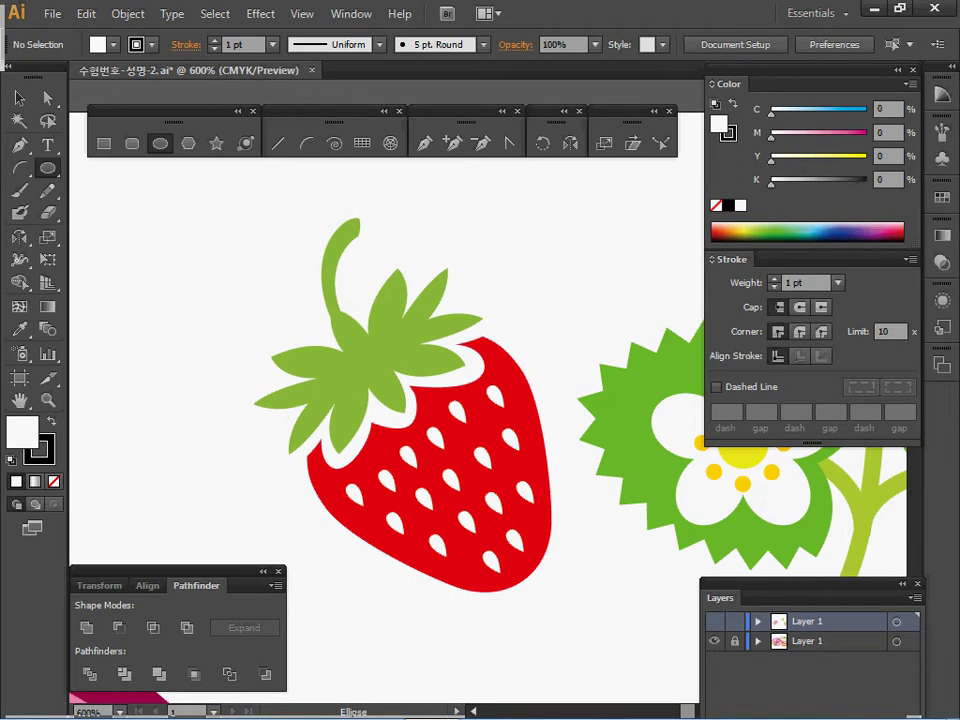
Step: Hide the locked lower layer and show the upper layer holding the upright sample strawberry
{"action": "key", "text": "ctrl+minus"}
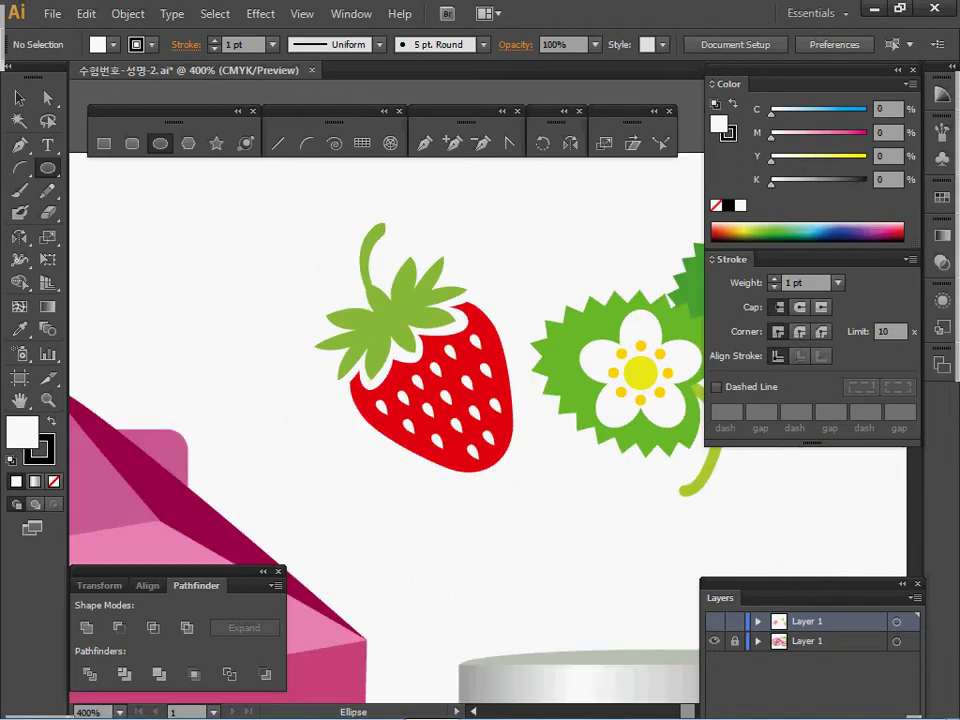
{"action": "key", "text": "ctrl+plus"}
{"action": "left_click", "coordinate": [714, 641]}
{"action": "left_click", "coordinate": [714, 621]}
{"action": "left_click_drag", "start_coordinate": [400, 230], "coordinate": [457, 532]}
{"action": "left_click_drag", "start_coordinate": [360, 290], "coordinate": [548, 503]}
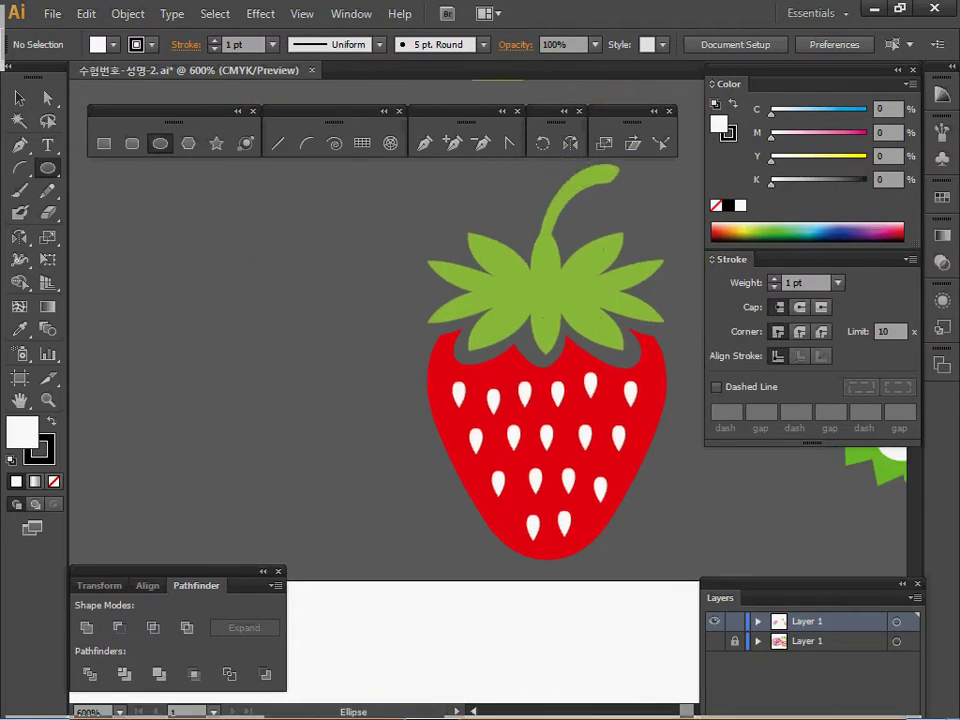
Step: Draw an ellipse 15 mm wide and 19 mm high beside the sample strawberry
{"action": "left_click", "coordinate": [250, 263]}
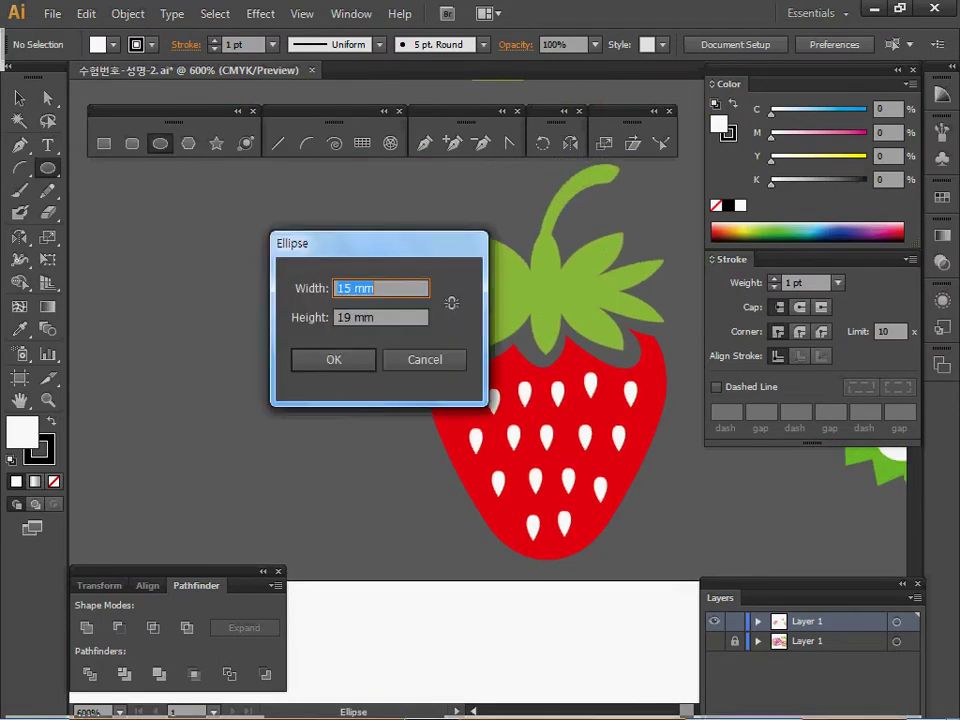
{"action": "key", "text": "Tab"}
{"action": "key", "text": "Tab"}
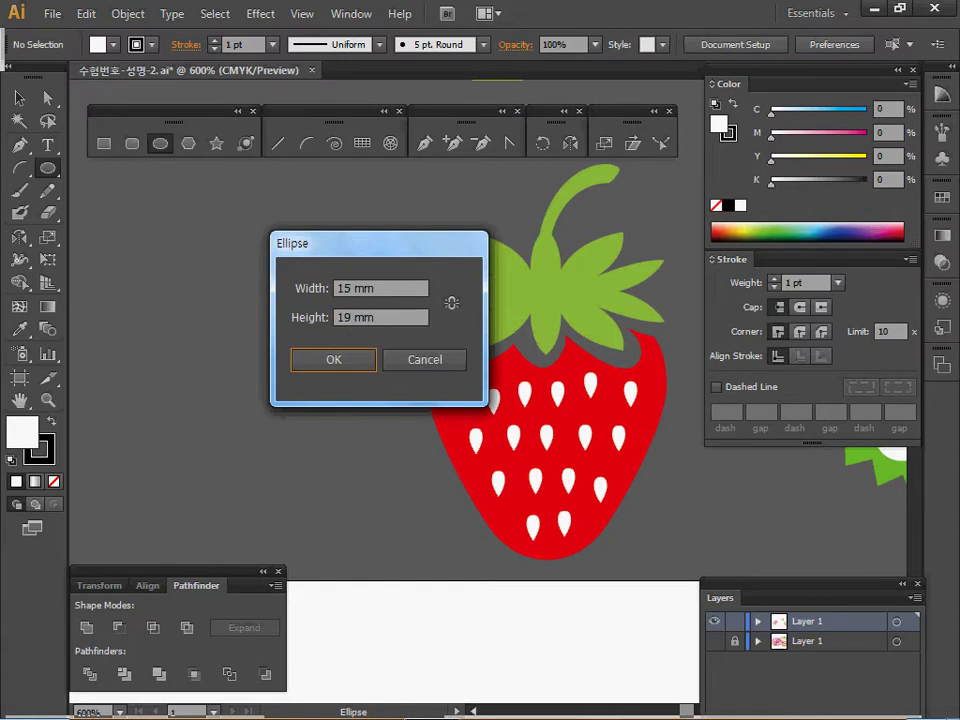
{"action": "key", "text": "Return"}
{"action": "key", "text": "space"}
{"action": "left_click_drag", "start_coordinate": [309, 438], "coordinate": [326, 407]}
Step: Add anchor points midway between the existing anchors of the white ellipse
{"action": "left_click", "coordinate": [128, 13]}
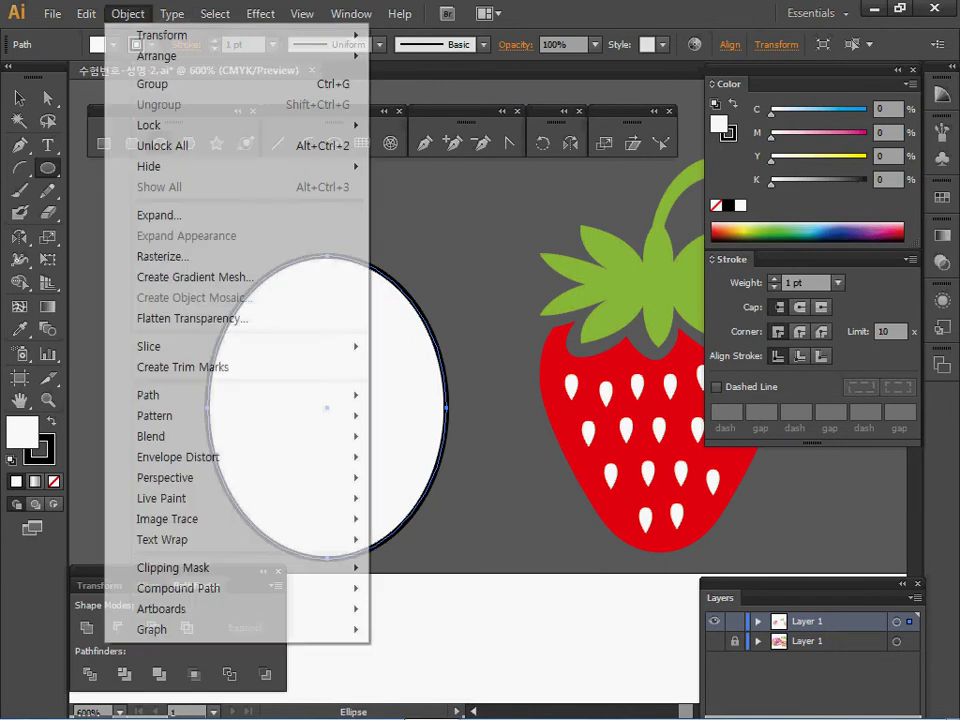
{"action": "mouse_move", "coordinate": [200, 395]}
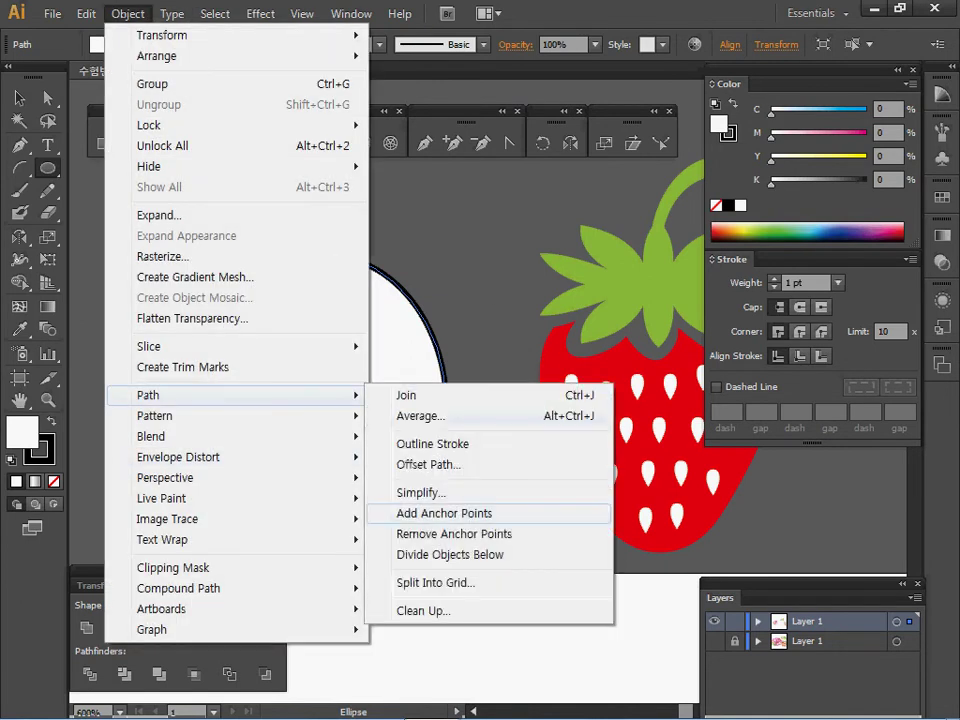
{"action": "left_click", "coordinate": [444, 513]}
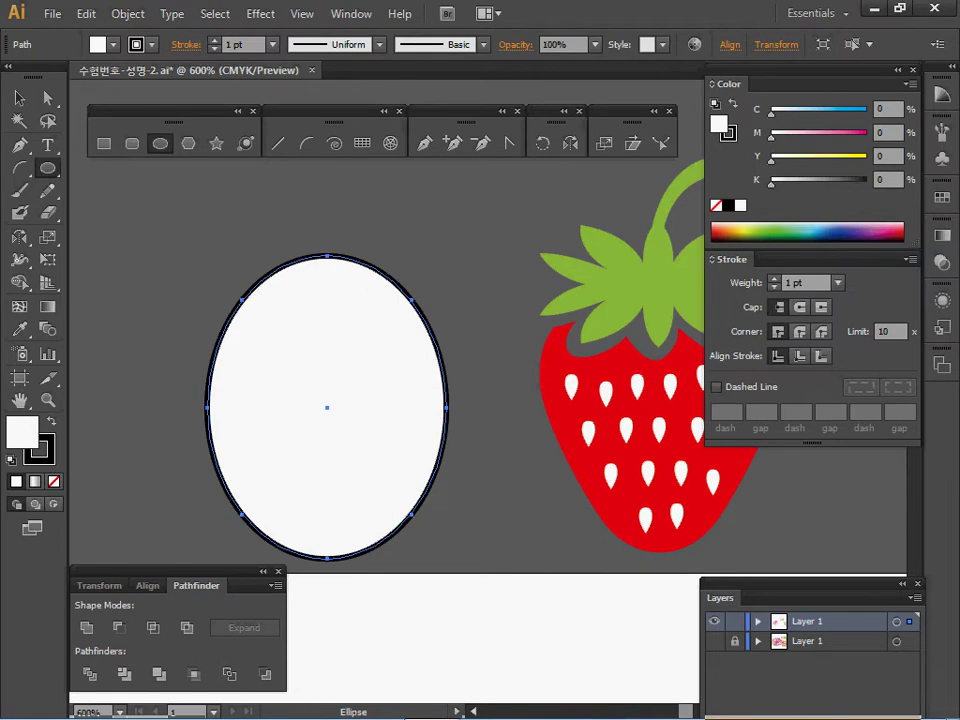
Step: Select the three lowest anchor points of the ellipse and scale them uniformly to 65%
{"action": "key", "text": "a"}
{"action": "left_click_drag", "start_coordinate": [178, 482], "coordinate": [476, 564]}
{"action": "key", "text": "space"}
{"action": "left_click_drag", "start_coordinate": [476, 564], "coordinate": [468, 526]}
{"action": "double_click", "coordinate": [604, 143]}
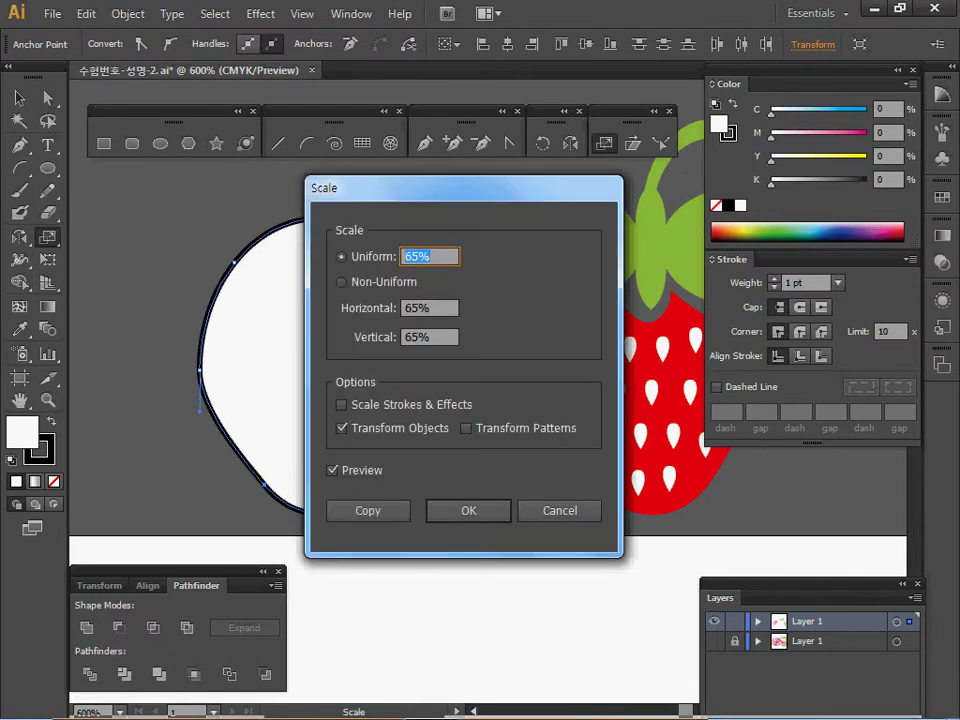
{"action": "key", "text": "Tab"}
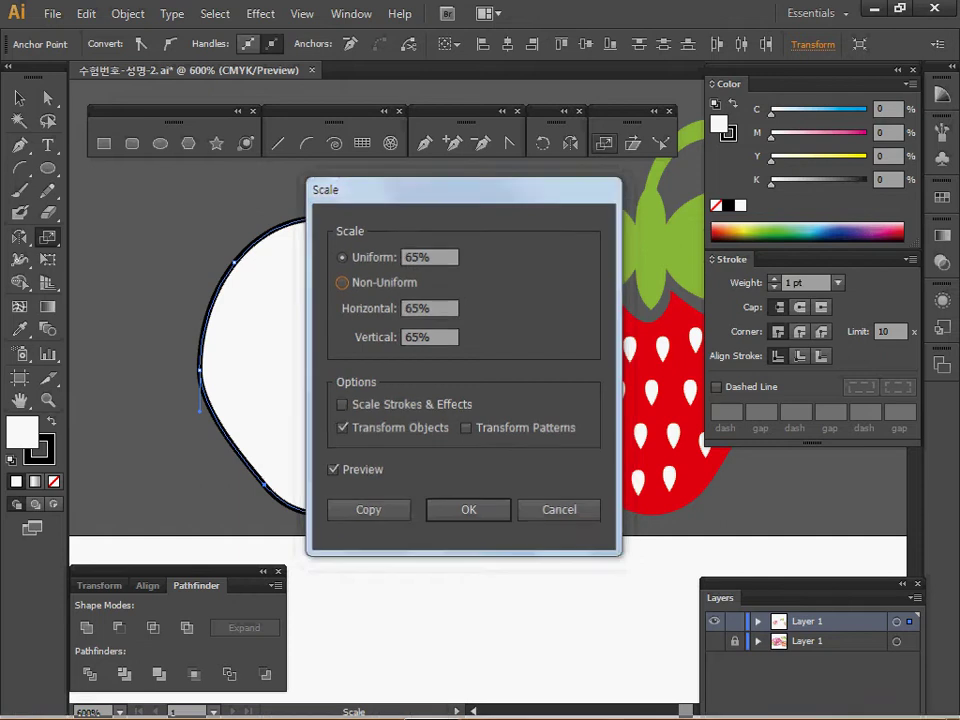
{"action": "key", "text": "Return"}
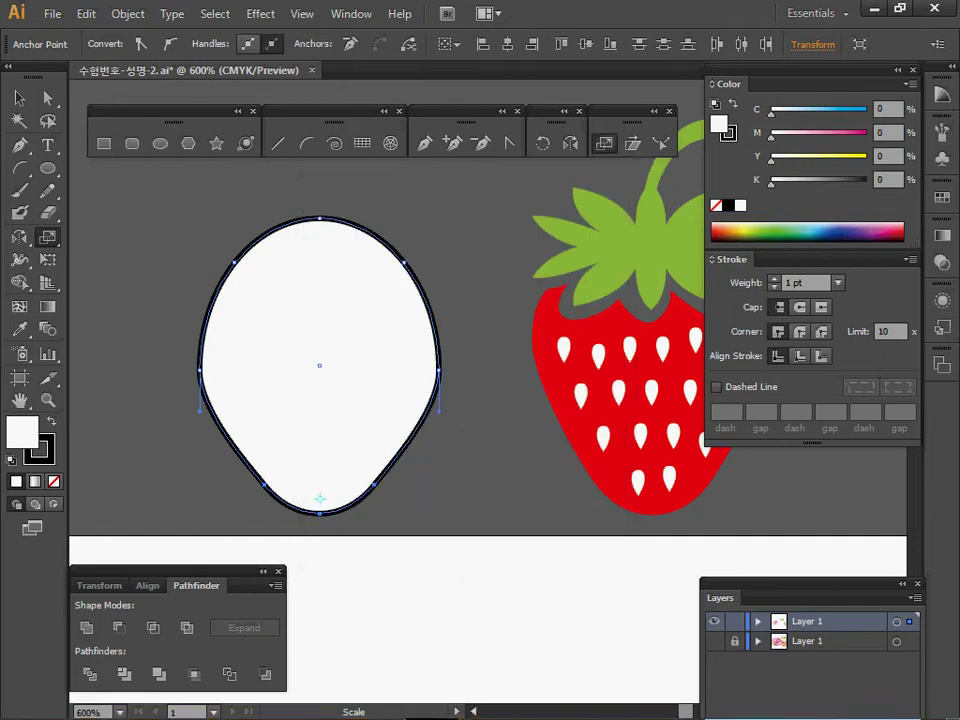
Step: Add anchor points above and below the shape's two widest side anchors and move those side anchors slightly upward
{"action": "left_click", "coordinate": [47, 97]}
{"action": "left_click_drag", "start_coordinate": [176, 356], "coordinate": [452, 394]}
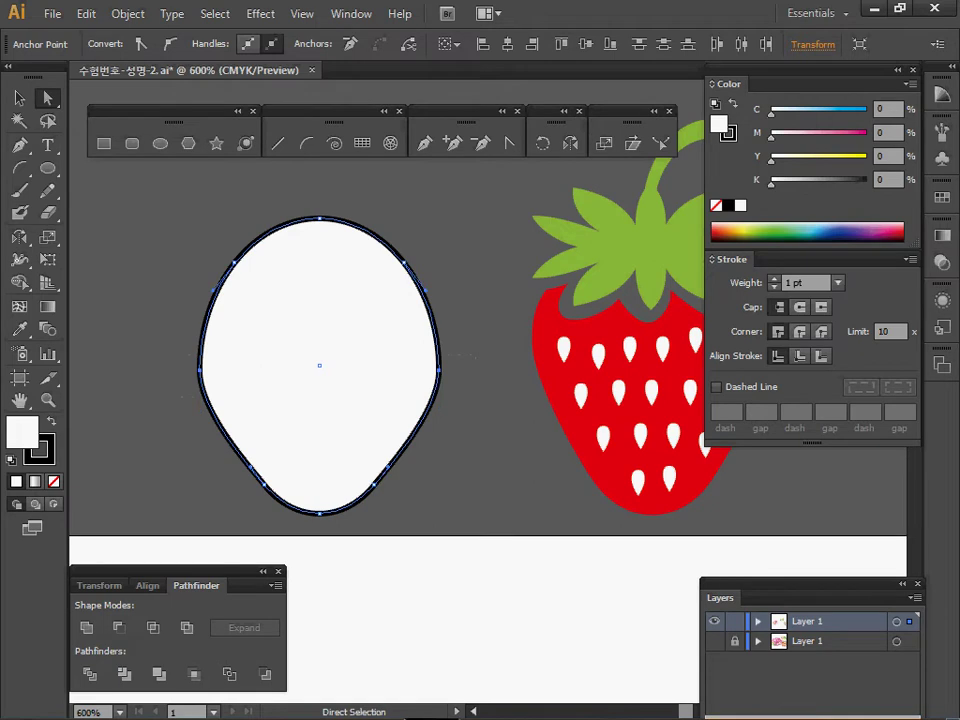
{"action": "mouse_move", "coordinate": [438, 370]}
{"action": "left_mouse_down"}
{"action": "mouse_move", "coordinate": [438, 348]}
{"action": "mouse_move", "coordinate": [438, 356]}
{"action": "left_mouse_up"}
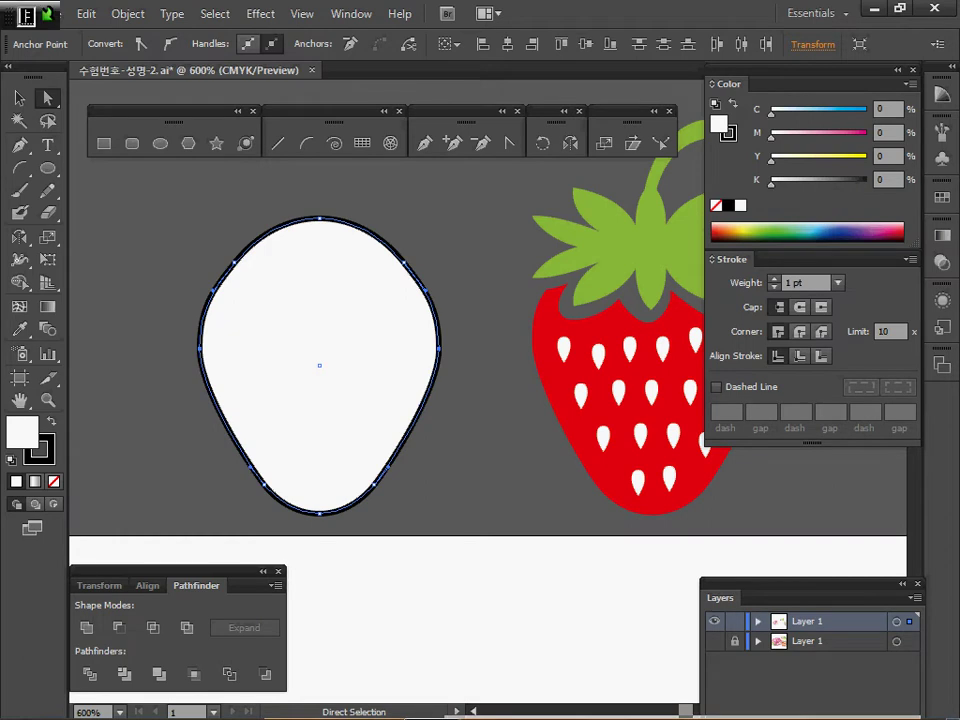
Step: Fill the strawberry body with the sample strawberry's red and no stroke using the Eyedropper, and deselect it
{"action": "key", "text": "i"}
{"action": "left_click", "coordinate": [617, 415]}
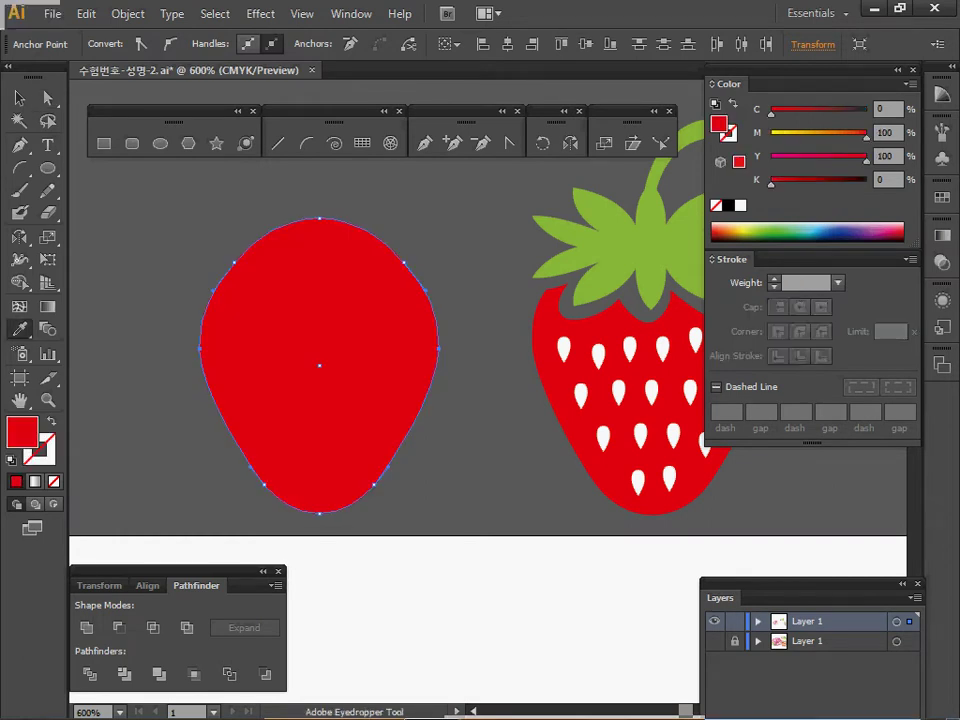
{"action": "key", "text": "ctrl+shift+a"}
Step: Show the guides over the sample strawberry's green leaves and set the Pen tool to no fill with a 1 pt black stroke
{"action": "key", "text": "space"}
{"action": "left_click_drag", "start_coordinate": [480, 240], "coordinate": [480, 274]}
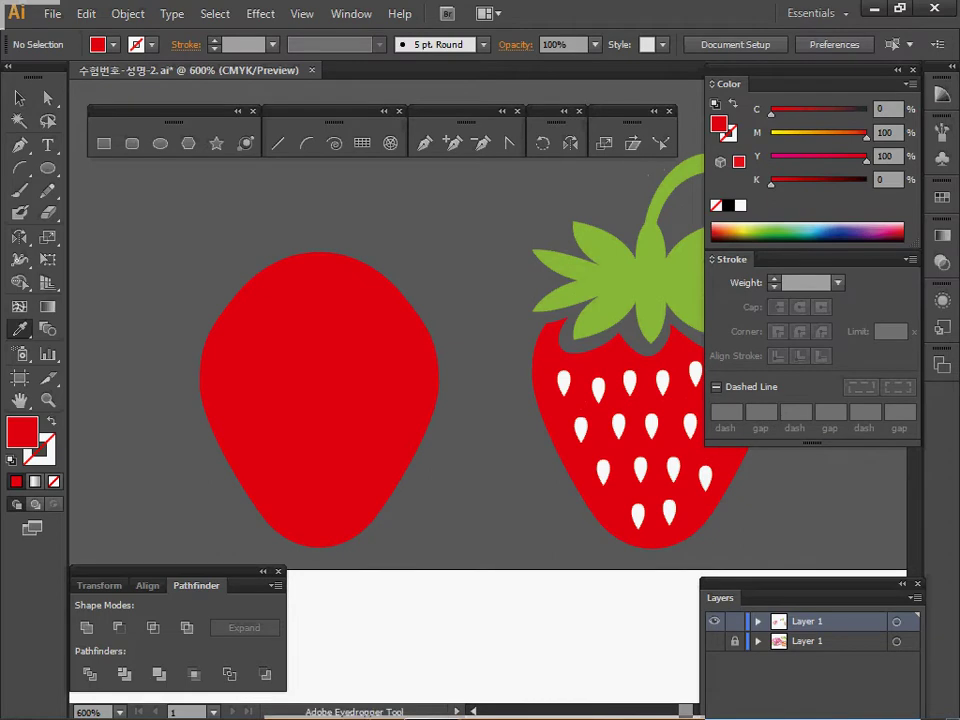
{"action": "key", "text": "space"}
{"action": "left_click_drag", "start_coordinate": [619, 300], "coordinate": [540, 300]}
{"action": "key", "text": "ctrl+space"}
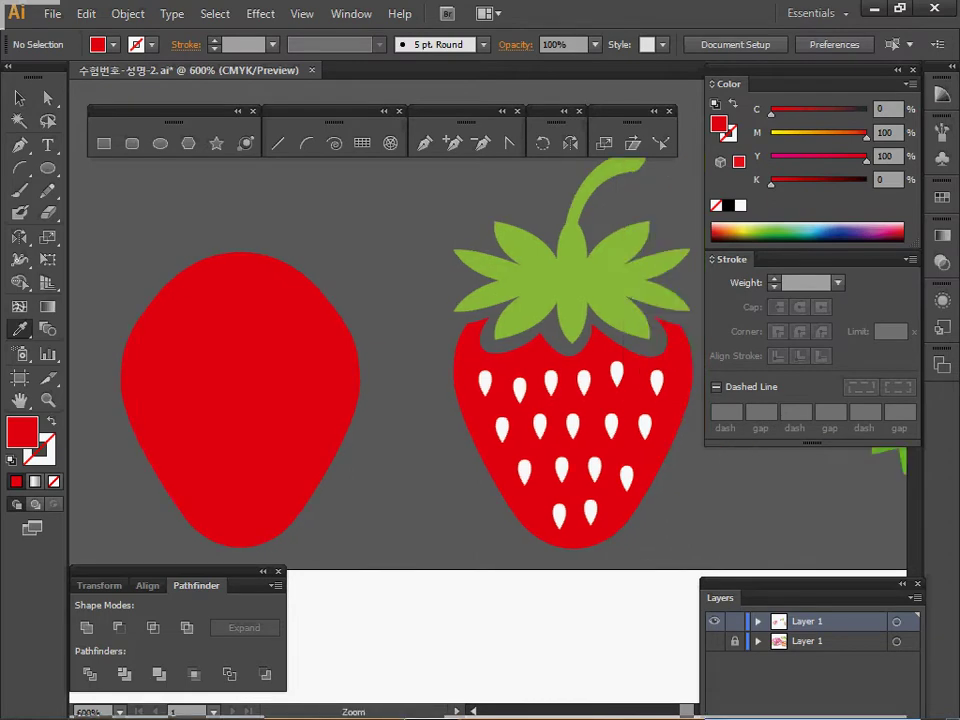
{"action": "left_click", "coordinate": [540, 300], "text": "ctrl"}
{"action": "left_click", "coordinate": [575, 389], "text": "ctrl"}
{"action": "left_click_drag", "start_coordinate": [575, 389], "coordinate": [598, 367]}
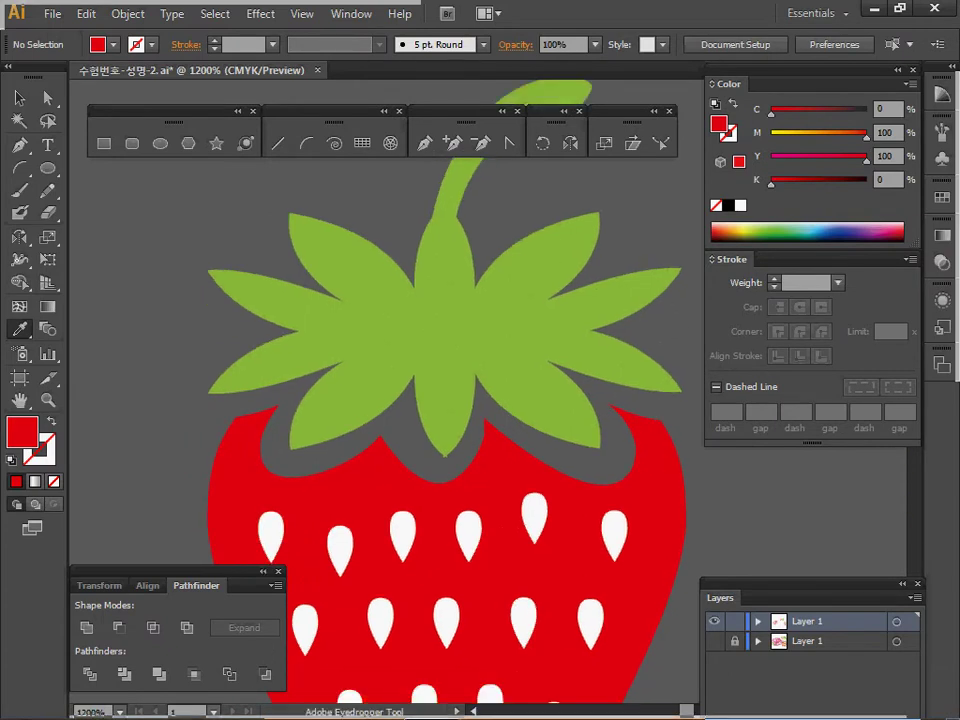
{"action": "key", "text": "ctrl+semicolon"}
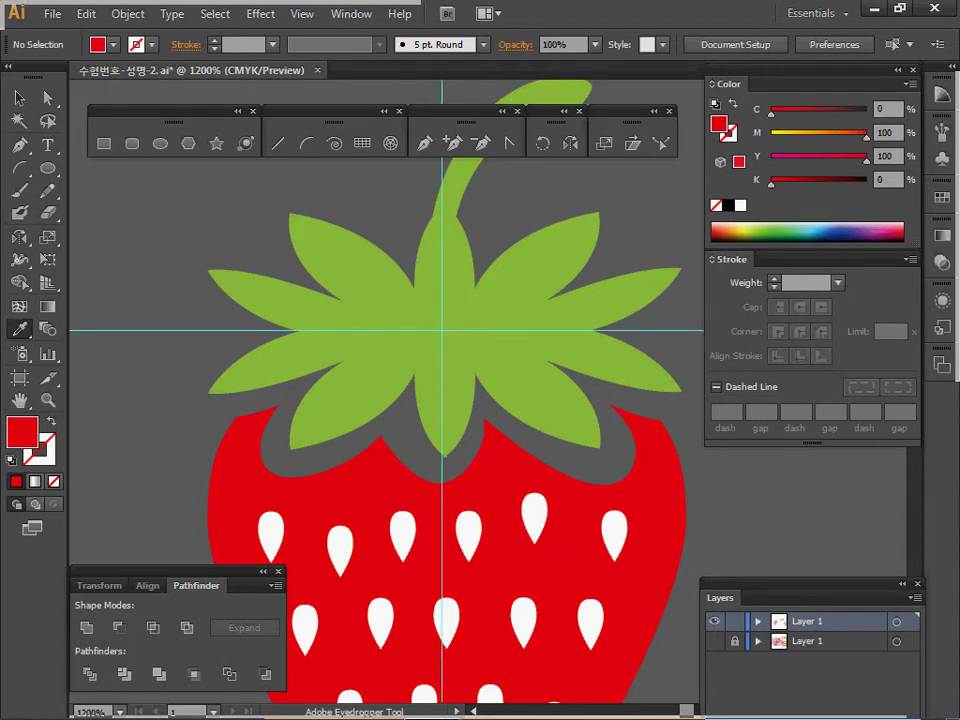
{"action": "key", "text": "a"}
{"action": "key", "text": "p"}
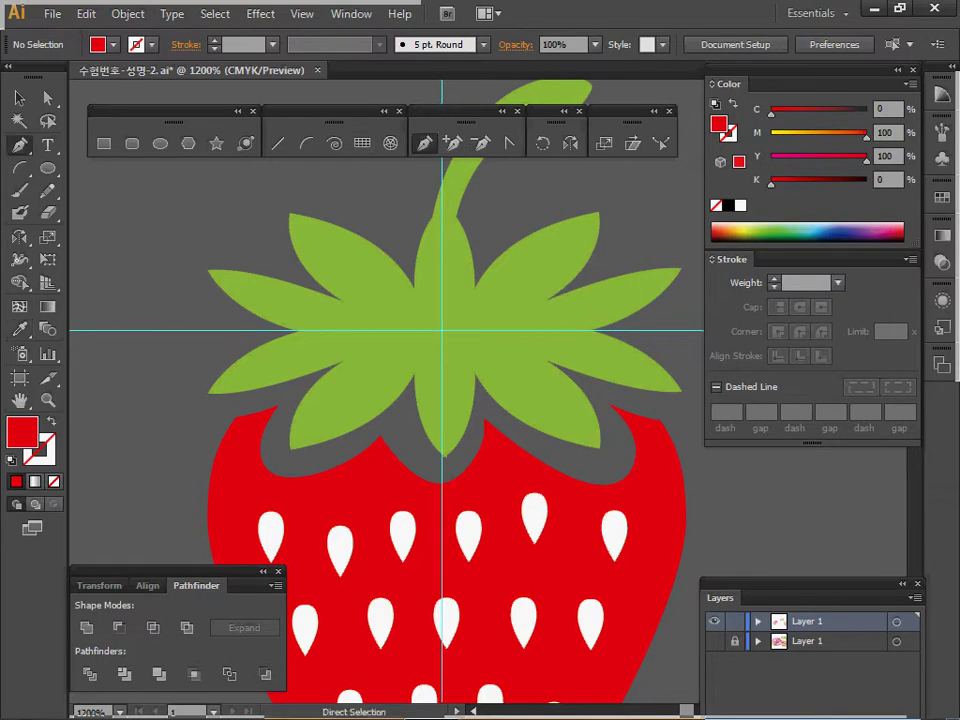
{"action": "key", "text": "d"}
{"action": "left_click", "coordinate": [54, 481]}
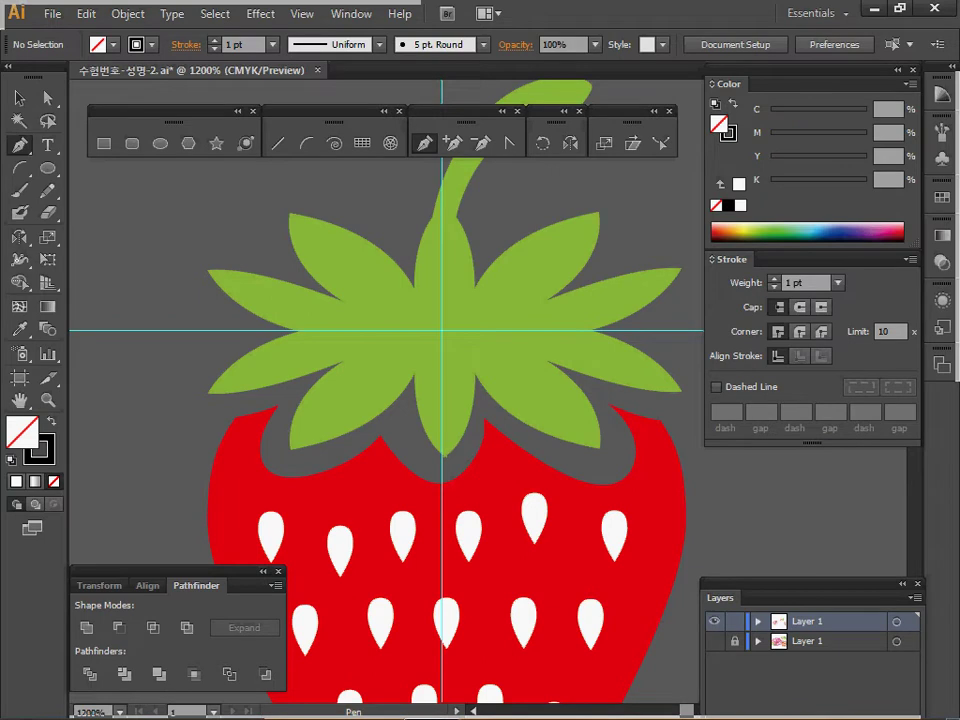
Step: Trace the right half of the upper centre leaf and the adjoining upper-right leaf with the Pen tool, starting on the vertical guide
{"action": "left_click", "coordinate": [442, 330]}
{"action": "left_click_drag", "start_coordinate": [473, 288], "coordinate": [470, 351]}
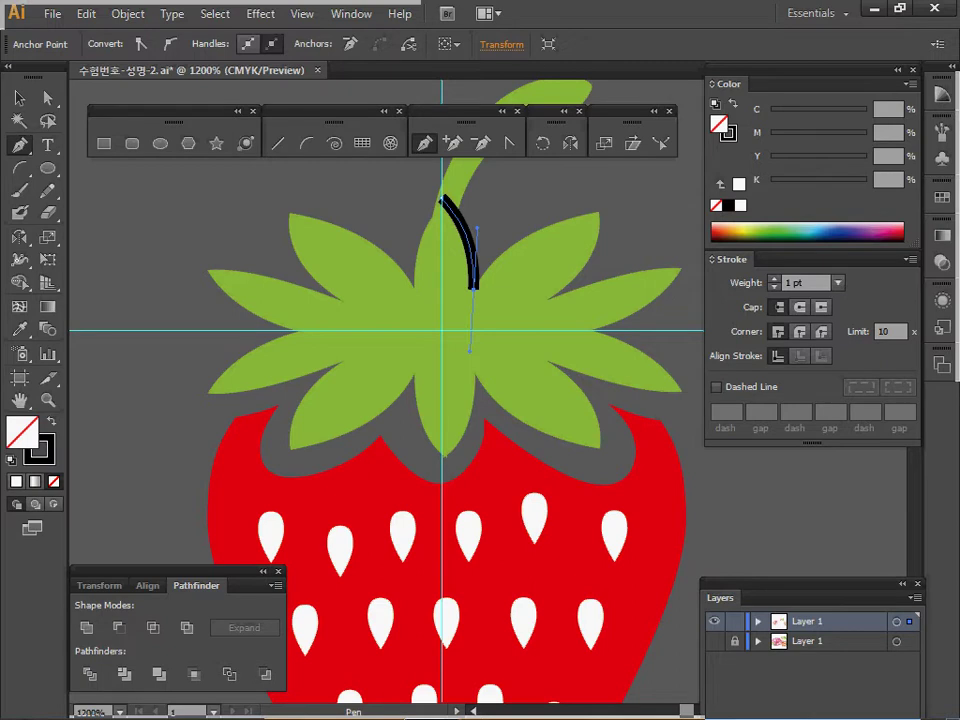
{"action": "left_click", "coordinate": [473, 289]}
{"action": "left_click_drag", "start_coordinate": [595, 212], "coordinate": [678, 204]}
{"action": "left_click", "coordinate": [595, 212]}
{"action": "left_click_drag", "start_coordinate": [547, 297], "coordinate": [490, 334]}
{"action": "left_click", "coordinate": [549, 297]}
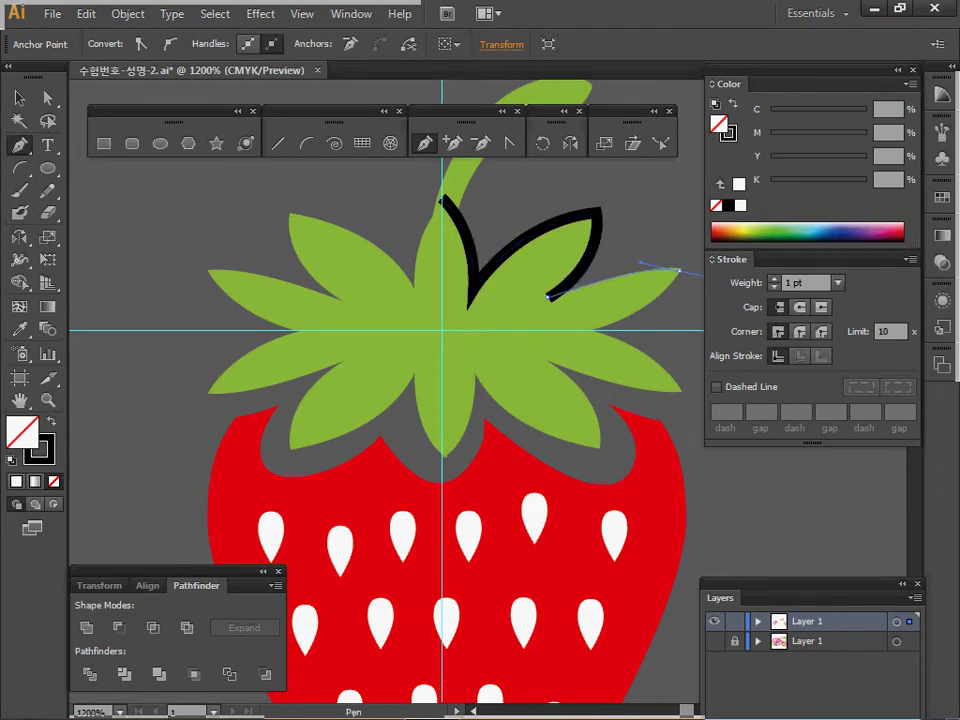
Step: Trace the outer upper-right leaf and close the quarter outline along the horizontal and vertical guides
{"action": "left_click_drag", "start_coordinate": [660, 267], "coordinate": [680, 271]}
{"action": "left_click", "coordinate": [679, 270]}
{"action": "left_click_drag", "start_coordinate": [592, 329], "coordinate": [547, 333]}
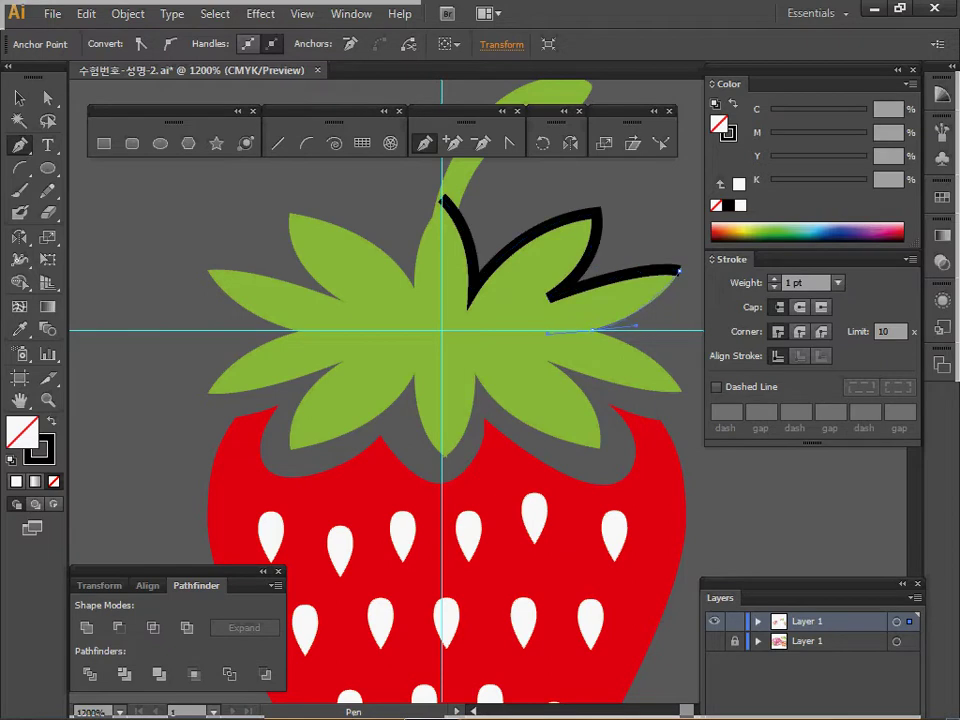
{"action": "left_click", "coordinate": [679, 270]}
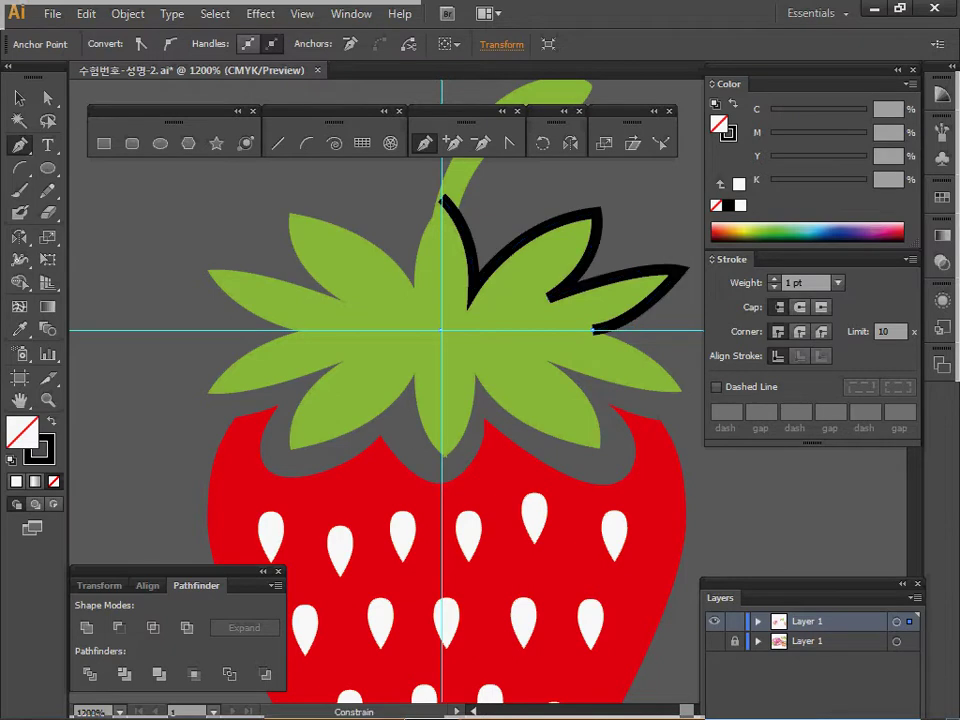
{"action": "left_click", "coordinate": [442, 329]}
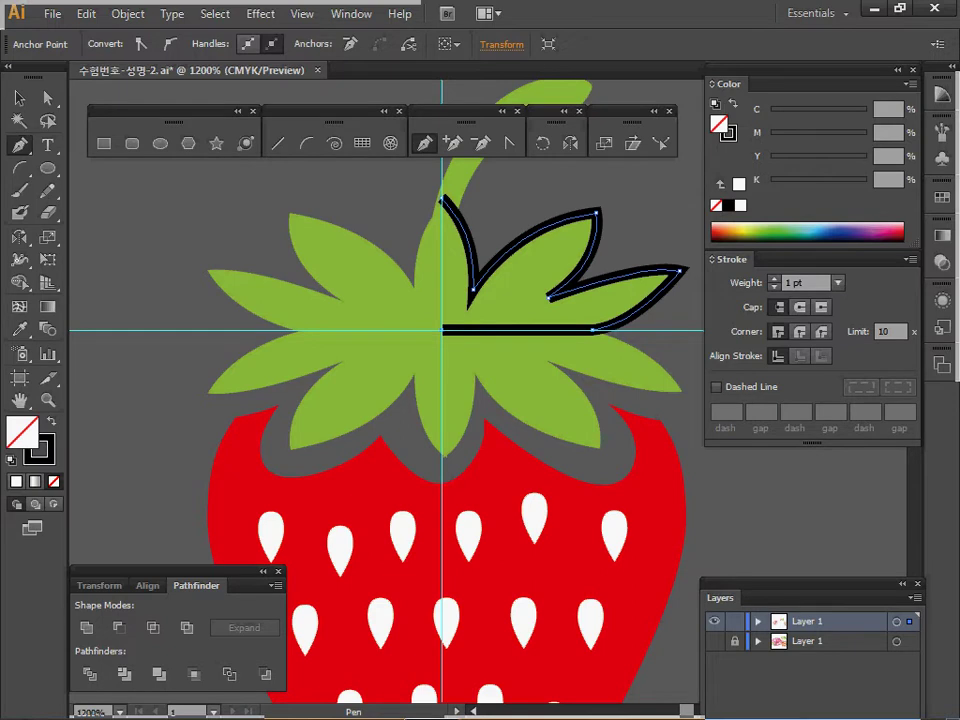
{"action": "left_click", "coordinate": [441, 198]}
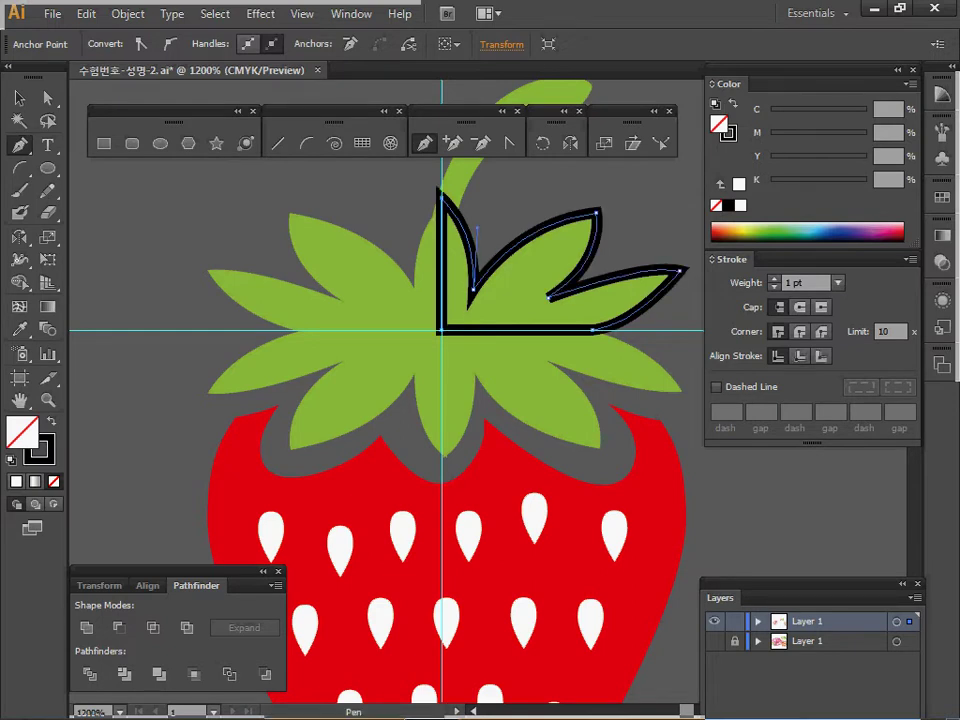
Step: Reflect a copy of the quarter leaf outline across the vertical guide
{"action": "key", "text": "v"}
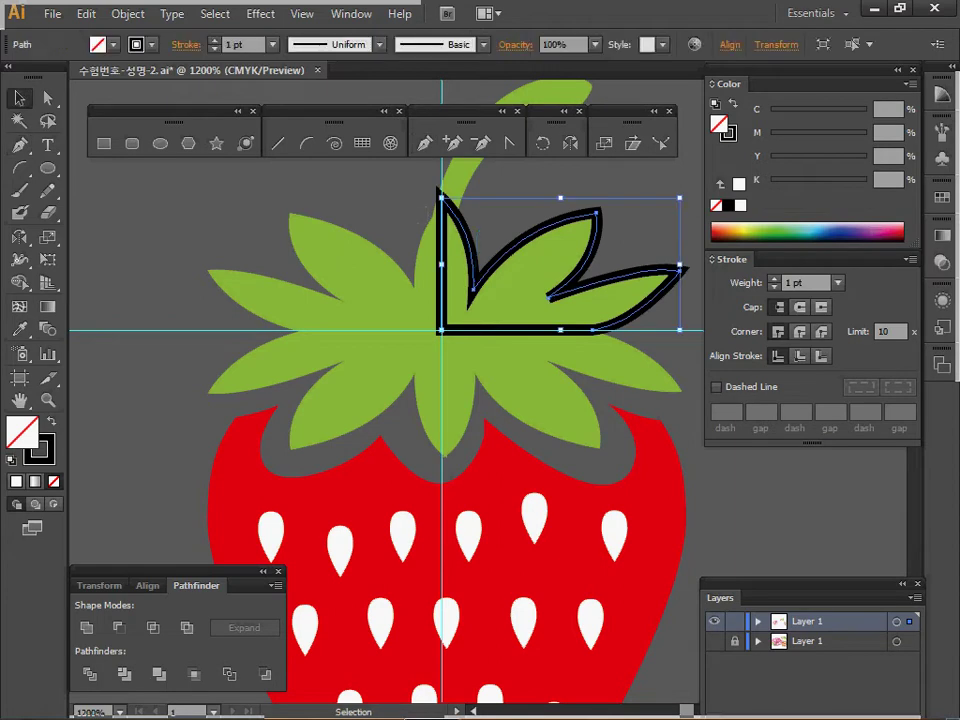
{"action": "left_click", "coordinate": [569, 143]}
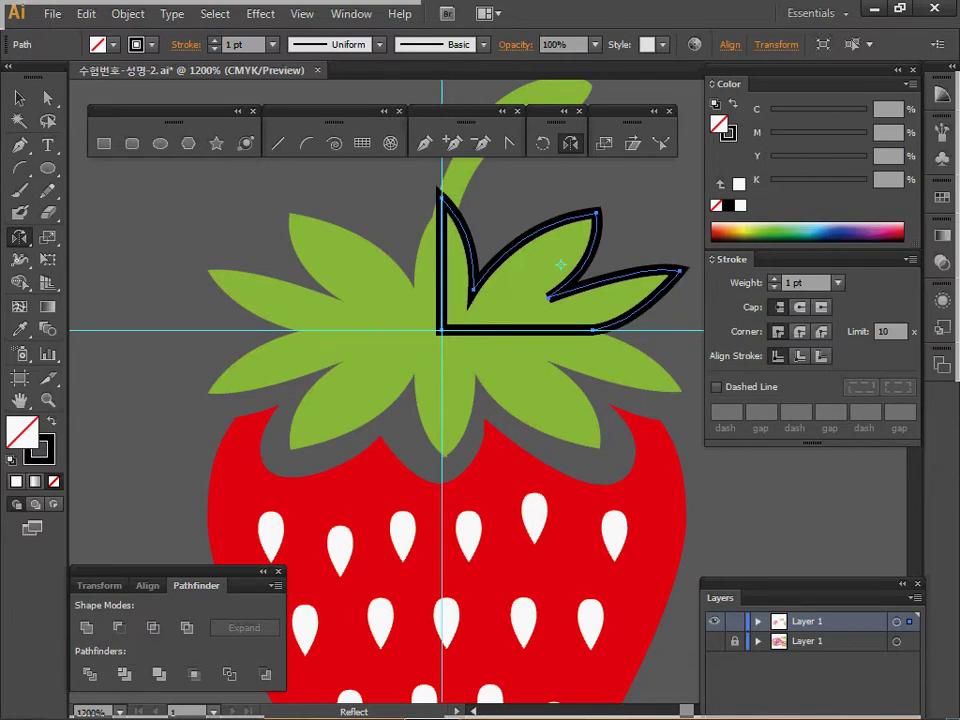
{"action": "left_click", "coordinate": [441, 295]}
{"action": "left_click_drag", "start_coordinate": [600, 295], "coordinate": [460, 158]}
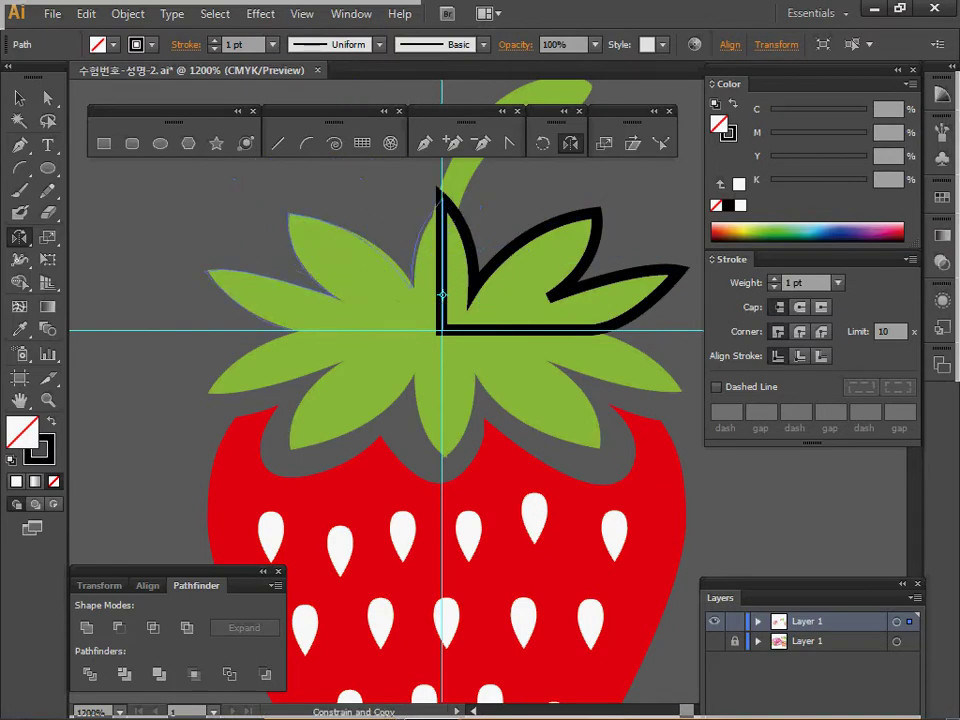
{"action": "left_click_drag", "start_coordinate": [332, 180], "coordinate": [332, 180]}
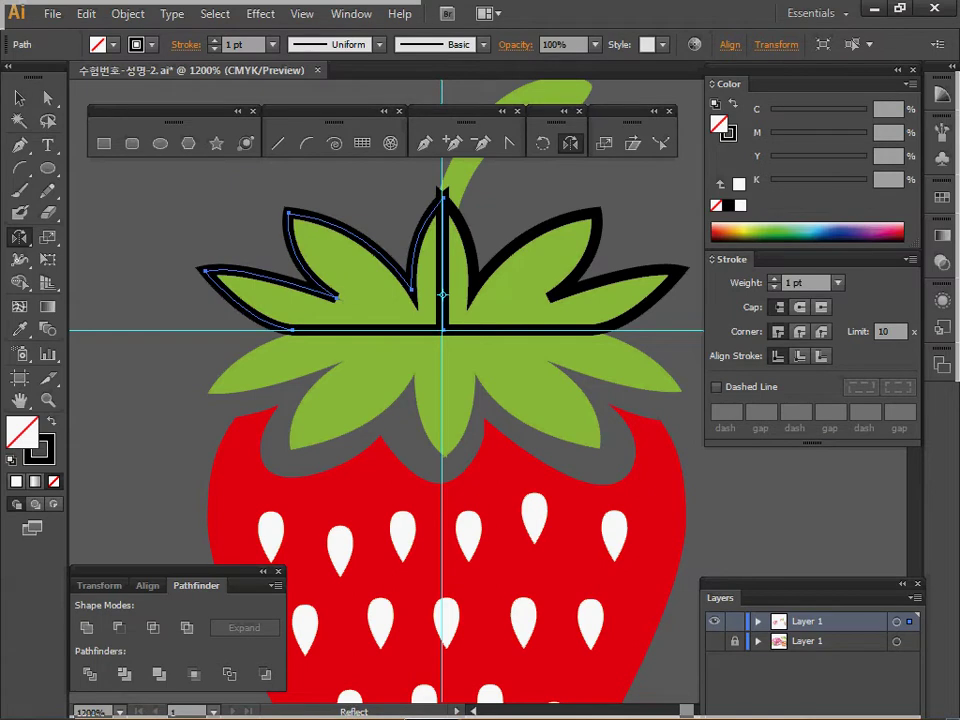
Step: Select both upper leaf outlines and reflect a copy of them across the horizontal guide
{"action": "left_click_drag", "start_coordinate": [516, 184], "coordinate": [380, 255]}
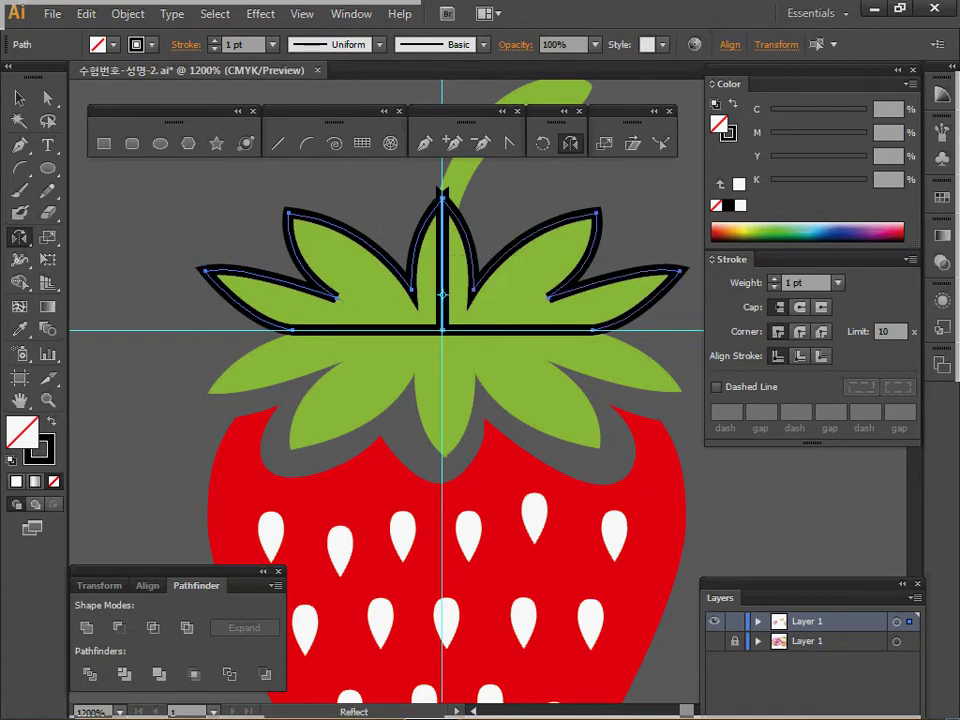
{"action": "left_click", "coordinate": [454, 330]}
{"action": "left_click_drag", "start_coordinate": [540, 400], "coordinate": [572, 332]}
{"action": "key", "text": "ctrl+shift+a"}
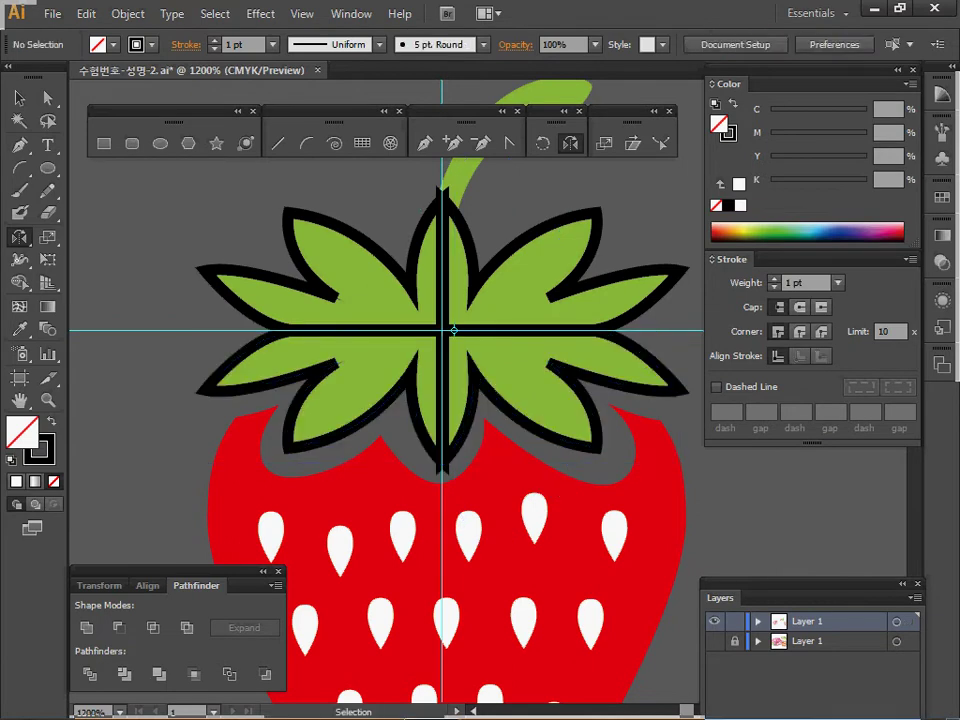
Step: Check the leaf paths in outline view, then select the four quarter outlines and unite them
{"action": "left_click_drag", "start_coordinate": [453, 330], "coordinate": [431, 330]}
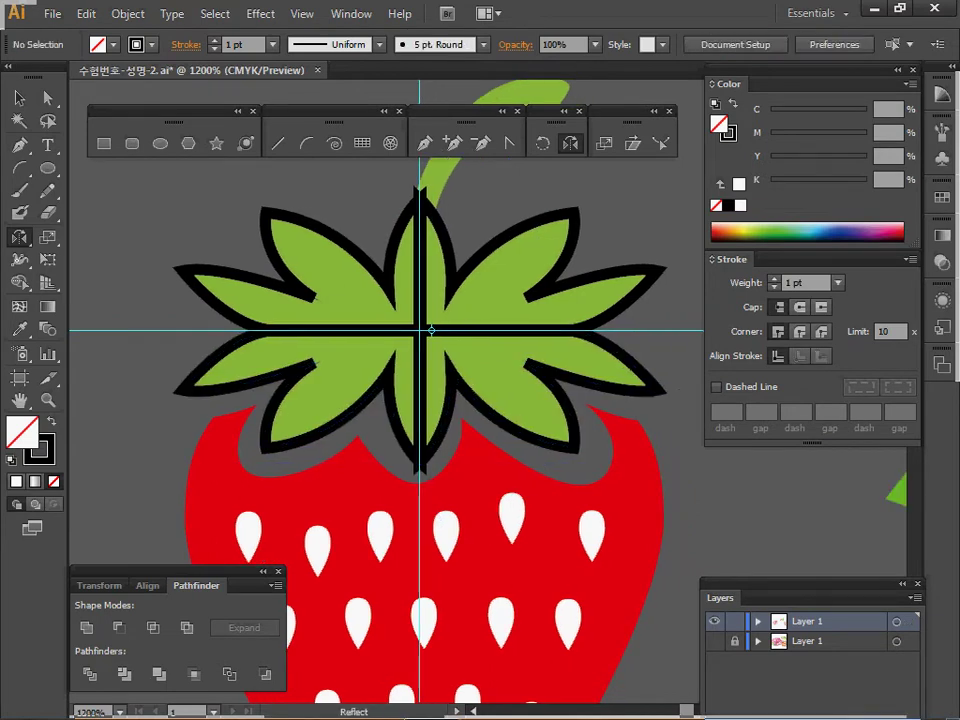
{"action": "key", "text": "ctrl+y"}
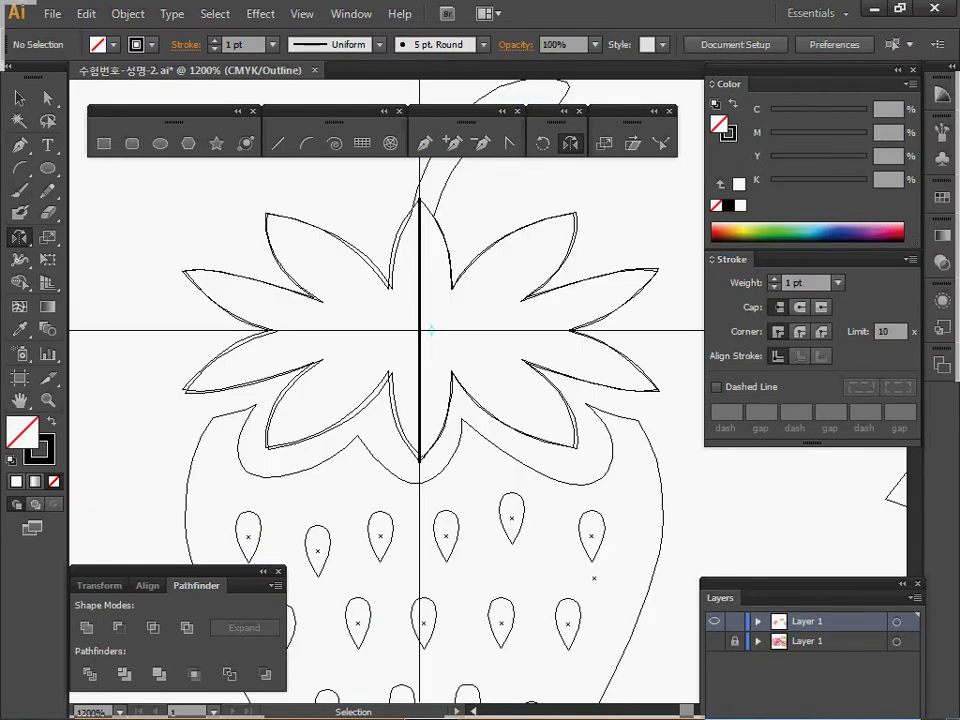
{"action": "key", "text": "ctrl+y"}
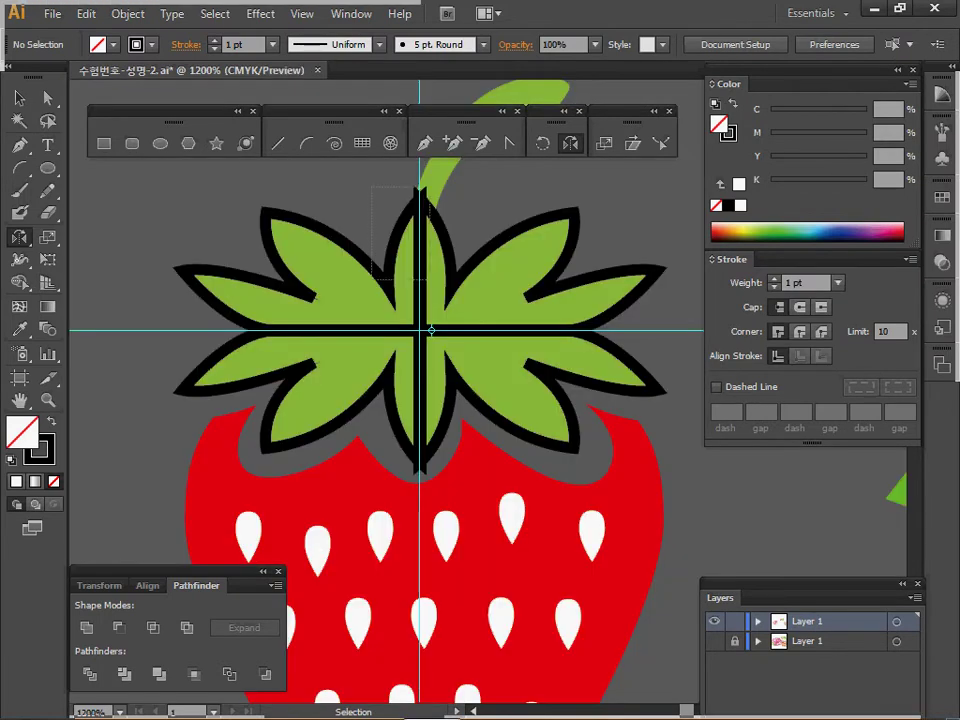
{"action": "key", "text": "ctrl+a"}
{"action": "key", "text": "o"}
{"action": "left_click", "coordinate": [86, 627]}
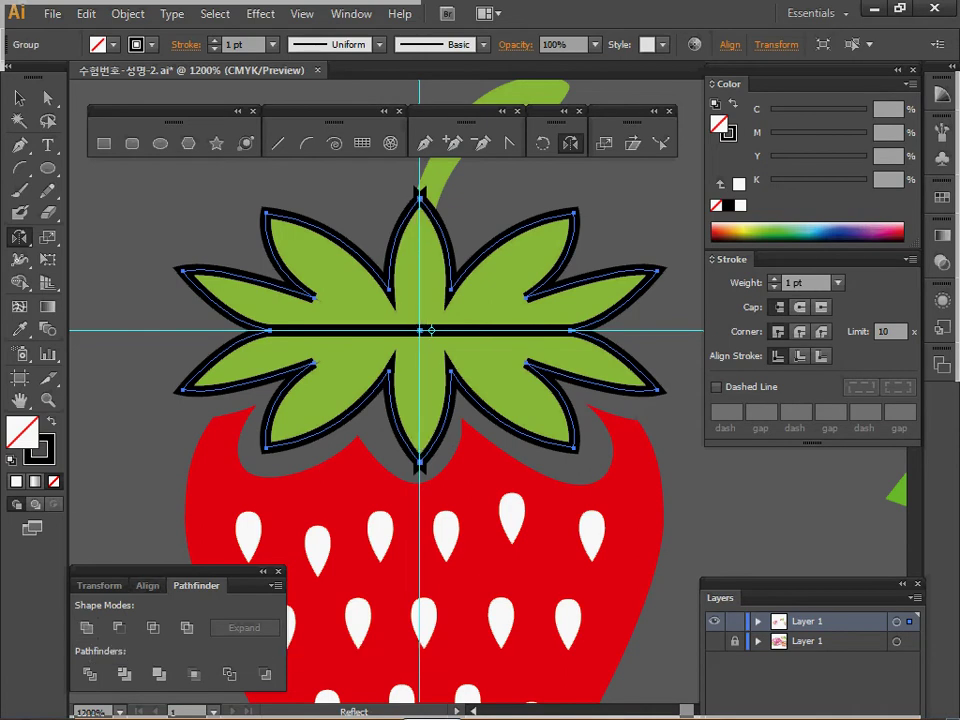
Step: Undo the union of the four quarter leaf outlines and clear the selection
{"action": "left_click", "coordinate": [468, 411], "text": "ctrl"}
{"action": "left_click_drag", "start_coordinate": [468, 411], "coordinate": [491, 422]}
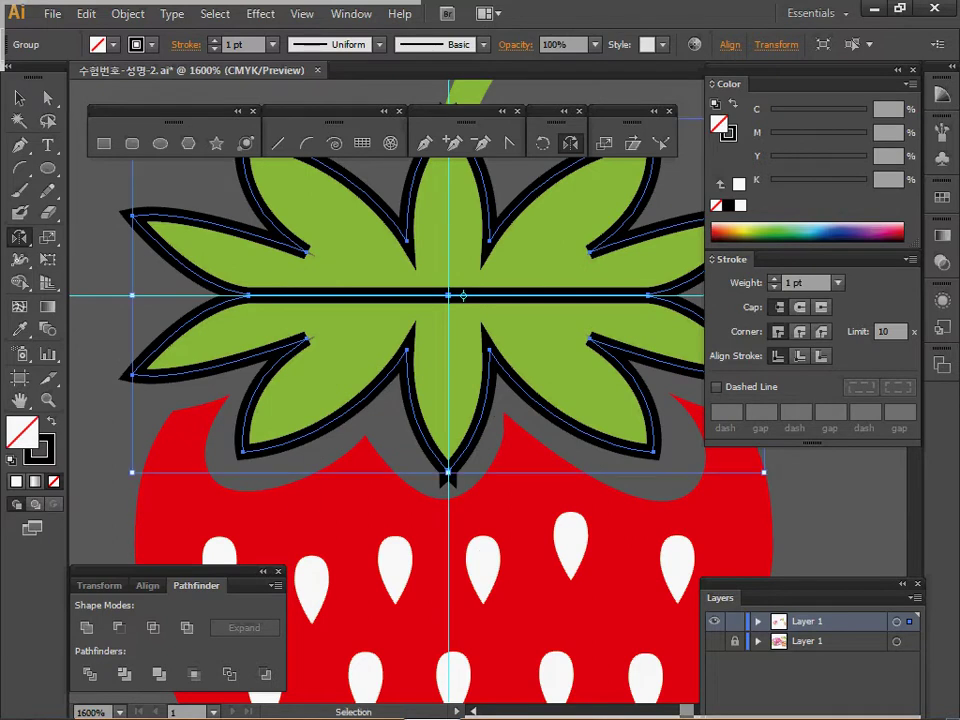
{"action": "key", "text": "ctrl+z"}
{"action": "key", "text": "ctrl+shift+a"}
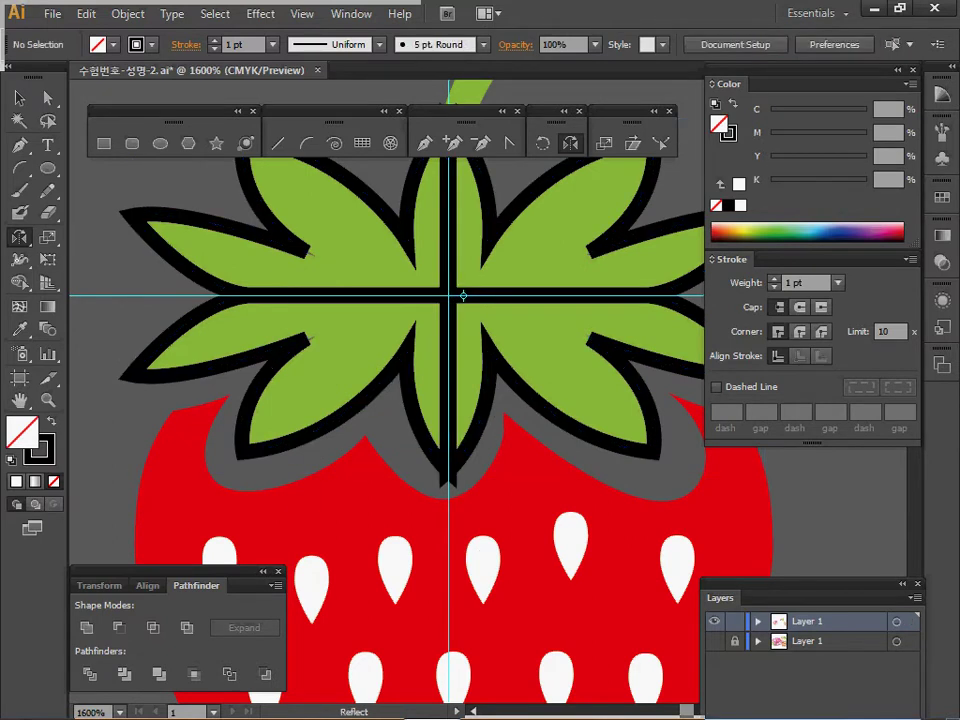
{"action": "left_click", "coordinate": [457, 388], "text": "ctrl+alt"}
{"action": "left_click_drag", "start_coordinate": [457, 388], "coordinate": [390, 389]}
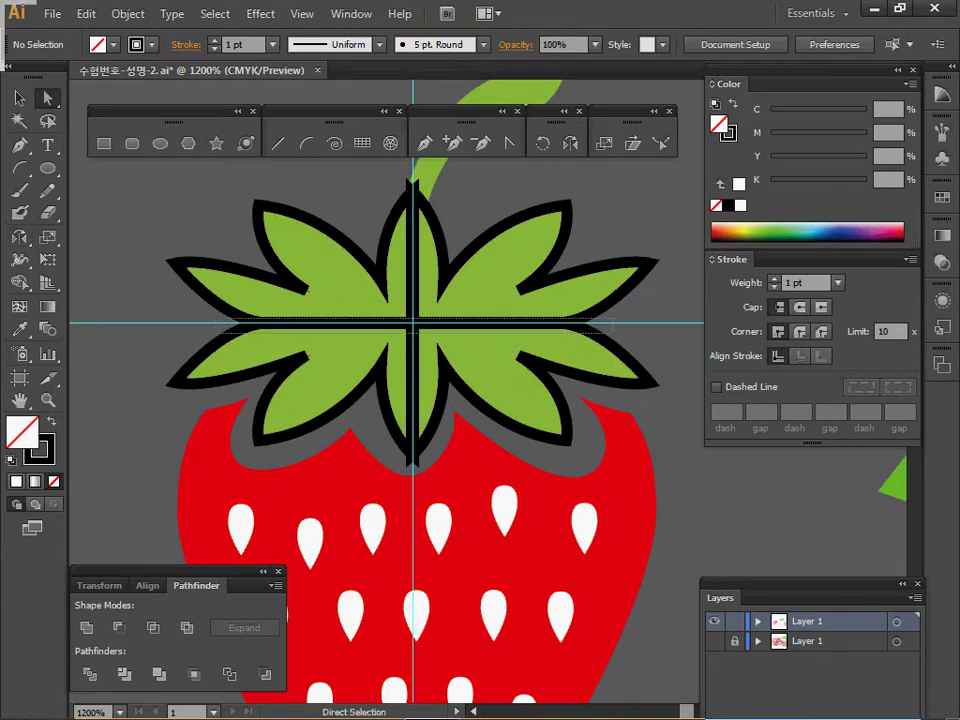
Step: Select the quarter outlines' anchor points along the horizontal guide and average them on the Horizontal axis
{"action": "left_click_drag", "start_coordinate": [397, 308], "coordinate": [430, 340]}
{"action": "right_click", "coordinate": [651, 320]}
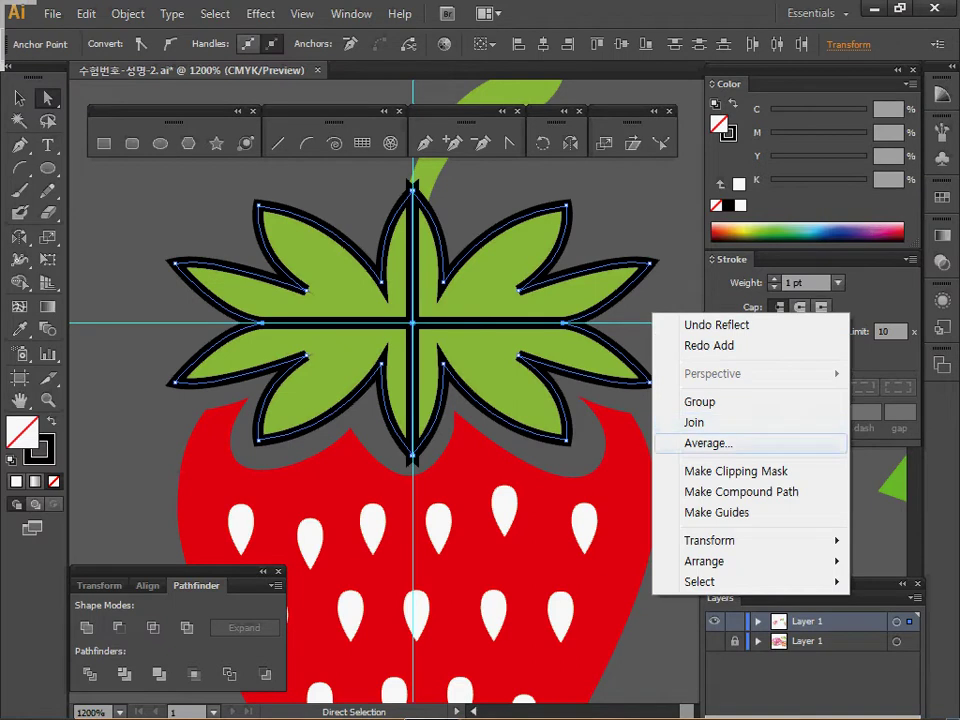
{"action": "left_click", "coordinate": [708, 443]}
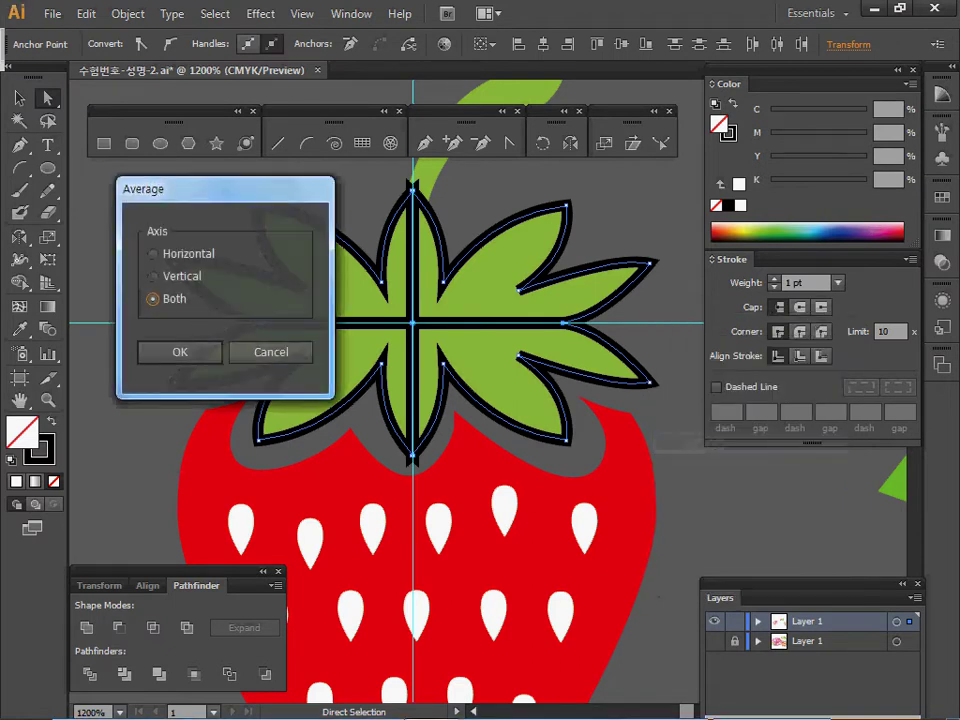
{"action": "left_click", "coordinate": [153, 254]}
{"action": "left_click", "coordinate": [180, 352]}
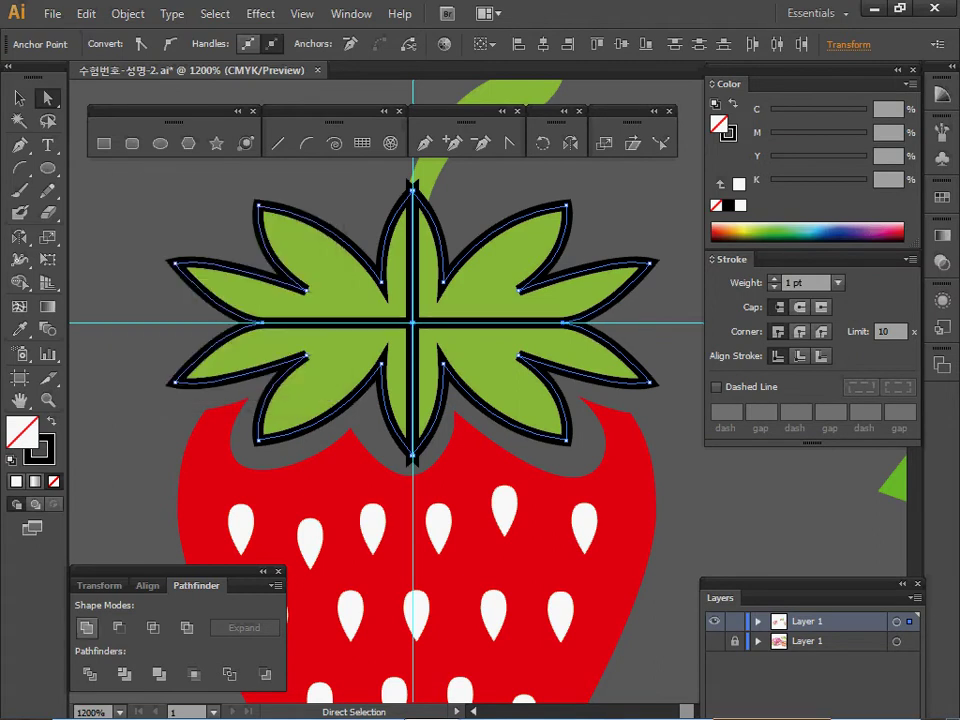
Step: Merge the four quarter outlines into one leaf outline and clear the selection
{"action": "key", "text": "ctrl+j"}
{"action": "key", "text": "space"}
{"action": "left_click_drag", "start_coordinate": [486, 320], "coordinate": [448, 440]}
{"action": "key", "text": "ctrl+shift+a"}
Step: Draw an arc along the sample's stem from the central leaf to the stem tip, with a 3 pt stroke and round caps
{"action": "key", "text": "space"}
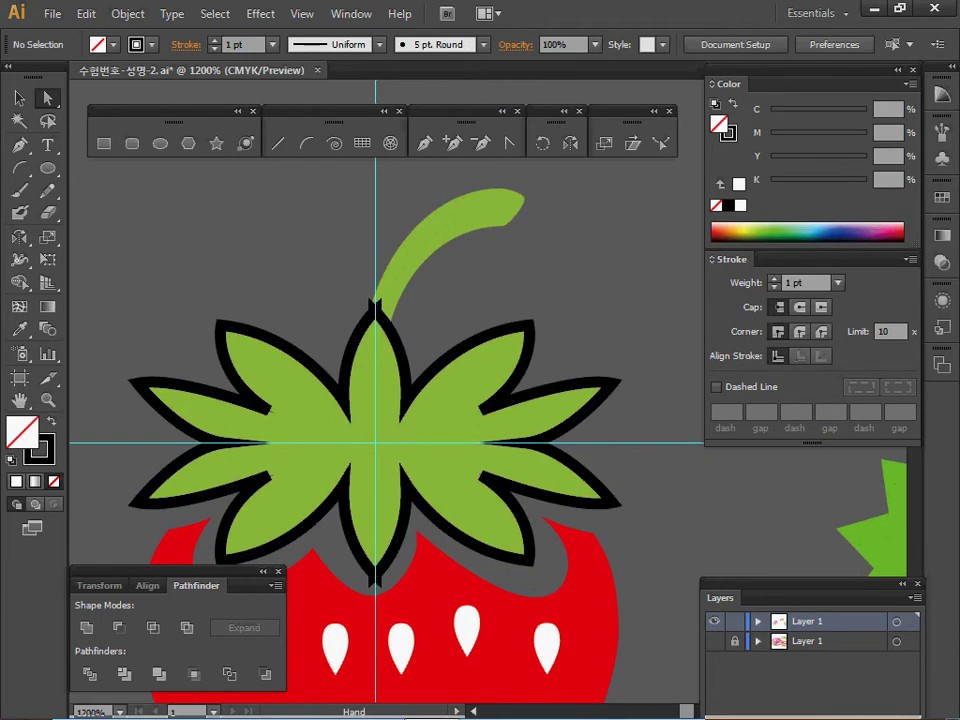
{"action": "left_click_drag", "start_coordinate": [458, 256], "coordinate": [458, 279]}
{"action": "left_click", "coordinate": [306, 143]}
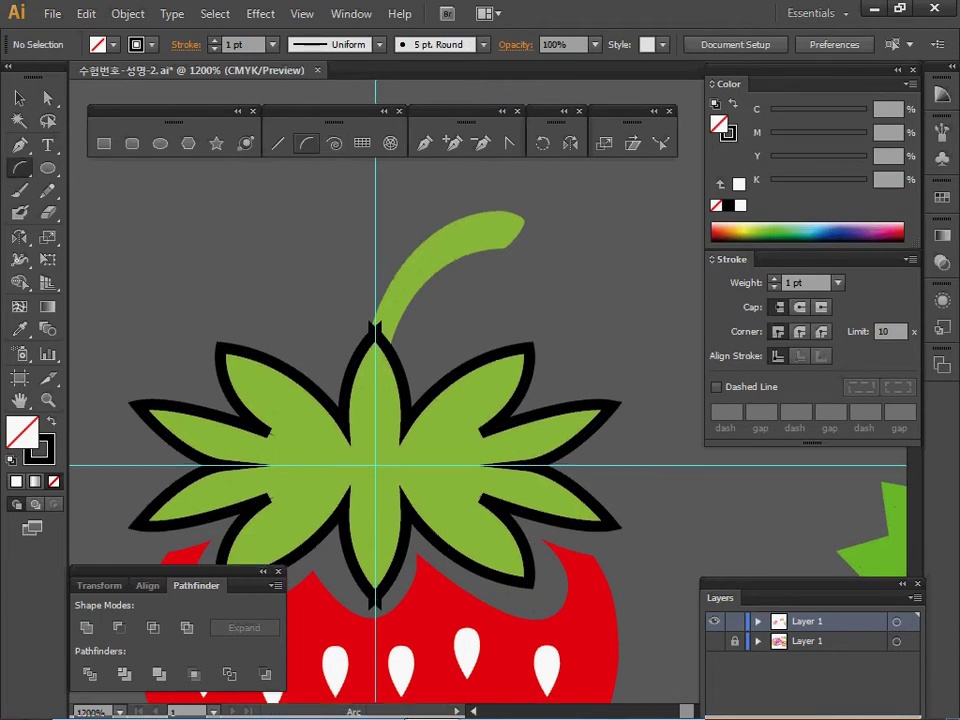
{"action": "left_click_drag", "start_coordinate": [371, 409], "coordinate": [509, 230]}
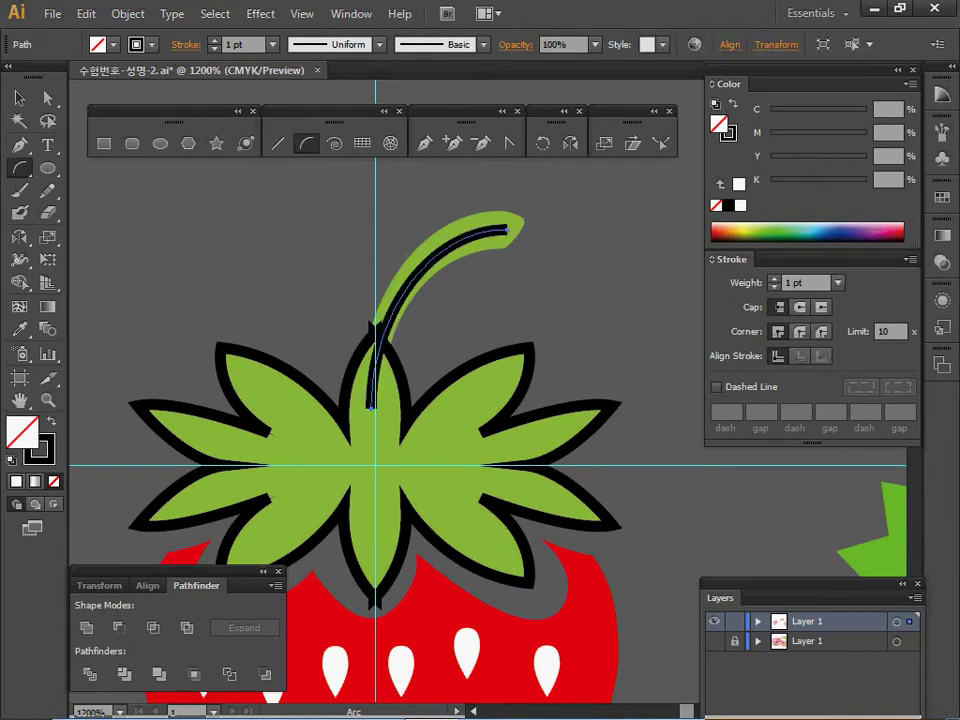
{"action": "double_click", "coordinate": [774, 279]}
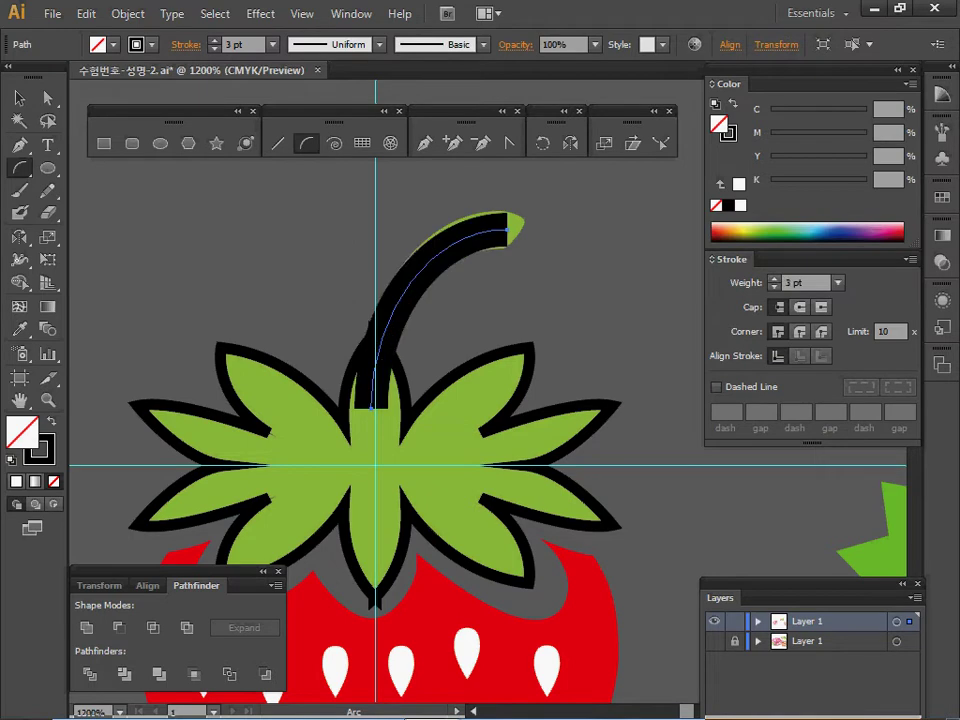
{"action": "left_click", "coordinate": [800, 308]}
Step: Convert the stem arc's stroke into a filled shape with Outline Stroke
{"action": "left_click", "coordinate": [86, 14]}
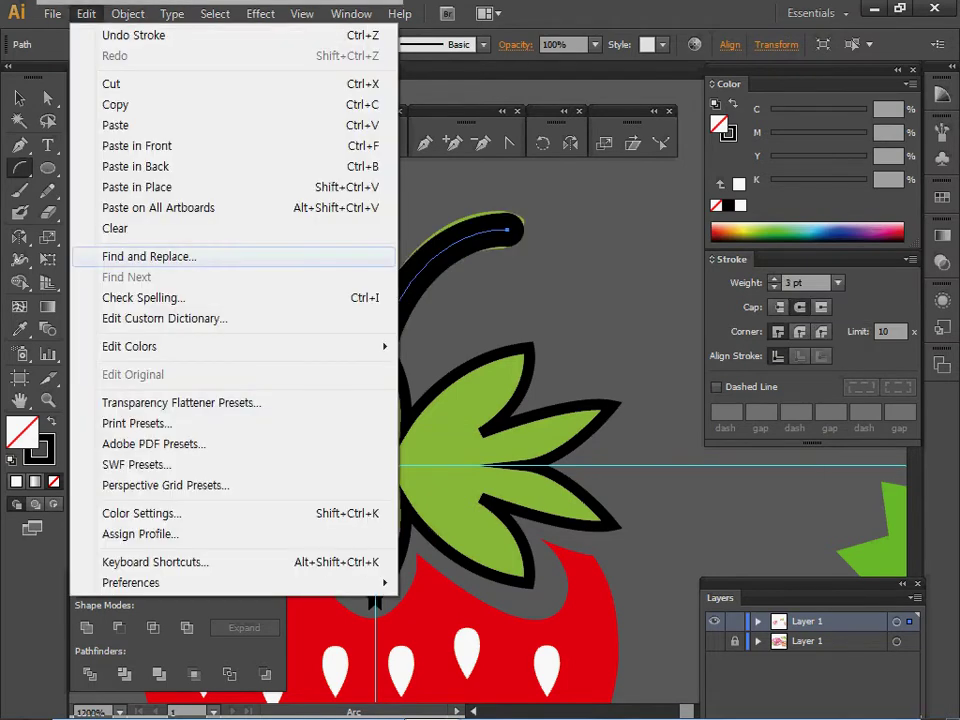
{"action": "mouse_move", "coordinate": [128, 14]}
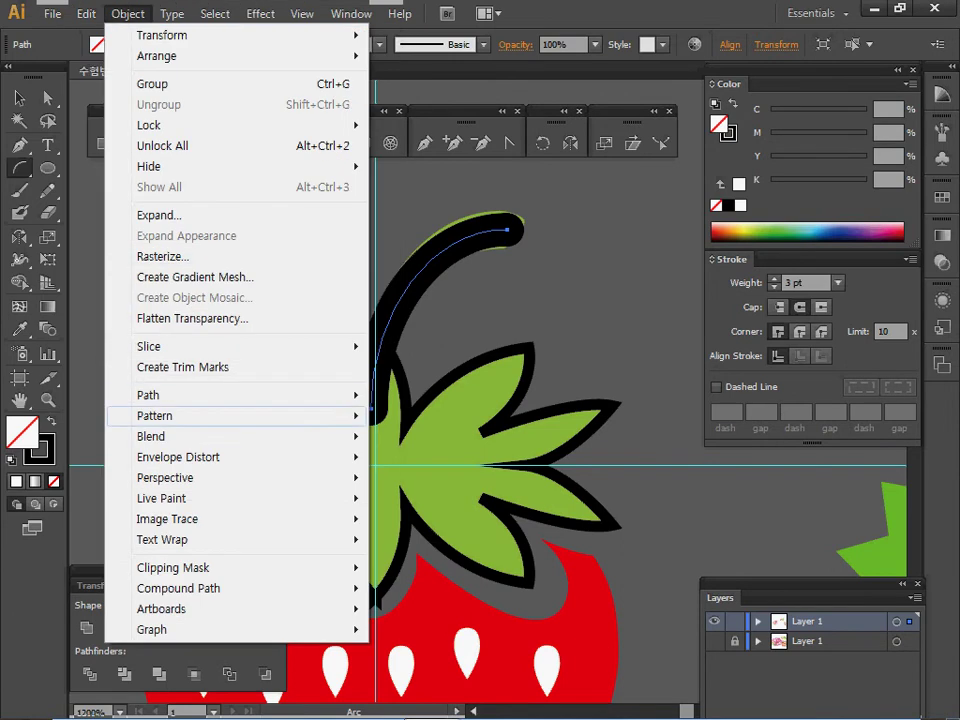
{"action": "mouse_move", "coordinate": [150, 396]}
{"action": "left_click", "coordinate": [432, 443]}
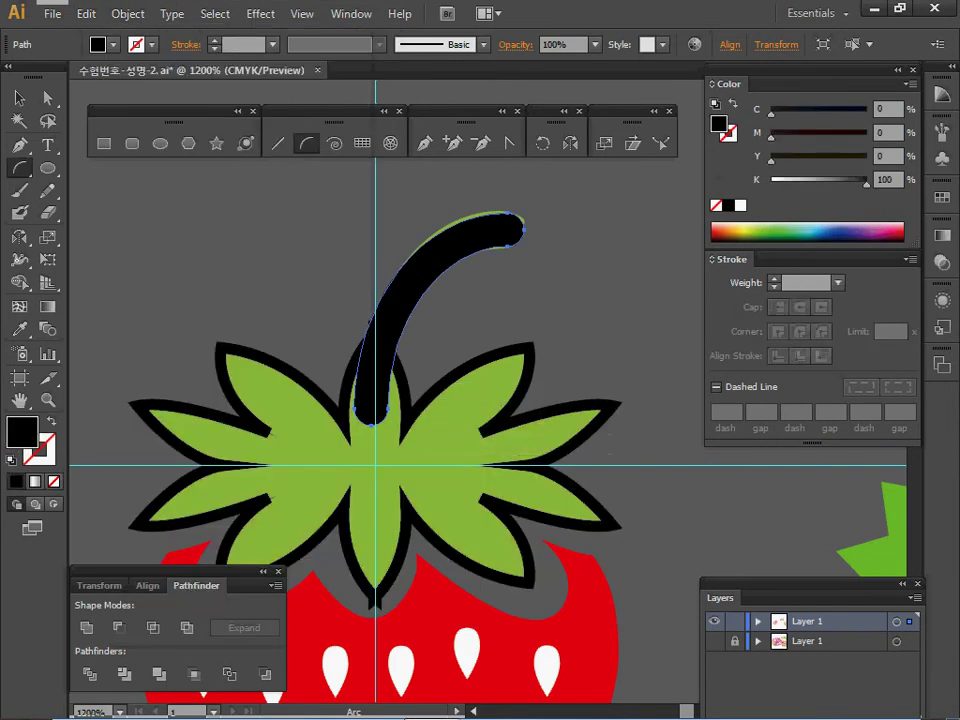
Step: Adjust the anchor points at the stem's tip so its upper edge and rounded end follow the sample
{"action": "left_click", "coordinate": [47, 97]}
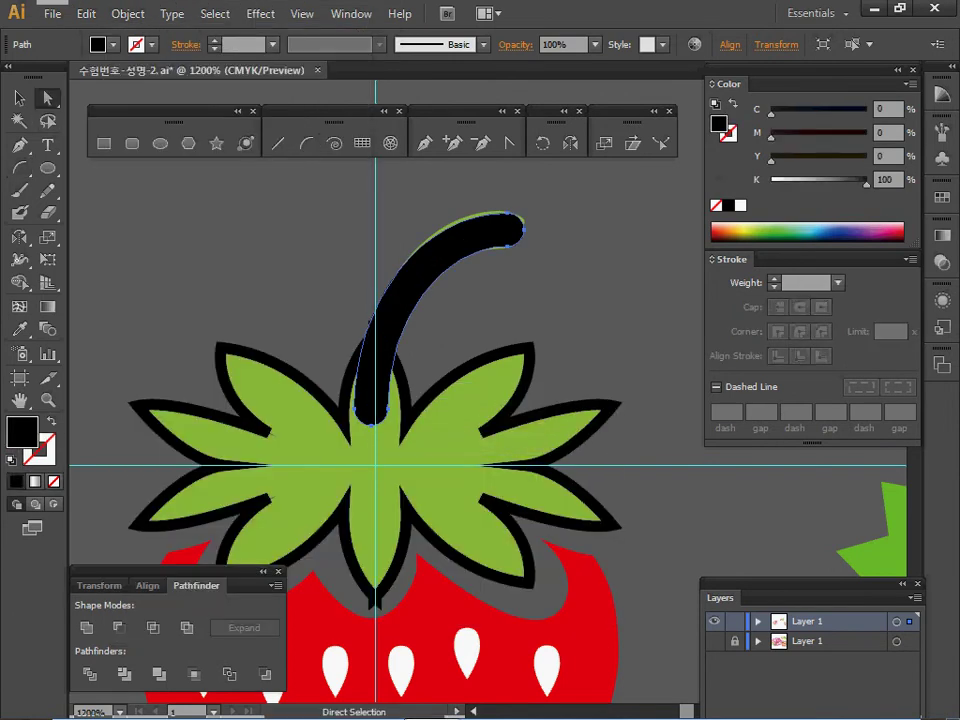
{"action": "left_click", "coordinate": [545, 284]}
{"action": "left_click_drag", "start_coordinate": [507, 246], "coordinate": [496, 211]}
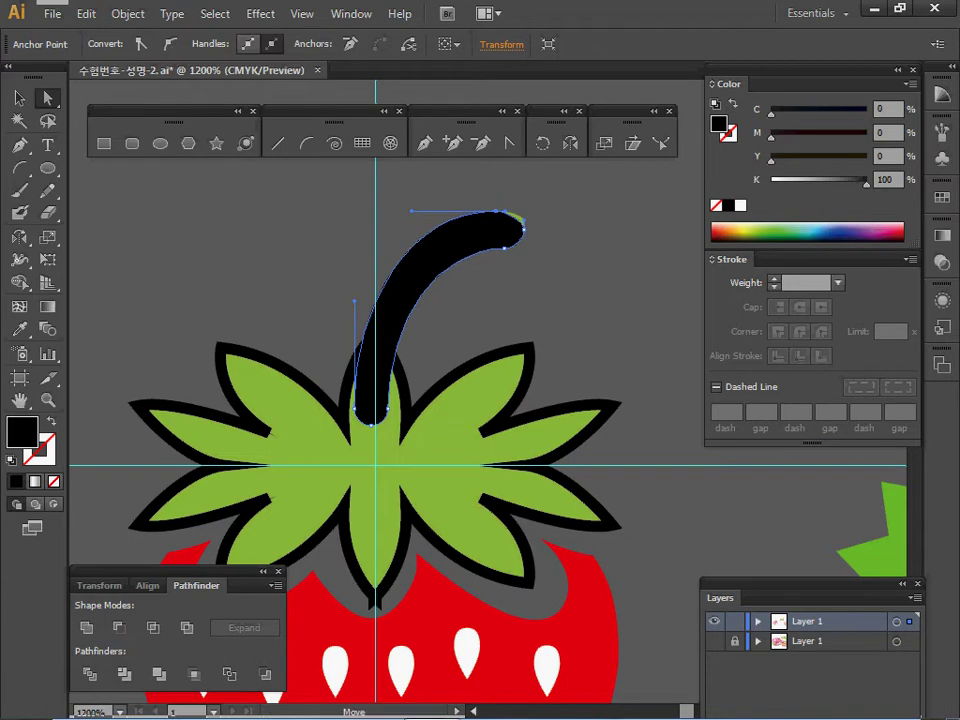
{"action": "key", "text": "ctrl+shift+a"}
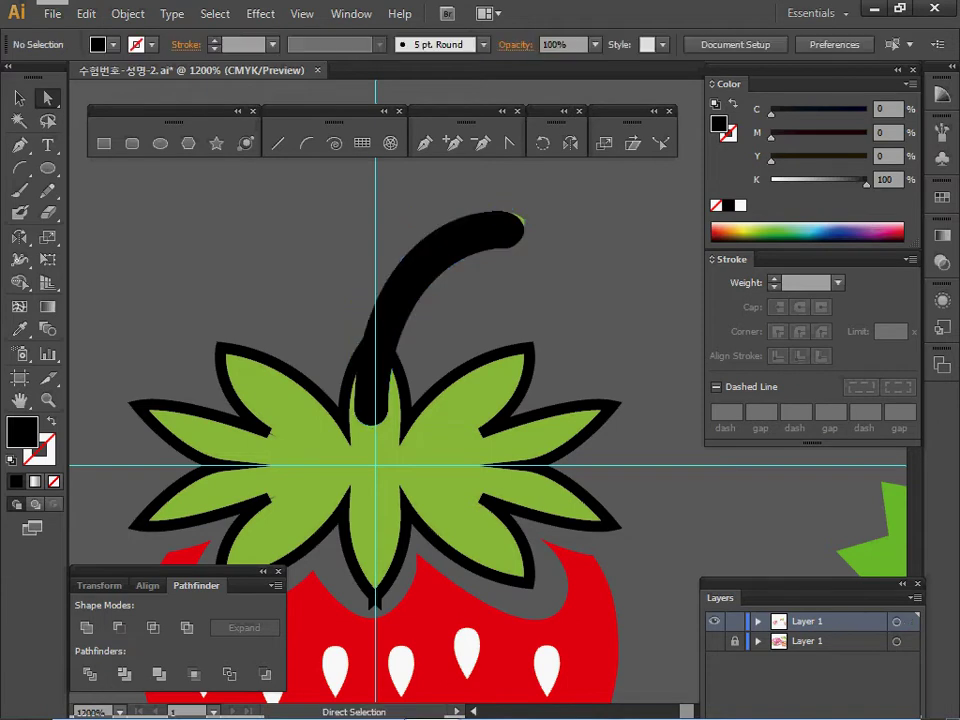
{"action": "left_click", "coordinate": [520, 221]}
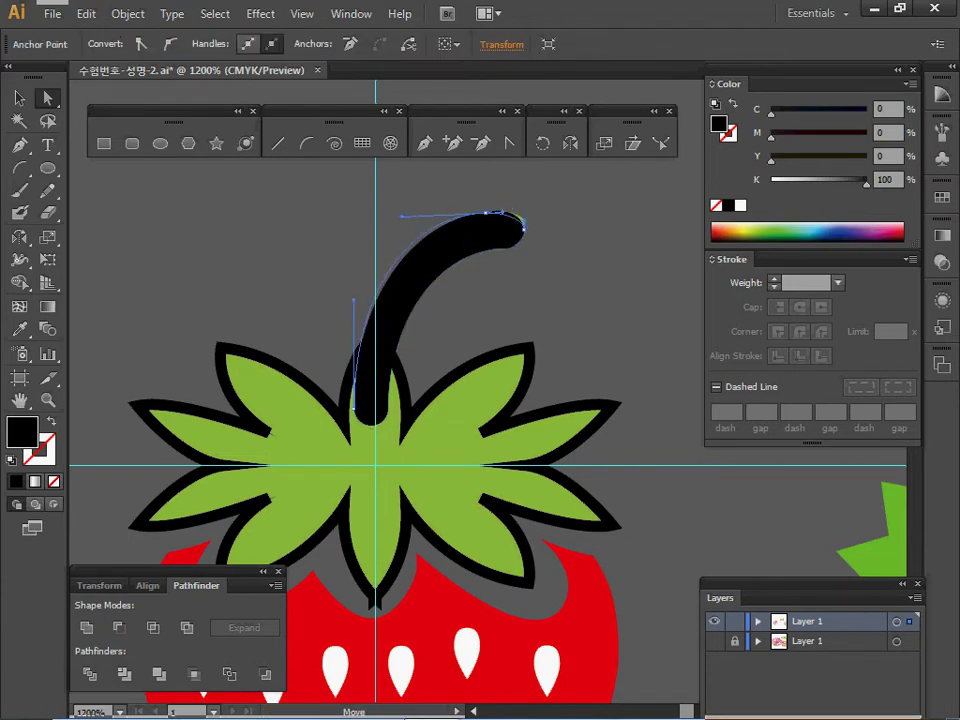
{"action": "left_click_drag", "start_coordinate": [486, 213], "coordinate": [516, 241]}
{"action": "key", "text": "ctrl+z"}
{"action": "left_click", "coordinate": [521, 224]}
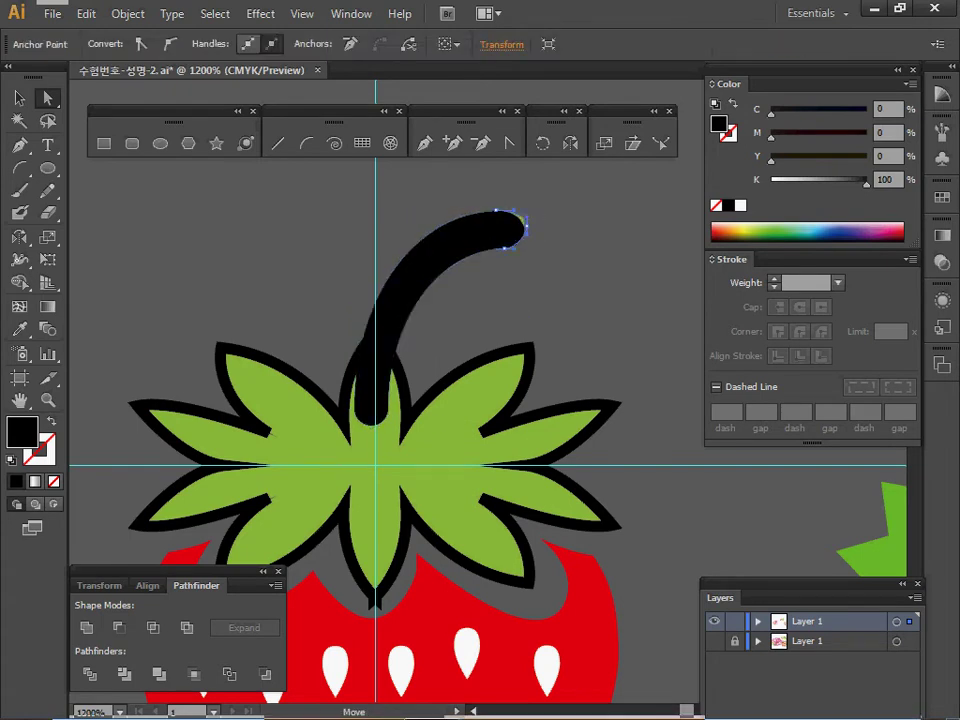
Step: Select the stem and the leaf outline together and unite them into one shape
{"action": "key", "text": "ctrl+shift+a"}
{"action": "key", "text": "ctrl+a"}
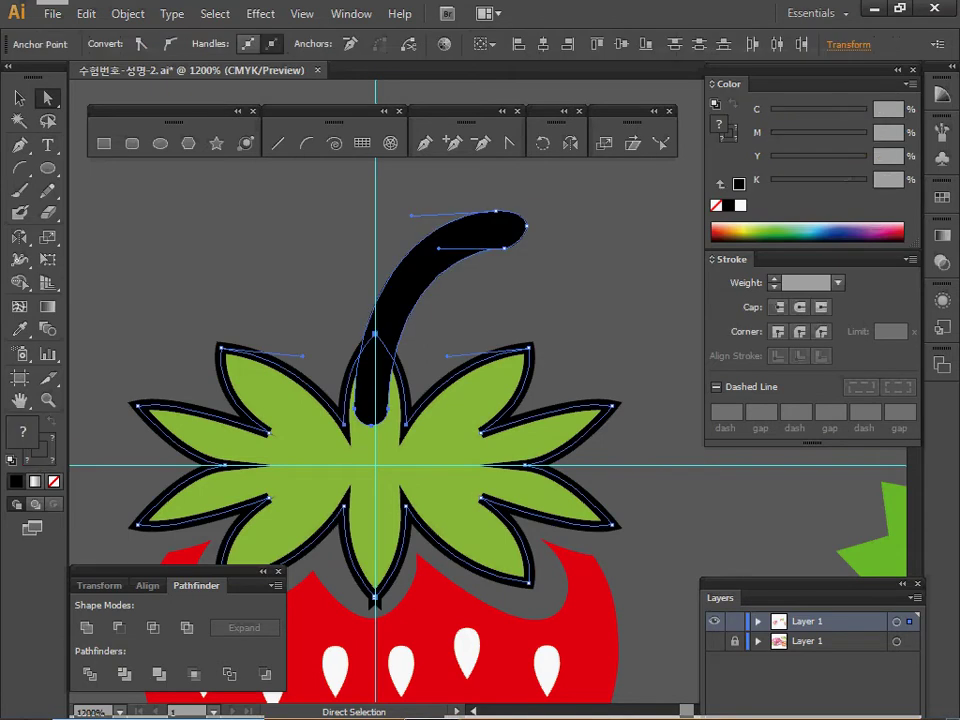
{"action": "left_click", "coordinate": [87, 628]}
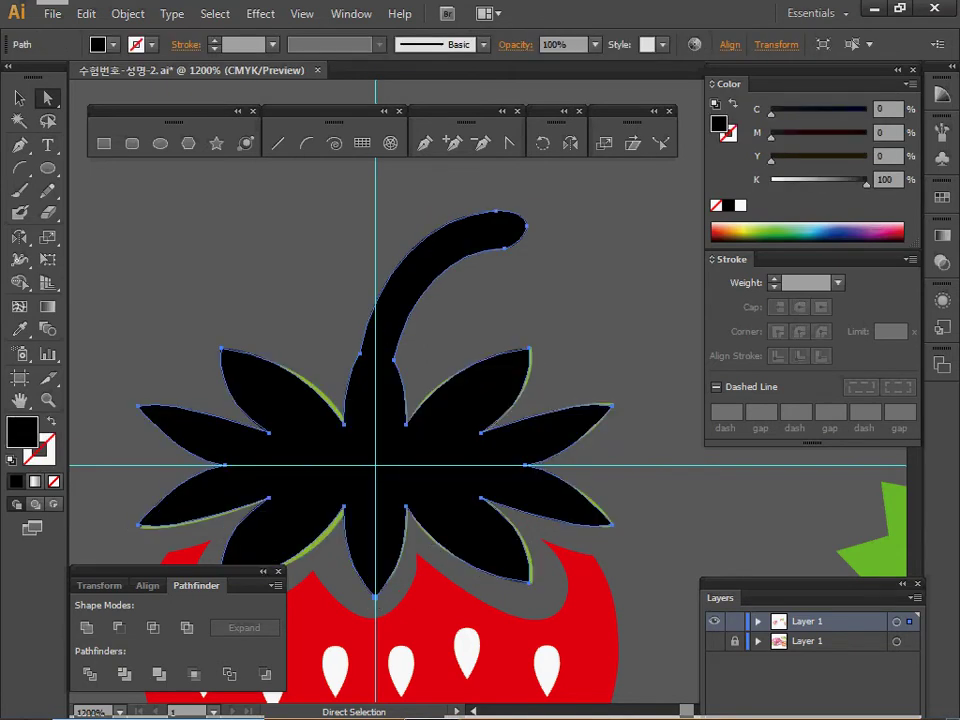
Step: Fill the leaf and stem shape with sampled yellow-green (C 42.92, M 5.51, Y 89.14, K 0) and no stroke
{"action": "left_click", "coordinate": [420, 314], "text": "ctrl+alt"}
{"action": "left_click_drag", "start_coordinate": [420, 314], "coordinate": [367, 290]}
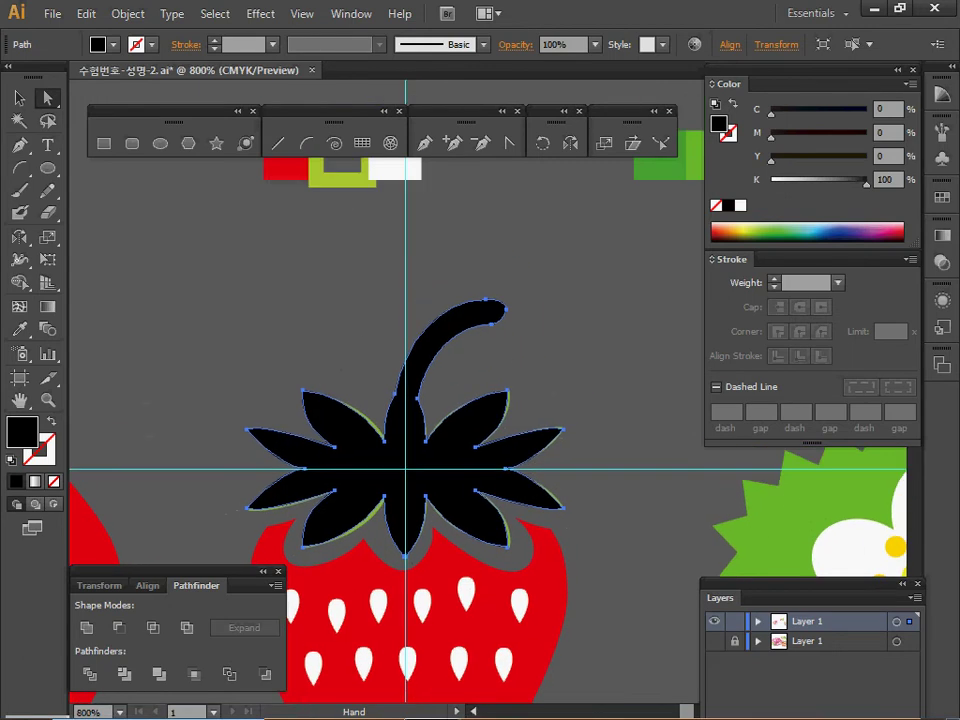
{"action": "key", "text": "i"}
{"action": "left_click", "coordinate": [371, 423]}
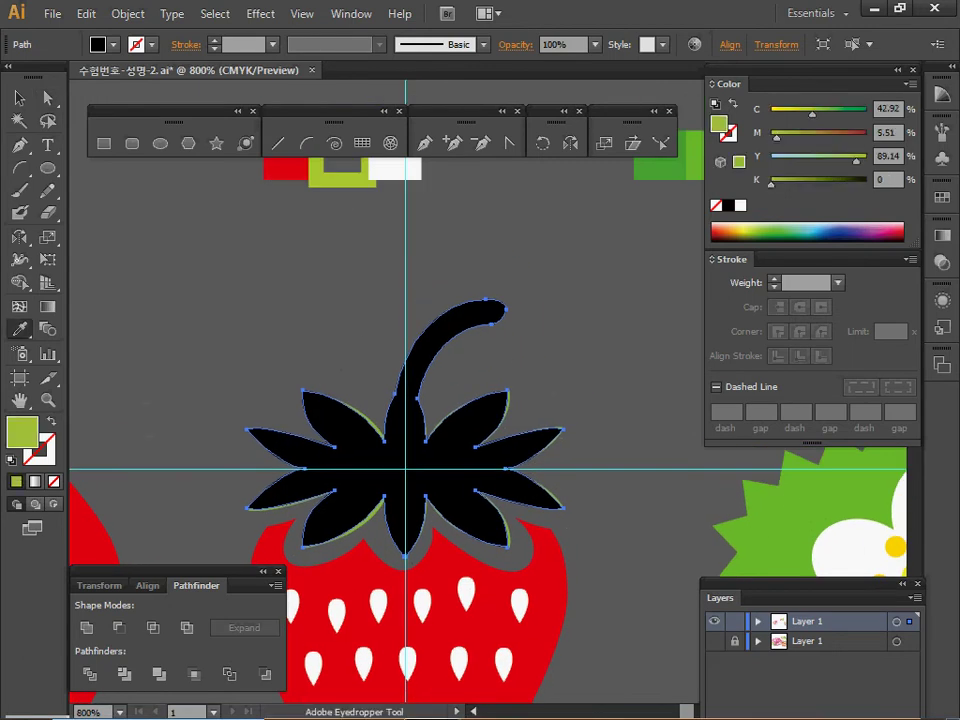
{"action": "key", "text": "shift+x"}
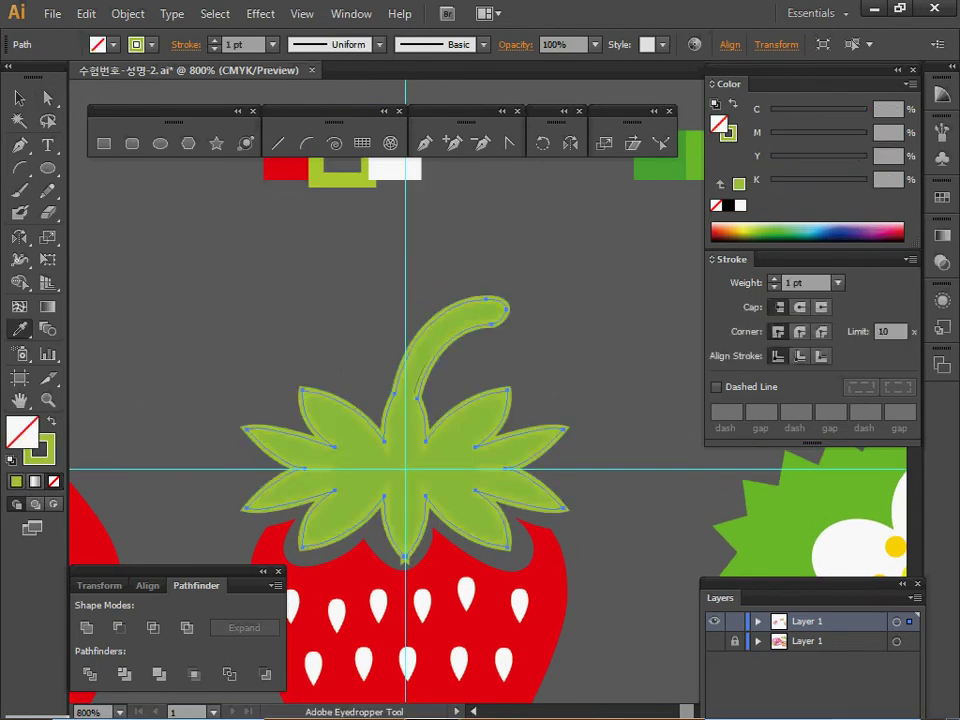
{"action": "left_click", "coordinate": [401, 477], "text": "ctrl+alt"}
{"action": "left_click", "coordinate": [51, 421]}
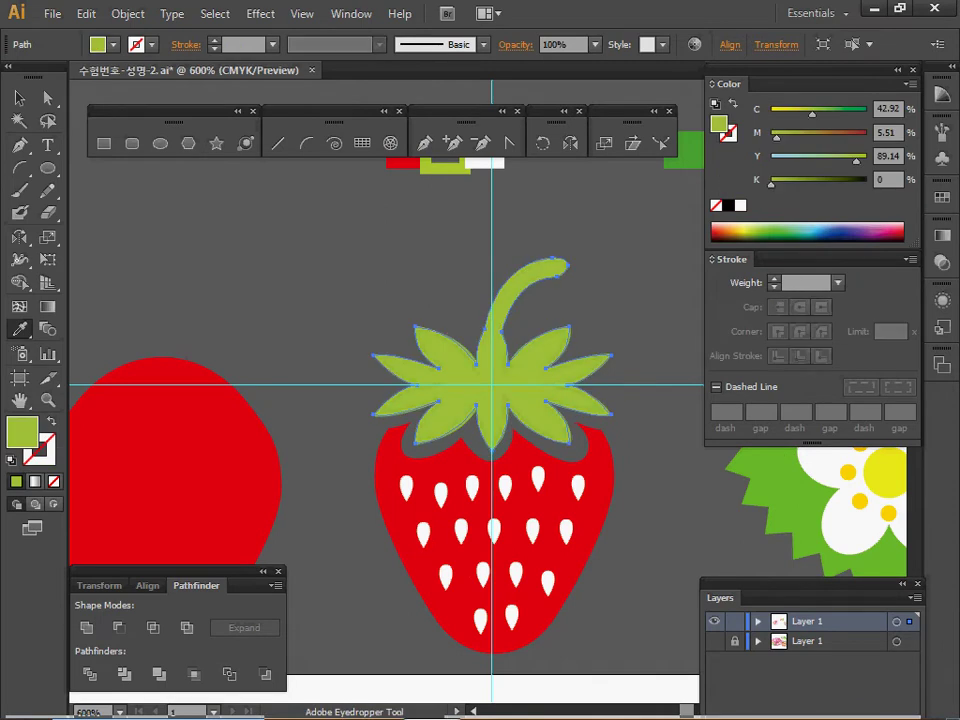
Step: Move the green leaf and stem shape onto the top of the redrawn red body
{"action": "left_click", "coordinate": [465, 452], "text": "ctrl"}
{"action": "left_click_drag", "start_coordinate": [465, 452], "coordinate": [600, 514]}
{"action": "left_click_drag", "start_coordinate": [638, 366], "coordinate": [162, 340]}
Step: Select the leafy top and the red body and align their horizontal centres
{"action": "key", "text": "ctrl+a"}
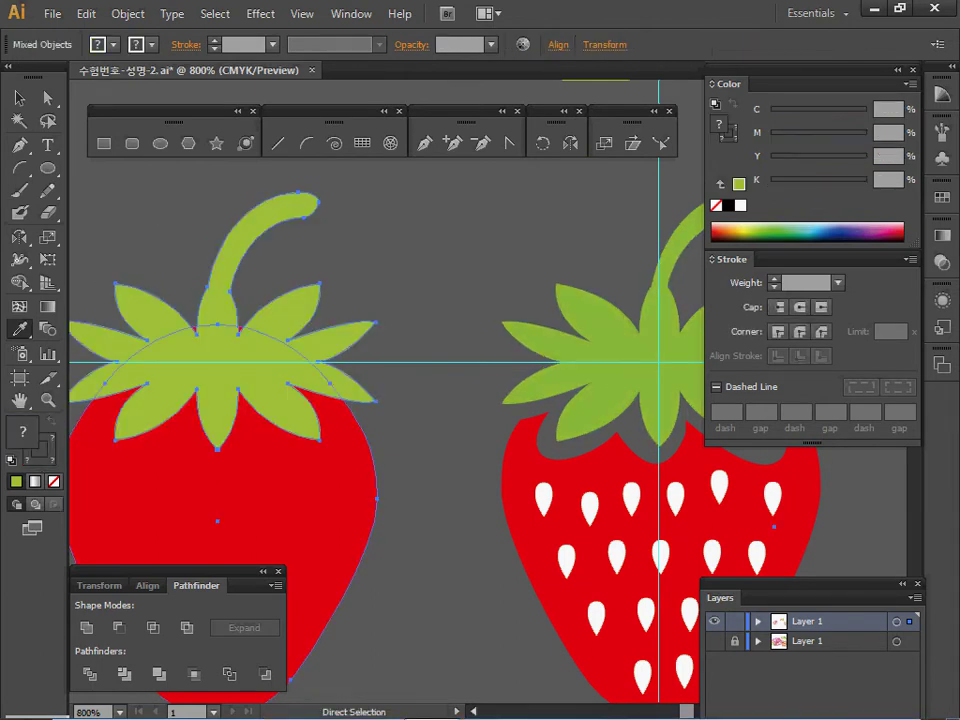
{"action": "left_click", "coordinate": [19, 98]}
{"action": "left_click_drag", "start_coordinate": [167, 215], "coordinate": [206, 336]}
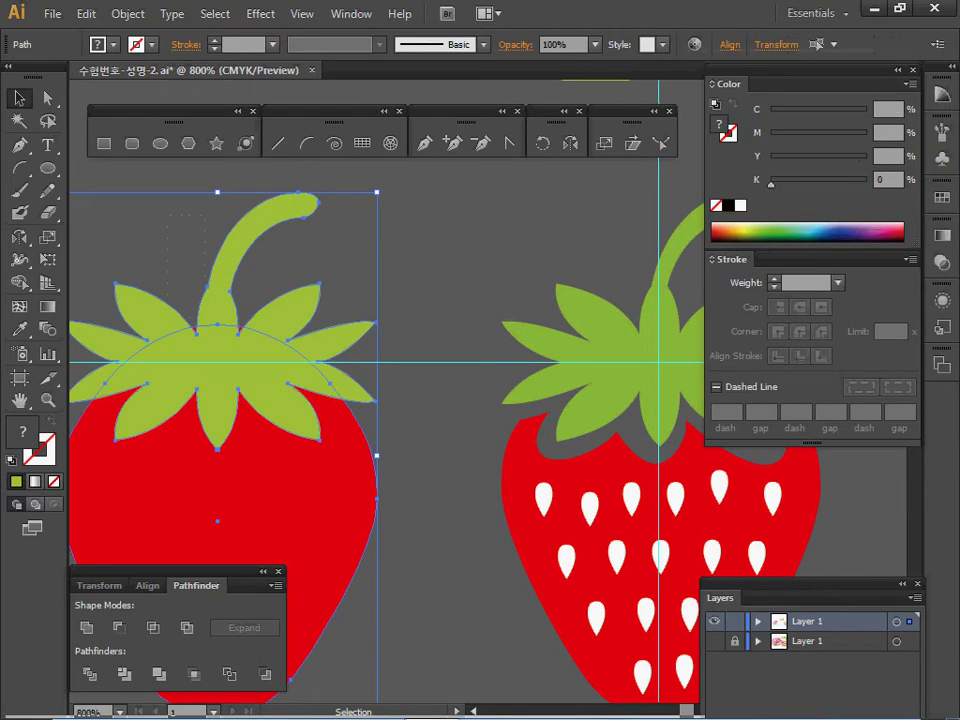
{"action": "left_click", "coordinate": [148, 586]}
{"action": "left_click", "coordinate": [120, 628]}
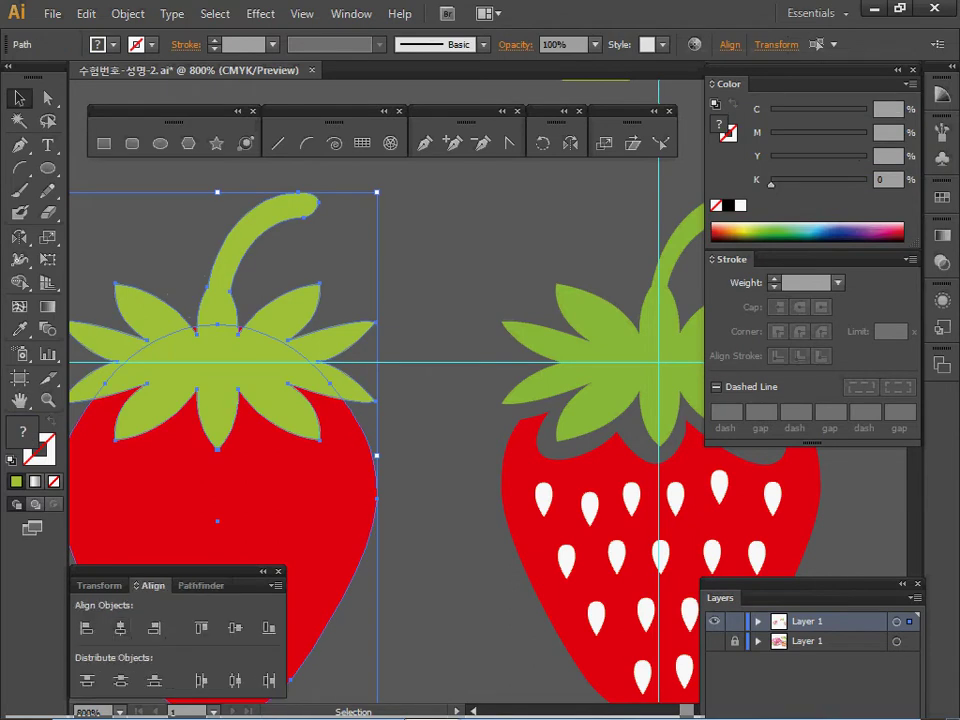
{"action": "left_click", "coordinate": [432, 465]}
Step: Set the Pen tool to draw with no fill and a 1 pt black stroke over the sample strawberry
{"action": "key", "text": "space"}
{"action": "left_click", "coordinate": [465, 527], "text": "ctrl"}
{"action": "left_click_drag", "start_coordinate": [620, 370], "coordinate": [185, 554]}
{"action": "left_click", "coordinate": [307, 505], "text": "ctrl+alt"}
{"action": "left_click_drag", "start_coordinate": [489, 374], "coordinate": [353, 396]}
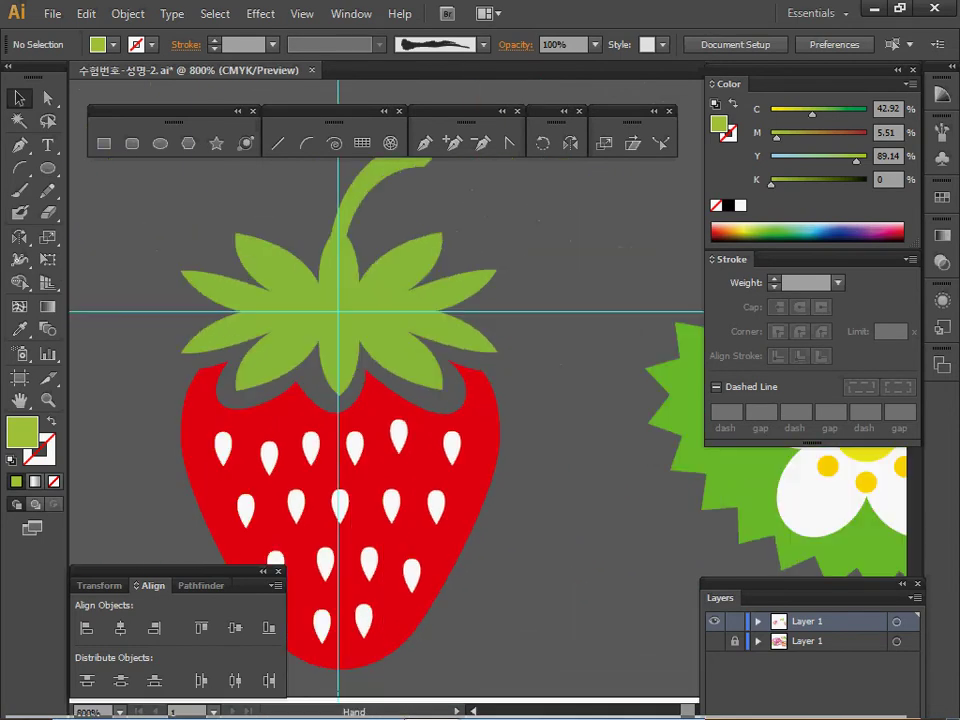
{"action": "left_click", "coordinate": [353, 396], "text": "ctrl"}
{"action": "left_click_drag", "start_coordinate": [450, 390], "coordinate": [375, 382]}
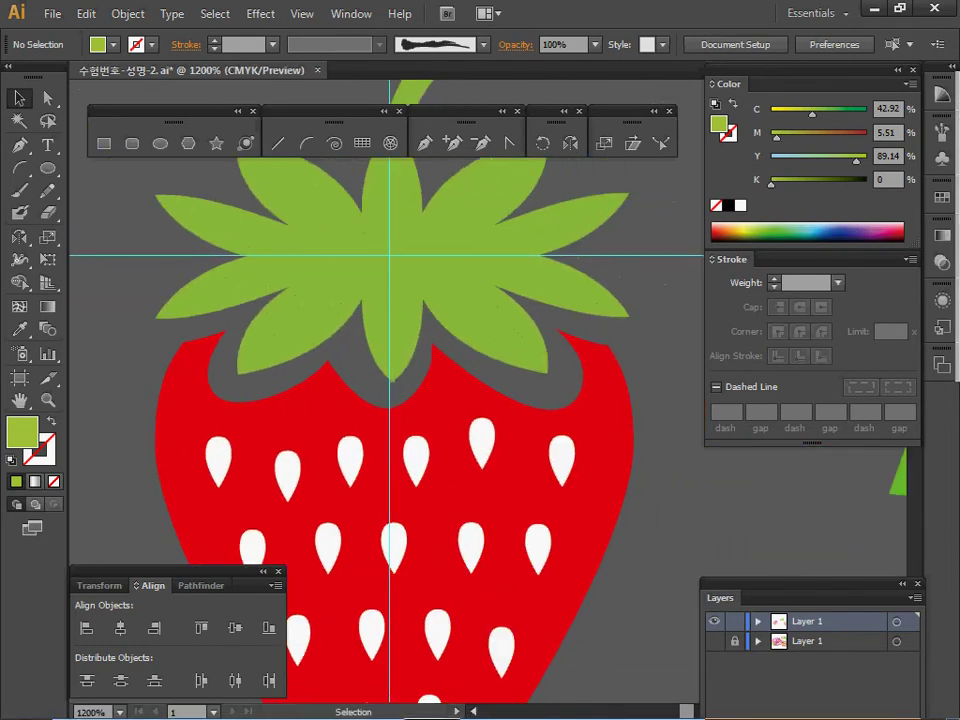
{"action": "left_click", "coordinate": [20, 146]}
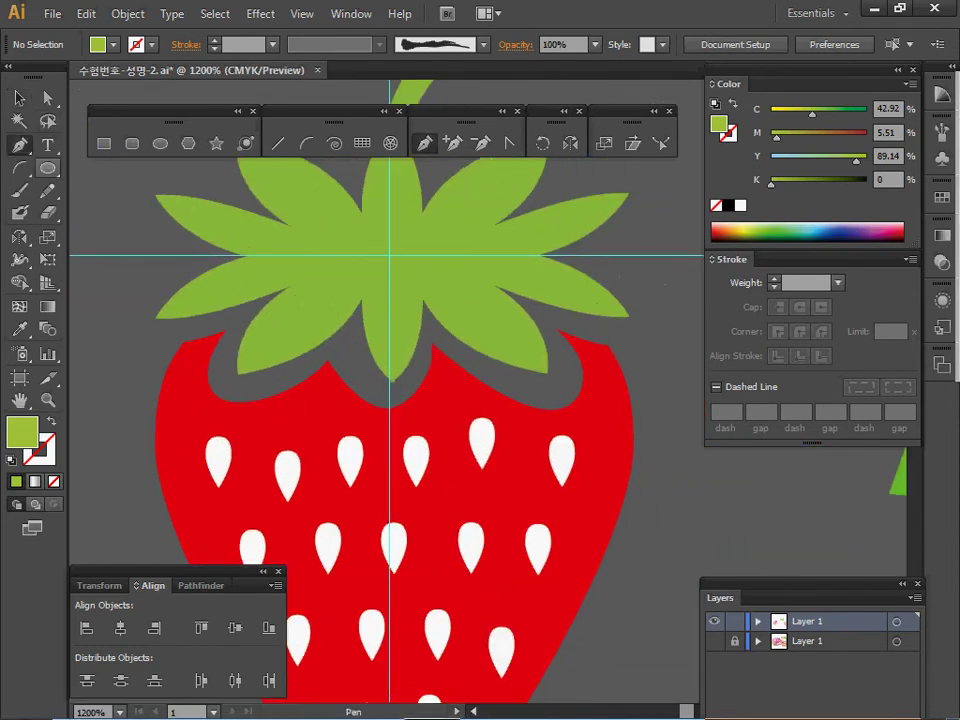
{"action": "key", "text": "d"}
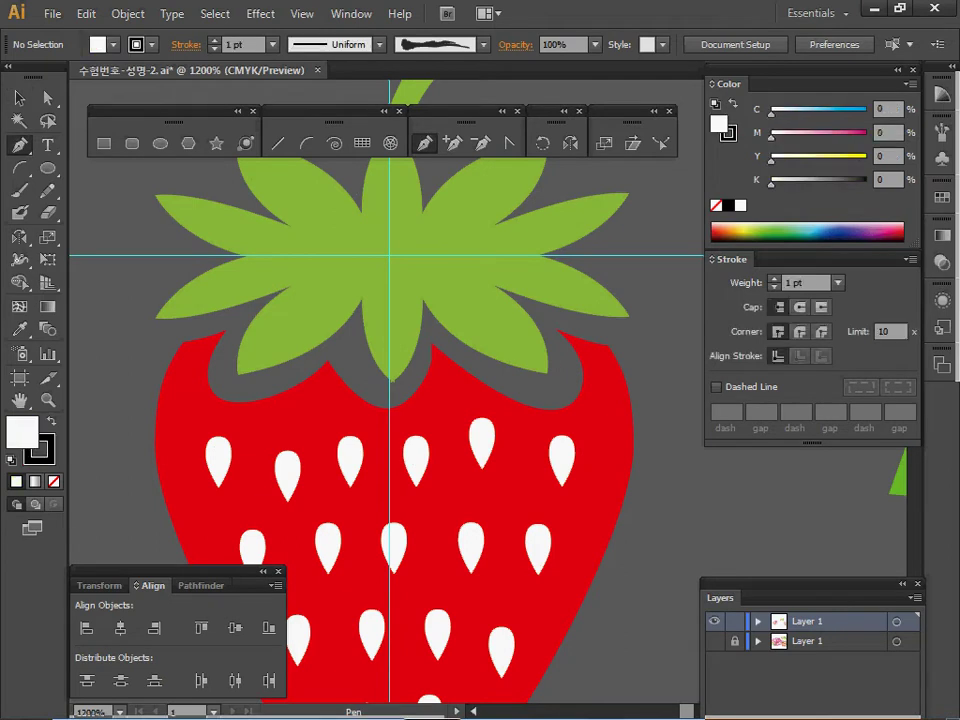
{"action": "key", "text": "slash"}
{"action": "left_click_drag", "start_coordinate": [390, 400], "coordinate": [435, 400]}
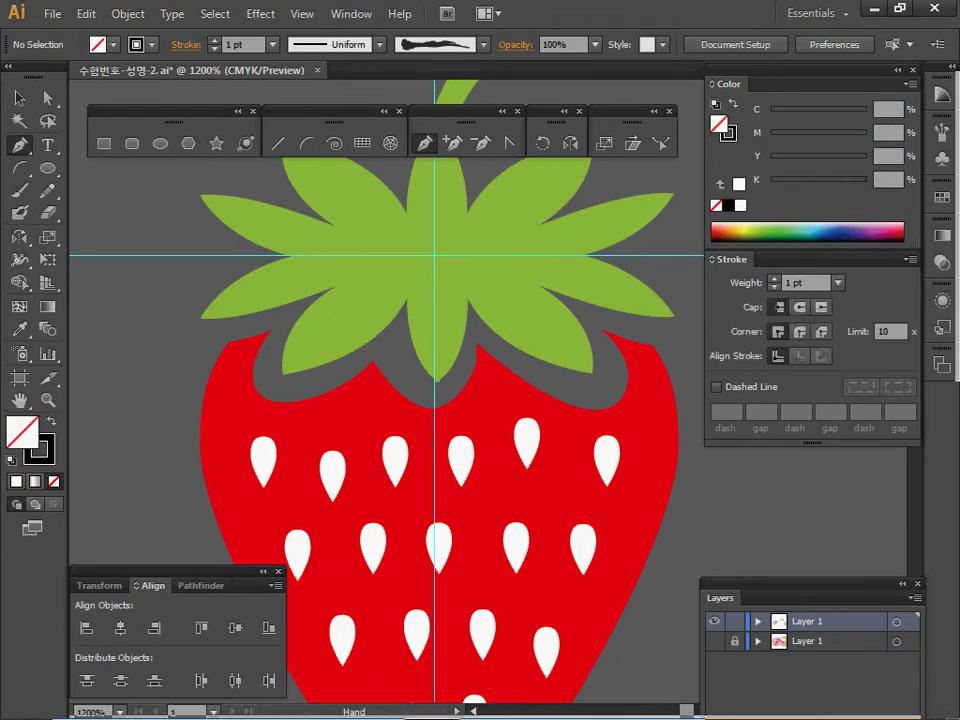
Step: Start a pen path outside the sample body's left side and trace its left scallop to the first inner peak
{"action": "left_click", "coordinate": [161, 343]}
{"action": "left_click_drag", "start_coordinate": [273, 323], "coordinate": [327, 299]}
{"action": "left_click", "coordinate": [274, 324]}
{"action": "mouse_move", "coordinate": [370, 361]}
{"action": "left_mouse_down"}
{"action": "mouse_move", "coordinate": [434, 304]}
{"action": "mouse_move", "coordinate": [553, 244]}
{"action": "mouse_move", "coordinate": [543, 254]}
{"action": "mouse_move", "coordinate": [556, 255]}
{"action": "left_mouse_up"}
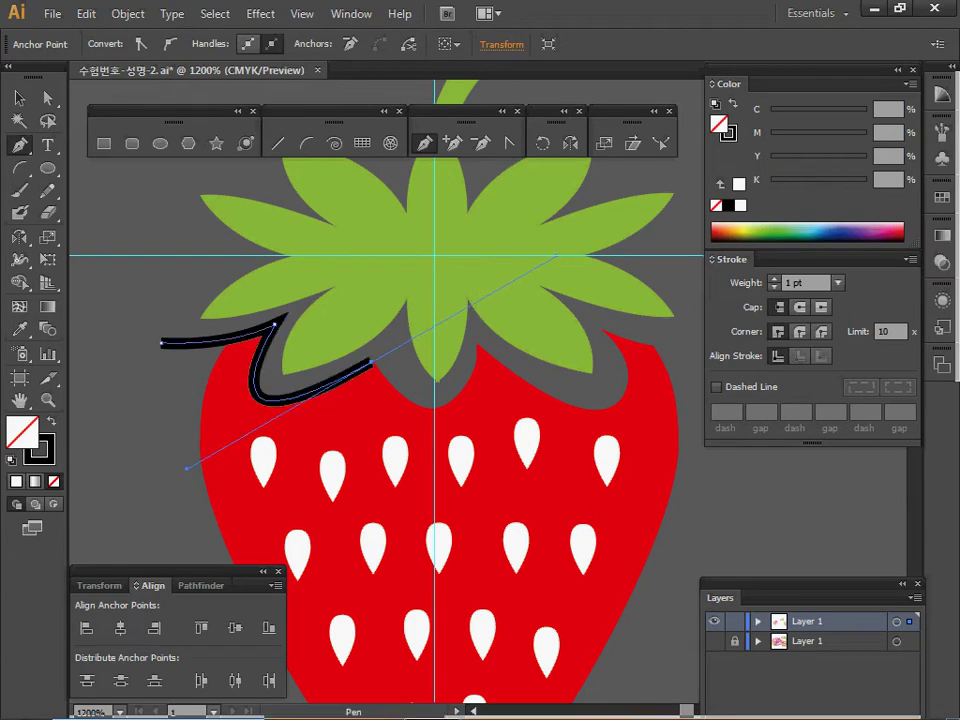
{"action": "left_click", "coordinate": [371, 362]}
Step: Continue the path along the middle and right scallops of the sample body to its upper-right tip
{"action": "left_click_drag", "start_coordinate": [476, 344], "coordinate": [503, 210]}
{"action": "left_click", "coordinate": [477, 344]}
{"action": "left_click_drag", "start_coordinate": [600, 330], "coordinate": [707, 487]}
{"action": "key", "text": "ctrl+z"}
{"action": "left_click_drag", "start_coordinate": [612, 402], "coordinate": [646, 374]}
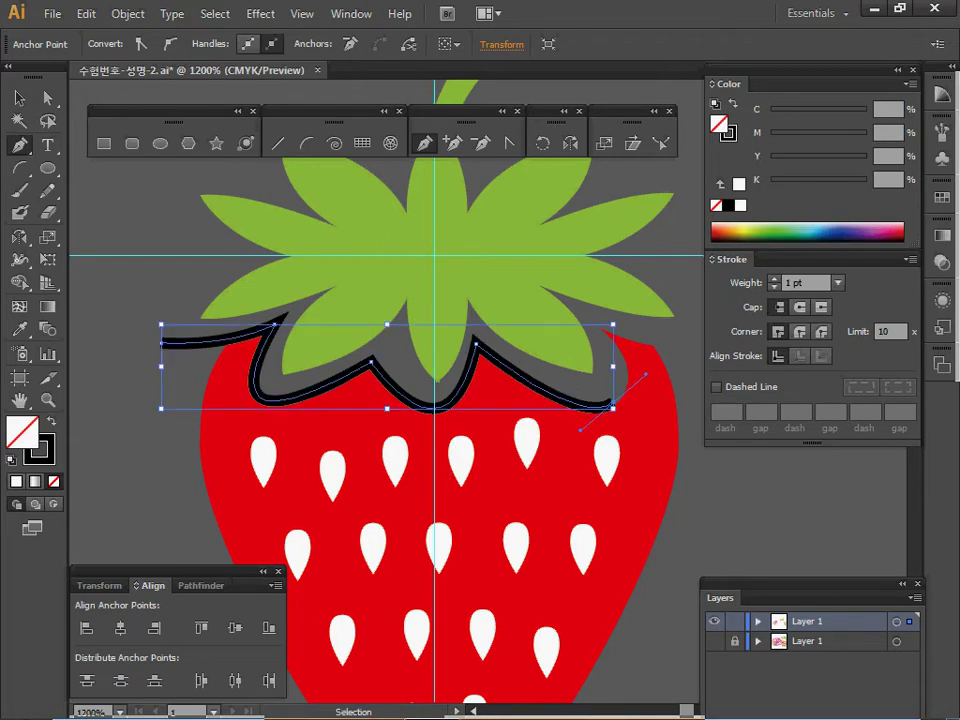
{"action": "left_click_drag", "start_coordinate": [606, 331], "coordinate": [593, 318]}
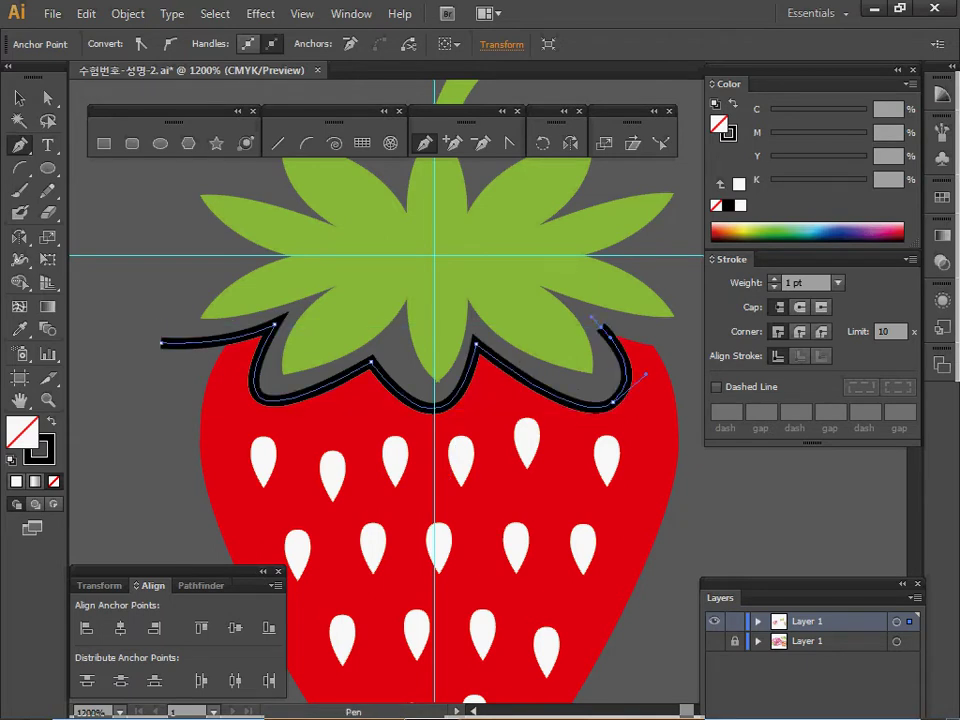
Step: Remove the outgoing handle at the upper-right peak and end the scalloped path with a curved segment outside the sample body's right edge
{"action": "left_click", "coordinate": [601, 327]}
{"action": "left_click_drag", "start_coordinate": [681, 345], "coordinate": [698, 339]}
Step: Move the scalloped path from the sample onto the plain red body of the redrawn strawberry, beneath its leaves
{"action": "left_click", "coordinate": [640, 465], "text": "ctrl+alt"}
{"action": "left_click", "coordinate": [640, 465], "text": "ctrl+alt"}
{"action": "left_click_drag", "start_coordinate": [570, 449], "coordinate": [828, 488]}
{"action": "left_click", "coordinate": [562, 357], "text": "ctrl"}
{"action": "left_click_drag", "start_coordinate": [562, 357], "coordinate": [652, 352]}
{"action": "left_click", "coordinate": [479, 404], "text": "ctrl+alt"}
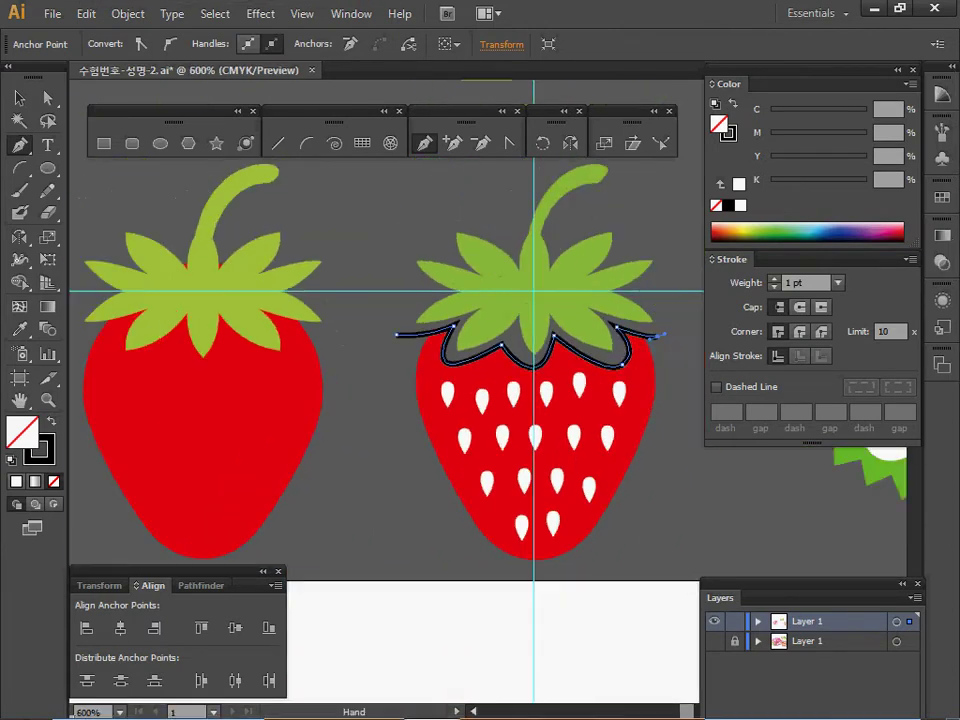
{"action": "left_click_drag", "start_coordinate": [479, 404], "coordinate": [558, 364]}
{"action": "key", "text": "v"}
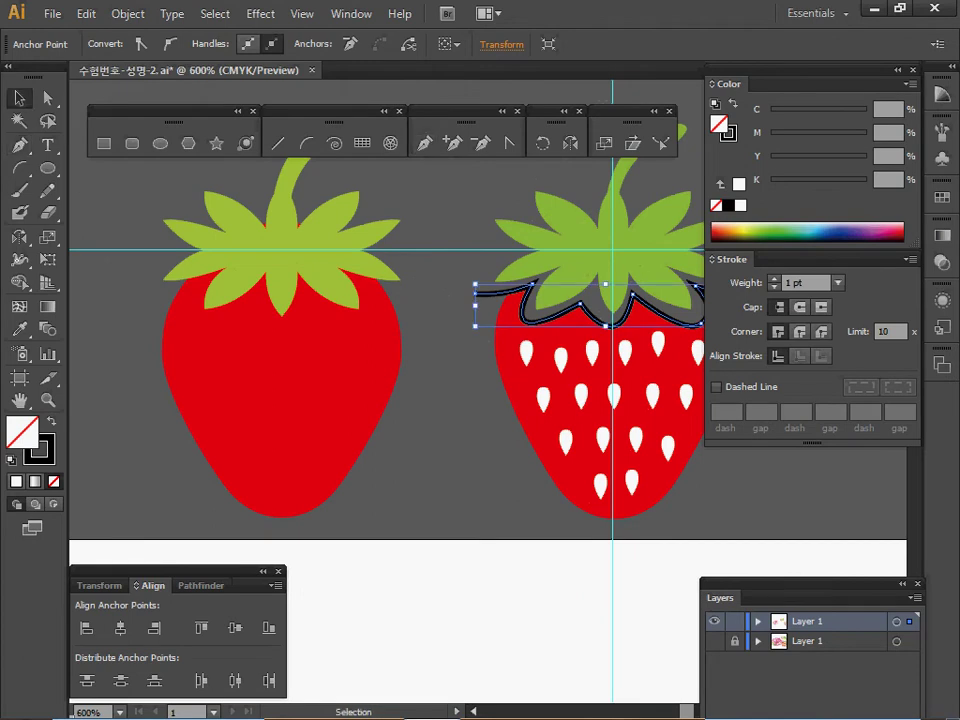
{"action": "key", "text": "ctrl+shift+a"}
{"action": "mouse_move", "coordinate": [578, 306]}
{"action": "left_mouse_down"}
{"action": "mouse_move", "coordinate": [251, 362]}
{"action": "mouse_move", "coordinate": [256, 306]}
{"action": "left_mouse_up"}
{"action": "left_click_drag", "start_coordinate": [175, 293], "coordinate": [164, 293]}
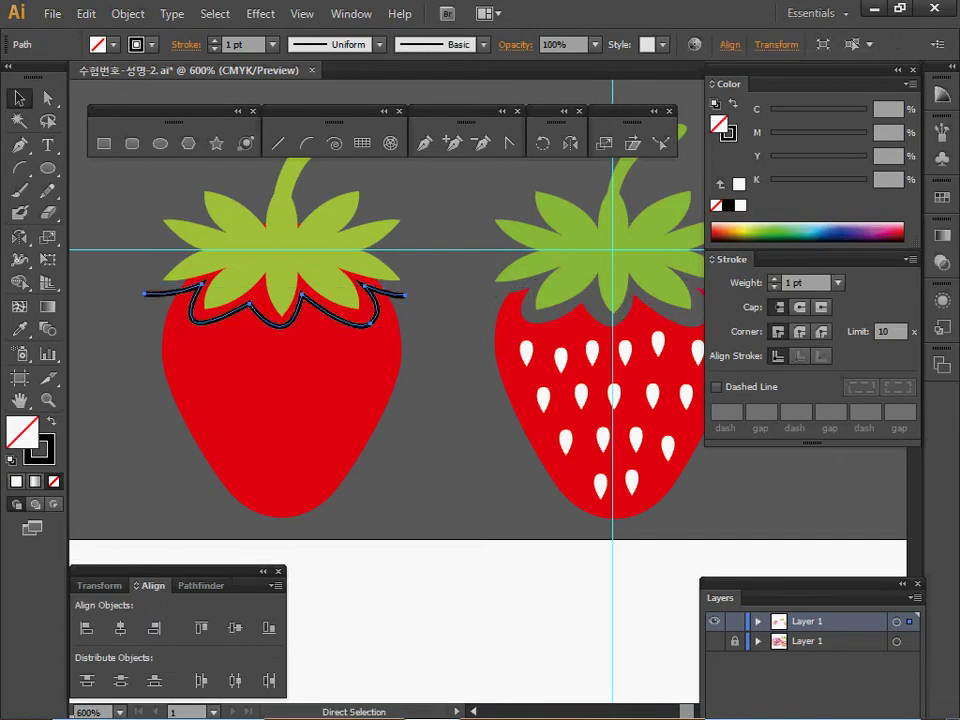
{"action": "key", "text": "ctrl+shift+a"}
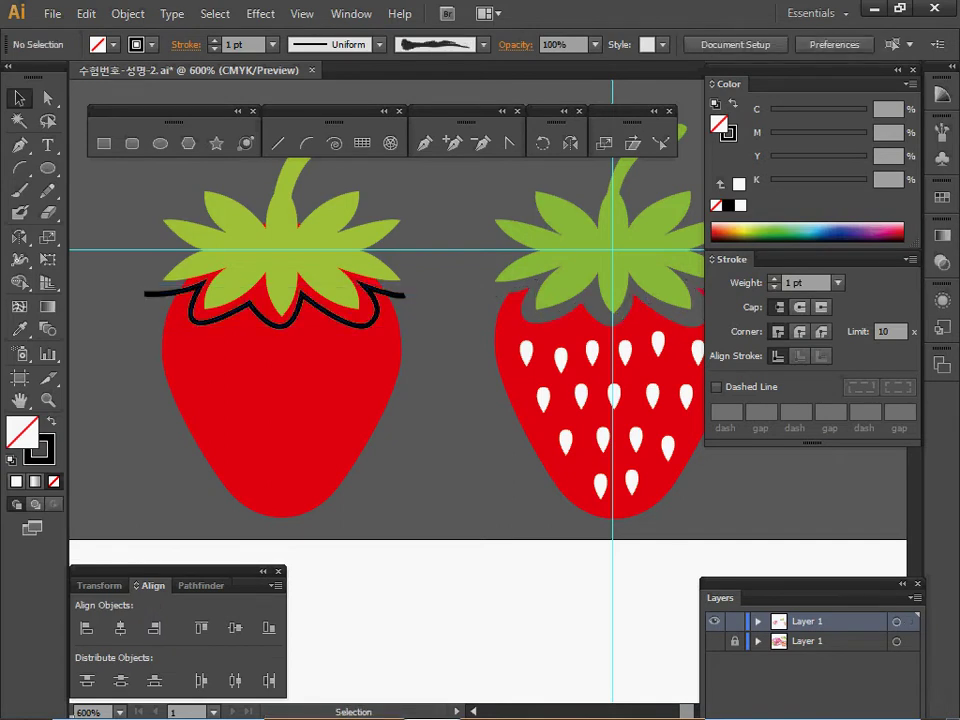
Step: Select the scalloped path together with the plain red body and split them with Pathfinder Divide
{"action": "left_click", "coordinate": [164, 294]}
{"action": "key", "text": "ctrl+shift+a"}
{"action": "left_click_drag", "start_coordinate": [141, 292], "coordinate": [193, 353]}
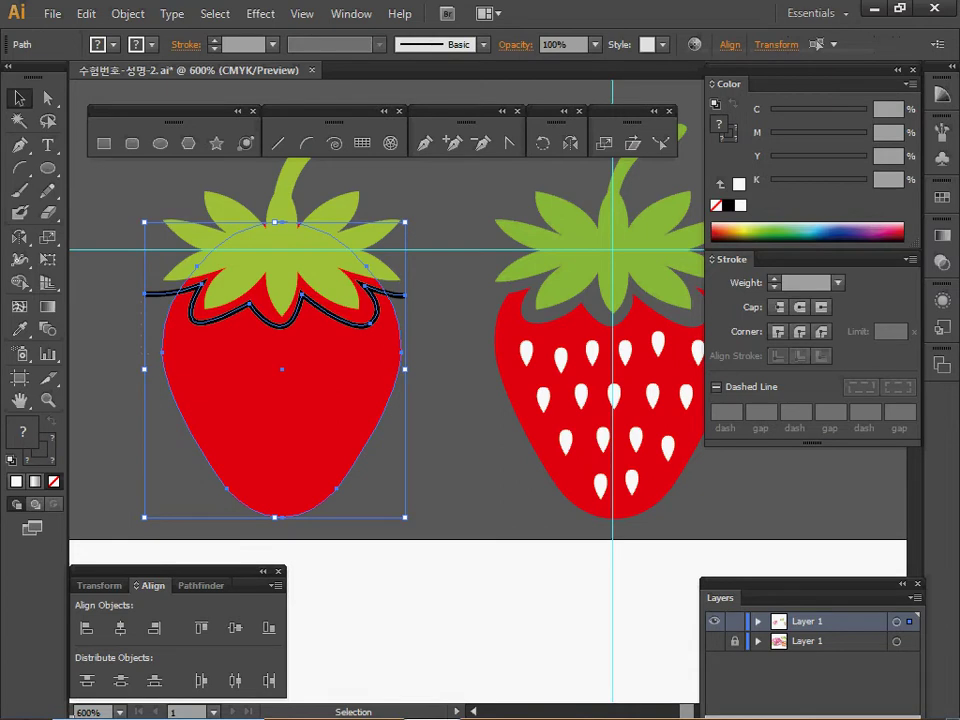
{"action": "key", "text": "space"}
{"action": "key", "text": "ctrl+shift+F9"}
{"action": "left_click", "coordinate": [90, 674]}
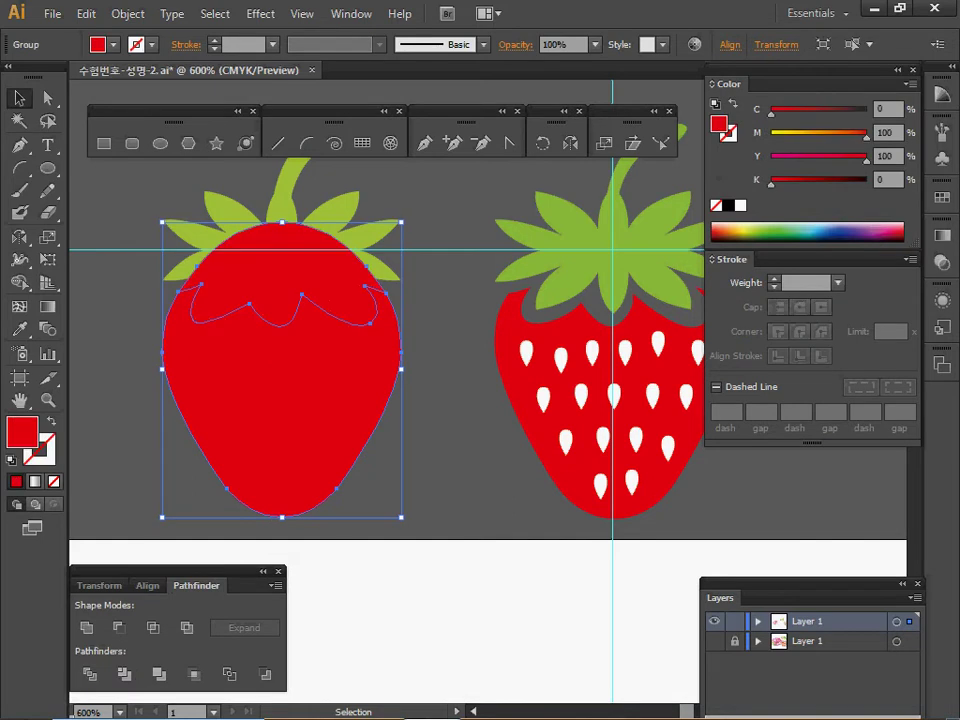
Step: Isolate the divided group, delete the red piece above the scalloped line, and exit isolation
{"action": "double_click", "coordinate": [282, 268]}
{"action": "left_click", "coordinate": [282, 268]}
{"action": "key", "text": "Delete"}
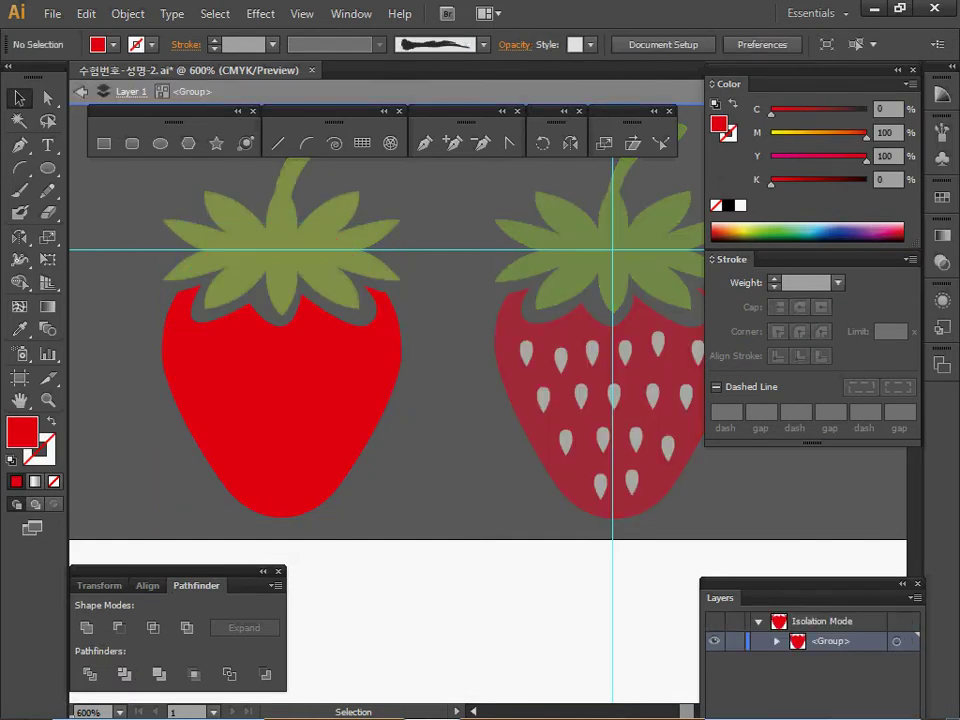
{"action": "key", "text": "Escape"}
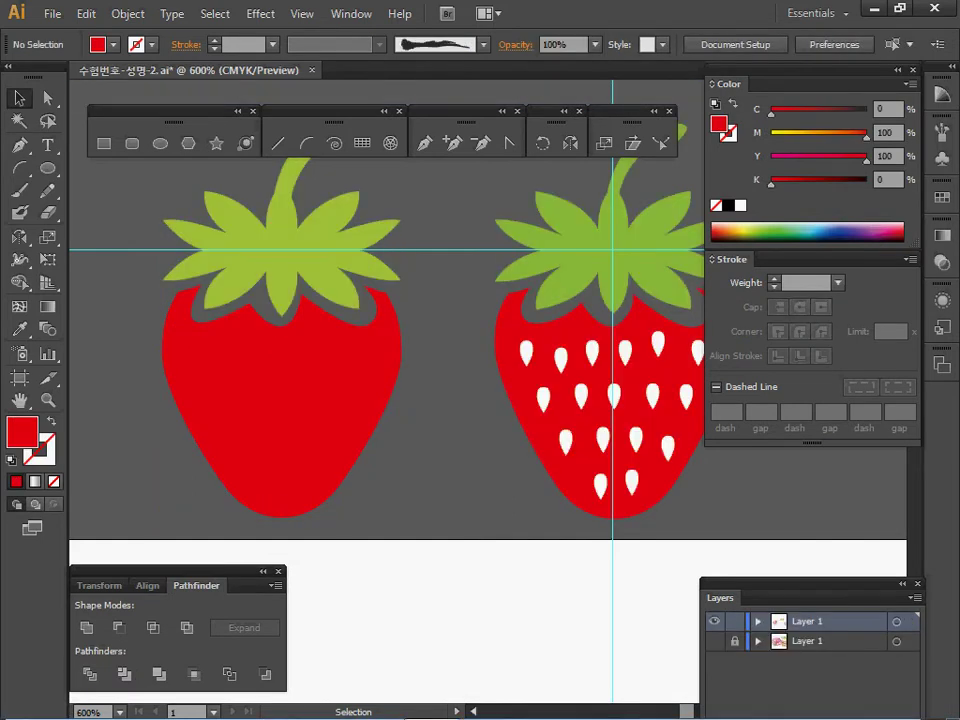
Step: Set up the Ellipse tool with a white fill and no stroke
{"action": "left_click", "coordinate": [320, 377], "text": "ctrl"}
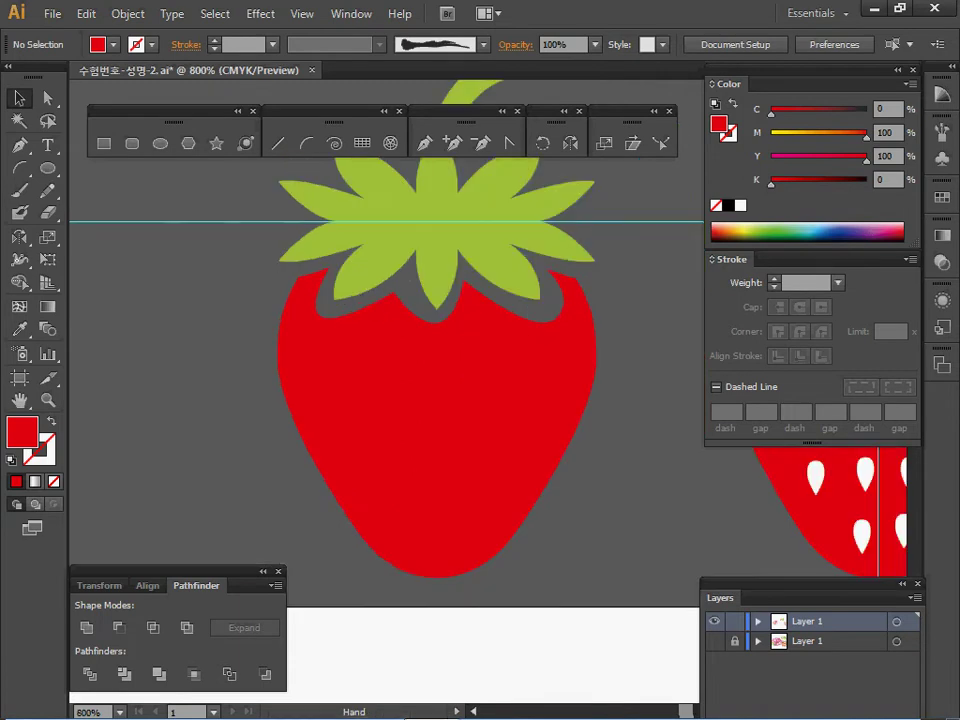
{"action": "left_click_drag", "start_coordinate": [436, 370], "coordinate": [290, 348]}
{"action": "left_click", "coordinate": [47, 168]}
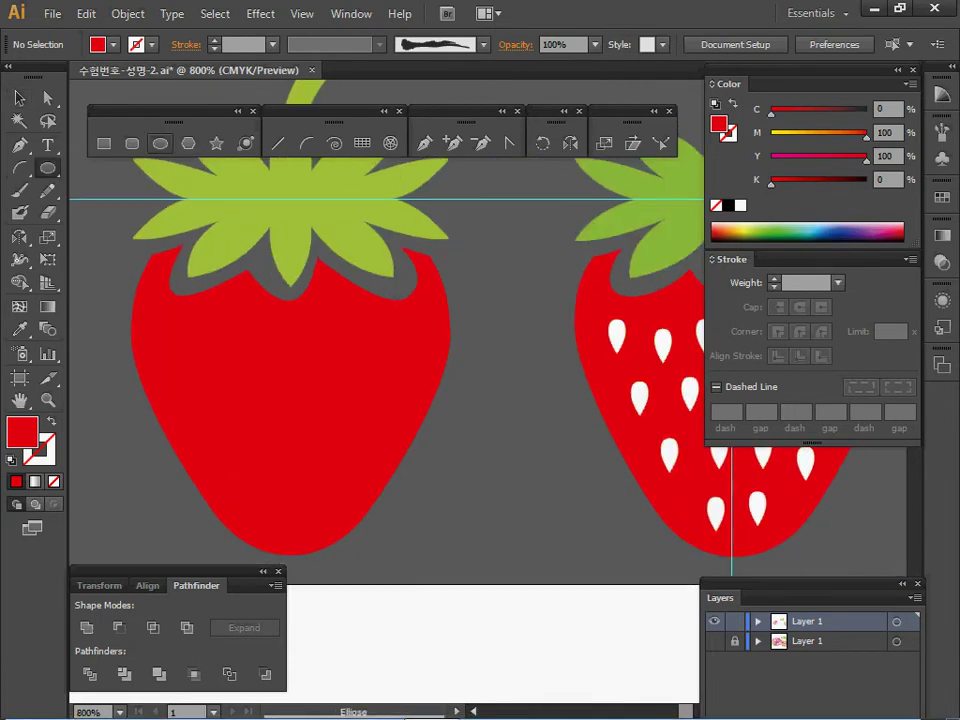
{"action": "key", "text": "d"}
{"action": "key", "text": "x"}
{"action": "key", "text": "slash"}
Step: Draw an ellipse 0.8 mm wide and 1.6 mm high in the gap between the two strawberries
{"action": "left_click", "coordinate": [497, 349], "text": "ctrl"}
{"action": "left_click", "coordinate": [504, 348], "text": "ctrl"}
{"action": "left_click_drag", "start_coordinate": [504, 348], "coordinate": [269, 272]}
{"action": "left_click", "coordinate": [269, 272]}
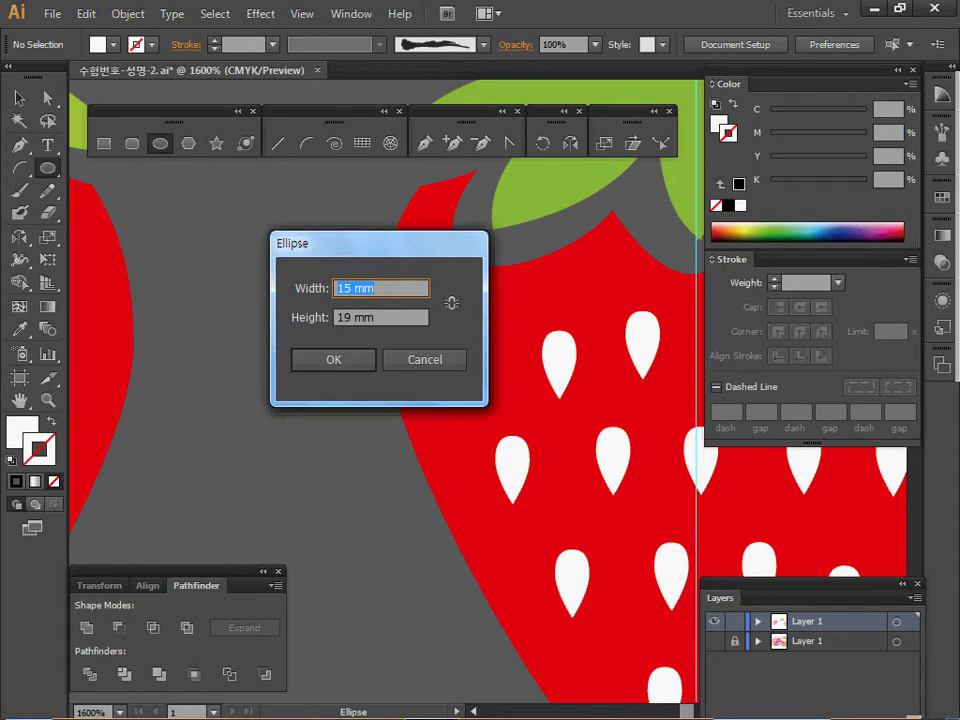
{"action": "type", "text": "0.8"}
{"action": "key", "text": "Tab"}
{"action": "type", "text": "1.6"}
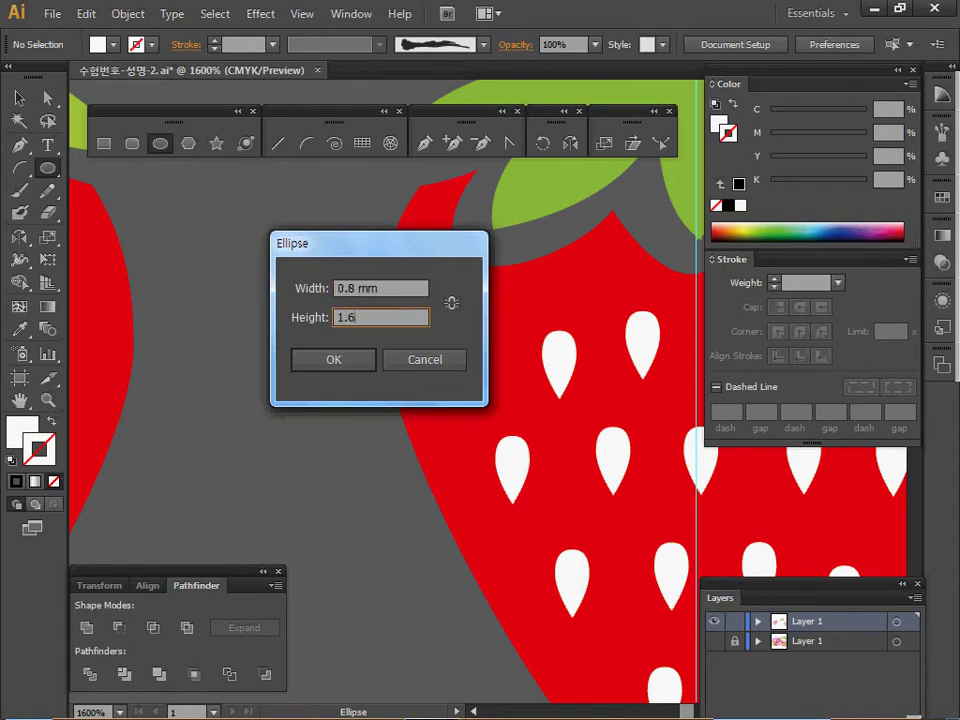
{"action": "key", "text": "Return"}
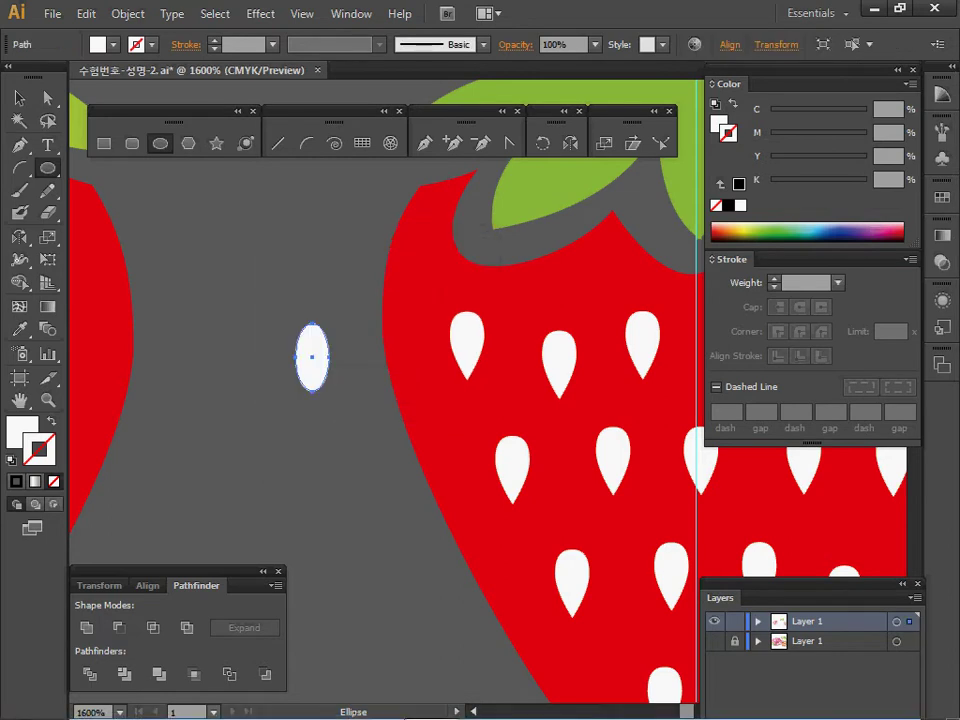
{"action": "left_click_drag", "start_coordinate": [312, 357], "coordinate": [297, 349]}
Step: Shape the white ellipse into a seed by making its bottom anchor a sharp corner and raising its side anchors
{"action": "key", "text": "shift+c"}
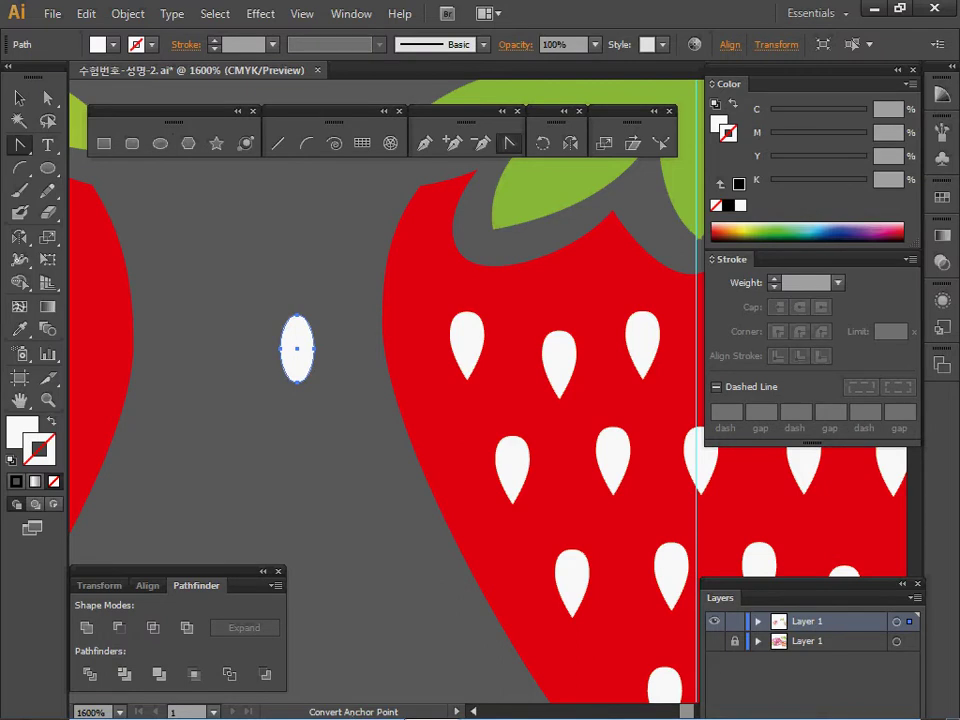
{"action": "left_click", "coordinate": [297, 382]}
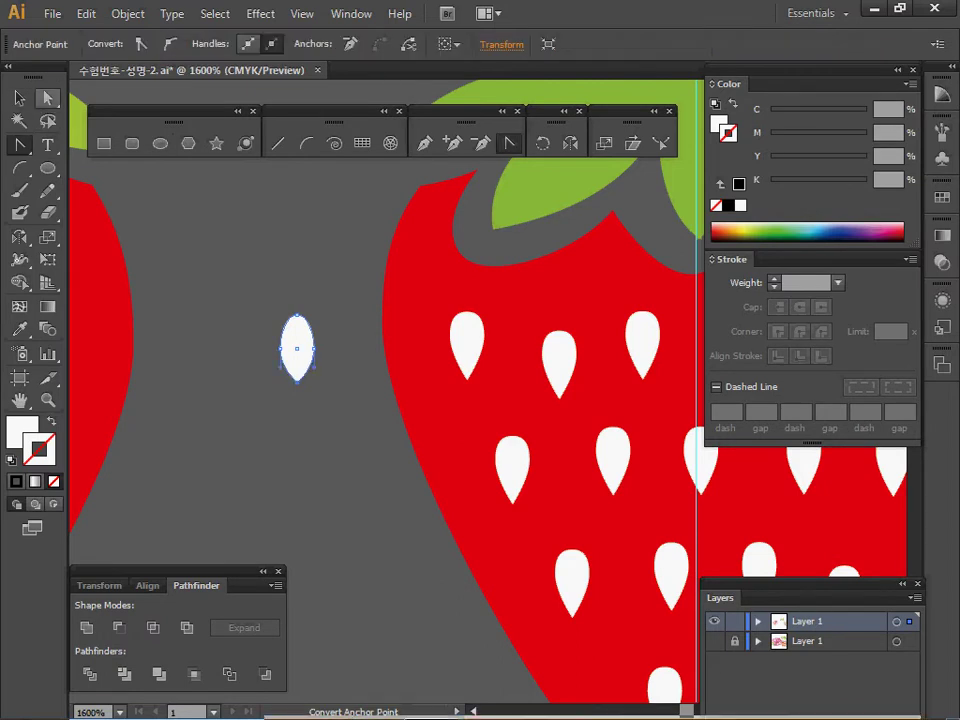
{"action": "key", "text": "a"}
{"action": "left_click_drag", "start_coordinate": [270, 350], "coordinate": [314, 341]}
{"action": "left_click", "coordinate": [346, 346]}
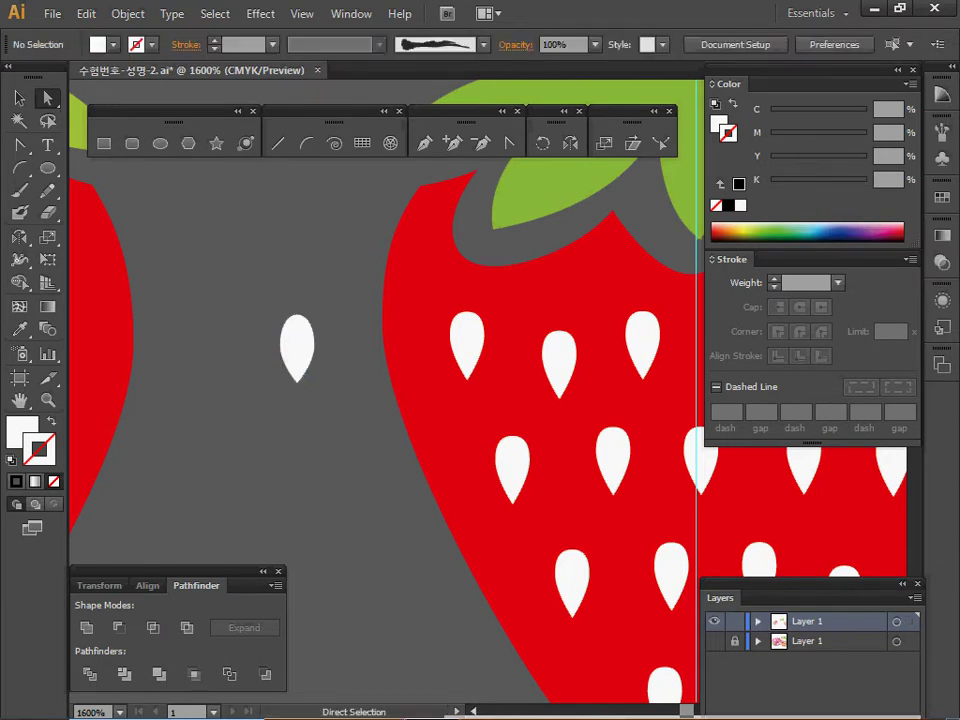
{"action": "left_click_drag", "start_coordinate": [246, 332], "coordinate": [334, 358]}
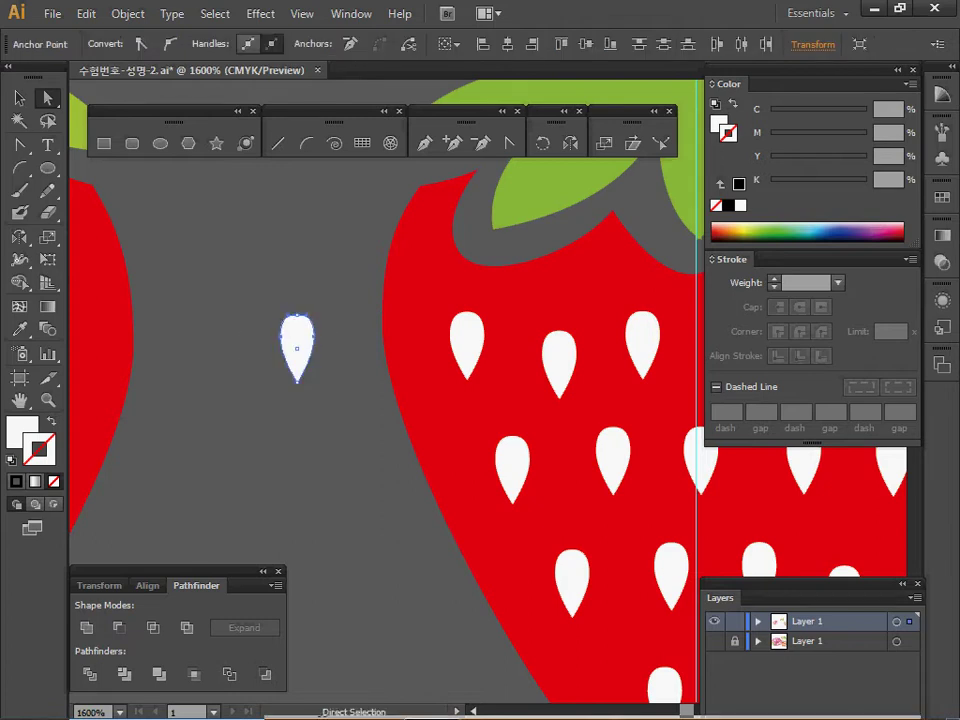
{"action": "key", "text": "ctrl+shift+a"}
Step: Move the white seed onto the upper-left part of the redrawn strawberry's red body
{"action": "left_click", "coordinate": [297, 348]}
{"action": "left_click", "coordinate": [334, 404], "text": "ctrl+alt"}
{"action": "left_click", "coordinate": [330, 409], "text": "ctrl+alt"}
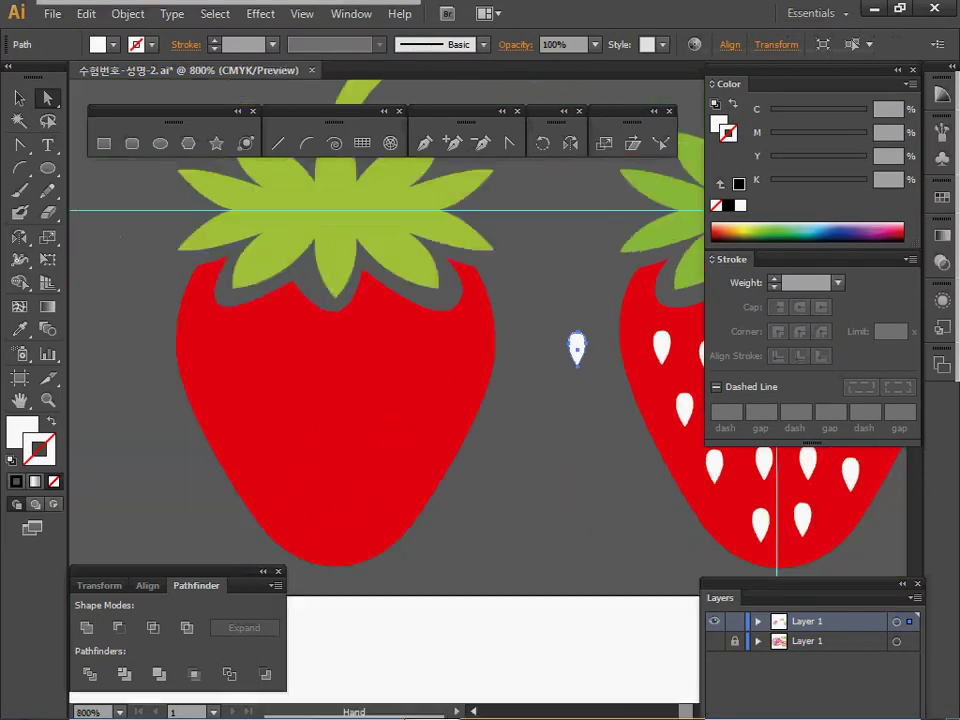
{"action": "left_click_drag", "start_coordinate": [577, 348], "coordinate": [213, 343]}
{"action": "left_click", "coordinate": [387, 403], "text": "ctrl+alt"}
{"action": "left_click_drag", "start_coordinate": [387, 403], "coordinate": [197, 396]}
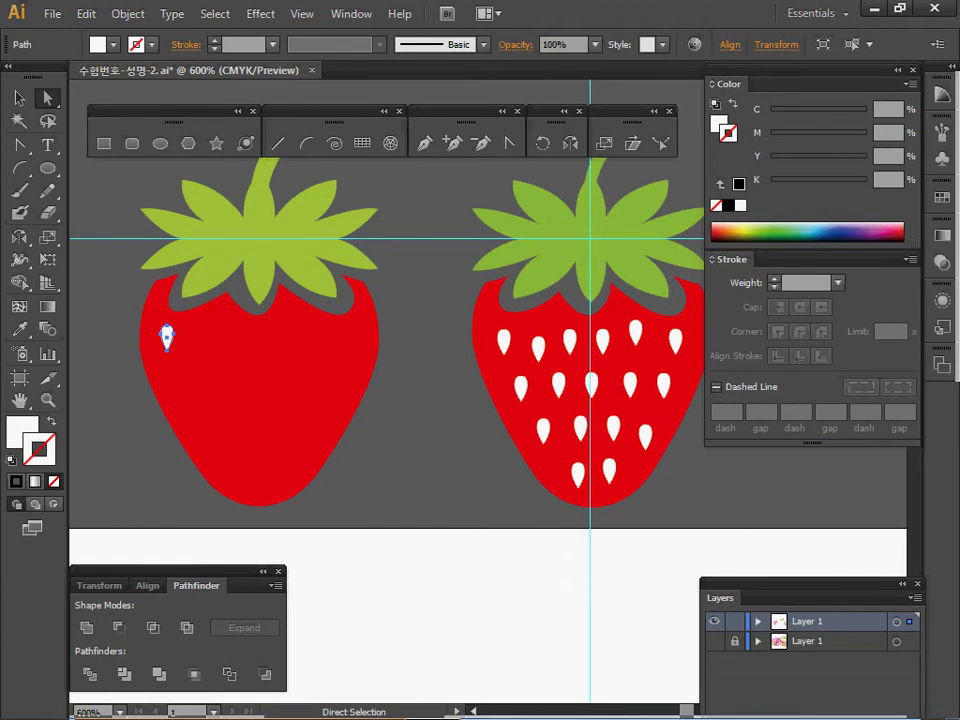
Step: Copy the seed horizontally to its right and repeat the copy four times to make a row of six
{"action": "key", "text": "alt"}
{"action": "left_click", "coordinate": [167, 338], "text": "alt+shift"}
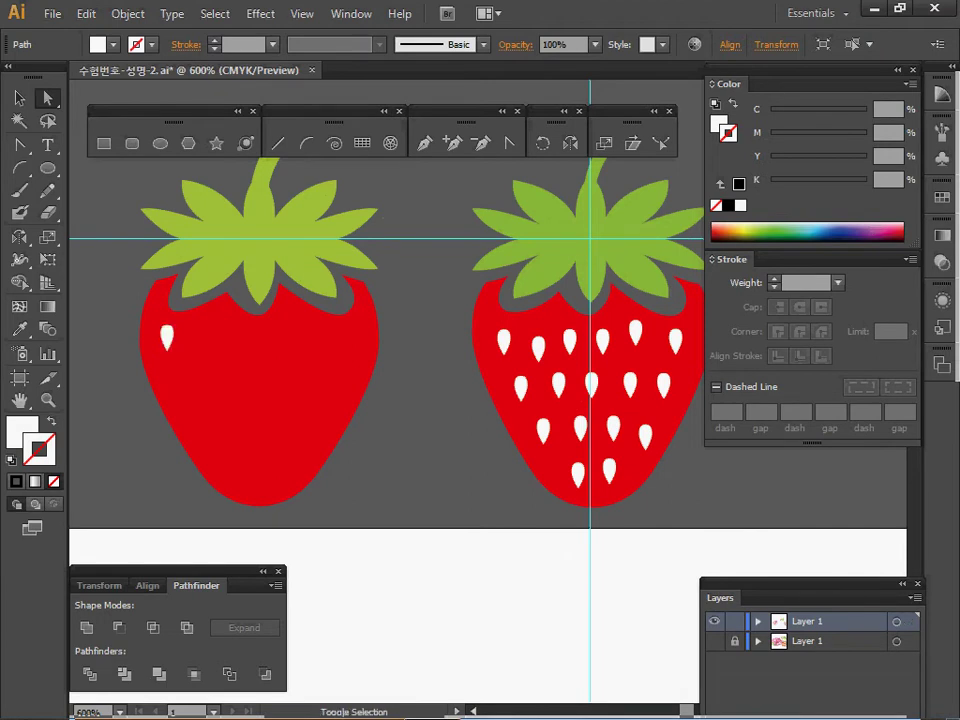
{"action": "left_click_drag", "start_coordinate": [167, 337], "coordinate": [201, 338]}
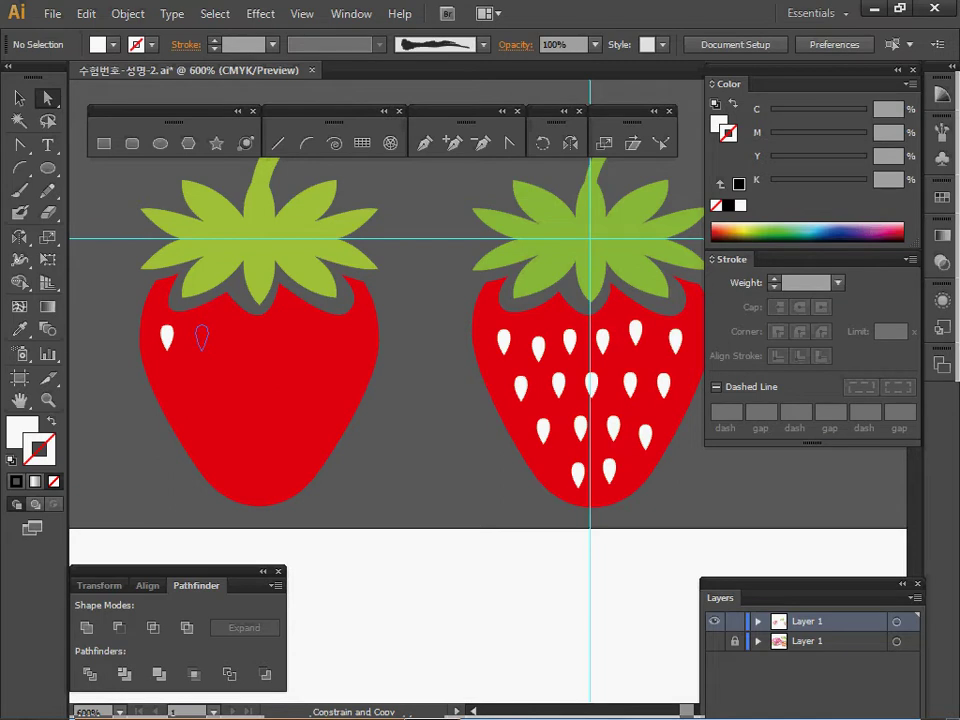
{"action": "left_click_drag", "start_coordinate": [201, 338], "coordinate": [201, 338]}
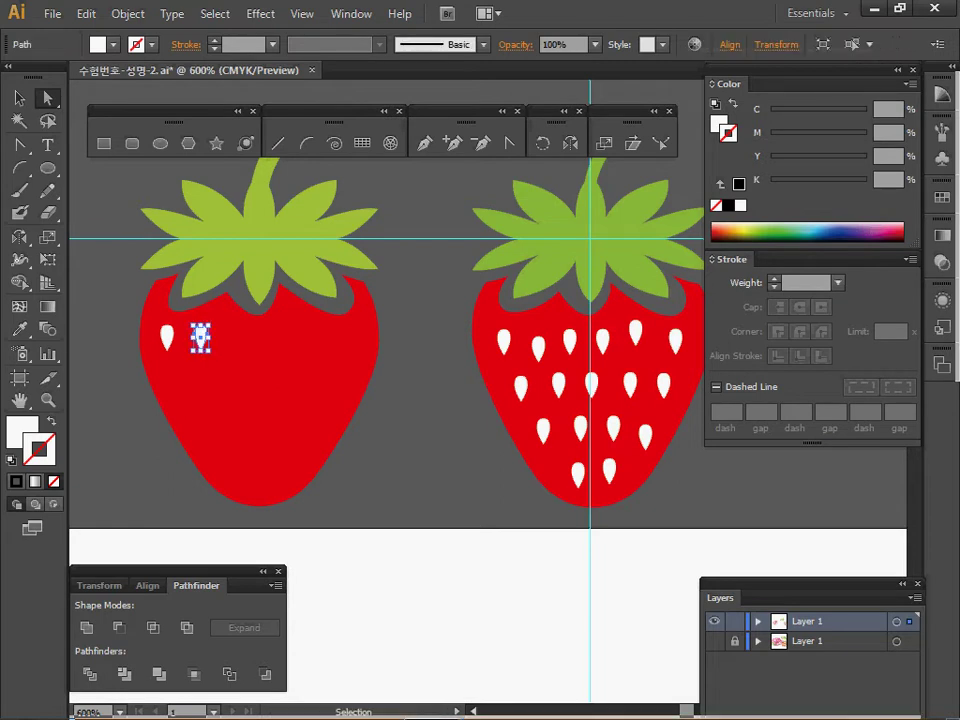
{"action": "key", "text": "ctrl+d"}
{"action": "key", "text": "ctrl+d"}
{"action": "key", "text": "ctrl+d"}
{"action": "key", "text": "ctrl+d"}
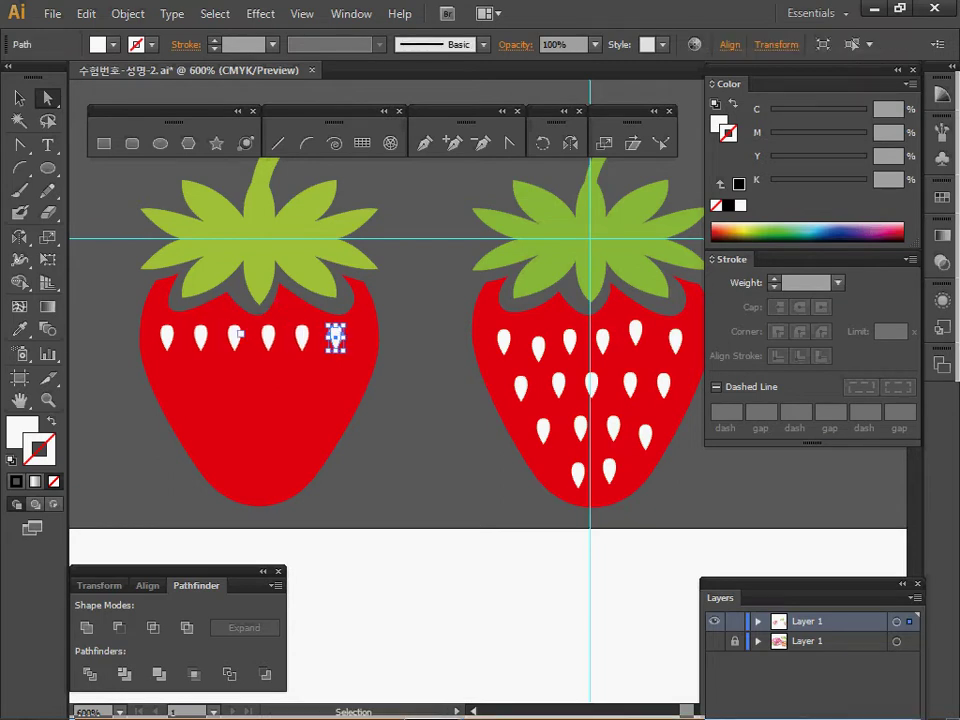
Step: Select the five rightmost seeds, copy them down and slightly left, and repeat the copy twice for two more rows
{"action": "key", "text": "a"}
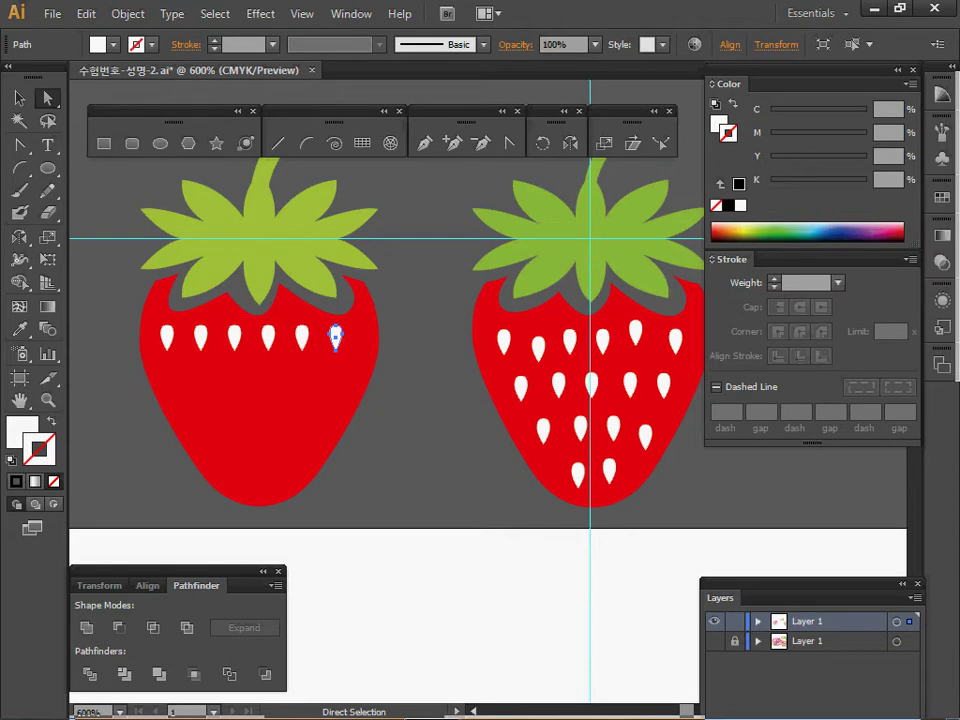
{"action": "left_click", "coordinate": [19, 98]}
{"action": "left_click", "coordinate": [201, 338]}
{"action": "left_click", "coordinate": [235, 338], "text": "shift"}
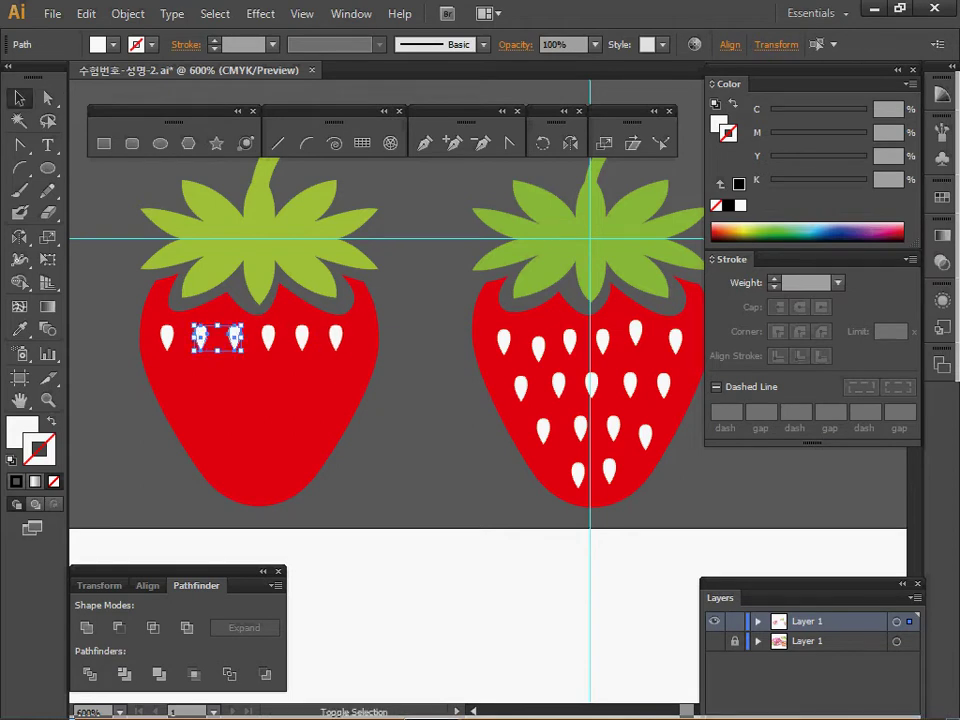
{"action": "left_click", "coordinate": [268, 338], "text": "shift"}
{"action": "left_click", "coordinate": [302, 338], "text": "shift"}
{"action": "left_click", "coordinate": [336, 338], "text": "shift"}
{"action": "key", "text": "alt"}
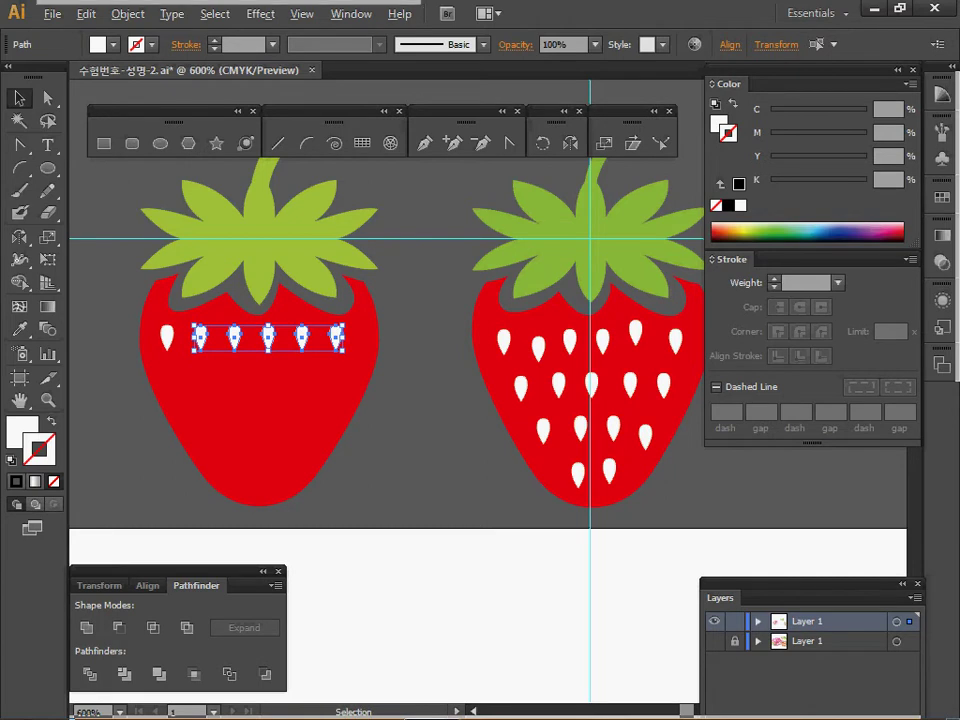
{"action": "left_click_drag", "start_coordinate": [268, 338], "coordinate": [251, 378]}
{"action": "key", "text": "ctrl+d"}
{"action": "key", "text": "ctrl+d"}
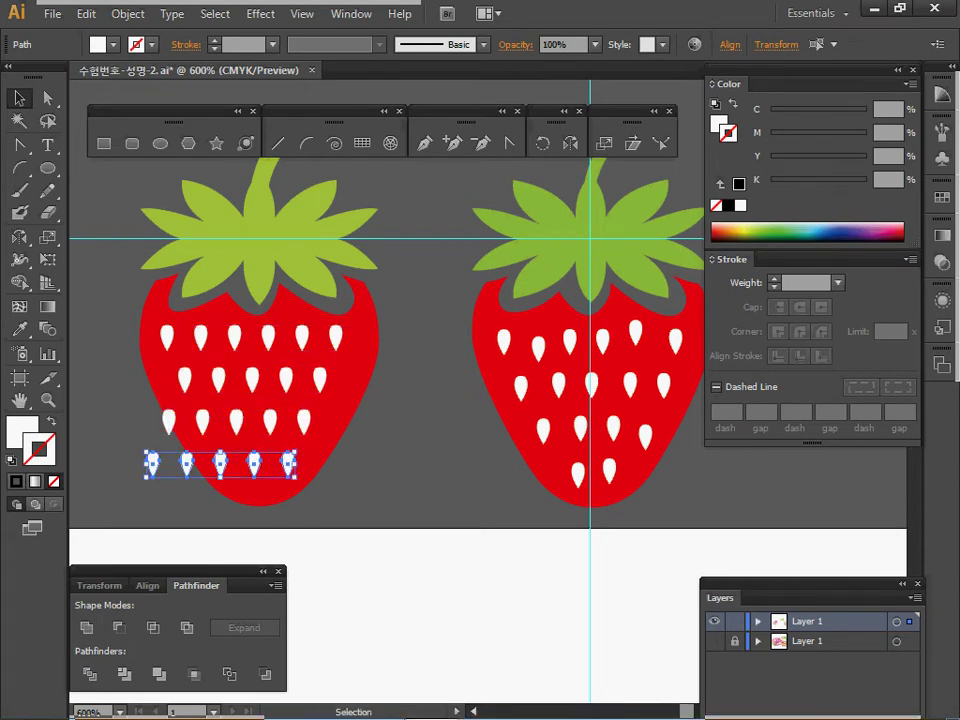
Step: Delete the leftmost seed of the third row and the three leftmost seeds of the bottom row
{"action": "left_click", "coordinate": [120, 450]}
{"action": "left_click", "coordinate": [152, 463]}
{"action": "left_click", "coordinate": [169, 421], "text": "shift"}
{"action": "left_click", "coordinate": [187, 463], "text": "shift"}
{"action": "left_click", "coordinate": [220, 463], "text": "shift"}
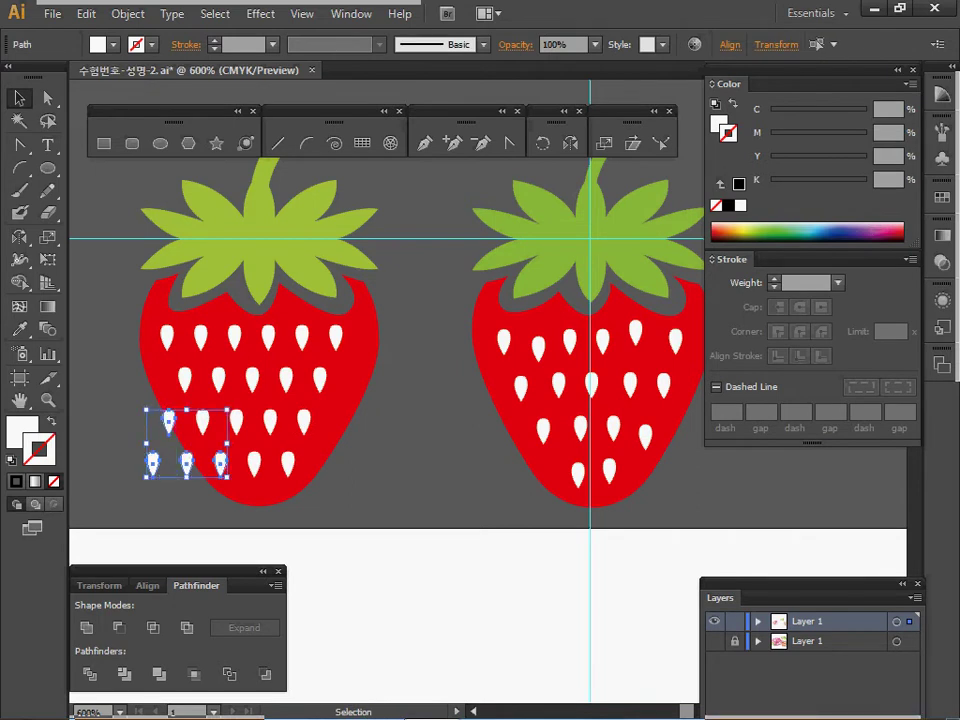
{"action": "key", "text": "Delete"}
{"action": "key", "text": "backslash"}
{"action": "key", "text": "ctrl"}
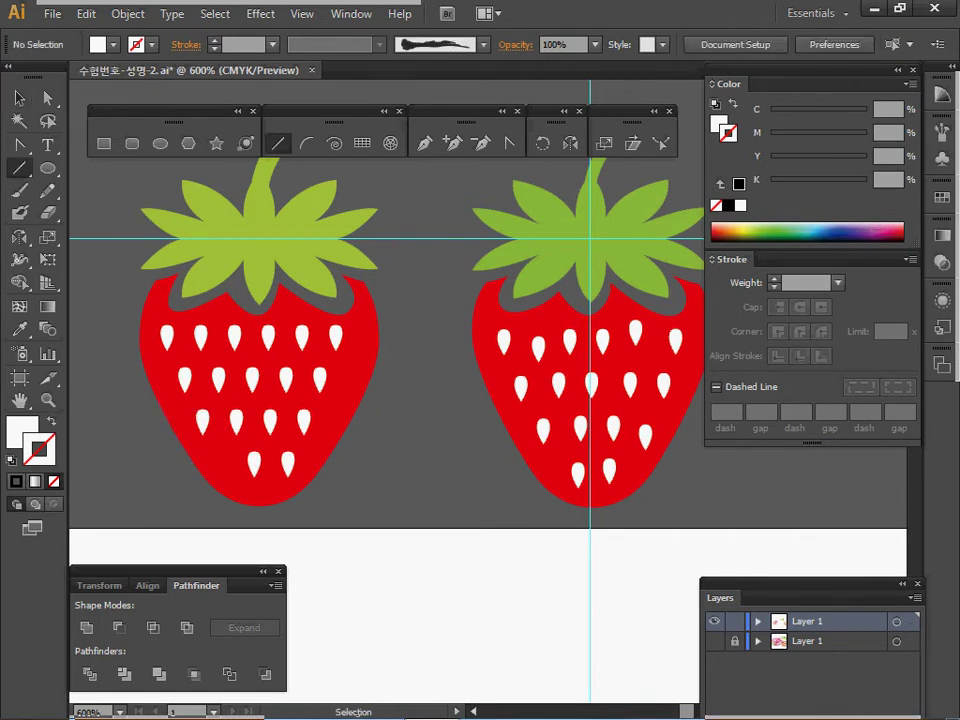
Step: Select the whole redrawn strawberry beside the sample and delete it
{"action": "key", "text": "space"}
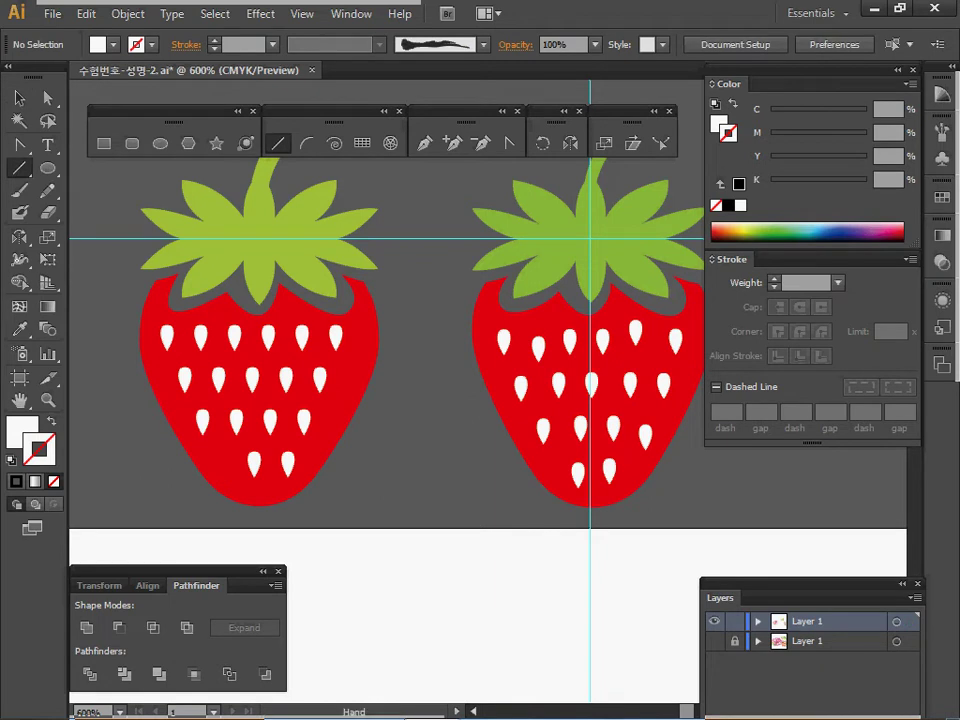
{"action": "key", "text": "ctrl+space"}
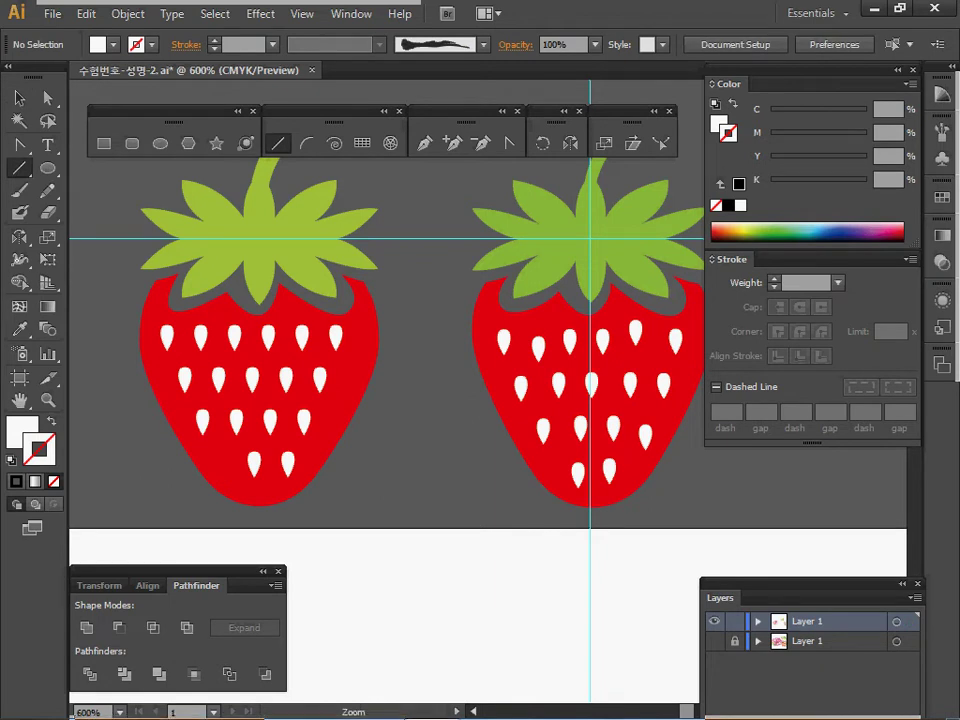
{"action": "left_click", "coordinate": [152, 192], "text": "ctrl+alt"}
{"action": "left_click_drag", "start_coordinate": [600, 430], "coordinate": [343, 320]}
{"action": "left_click", "coordinate": [19, 98]}
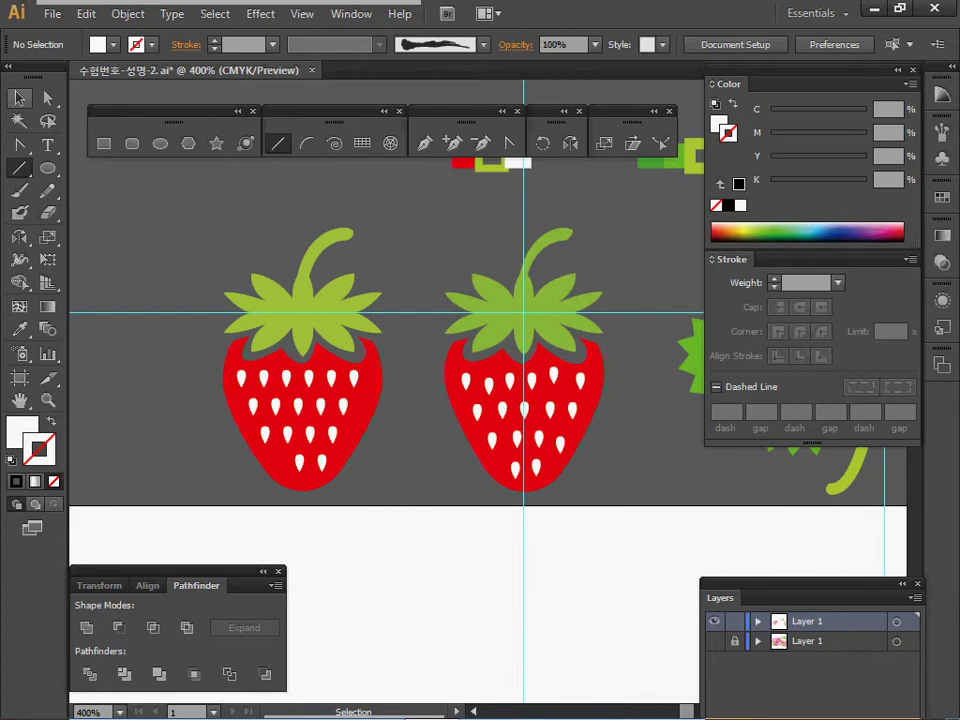
{"action": "left_click_drag", "start_coordinate": [229, 217], "coordinate": [387, 477]}
{"action": "key", "text": "Delete"}
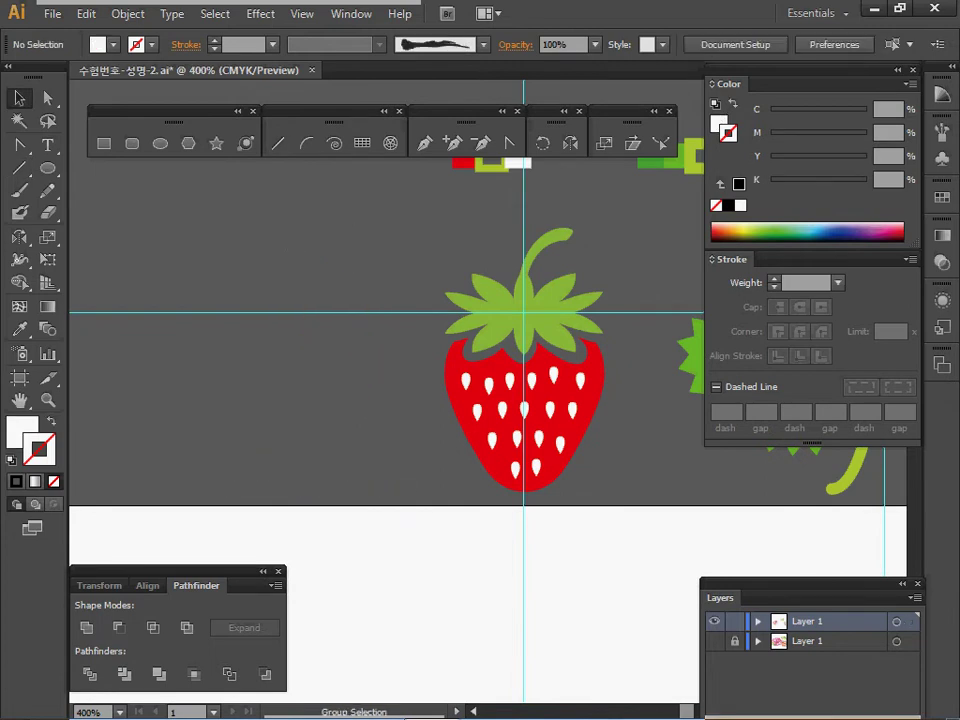
Step: Unlock the sample strawberry so that it is selected for further editing
{"action": "key", "text": "ctrl+alt+2"}
{"action": "key", "text": "ctrl"}
{"action": "key", "text": "space"}
{"action": "key", "text": "ctrl+space"}
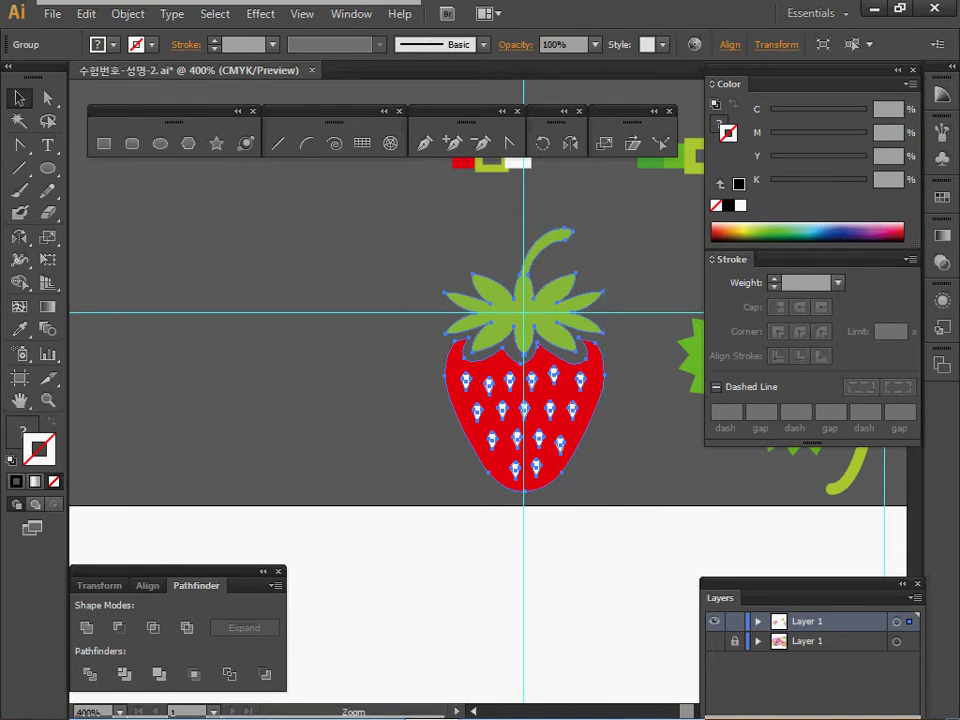
{"action": "left_click", "coordinate": [531, 370], "text": "ctrl"}
{"action": "left_click_drag", "start_coordinate": [531, 370], "coordinate": [401, 370]}
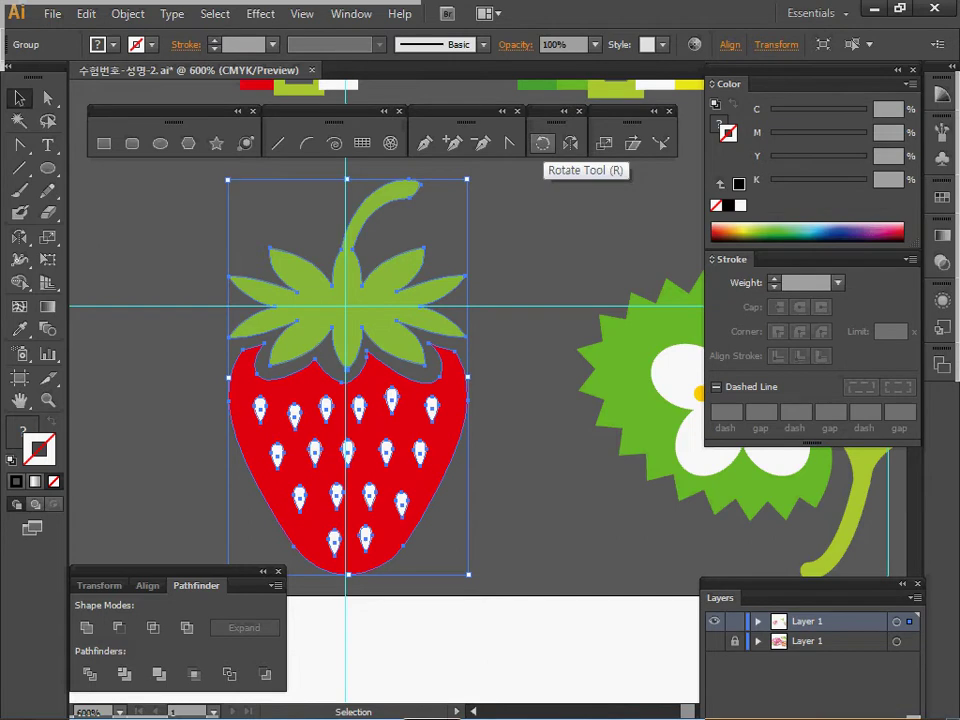
Step: Rotate the sample strawberry by 35°
{"action": "double_click", "coordinate": [541, 143]}
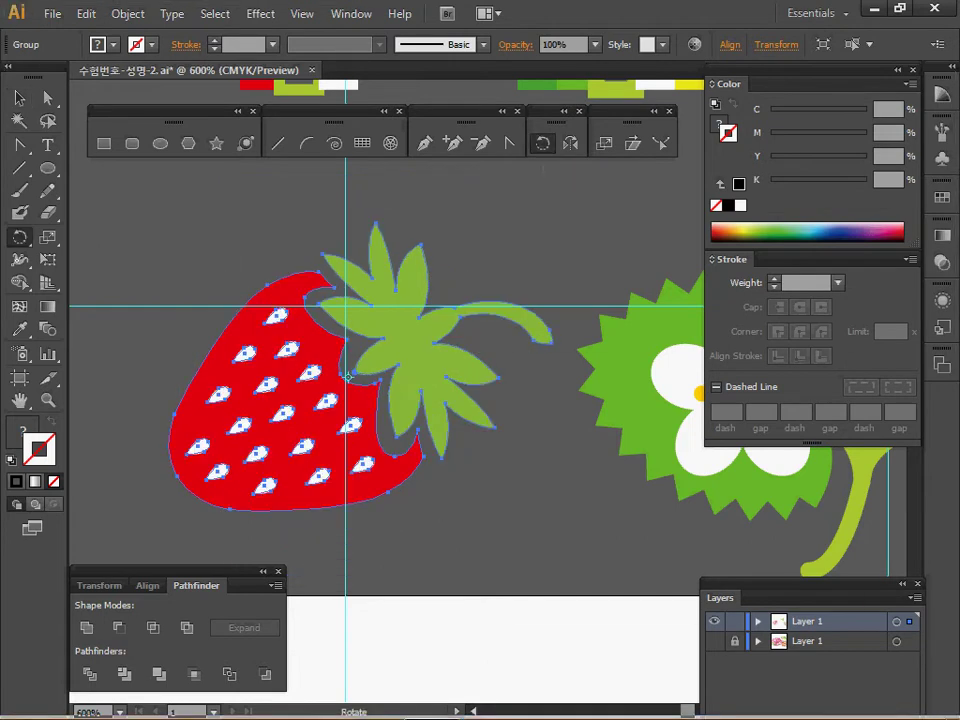
{"action": "type", "text": "35"}
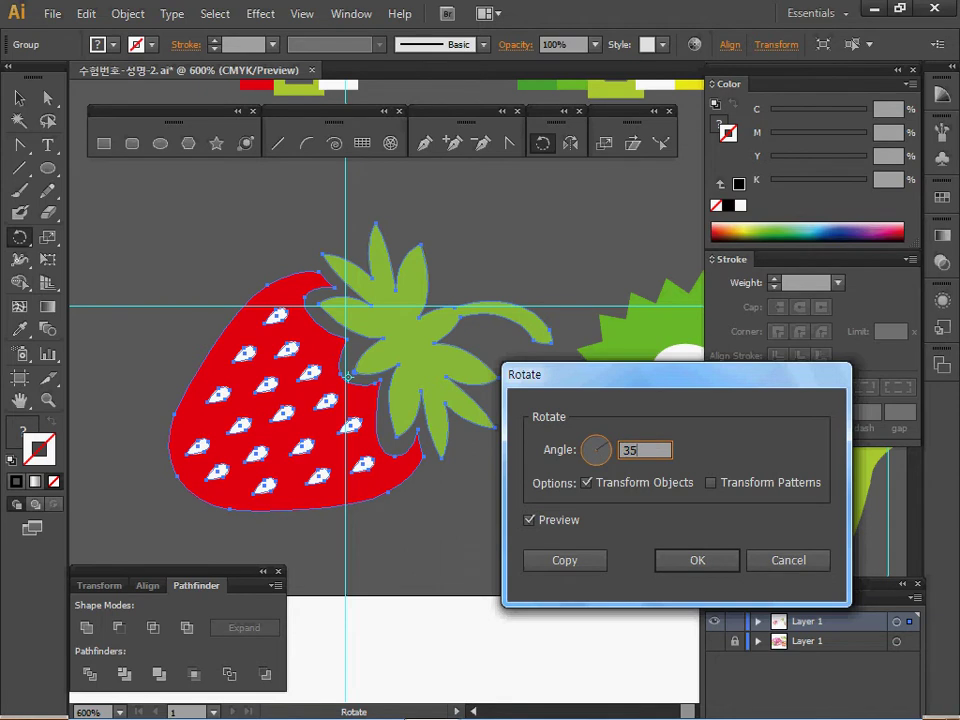
{"action": "key", "text": "Return"}
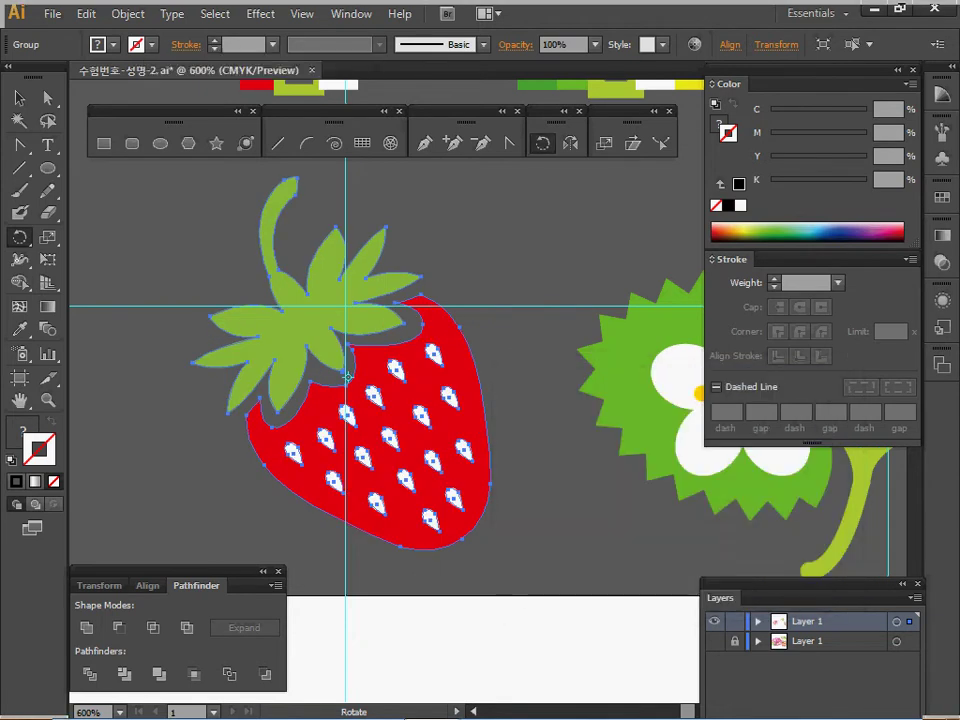
Step: Make a pattern from the rotated strawberry, name it 딸기, keep the Grid tile type and leave pattern editing
{"action": "left_click", "coordinate": [127, 14]}
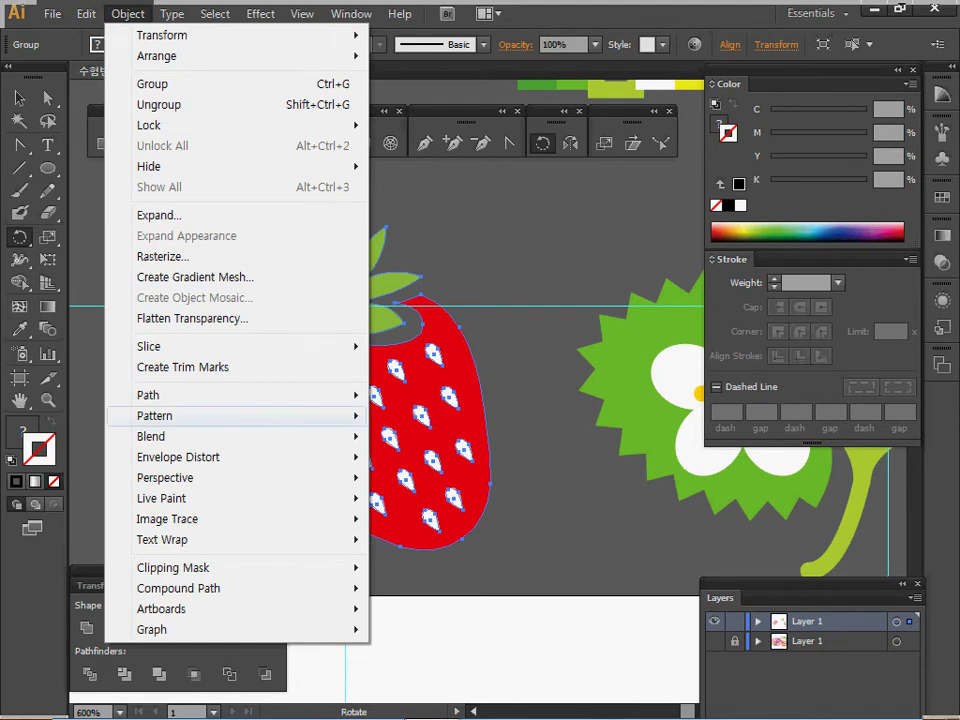
{"action": "mouse_move", "coordinate": [250, 415]}
{"action": "left_click", "coordinate": [410, 415]}
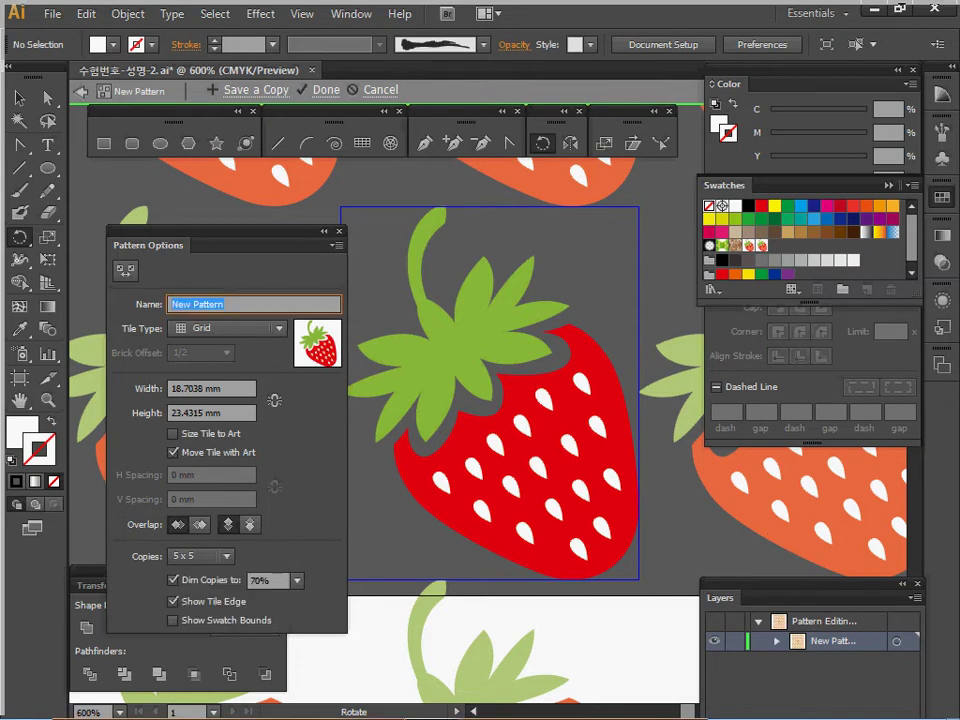
{"action": "type", "text": "딸기"}
{"action": "key", "text": "BackSpace"}
{"action": "key", "text": "BackSpace"}
{"action": "key", "text": "BackSpace"}
{"action": "key", "text": "BackSpace"}
{"action": "type", "text": "기"}
{"action": "key", "text": "Return"}
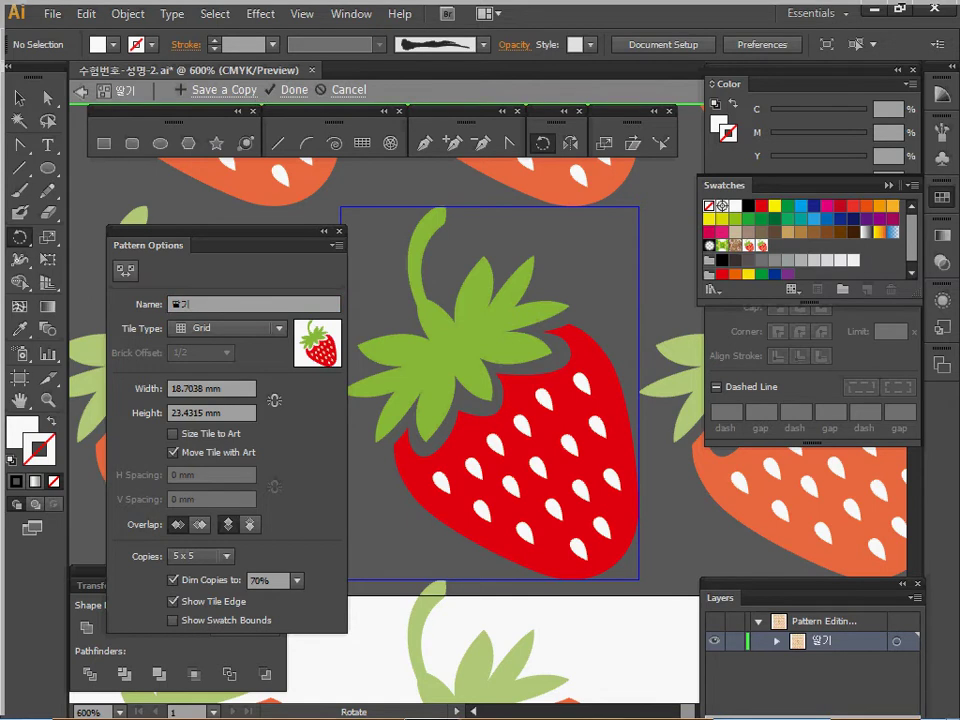
{"action": "key", "text": "Escape"}
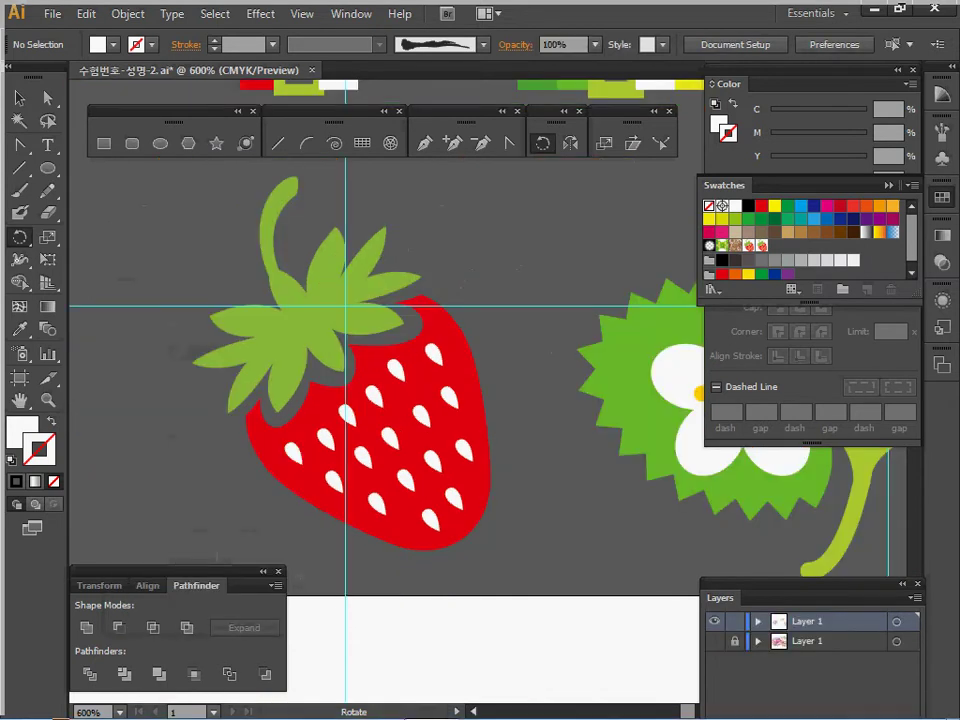
Step: Draw an 11 × 14 mm ellipse with default white fill and black 1 pt stroke beside the upper sample leaf
{"action": "left_click", "coordinate": [408, 359], "text": "ctrl+alt"}
{"action": "left_click_drag", "start_coordinate": [408, 359], "coordinate": [245, 350]}
{"action": "key", "text": "r"}
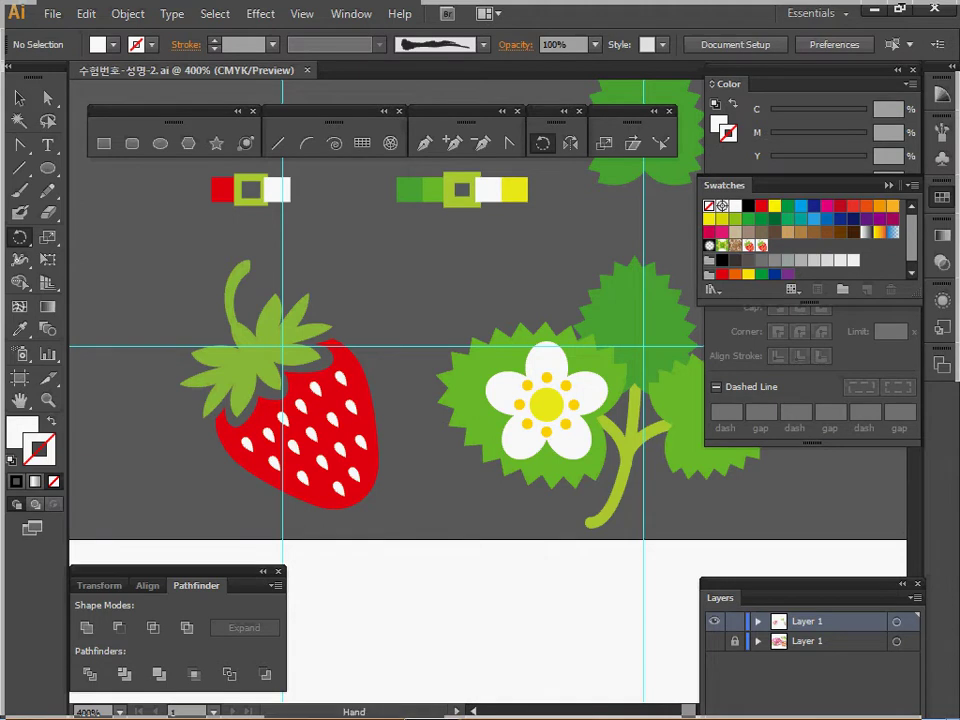
{"action": "left_click_drag", "start_coordinate": [560, 300], "coordinate": [450, 364]}
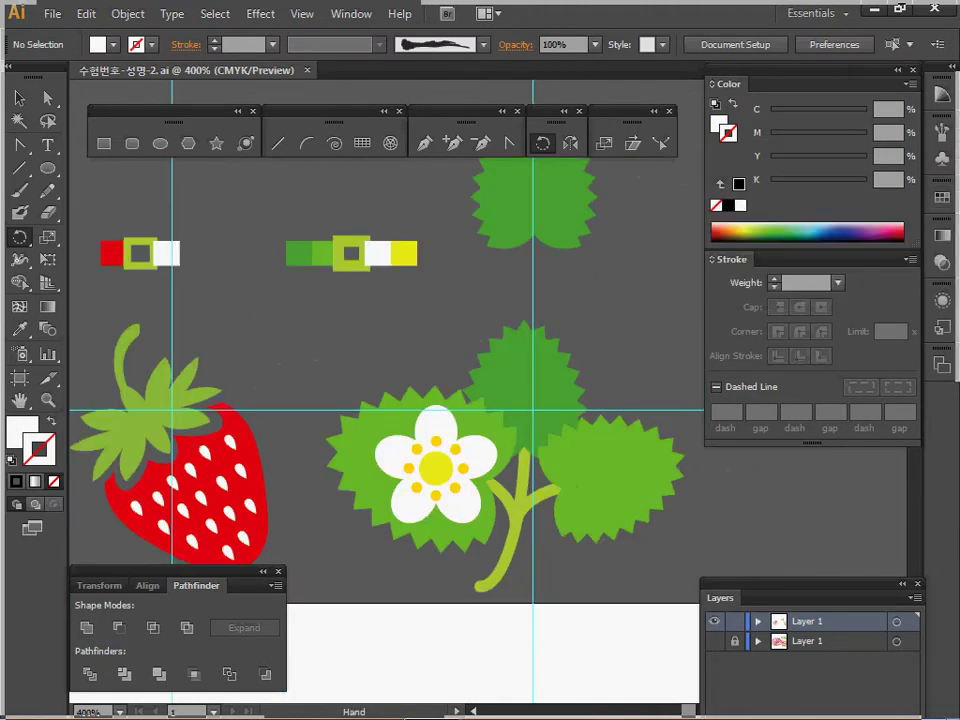
{"action": "left_click", "coordinate": [546, 385], "text": "ctrl"}
{"action": "left_click_drag", "start_coordinate": [546, 385], "coordinate": [440, 575]}
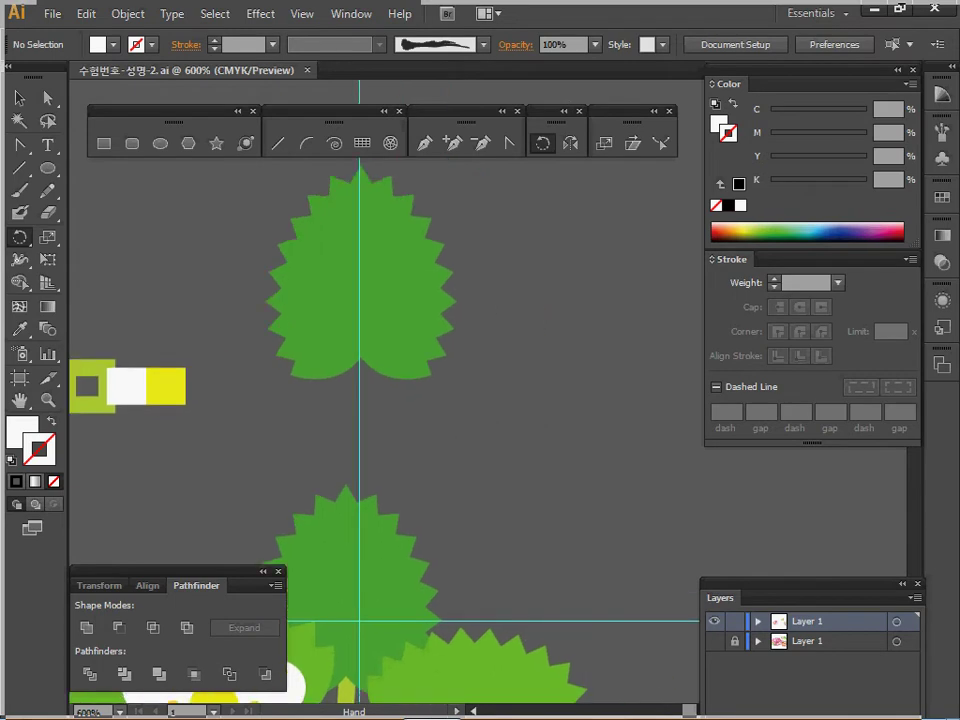
{"action": "key", "text": "l"}
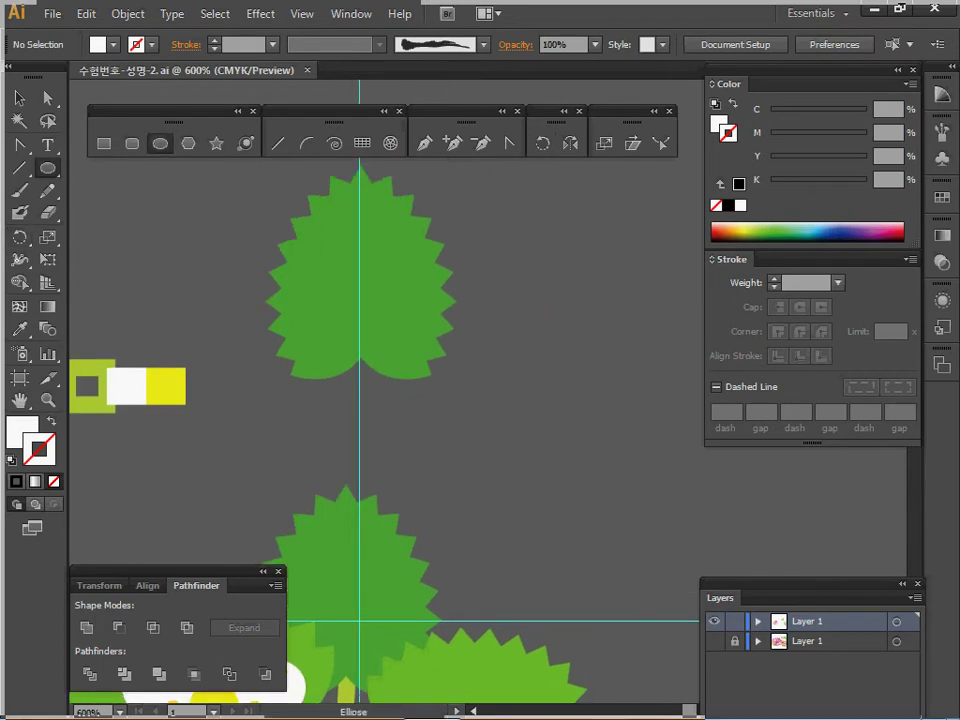
{"action": "key", "text": "d"}
{"action": "left_click_drag", "start_coordinate": [440, 575], "coordinate": [406, 575]}
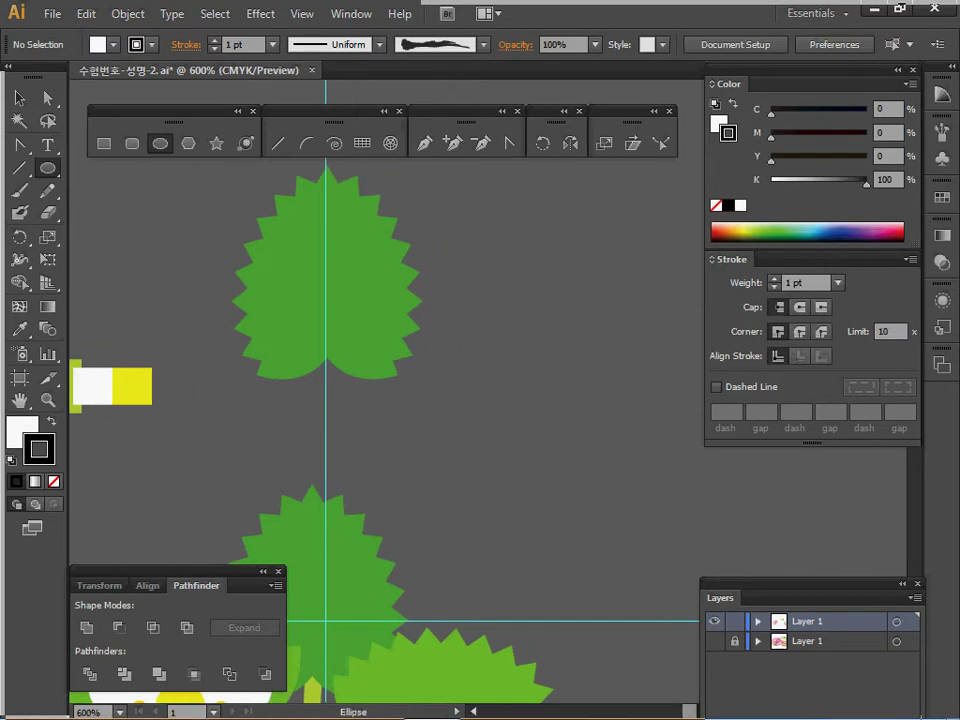
{"action": "type", "text": "11"}
{"action": "key", "text": "Tab"}
{"action": "type", "text": "14"}
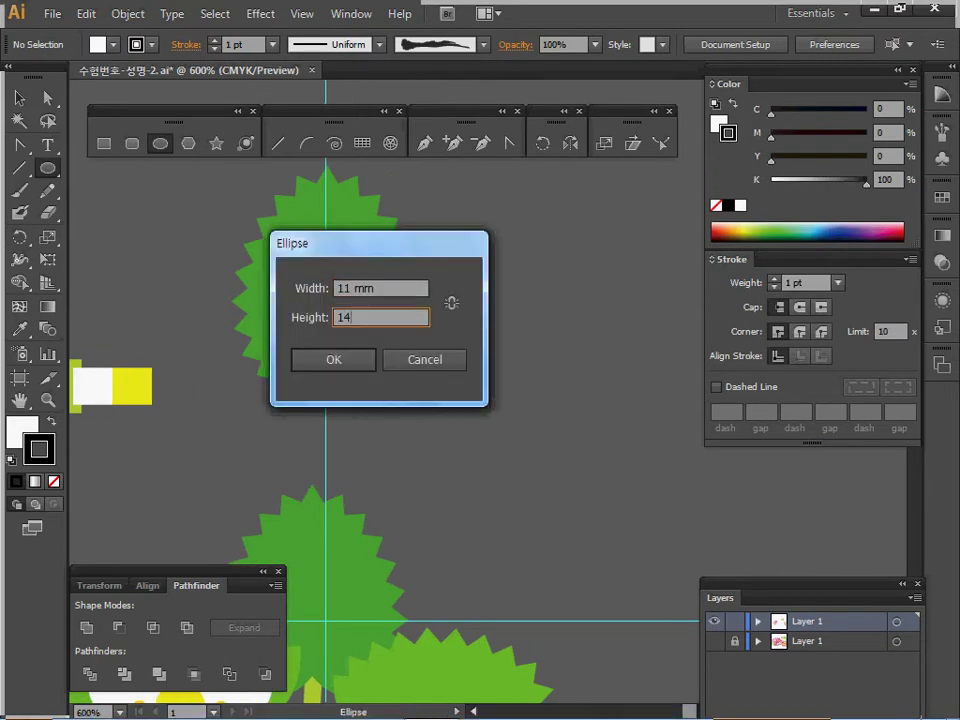
{"action": "key", "text": "Return"}
{"action": "left_click_drag", "start_coordinate": [400, 450], "coordinate": [359, 469]}
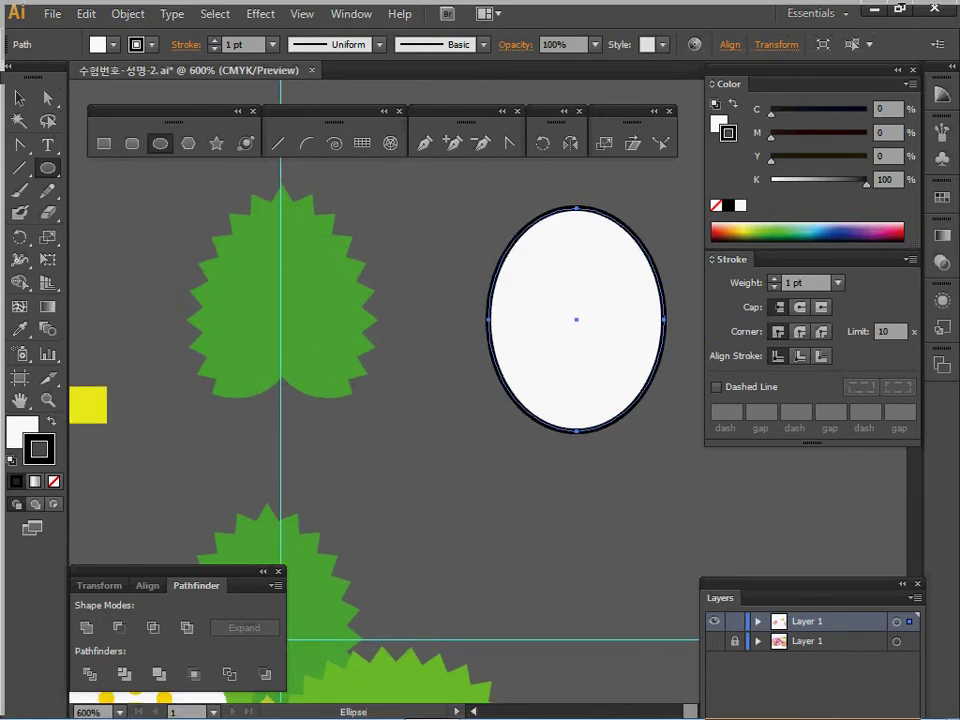
Step: Scale the handles of the ellipse's top anchor point to 80% and nudge the point upward twice
{"action": "left_click", "coordinate": [48, 98]}
{"action": "left_click_drag", "start_coordinate": [501, 177], "coordinate": [627, 238]}
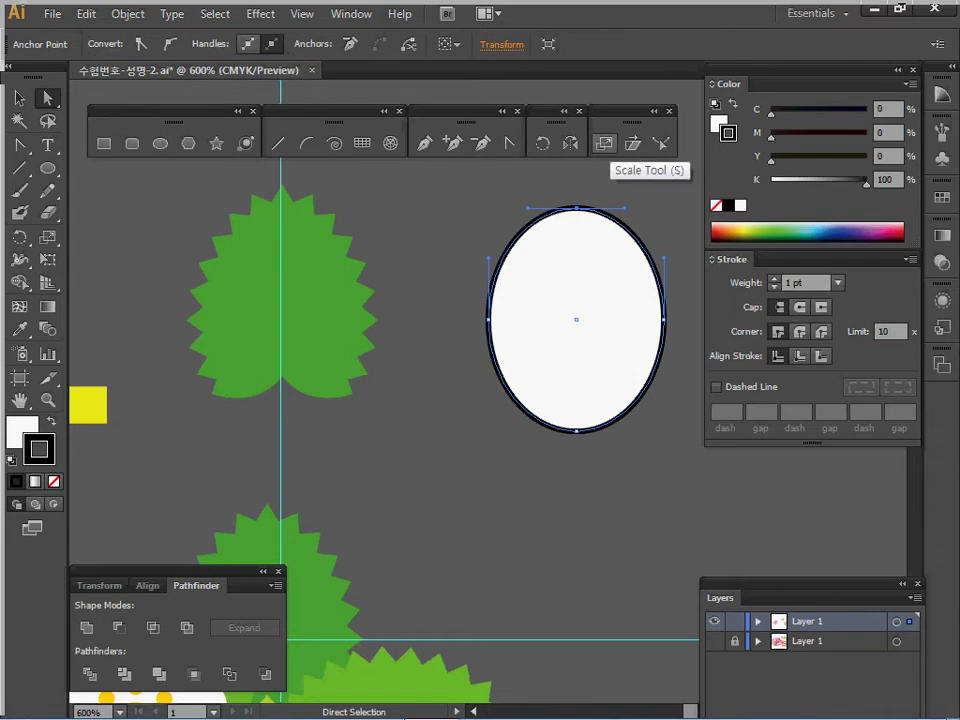
{"action": "double_click", "coordinate": [604, 143]}
{"action": "type", "text": "80"}
{"action": "key", "text": "Return"}
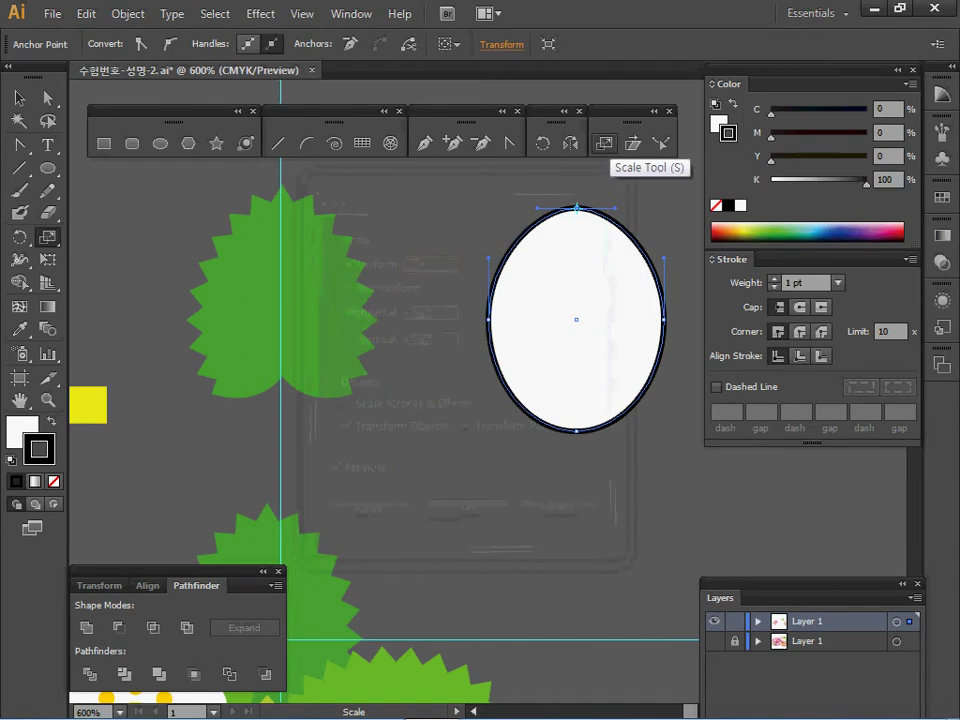
{"action": "key", "text": "Up"}
{"action": "key", "text": "Up"}
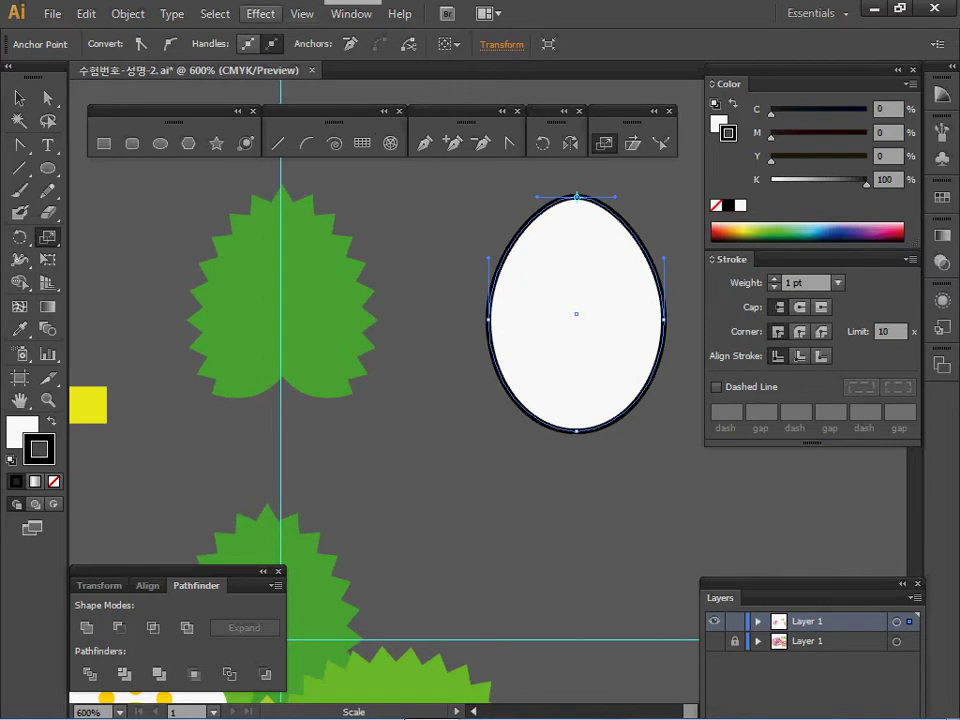
Step: Apply a Zig Zag effect to the egg shape with absolute size 0.5 mm, 11 ridges per segment and corner points
{"action": "left_click", "coordinate": [261, 14]}
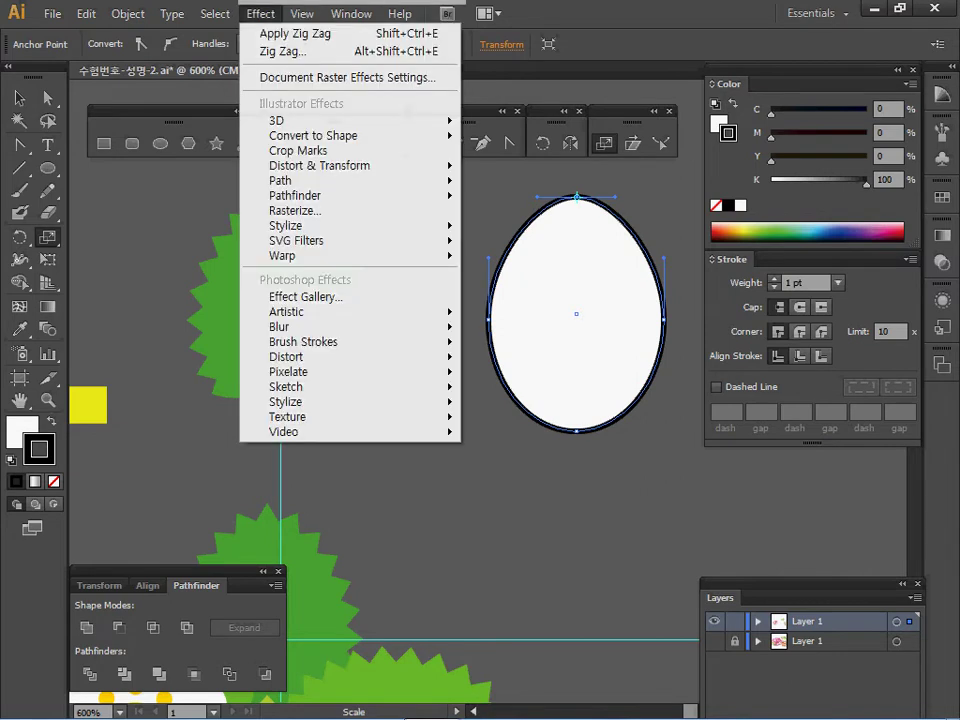
{"action": "mouse_move", "coordinate": [320, 165]}
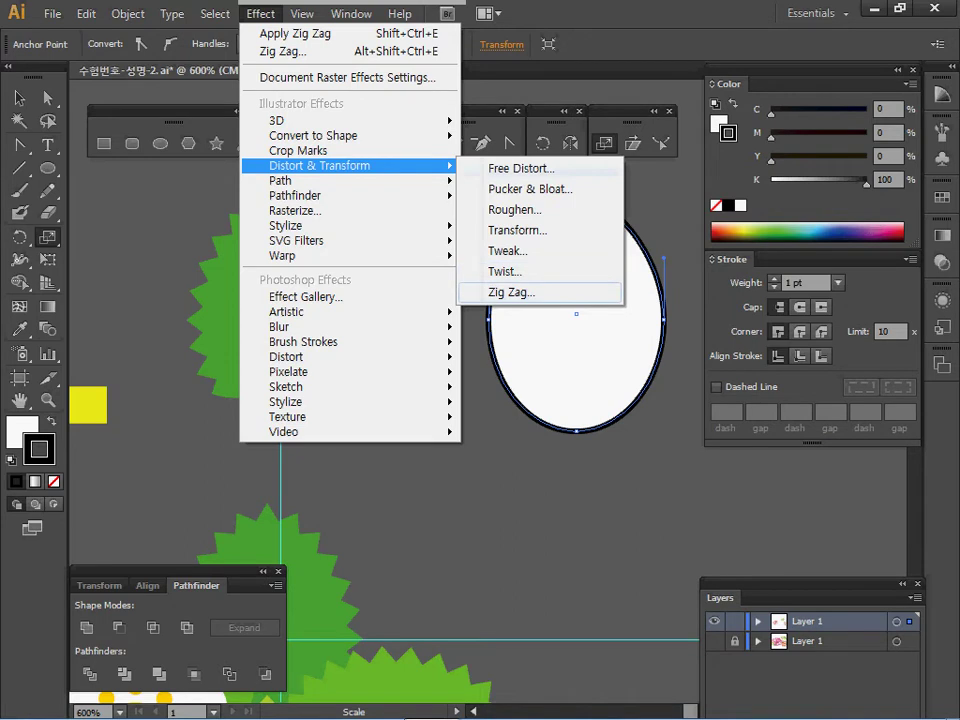
{"action": "left_click", "coordinate": [511, 292]}
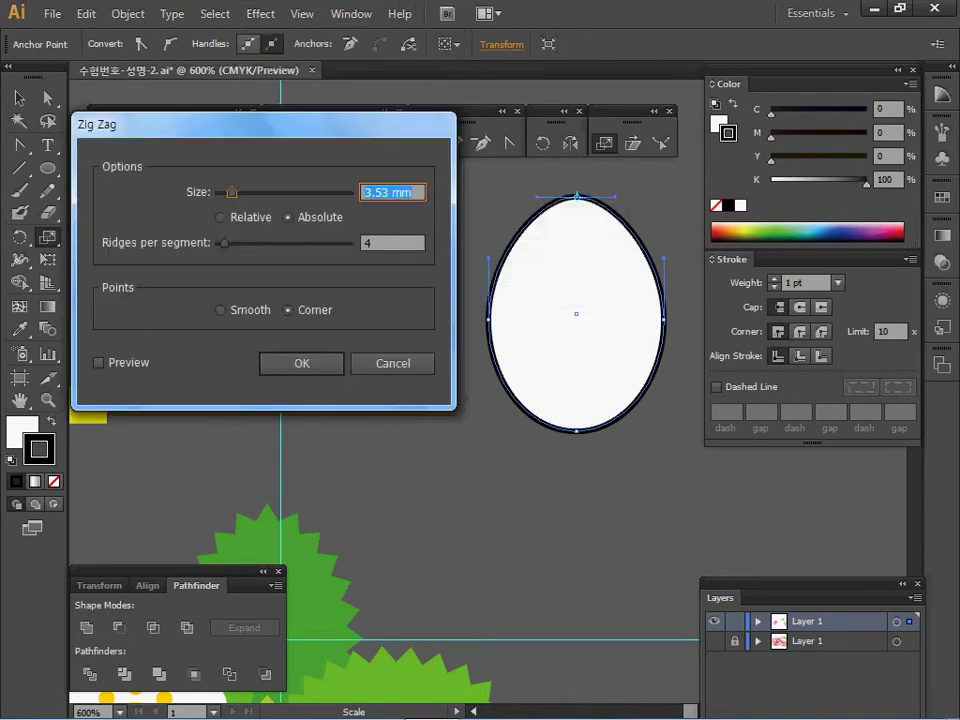
{"action": "key", "text": "BackSpace"}
{"action": "key", "text": "Tab"}
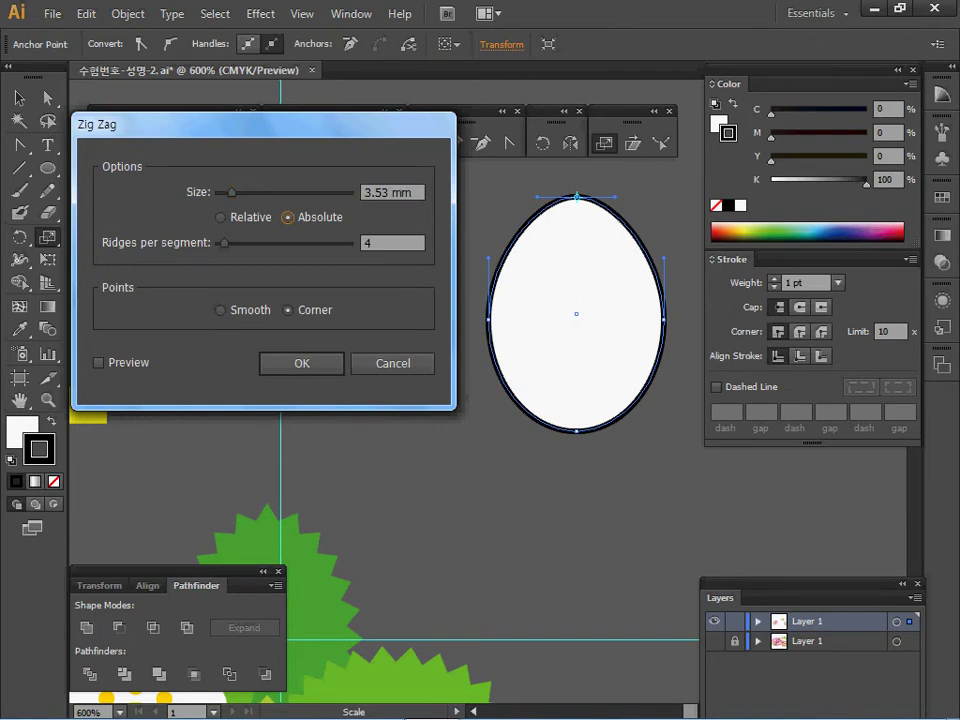
{"action": "key", "text": "shift+Tab"}
{"action": "left_click", "coordinate": [99, 363]}
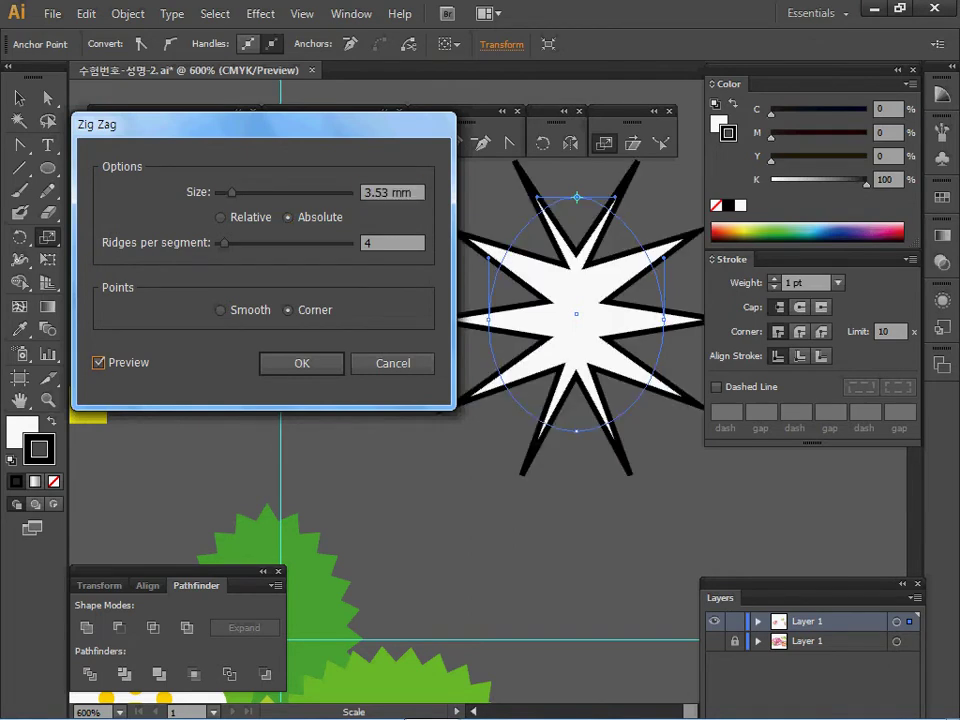
{"action": "left_click", "coordinate": [232, 192]}
{"action": "type", "text": "0."}
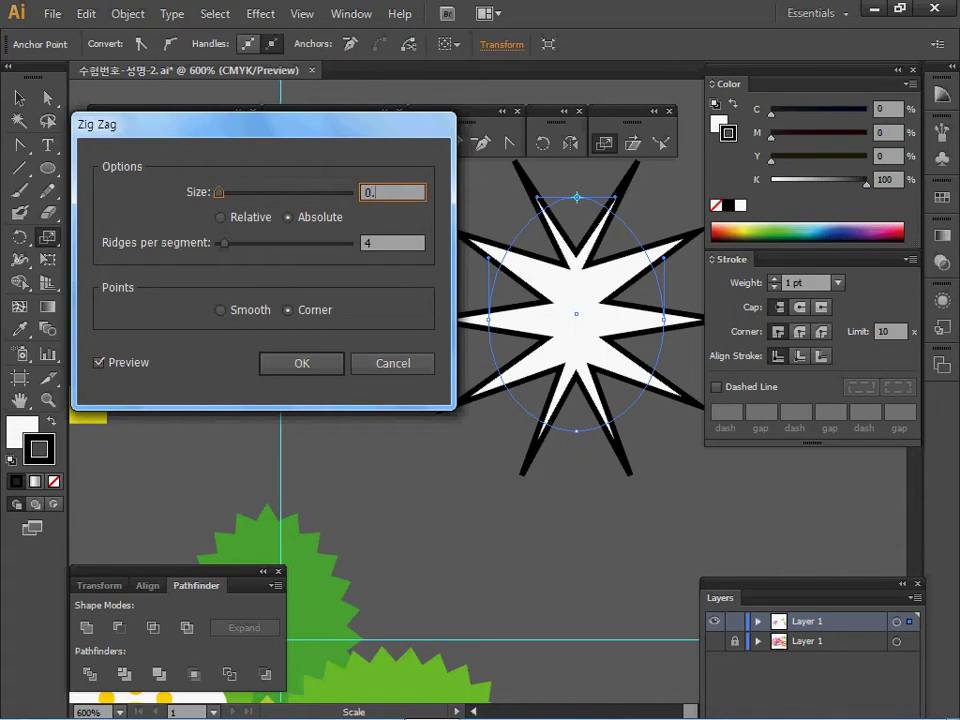
{"action": "type", "text": "5"}
{"action": "key", "text": "Tab"}
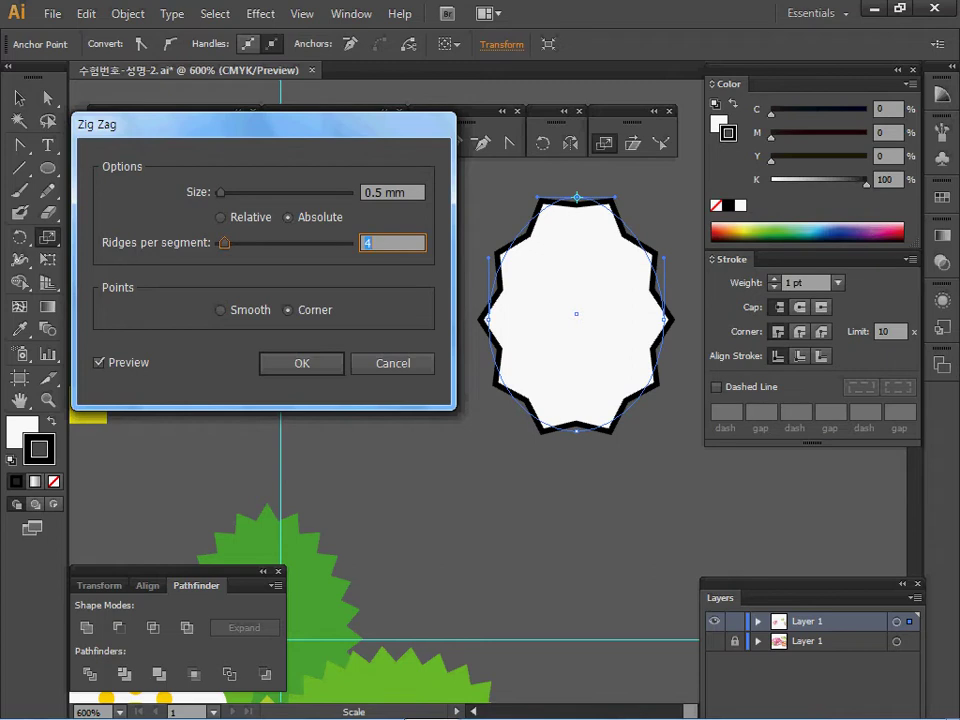
{"action": "type", "text": "11"}
{"action": "key", "text": "Tab"}
{"action": "left_click", "coordinate": [301, 363]}
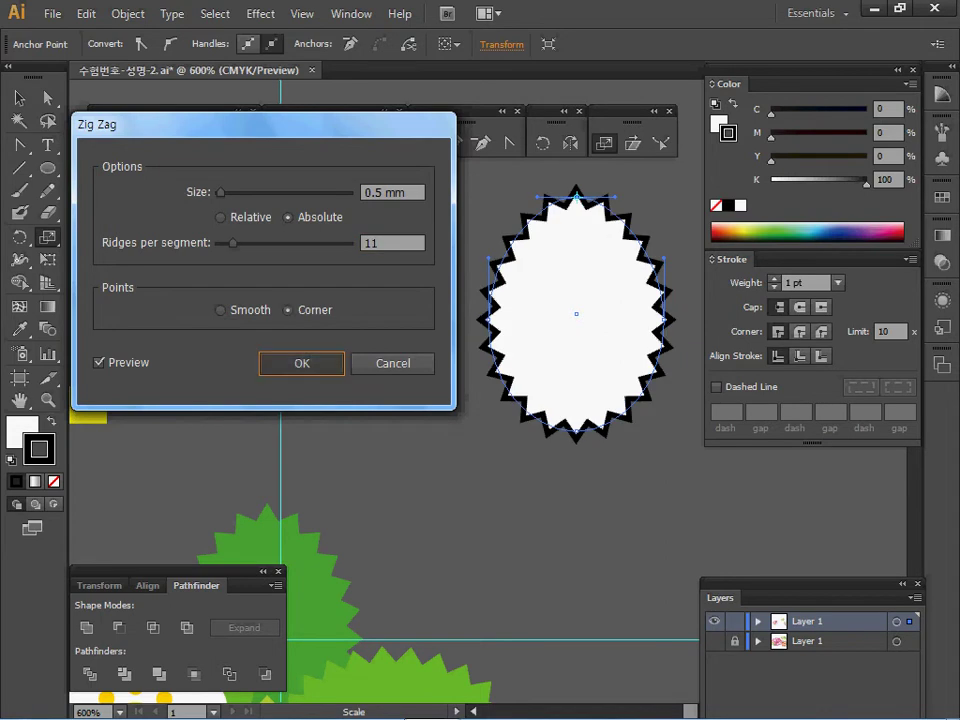
Step: Expand the appearance of the zigzag egg shape and deselect it
{"action": "left_click", "coordinate": [128, 14]}
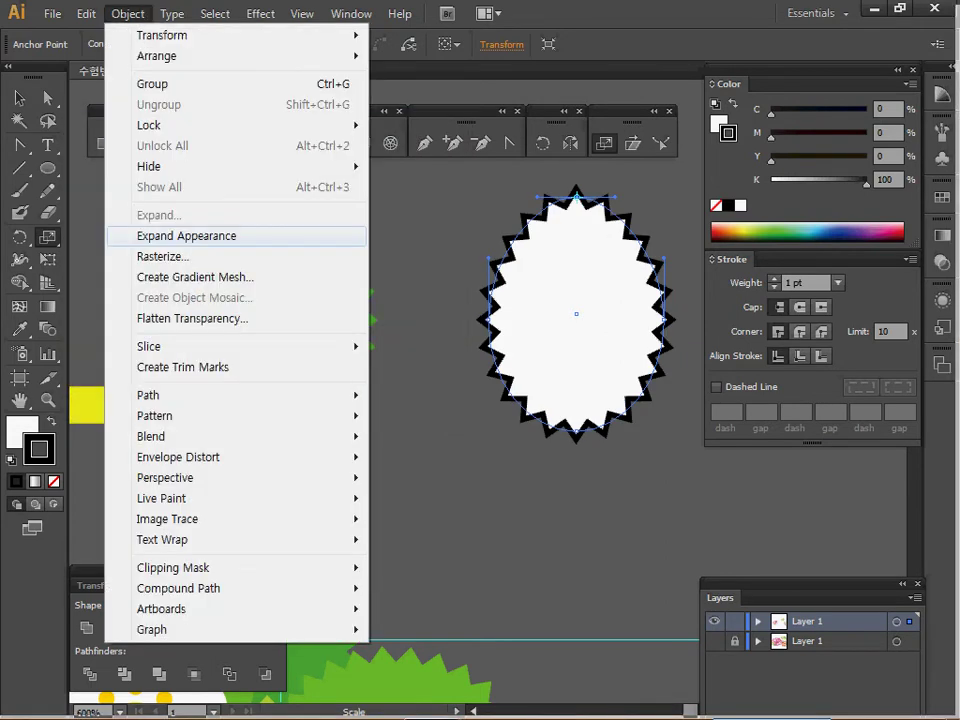
{"action": "left_click", "coordinate": [187, 236]}
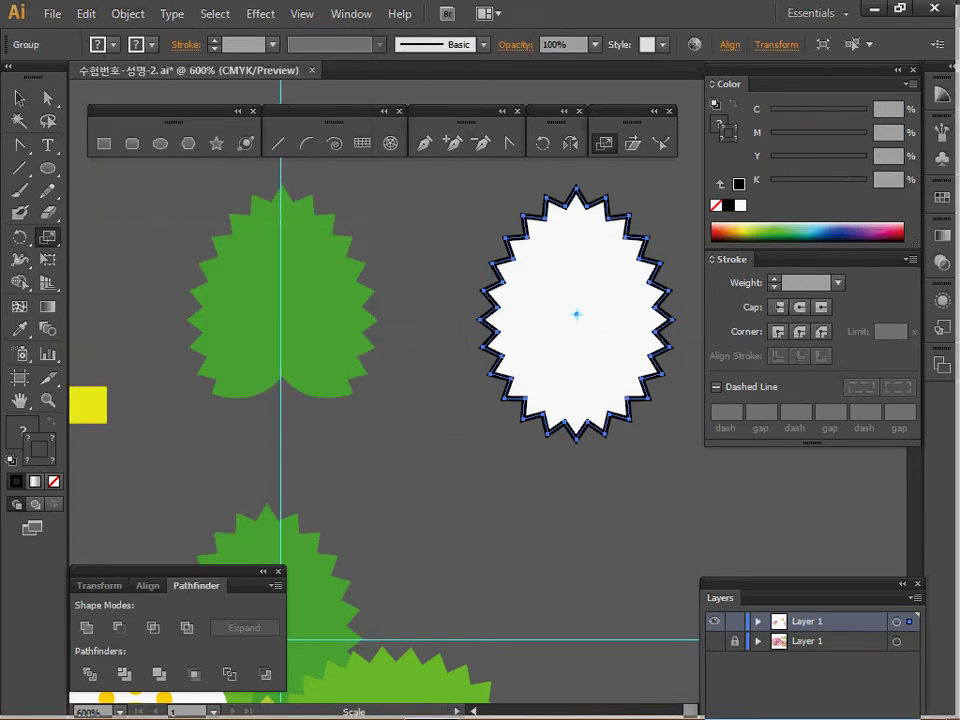
{"action": "mouse_move", "coordinate": [316, 717]}
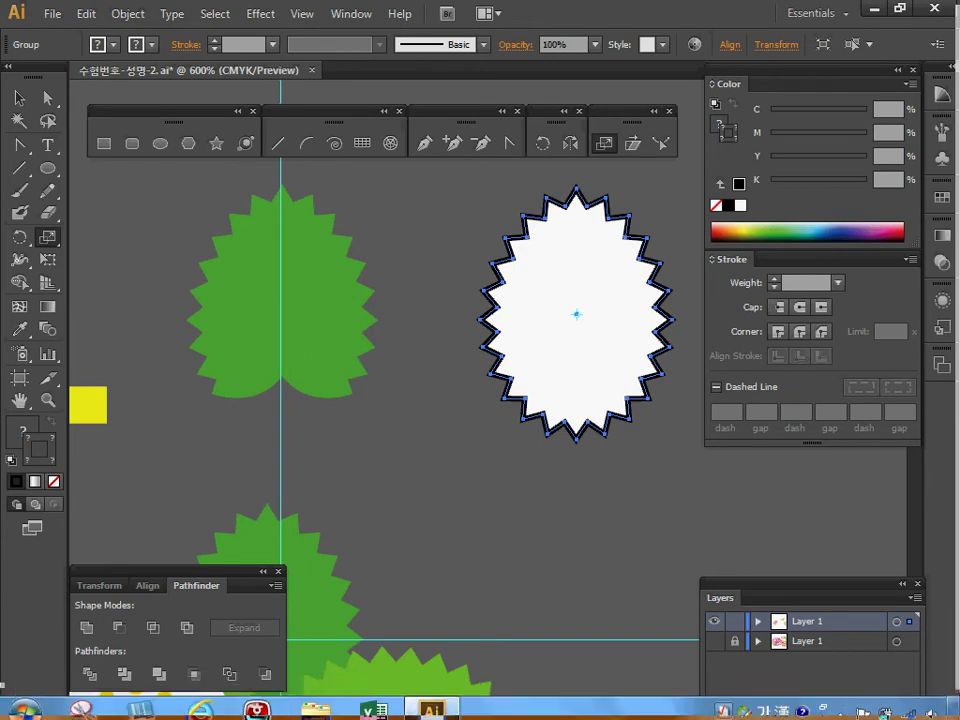
{"action": "key", "text": "ctrl+shift+a"}
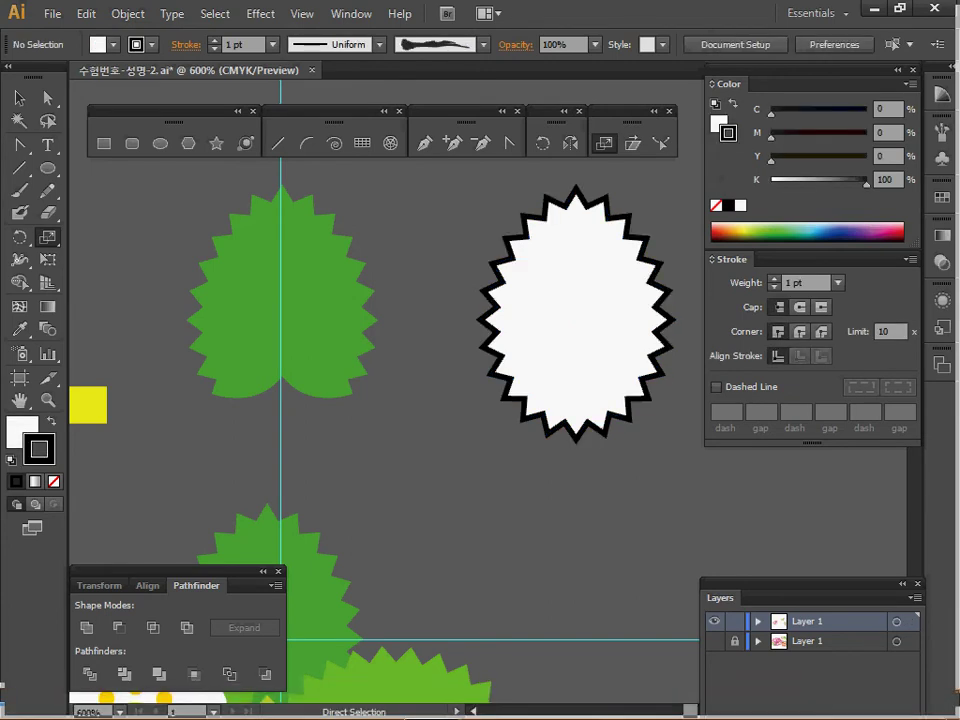
{"action": "key", "text": "s"}
{"action": "key", "text": "a"}
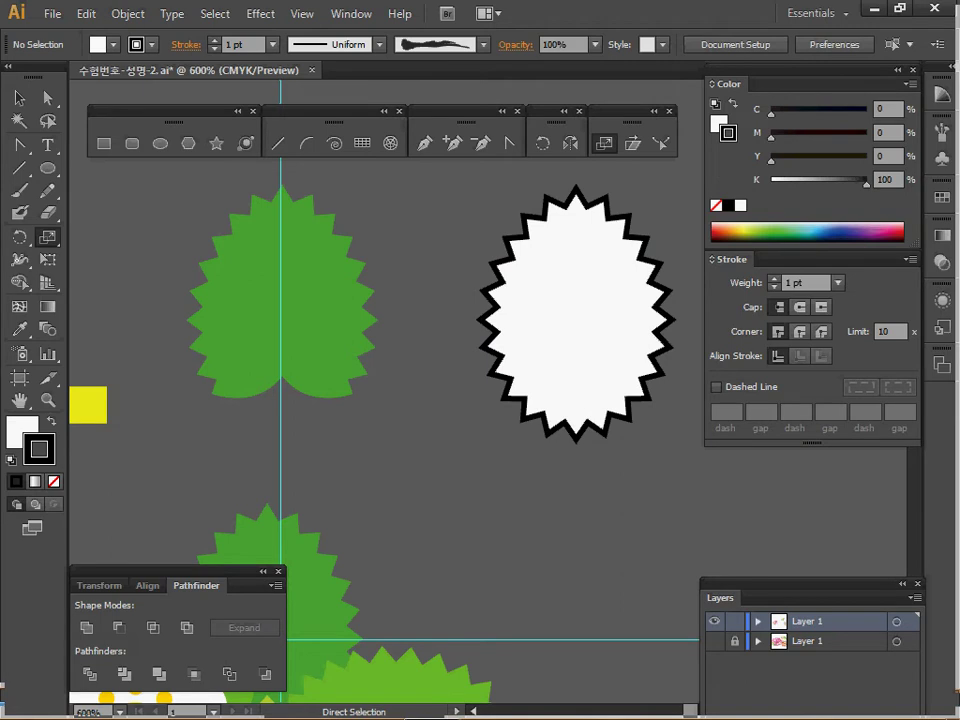
Step: Show the rulers and place a vertical guide through the centre of the zigzag shape
{"action": "key", "text": "ctrl+r"}
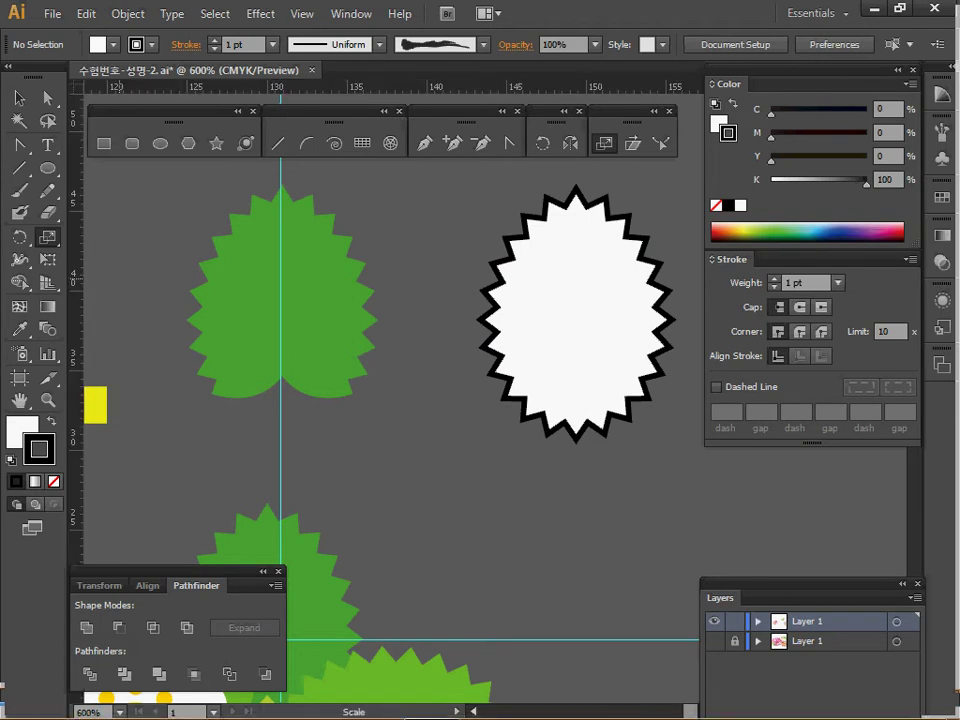
{"action": "left_click_drag", "start_coordinate": [77, 300], "coordinate": [576, 300]}
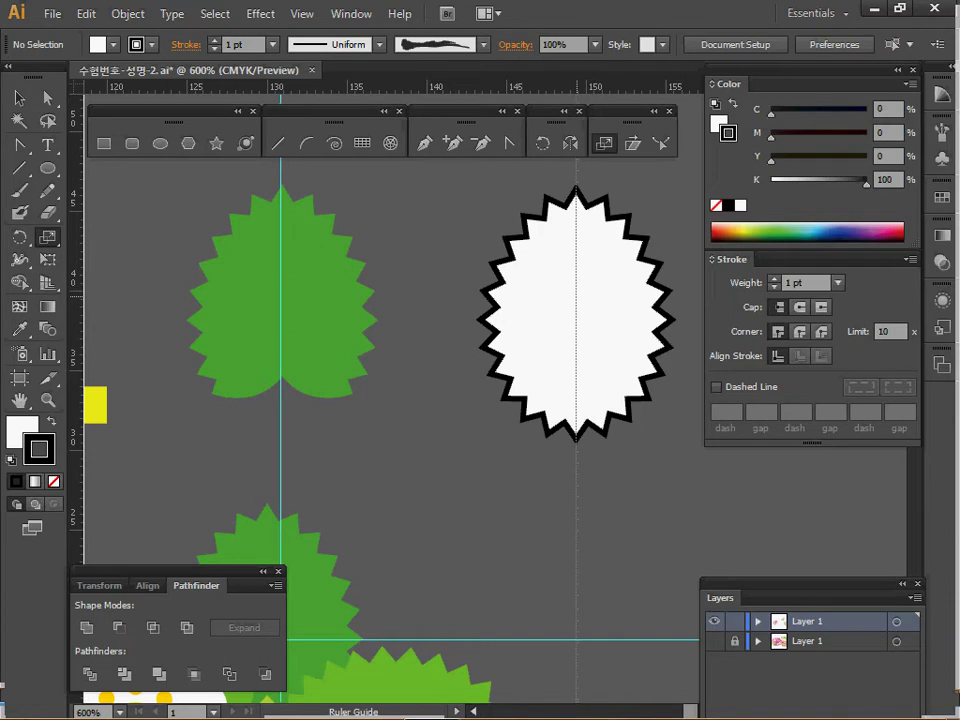
{"action": "left_click_drag", "start_coordinate": [576, 300], "coordinate": [575, 300]}
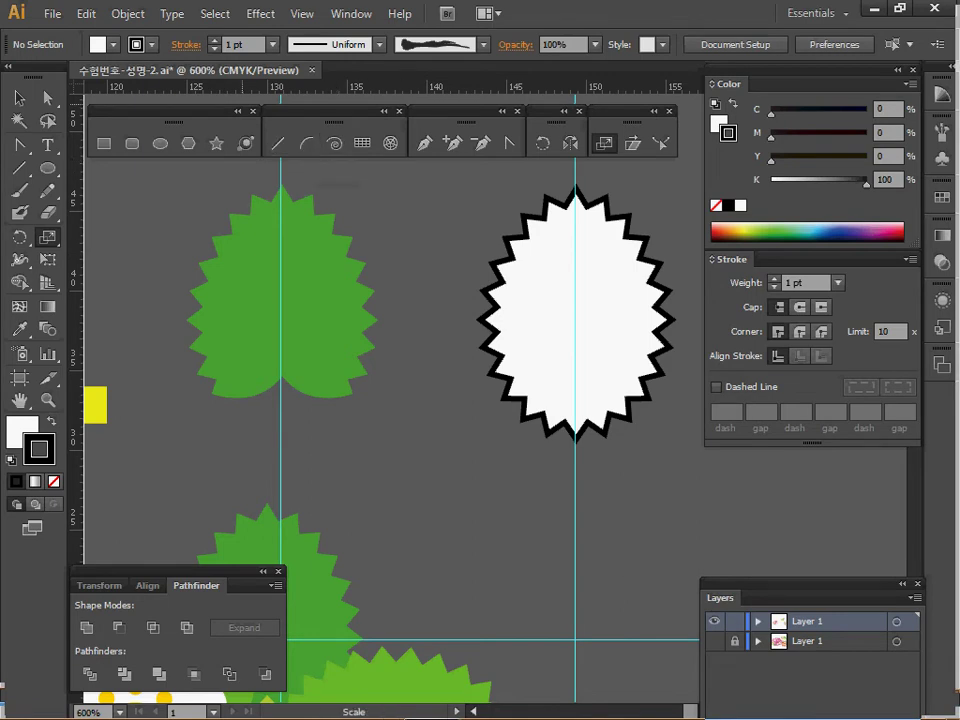
Step: Draw an unfilled pen curve from the vertical guide inside the white zigzag shape to beyond its lower-right edge, adjust its curvature and select it
{"action": "left_click", "coordinate": [424, 144]}
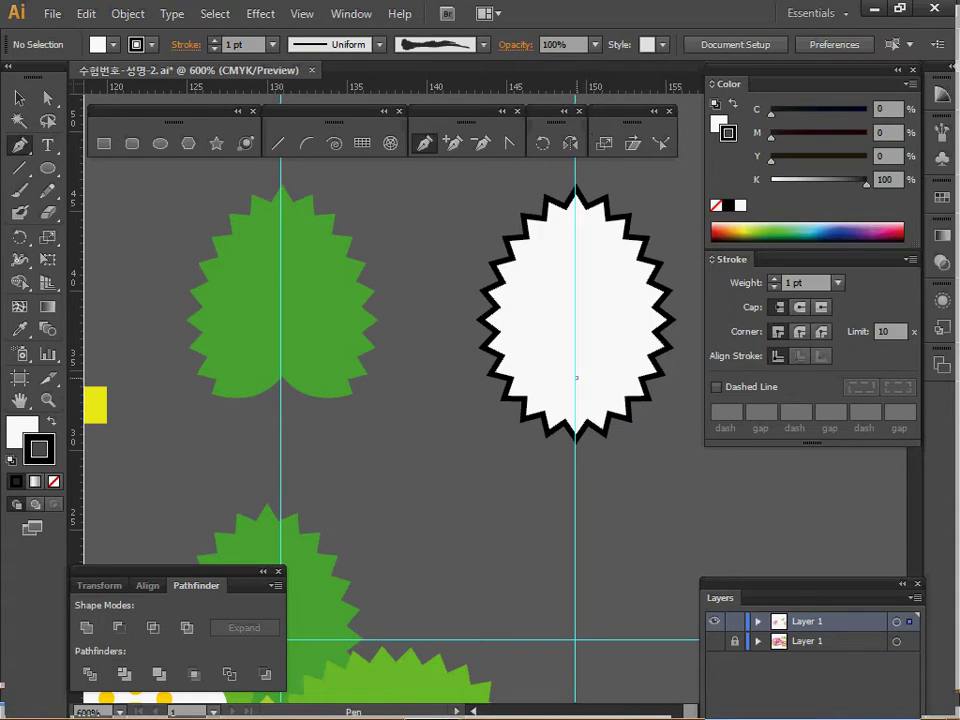
{"action": "left_click", "coordinate": [576, 377]}
{"action": "mouse_move", "coordinate": [680, 402]}
{"action": "left_mouse_down"}
{"action": "mouse_move", "coordinate": [579, 402]}
{"action": "mouse_move", "coordinate": [686, 393]}
{"action": "mouse_move", "coordinate": [682, 378]}
{"action": "mouse_move", "coordinate": [667, 386]}
{"action": "left_mouse_up"}
{"action": "key", "text": "ctrl"}
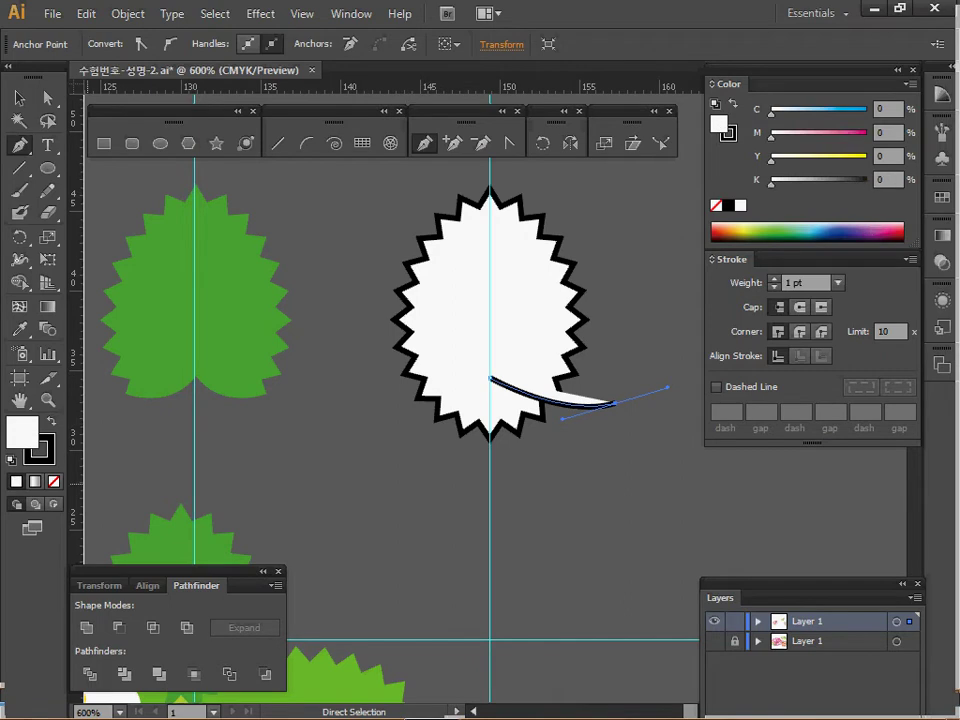
{"action": "key", "text": "slash"}
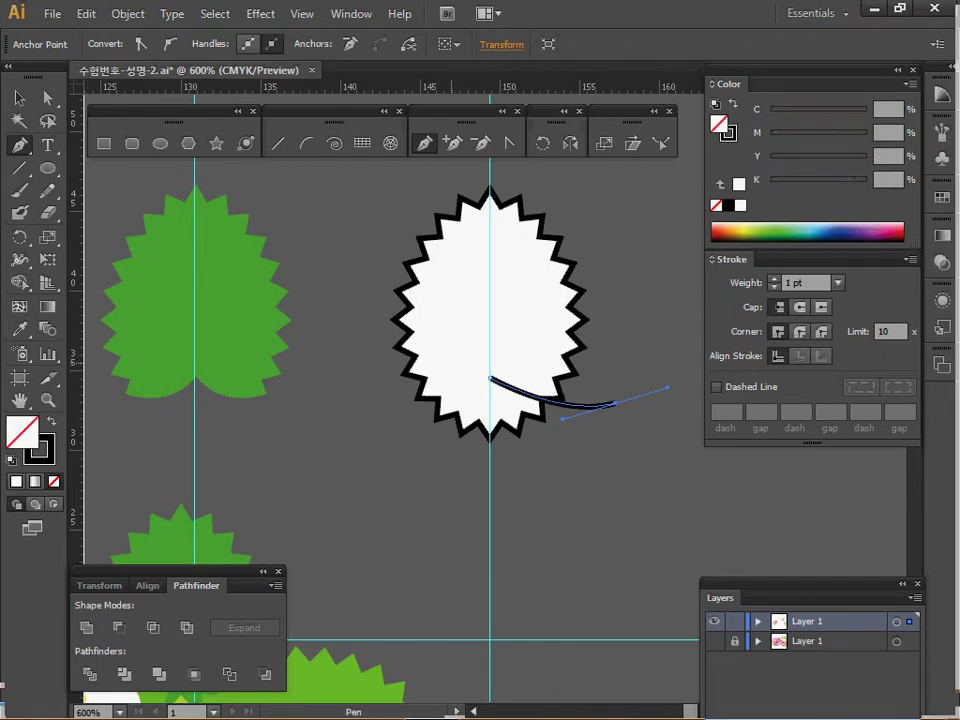
{"action": "key", "text": "ctrl"}
{"action": "left_click_drag", "start_coordinate": [562, 418], "coordinate": [547, 417]}
{"action": "left_click_drag", "start_coordinate": [490, 378], "coordinate": [490, 374]}
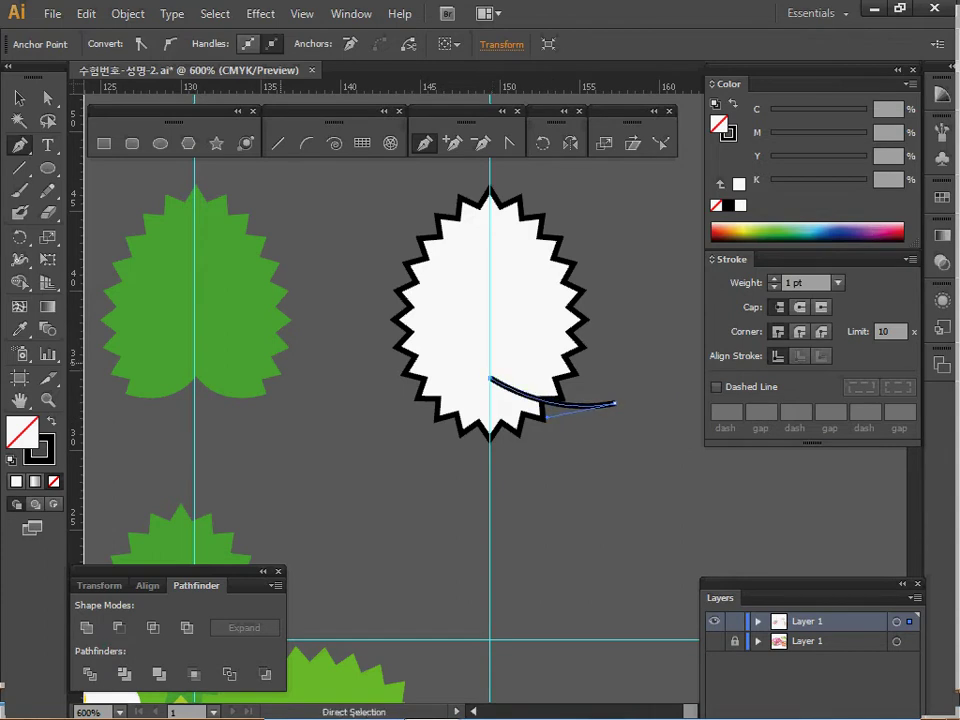
{"action": "key", "text": "v"}
{"action": "left_click_drag", "start_coordinate": [583, 440], "coordinate": [620, 380]}
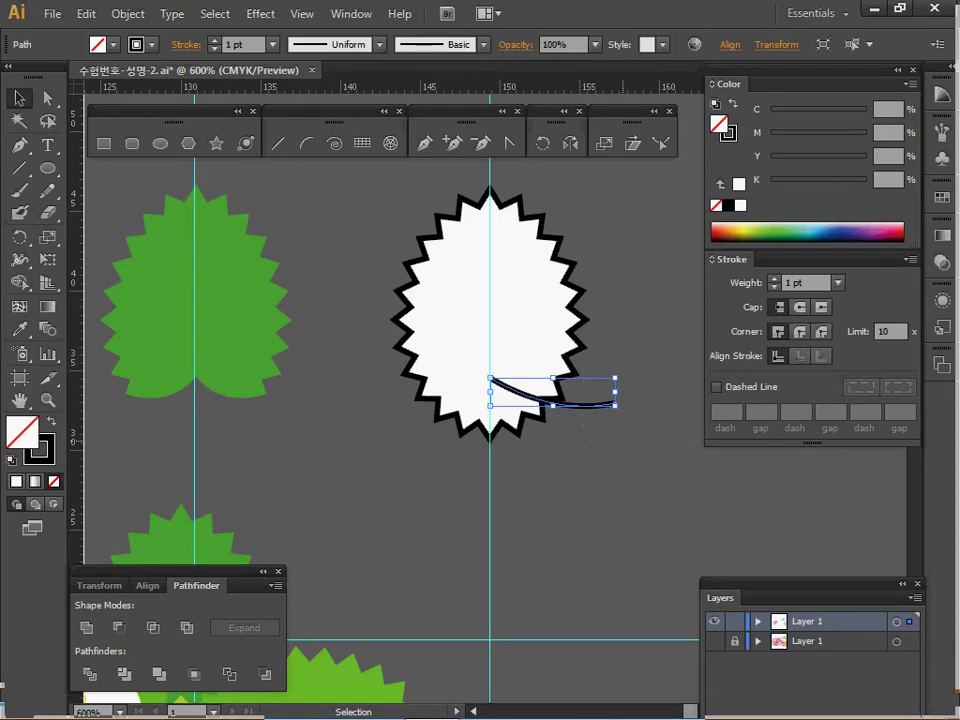
{"action": "key", "text": "o"}
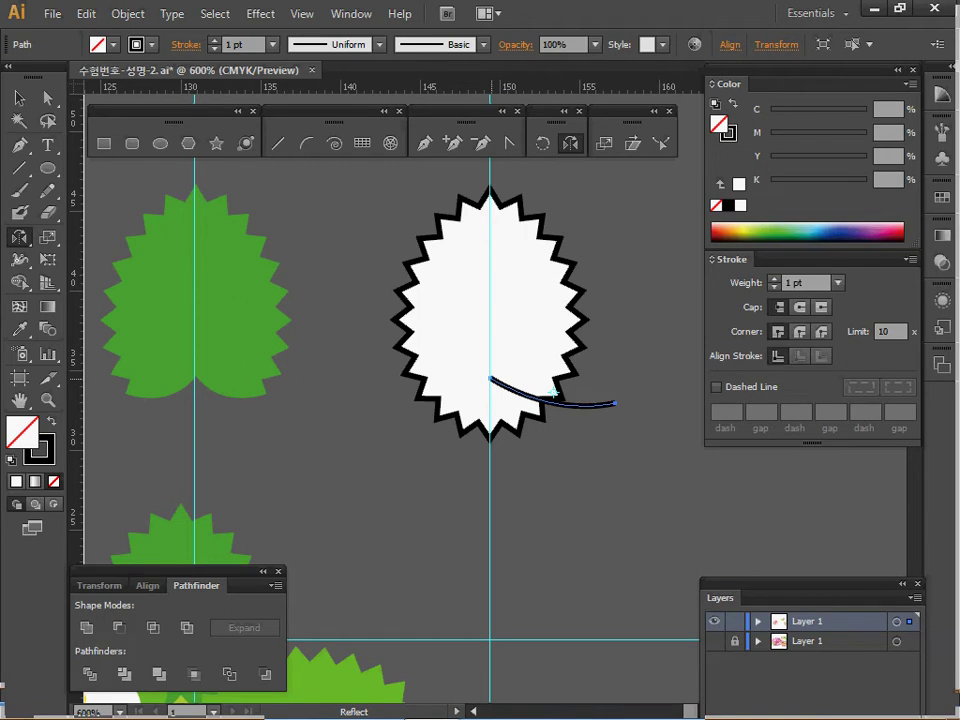
{"action": "left_click_drag", "start_coordinate": [614, 403], "coordinate": [369, 386]}
{"action": "left_click_drag", "start_coordinate": [490, 378], "coordinate": [490, 378]}
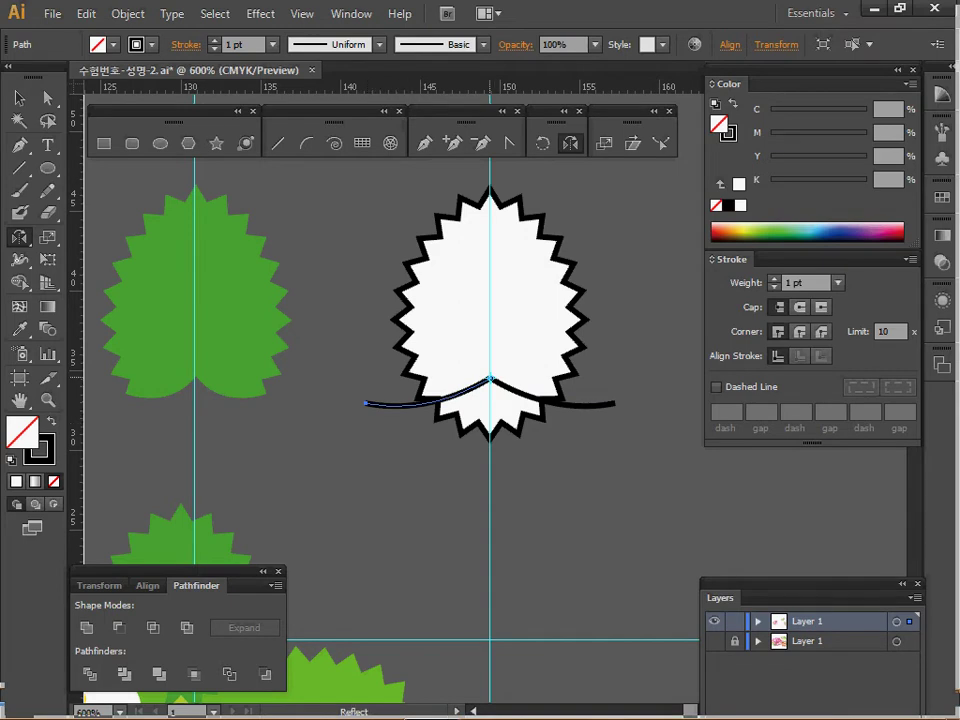
{"action": "key", "text": "ctrl+z"}
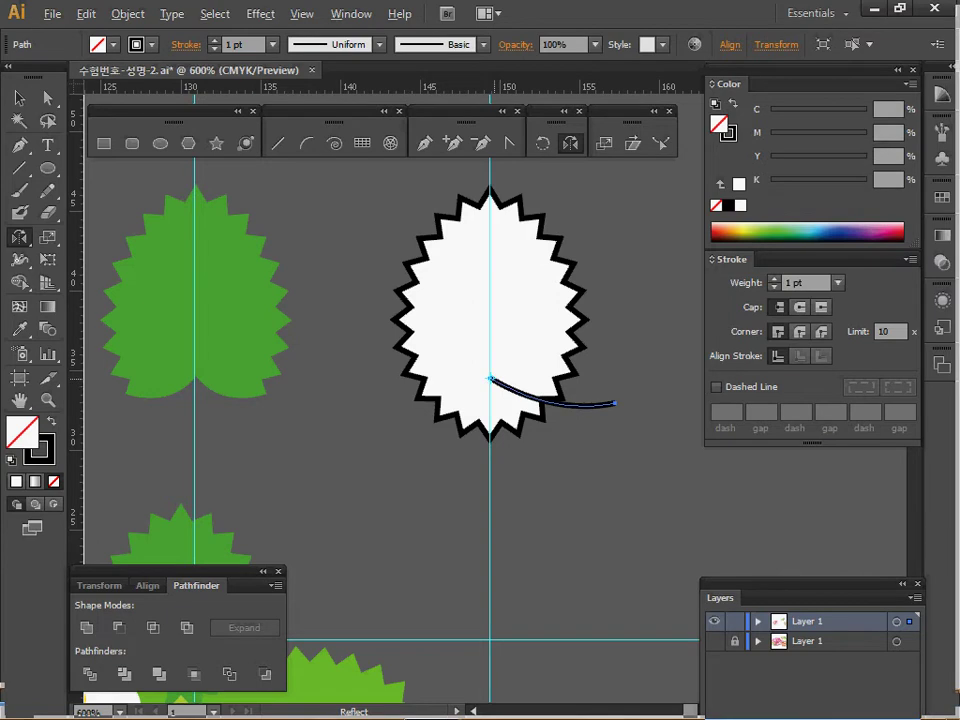
Step: Reflect a copy of the curve across a vertical axis through its end point on the guide
{"action": "left_click", "coordinate": [490, 378], "text": "alt"}
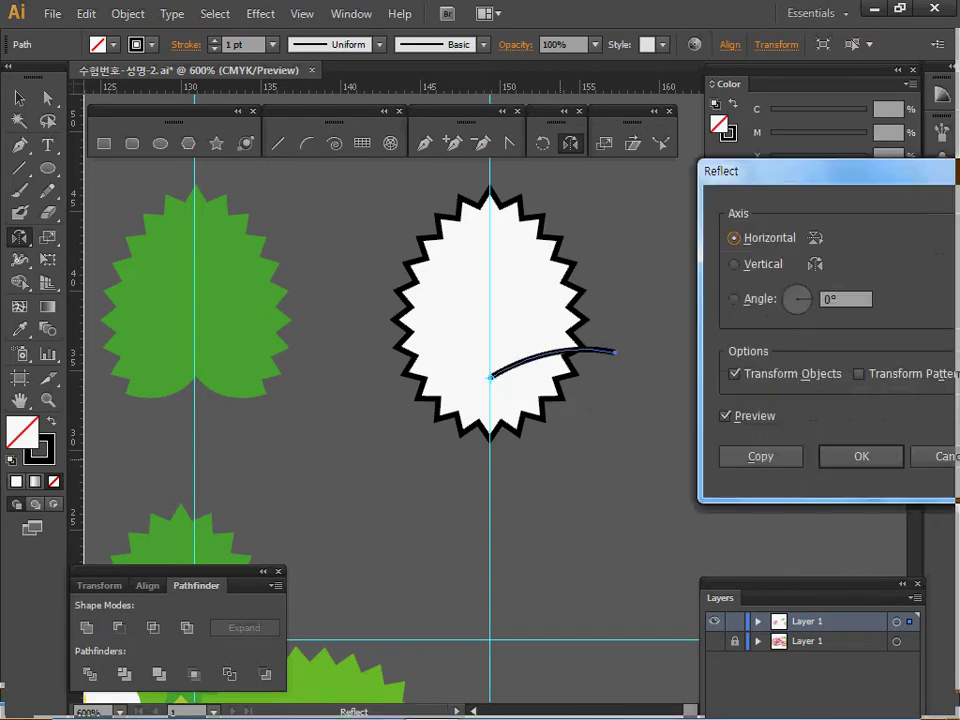
{"action": "left_click_drag", "start_coordinate": [808, 171], "coordinate": [706, 162]}
{"action": "key", "text": "alt+v"}
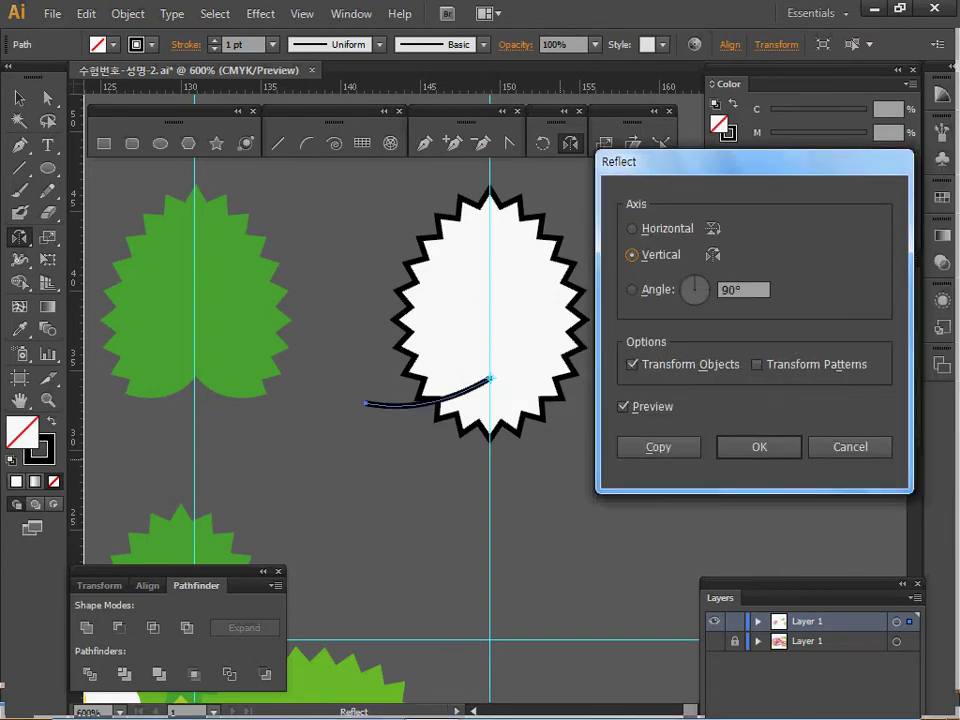
{"action": "key", "text": "alt+c"}
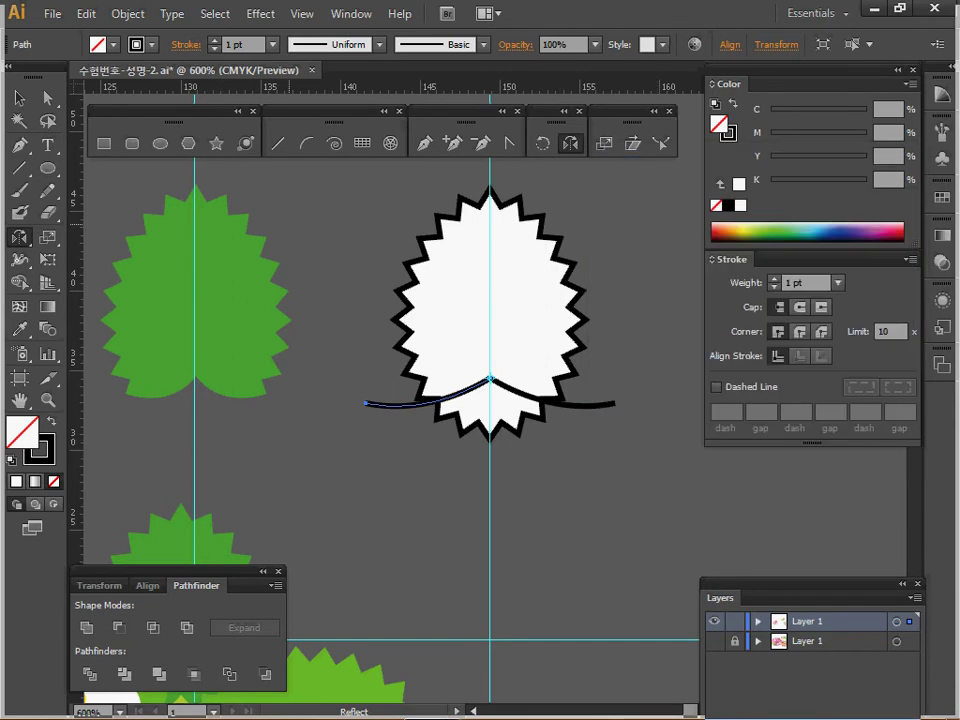
Step: Select the white zigzag shape with both curves and split them with Pathfinder Divide
{"action": "left_click", "coordinate": [385, 222], "text": "ctrl"}
{"action": "left_click_drag", "start_coordinate": [352, 220], "coordinate": [565, 464]}
{"action": "key", "text": "ctrl+a"}
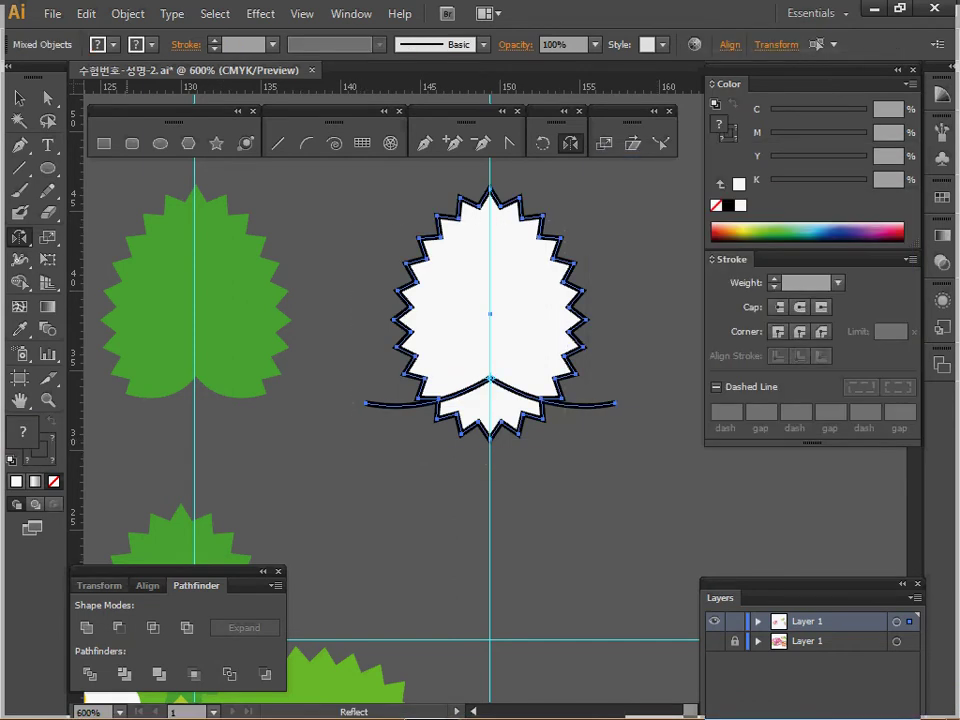
{"action": "left_click", "coordinate": [89, 674]}
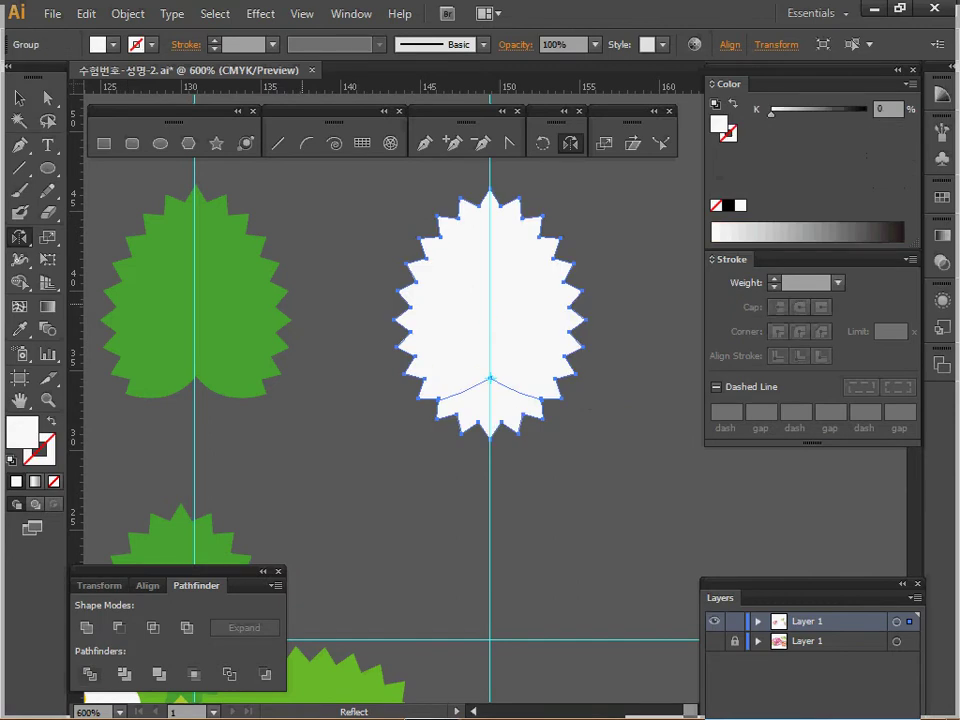
Step: Isolate the divided group and delete the piece below the two curves to form the leaf's notched base
{"action": "key", "text": "v"}
{"action": "double_click", "coordinate": [490, 378]}
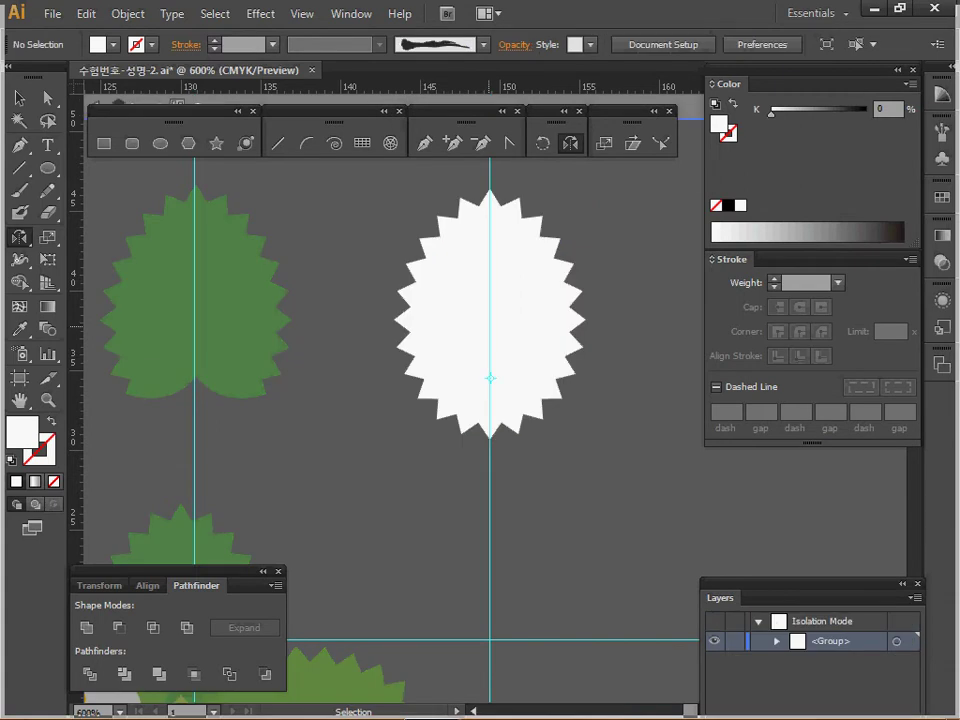
{"action": "left_click", "coordinate": [489, 410]}
{"action": "key", "text": "o"}
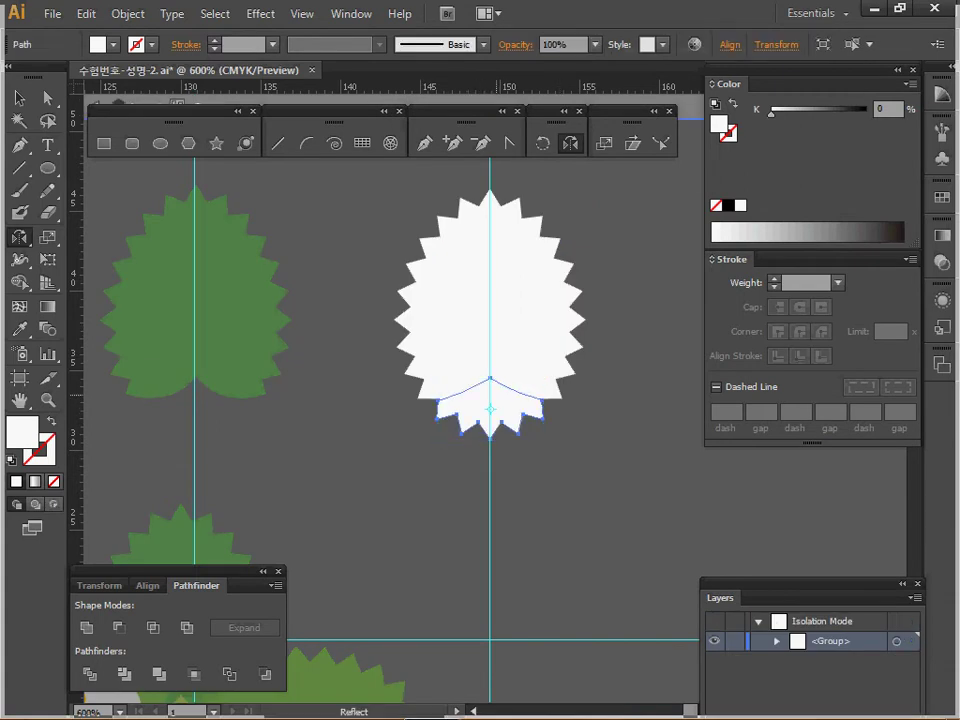
{"action": "key", "text": "Delete"}
{"action": "key", "text": "v"}
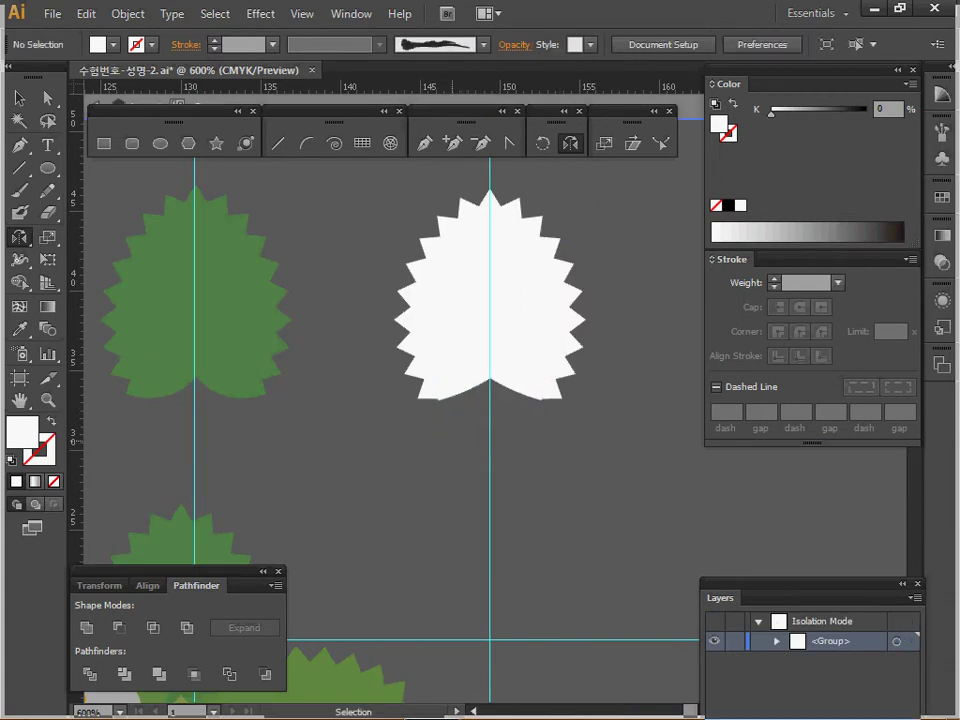
{"action": "double_click", "coordinate": [452, 441]}
Step: Select the redrawn white leaf and delete it
{"action": "left_click_drag", "start_coordinate": [459, 298], "coordinate": [533, 328]}
{"action": "left_click", "coordinate": [540, 323], "text": "ctrl"}
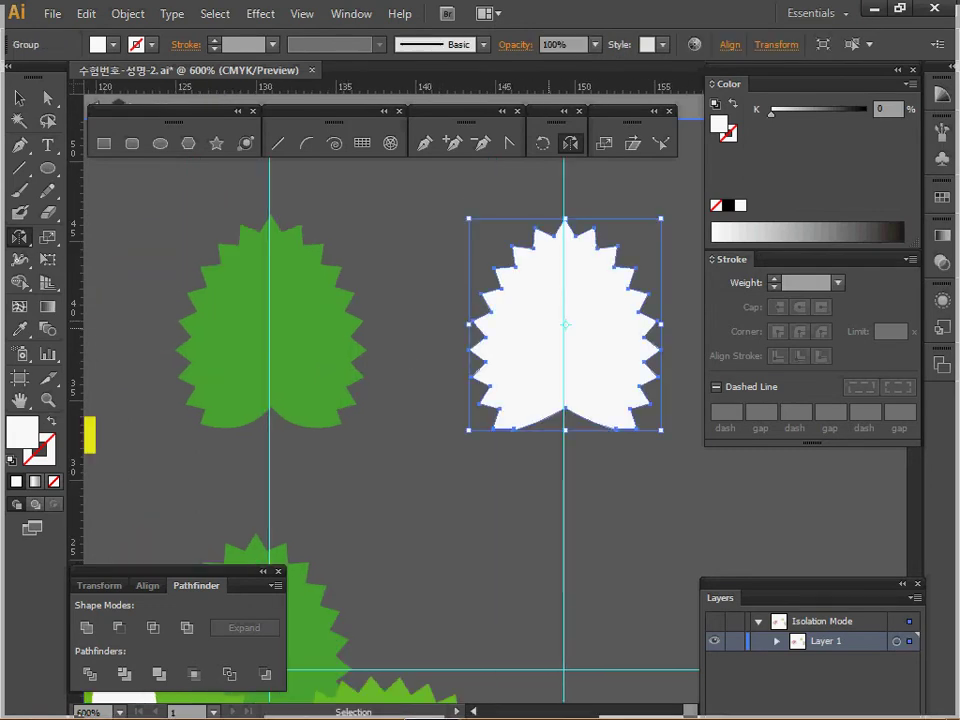
{"action": "key", "text": "Delete"}
Step: Move the dark green sample leaf to the empty area beside the leaf-and-flower cluster and save the document
{"action": "left_click", "coordinate": [322, 315], "text": "ctrl"}
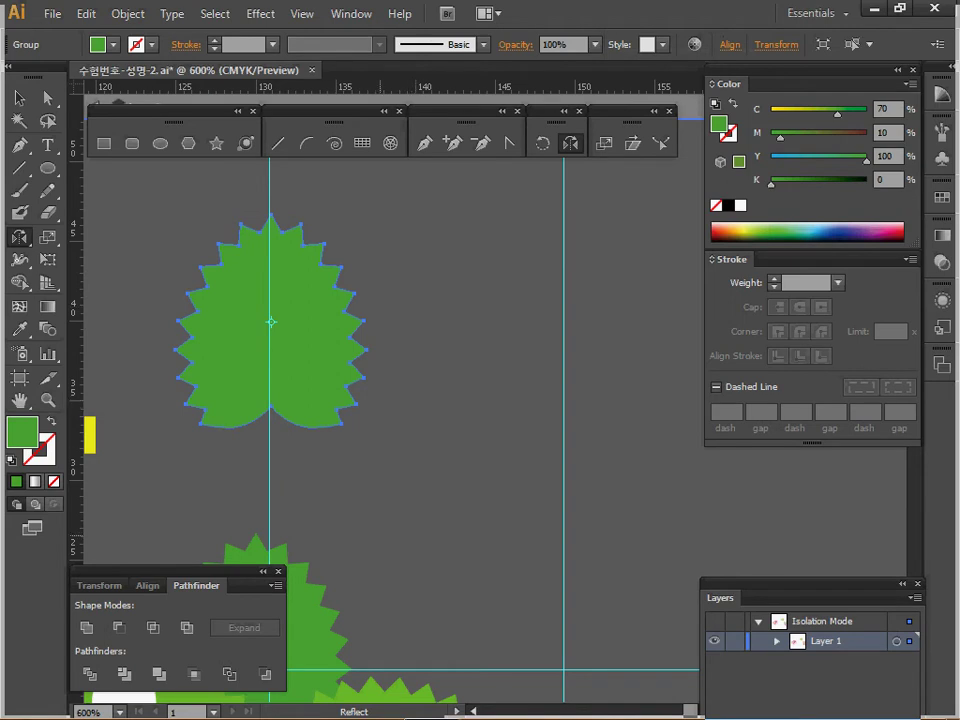
{"action": "left_click_drag", "start_coordinate": [394, 594], "coordinate": [470, 419]}
{"action": "left_click", "coordinate": [563, 427], "text": "ctrl+alt"}
{"action": "left_click_drag", "start_coordinate": [464, 376], "coordinate": [412, 344]}
{"action": "left_click_drag", "start_coordinate": [350, 212], "coordinate": [638, 418]}
{"action": "left_click_drag", "start_coordinate": [548, 434], "coordinate": [503, 395]}
{"action": "left_click_drag", "start_coordinate": [547, 341], "coordinate": [547, 313]}
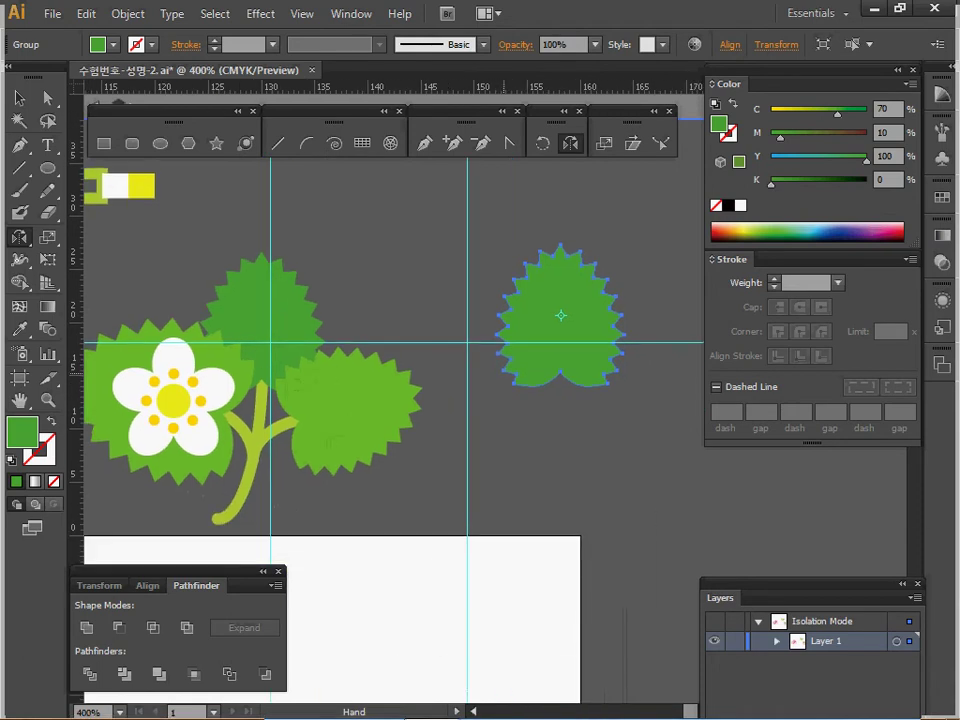
{"action": "key", "text": "ctrl+s"}
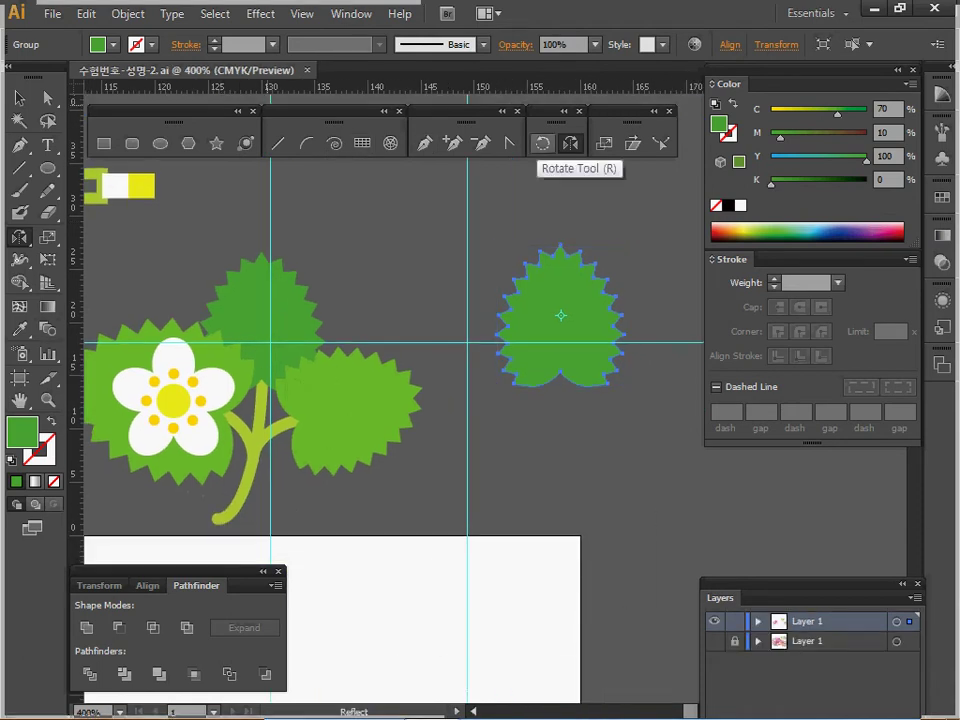
Step: Make a copy of the dark green leaf rotated -75° and place it at the leaf's lower right
{"action": "double_click", "coordinate": [541, 143]}
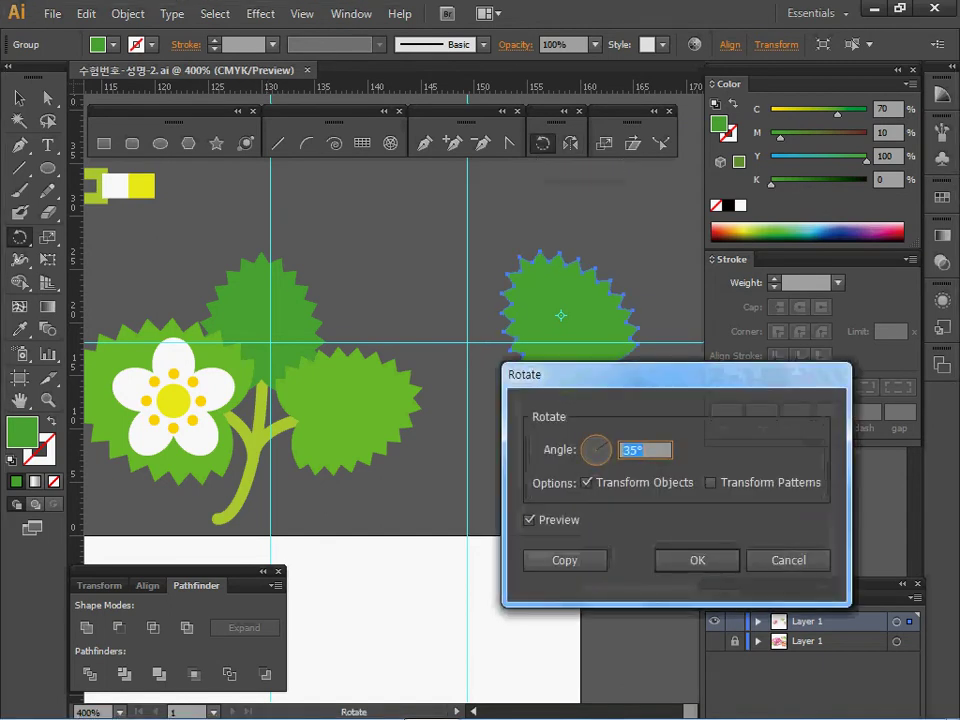
{"action": "type", "text": "-"}
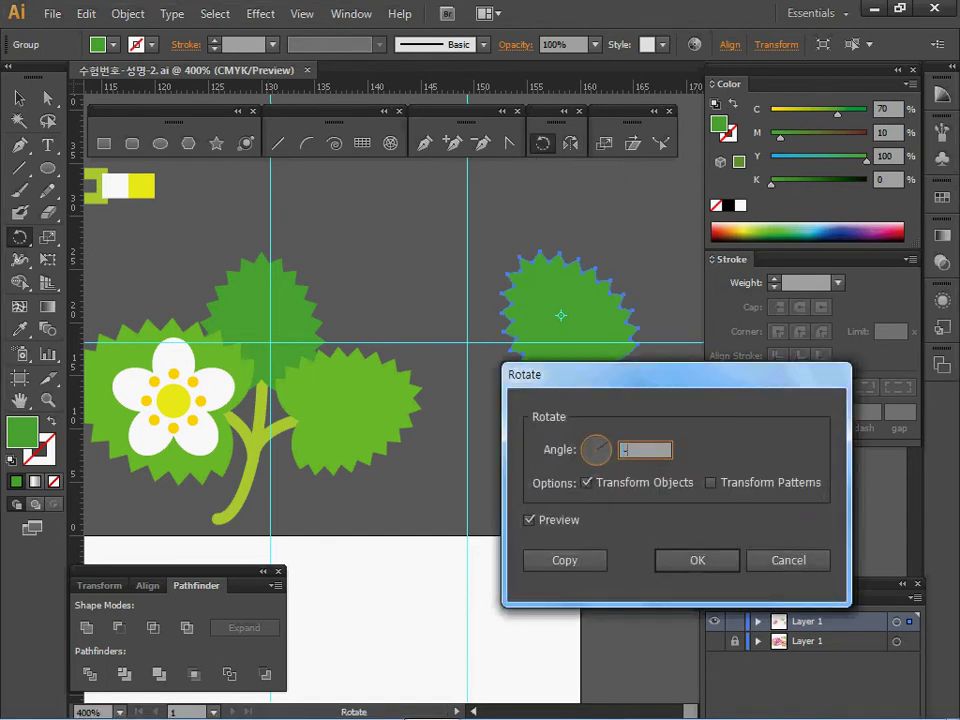
{"action": "type", "text": "75"}
{"action": "left_click", "coordinate": [530, 520]}
{"action": "left_click", "coordinate": [530, 520]}
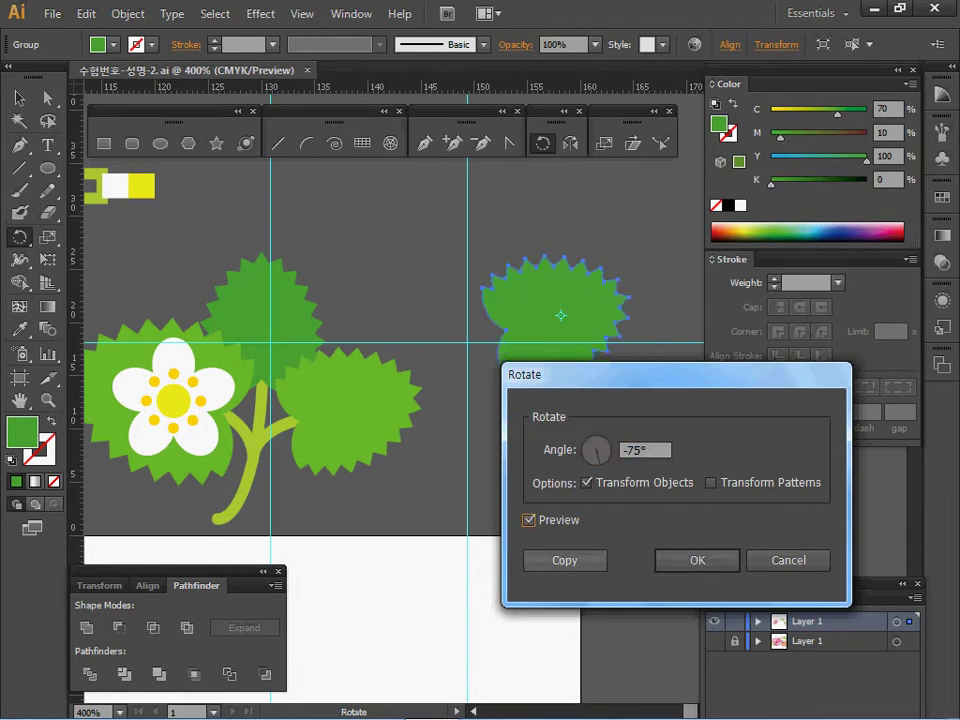
{"action": "key", "text": "Tab"}
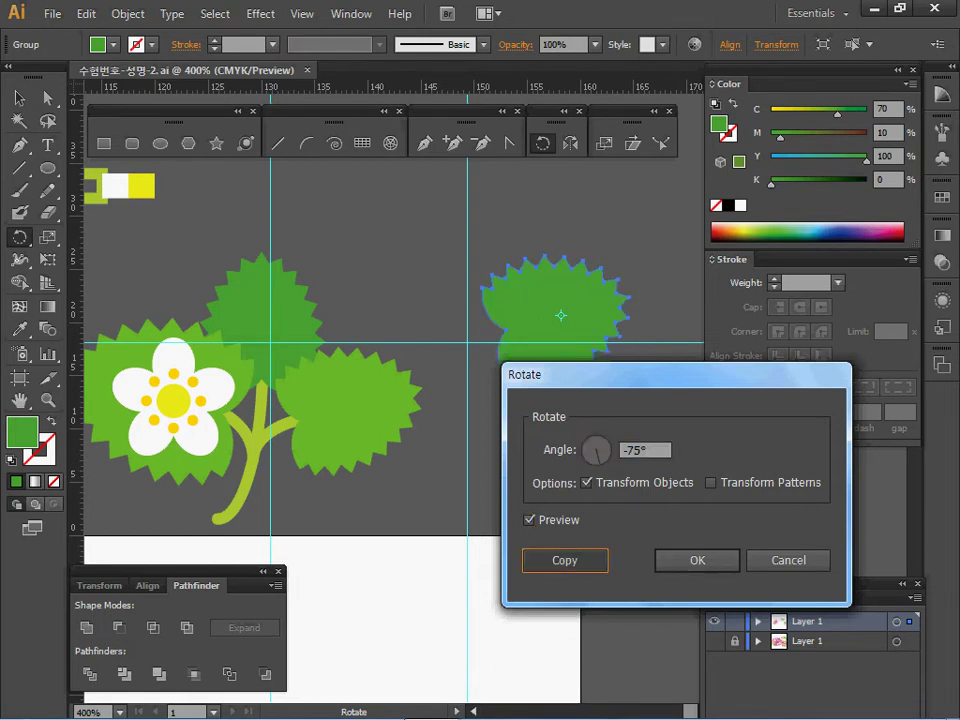
{"action": "left_click", "coordinate": [565, 560]}
{"action": "left_click_drag", "start_coordinate": [560, 322], "coordinate": [603, 437]}
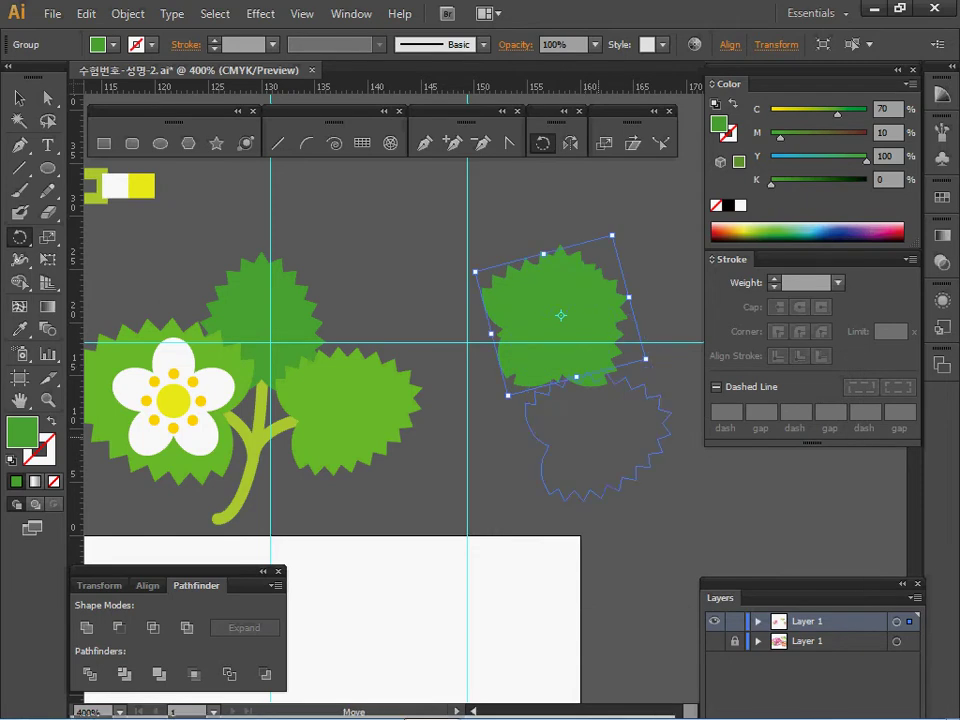
Step: Sample the light green of the cluster's right leaf onto the rotated copy and move the copy slightly farther right
{"action": "left_click", "coordinate": [366, 412]}
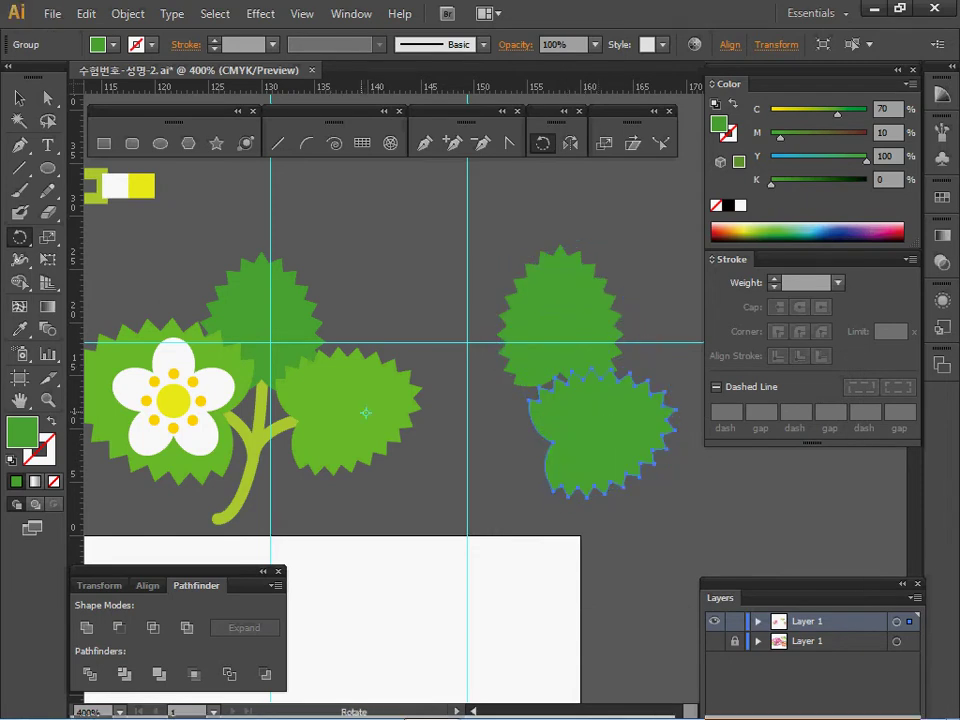
{"action": "key", "text": "i"}
{"action": "left_click", "coordinate": [345, 415]}
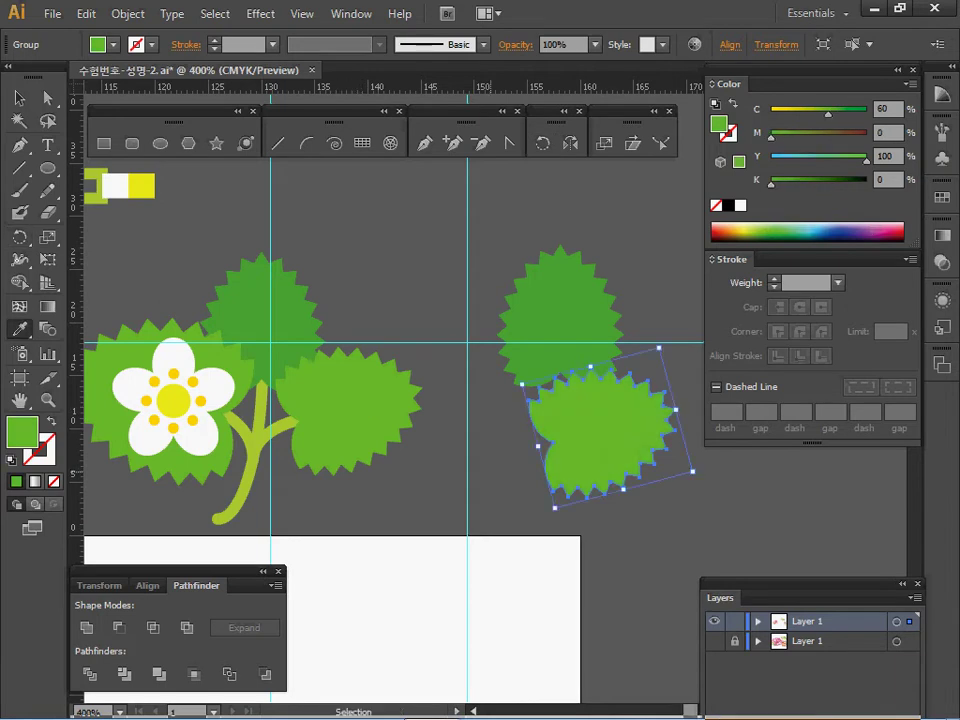
{"action": "left_click", "coordinate": [505, 470], "text": "ctrl"}
{"action": "left_click_drag", "start_coordinate": [576, 441], "coordinate": [630, 433]}
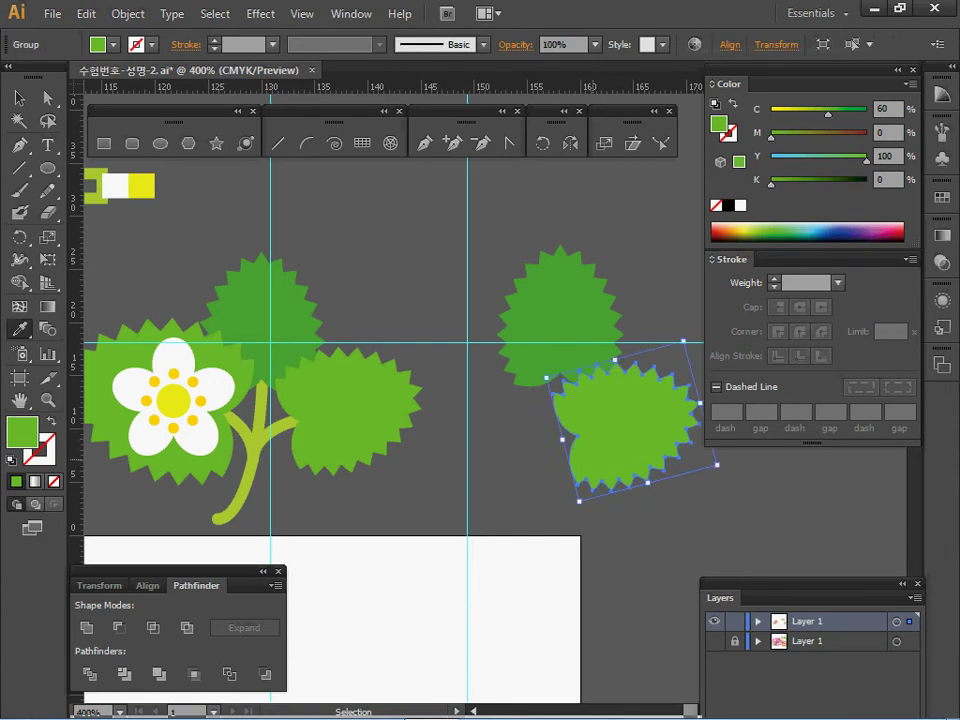
Step: Create a copy of the light green leaf scaled uniformly to 130%
{"action": "double_click", "coordinate": [604, 143]}
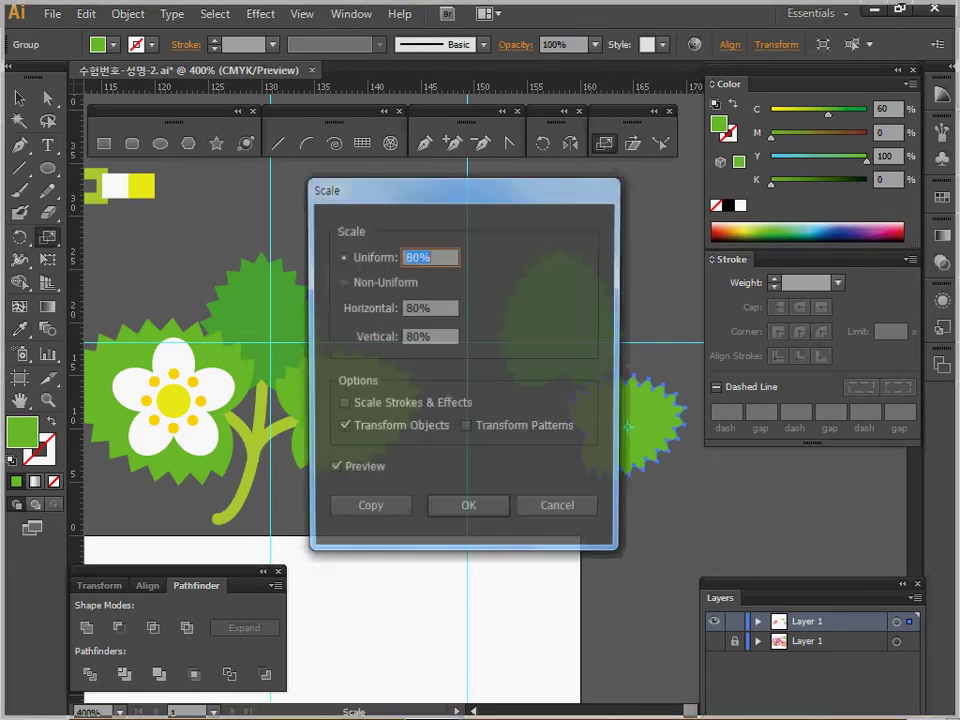
{"action": "type", "text": "130"}
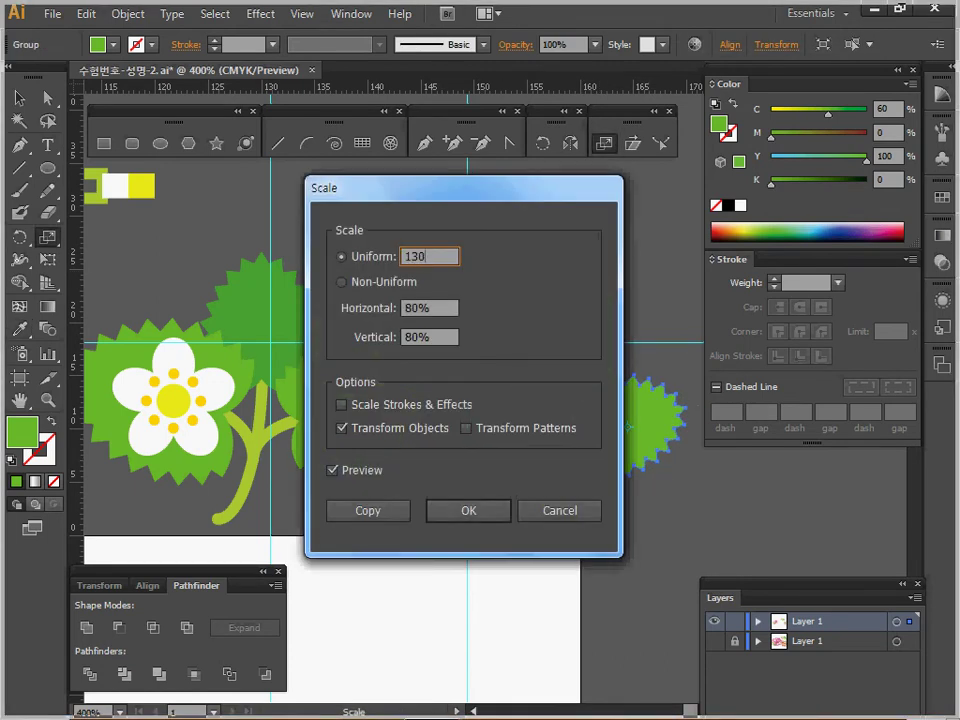
{"action": "key", "text": "Tab"}
{"action": "left_click", "coordinate": [368, 510]}
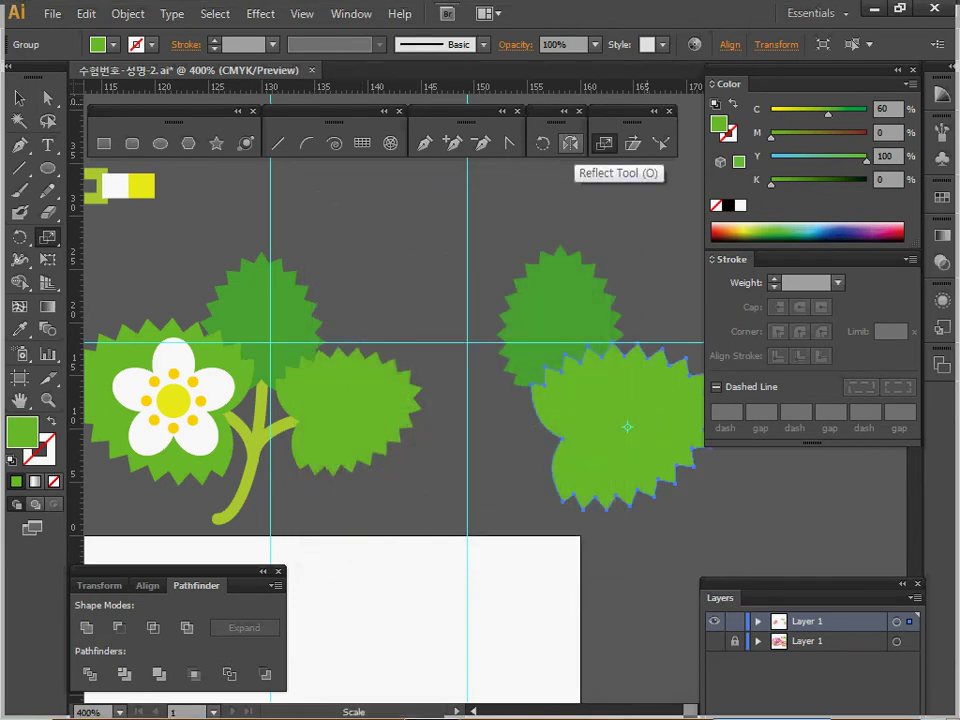
Step: Reflect the enlarged light green leaf about the vertical axis and move it to the lower left of the dark green leaf
{"action": "double_click", "coordinate": [569, 143]}
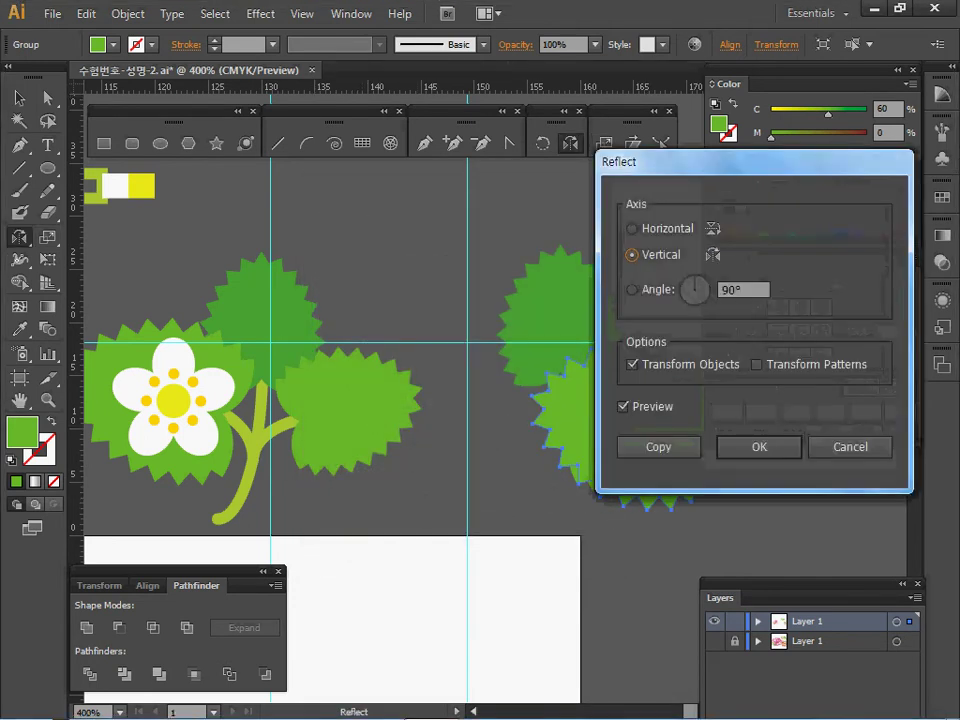
{"action": "key", "text": "Return"}
{"action": "left_click_drag", "start_coordinate": [619, 422], "coordinate": [455, 412]}
{"action": "mouse_move", "coordinate": [511, 431]}
{"action": "left_mouse_down"}
{"action": "mouse_move", "coordinate": [494, 427]}
{"action": "mouse_move", "coordinate": [502, 422]}
{"action": "left_mouse_up"}
{"action": "left_click_drag", "start_coordinate": [445, 413], "coordinate": [453, 406]}
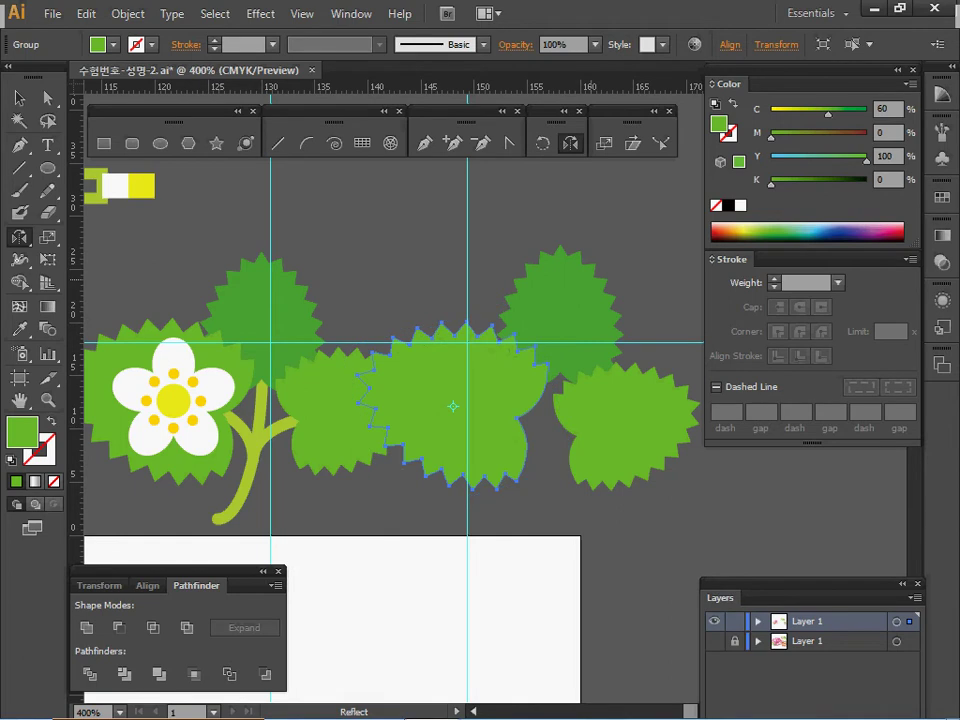
Step: Move the three new leaves together to the right, clear of the sample cluster, and deselect them
{"action": "left_click", "coordinate": [455, 245], "text": "ctrl"}
{"action": "left_click_drag", "start_coordinate": [636, 395], "coordinate": [644, 391]}
{"action": "left_click_drag", "start_coordinate": [476, 264], "coordinate": [612, 396]}
{"action": "left_click_drag", "start_coordinate": [450, 350], "coordinate": [492, 338]}
{"action": "left_click_drag", "start_coordinate": [492, 338], "coordinate": [401, 284]}
{"action": "left_click_drag", "start_coordinate": [439, 341], "coordinate": [467, 357]}
{"action": "left_click", "coordinate": [436, 248], "text": "ctrl"}
Step: Pick up the yellow-green 3 pt stroke with no fill from the square sample above the cluster, leaving nothing selected
{"action": "left_click_drag", "start_coordinate": [433, 274], "coordinate": [600, 354]}
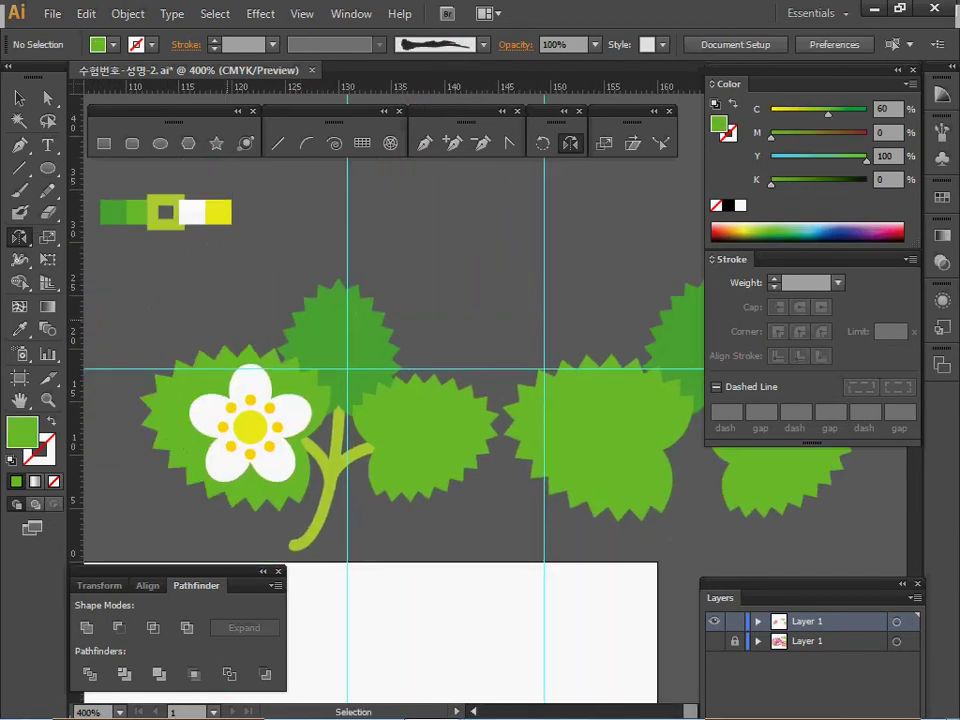
{"action": "left_click_drag", "start_coordinate": [167, 213], "coordinate": [168, 211]}
{"action": "mouse_move", "coordinate": [521, 264]}
{"action": "left_mouse_down"}
{"action": "mouse_move", "coordinate": [298, 221]}
{"action": "mouse_move", "coordinate": [303, 206]}
{"action": "left_mouse_up"}
{"action": "left_click", "coordinate": [304, 190], "text": "ctrl"}
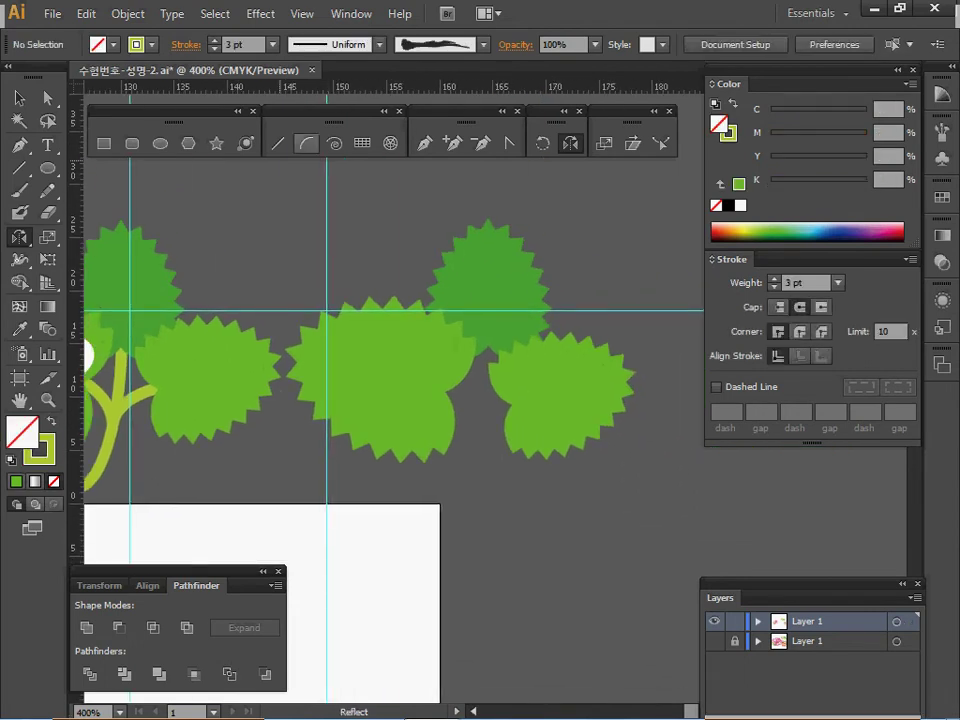
Step: Draw a curved main stem down from the dark green leaf and an arc branch reaching into each light green leaf
{"action": "left_click", "coordinate": [306, 143]}
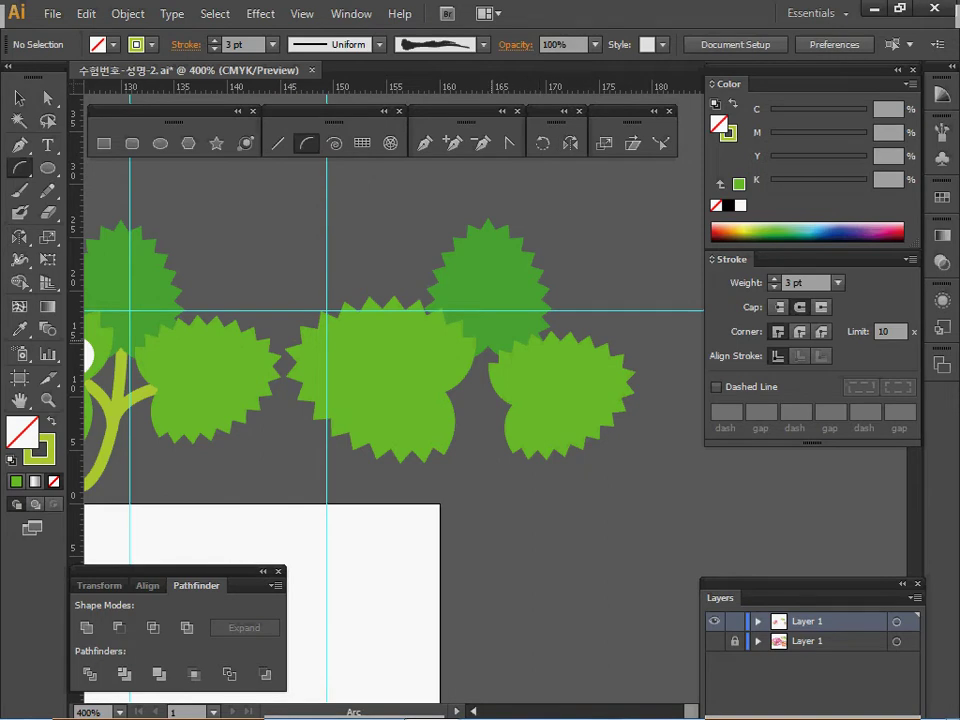
{"action": "left_click_drag", "start_coordinate": [489, 350], "coordinate": [404, 497]}
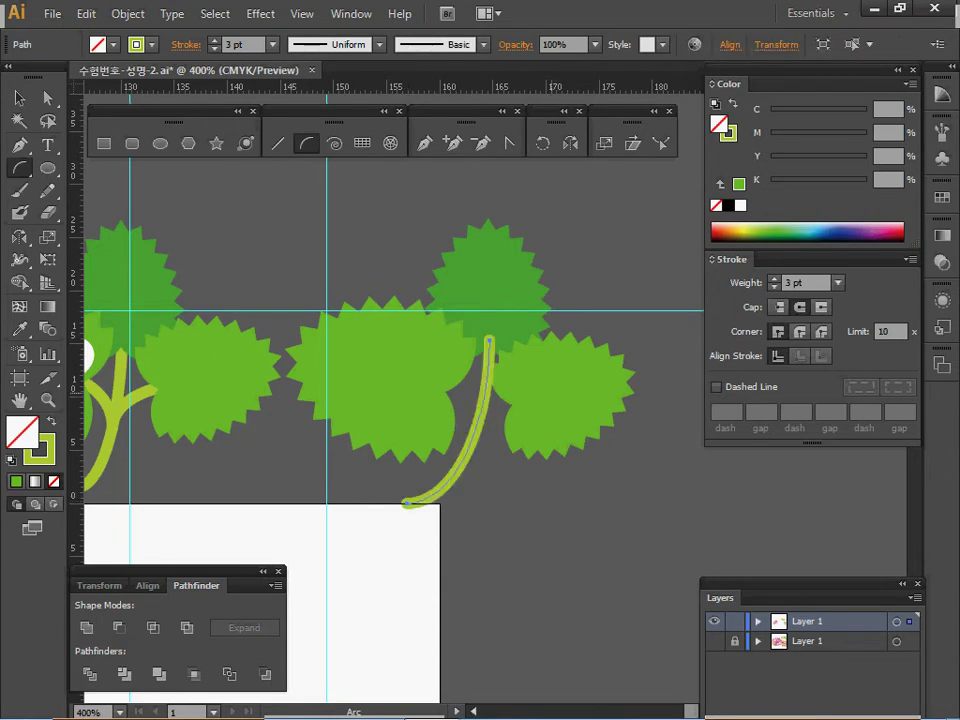
{"action": "key", "text": "ctrl"}
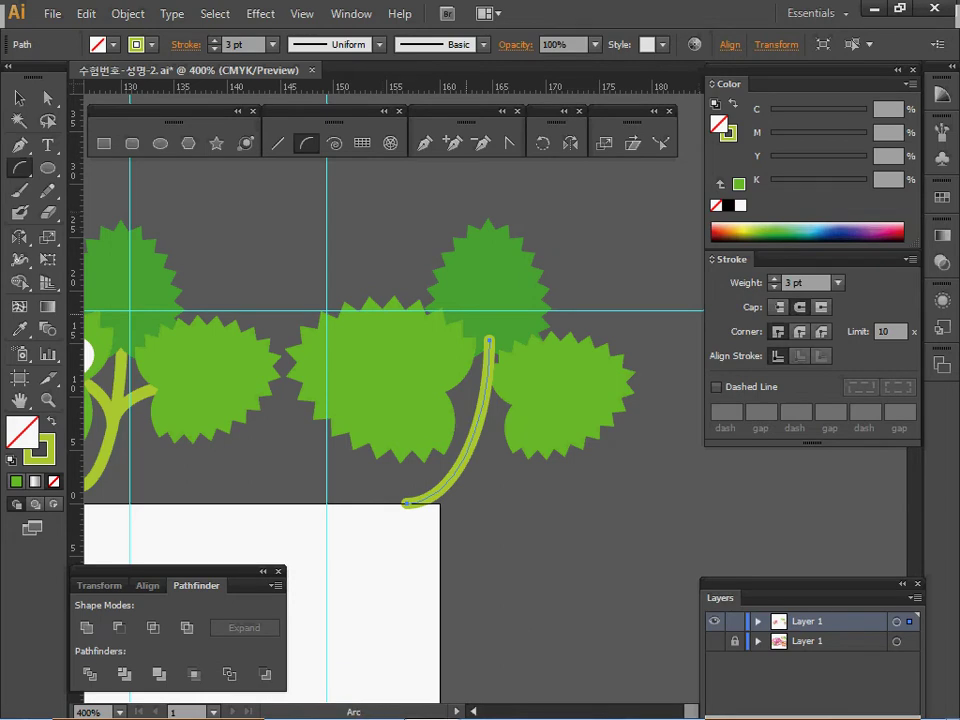
{"action": "left_click_drag", "start_coordinate": [477, 433], "coordinate": [536, 394]}
{"action": "left_click_drag", "start_coordinate": [471, 441], "coordinate": [433, 386]}
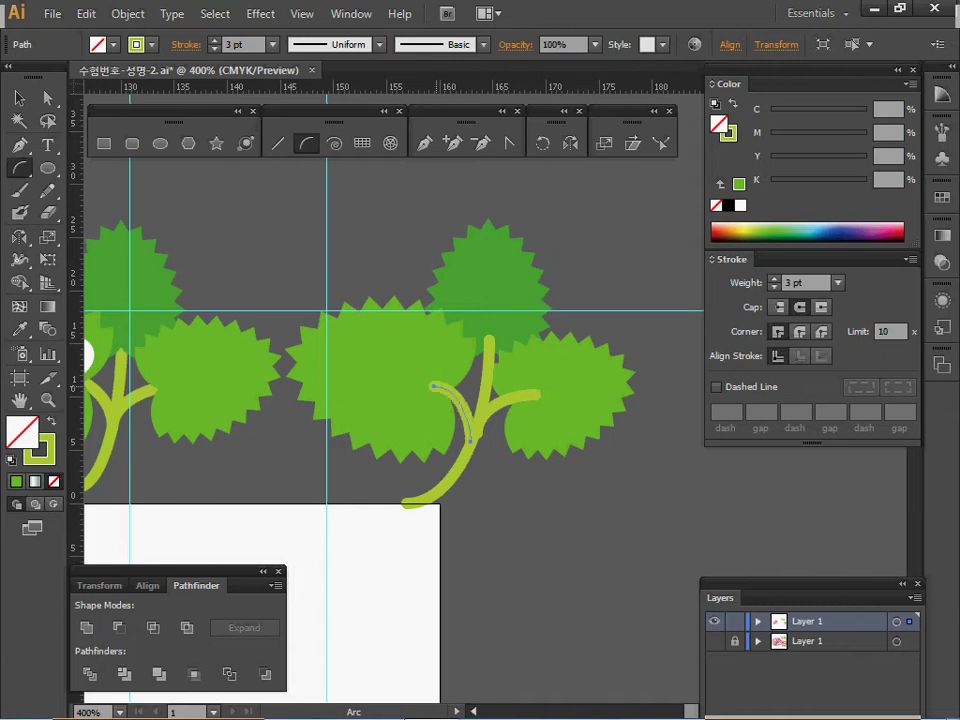
Step: Adjust the position of the right stem branch slightly over the right leaf and leave nothing selected
{"action": "left_click", "coordinate": [489, 456], "text": "ctrl"}
{"action": "left_click", "coordinate": [481, 415], "text": "ctrl"}
{"action": "left_click", "coordinate": [533, 395], "text": "ctrl"}
{"action": "left_click_drag", "start_coordinate": [541, 390], "coordinate": [543, 392]}
{"action": "left_click", "coordinate": [491, 461], "text": "ctrl"}
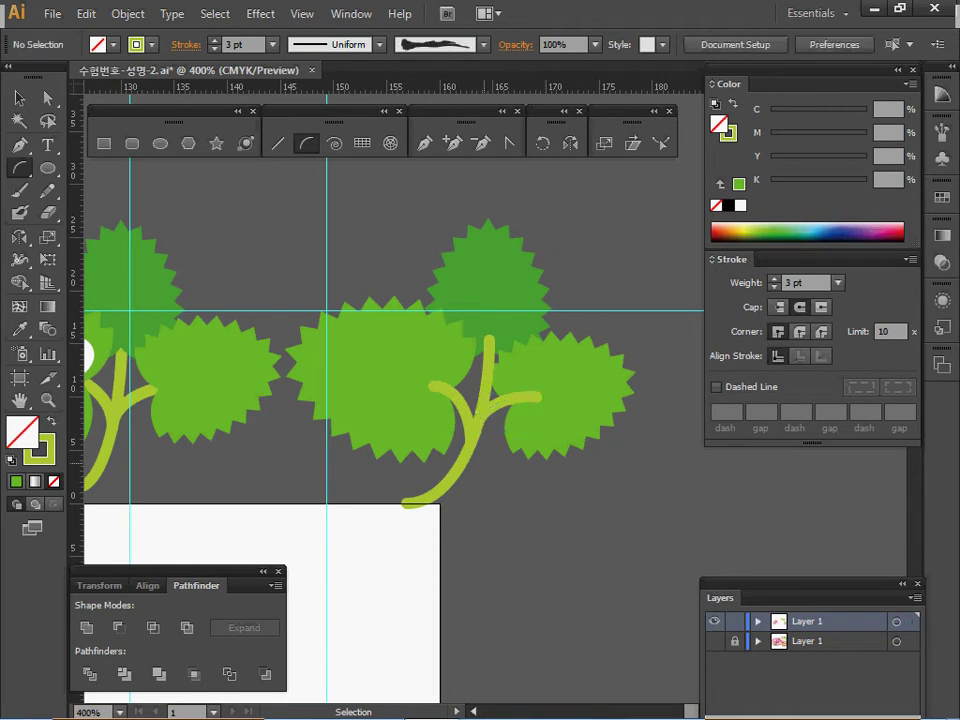
Step: Select all three stem arcs and send them behind the leaves
{"action": "left_click_drag", "start_coordinate": [493, 461], "coordinate": [463, 415]}
{"action": "right_click", "coordinate": [480, 413]}
{"action": "mouse_move", "coordinate": [530, 660]}
{"action": "left_click", "coordinate": [735, 631]}
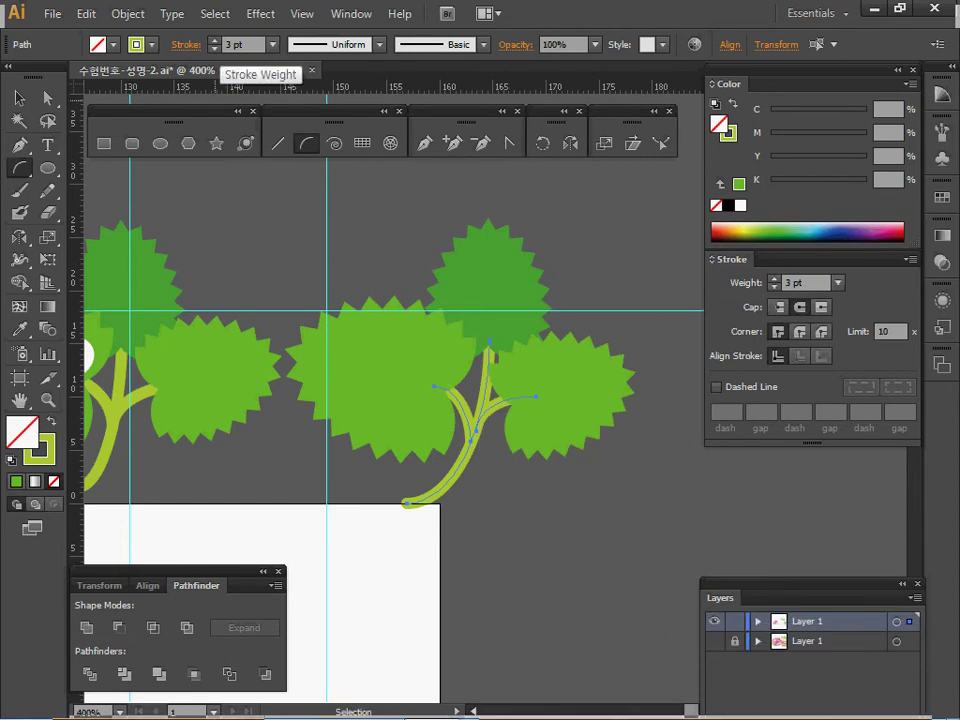
{"action": "left_click", "coordinate": [900, 8]}
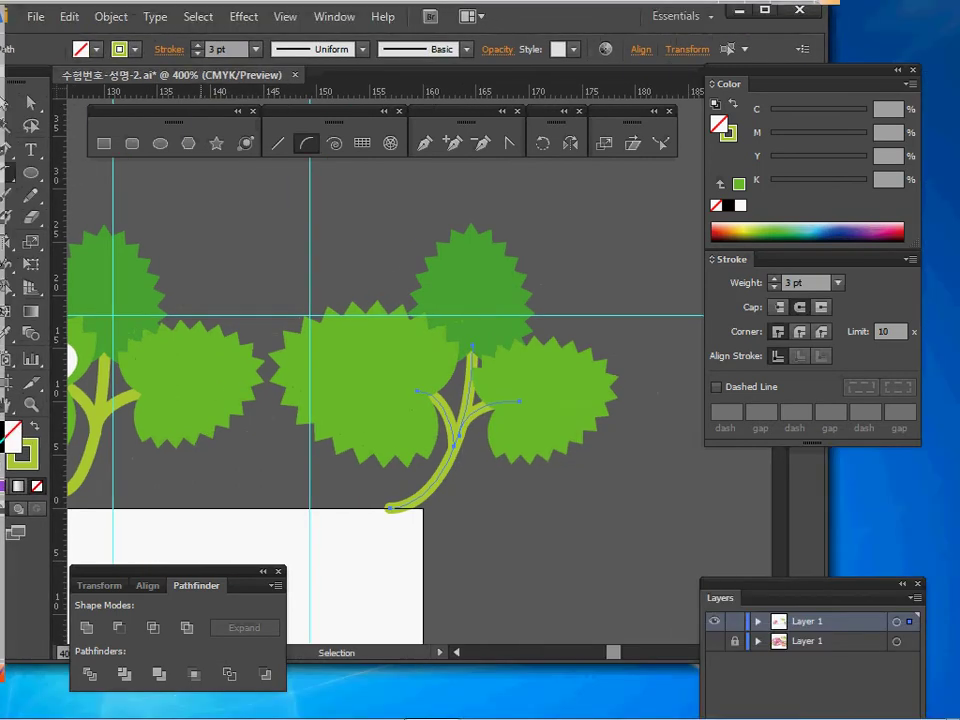
{"action": "left_click", "coordinate": [765, 9]}
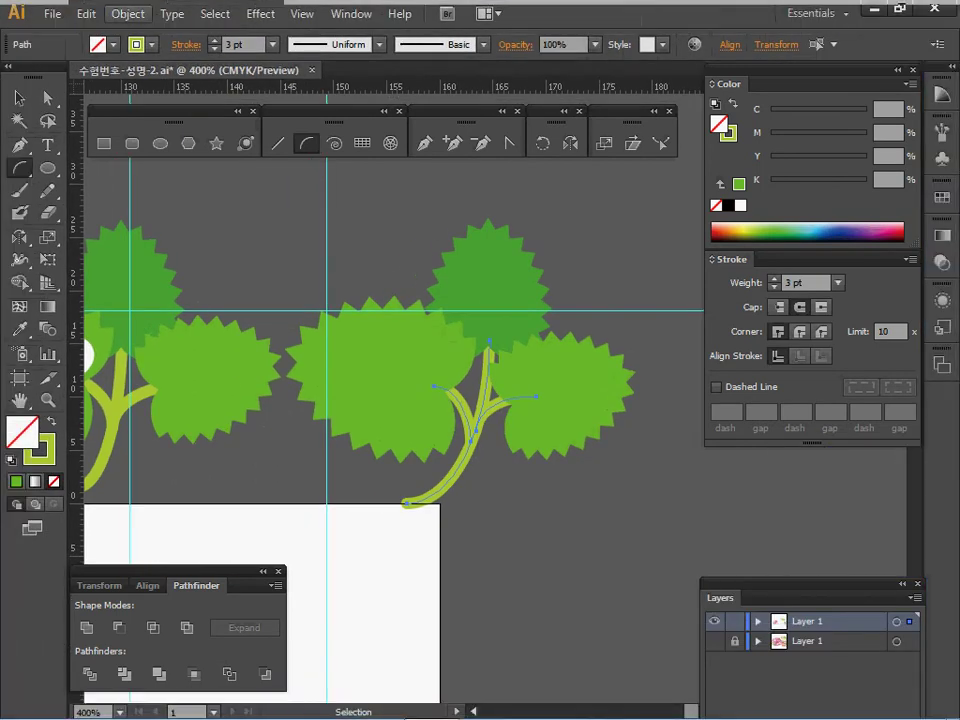
Step: Outline the strokes of the three stem arcs and unite them into one shape
{"action": "left_click", "coordinate": [128, 14]}
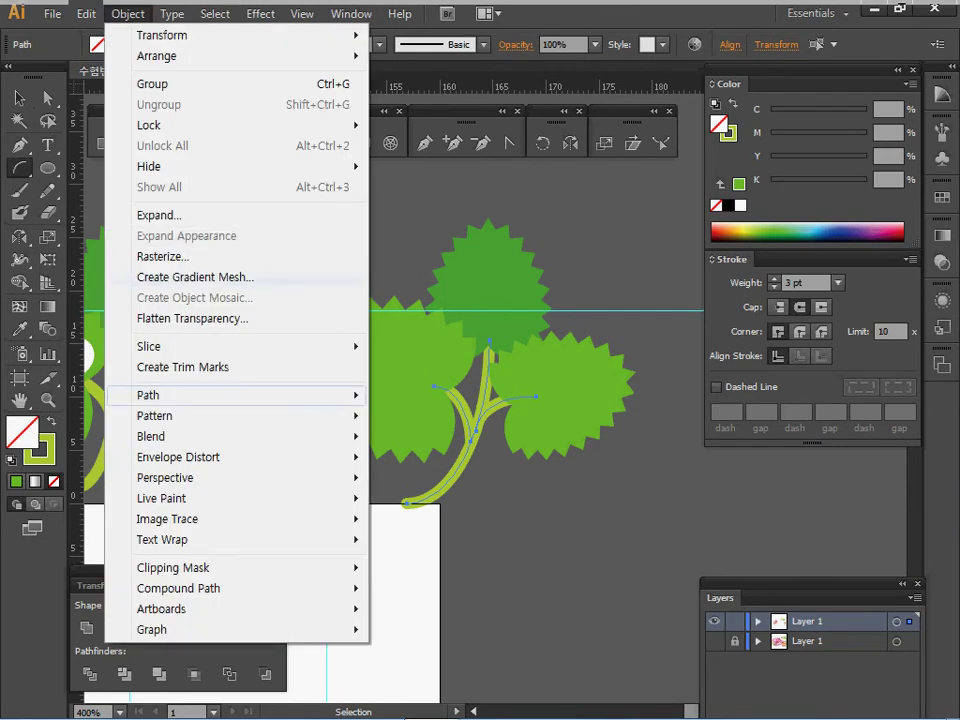
{"action": "mouse_move", "coordinate": [200, 395]}
{"action": "left_click", "coordinate": [432, 443]}
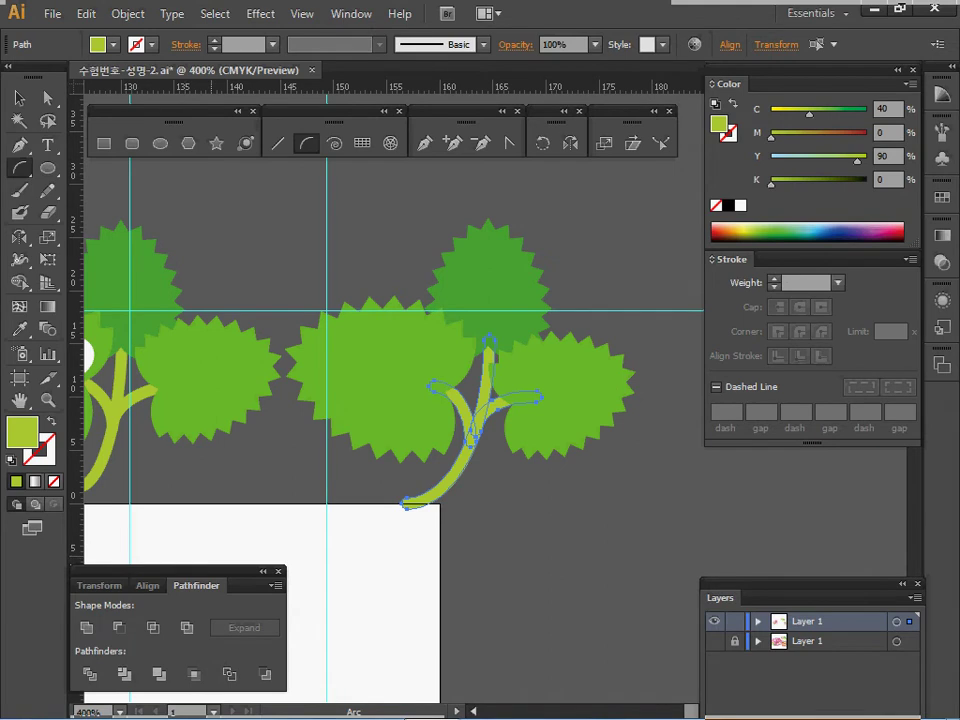
{"action": "left_click", "coordinate": [87, 627]}
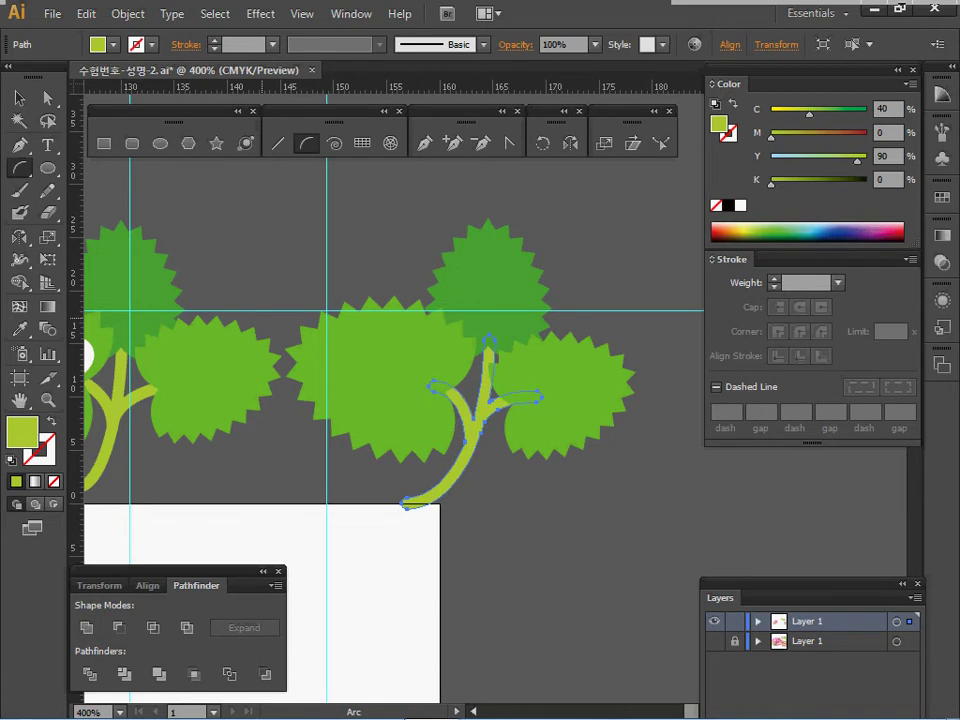
Step: Nudge the right light green leaf slightly up and outward from the stem, and deselect it
{"action": "left_click", "coordinate": [274, 237], "text": "ctrl"}
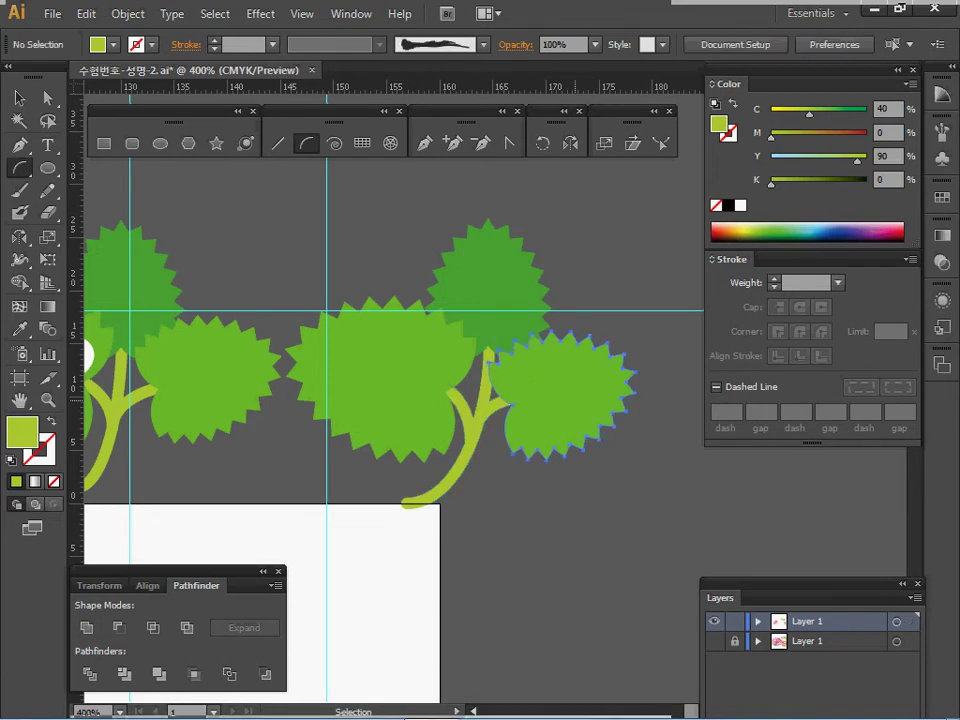
{"action": "left_click_drag", "start_coordinate": [571, 405], "coordinate": [577, 401]}
{"action": "left_click", "coordinate": [290, 450], "text": "ctrl"}
Step: Pick up the white fill with no stroke from a petal of the sample flower, leaving nothing selected
{"action": "left_click_drag", "start_coordinate": [215, 388], "coordinate": [432, 394]}
{"action": "left_click", "coordinate": [300, 404], "text": "ctrl"}
{"action": "left_click_drag", "start_coordinate": [497, 361], "coordinate": [257, 428]}
{"action": "left_click", "coordinate": [187, 355], "text": "ctrl"}
{"action": "left_click", "coordinate": [187, 249], "text": "ctrl"}
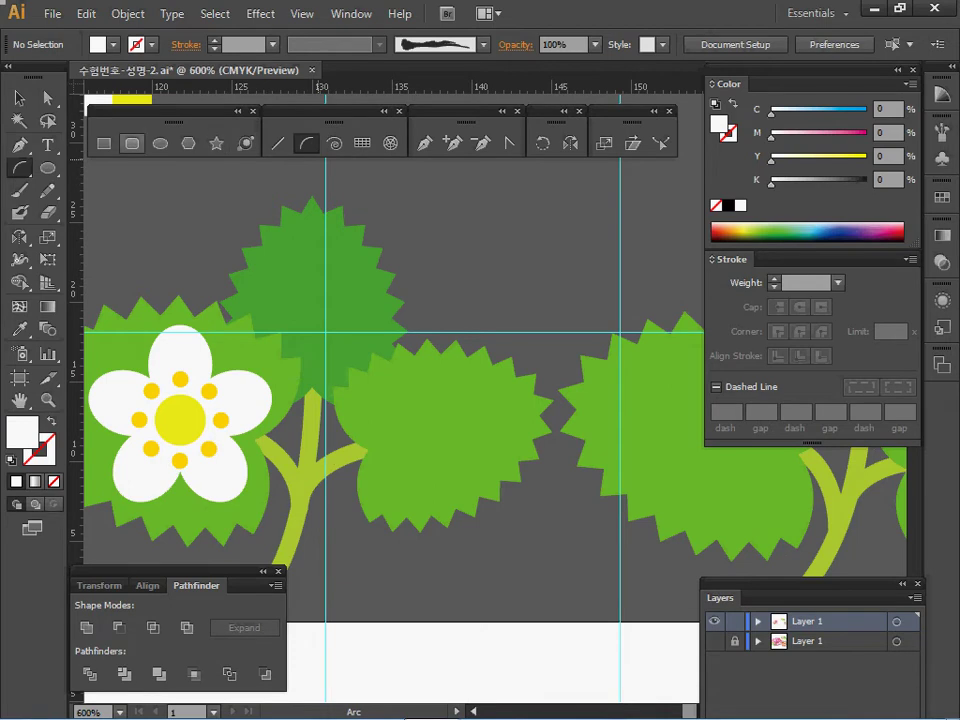
Step: Create a white ellipse 4 mm wide and 5 mm high and place it on the upper part of the large light green leaf
{"action": "left_click", "coordinate": [131, 143]}
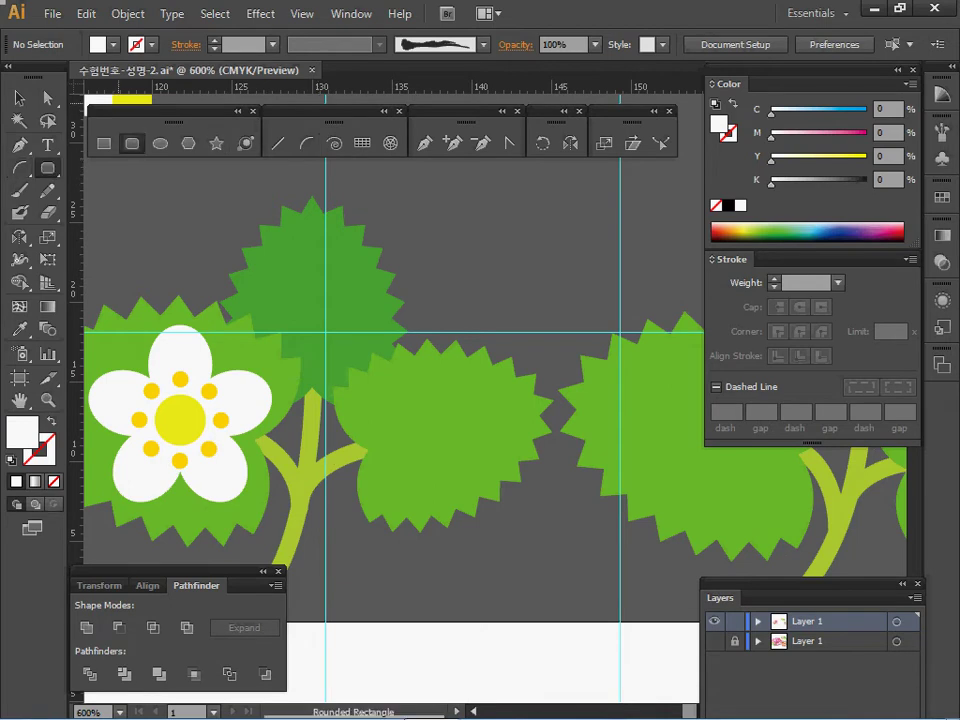
{"action": "left_click", "coordinate": [160, 143]}
{"action": "left_click_drag", "start_coordinate": [679, 412], "coordinate": [490, 352]}
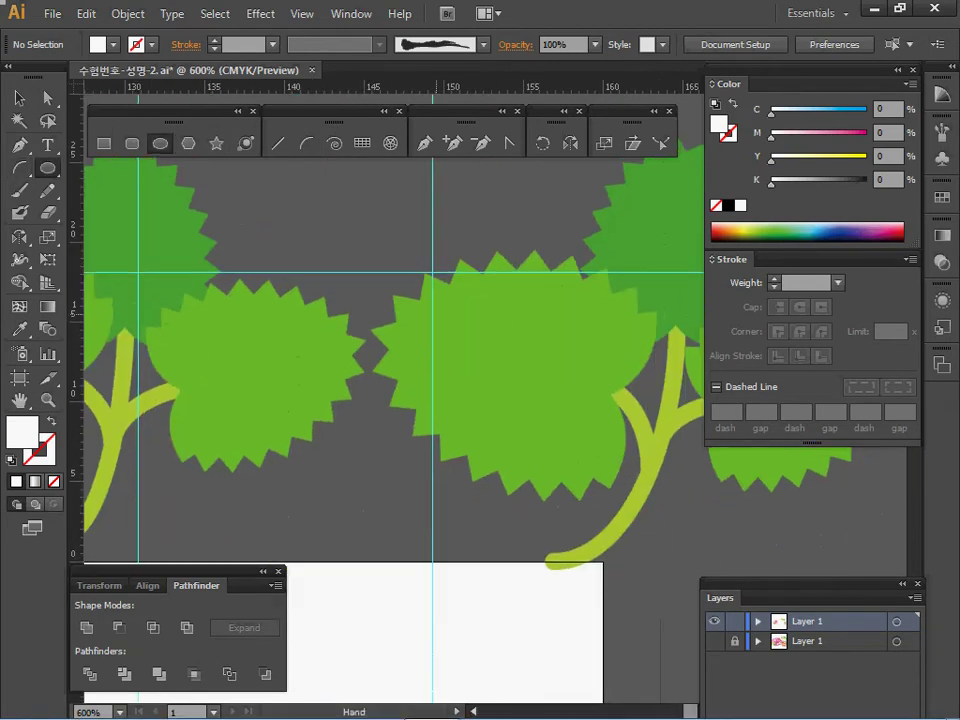
{"action": "left_click", "coordinate": [490, 352], "text": "ctrl"}
{"action": "left_click_drag", "start_coordinate": [557, 384], "coordinate": [473, 350]}
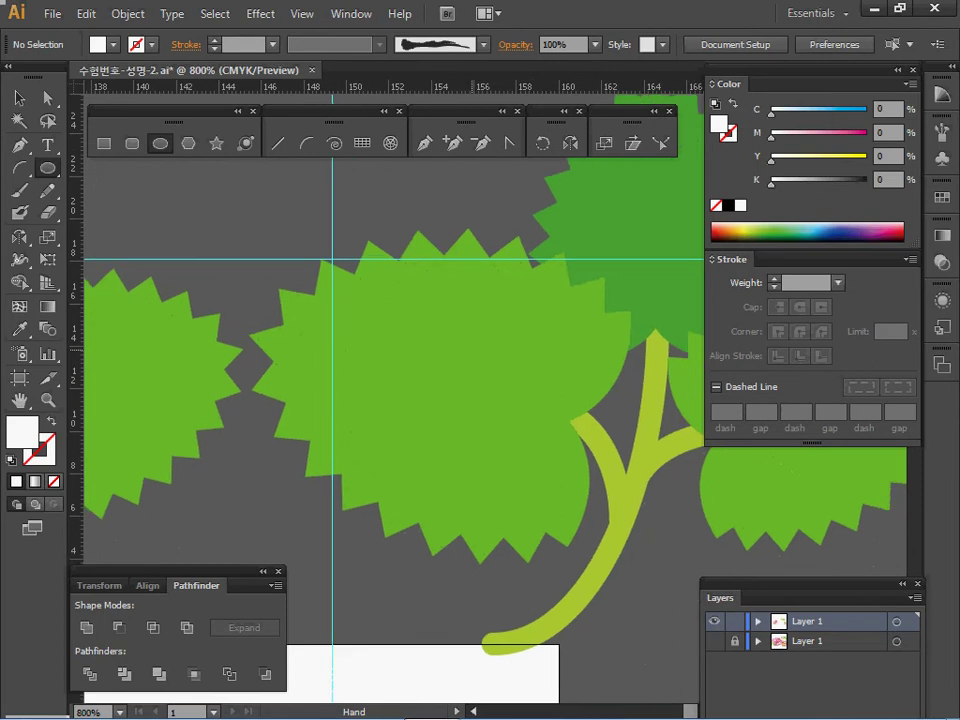
{"action": "key", "text": "space"}
{"action": "left_click", "coordinate": [332, 259]}
{"action": "type", "text": "4"}
{"action": "key", "text": "Tab"}
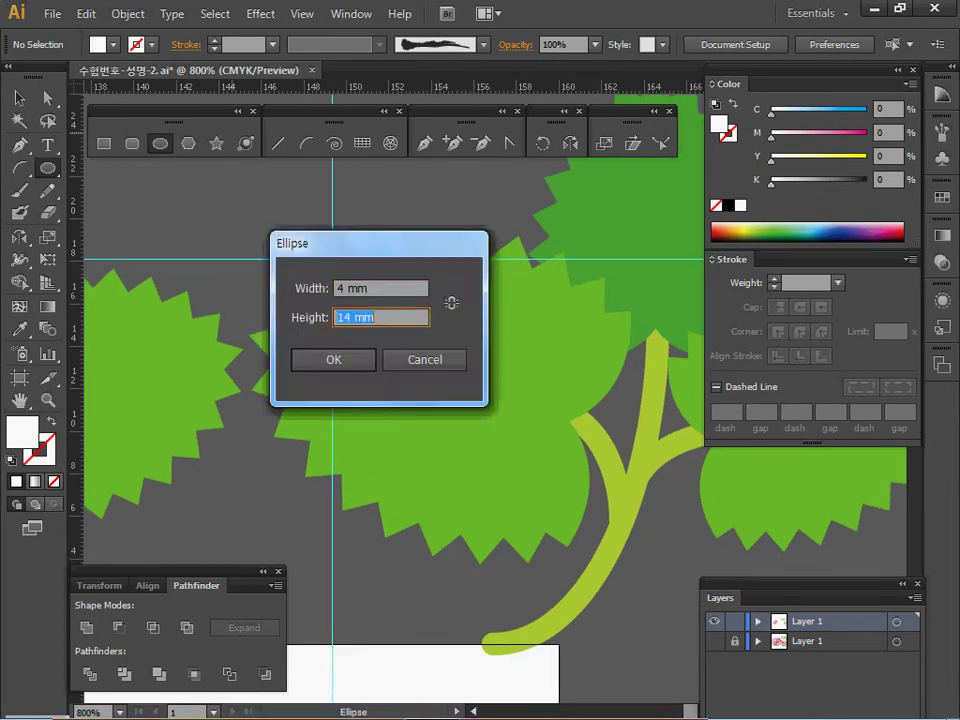
{"action": "type", "text": "5"}
{"action": "key", "text": "Return"}
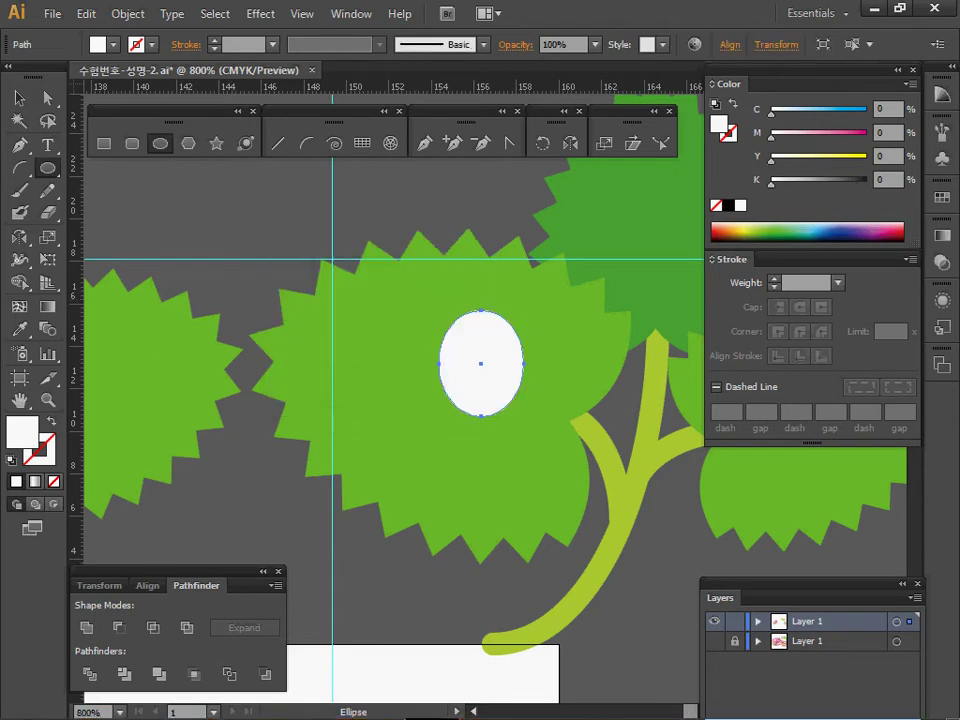
{"action": "left_click_drag", "start_coordinate": [491, 364], "coordinate": [433, 318]}
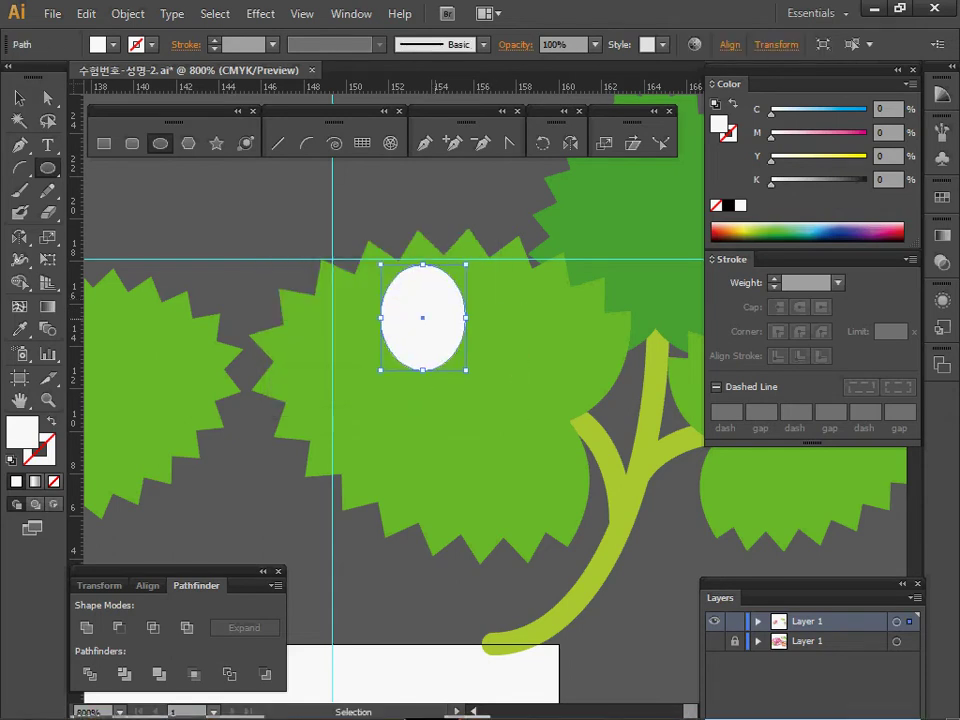
Step: Create a 3.2 mm circle below the white ellipse for the flower's center
{"action": "left_click", "coordinate": [160, 143]}
{"action": "key", "text": "alt"}
{"action": "left_click", "coordinate": [422, 318], "text": "alt"}
{"action": "type", "text": "3.2"}
{"action": "key", "text": "Tab"}
{"action": "type", "text": "3"}
{"action": "key", "text": "Return"}
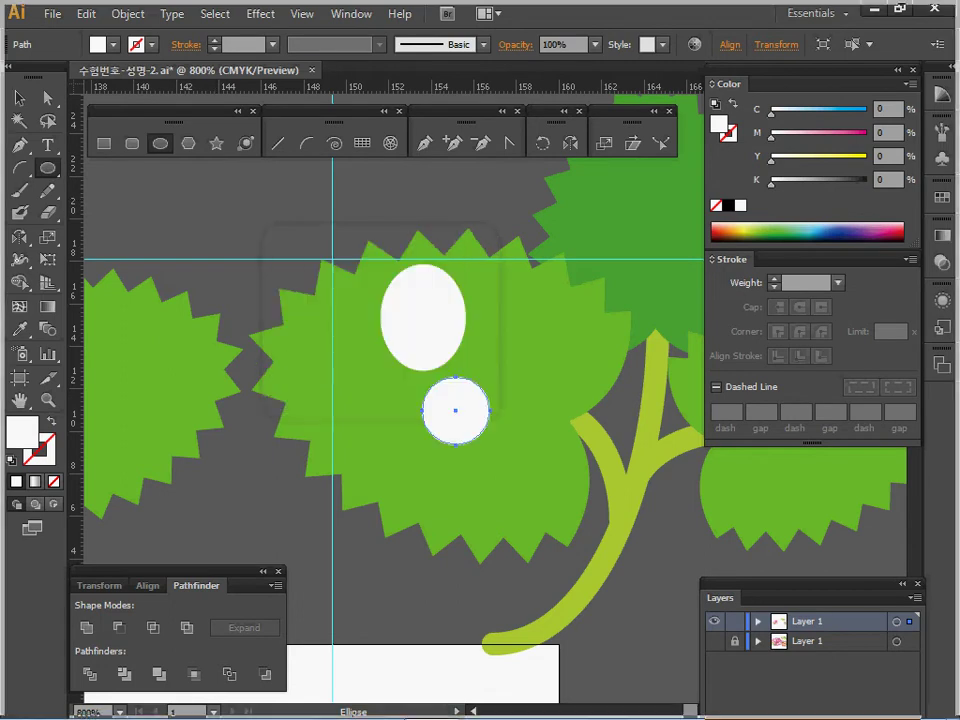
Step: Fill the small circle with the yellow from the center of the sample flower
{"action": "left_click", "coordinate": [421, 436], "text": "ctrl+alt"}
{"action": "left_click_drag", "start_coordinate": [421, 436], "coordinate": [628, 458]}
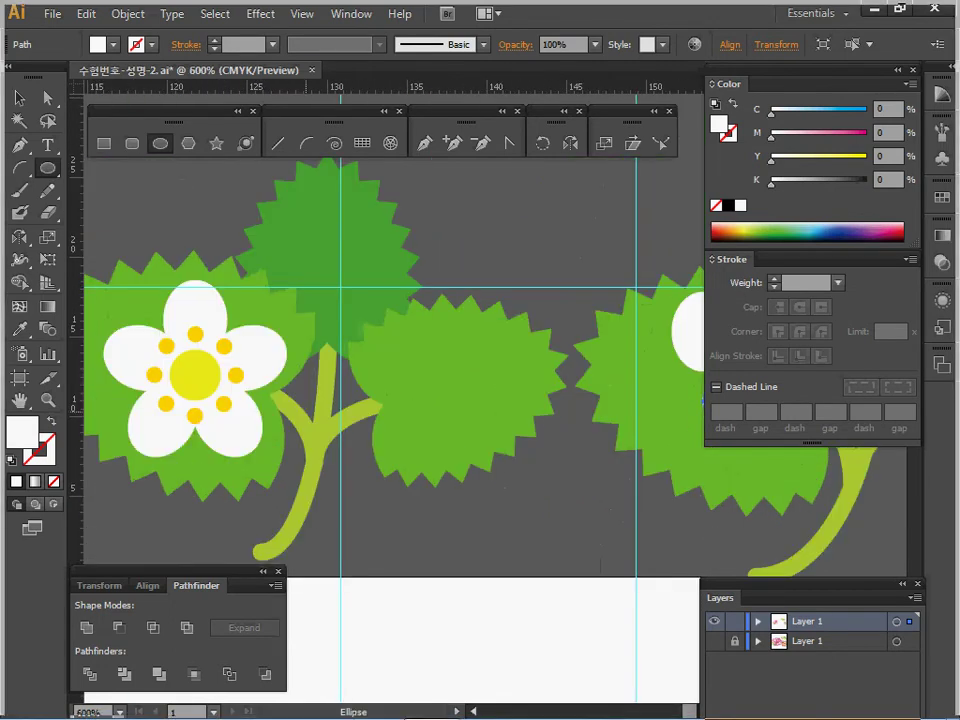
{"action": "key", "text": "i"}
{"action": "left_click", "coordinate": [208, 373]}
{"action": "left_click_drag", "start_coordinate": [600, 395], "coordinate": [518, 395]}
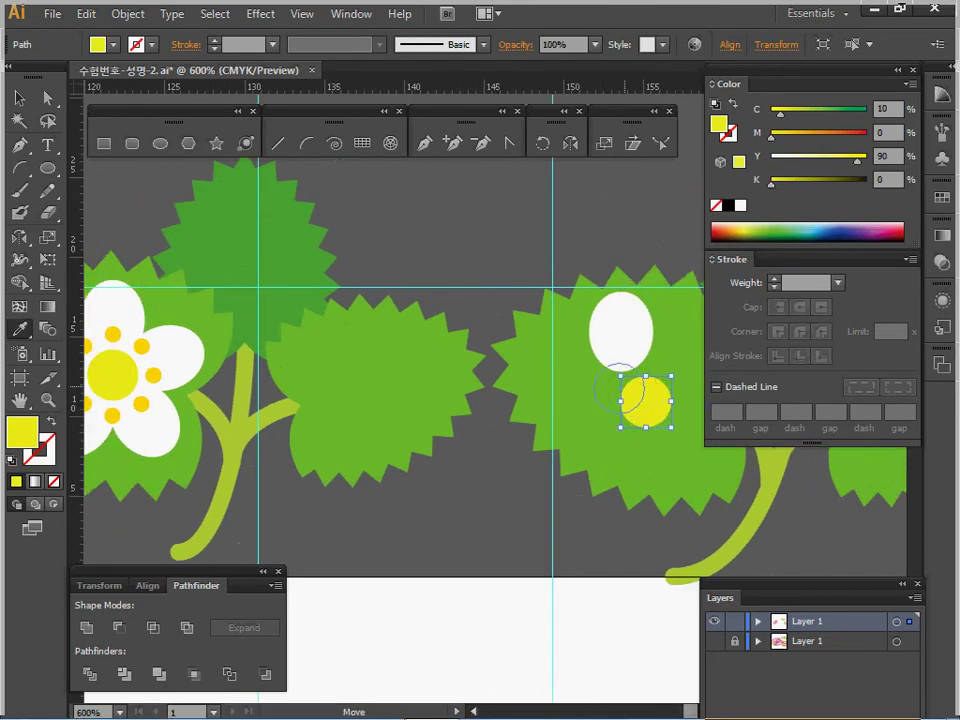
Step: Center the yellow circle horizontally under the white petal, slightly overlapping the petal's lower end
{"action": "left_click_drag", "start_coordinate": [645, 401], "coordinate": [621, 383]}
{"action": "left_click", "coordinate": [621, 325], "text": "shift"}
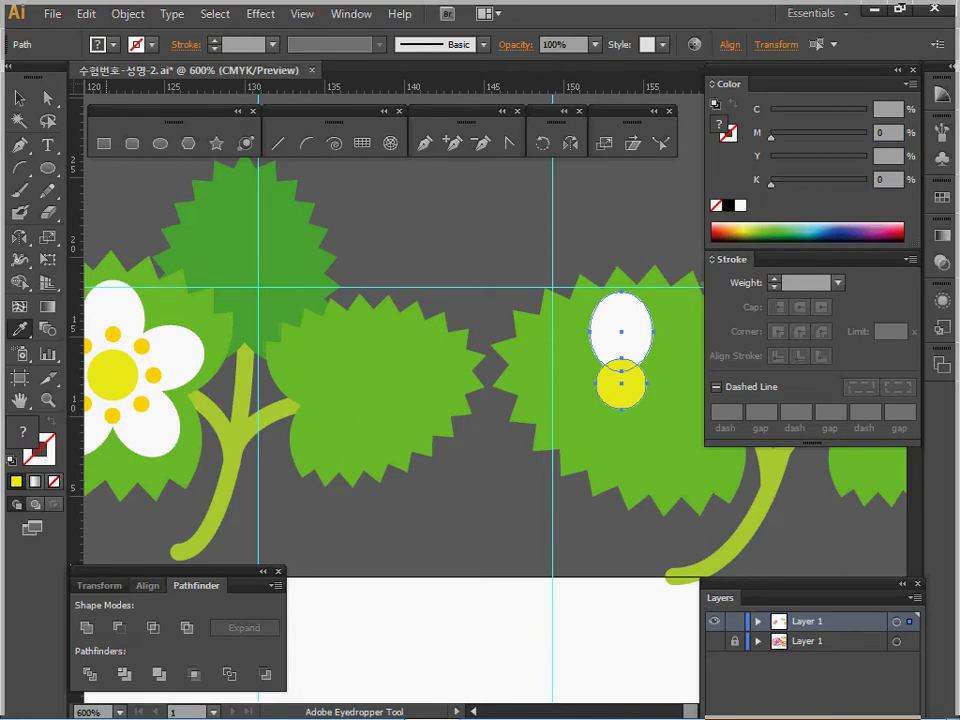
{"action": "left_click", "coordinate": [148, 586]}
{"action": "left_click", "coordinate": [120, 628]}
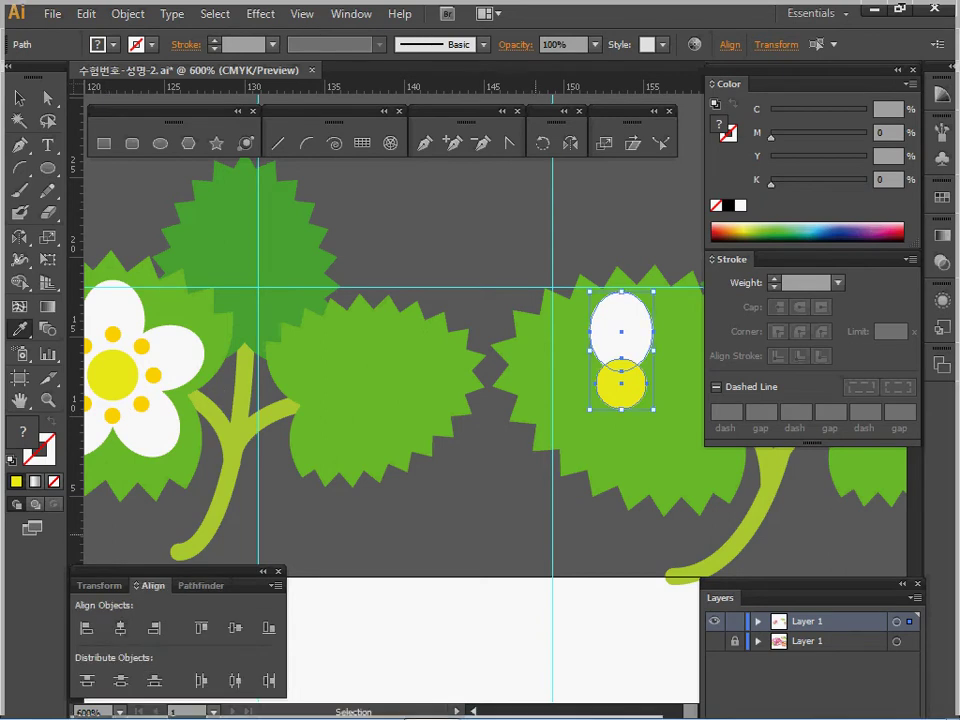
{"action": "left_click", "coordinate": [535, 535], "text": "ctrl"}
{"action": "left_click", "coordinate": [634, 377], "text": "ctrl"}
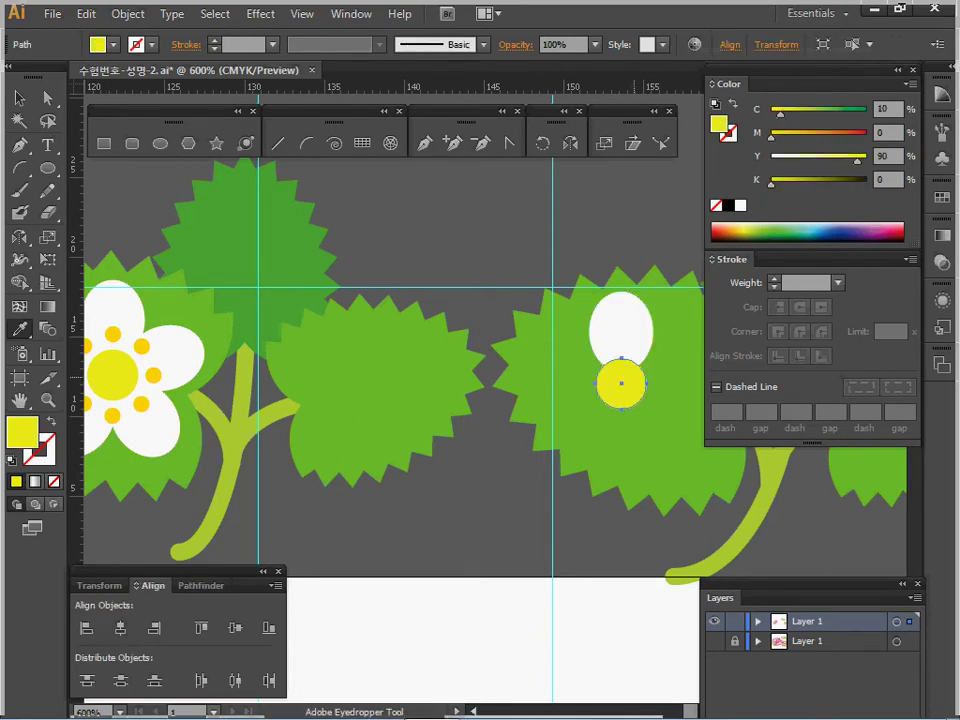
{"action": "key", "text": "Down"}
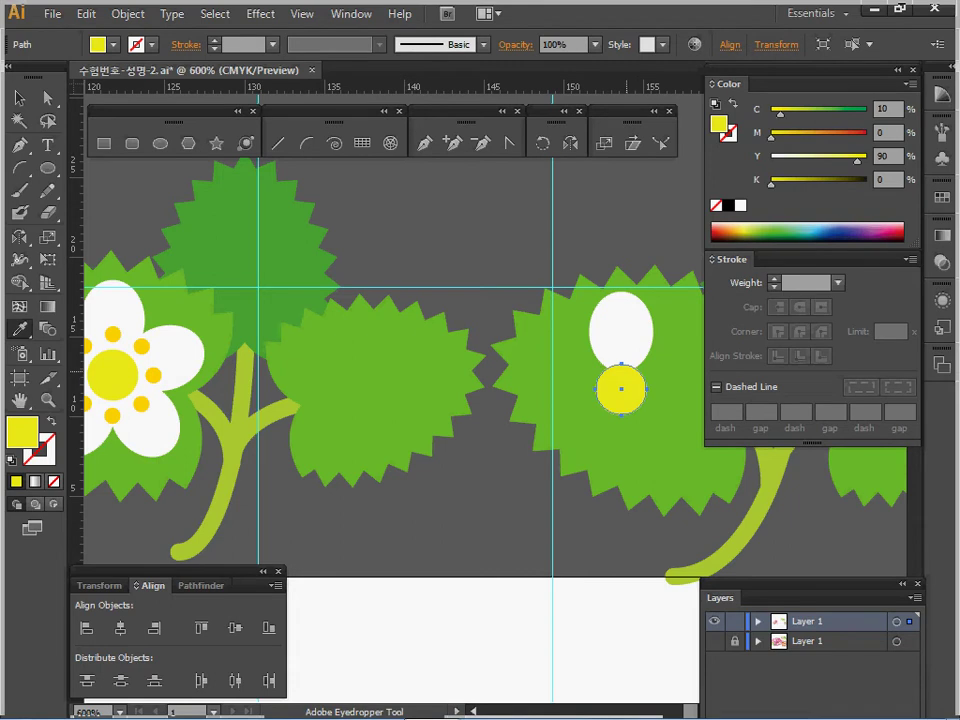
Step: Select the white petal and switch the document to outline view
{"action": "left_click", "coordinate": [628, 331], "text": "ctrl"}
{"action": "key", "text": "z"}
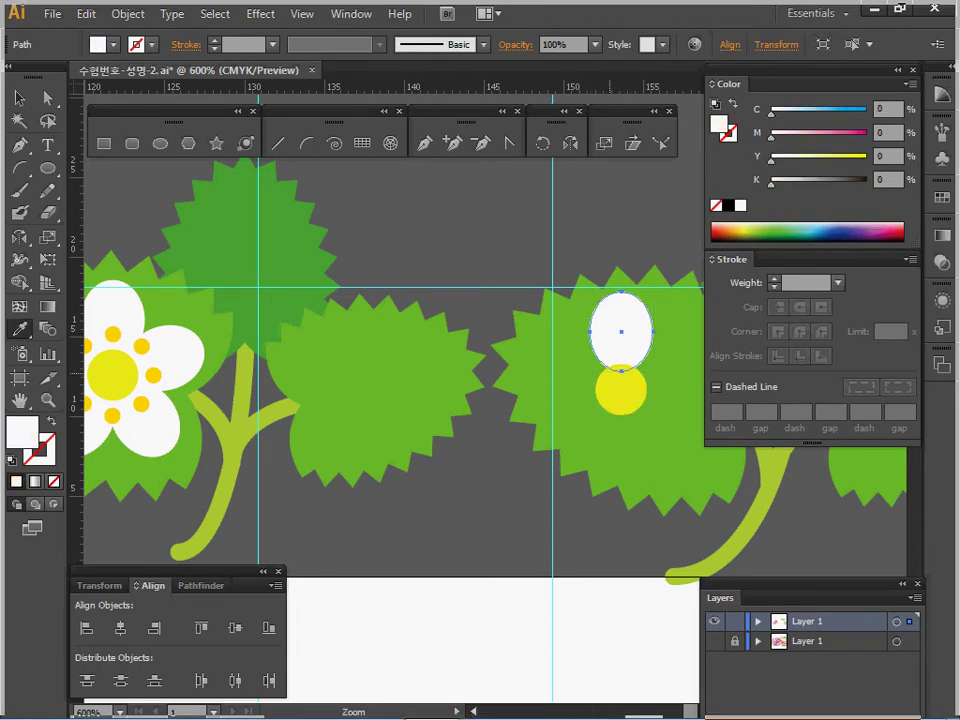
{"action": "left_click", "coordinate": [617, 367], "text": "ctrl"}
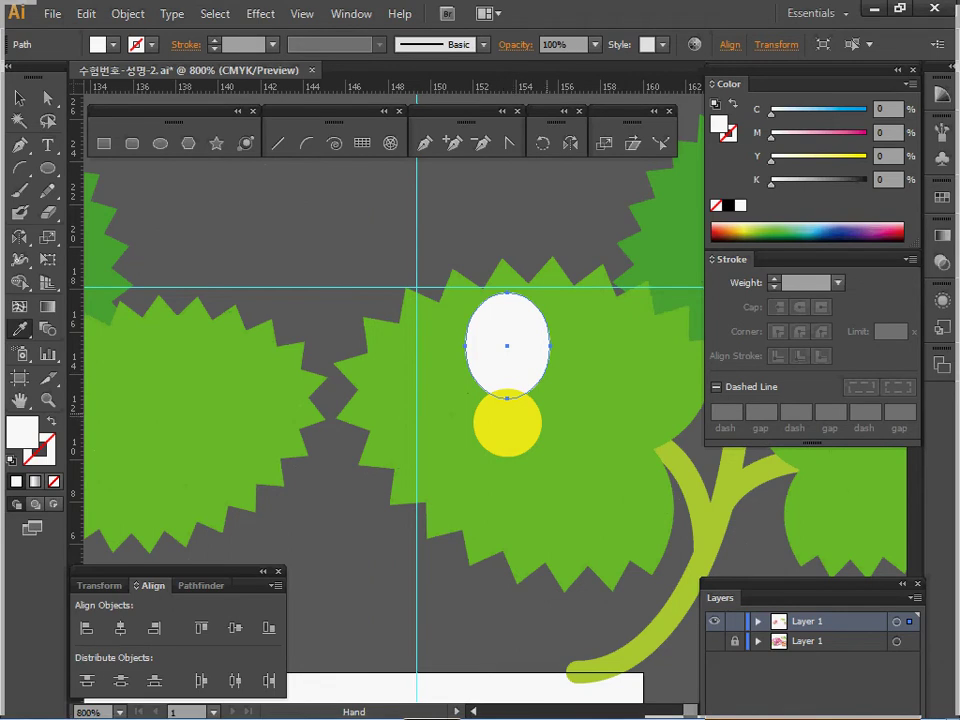
{"action": "left_click_drag", "start_coordinate": [517, 366], "coordinate": [478, 343]}
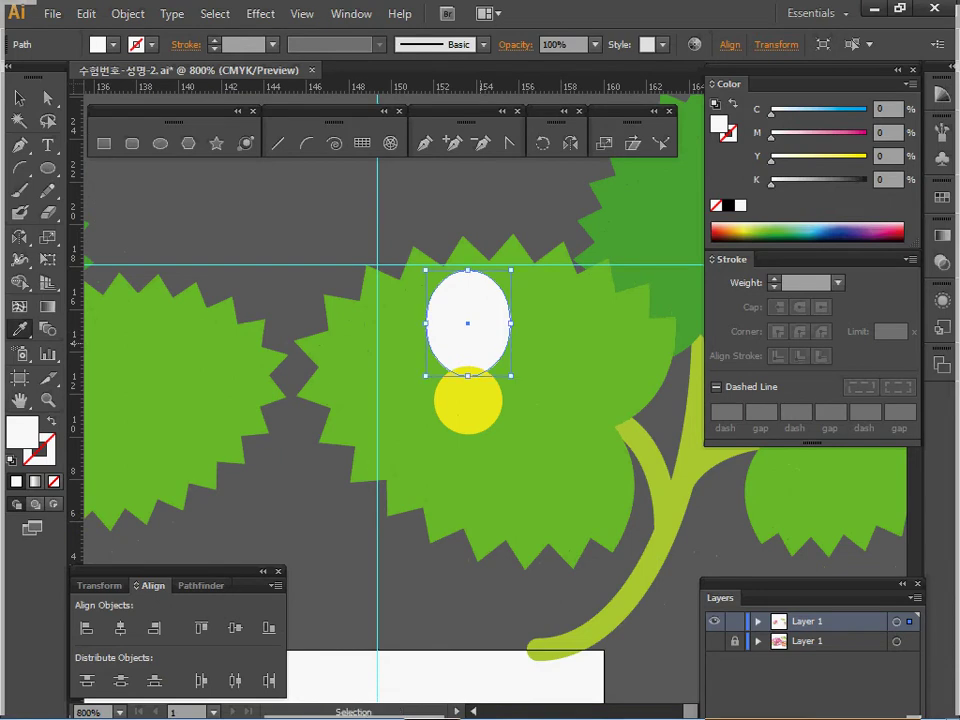
{"action": "key", "text": "ctrl+y"}
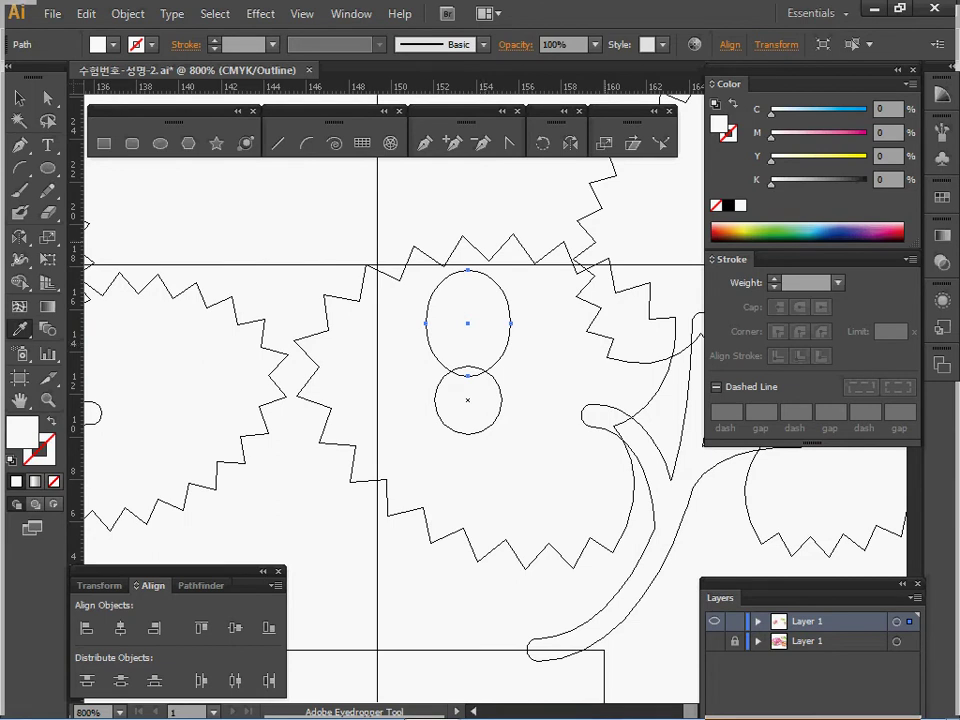
Step: Create a copy of the petal rotated 72° about the center of the small circle
{"action": "key", "text": "r"}
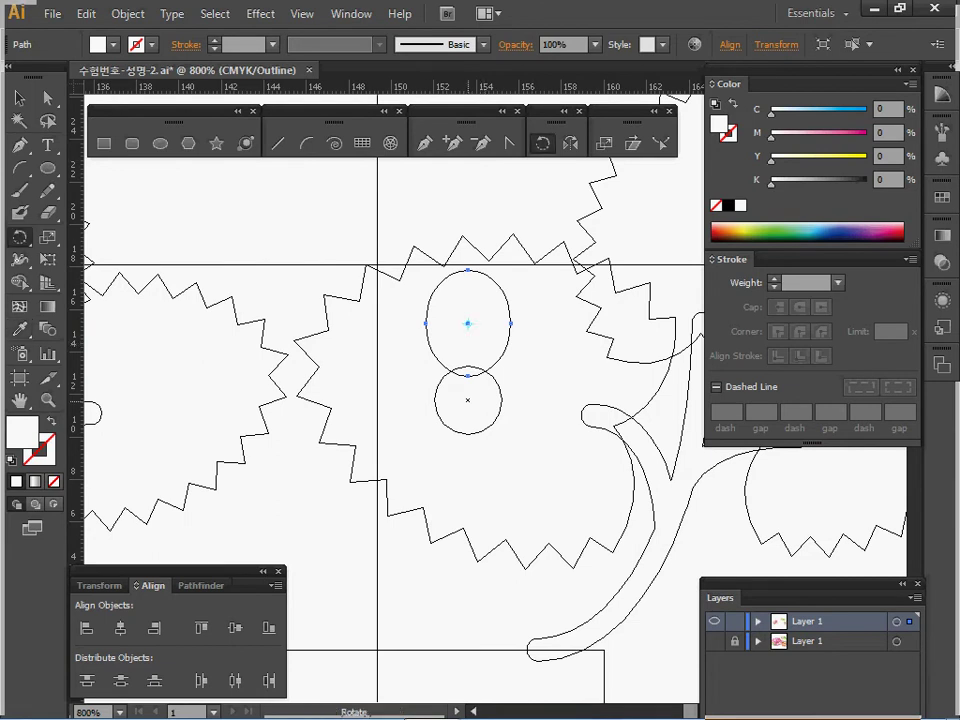
{"action": "left_click", "coordinate": [467, 399], "text": "alt"}
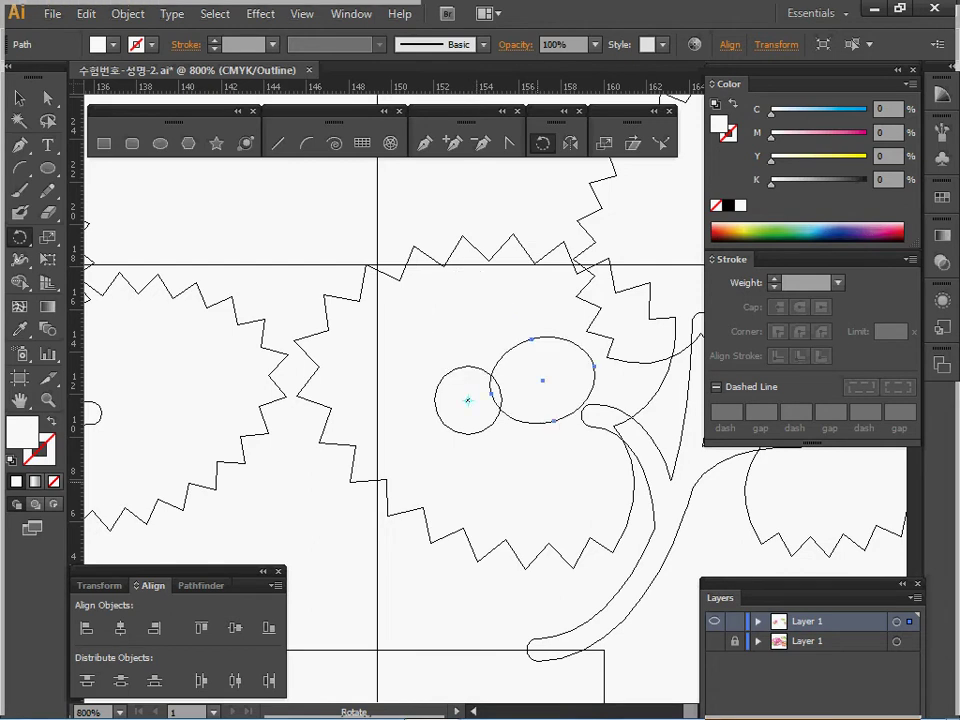
{"action": "type", "text": "72"}
{"action": "key", "text": "Tab"}
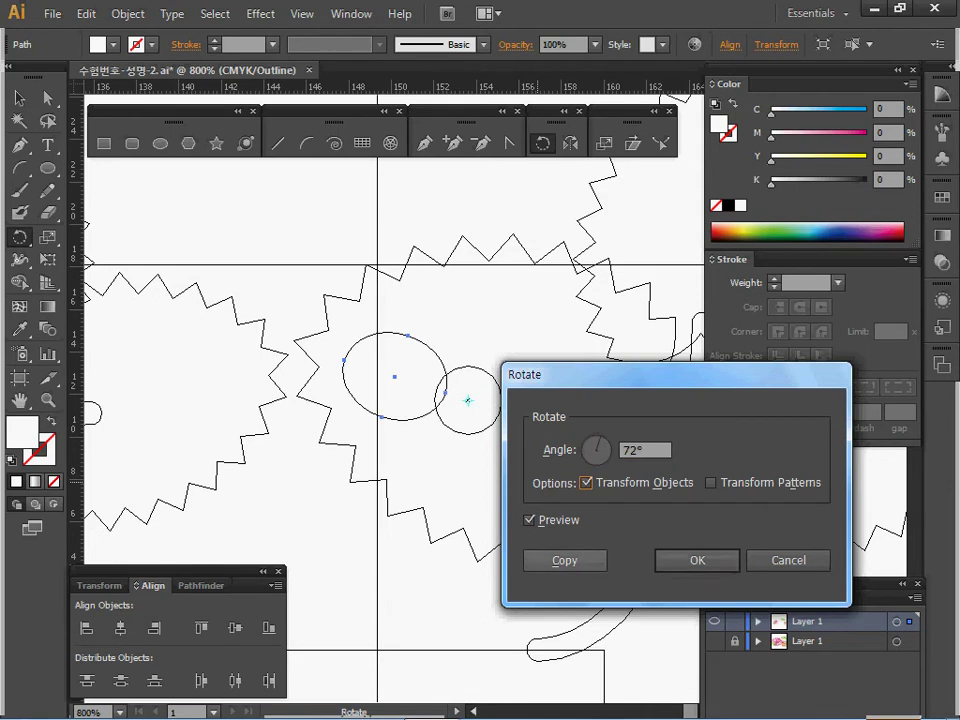
{"action": "left_click", "coordinate": [565, 560]}
{"action": "key", "text": "Return"}
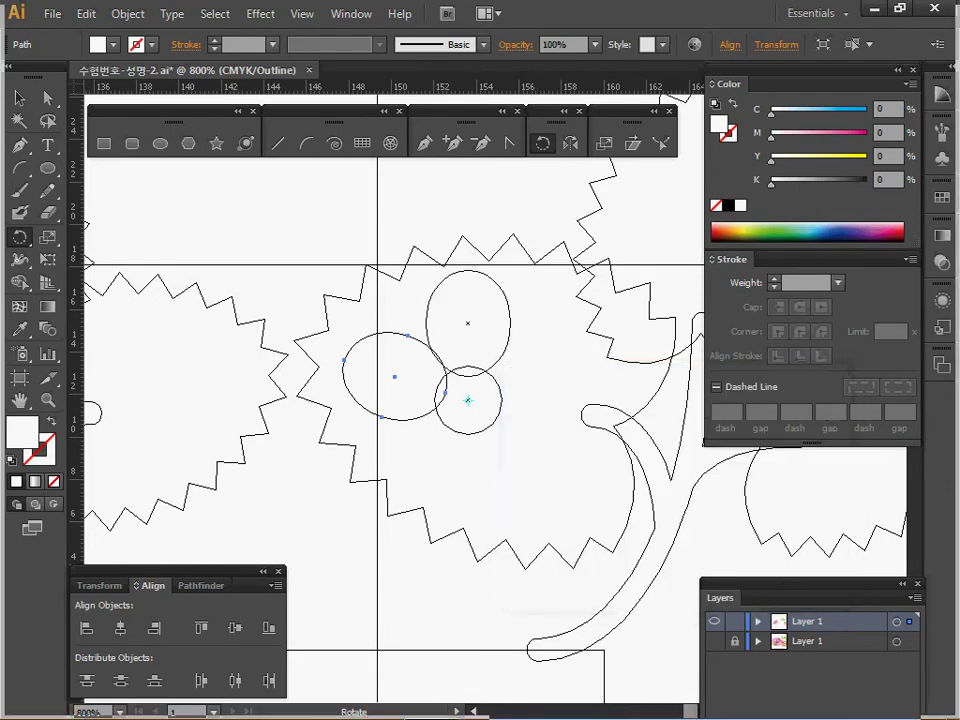
Step: Repeat the rotated copy three more times to complete the ring of five petals
{"action": "key", "text": "ctrl+d"}
{"action": "key", "text": "ctrl+d"}
{"action": "key", "text": "ctrl+d"}
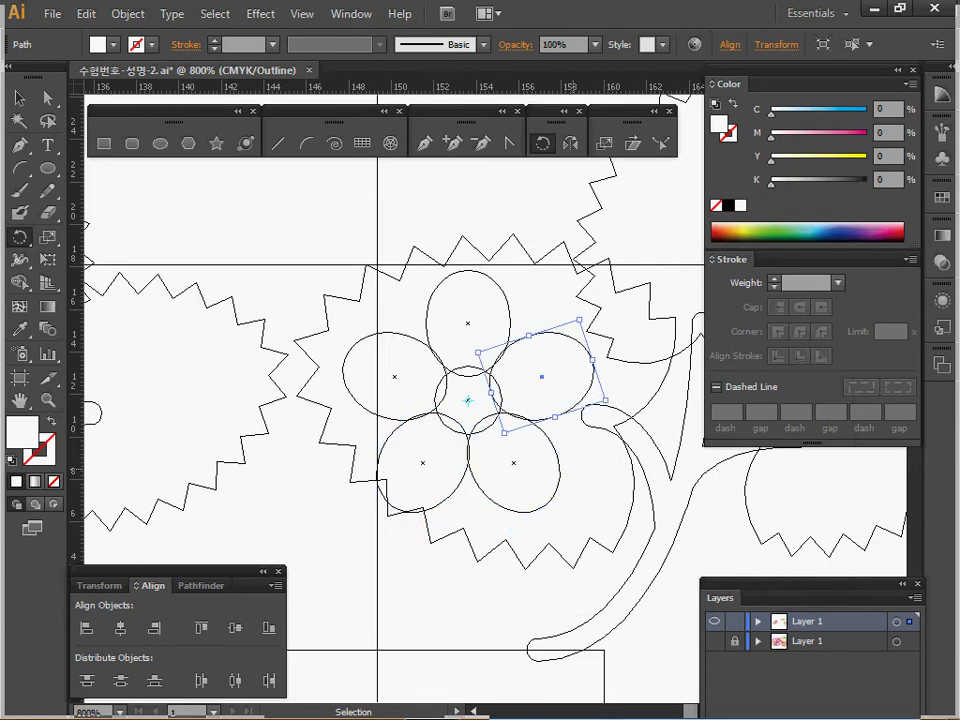
Step: Return to preview and undo the rotated petal copies along with the petal's last position change
{"action": "key", "text": "ctrl+y"}
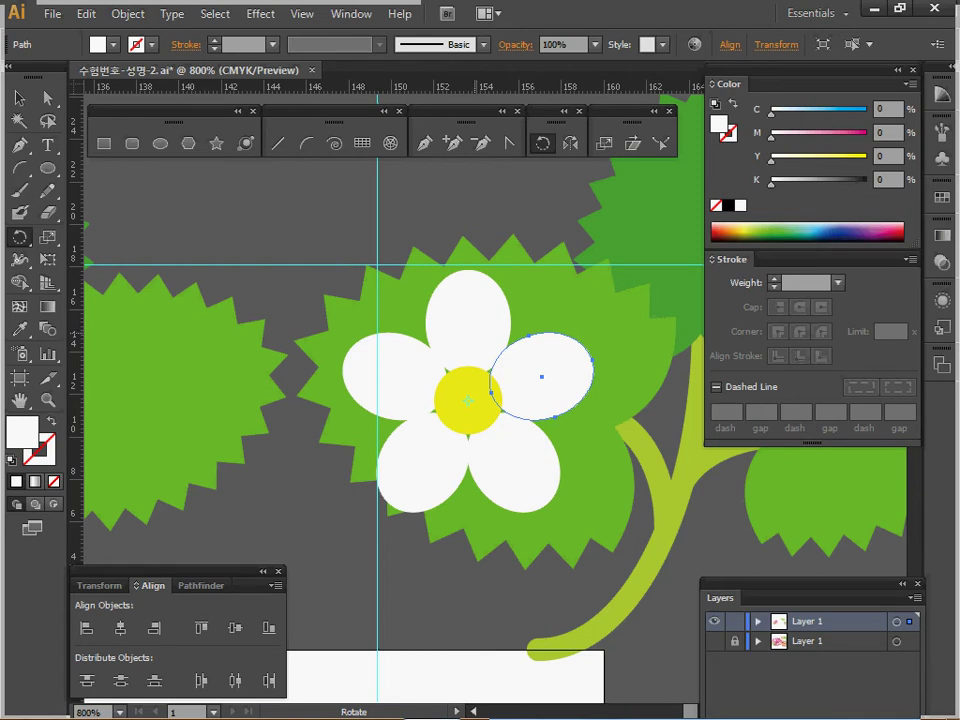
{"action": "key", "text": "ctrl+z"}
{"action": "key", "text": "ctrl+z"}
{"action": "key", "text": "ctrl+z"}
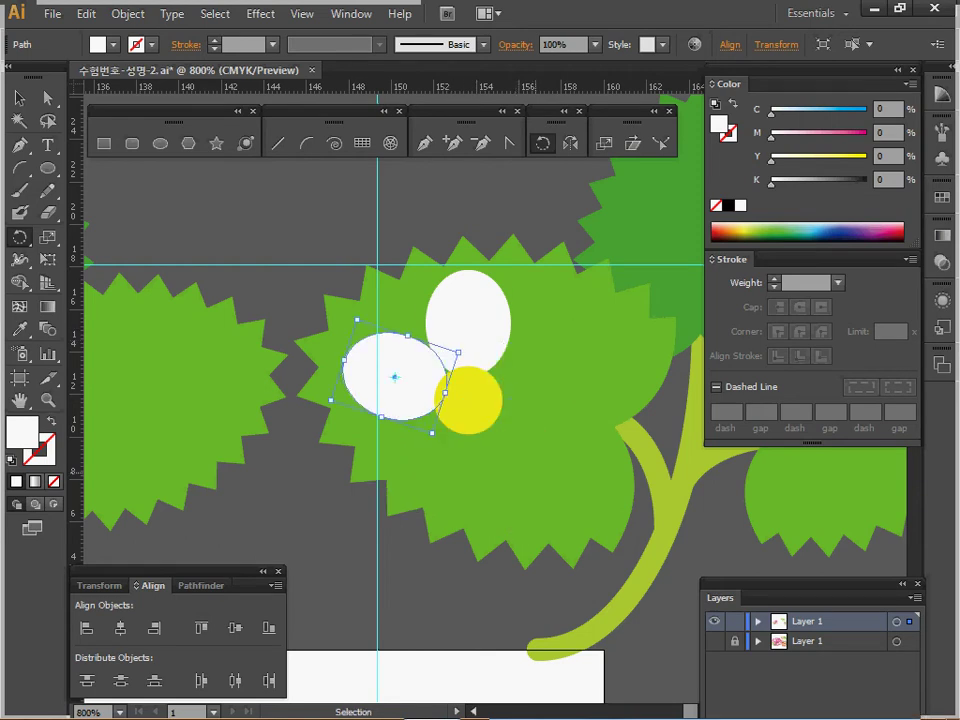
{"action": "key", "text": "ctrl+z"}
{"action": "key", "text": "ctrl+z"}
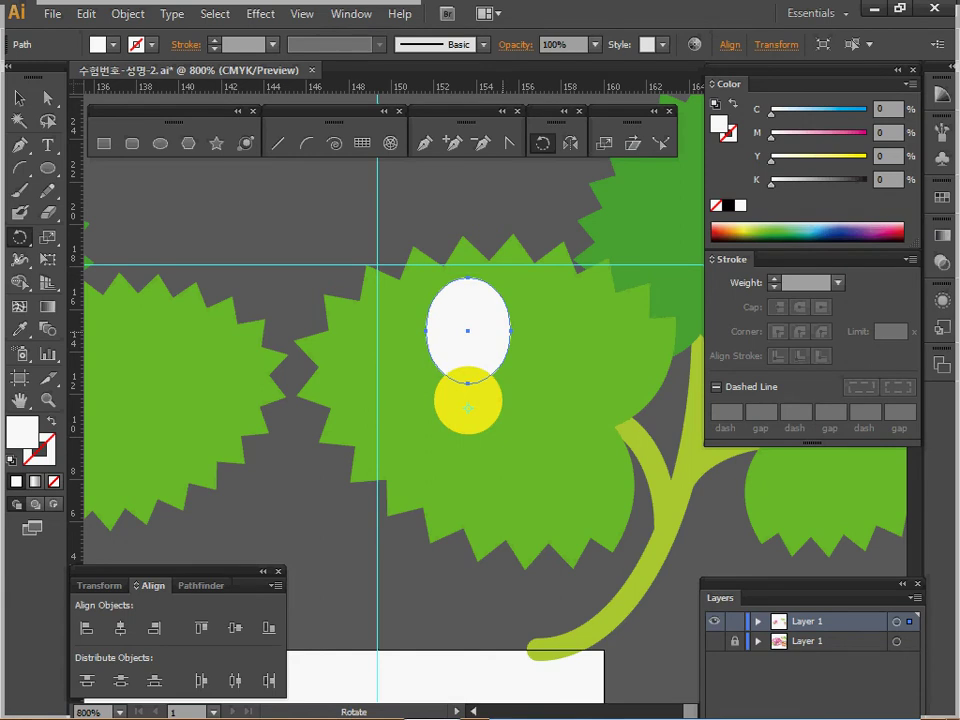
Step: In outline view, copy the petal in 72° rotations about the yellow circle's center until there are five petals, then return to preview
{"action": "key", "text": "ctrl+y"}
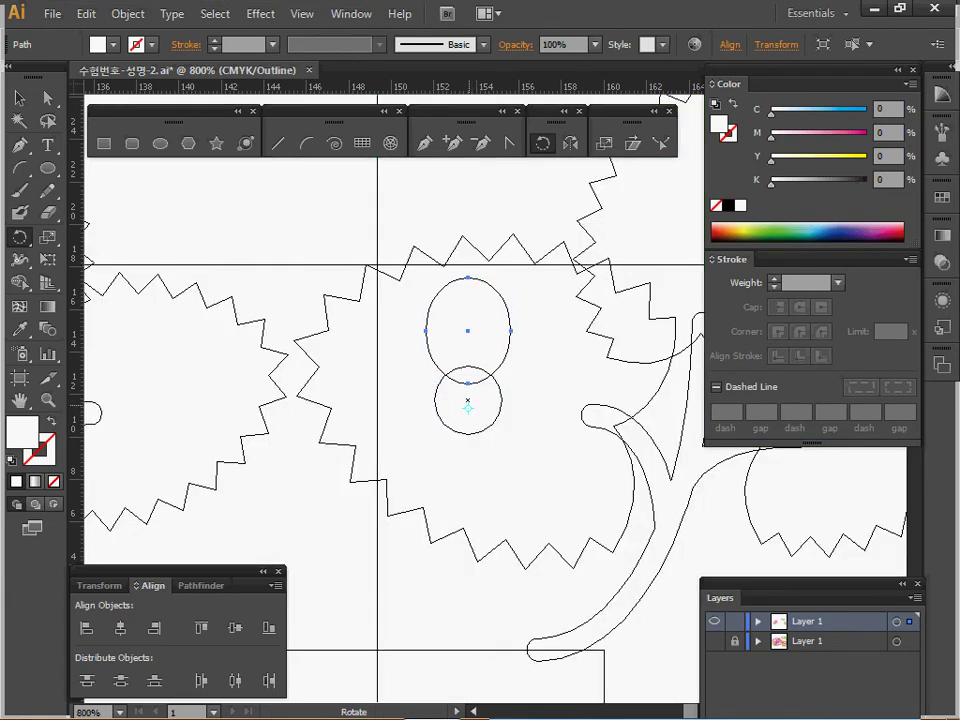
{"action": "left_click", "coordinate": [467, 400], "text": "alt"}
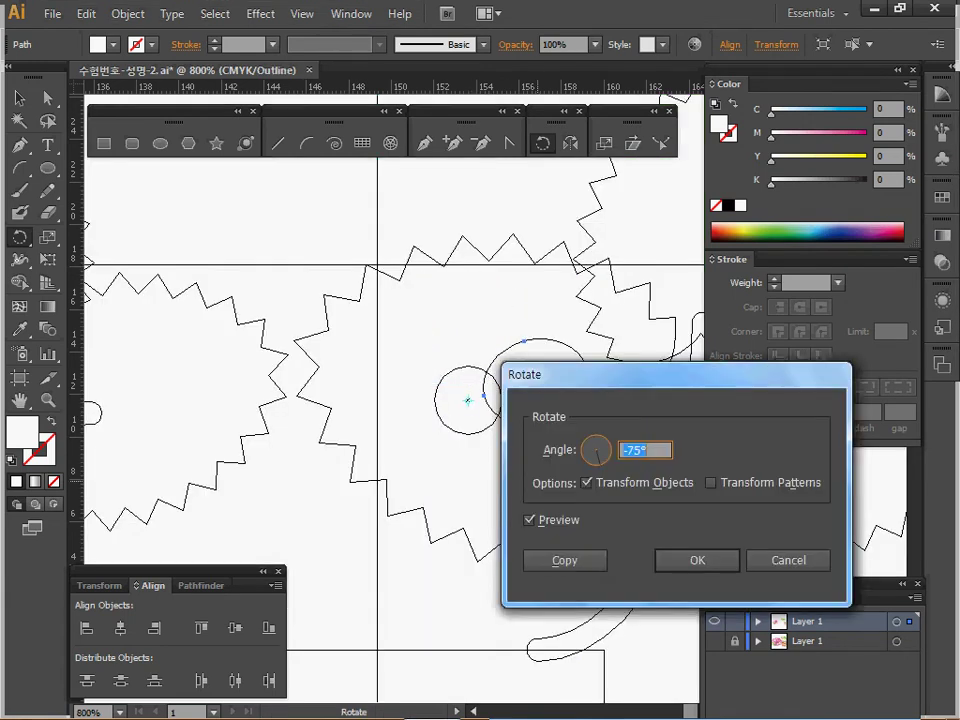
{"action": "type", "text": "72"}
{"action": "key", "text": "alt+c"}
{"action": "key", "text": "ctrl+d"}
{"action": "key", "text": "ctrl+d"}
{"action": "key", "text": "ctrl+d"}
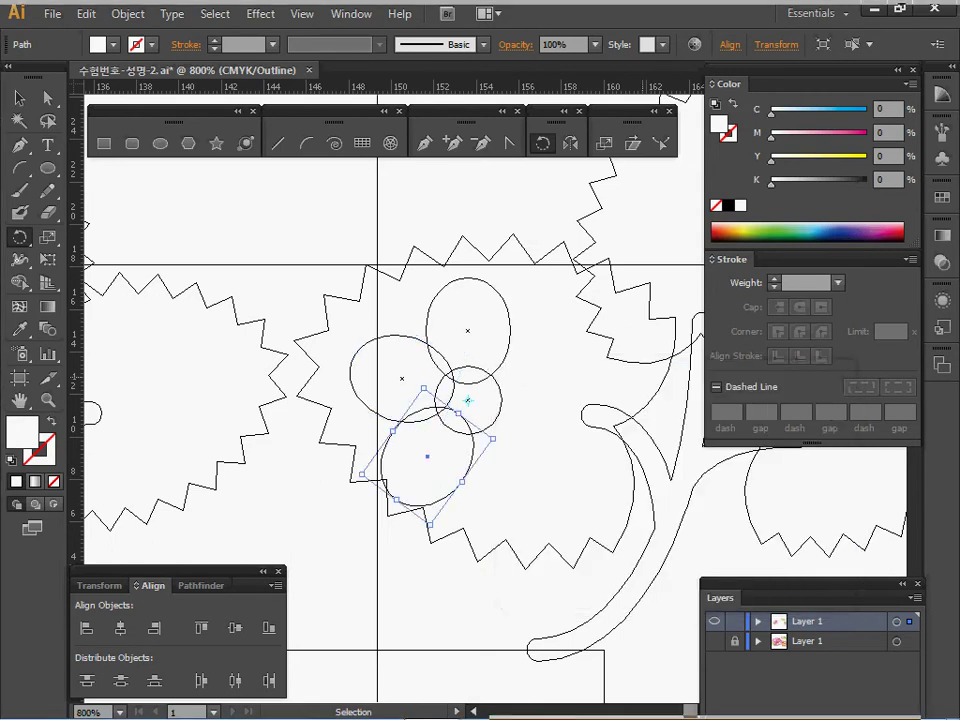
{"action": "key", "text": "ctrl+y"}
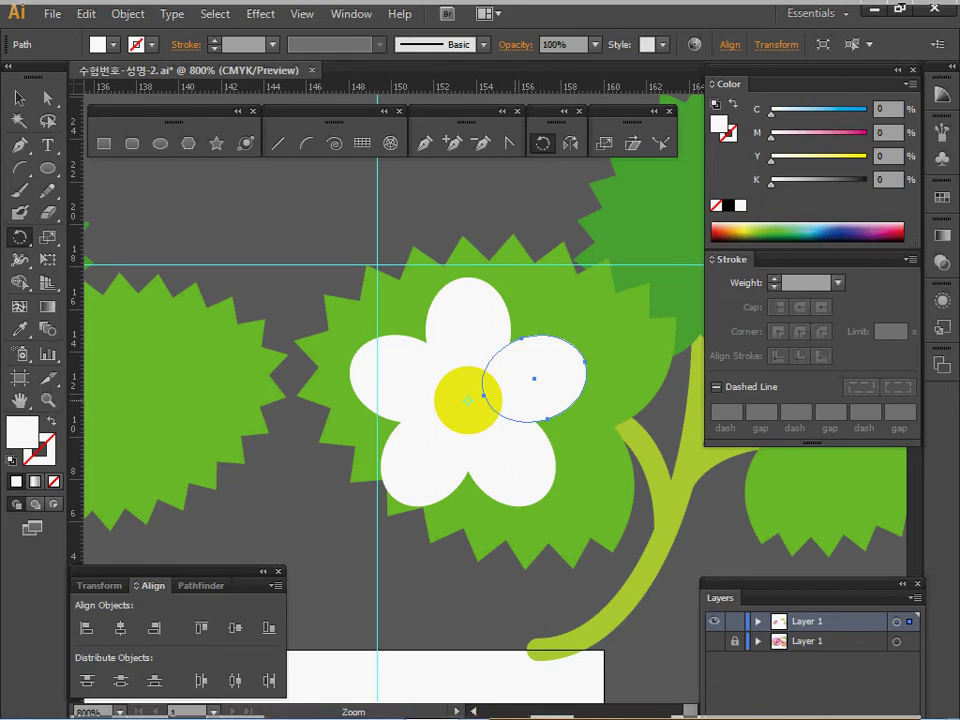
Step: Draw a small circle on the top petal, just above the yellow flower center
{"action": "key", "text": "ctrl+equal"}
{"action": "key", "text": "ctrl+equal"}
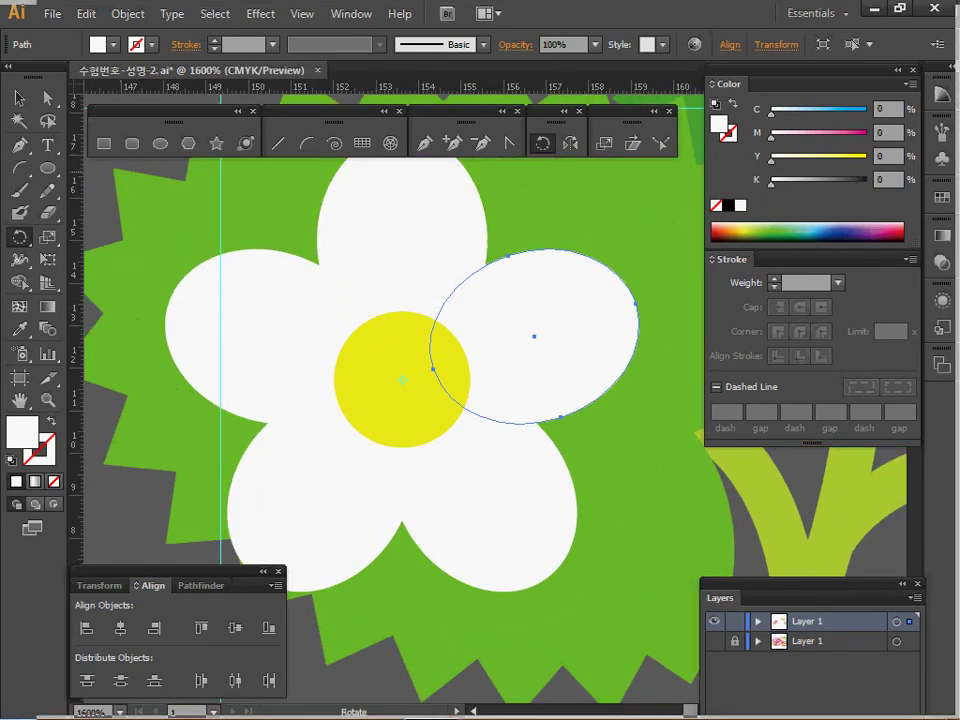
{"action": "key", "text": "l"}
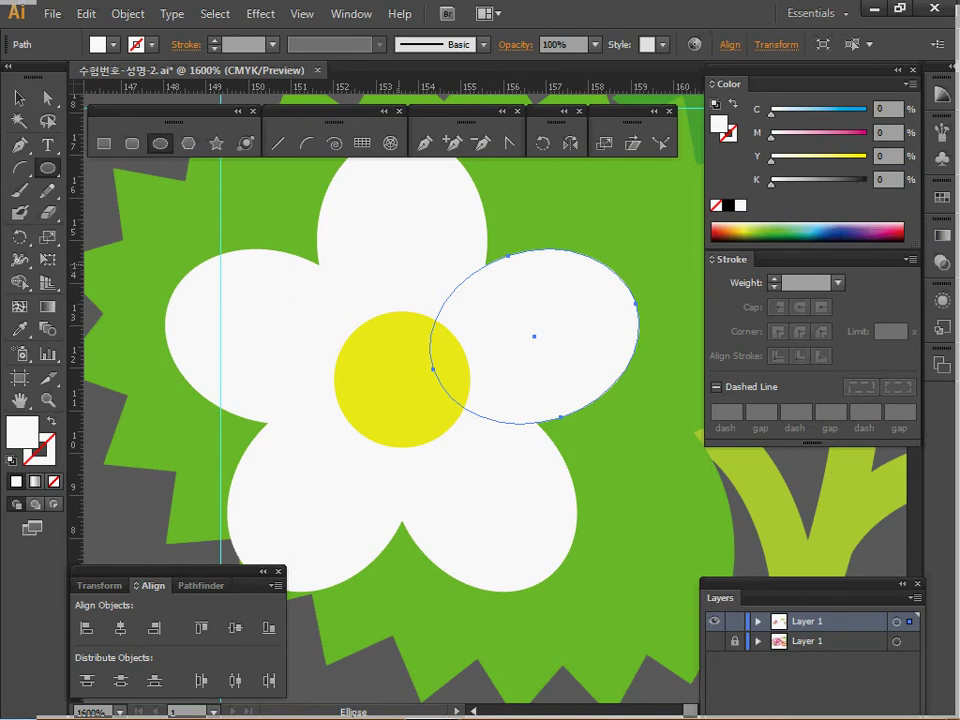
{"action": "left_click_drag", "start_coordinate": [401, 273], "coordinate": [413, 285]}
Step: Sample the orange-yellow fill (M 20, Y 100) from a small dot on the sample flower
{"action": "left_click", "coordinate": [428, 396], "text": "ctrl+alt"}
{"action": "left_click", "coordinate": [428, 396], "text": "ctrl+alt"}
{"action": "left_click", "coordinate": [428, 396], "text": "ctrl+alt"}
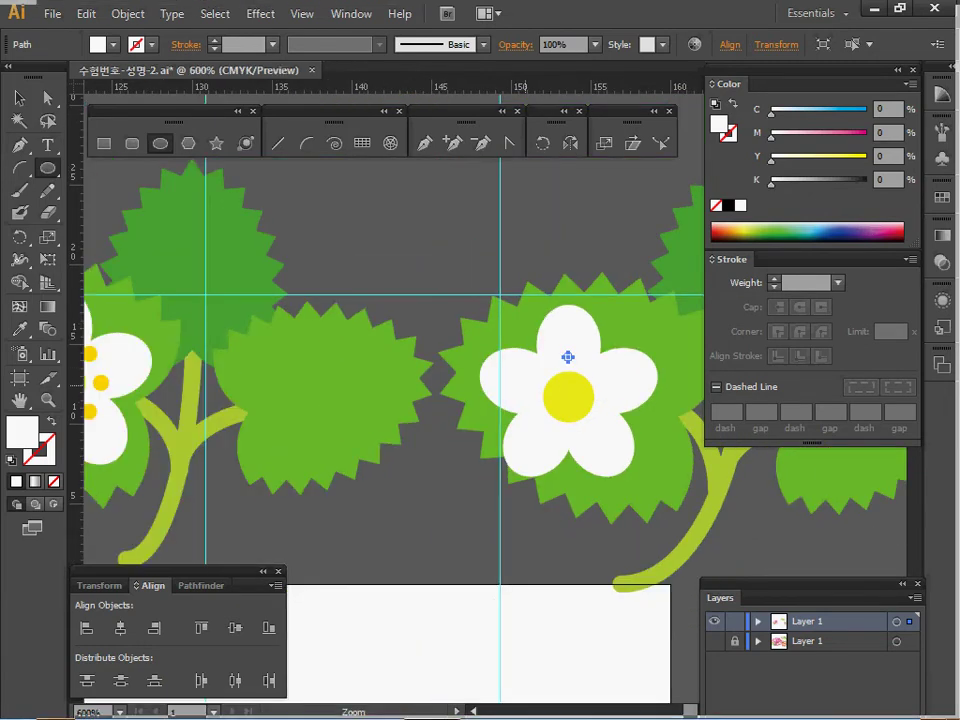
{"action": "key", "text": "ctrl+minus"}
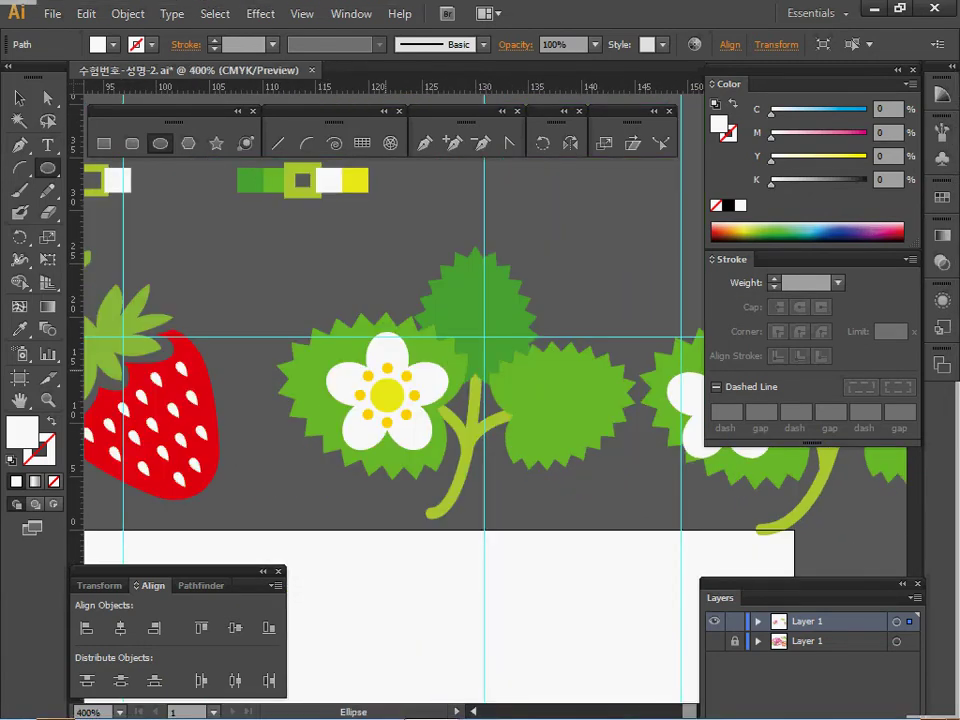
{"action": "key", "text": "i"}
{"action": "left_click", "coordinate": [387, 369]}
Step: Delete the small circle from the top petal
{"action": "left_click", "coordinate": [602, 432], "text": "ctrl"}
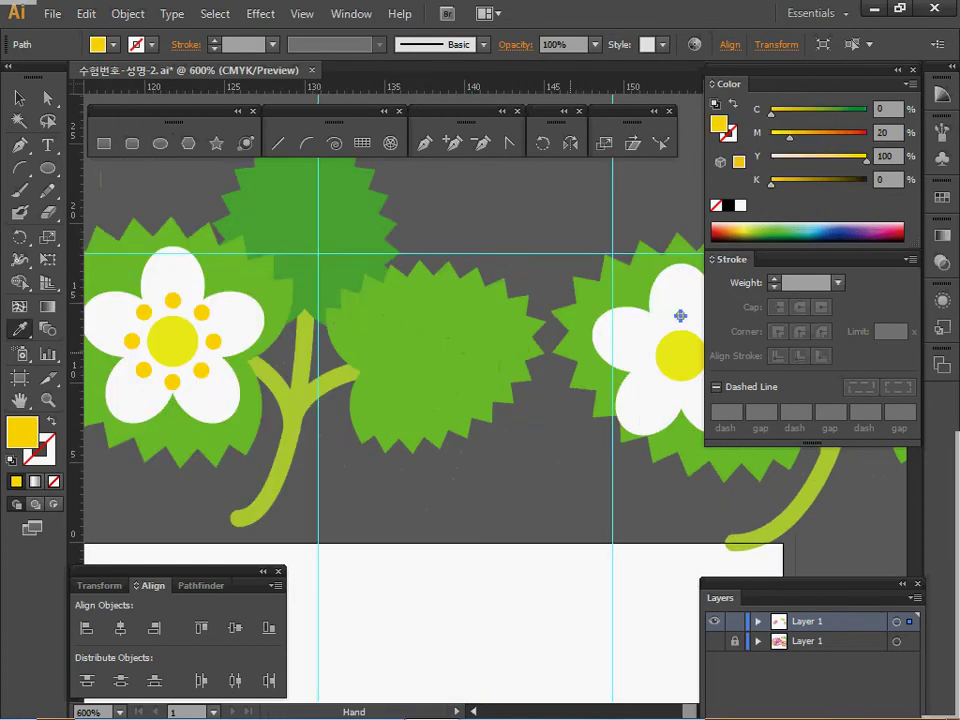
{"action": "left_click", "coordinate": [600, 350], "text": "ctrl"}
{"action": "left_click_drag", "start_coordinate": [602, 352], "coordinate": [461, 324]}
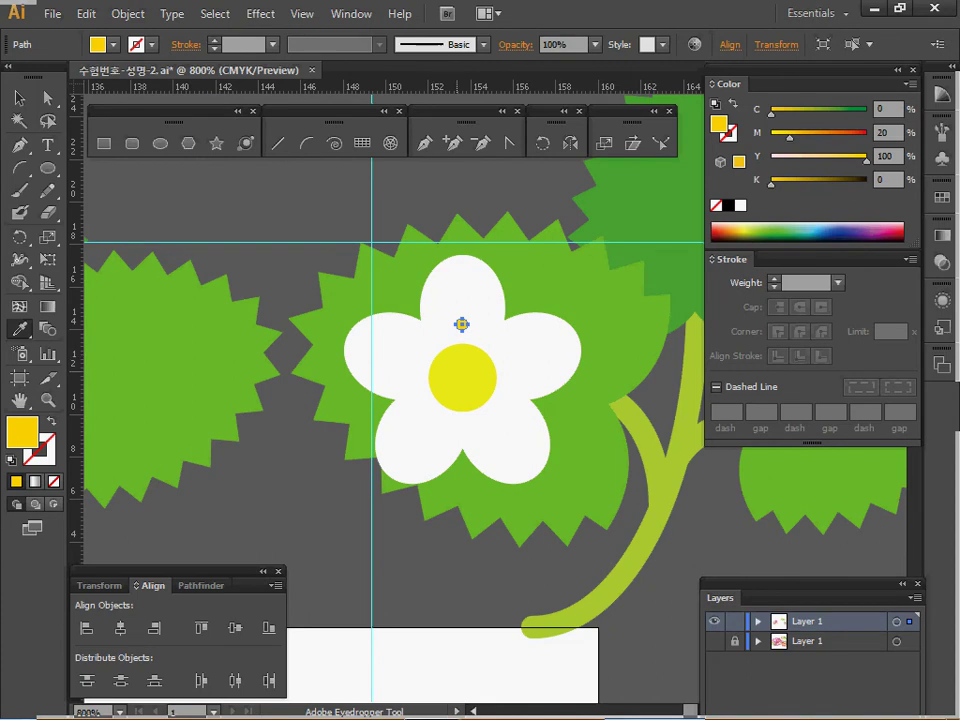
{"action": "left_click", "coordinate": [427, 365], "text": "ctrl+alt"}
{"action": "left_click", "coordinate": [522, 368], "text": "ctrl+alt"}
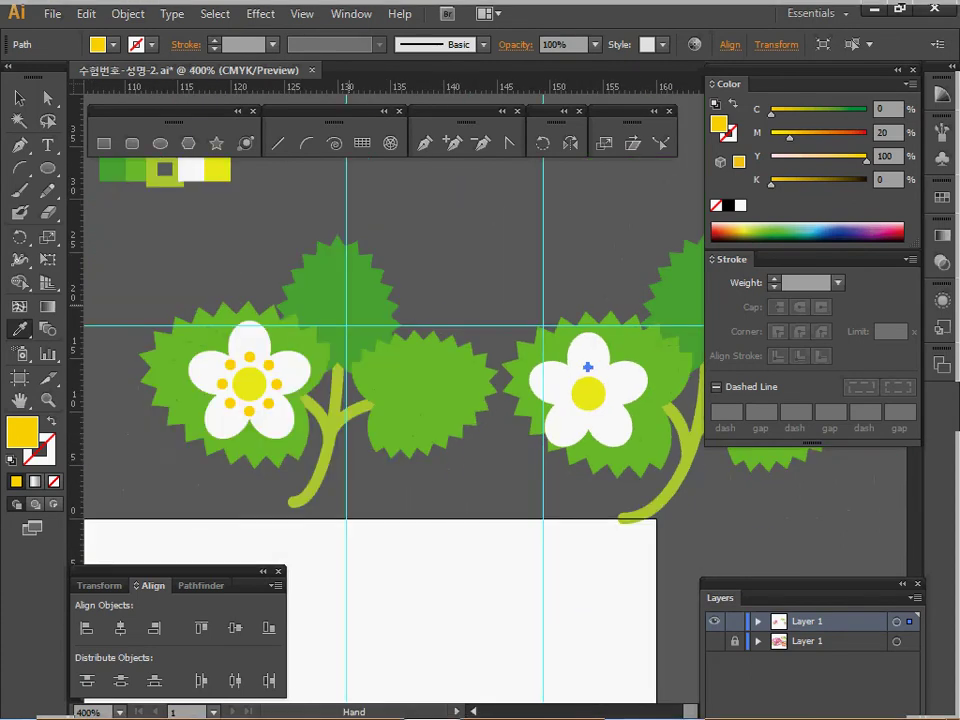
{"action": "left_click_drag", "start_coordinate": [587, 369], "coordinate": [565, 437]}
{"action": "key", "text": "Delete"}
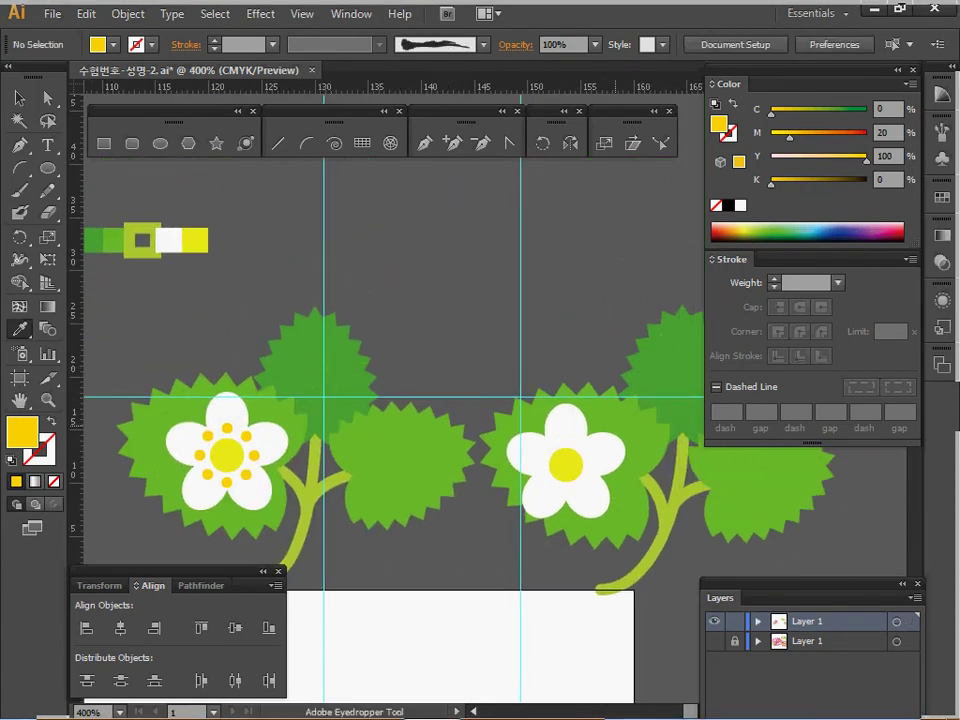
Step: In outline view, draw a small circle on the top petal, vertically in line with the center of the flower
{"action": "left_click", "coordinate": [563, 466], "text": "ctrl"}
{"action": "left_click", "coordinate": [563, 466], "text": "ctrl"}
{"action": "left_click", "coordinate": [433, 340], "text": "ctrl"}
{"action": "left_click_drag", "start_coordinate": [430, 340], "coordinate": [347, 362]}
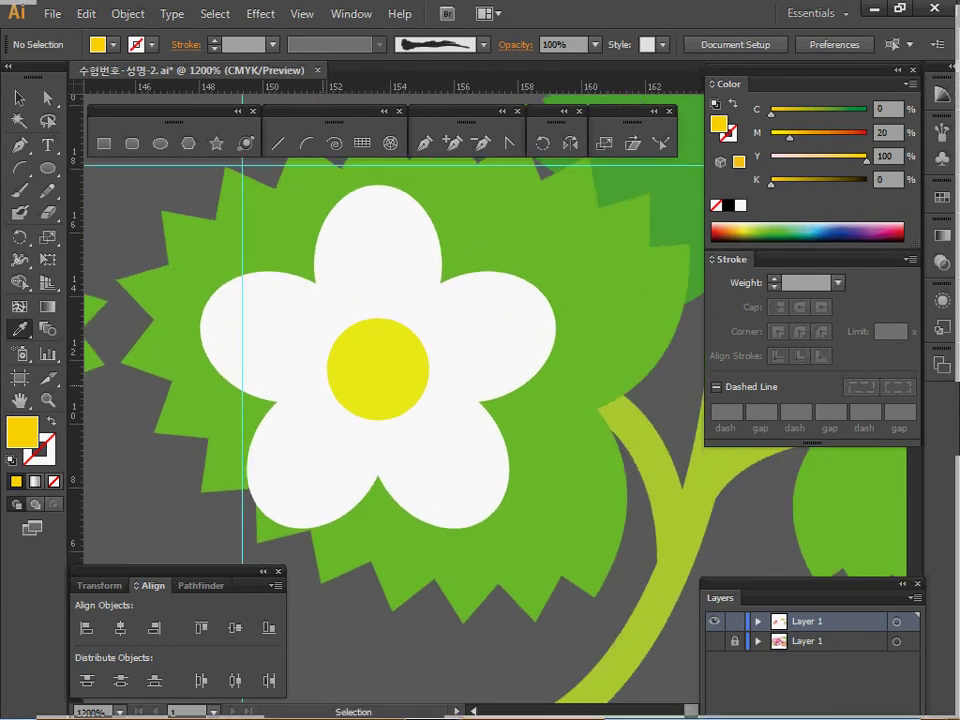
{"action": "key", "text": "ctrl+y"}
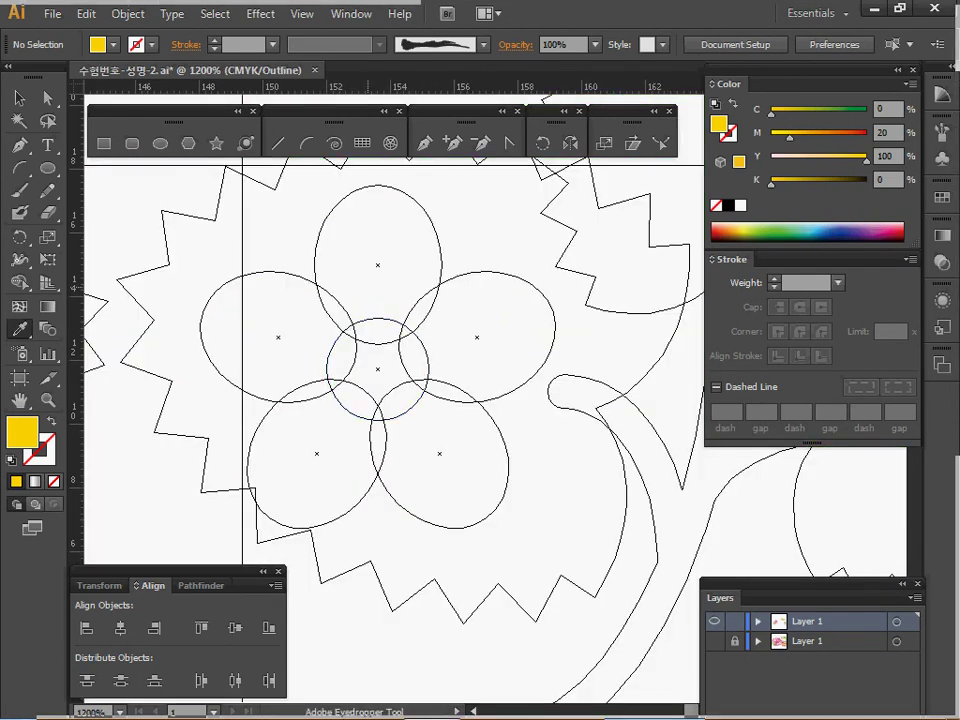
{"action": "left_click_drag", "start_coordinate": [340, 302], "coordinate": [340, 324]}
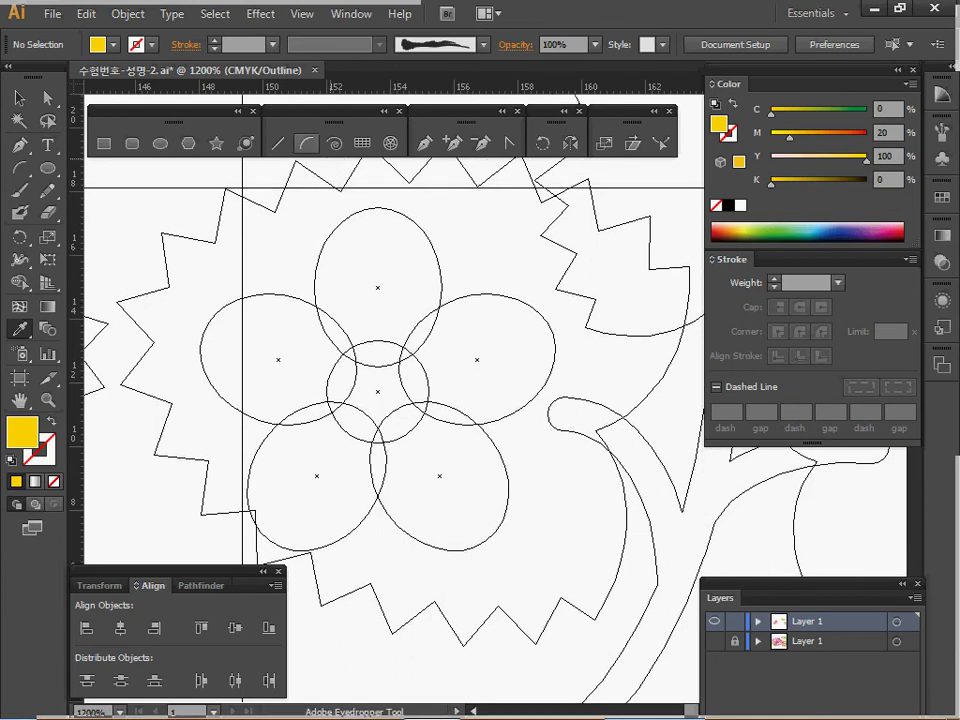
{"action": "key", "text": "l"}
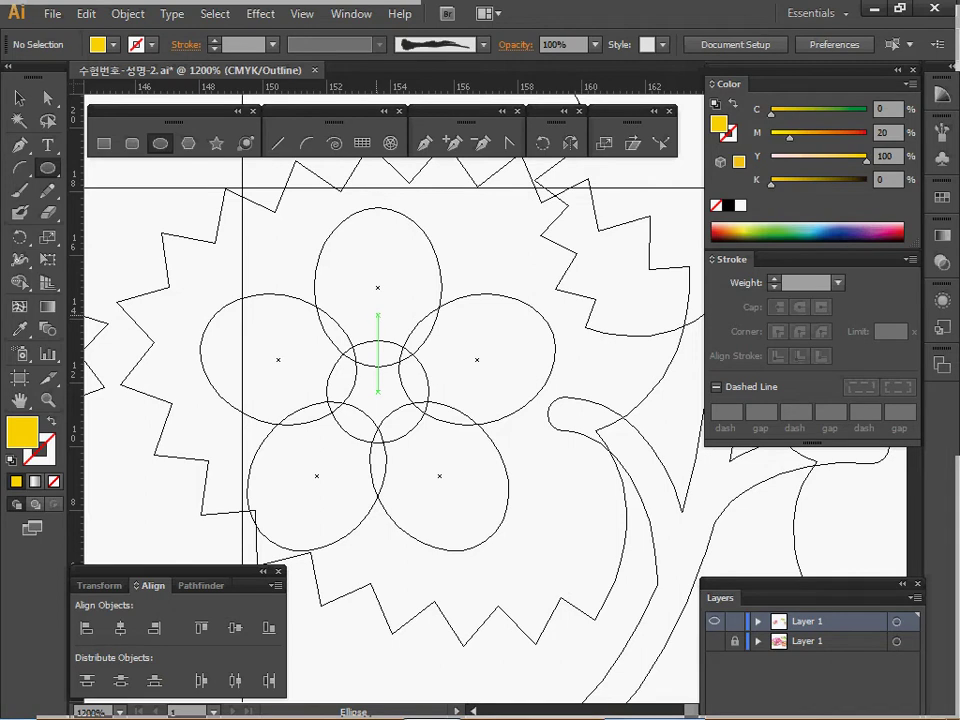
{"action": "mouse_move", "coordinate": [378, 316]}
{"action": "left_mouse_down"}
{"action": "mouse_move", "coordinate": [378, 305]}
{"action": "mouse_move", "coordinate": [391, 329]}
{"action": "left_mouse_up"}
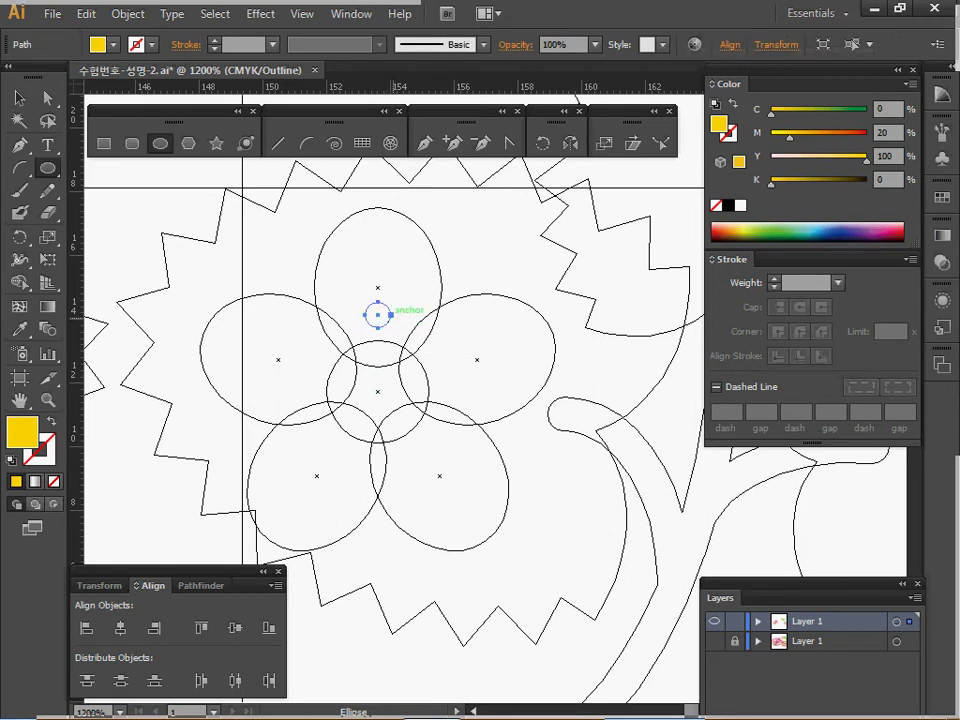
Step: Copy the small circle in 45° clockwise rotations about the flower's center to make a ring of eight dots, then return to preview
{"action": "key", "text": "r"}
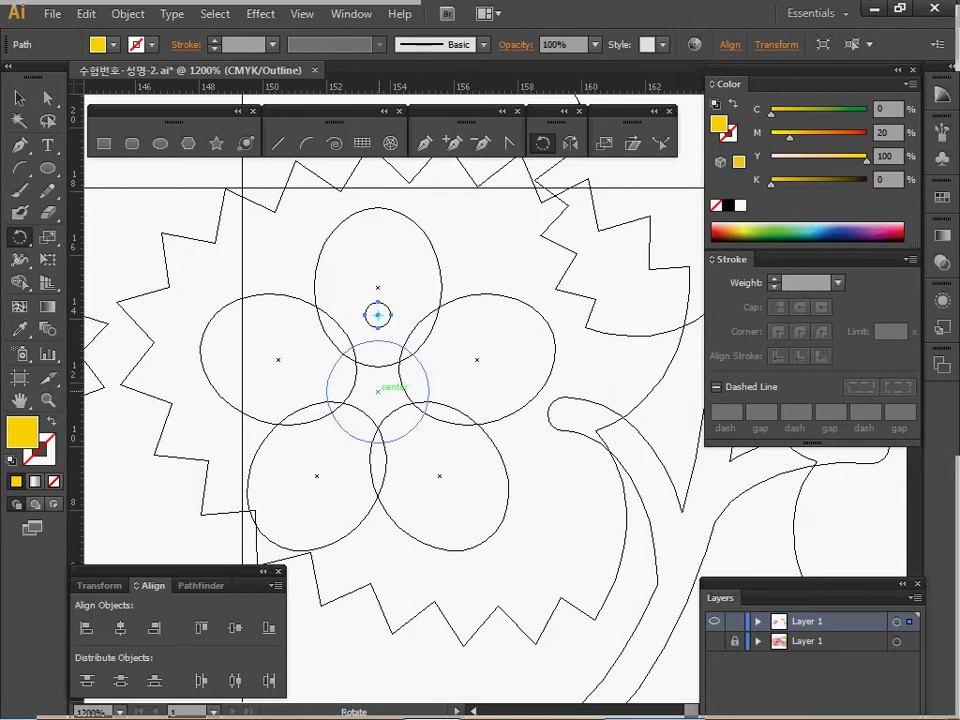
{"action": "left_click", "coordinate": [377, 391]}
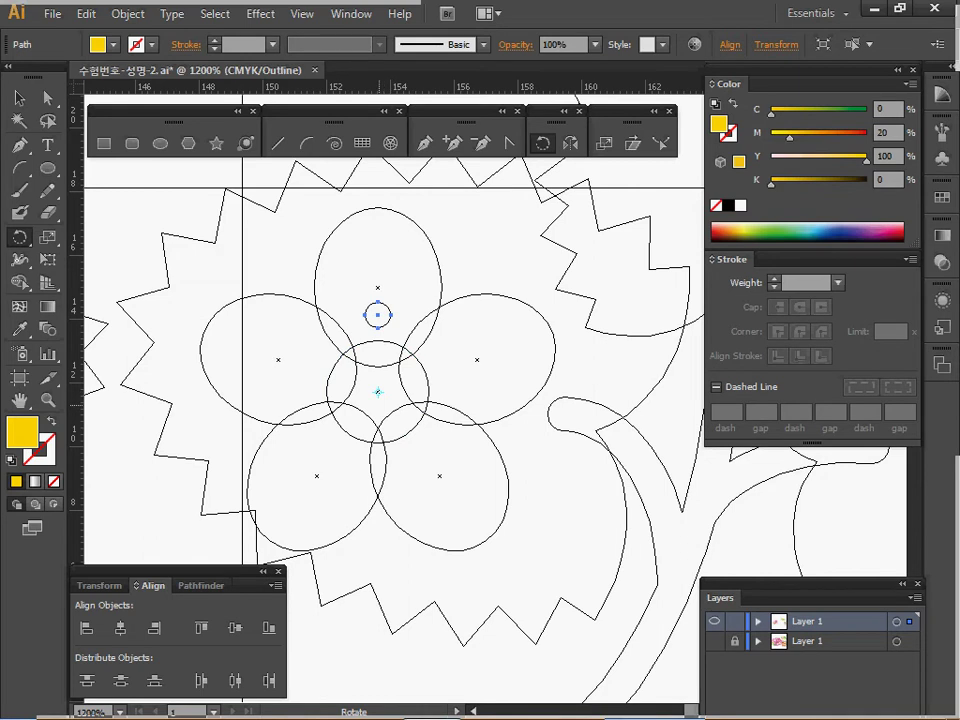
{"action": "left_click_drag", "start_coordinate": [409, 287], "coordinate": [502, 360]}
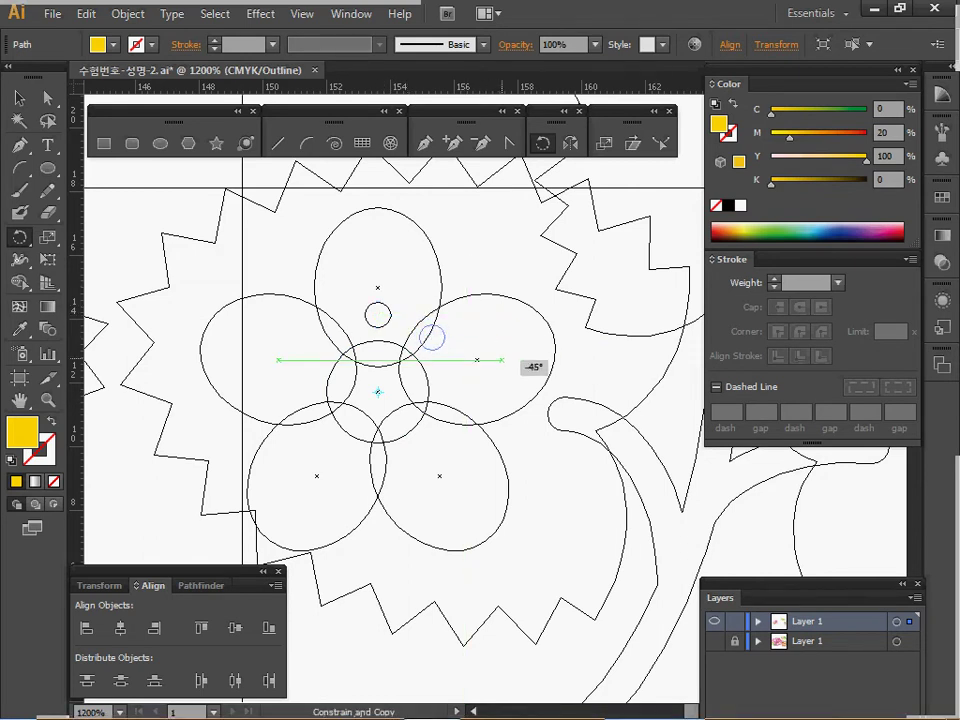
{"action": "left_click_drag", "start_coordinate": [502, 359], "coordinate": [502, 359]}
{"action": "key", "text": "ctrl+d"}
{"action": "key", "text": "ctrl+d"}
{"action": "key", "text": "ctrl+d"}
{"action": "key", "text": "ctrl+d"}
{"action": "key", "text": "ctrl+d"}
{"action": "key", "text": "ctrl+d"}
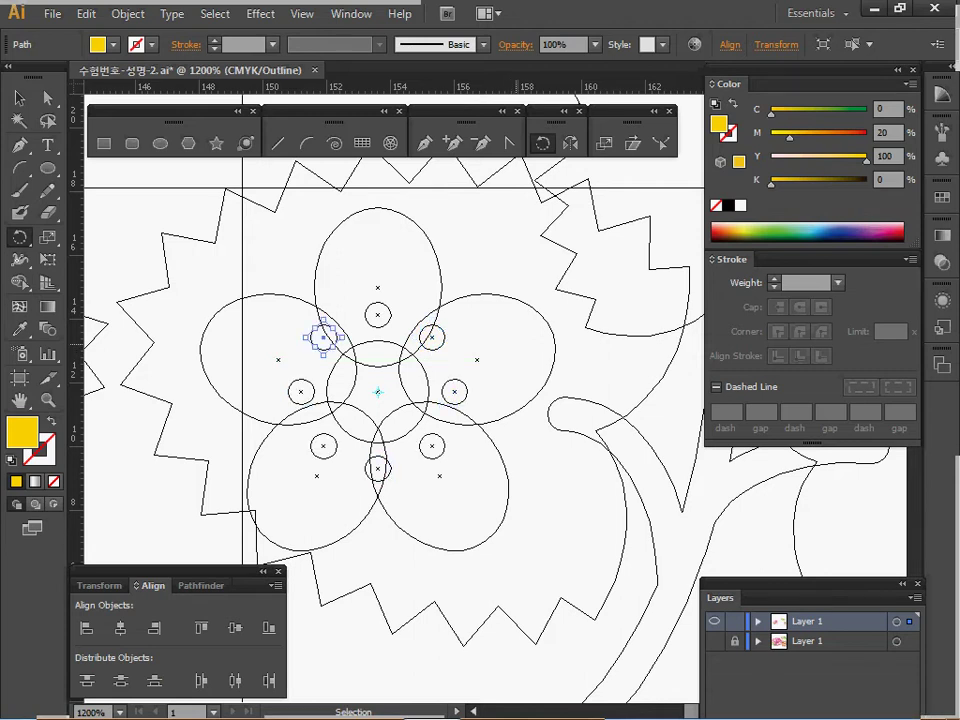
{"action": "key", "text": "ctrl+y"}
Step: Group the flower's petals, yellow center and dots without the leaf behind them, and save the document
{"action": "key", "text": "ctrl+minus"}
{"action": "key", "text": "ctrl+minus"}
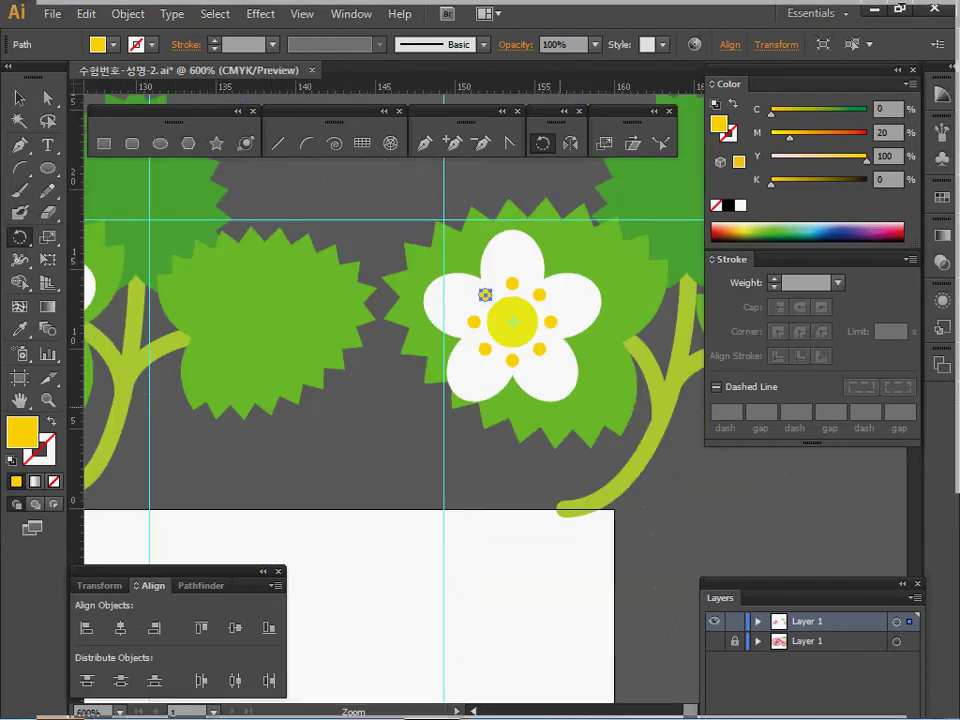
{"action": "key", "text": "ctrl+minus"}
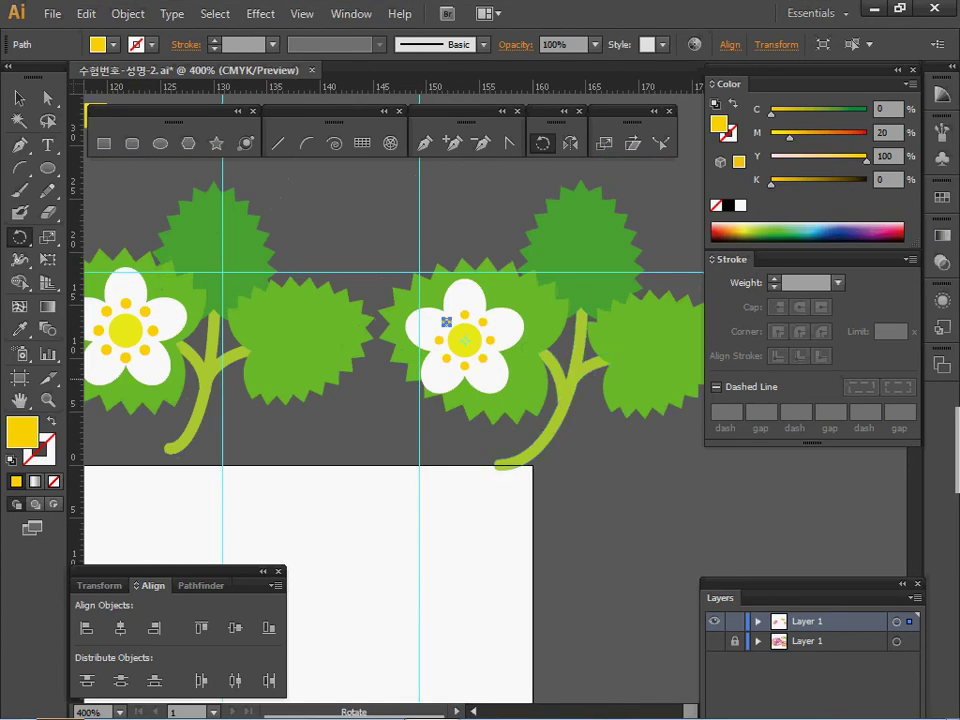
{"action": "key", "text": "space"}
{"action": "key", "text": "ctrl+space"}
{"action": "key", "text": "ctrl+space"}
{"action": "left_click", "coordinate": [506, 361], "text": "ctrl"}
{"action": "left_click", "coordinate": [400, 217], "text": "ctrl"}
{"action": "left_click_drag", "start_coordinate": [371, 235], "coordinate": [515, 452]}
{"action": "left_click", "coordinate": [561, 322], "text": "ctrl+shift"}
{"action": "key", "text": "ctrl"}
{"action": "key", "text": "ctrl+g"}
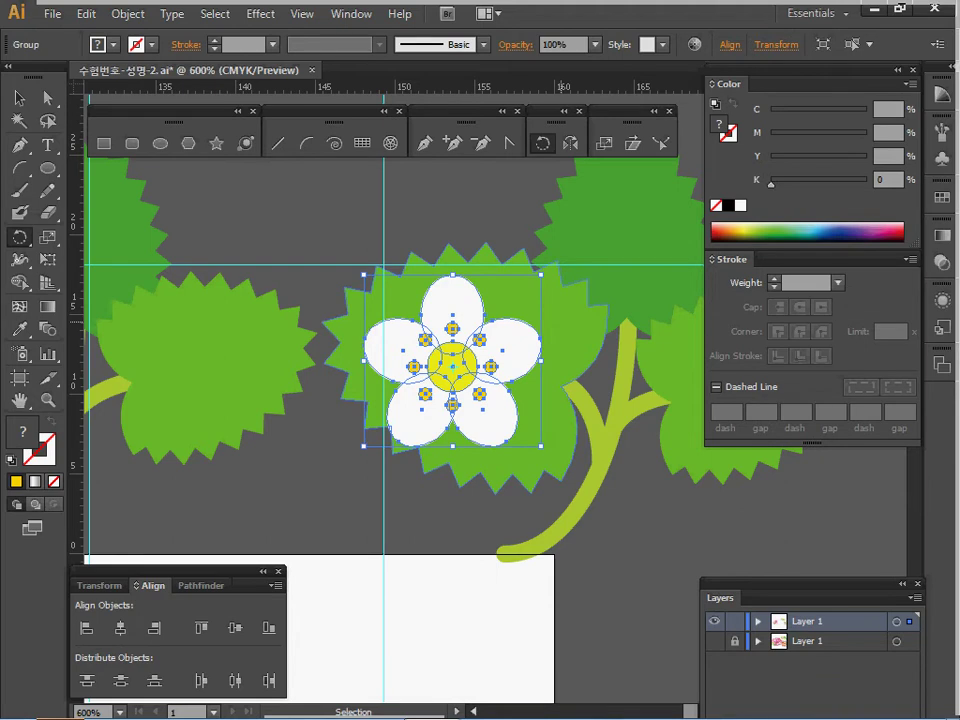
Step: Take the light pink fill (C 0, M 40, Y 0, K 0) from the first swatch above the sample cake box, leaving nothing selected
{"action": "key", "text": "ctrl+minus"}
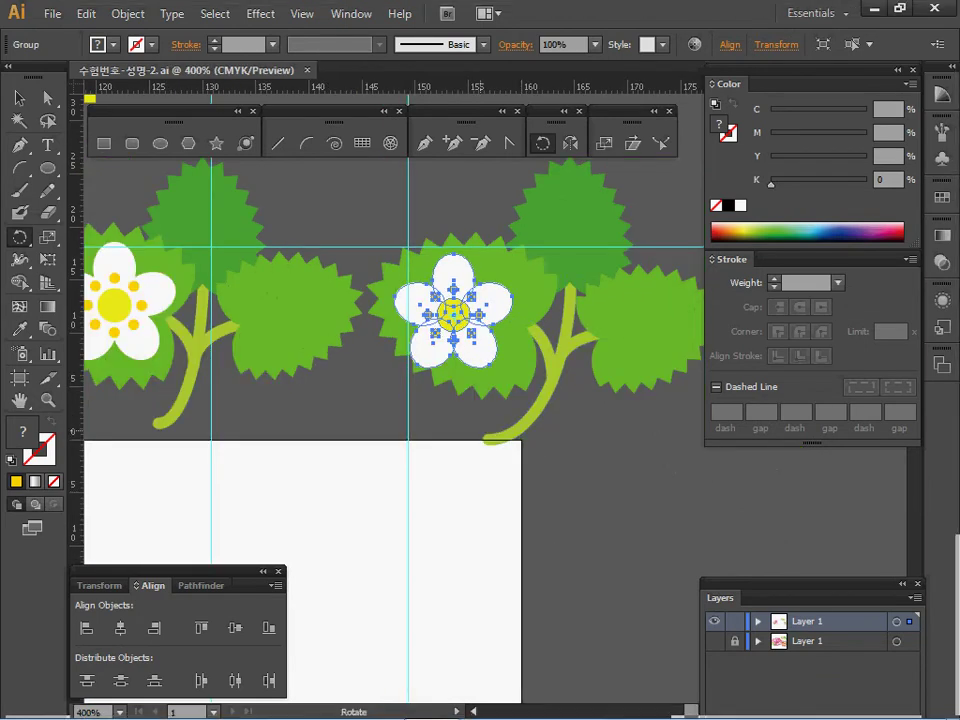
{"action": "key", "text": "space"}
{"action": "left_click_drag", "start_coordinate": [180, 442], "coordinate": [697, 228]}
{"action": "left_click_drag", "start_coordinate": [190, 415], "coordinate": [690, 242]}
{"action": "key", "text": "ctrl+alt+space"}
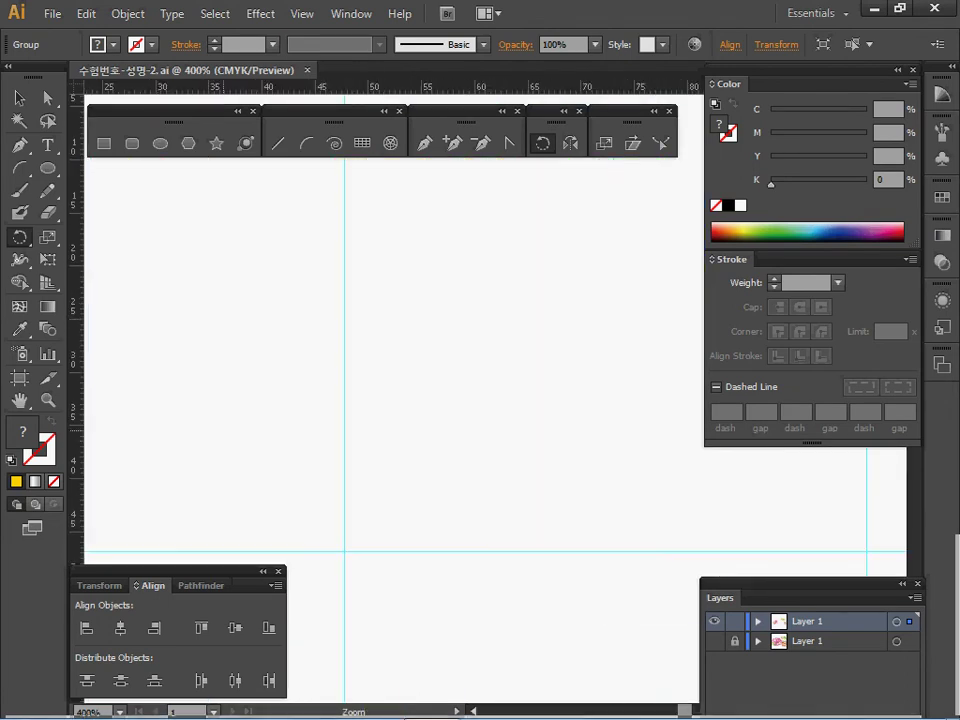
{"action": "left_click", "coordinate": [223, 429], "text": "ctrl+alt"}
{"action": "left_click", "coordinate": [263, 413], "text": "ctrl+alt"}
{"action": "key", "text": "space"}
{"action": "left_click_drag", "start_coordinate": [290, 455], "coordinate": [469, 371]}
{"action": "key", "text": "ctrl+alt+space"}
{"action": "left_click", "coordinate": [485, 388], "text": "ctrl+alt"}
{"action": "key", "text": "space"}
{"action": "left_click_drag", "start_coordinate": [510, 441], "coordinate": [404, 396]}
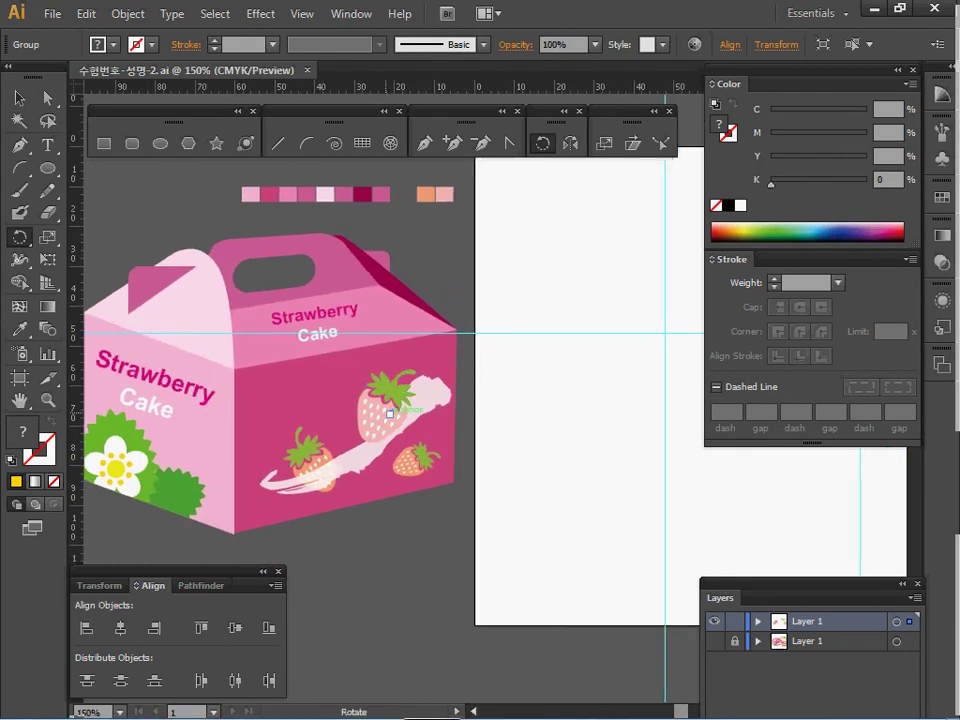
{"action": "left_click", "coordinate": [197, 190], "text": "ctrl"}
{"action": "left_click", "coordinate": [251, 192], "text": "ctrl"}
{"action": "left_click", "coordinate": [537, 304], "text": "ctrl"}
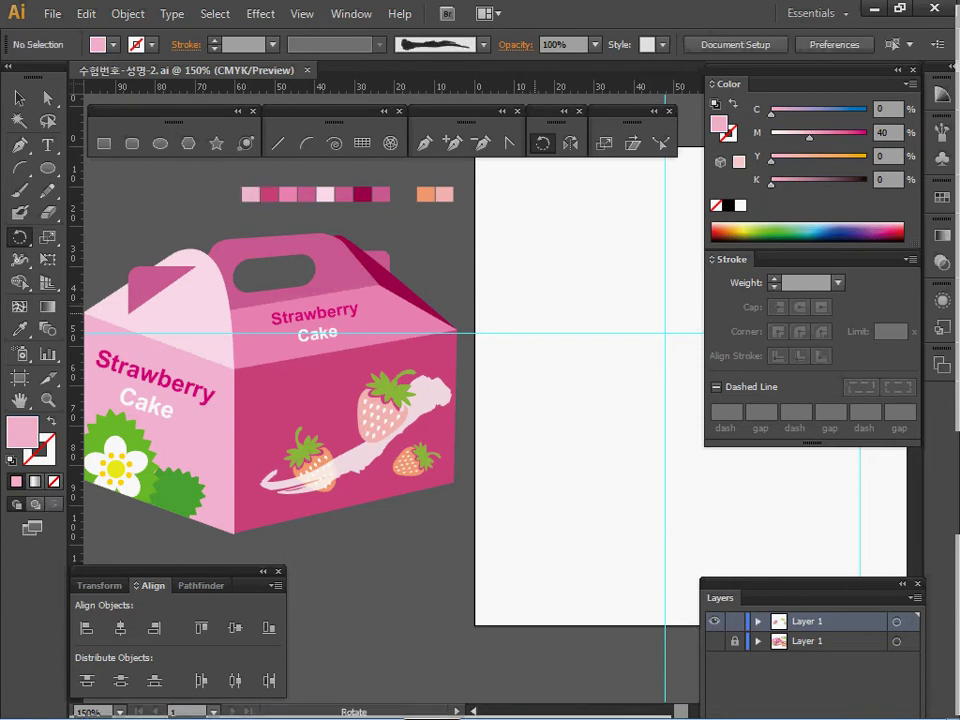
Step: Create a pink rectangle 38 mm wide and 42 mm high on the artboard beside the sample cake box
{"action": "left_click", "coordinate": [104, 143]}
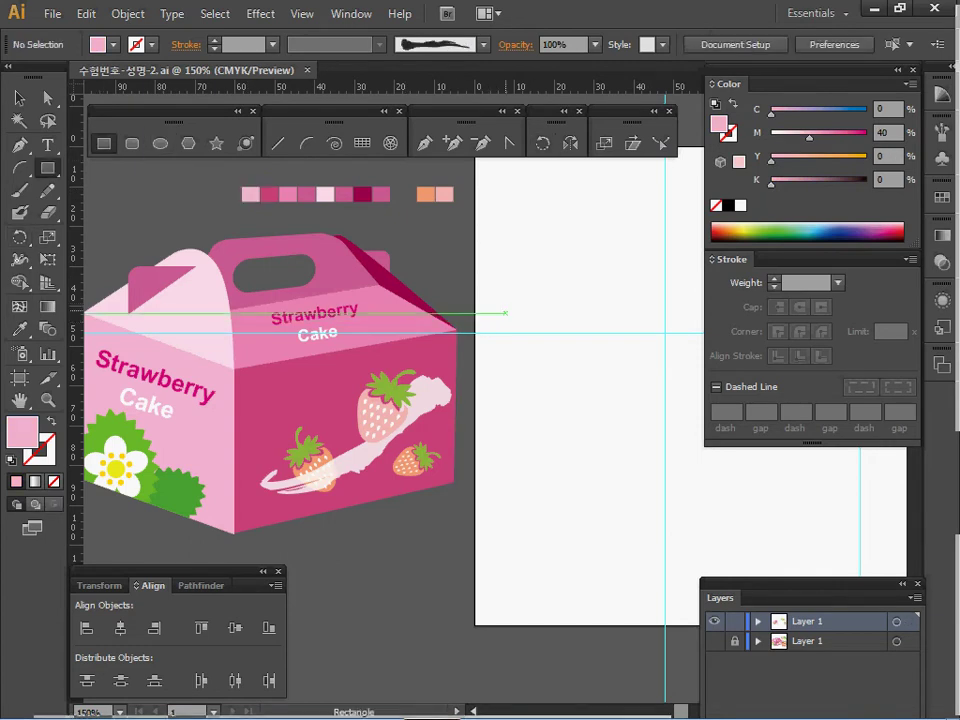
{"action": "left_click", "coordinate": [158, 310]}
{"action": "type", "text": "38"}
{"action": "key", "text": "Tab"}
{"action": "key", "text": "Tab"}
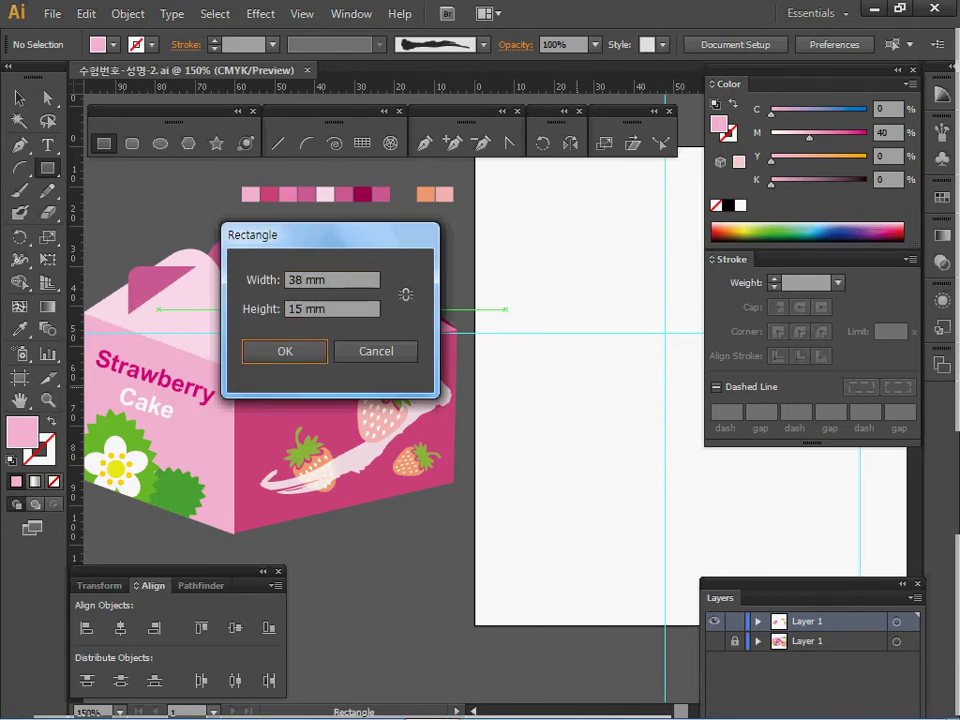
{"action": "key", "text": "shift+Tab"}
{"action": "key", "text": "shift+Tab"}
{"action": "type", "text": "4"}
{"action": "key", "text": "BackSpace"}
{"action": "type", "text": "38"}
{"action": "key", "text": "Tab"}
{"action": "type", "text": "42"}
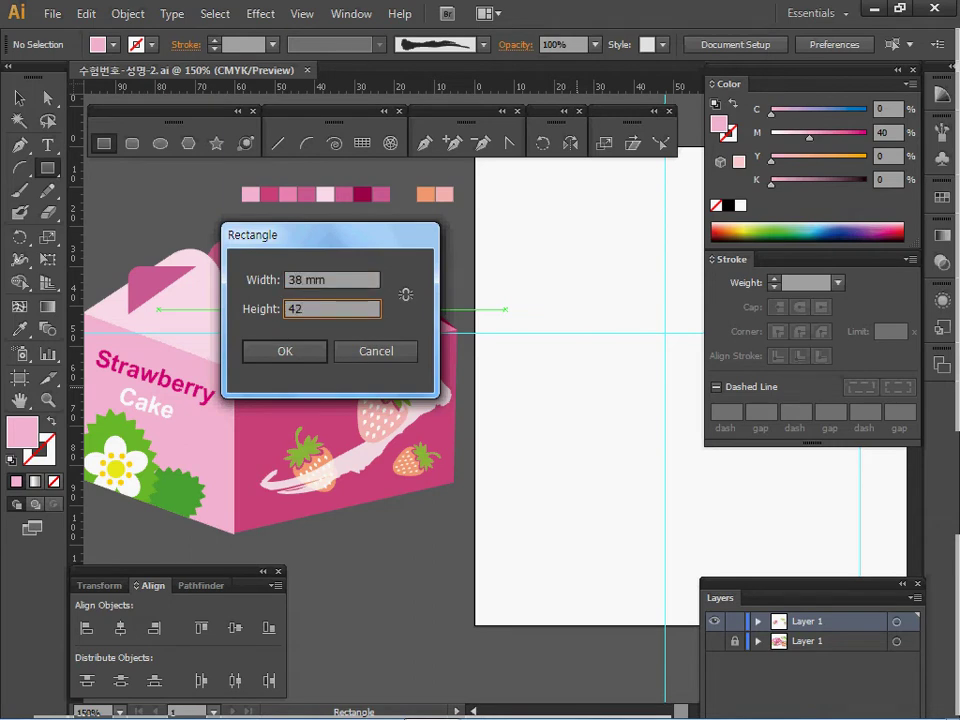
{"action": "key", "text": "Return"}
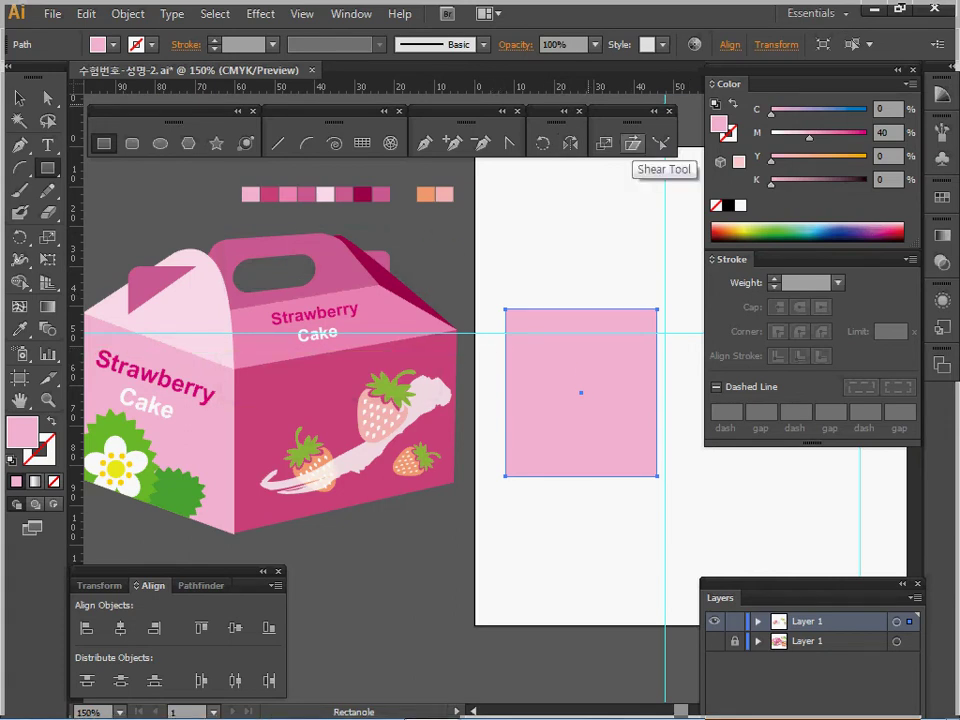
Step: Shear the light pink rectangle by 20° along the vertical axis to form the box's side panel
{"action": "double_click", "coordinate": [632, 143]}
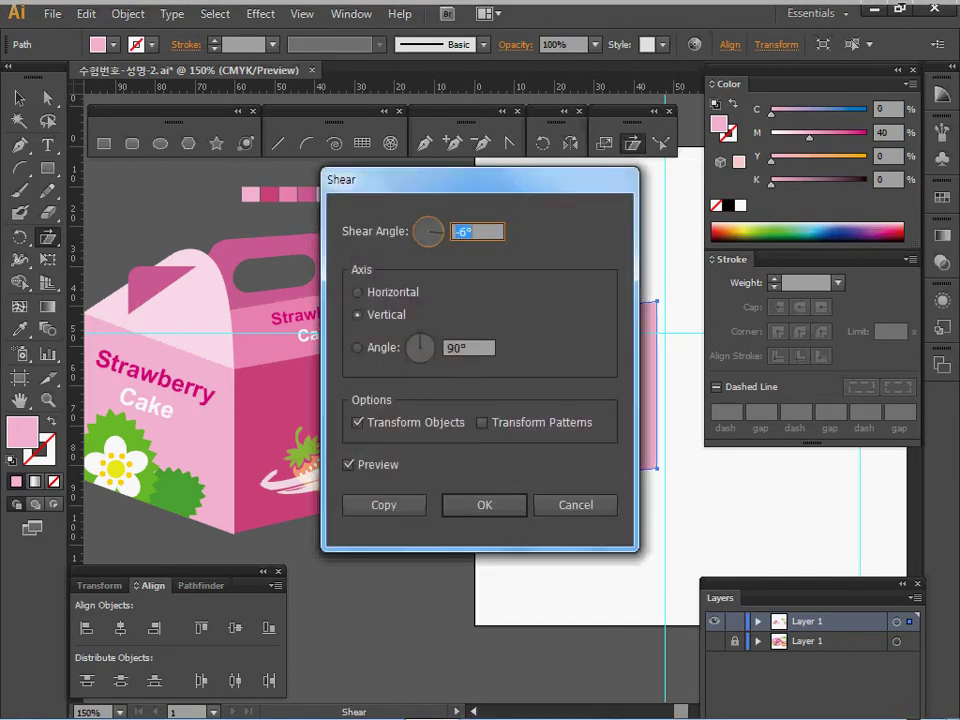
{"action": "type", "text": "20"}
{"action": "key", "text": "Tab"}
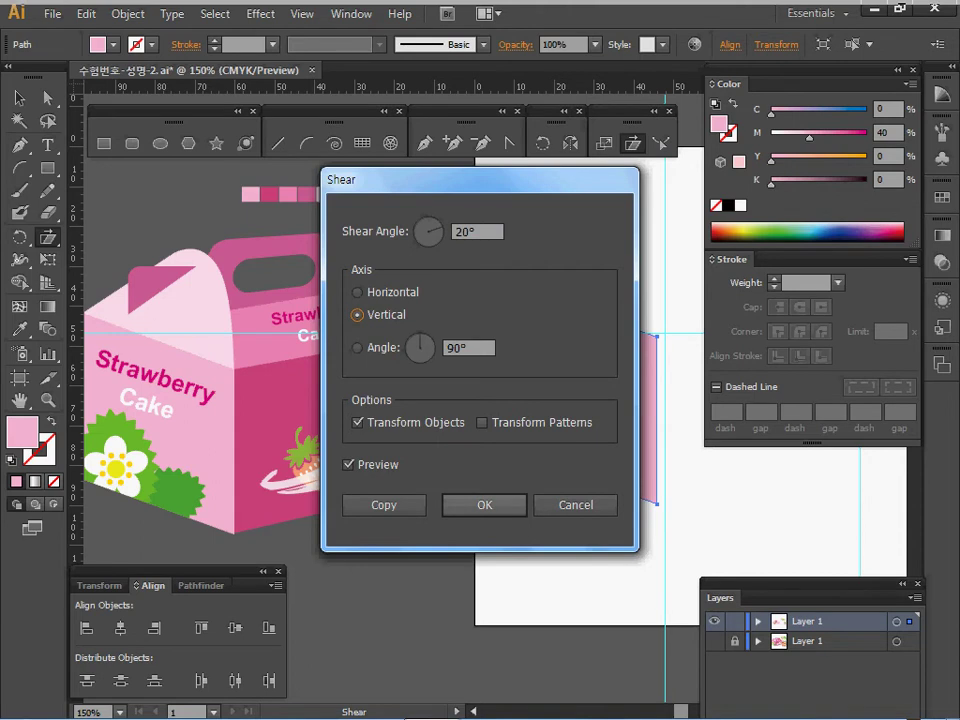
{"action": "key", "text": "Return"}
Step: Create a 55 mm by 42 mm rectangle from the side panel's upper-right corner, filled with the sample front panel's dark pink (C 0, M 80, Y 10, K 20)
{"action": "left_click_drag", "start_coordinate": [580, 392], "coordinate": [531, 388]}
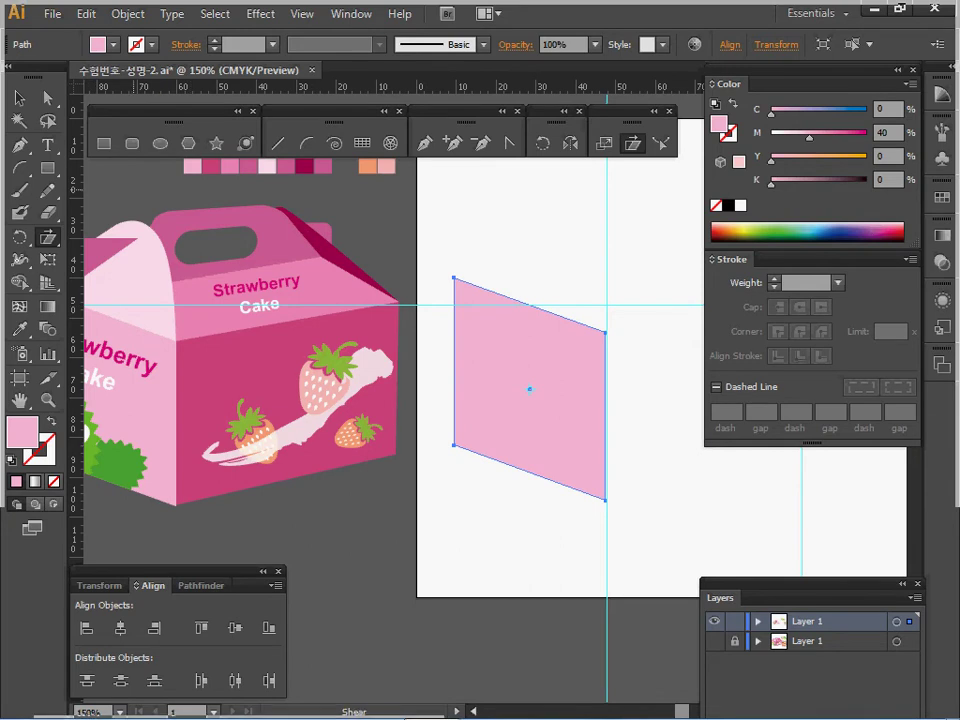
{"action": "key", "text": "m"}
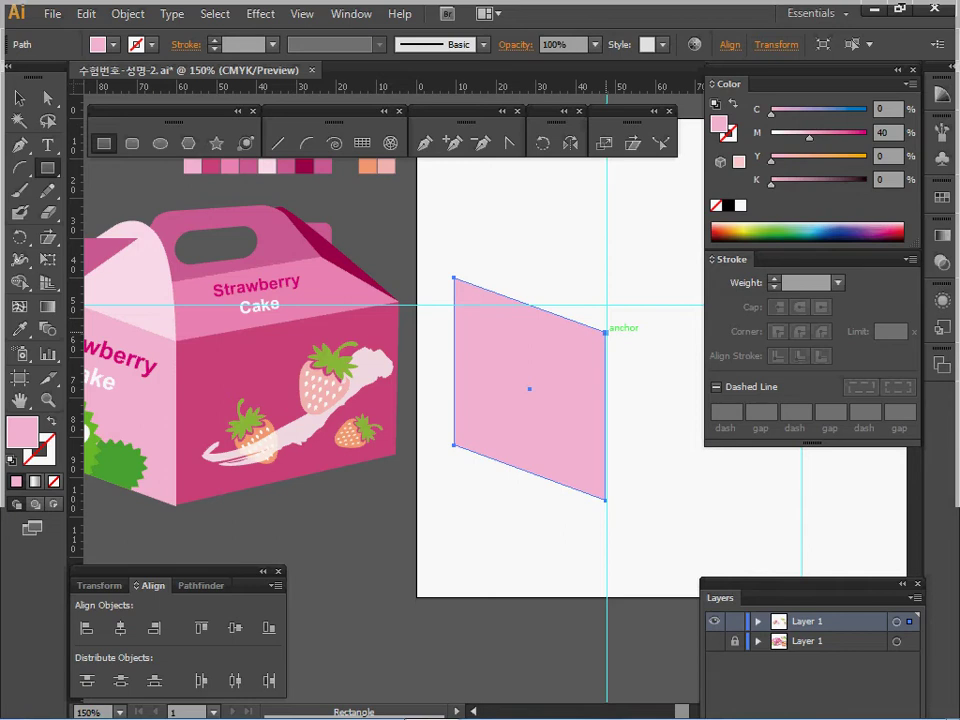
{"action": "left_click", "coordinate": [606, 331]}
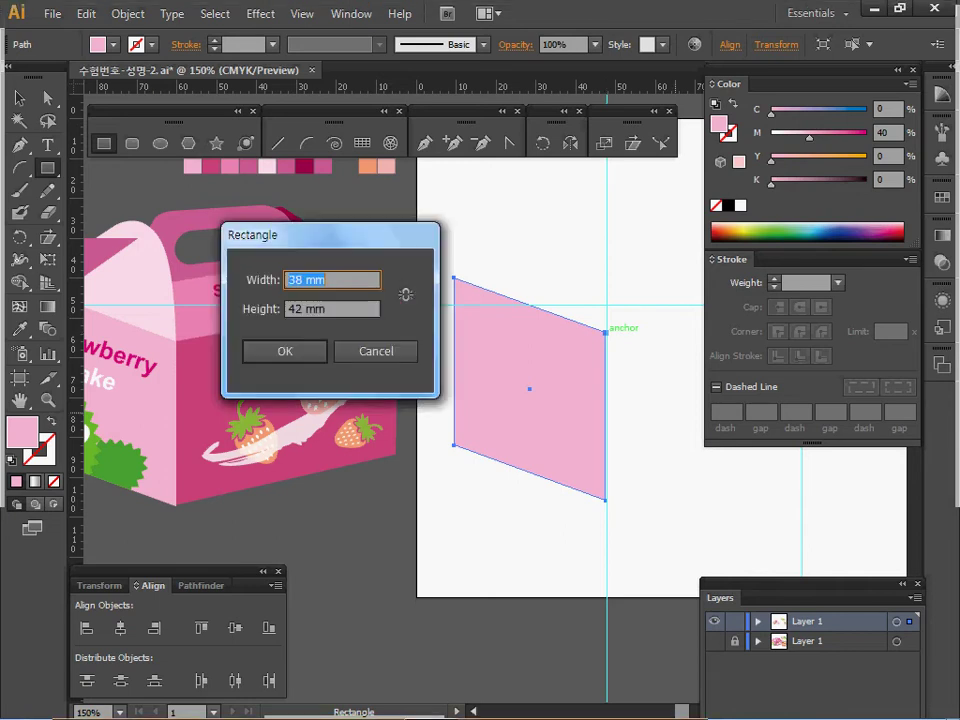
{"action": "type", "text": "55"}
{"action": "key", "text": "Tab"}
{"action": "type", "text": "42"}
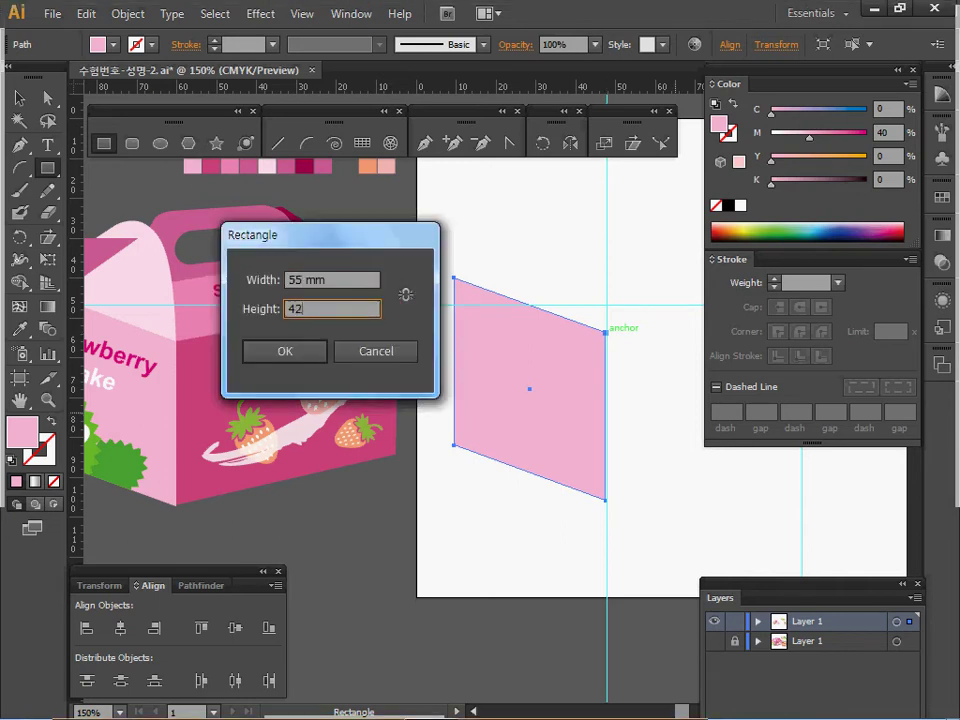
{"action": "key", "text": "Return"}
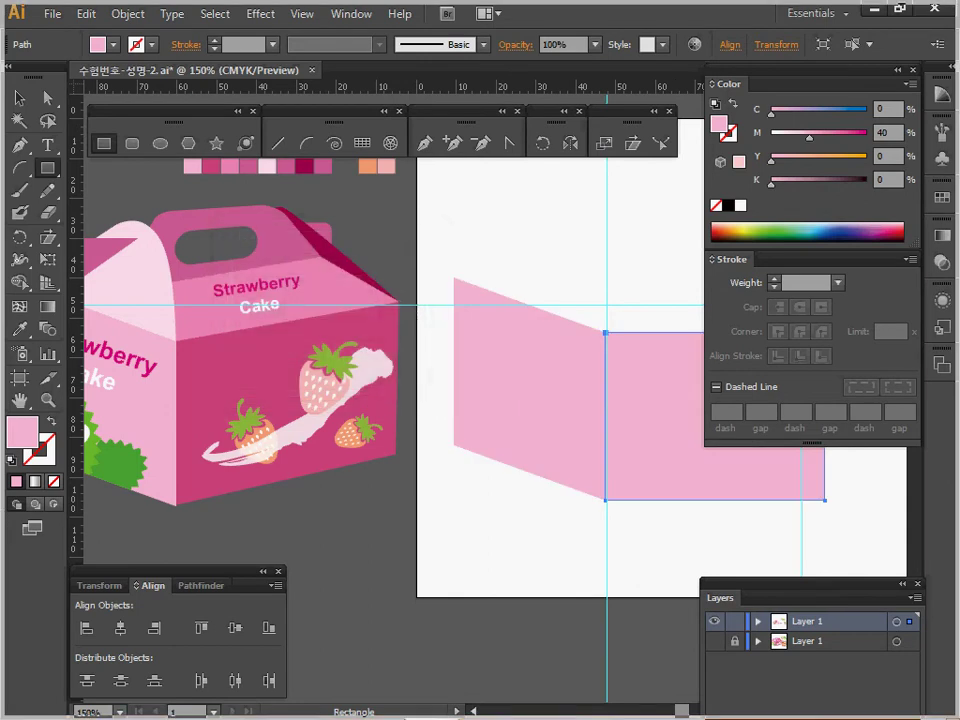
{"action": "left_click", "coordinate": [243, 357]}
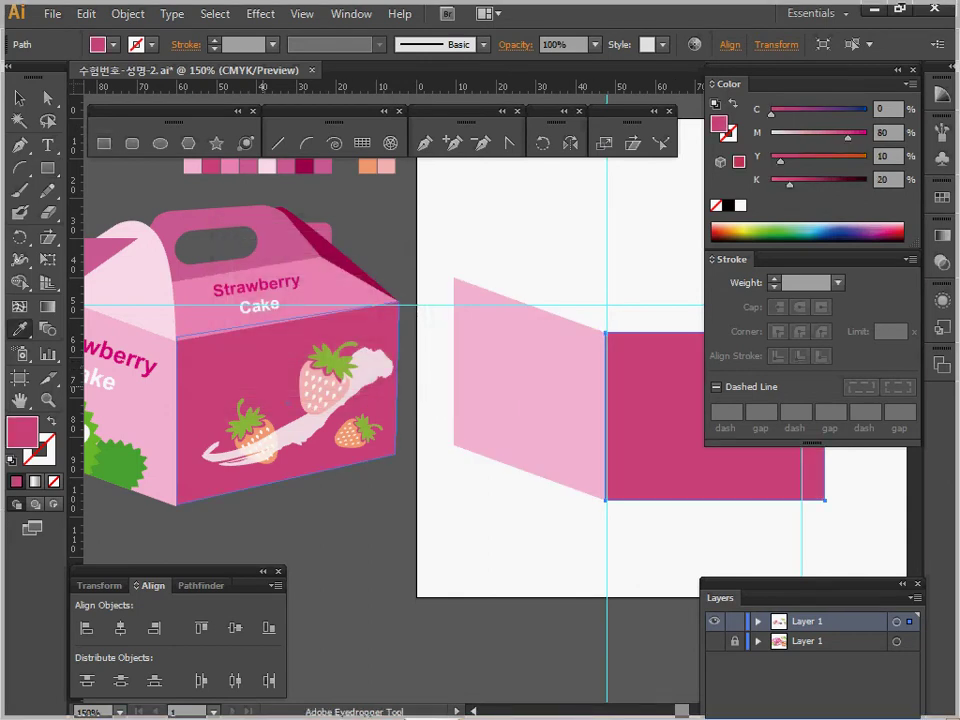
Step: Shear the dark pink rectangle by -13° along the vertical axis, with the origin on the guide at its left edge
{"action": "key", "text": "space"}
{"action": "left_click_drag", "start_coordinate": [562, 405], "coordinate": [423, 411]}
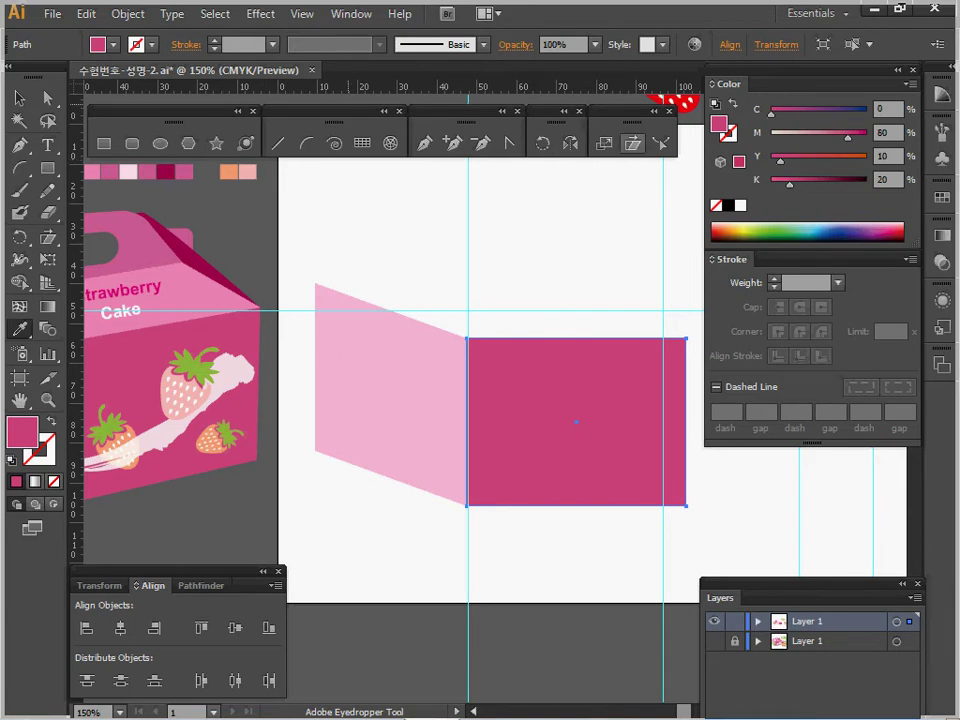
{"action": "left_click", "coordinate": [632, 143]}
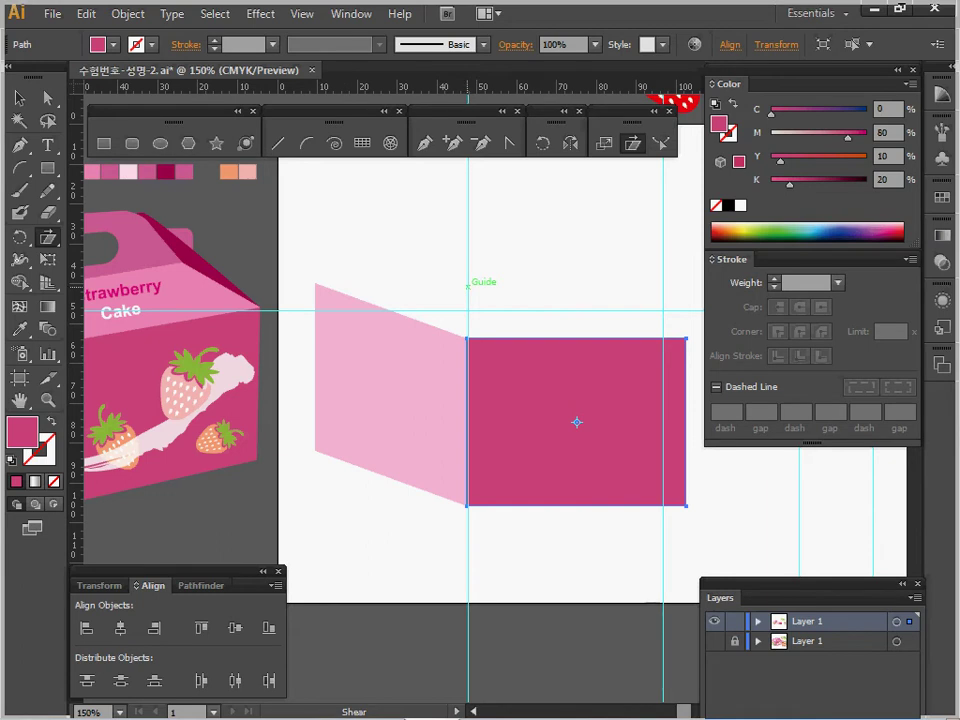
{"action": "left_click", "coordinate": [467, 287], "text": "alt"}
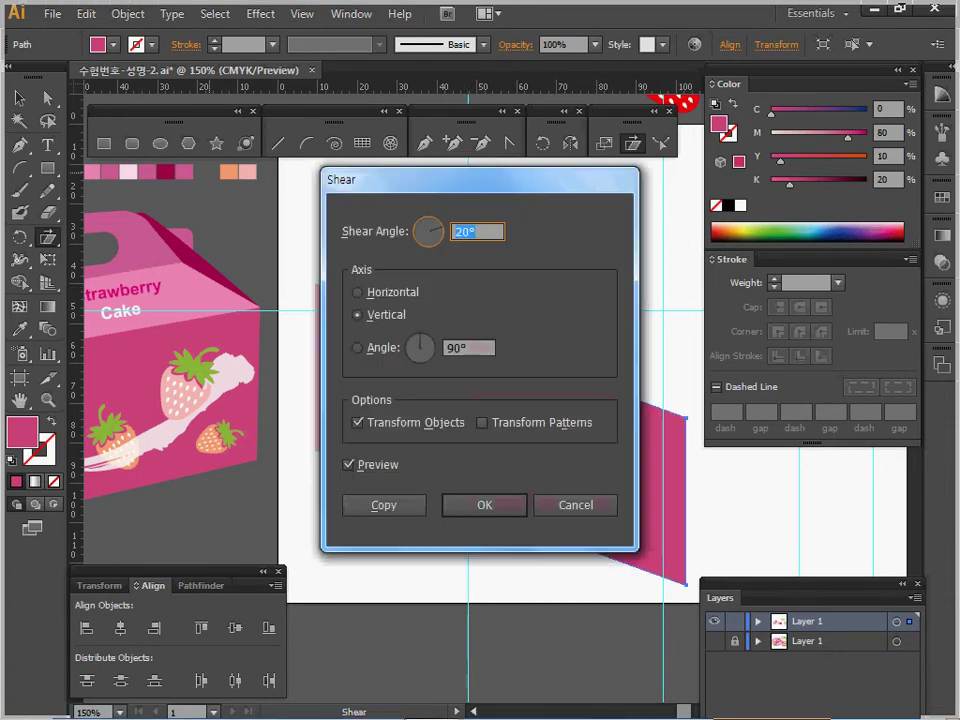
{"action": "type", "text": "-"}
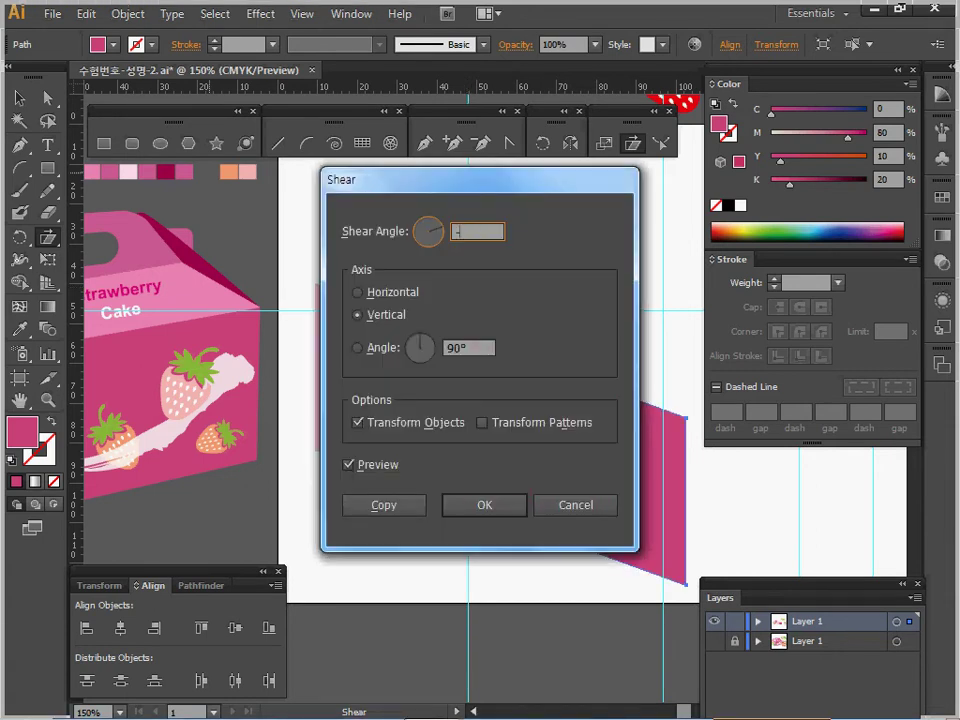
{"action": "type", "text": "13"}
{"action": "left_click_drag", "start_coordinate": [420, 179], "coordinate": [613, 182]}
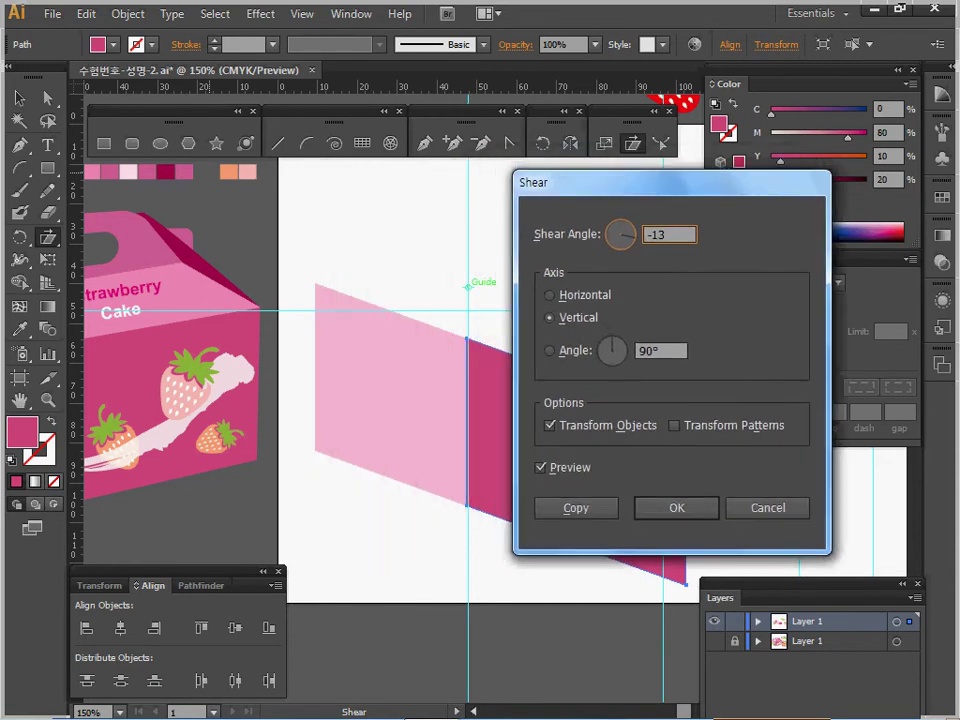
{"action": "key", "text": "Tab"}
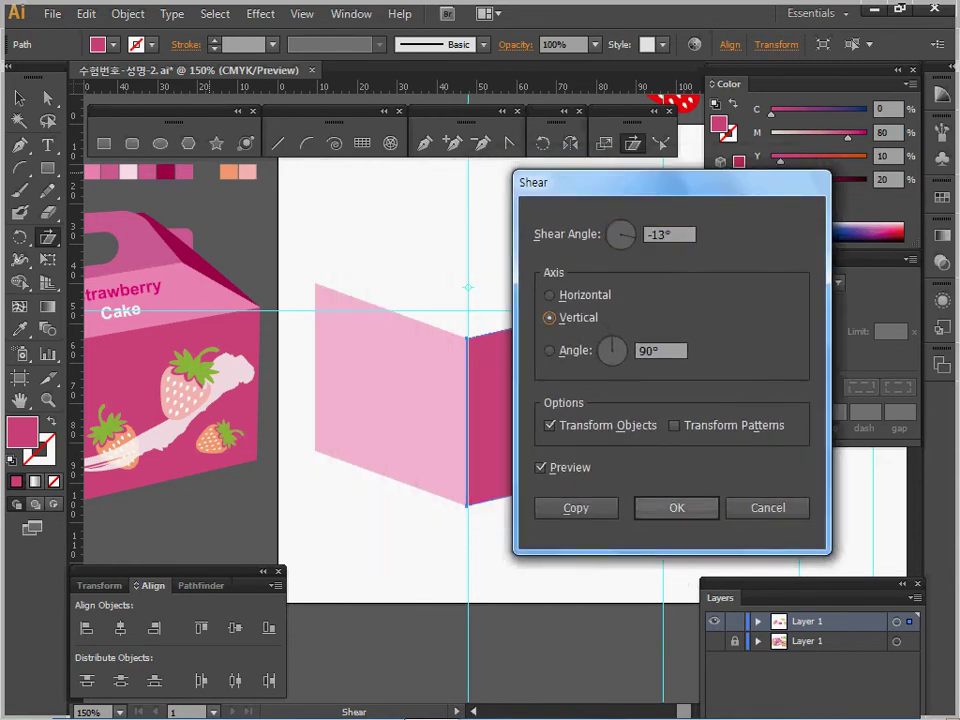
{"action": "key", "text": "Return"}
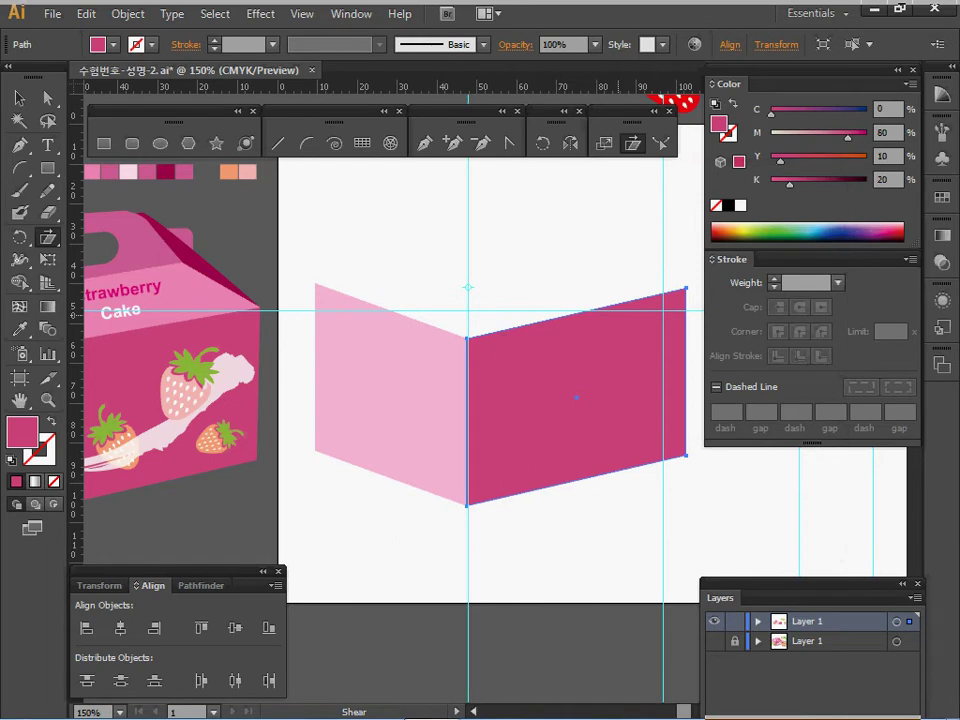
Step: Move only the dark pink front panel's upper-right anchor point 0.5 mm horizontally and 4 mm vertically
{"action": "left_click", "coordinate": [48, 98]}
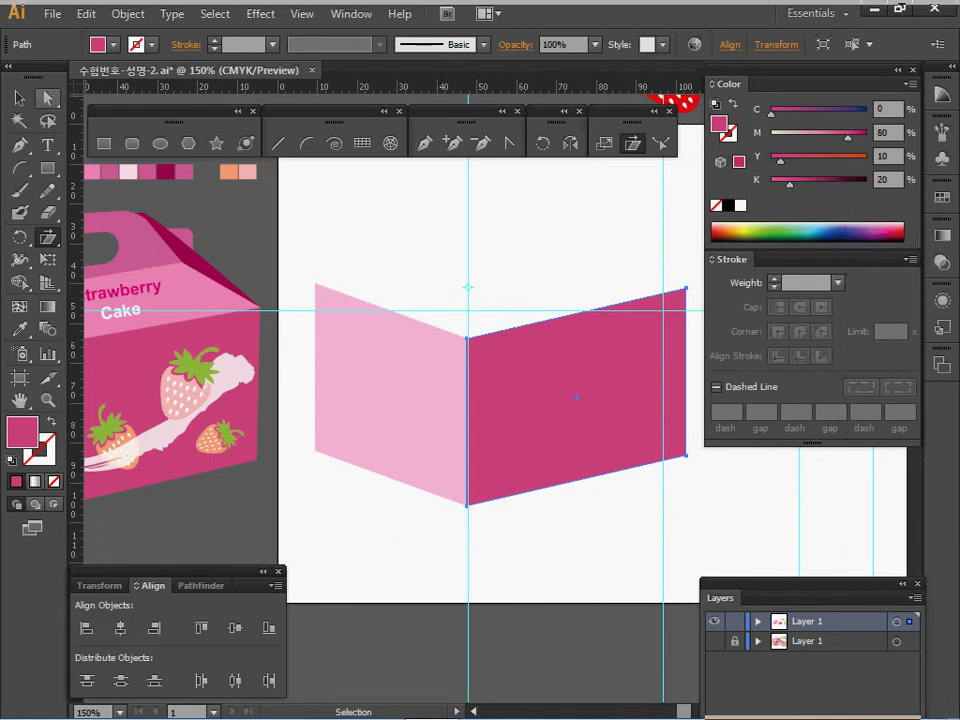
{"action": "key", "text": "space"}
{"action": "left_click_drag", "start_coordinate": [646, 262], "coordinate": [652, 320]}
{"action": "left_click", "coordinate": [652, 322]}
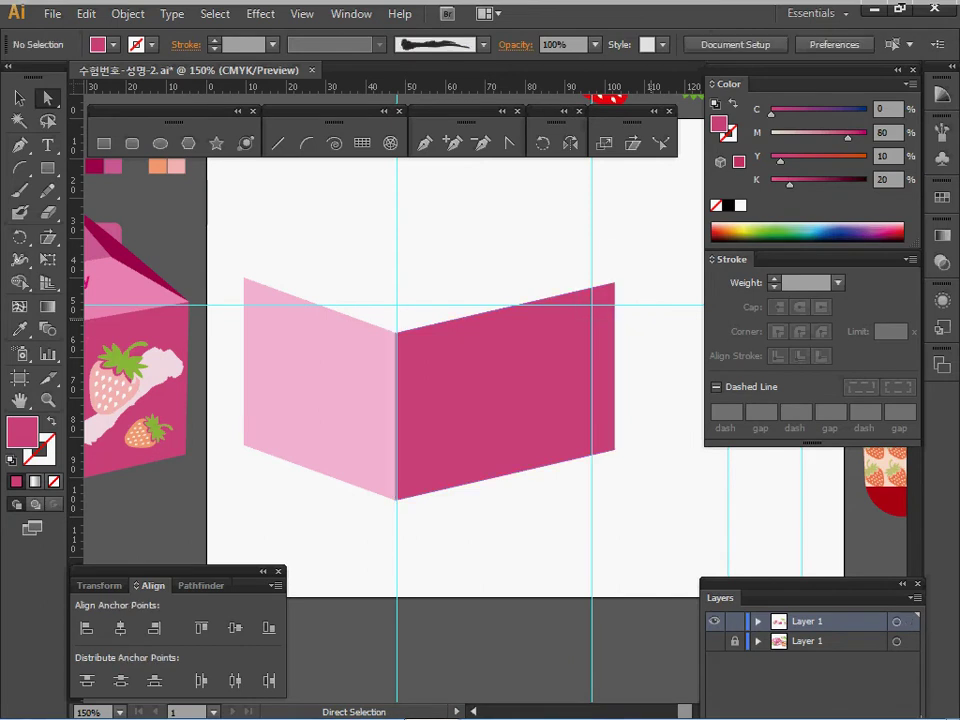
{"action": "left_click_drag", "start_coordinate": [590, 245], "coordinate": [660, 309]}
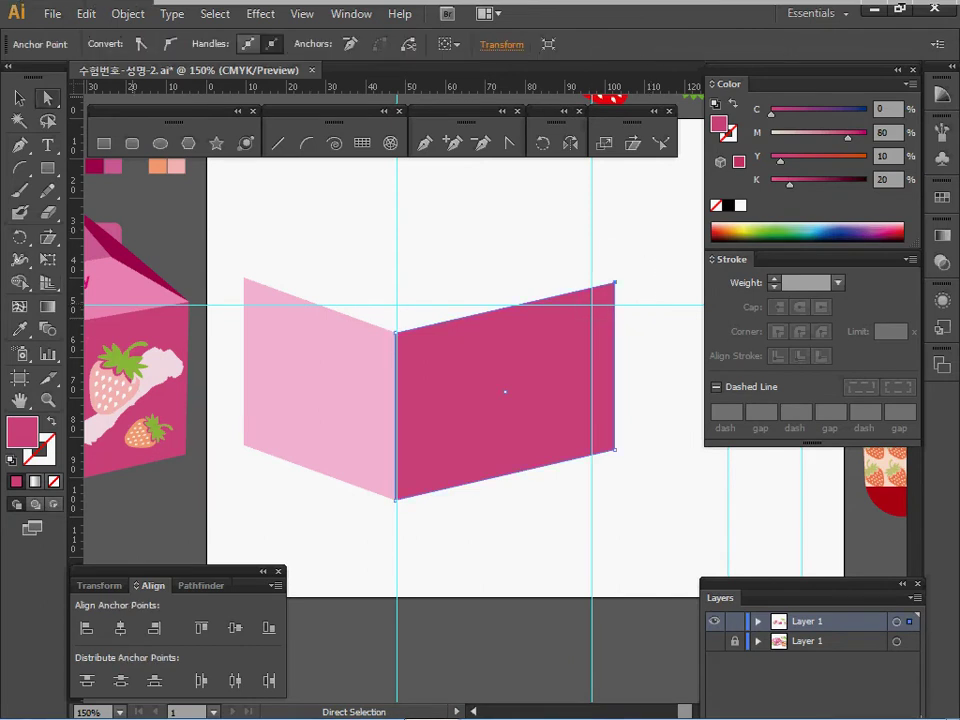
{"action": "key", "text": "Return"}
{"action": "left_click_drag", "start_coordinate": [838, 158], "coordinate": [633, 147]}
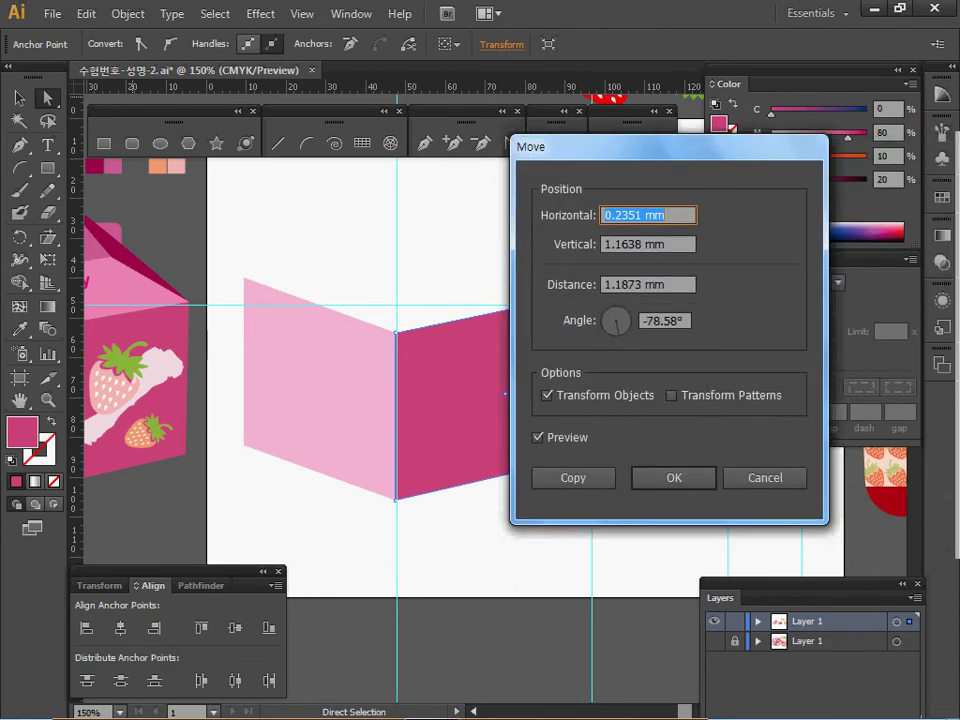
{"action": "type", "text": "0.5"}
{"action": "key", "text": "Tab"}
{"action": "type", "text": "4"}
{"action": "key", "text": "Tab"}
{"action": "left_click_drag", "start_coordinate": [633, 147], "coordinate": [771, 117]}
{"action": "left_click", "coordinate": [676, 407]}
{"action": "left_click", "coordinate": [676, 407]}
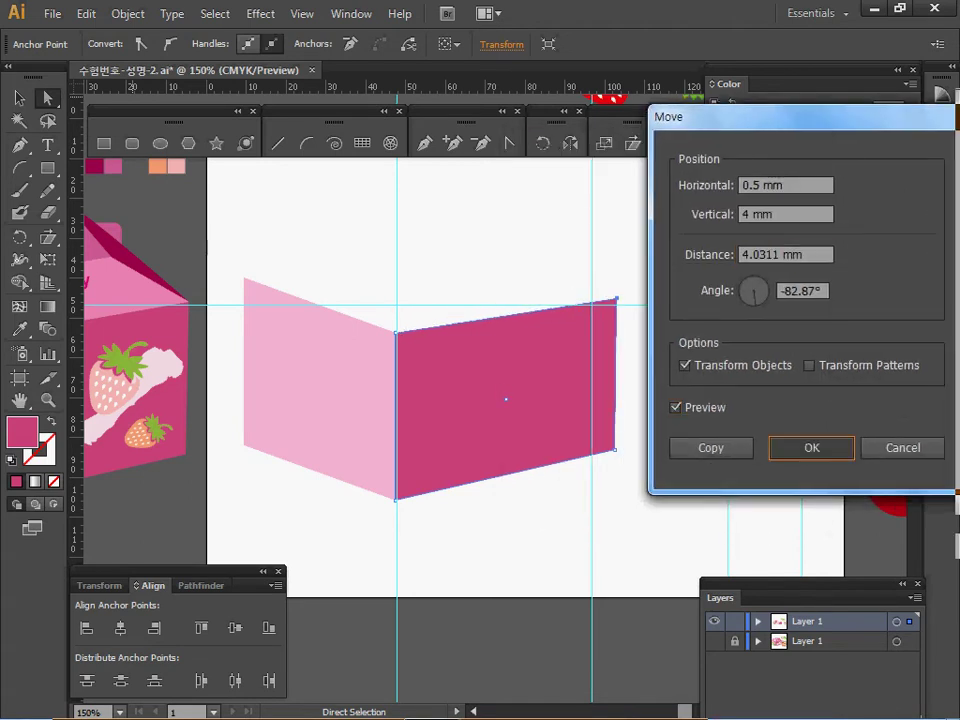
{"action": "key", "text": "Return"}
Step: Copy the sample box's pink top panel and handle, and place the copies on top of the new box
{"action": "left_click", "coordinate": [312, 390], "text": "shift"}
{"action": "mouse_move", "coordinate": [371, 305]}
{"action": "left_mouse_down"}
{"action": "mouse_move", "coordinate": [544, 315]}
{"action": "mouse_move", "coordinate": [371, 308]}
{"action": "mouse_move", "coordinate": [456, 324]}
{"action": "left_mouse_up"}
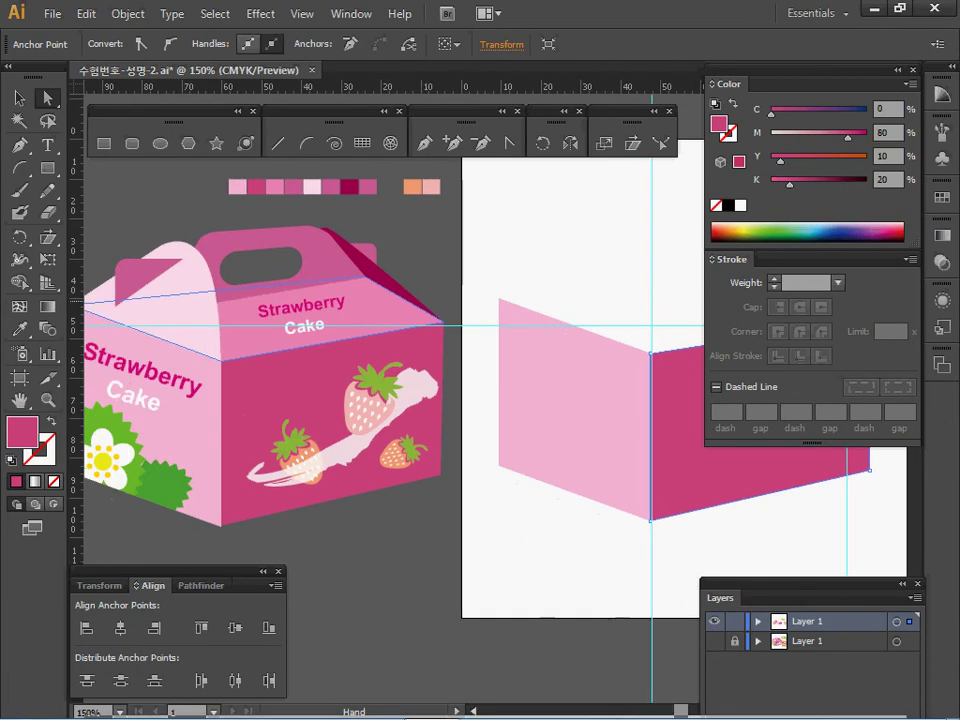
{"action": "left_click", "coordinate": [434, 314]}
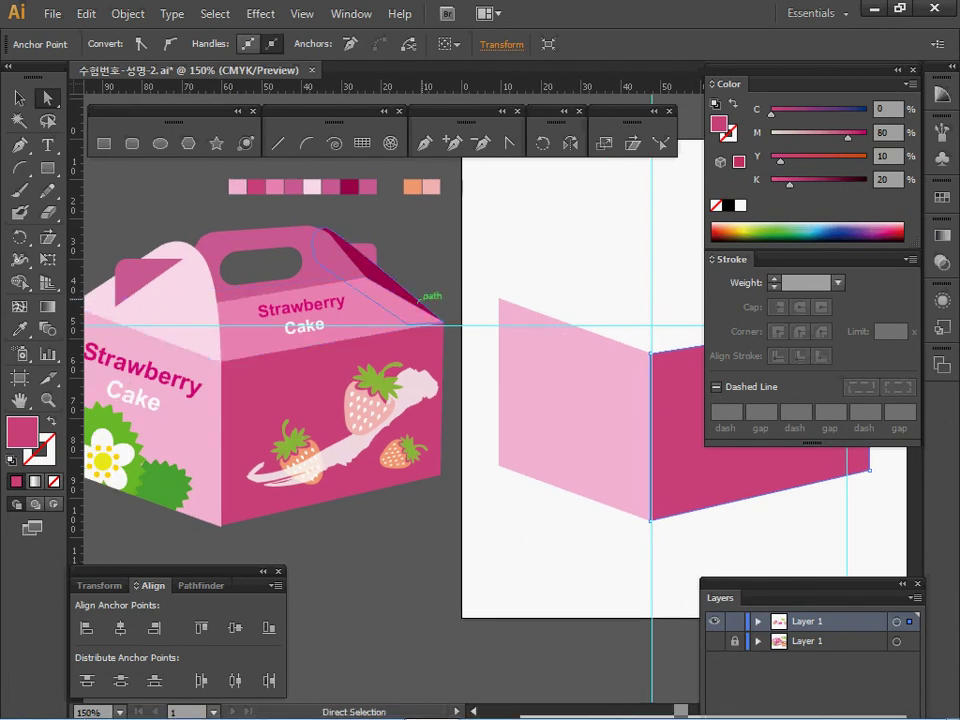
{"action": "left_click", "coordinate": [446, 250], "text": "ctrl"}
{"action": "left_click", "coordinate": [368, 318], "text": "ctrl"}
{"action": "left_click", "coordinate": [332, 266], "text": "ctrl+shift"}
{"action": "key", "text": "space"}
{"action": "left_click_drag", "start_coordinate": [380, 250], "coordinate": [281, 267]}
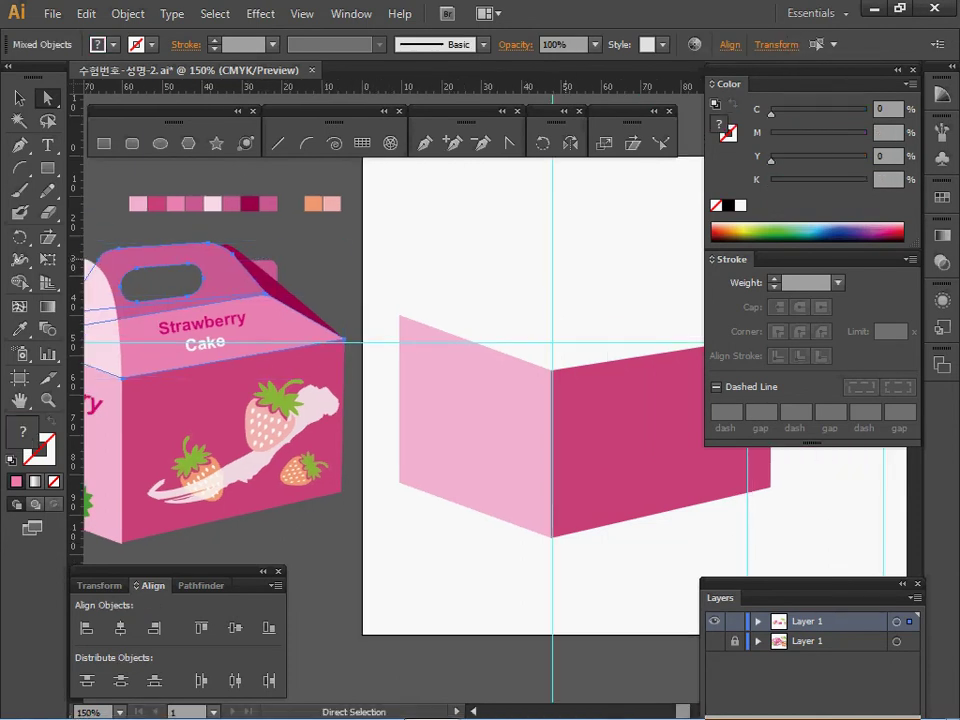
{"action": "key", "text": "ctrl+shift+a"}
{"action": "key", "text": "ctrl+v"}
{"action": "left_click_drag", "start_coordinate": [501, 429], "coordinate": [584, 340]}
{"action": "left_click_drag", "start_coordinate": [584, 340], "coordinate": [500, 364]}
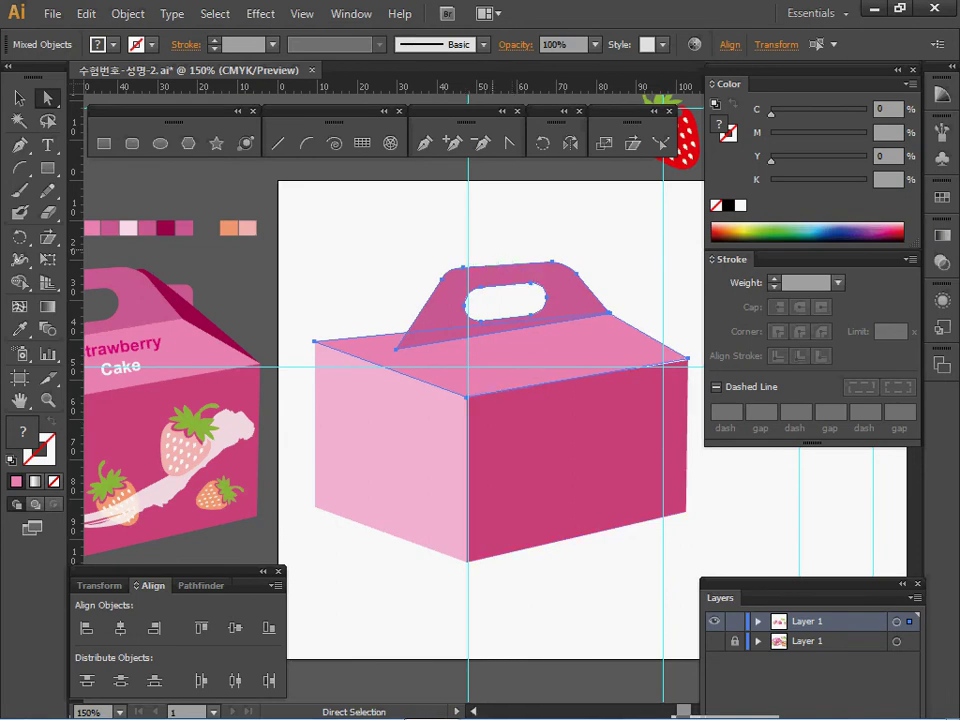
Step: Delete the rounded hole from the new box's handle, keeping its outer shape
{"action": "key", "text": "ctrl+shift+a"}
{"action": "left_click", "coordinate": [523, 274], "text": "ctrl"}
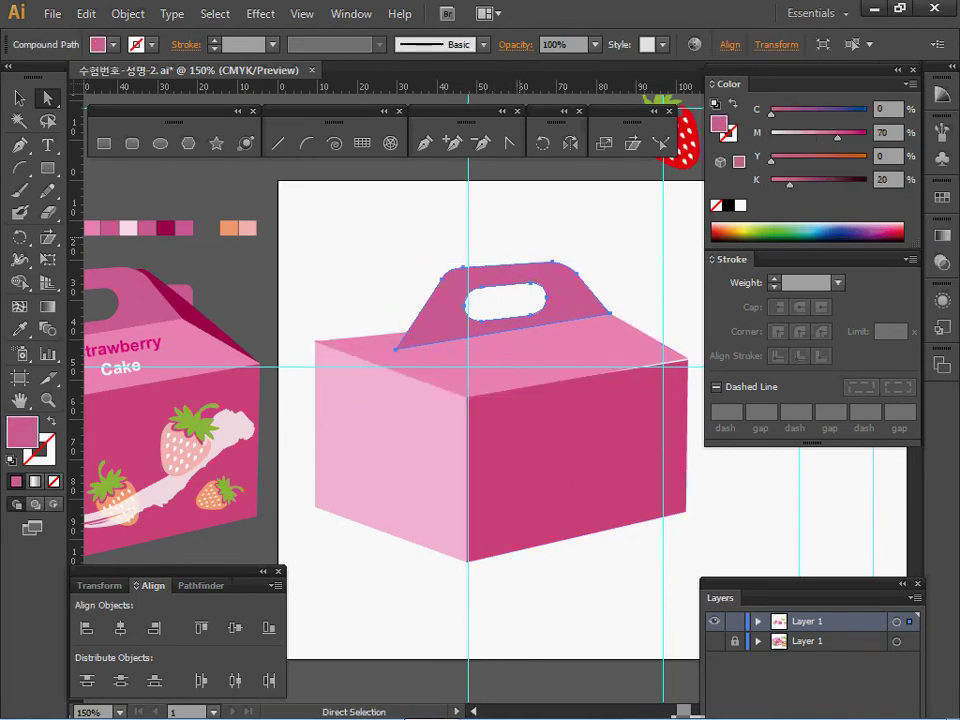
{"action": "key", "text": "ctrl+shift+a"}
{"action": "left_click", "coordinate": [537, 284]}
{"action": "left_click", "coordinate": [536, 284], "text": "alt"}
{"action": "key", "text": "Delete"}
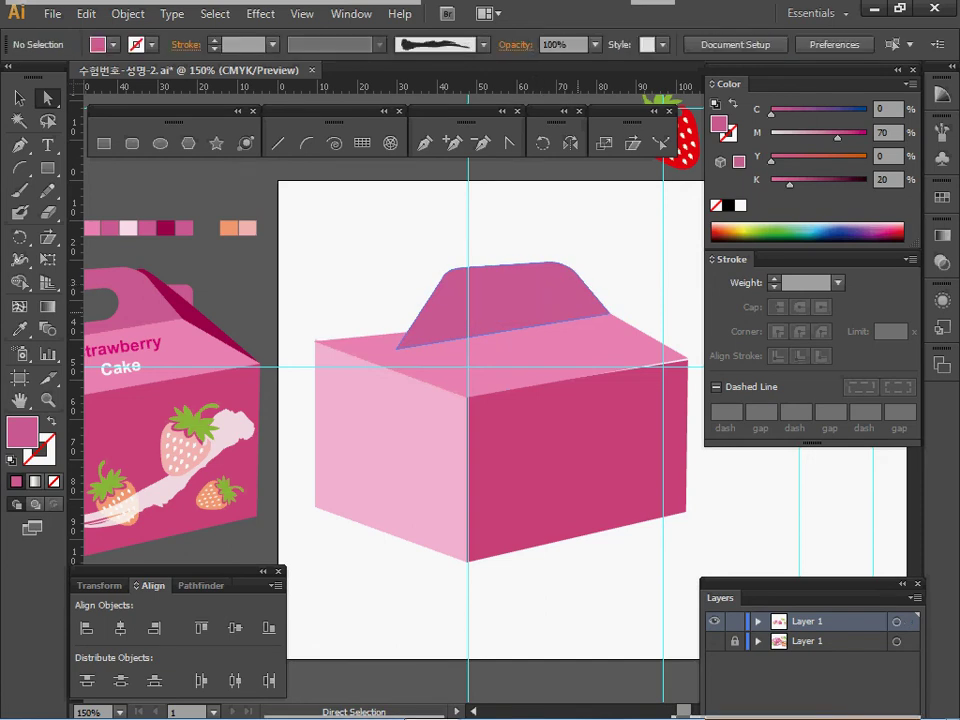
Step: Adjust the pink top panel's right corner anchor to meet the front panel's upper-right corner, and deselect it
{"action": "left_click", "coordinate": [563, 320]}
{"action": "left_click", "coordinate": [688, 358]}
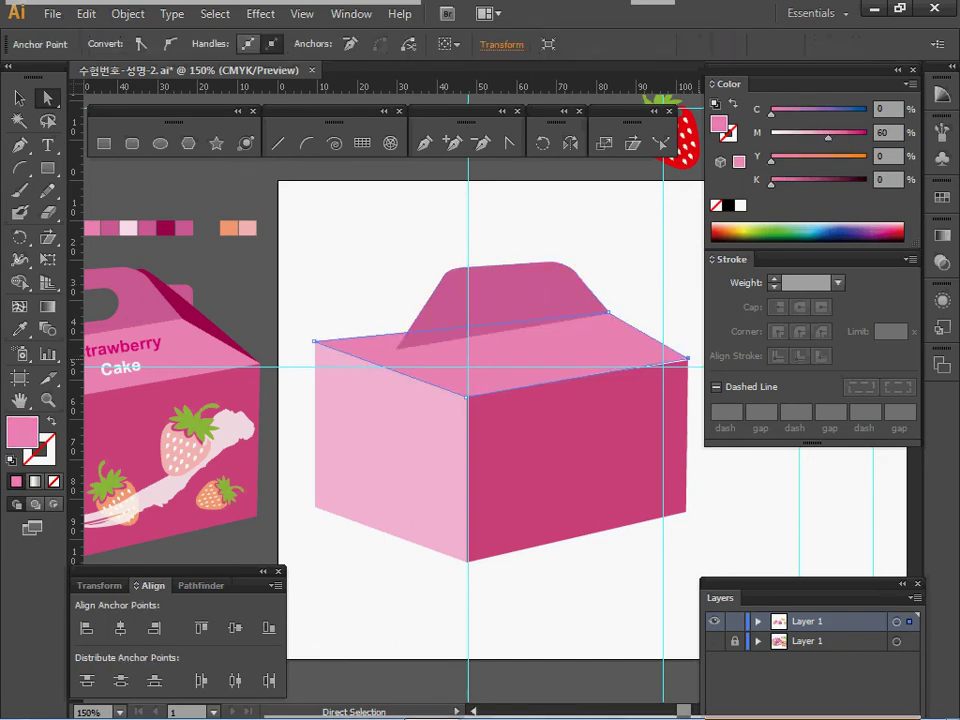
{"action": "left_click_drag", "start_coordinate": [314, 341], "coordinate": [688, 360]}
{"action": "left_click", "coordinate": [655, 303]}
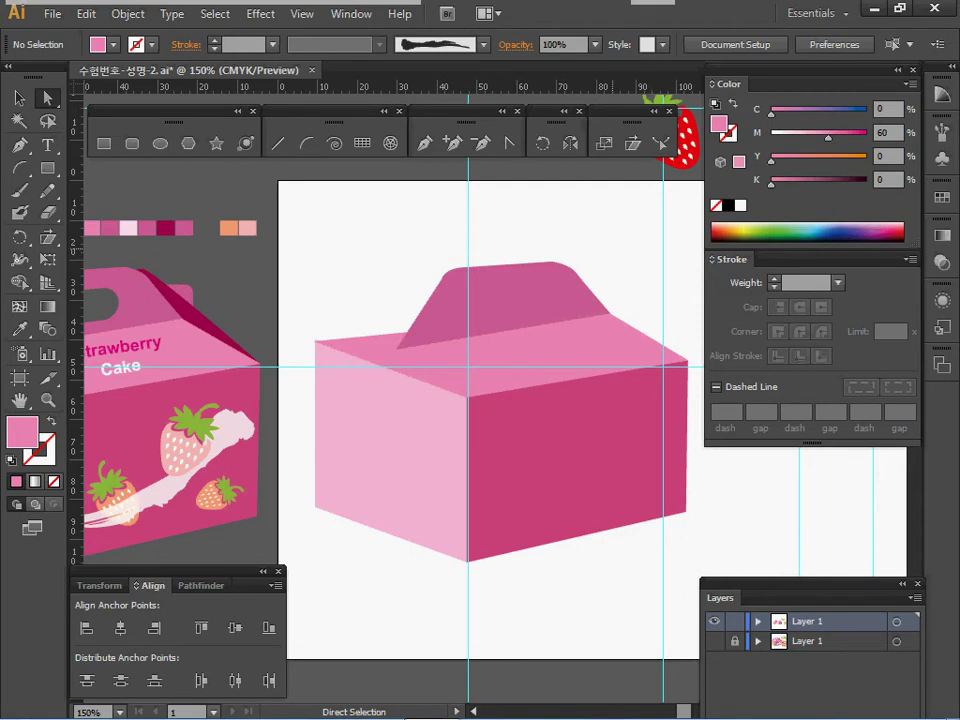
Step: Create a rounded rectangle 21 mm wide and 8.5 mm high with a 6 mm corner radius on the handle
{"action": "left_click", "coordinate": [520, 298]}
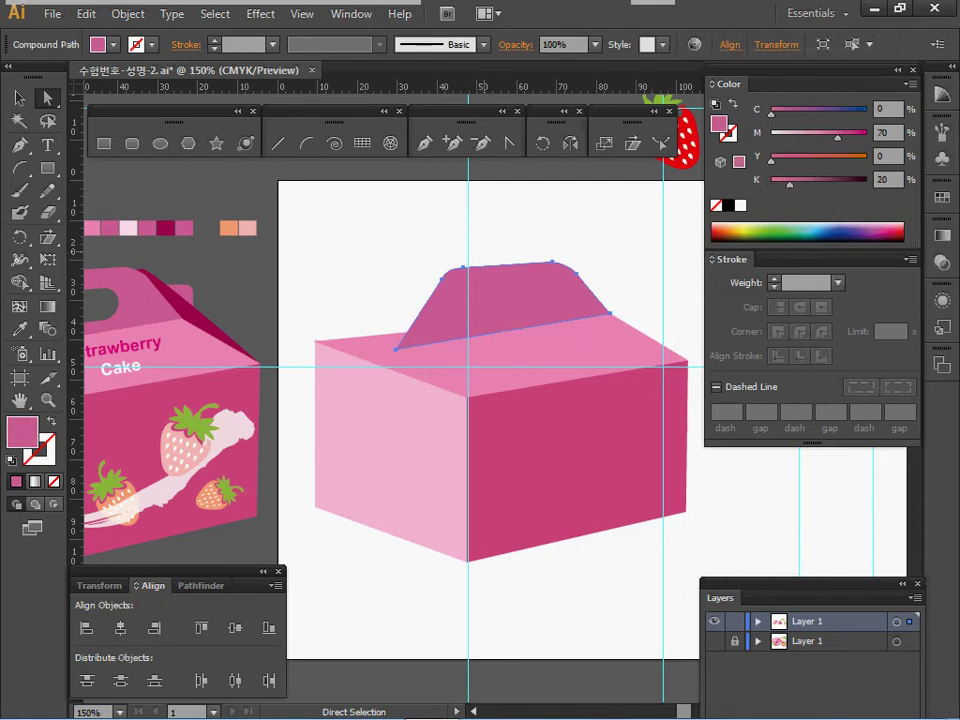
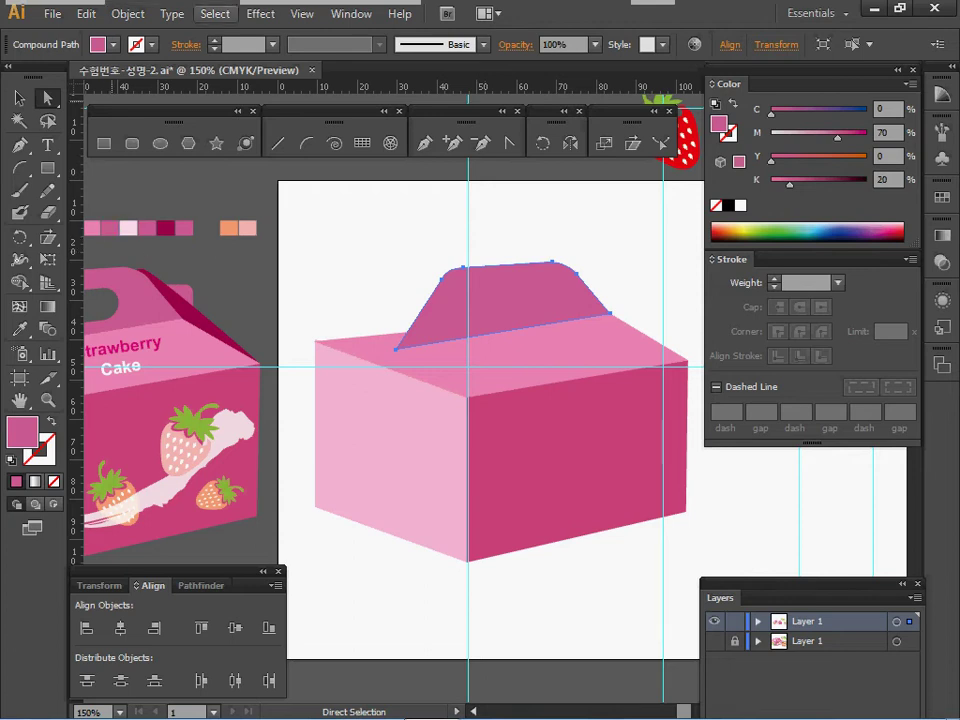
{"action": "left_click", "coordinate": [131, 143]}
{"action": "left_click", "coordinate": [13, 459]}
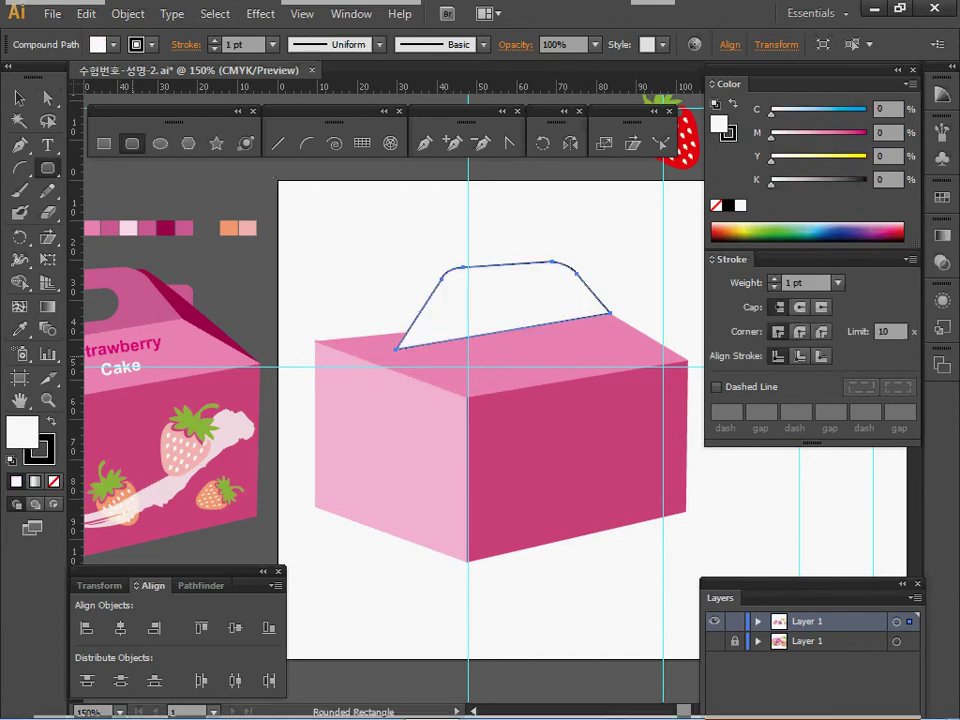
{"action": "key", "text": "ctrl+z"}
{"action": "key", "text": "ctrl+shift+a"}
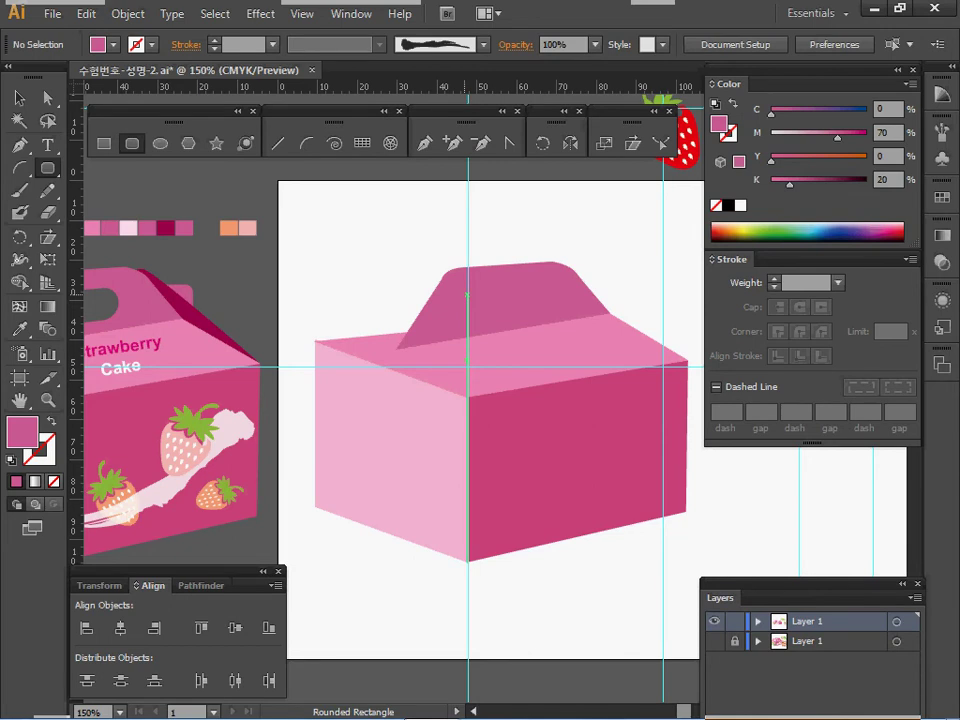
{"action": "left_click", "coordinate": [467, 296]}
{"action": "type", "text": "21"}
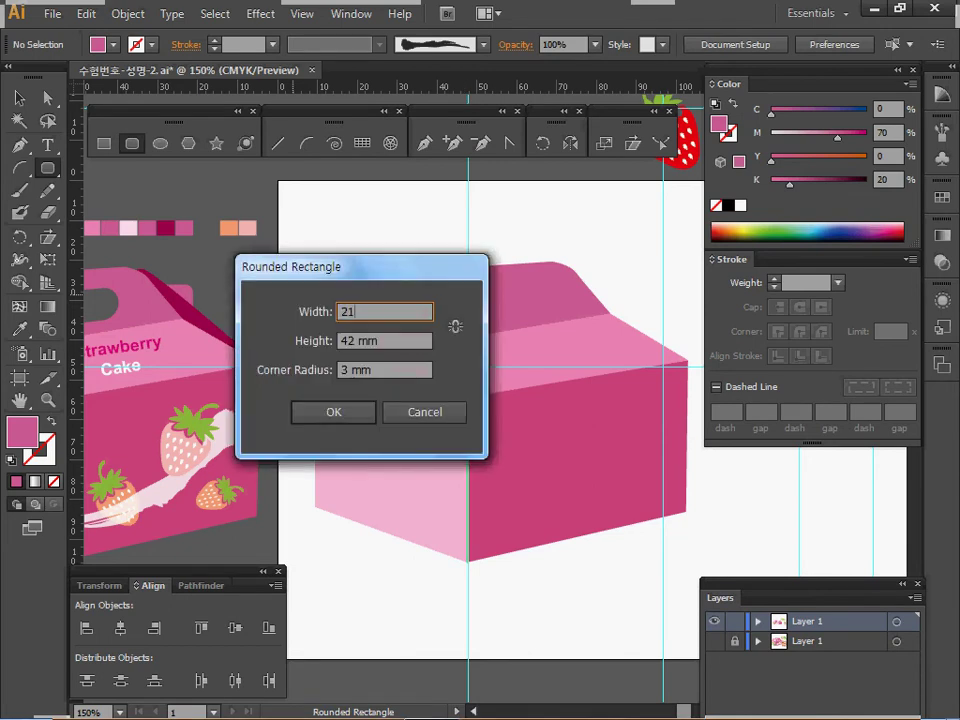
{"action": "key", "text": "Tab"}
{"action": "type", "text": "8.5"}
{"action": "key", "text": "Tab"}
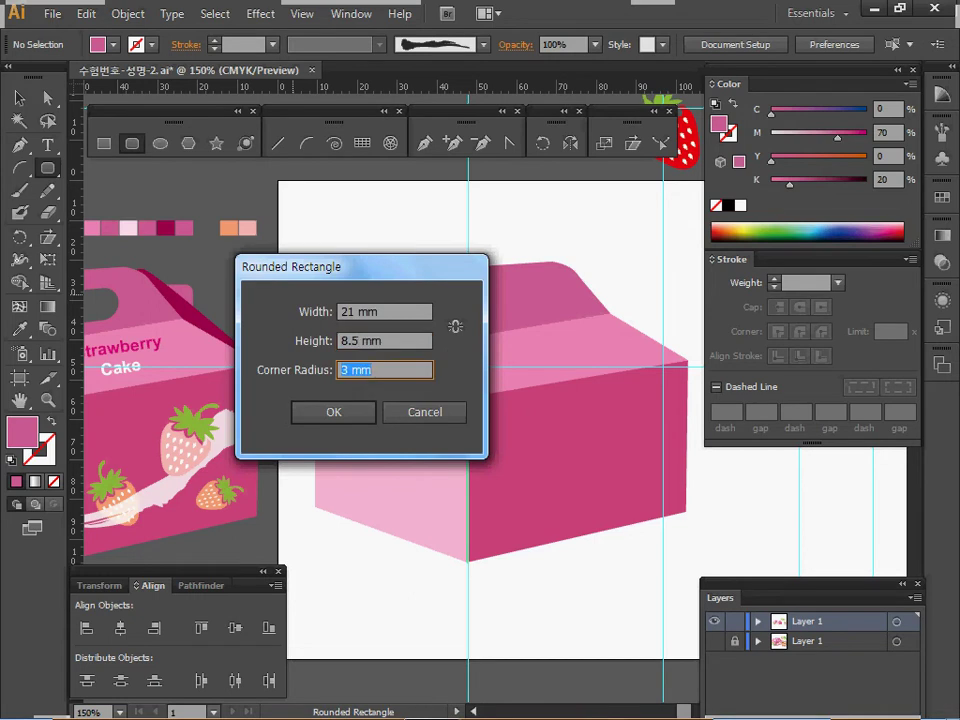
{"action": "type", "text": "6"}
{"action": "key", "text": "Return"}
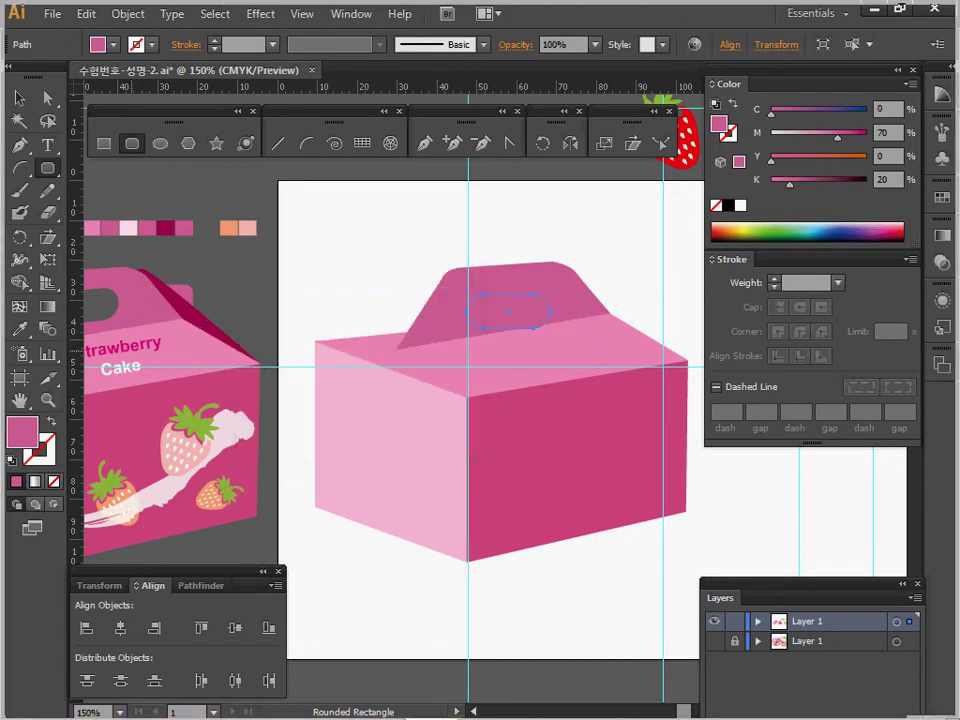
Step: Give the rounded rectangle the default white fill and black stroke, and move it slightly up to the middle of the handle
{"action": "key", "text": "d"}
{"action": "left_click_drag", "start_coordinate": [506, 310], "coordinate": [506, 301]}
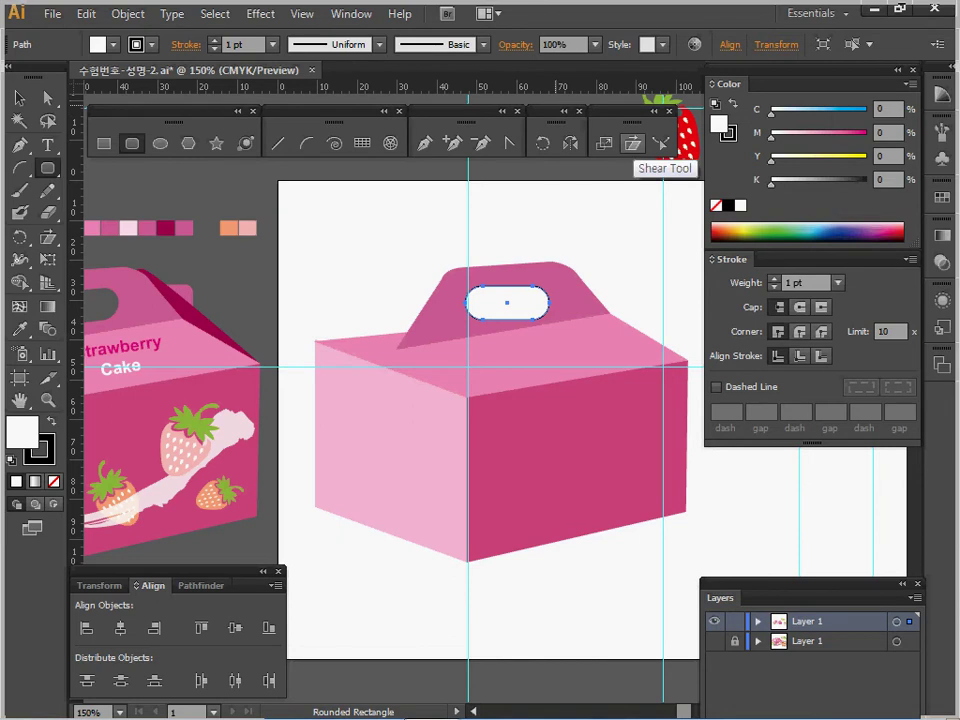
Step: Shear the rounded rectangle on the handle by -6° along the vertical axis
{"action": "double_click", "coordinate": [630, 145]}
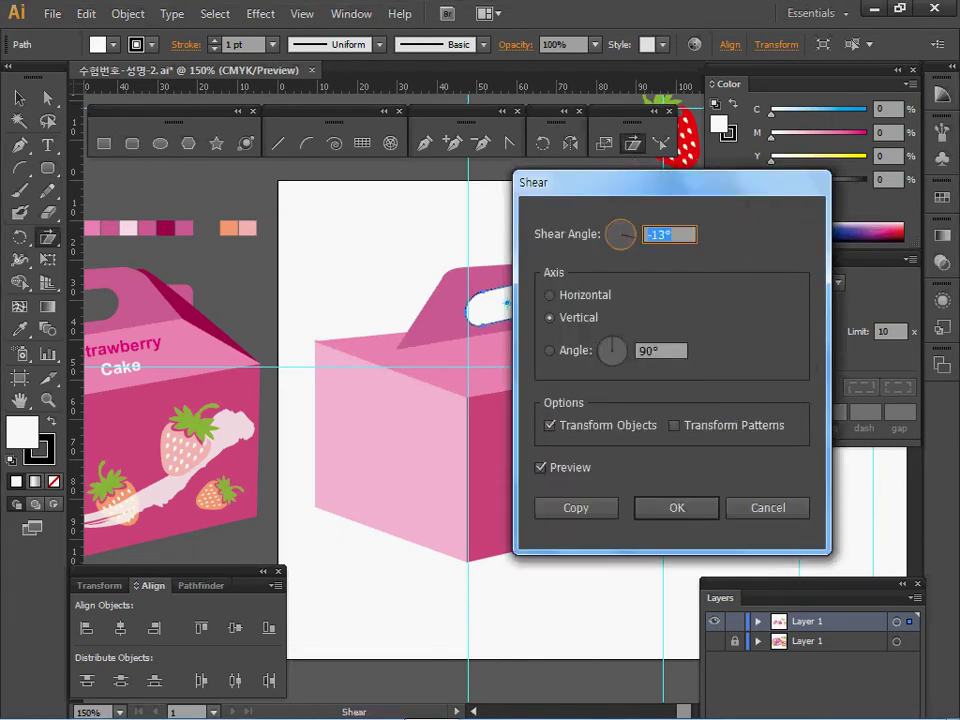
{"action": "type", "text": "-6"}
{"action": "key", "text": "Return"}
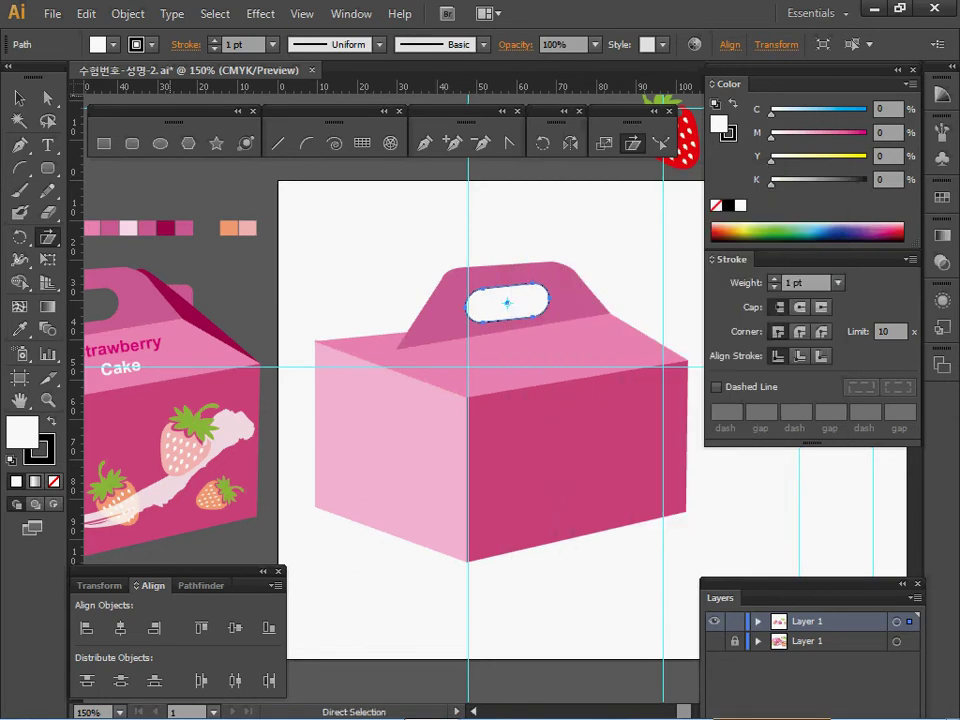
Step: Isolate the sheared rounded rectangle and scale only its right-end anchor points uniformly to 95%
{"action": "left_click", "coordinate": [19, 98]}
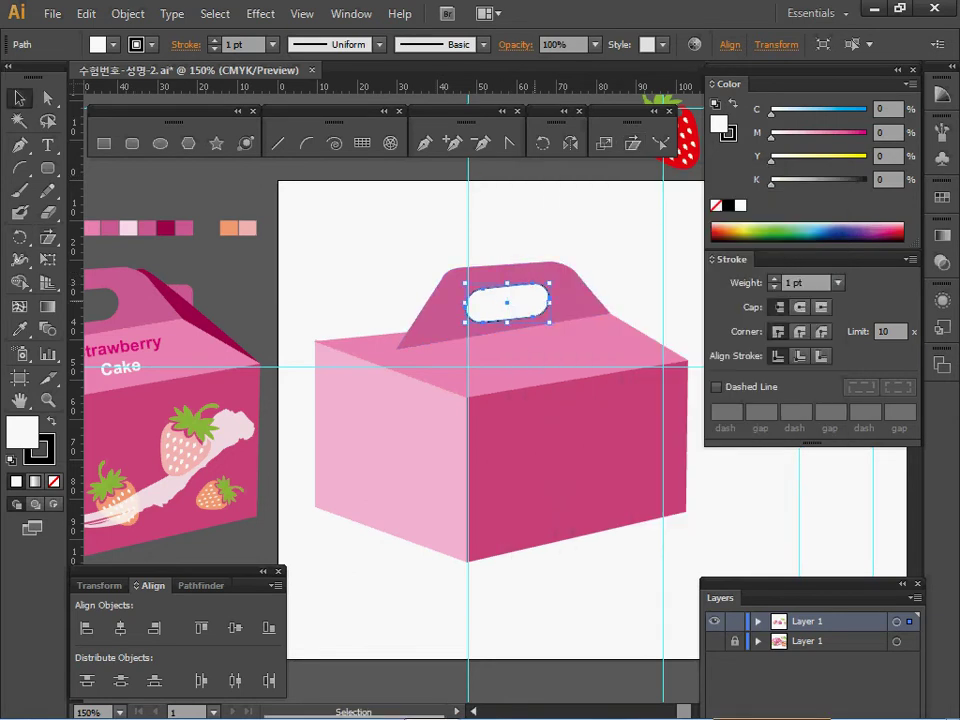
{"action": "double_click", "coordinate": [507, 303]}
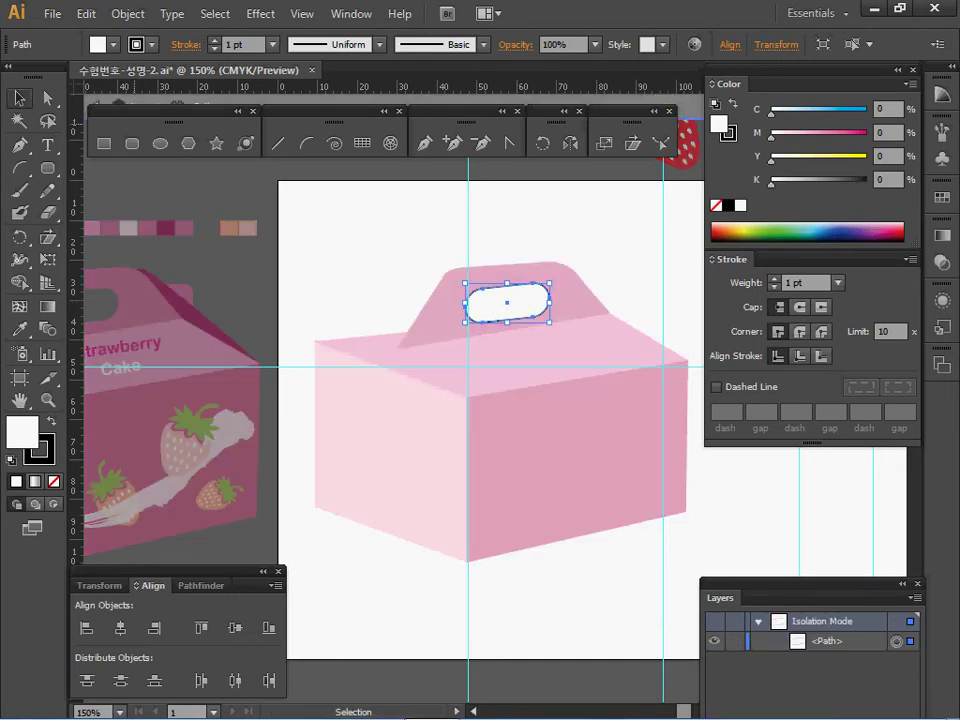
{"action": "left_click", "coordinate": [47, 98]}
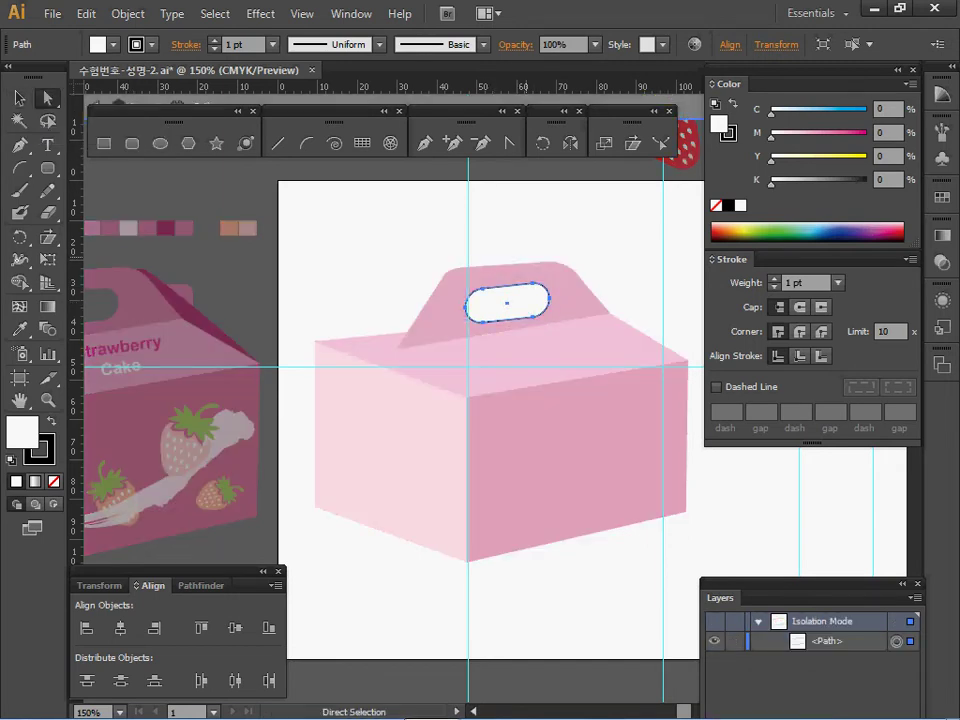
{"action": "left_click_drag", "start_coordinate": [517, 245], "coordinate": [569, 334]}
{"action": "left_click_drag", "start_coordinate": [570, 334], "coordinate": [570, 334]}
{"action": "key", "text": "s"}
{"action": "key", "text": "Return"}
{"action": "type", "text": "95"}
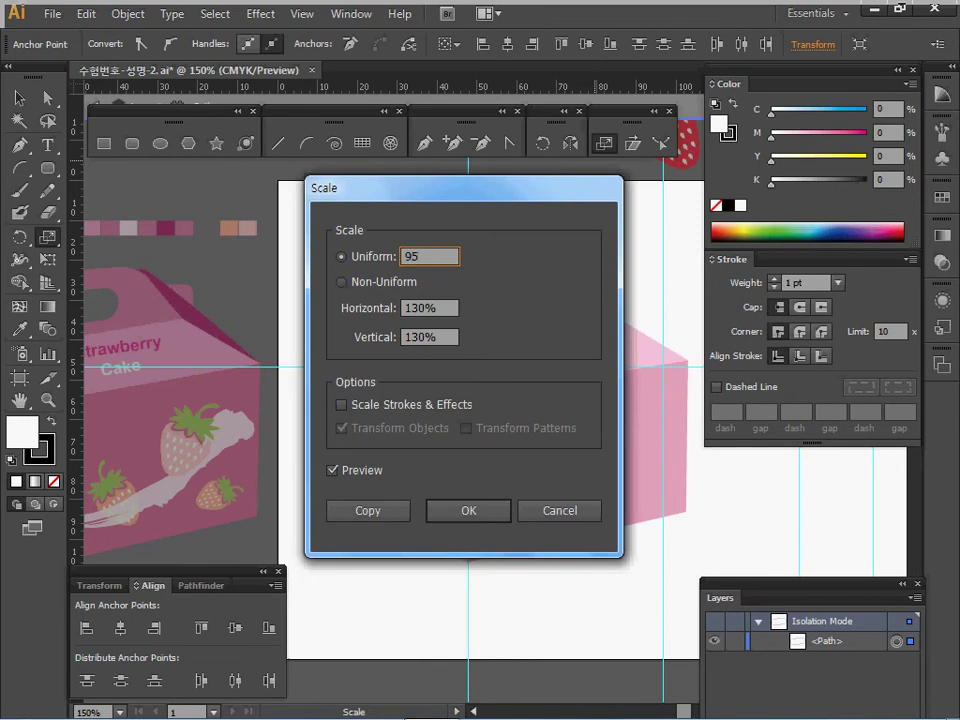
{"action": "key", "text": "Return"}
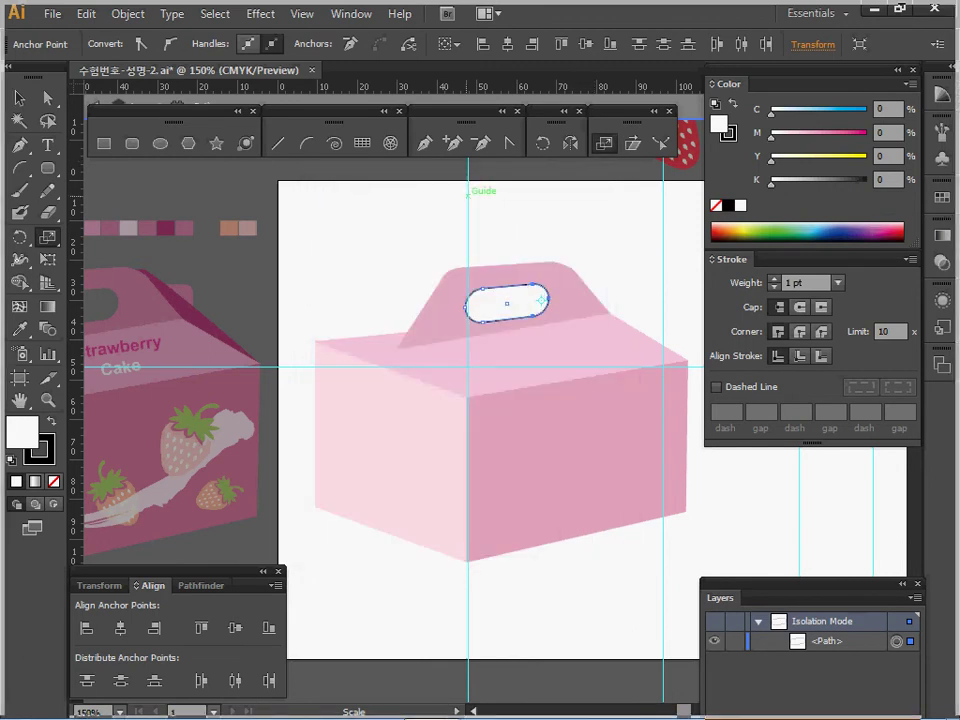
Step: Deselect the white rounded handle slot and leave its isolation mode
{"action": "key", "text": "a"}
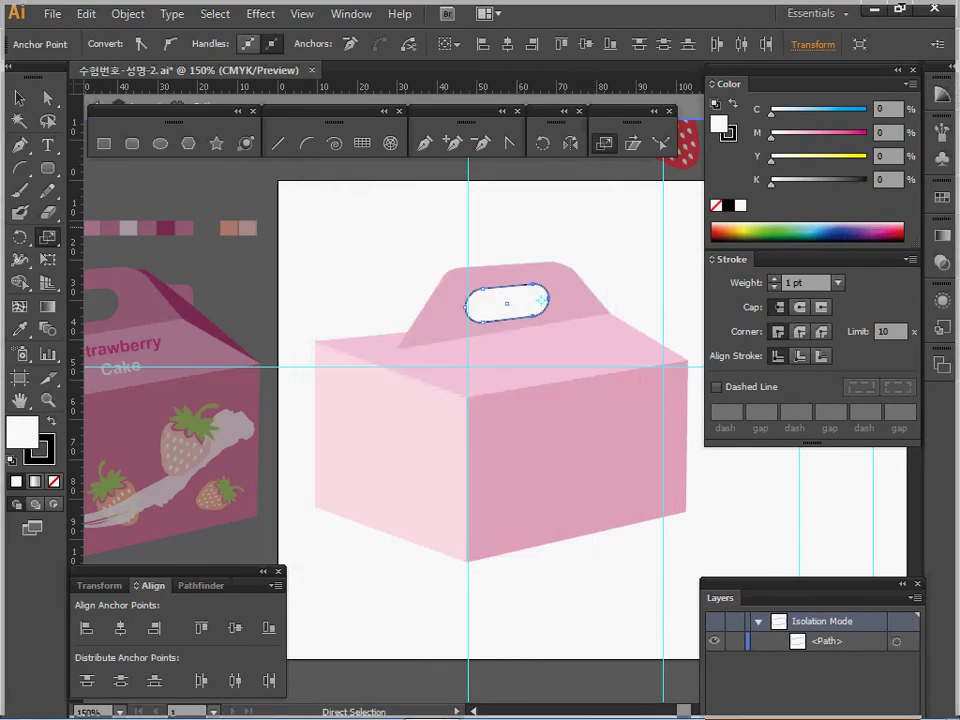
{"action": "left_click", "coordinate": [520, 228], "text": "ctrl"}
{"action": "key", "text": "space"}
{"action": "left_click_drag", "start_coordinate": [520, 305], "coordinate": [580, 280]}
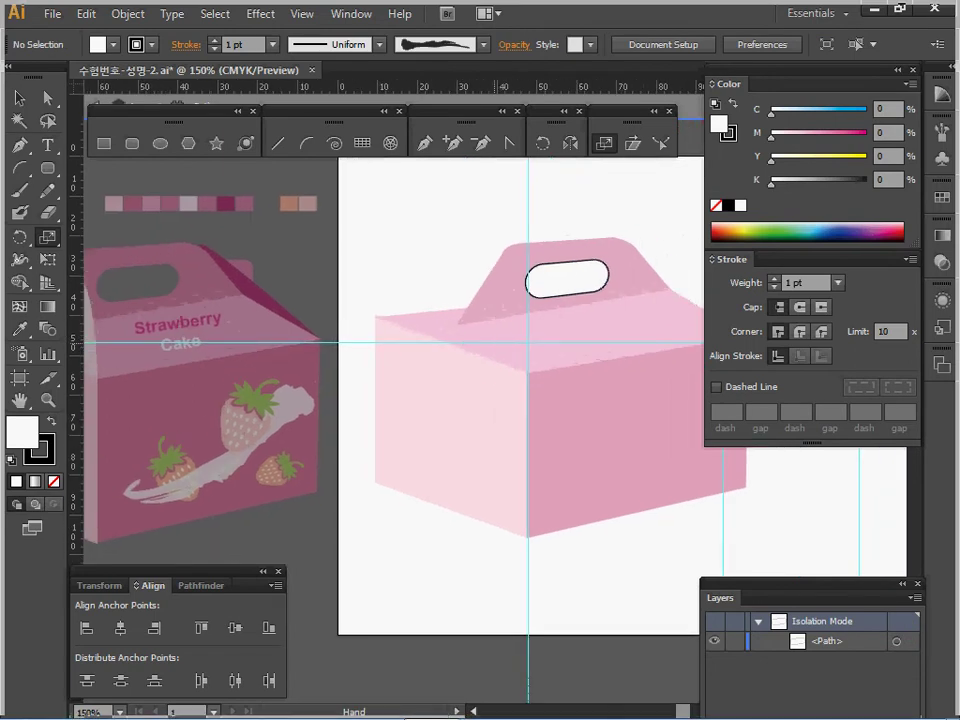
{"action": "key", "text": "ctrl+a"}
{"action": "key", "text": "ctrl+shift+a"}
{"action": "left_click_drag", "start_coordinate": [534, 205], "coordinate": [577, 277]}
{"action": "key", "text": "Escape"}
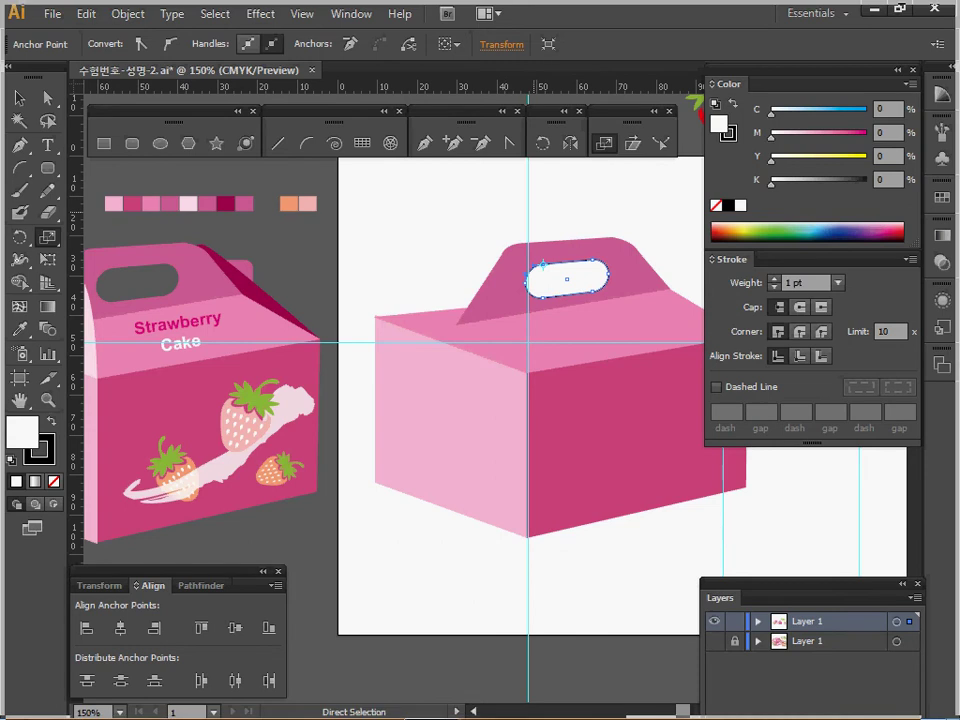
Step: Subtract the white rounded slot from the pink handle with Minus Front, then deselect the result
{"action": "left_click", "coordinate": [522, 213], "text": "ctrl"}
{"action": "key", "text": "a"}
{"action": "key", "text": "v"}
{"action": "mouse_move", "coordinate": [528, 197]}
{"action": "left_mouse_down"}
{"action": "mouse_move", "coordinate": [576, 271]}
{"action": "mouse_move", "coordinate": [527, 197]}
{"action": "left_mouse_up"}
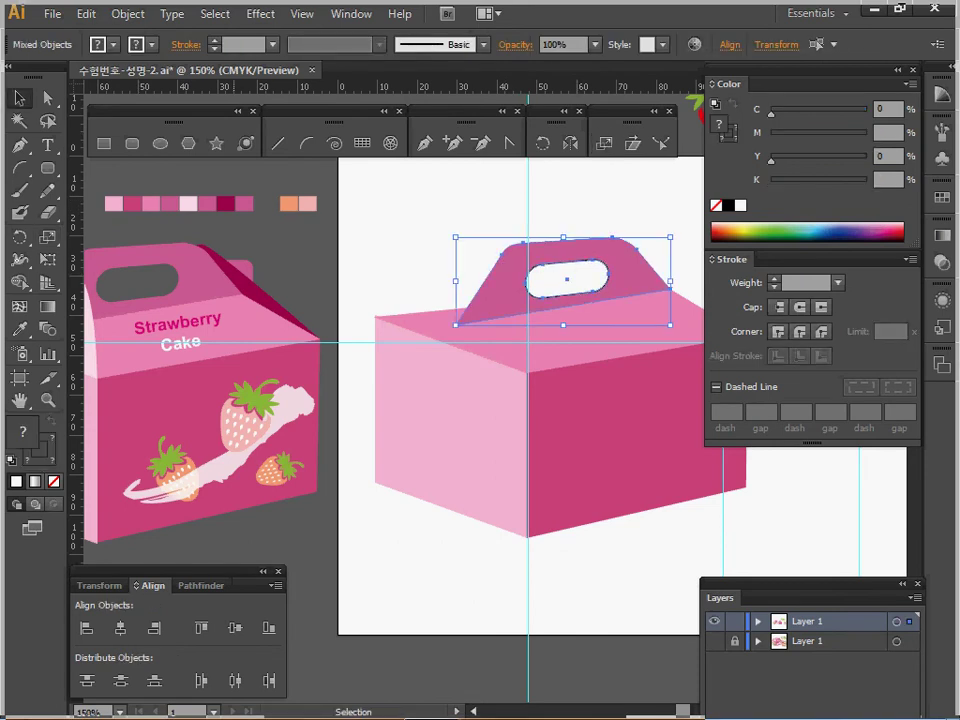
{"action": "left_click", "coordinate": [201, 586]}
{"action": "left_click", "coordinate": [120, 628]}
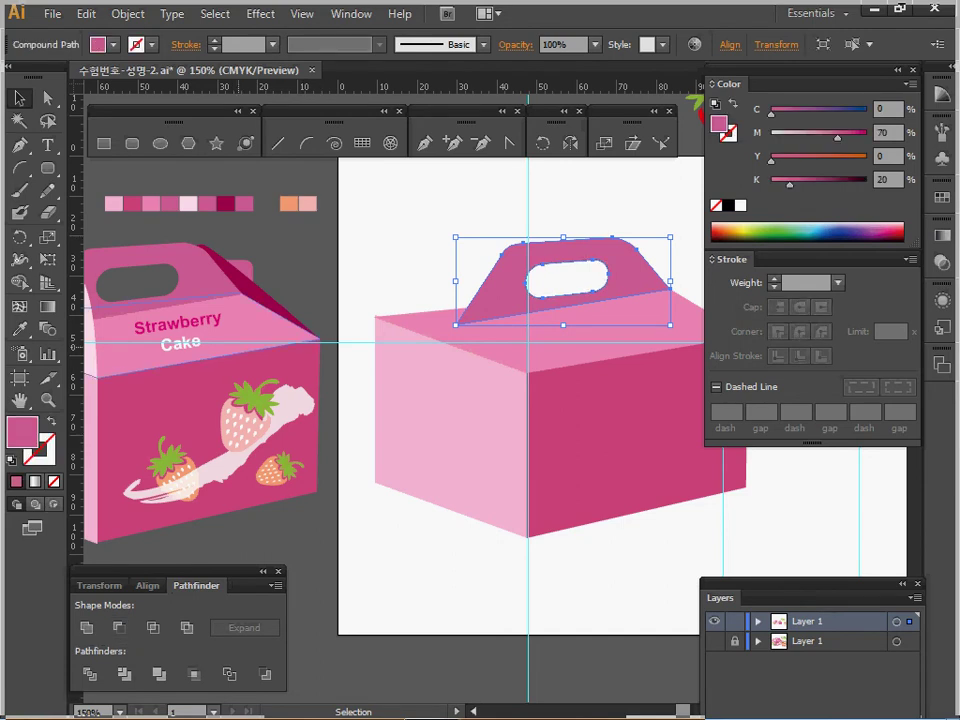
{"action": "left_click", "coordinate": [342, 290]}
Step: Copy the light-pink side flap and the small rounded tab from the reference box onto the matching places of the new box
{"action": "key", "text": "space"}
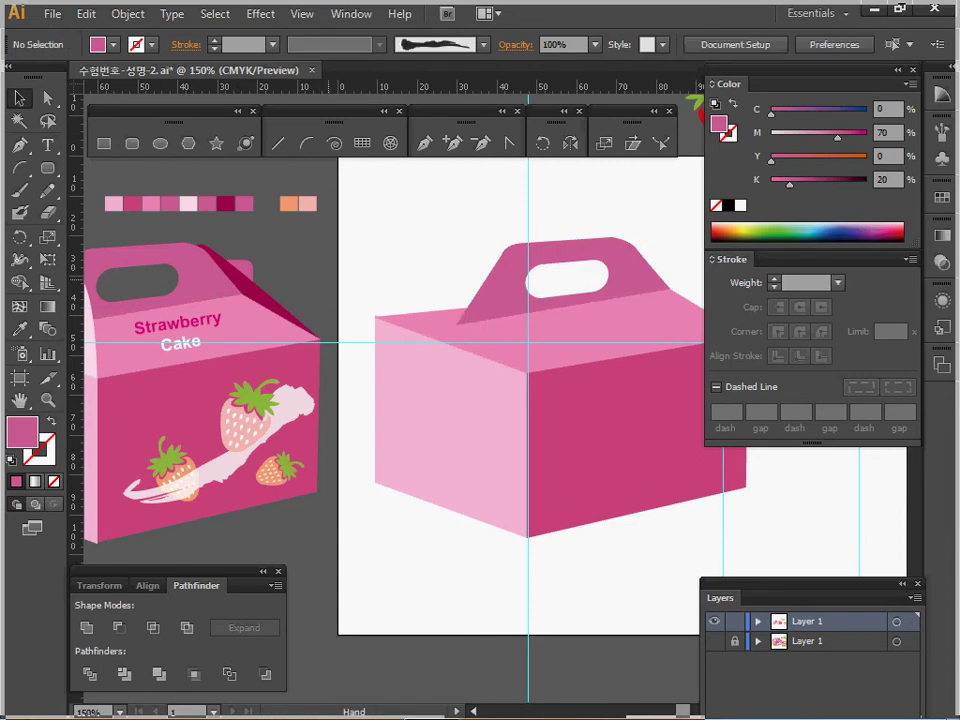
{"action": "left_click_drag", "start_coordinate": [350, 333], "coordinate": [461, 311]}
{"action": "mouse_move", "coordinate": [289, 264]}
{"action": "left_mouse_down"}
{"action": "mouse_move", "coordinate": [281, 265]}
{"action": "mouse_move", "coordinate": [289, 262]}
{"action": "left_mouse_up"}
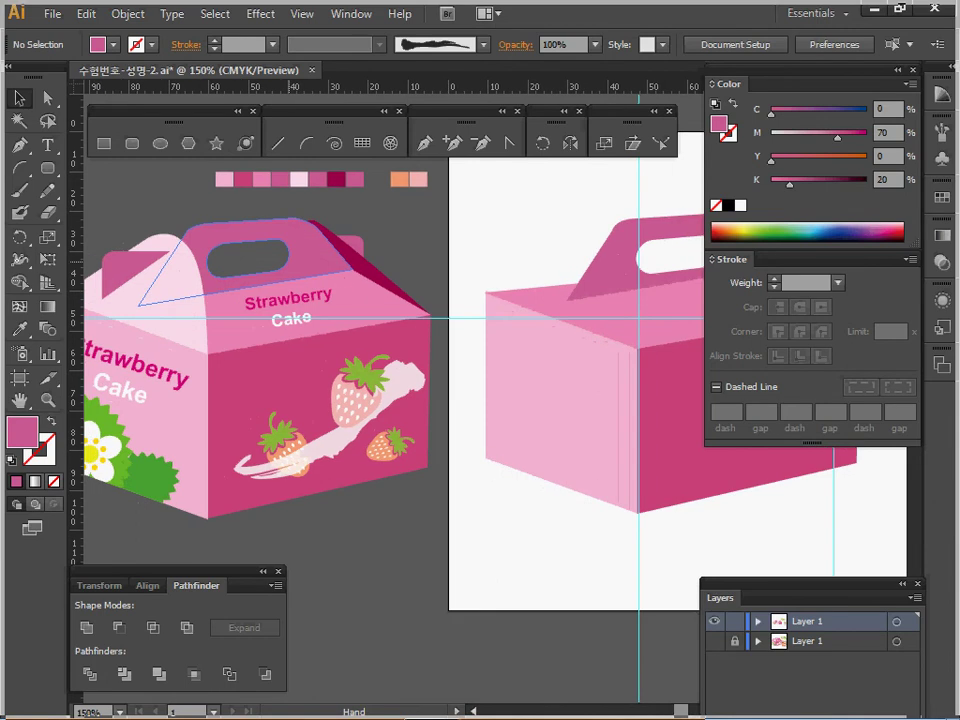
{"action": "left_click", "coordinate": [184, 282]}
{"action": "left_click", "coordinate": [345, 245], "text": "shift"}
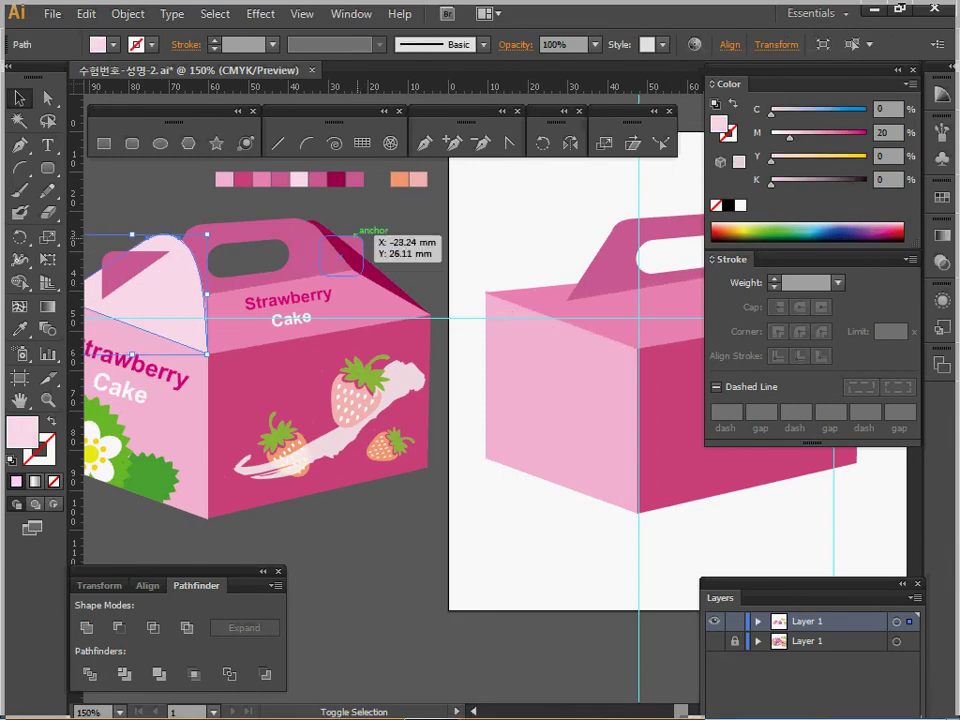
{"action": "left_click_drag", "start_coordinate": [577, 369], "coordinate": [508, 320]}
{"action": "left_click", "coordinate": [439, 402], "text": "ctrl+alt"}
{"action": "key", "text": "ctrl+c"}
{"action": "key", "text": "ctrl+v"}
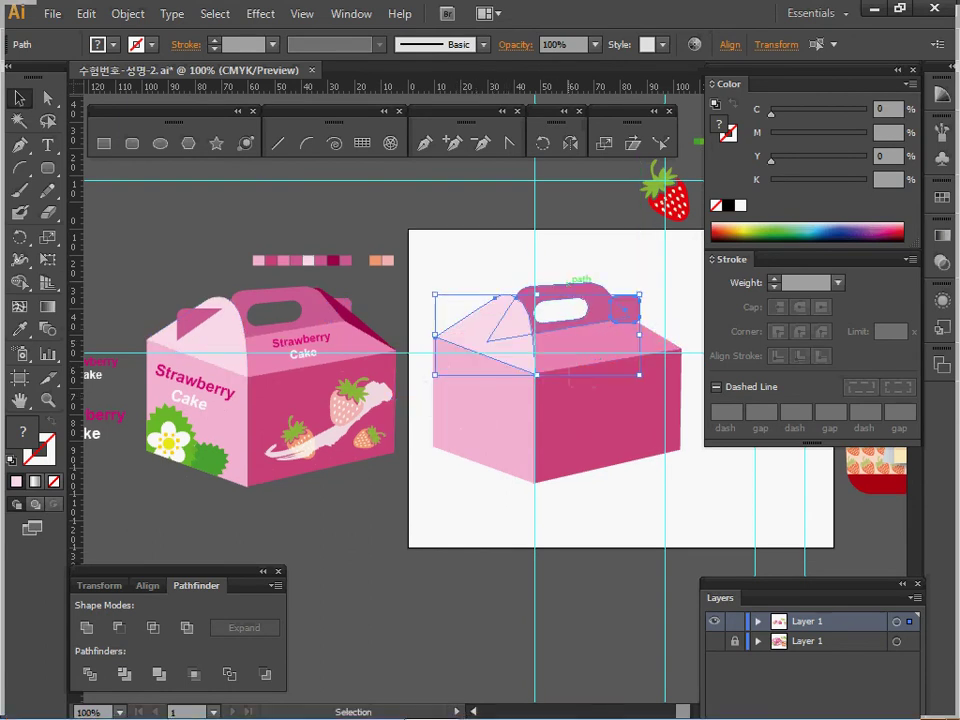
{"action": "left_click", "coordinate": [622, 260]}
{"action": "left_click", "coordinate": [626, 310]}
Step: Copy the dark magenta flap from the reference box and place it along the right side of the new box's lid
{"action": "left_click", "coordinate": [366, 277]}
{"action": "left_click", "coordinate": [366, 326]}
{"action": "key", "text": "ctrl+c"}
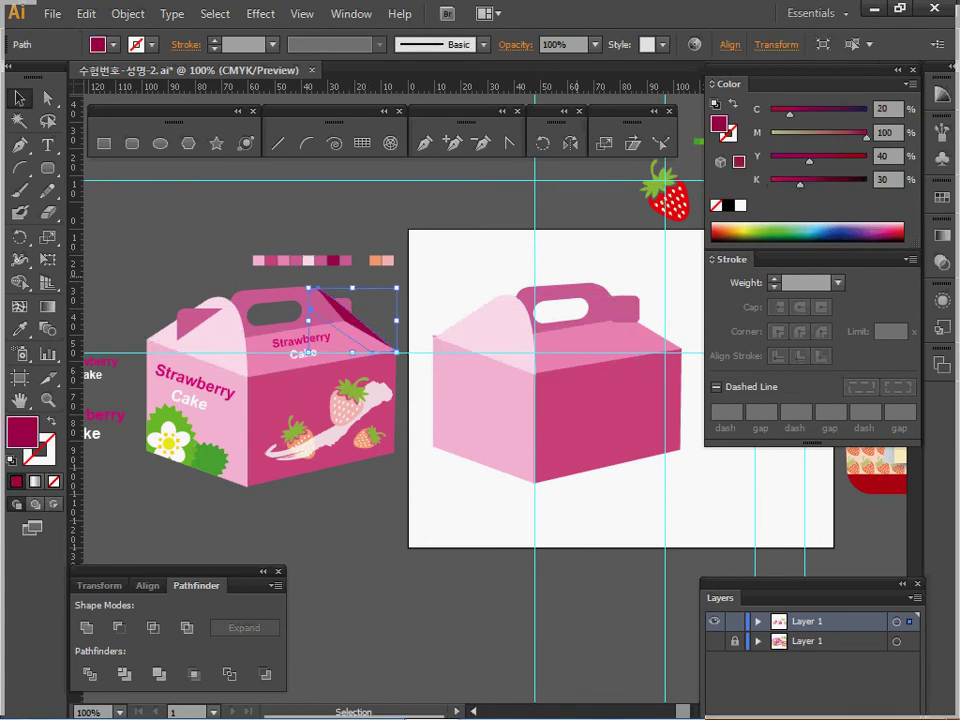
{"action": "key", "text": "ctrl+v"}
{"action": "left_click_drag", "start_coordinate": [495, 395], "coordinate": [629, 313]}
{"action": "key", "text": "ctrl+="}
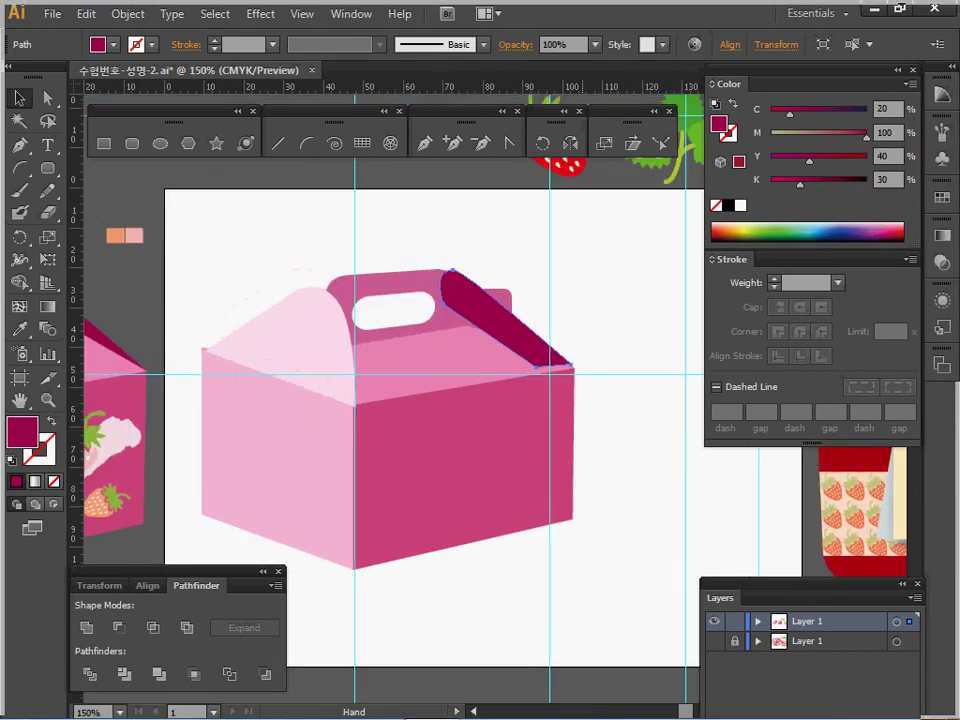
{"action": "left_click_drag", "start_coordinate": [554, 350], "coordinate": [561, 352]}
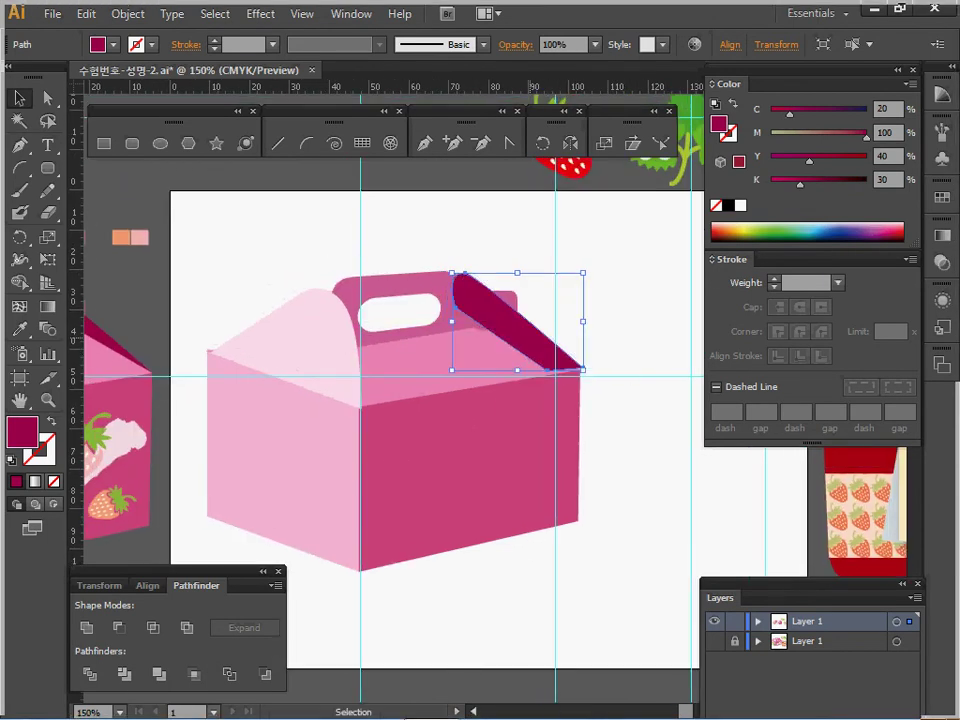
Step: Send the dark magenta flap and the small rounded tab behind the box's other shapes
{"action": "left_click_drag", "start_coordinate": [495, 310], "coordinate": [551, 310]}
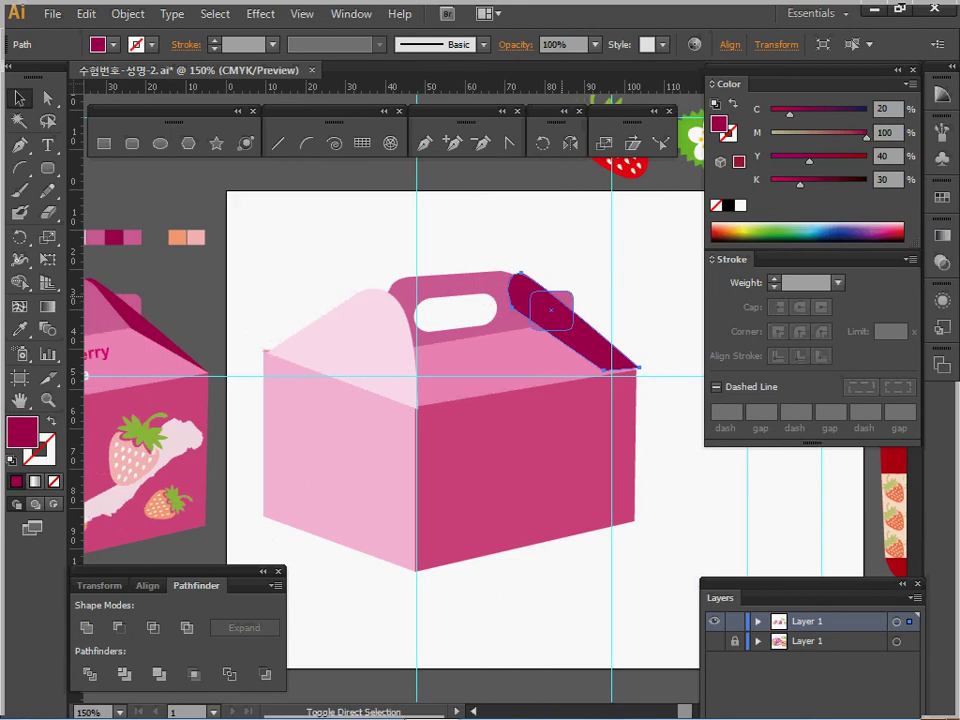
{"action": "left_click", "coordinate": [562, 298], "text": "ctrl+shift"}
{"action": "right_click", "coordinate": [558, 317]}
{"action": "mouse_move", "coordinate": [600, 563]}
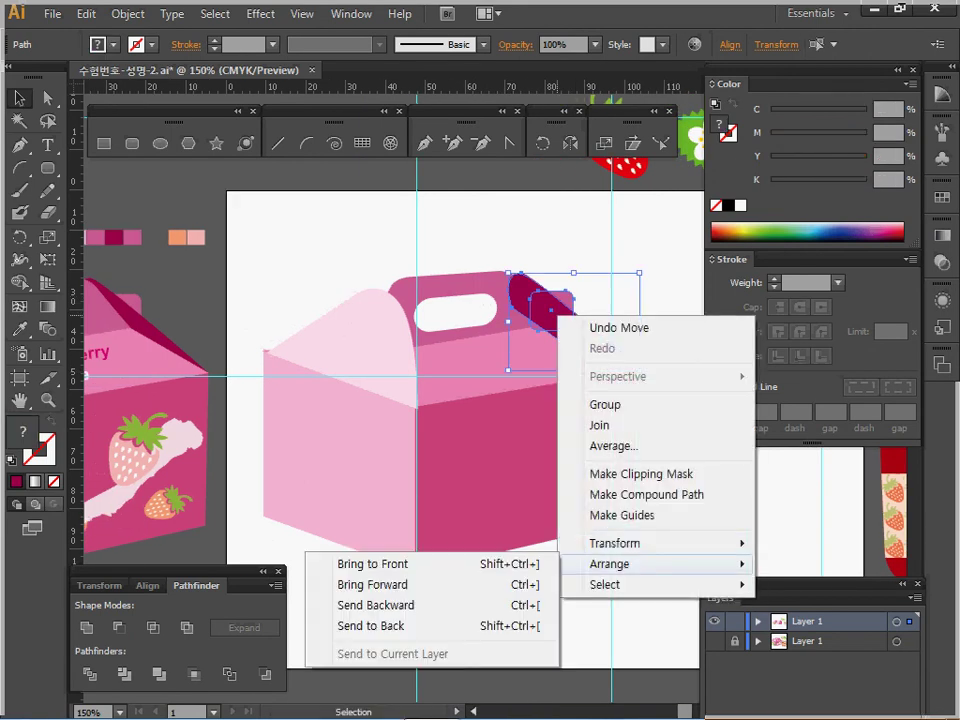
{"action": "left_click", "coordinate": [371, 626]}
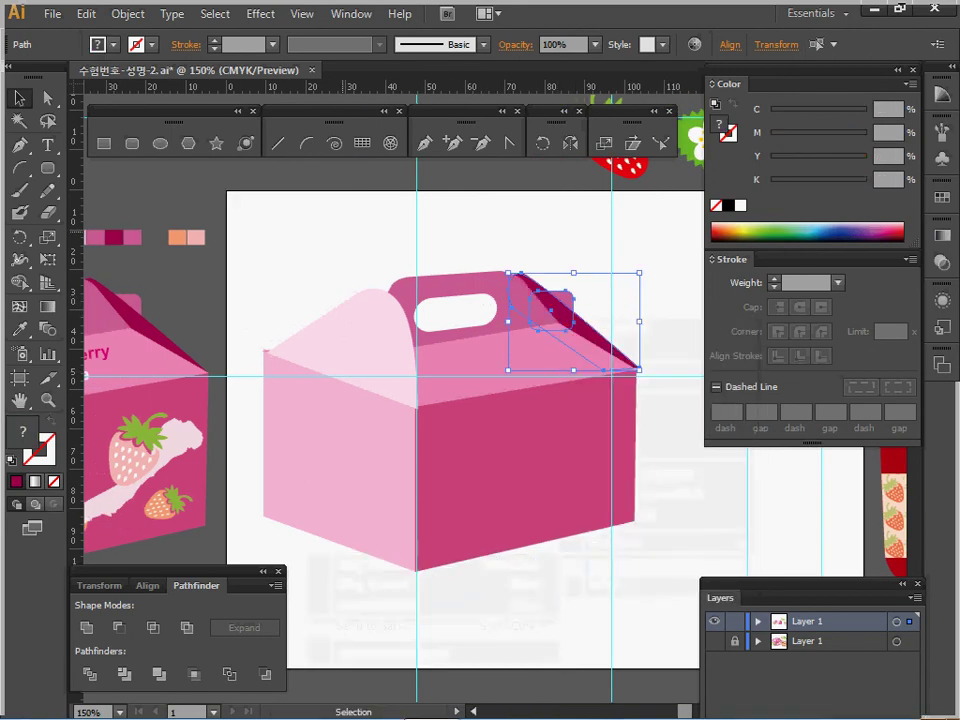
{"action": "left_click", "coordinate": [330, 250]}
{"action": "left_click_drag", "start_coordinate": [340, 325], "coordinate": [560, 295]}
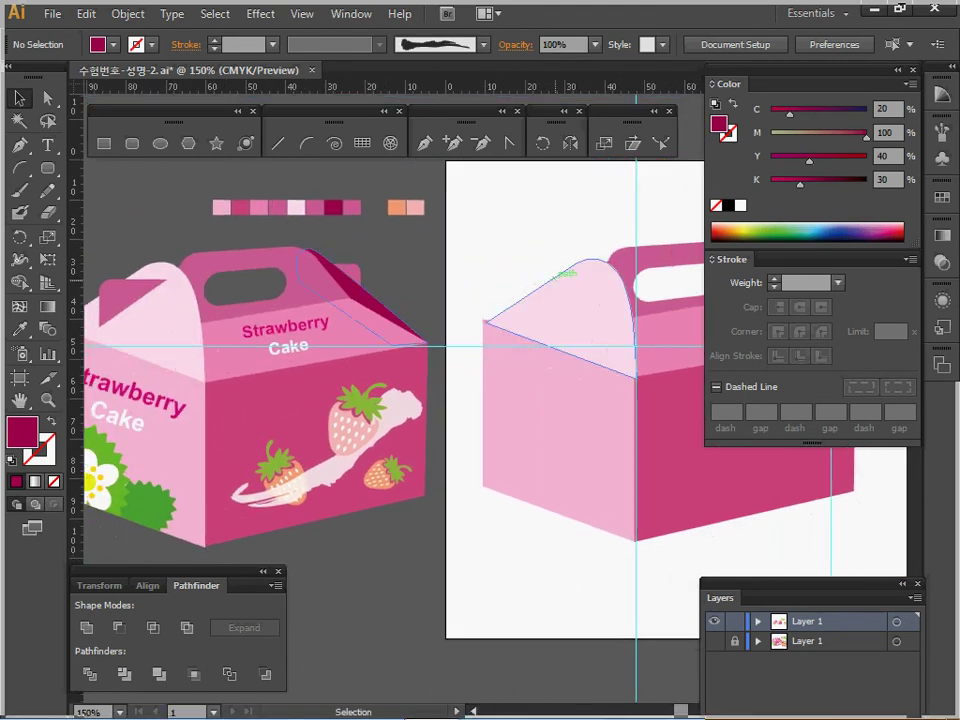
{"action": "left_click_drag", "start_coordinate": [564, 298], "coordinate": [537, 298]}
{"action": "left_click", "coordinate": [551, 248]}
{"action": "left_click", "coordinate": [573, 245]}
{"action": "left_click_drag", "start_coordinate": [478, 306], "coordinate": [466, 319]}
{"action": "key", "text": "ctrl+shift+a"}
Step: Create a rounded rectangle 20 mm wide and 15 mm high with a 3 mm corner radius on the light-pink side flap
{"action": "left_click", "coordinate": [131, 143]}
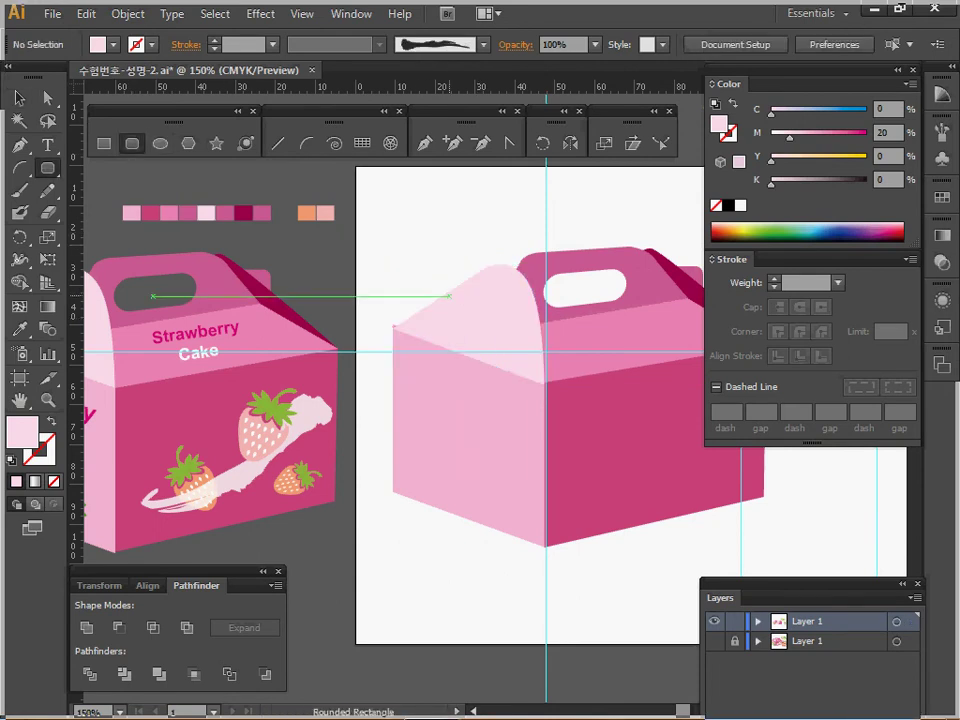
{"action": "left_click", "coordinate": [449, 296]}
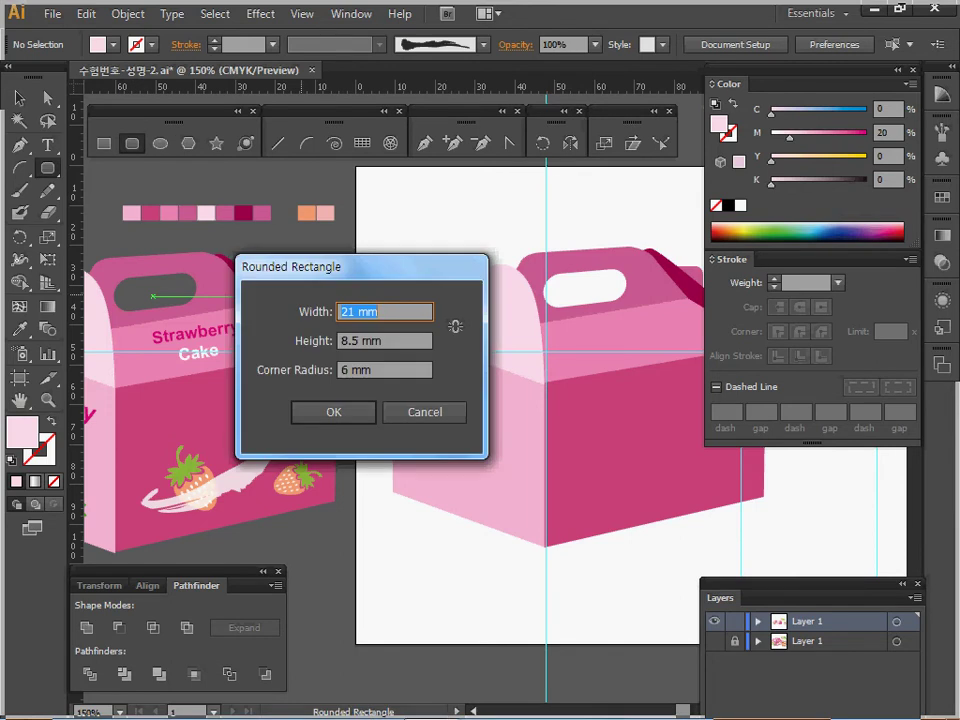
{"action": "type", "text": "20"}
{"action": "key", "text": "Tab"}
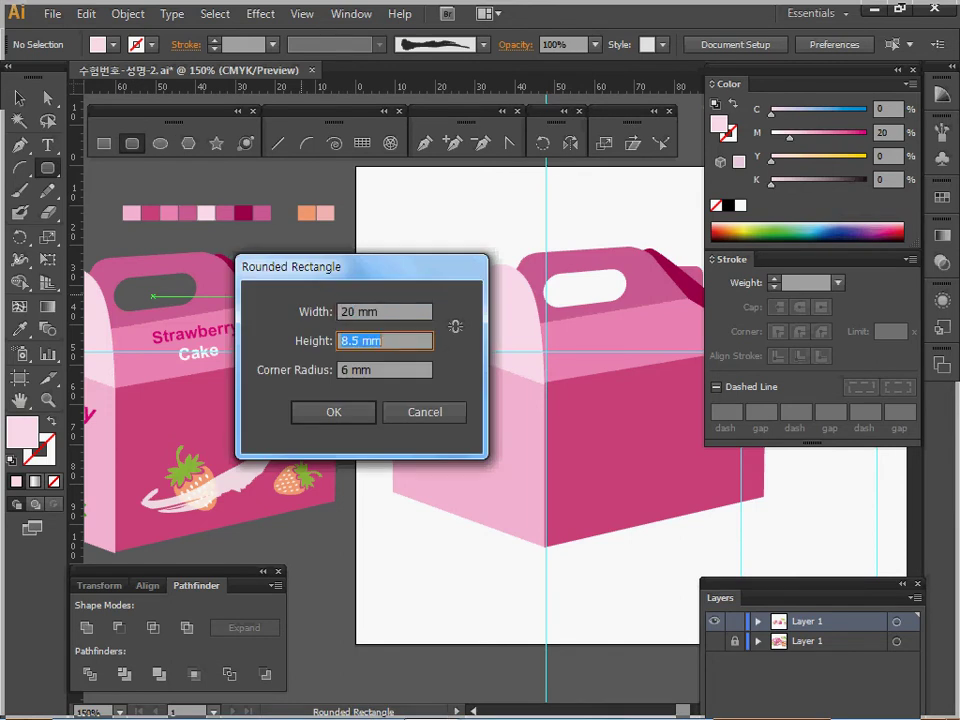
{"action": "type", "text": "15"}
{"action": "key", "text": "Tab"}
{"action": "type", "text": "3"}
{"action": "key", "text": "Tab"}
{"action": "key", "text": "Return"}
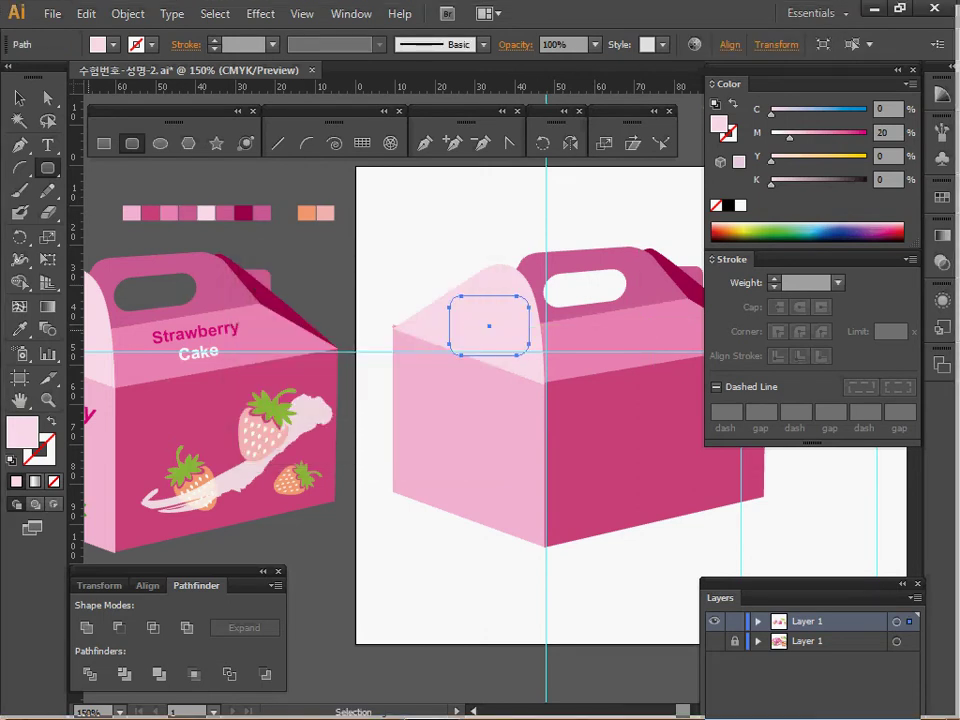
Step: Give the rounded rectangle the default white fill and black stroke and move it to the flap's upper-left edge
{"action": "key", "text": "d"}
{"action": "mouse_move", "coordinate": [490, 323]}
{"action": "left_mouse_down"}
{"action": "mouse_move", "coordinate": [471, 300]}
{"action": "mouse_move", "coordinate": [493, 302]}
{"action": "left_mouse_up"}
{"action": "key", "text": "v"}
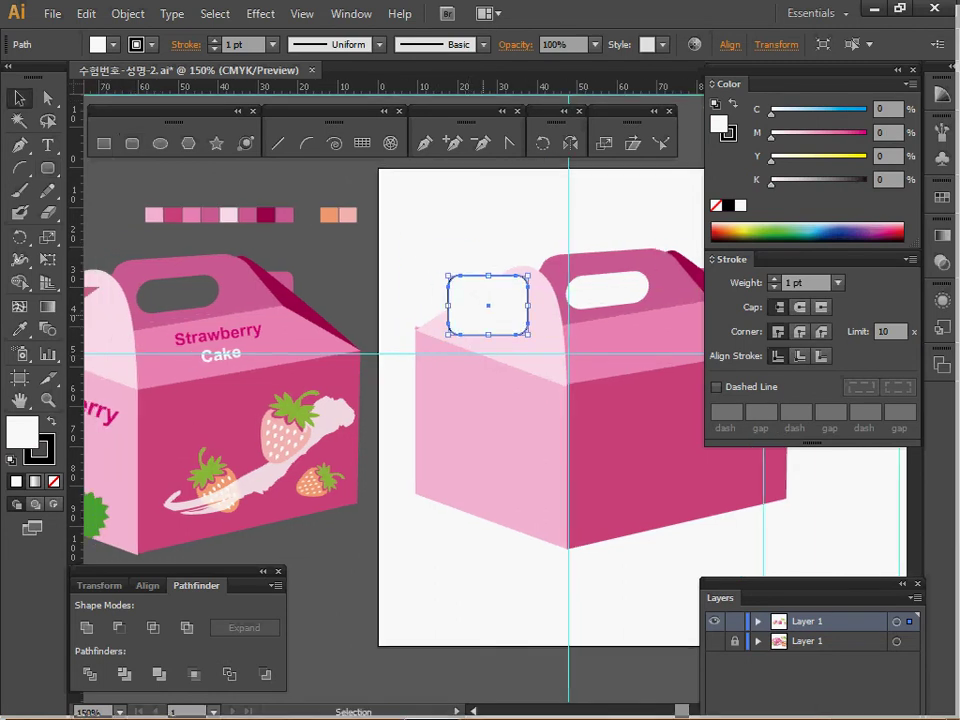
Step: Isolate the rounded rectangle and delete its right and bottom anchor points, keeping only the top-left corner with its two edges
{"action": "double_click", "coordinate": [477, 316]}
{"action": "left_click", "coordinate": [48, 98]}
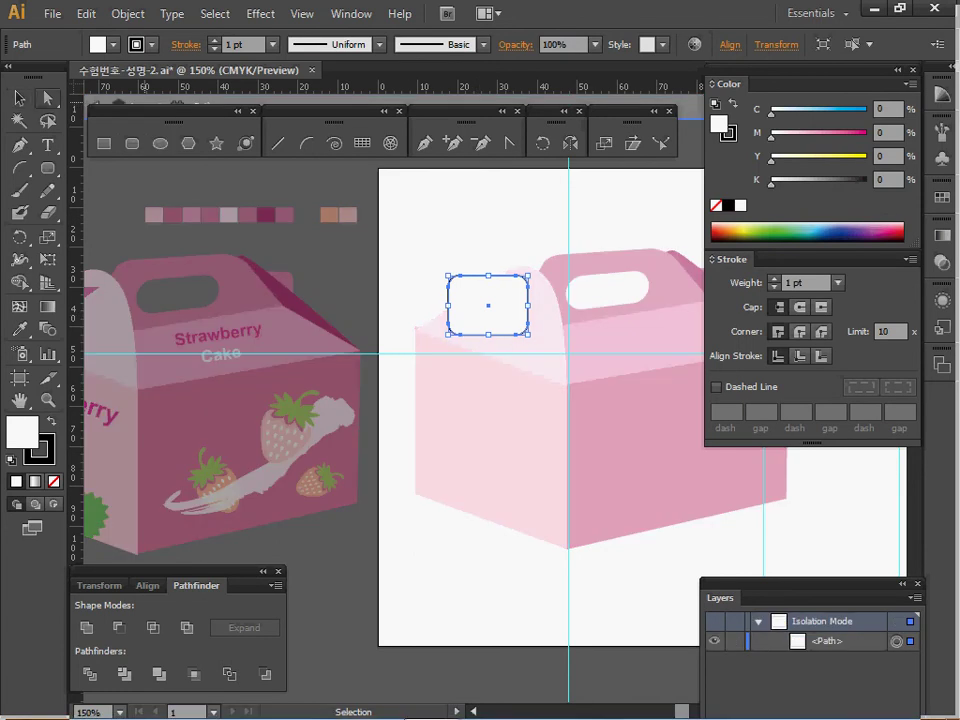
{"action": "left_click_drag", "start_coordinate": [456, 352], "coordinate": [562, 284]}
{"action": "key", "text": "Delete"}
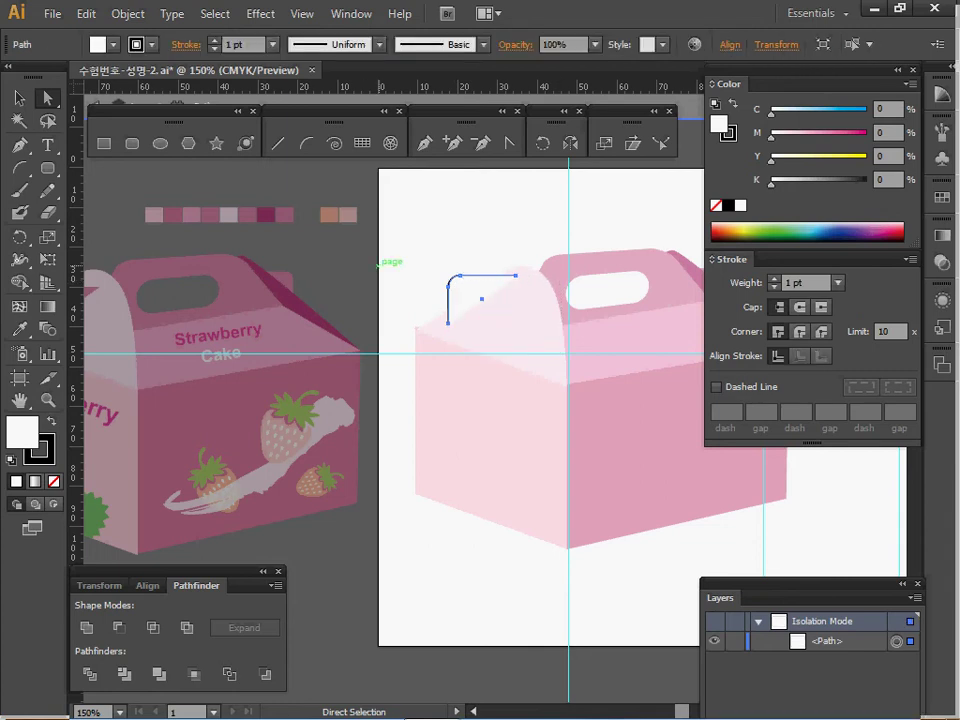
Step: Join the two end points of the open corner path to close it as a triangular tab
{"action": "left_click", "coordinate": [448, 322]}
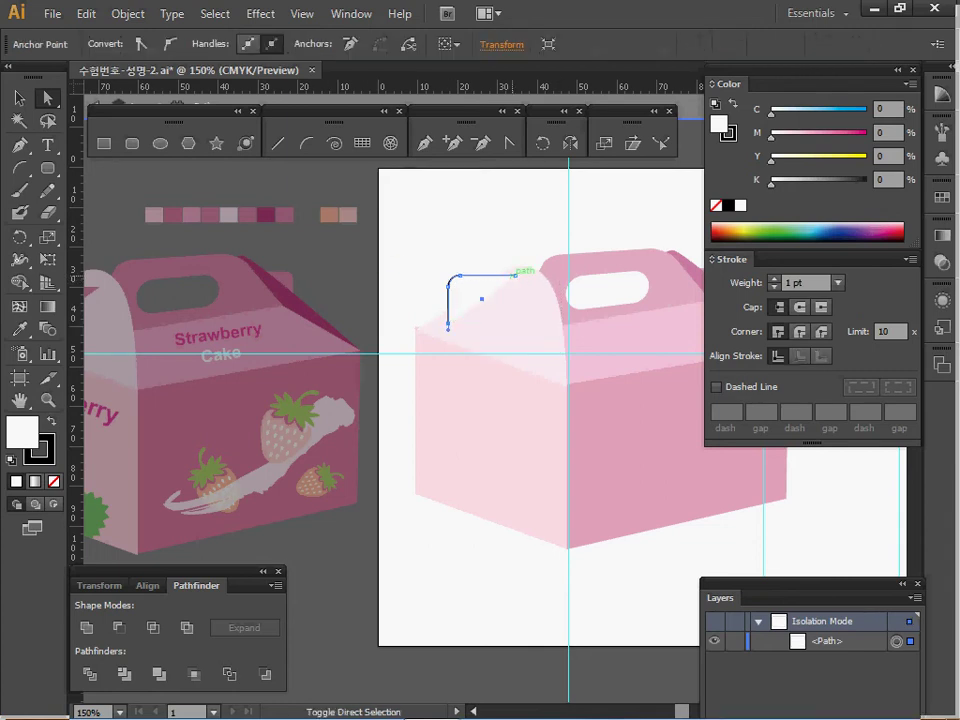
{"action": "left_click", "coordinate": [515, 275], "text": "shift"}
{"action": "right_click", "coordinate": [497, 309]}
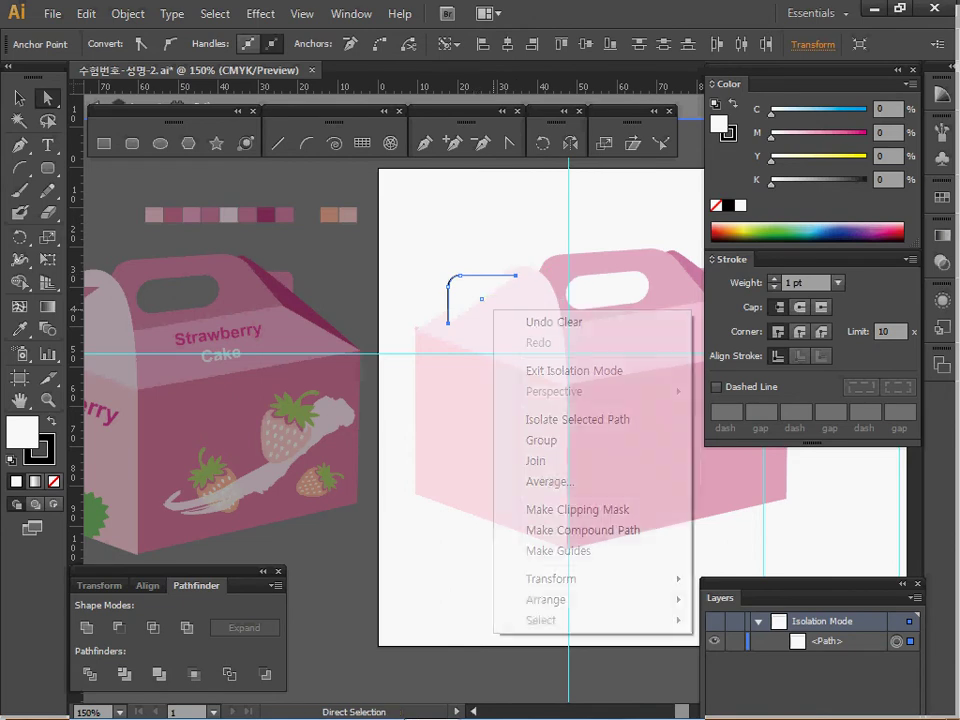
{"action": "left_click", "coordinate": [536, 460]}
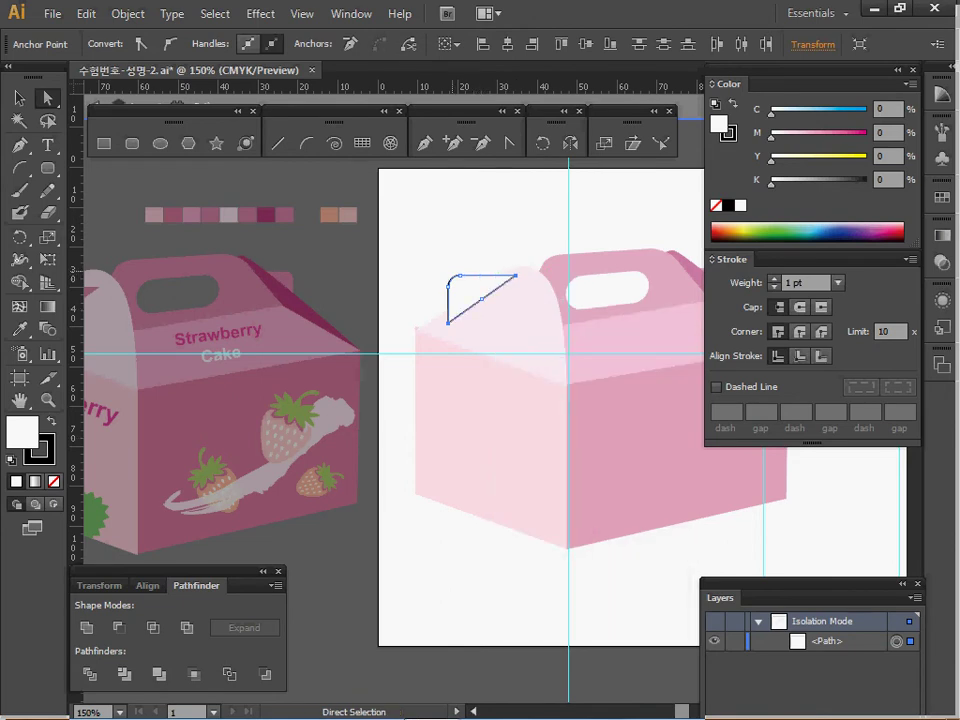
Step: Fill the triangular tab with the handle's pink (M 70, K 20) without a stroke, then leave isolation mode and deselect it
{"action": "left_click_drag", "start_coordinate": [520, 400], "coordinate": [582, 395]}
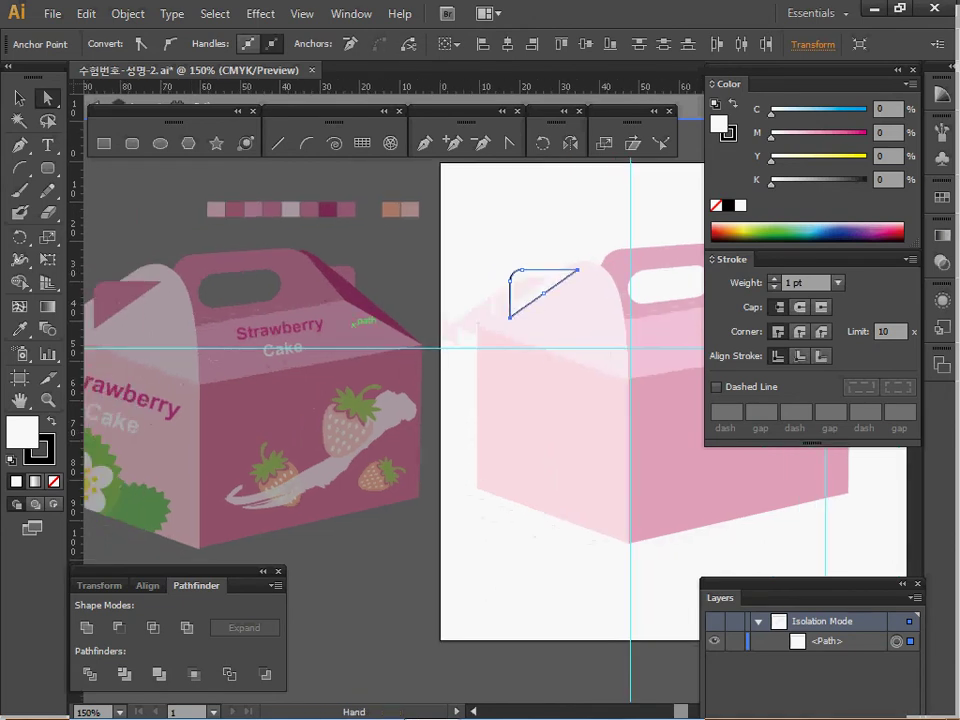
{"action": "key", "text": "i"}
{"action": "left_click", "coordinate": [412, 209]}
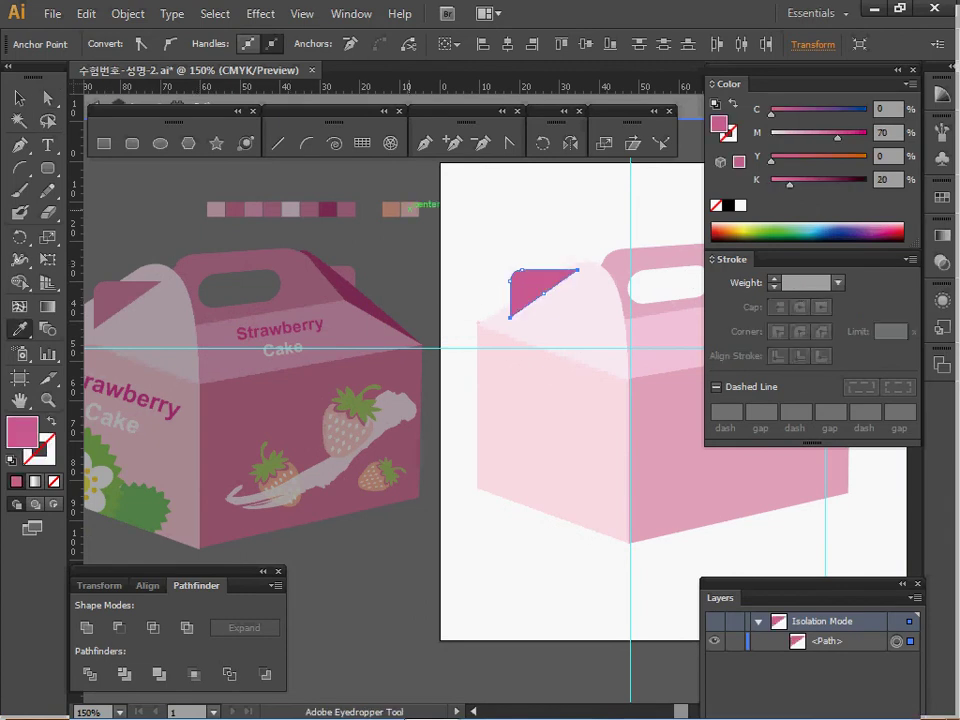
{"action": "key", "text": "Escape"}
{"action": "key", "text": "a"}
{"action": "key", "text": "ctrl+shift+a"}
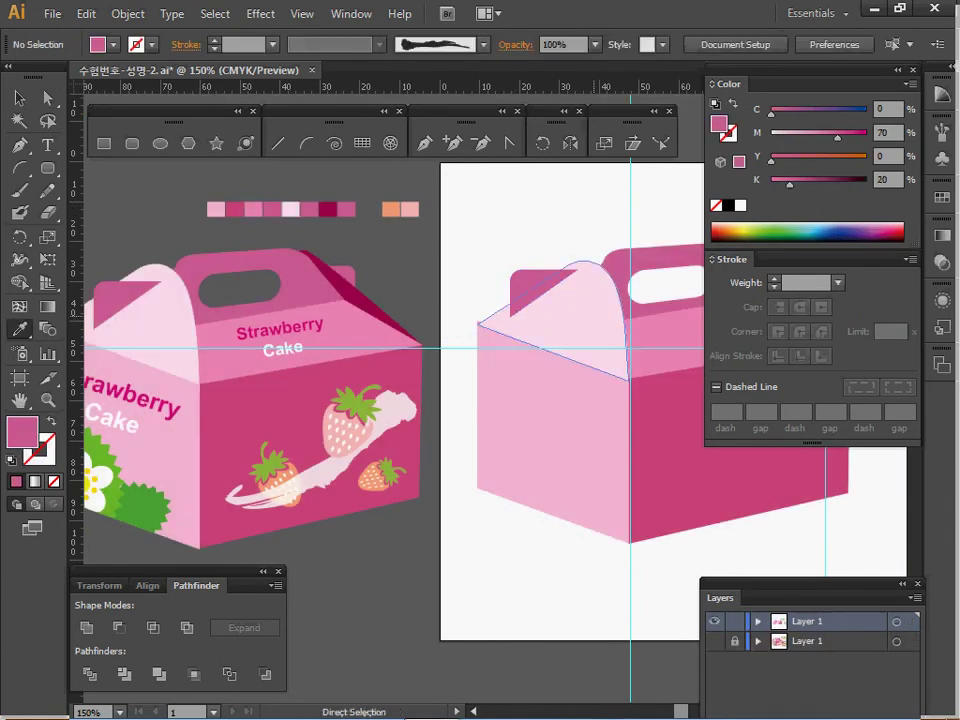
Step: Move the triangular tab slightly down and to the right so it sits on the light-pink side flap
{"action": "left_click", "coordinate": [562, 339], "text": "ctrl+alt"}
{"action": "left_click", "coordinate": [562, 339], "text": "ctrl+alt"}
{"action": "left_click_drag", "start_coordinate": [469, 418], "coordinate": [430, 281]}
{"action": "left_click", "coordinate": [430, 281], "text": "ctrl"}
{"action": "left_click", "coordinate": [433, 389], "text": "ctrl"}
{"action": "left_click_drag", "start_coordinate": [433, 389], "coordinate": [472, 263]}
{"action": "left_click_drag", "start_coordinate": [554, 289], "coordinate": [569, 302]}
Step: Move the tip anchor of the dark magenta flap onto the box's upper-right corner
{"action": "left_click_drag", "start_coordinate": [637, 332], "coordinate": [413, 352]}
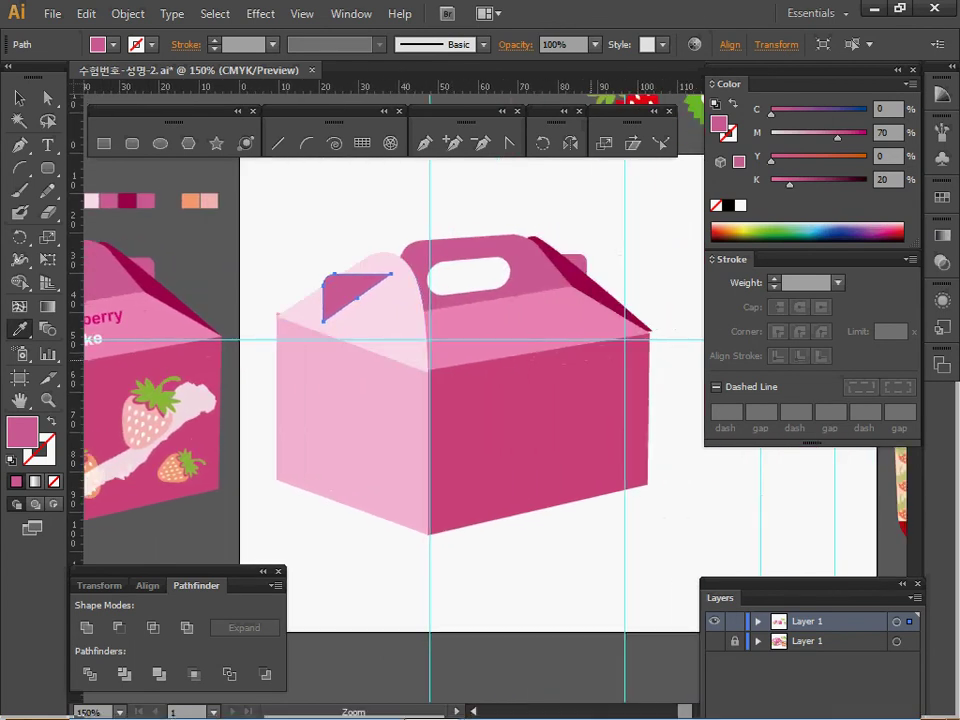
{"action": "left_click", "coordinate": [601, 356], "text": "ctrl"}
{"action": "key", "text": "a"}
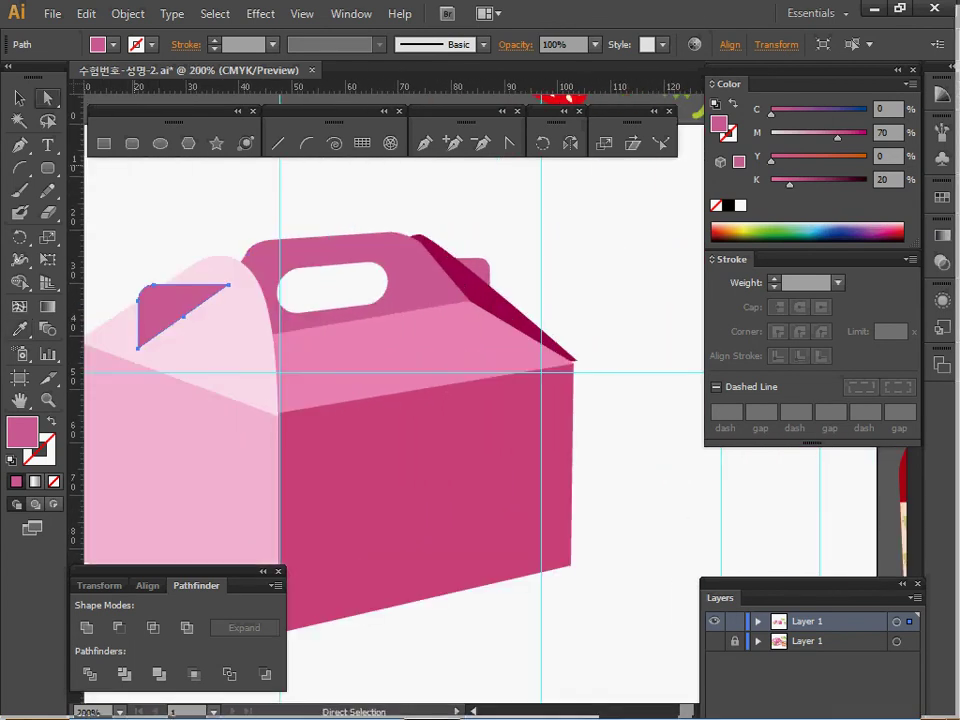
{"action": "left_click", "coordinate": [612, 335]}
{"action": "left_click_drag", "start_coordinate": [594, 333], "coordinate": [563, 372]}
{"action": "left_click", "coordinate": [595, 373], "text": "ctrl"}
{"action": "left_click", "coordinate": [460, 395], "text": "ctrl"}
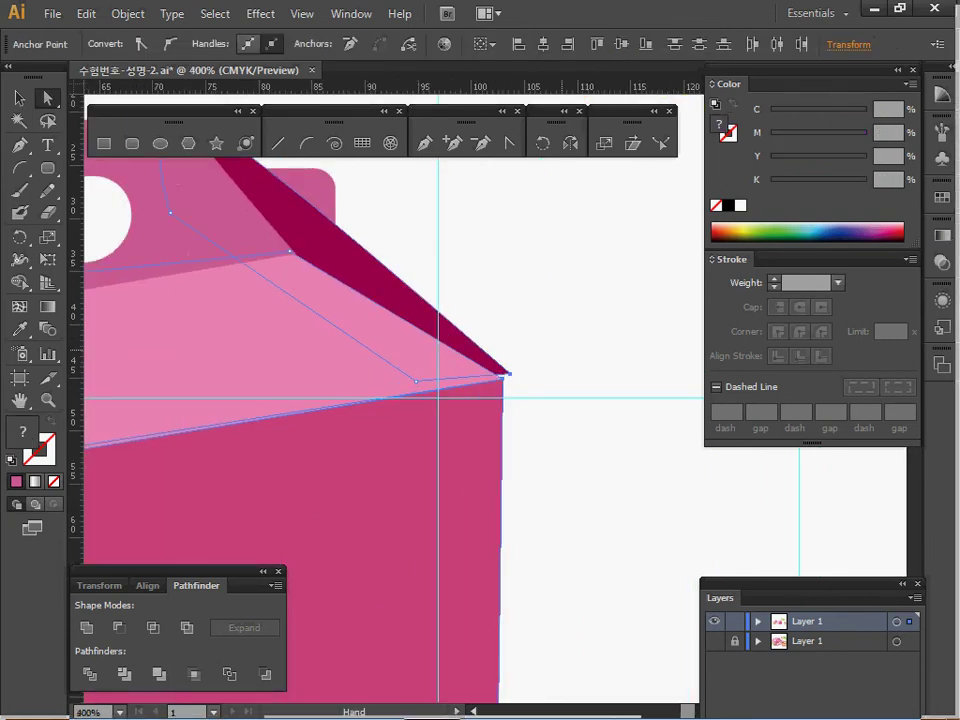
{"action": "left_click", "coordinate": [556, 350]}
{"action": "left_click", "coordinate": [510, 374]}
{"action": "left_click", "coordinate": [556, 350]}
{"action": "left_click_drag", "start_coordinate": [510, 374], "coordinate": [484, 388]}
Step: Select the overlapping anchor points at the box's upper-right corner and average them along both axes
{"action": "left_click", "coordinate": [548, 356]}
{"action": "left_click_drag", "start_coordinate": [532, 360], "coordinate": [484, 389]}
{"action": "right_click", "coordinate": [521, 306]}
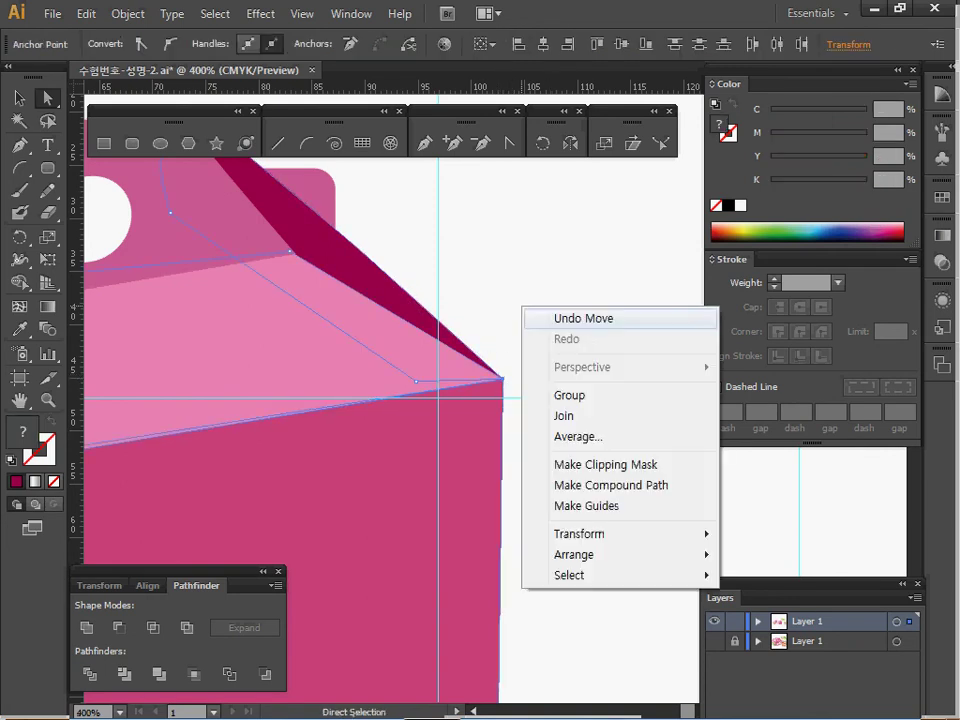
{"action": "left_click", "coordinate": [578, 436]}
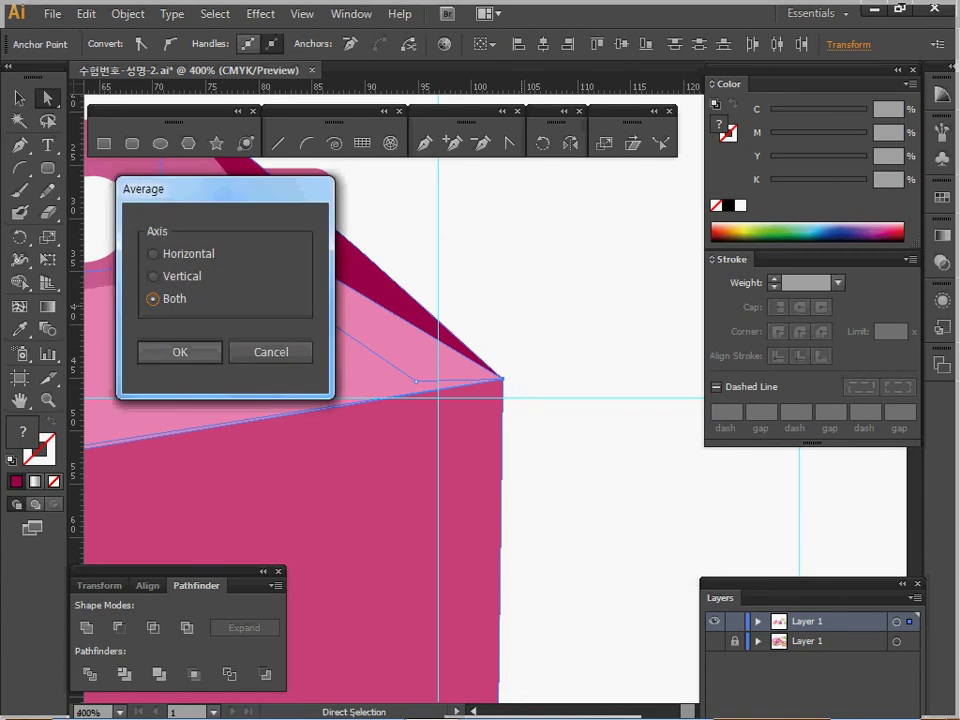
{"action": "left_click", "coordinate": [183, 353]}
{"action": "left_click", "coordinate": [230, 376], "text": "ctrl+alt"}
{"action": "left_click", "coordinate": [230, 376], "text": "ctrl+alt"}
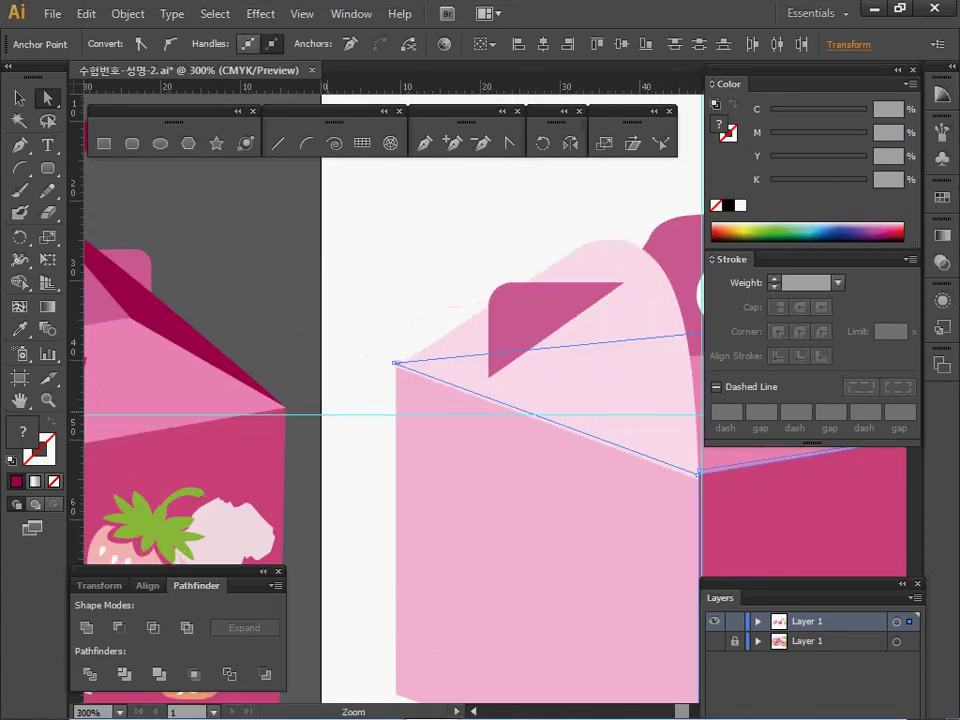
Step: Select the overlapping anchor points at the box's outer corner under the light-pink flap and average them along both axes
{"action": "key", "text": "ctrl+plus"}
{"action": "key", "text": "ctrl+plus"}
{"action": "left_click_drag", "start_coordinate": [392, 331], "coordinate": [429, 369]}
{"action": "right_click", "coordinate": [432, 370]}
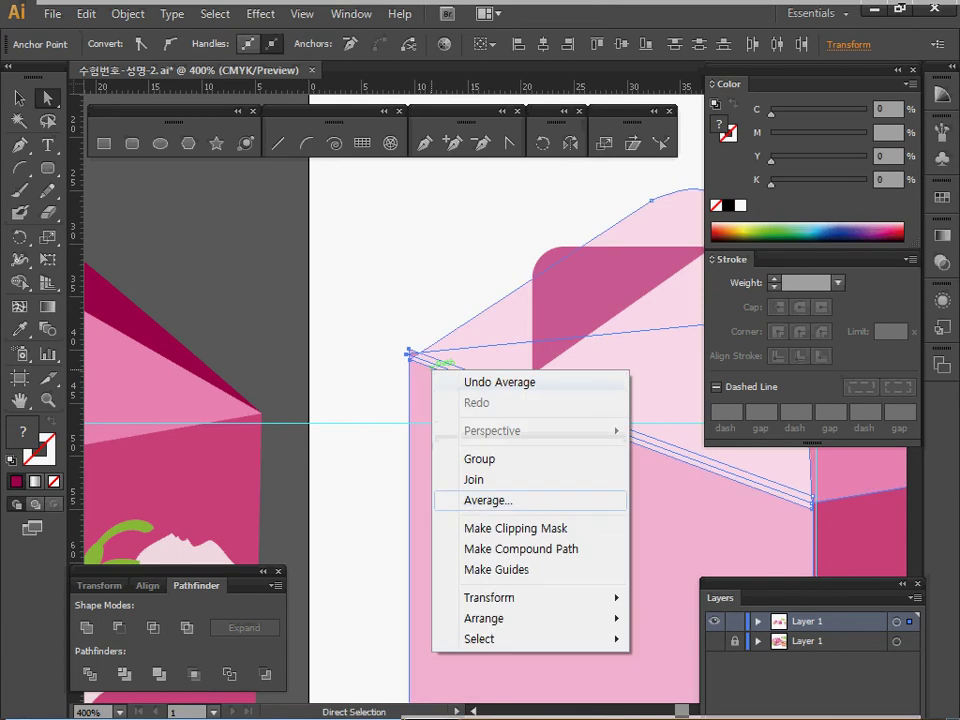
{"action": "left_click", "coordinate": [487, 500]}
{"action": "key", "text": "Return"}
{"action": "key", "text": "ctrl+shift+a"}
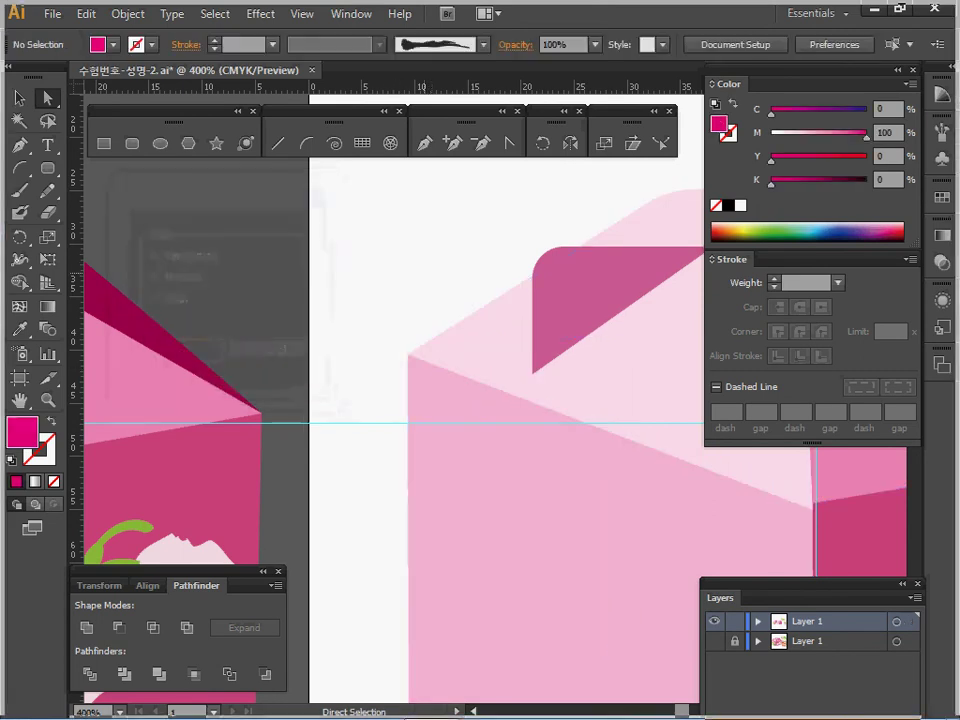
Step: In outline view, select the anchor points meeting at the box's front upper corner and average them along both axes
{"action": "left_click", "coordinate": [597, 462], "text": "ctrl+alt"}
{"action": "left_click", "coordinate": [597, 462], "text": "ctrl+alt"}
{"action": "left_click", "coordinate": [556, 386], "text": "ctrl"}
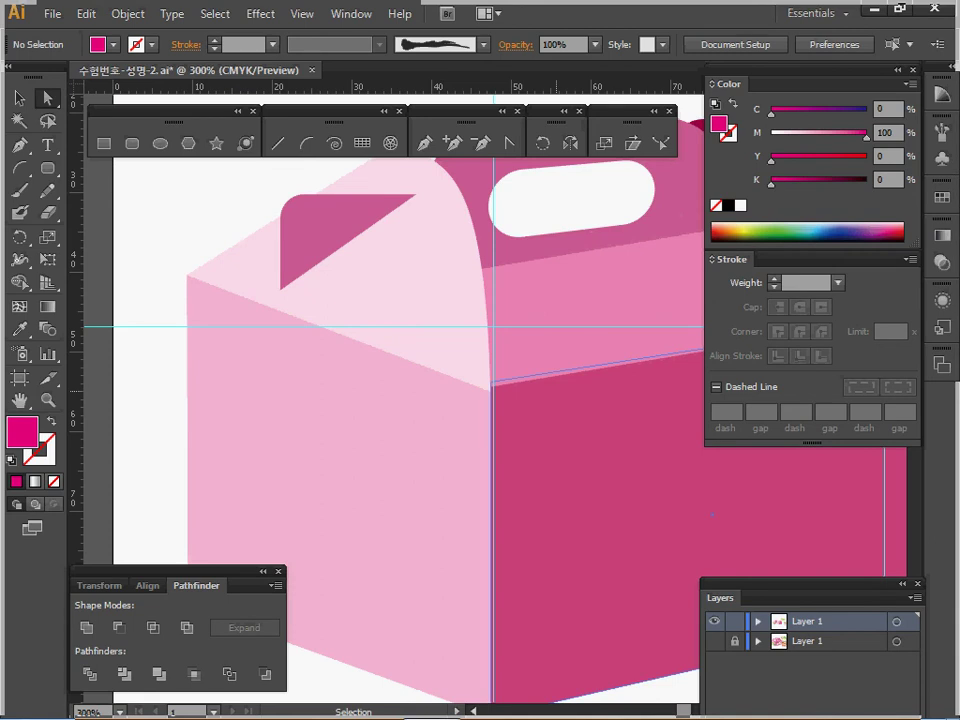
{"action": "key", "text": "ctrl+y"}
{"action": "left_click_drag", "start_coordinate": [461, 351], "coordinate": [517, 405]}
{"action": "right_click", "coordinate": [532, 417]}
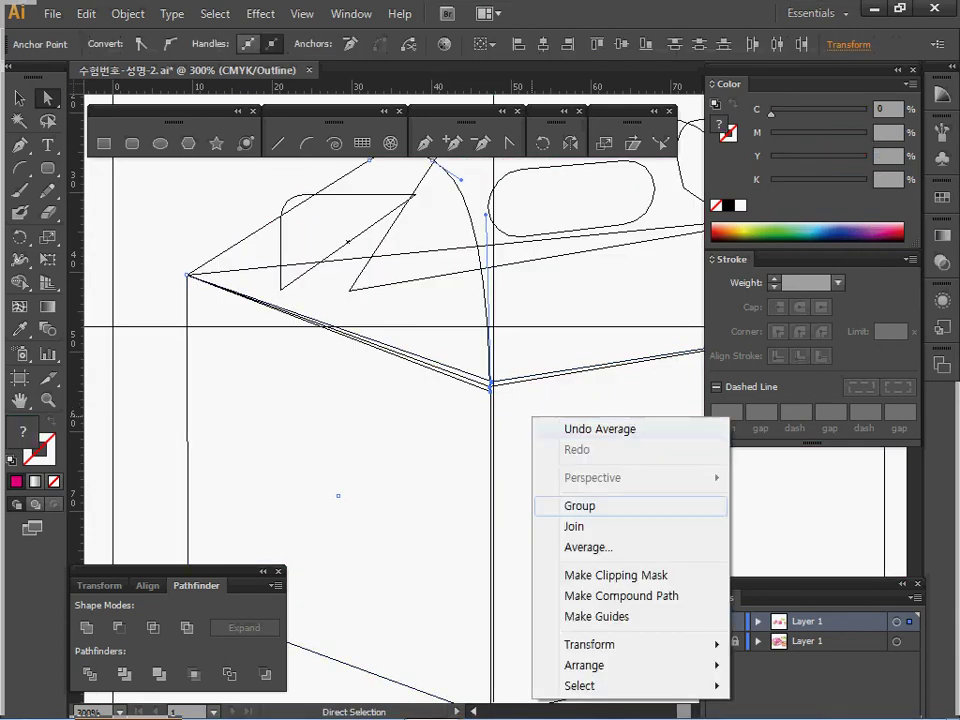
{"action": "left_click", "coordinate": [590, 547]}
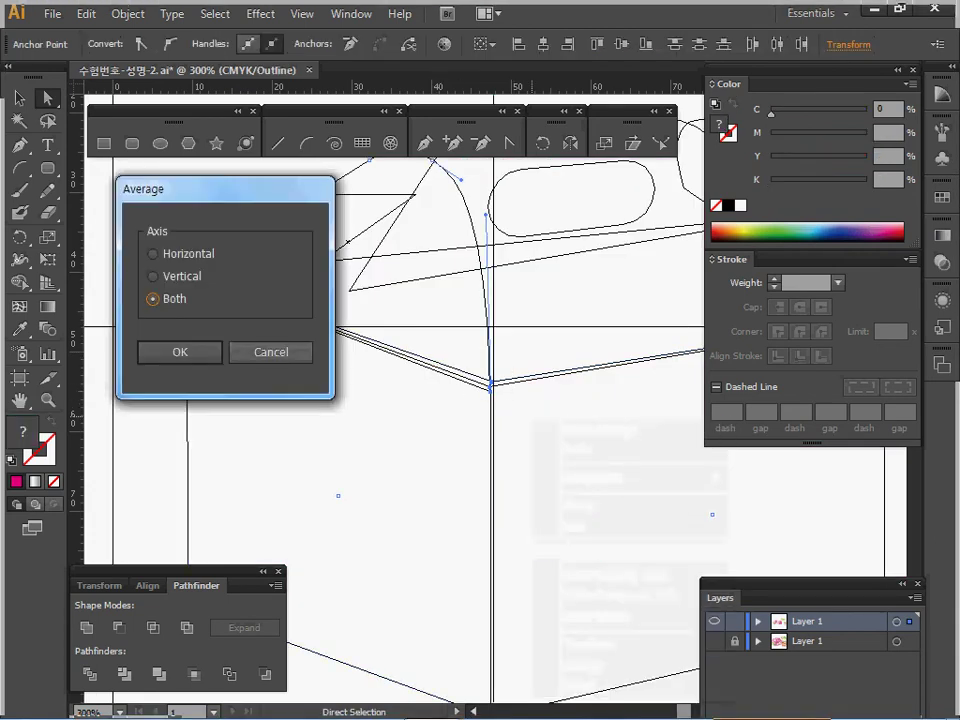
{"action": "key", "text": "Return"}
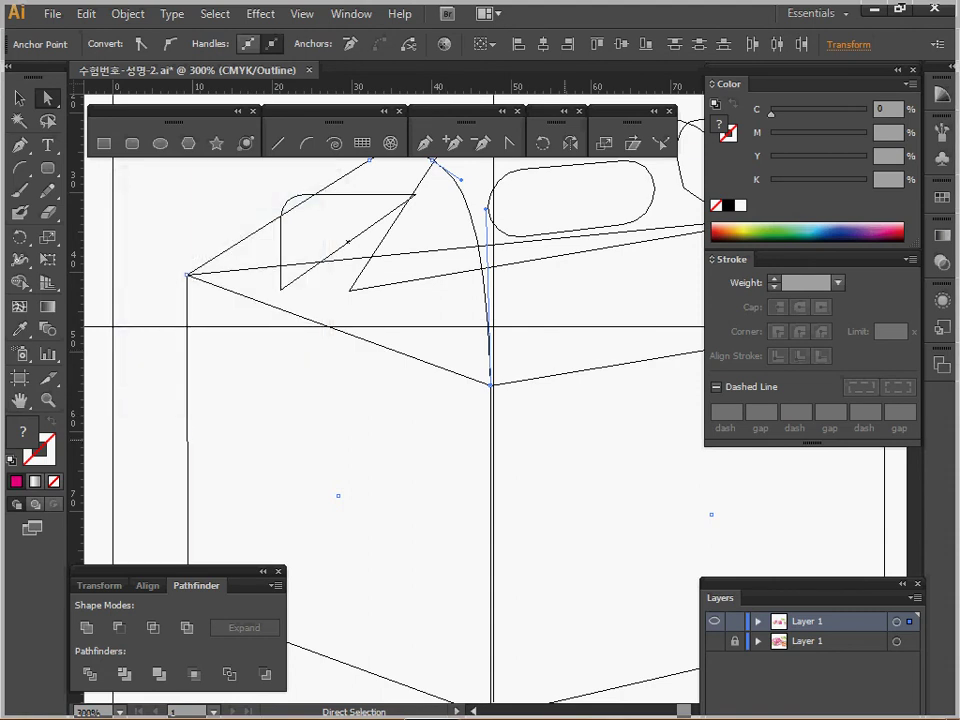
Step: Return the artwork to preview, deselect everything and save the document
{"action": "key", "text": "ctrl+y"}
{"action": "key", "text": "ctrl+minus"}
{"action": "key", "text": "ctrl+minus"}
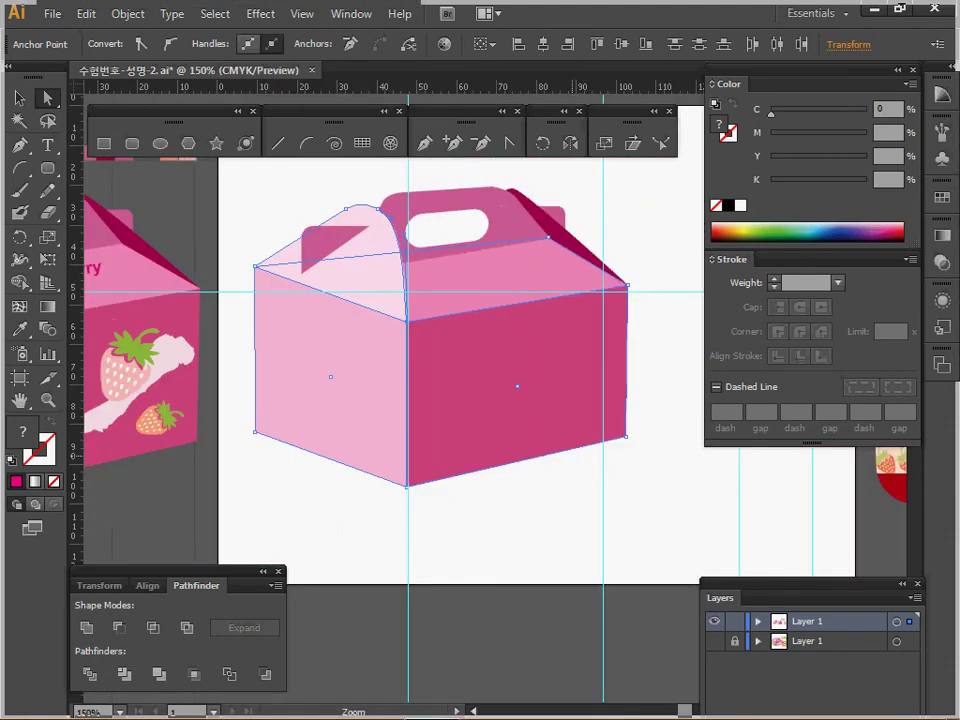
{"action": "key", "text": "ctrl+shift+a"}
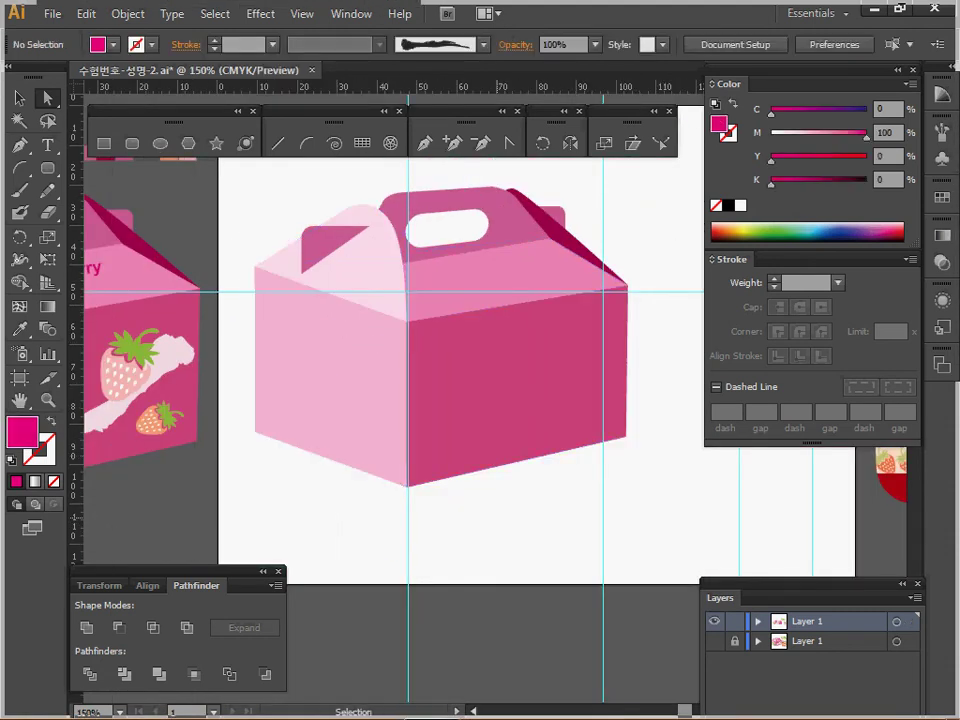
{"action": "key", "text": "ctrl+s"}
Step: Open the Artistic_Ink brush library
{"action": "left_click", "coordinate": [537, 338]}
{"action": "key", "text": "a"}
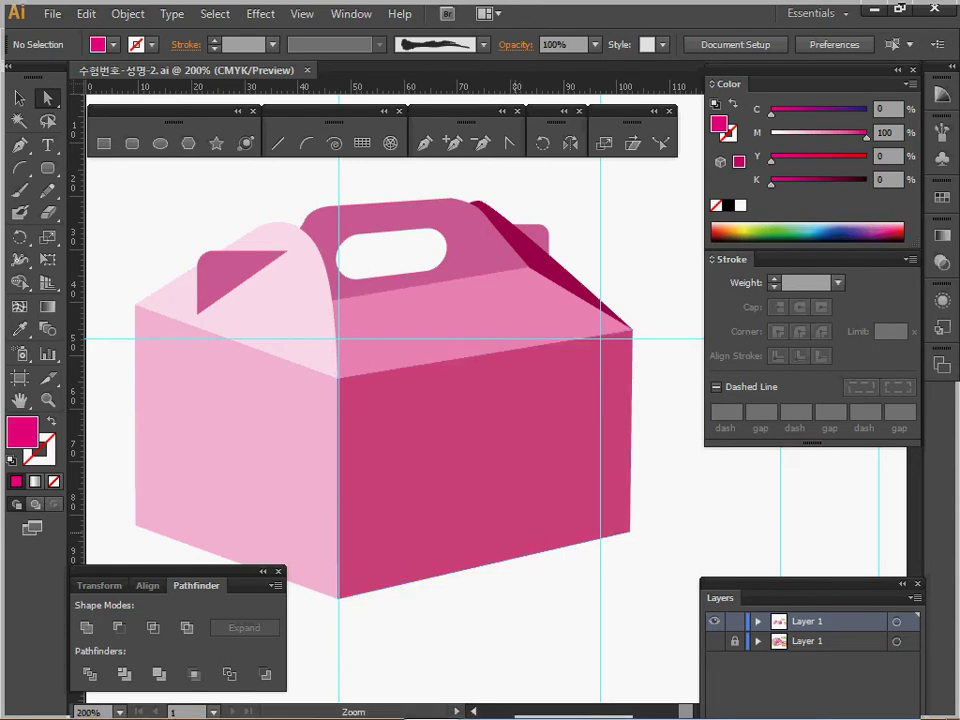
{"action": "left_click", "coordinate": [515, 532], "text": "ctrl+alt"}
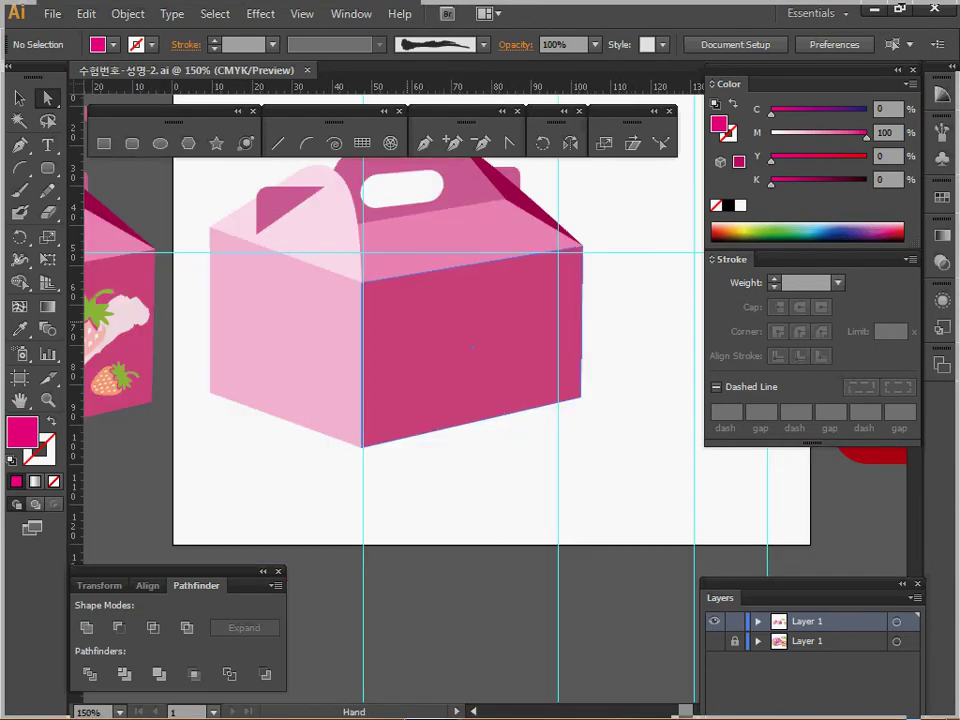
{"action": "left_click_drag", "start_coordinate": [472, 347], "coordinate": [468, 377]}
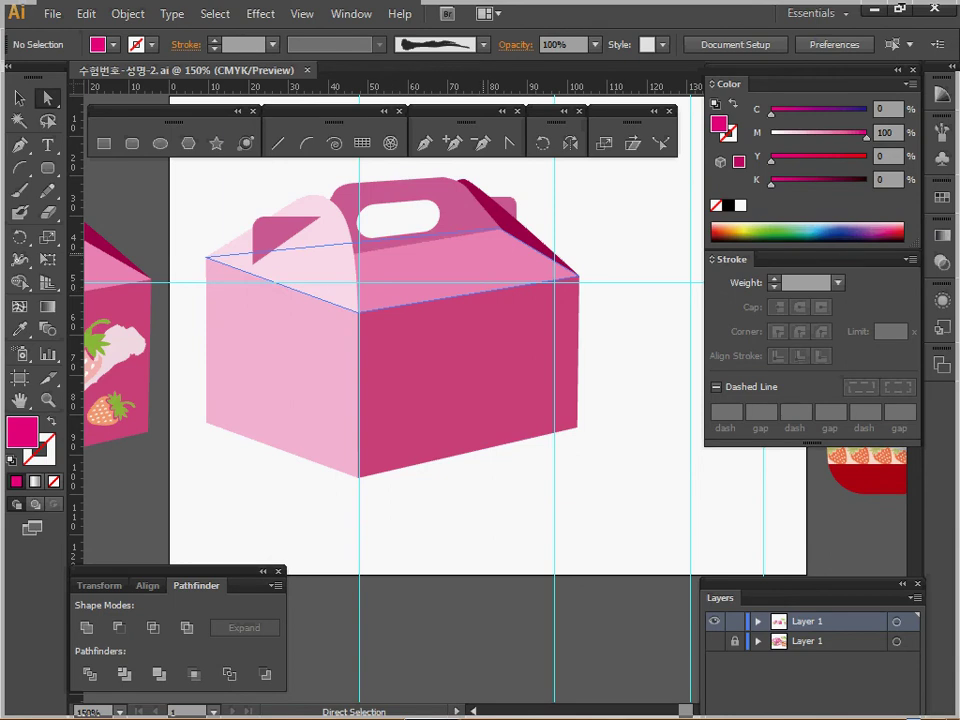
{"action": "left_click", "coordinate": [483, 44]}
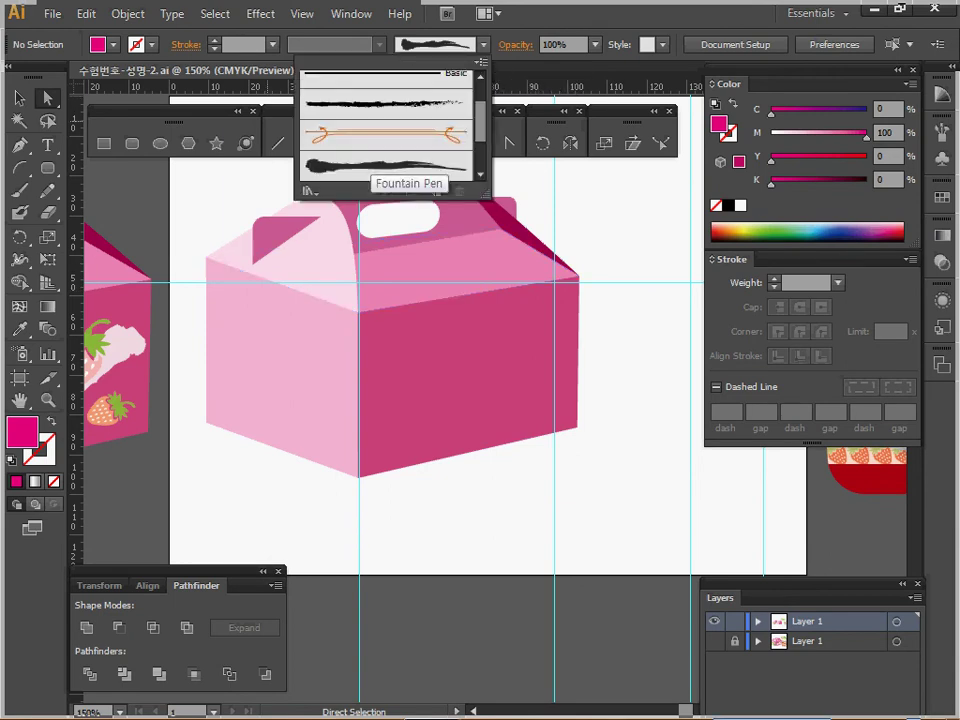
{"action": "left_click", "coordinate": [310, 190]}
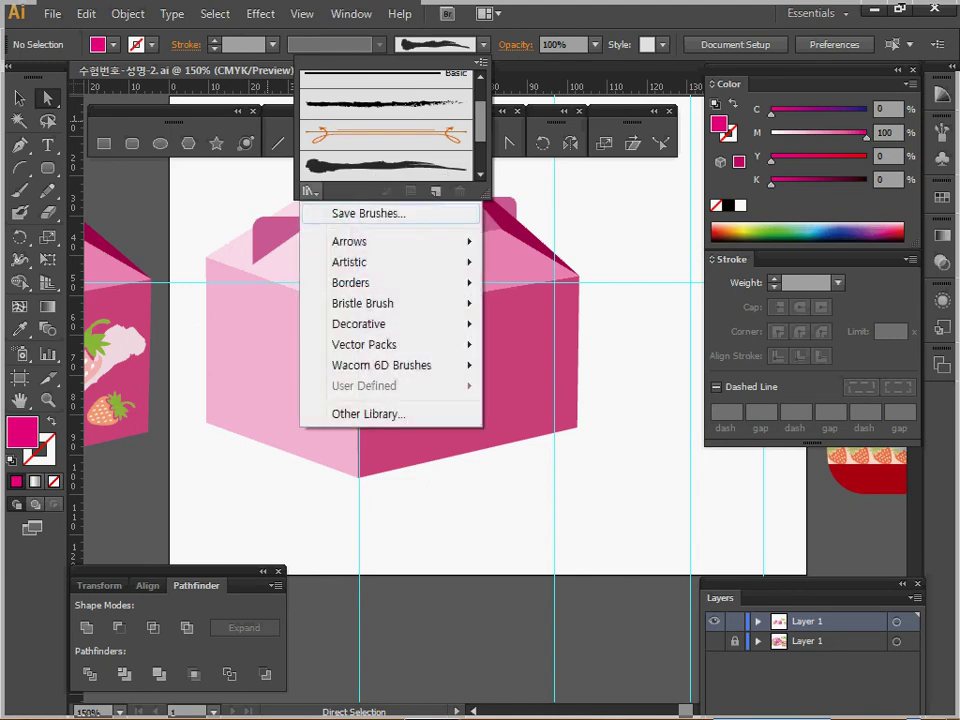
{"action": "mouse_move", "coordinate": [380, 303]}
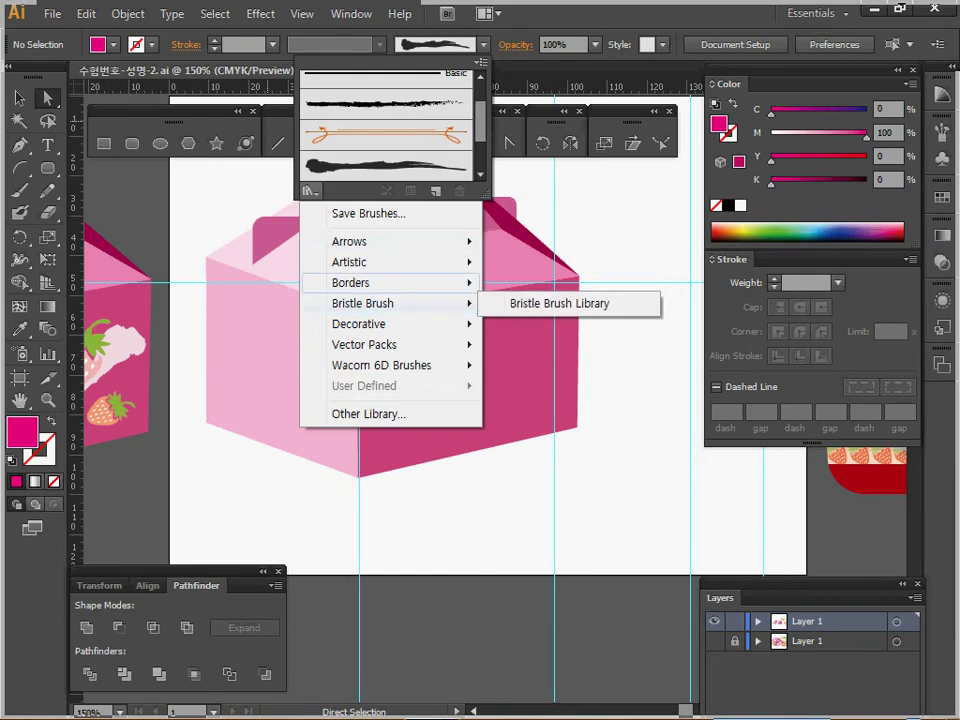
{"action": "mouse_move", "coordinate": [360, 262]}
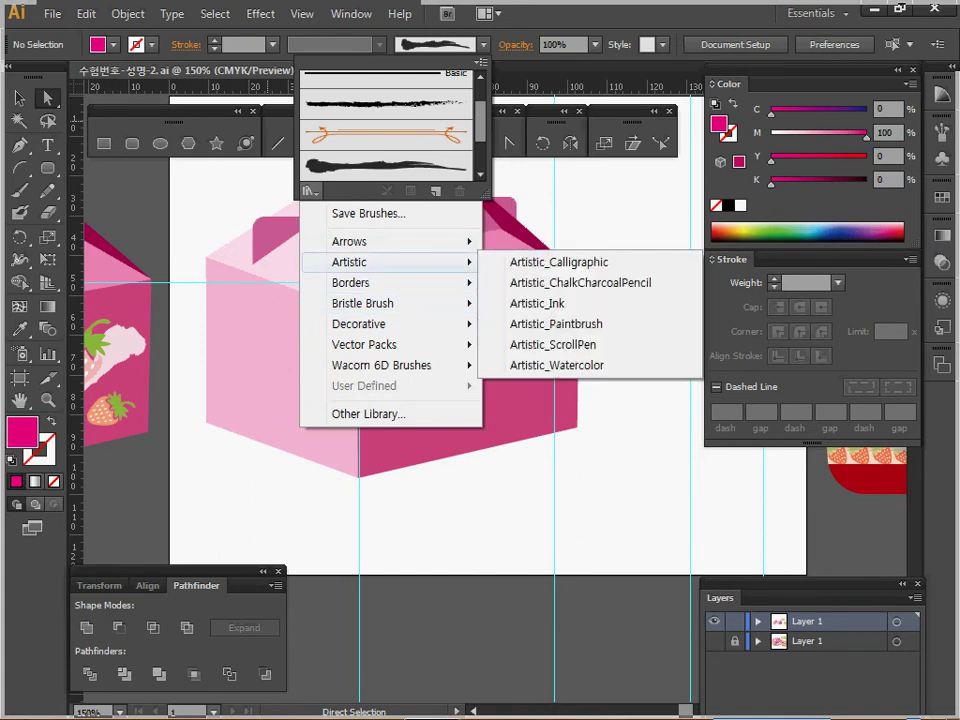
{"action": "left_click", "coordinate": [537, 303]}
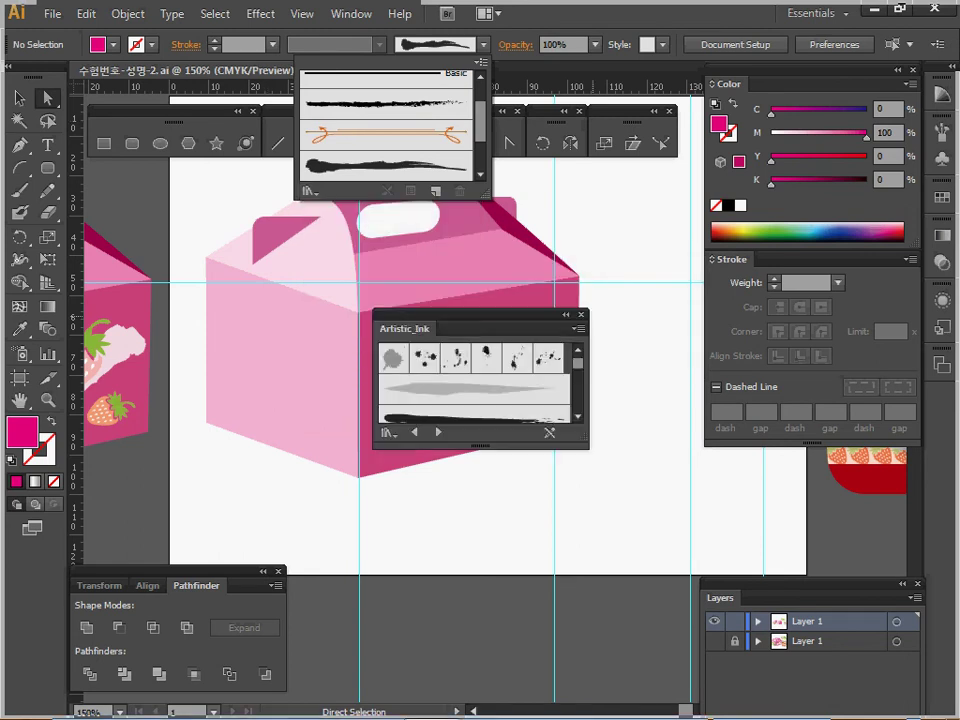
Step: Enlarge the Artistic_Ink library, look through it for the Fountain Pen brush, and close it
{"action": "left_click", "coordinate": [589, 446]}
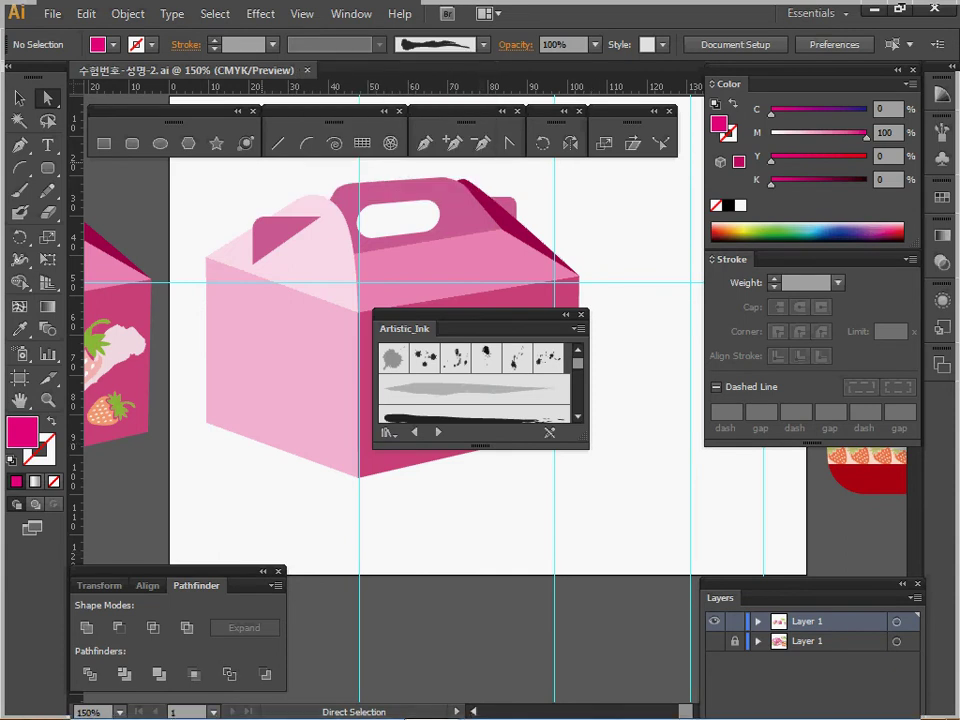
{"action": "left_click_drag", "start_coordinate": [586, 446], "coordinate": [586, 609]}
{"action": "left_click", "coordinate": [578, 520]}
{"action": "scroll", "coordinate": [475, 460], "scroll_direction": "down", "scroll_amount": 2}
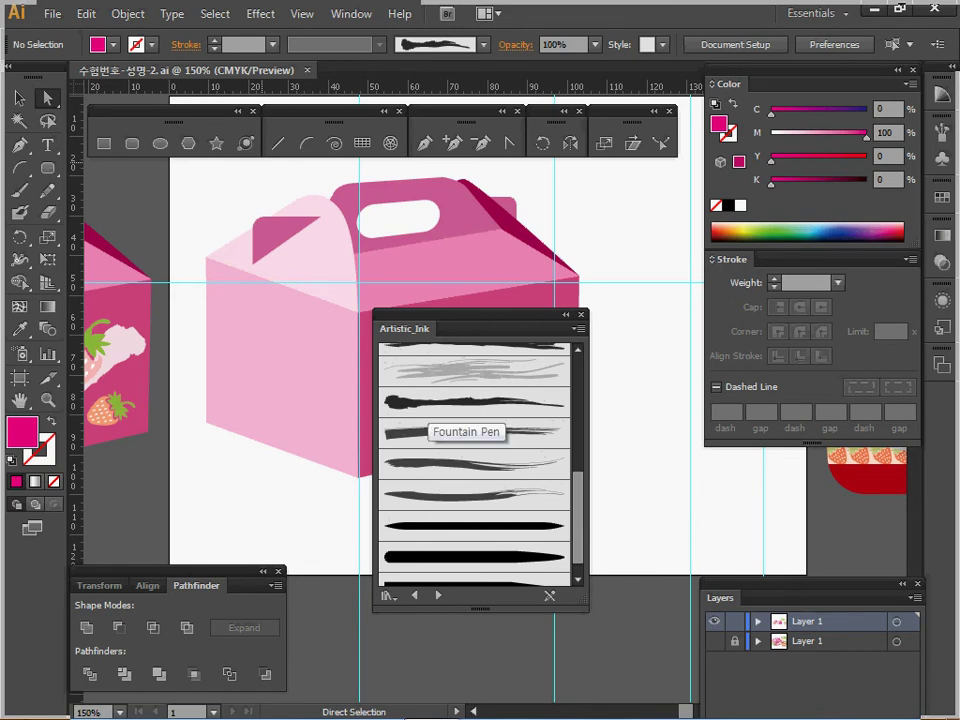
{"action": "left_click", "coordinate": [581, 314]}
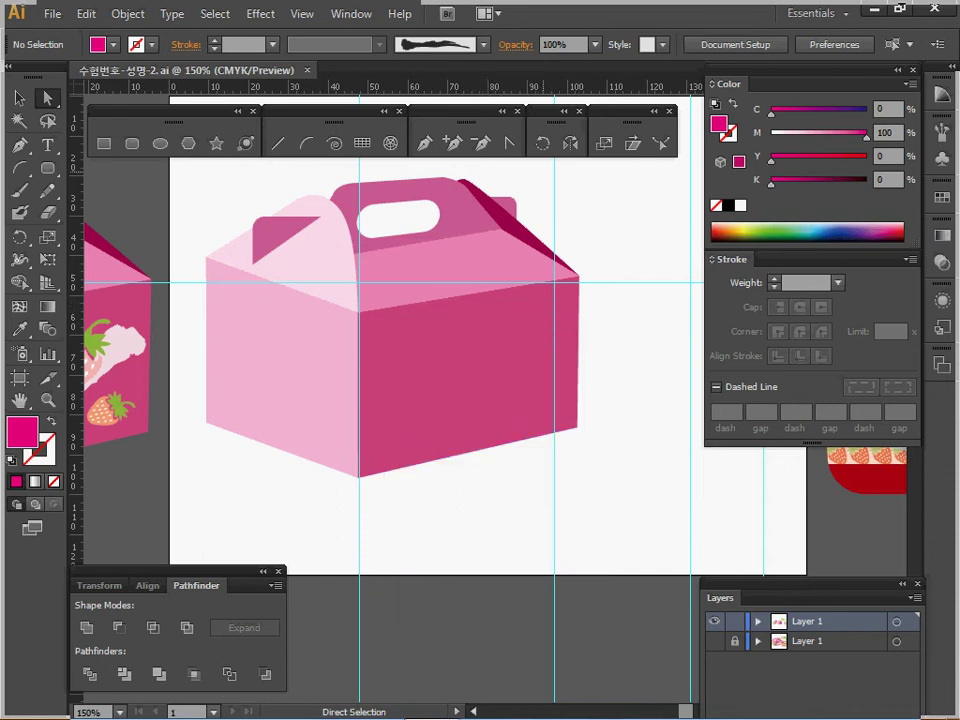
Step: Paint a hooked Fountain Pen brush stroke in magenta without a fill, about 43 mm wide and 22 mm high, across the dark front panel
{"action": "left_click_drag", "start_coordinate": [206, 260], "coordinate": [212, 277]}
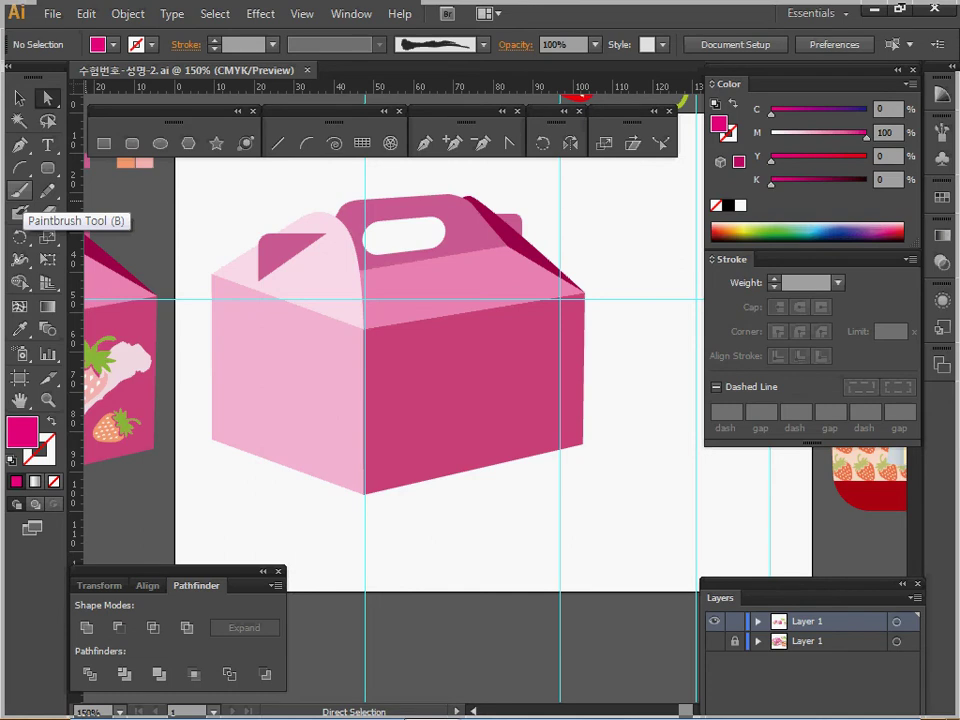
{"action": "left_click", "coordinate": [20, 190]}
{"action": "left_click", "coordinate": [51, 421]}
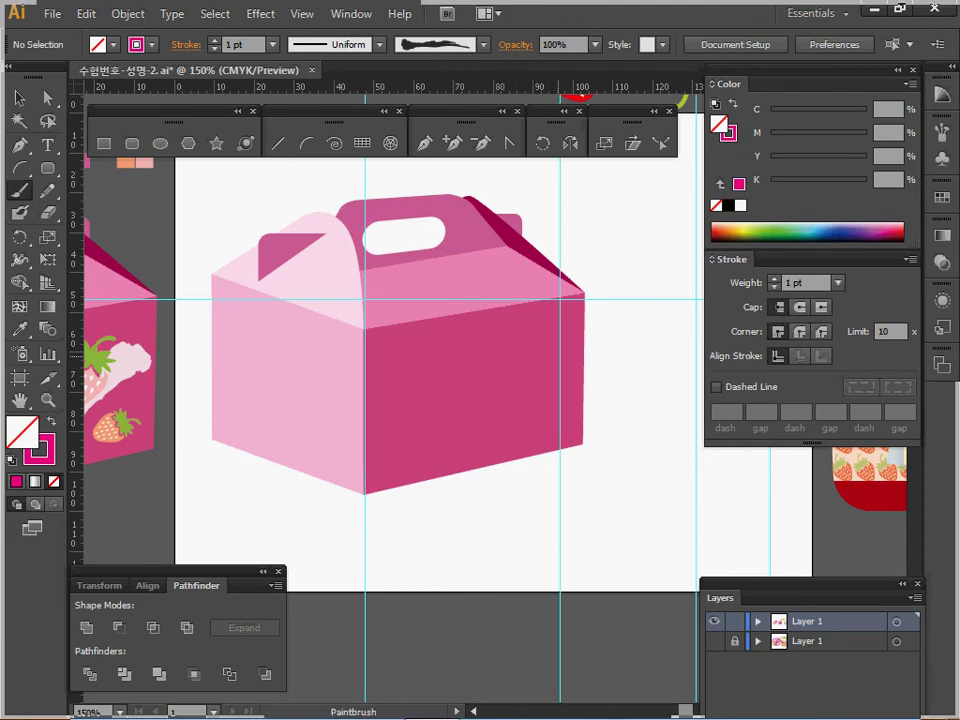
{"action": "mouse_move", "coordinate": [458, 425]}
{"action": "left_mouse_down"}
{"action": "mouse_move", "coordinate": [405, 443]}
{"action": "mouse_move", "coordinate": [389, 407]}
{"action": "mouse_move", "coordinate": [420, 385]}
{"action": "left_mouse_up"}
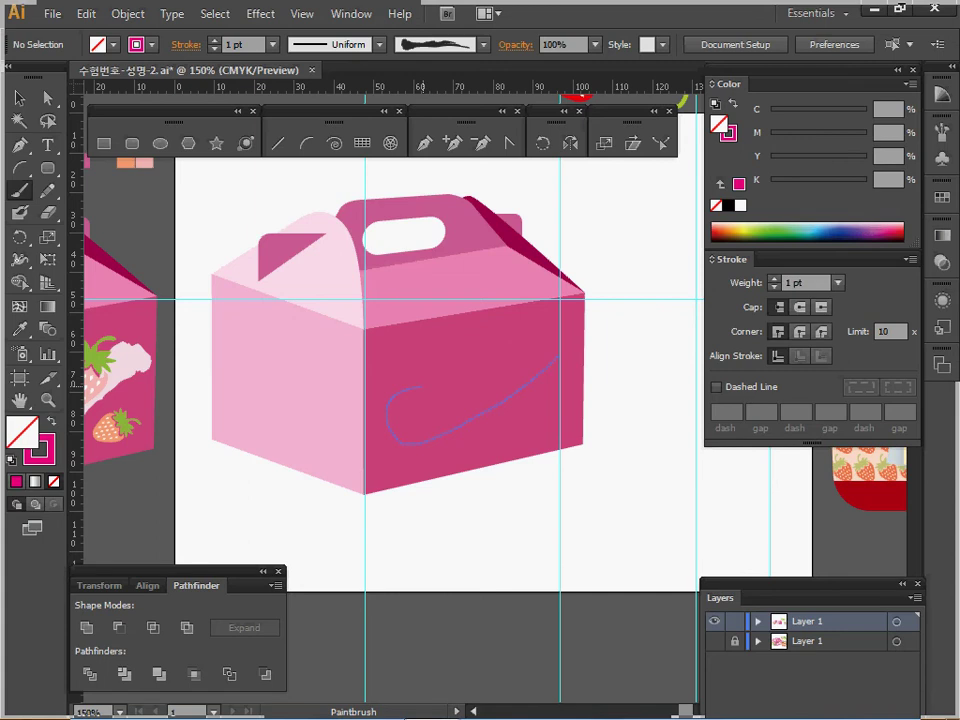
{"action": "left_click_drag", "start_coordinate": [556, 358], "coordinate": [557, 357]}
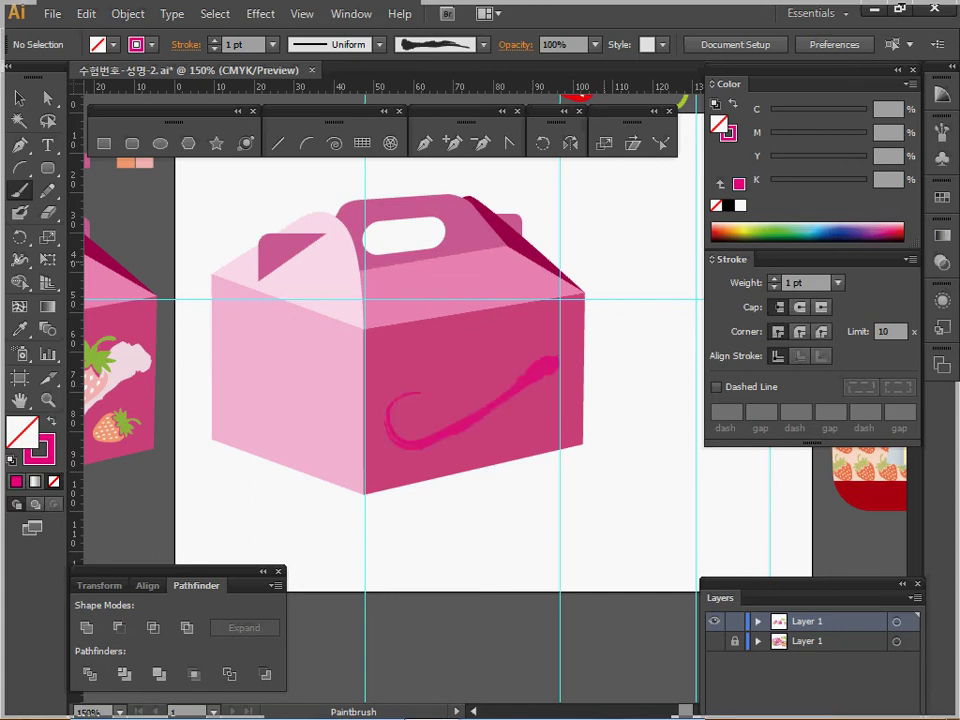
Step: Change the painted brush stroke's color to white and set its weight to 2 pt
{"action": "left_click", "coordinate": [552, 366], "text": "ctrl"}
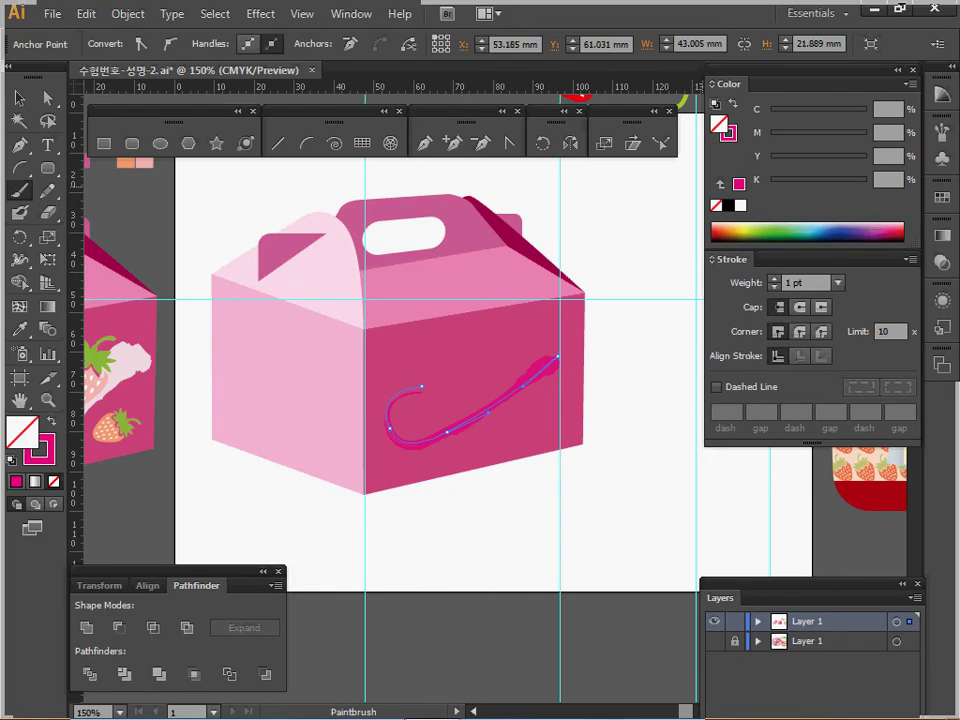
{"action": "key", "text": "ctrl"}
{"action": "key", "text": "x"}
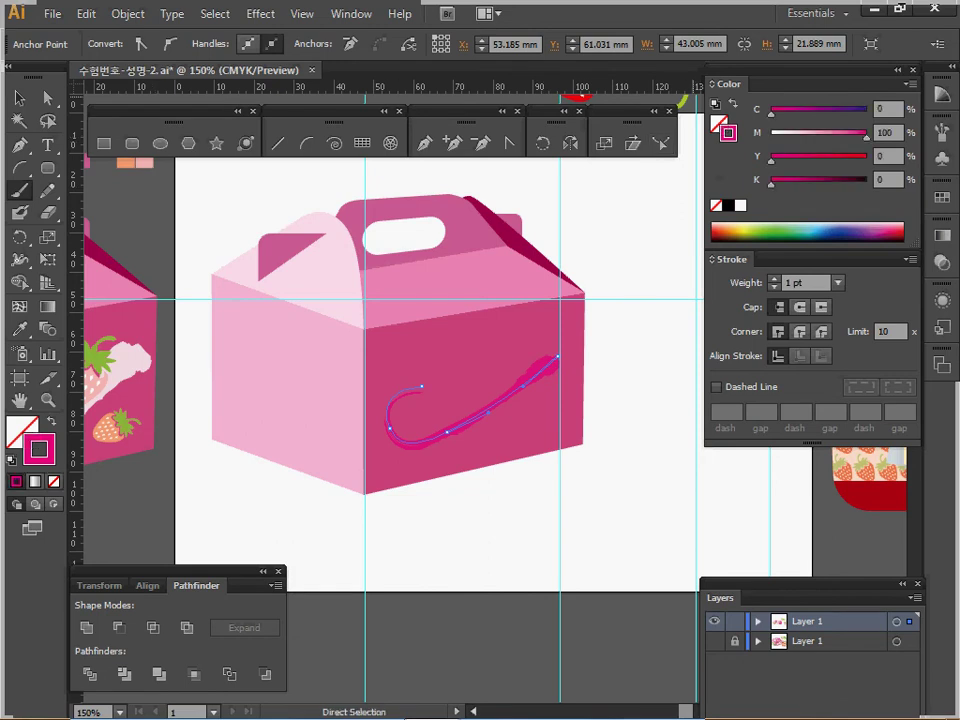
{"action": "left_click", "coordinate": [740, 205]}
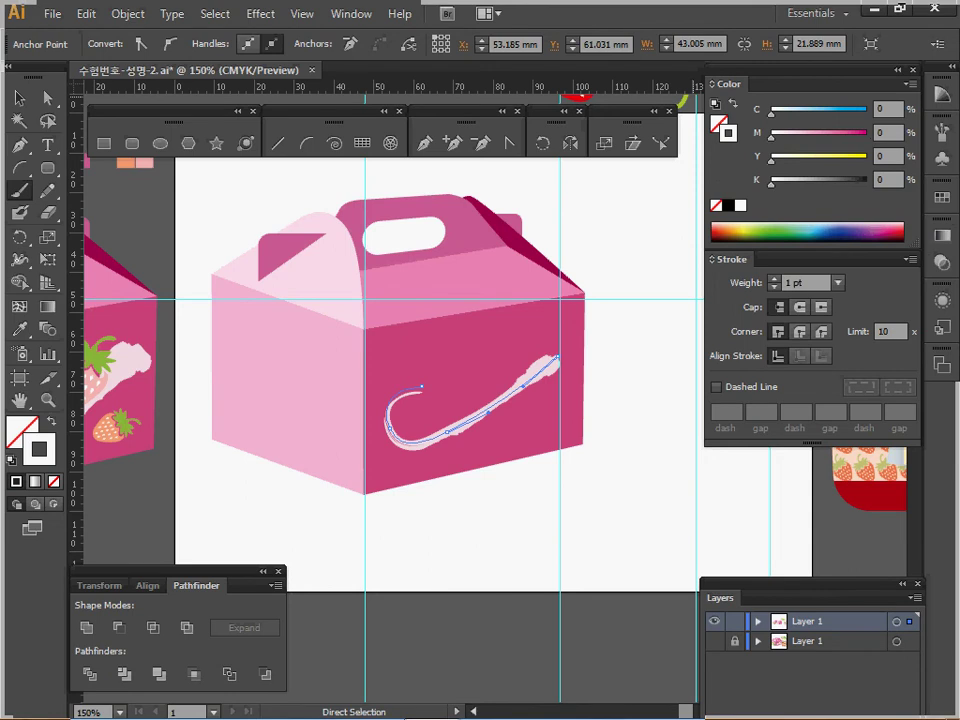
{"action": "left_click", "coordinate": [774, 279]}
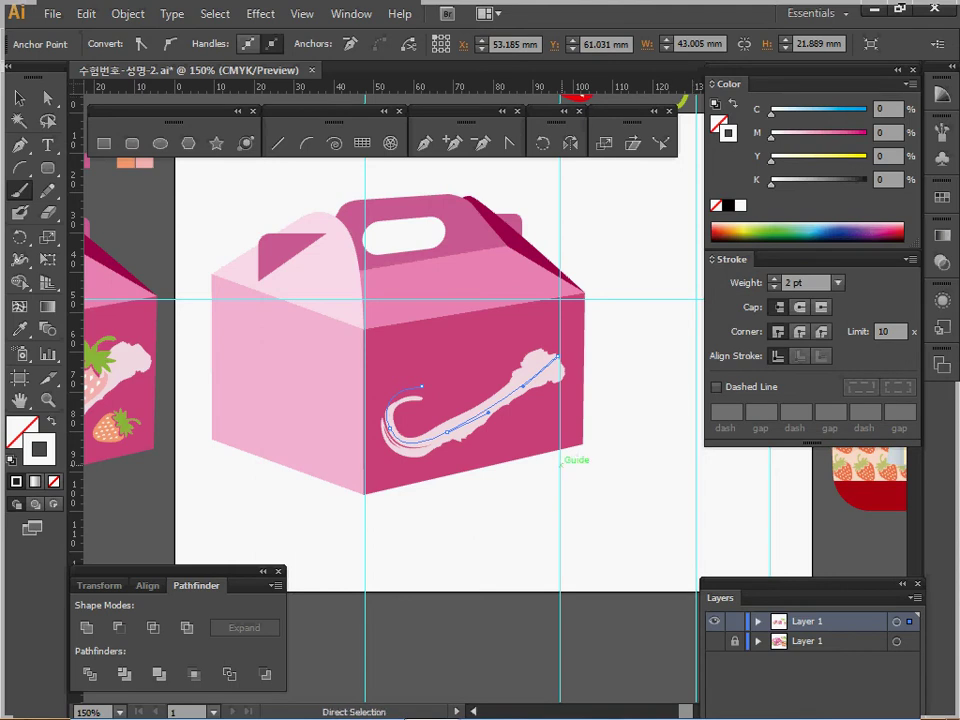
Step: Copy the red strawberry group that lies above the artboard
{"action": "key", "text": "space"}
{"action": "left_click_drag", "start_coordinate": [380, 401], "coordinate": [414, 391]}
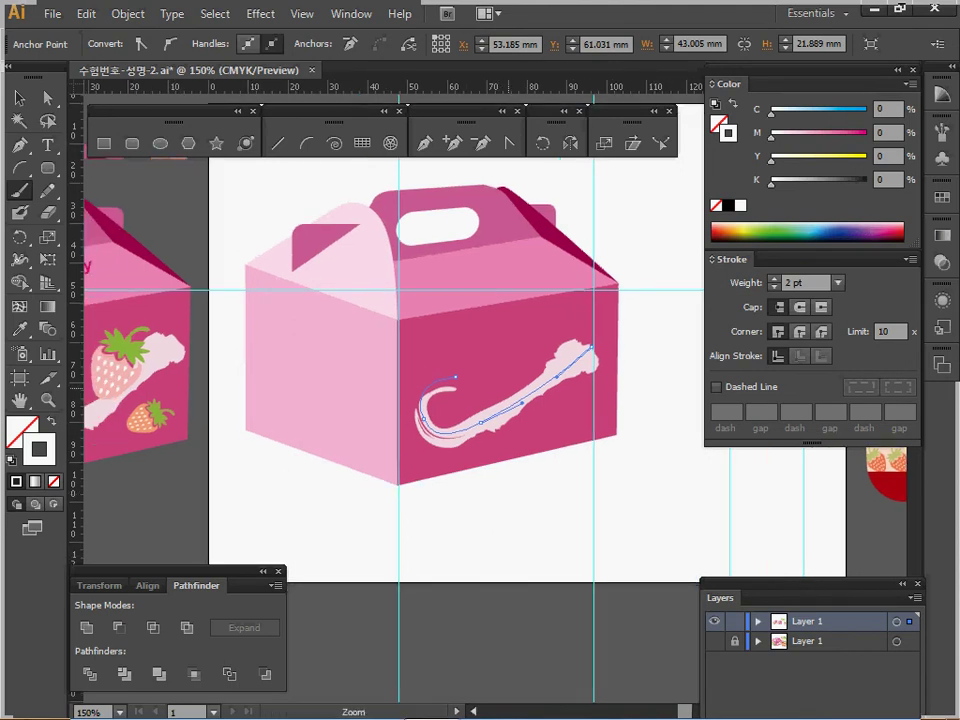
{"action": "left_click", "coordinate": [524, 382], "text": "ctrl+alt"}
{"action": "left_click_drag", "start_coordinate": [562, 242], "coordinate": [526, 283]}
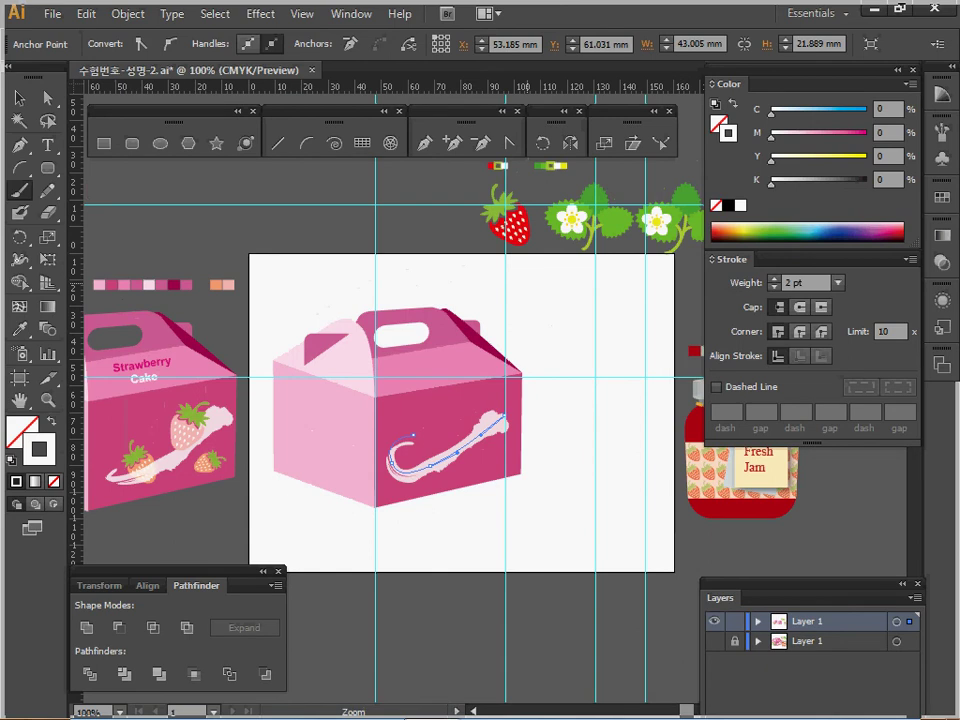
{"action": "left_click", "coordinate": [526, 283], "text": "ctrl"}
{"action": "left_click", "coordinate": [518, 370], "text": "ctrl"}
{"action": "left_click", "coordinate": [514, 385], "text": "ctrl"}
{"action": "left_click", "coordinate": [19, 98]}
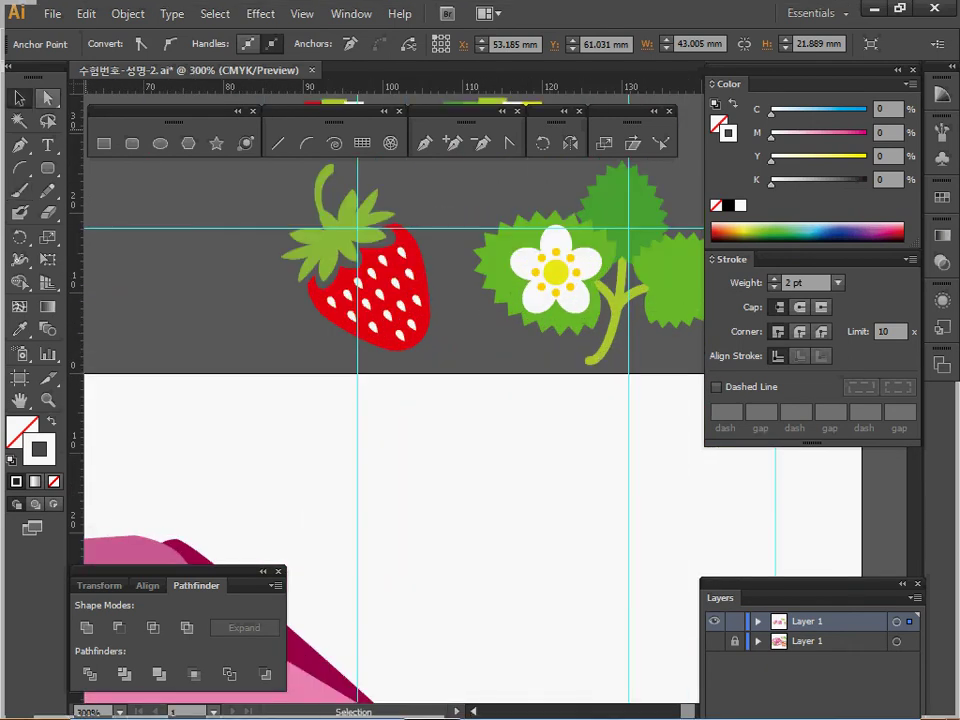
{"action": "left_click", "coordinate": [371, 265]}
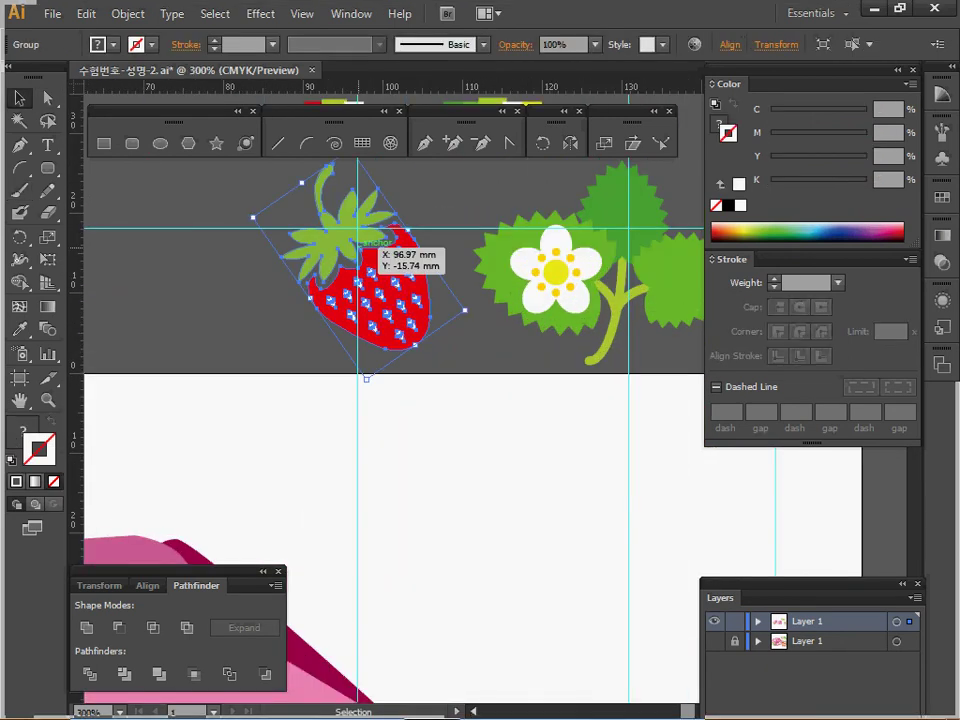
{"action": "key", "text": "a"}
{"action": "key", "text": "ctrl+c"}
Step: Paste the strawberry and move it onto the box's front panel, above the hooked end of the white brush stroke
{"action": "key", "text": "ctrl+v"}
{"action": "left_click_drag", "start_coordinate": [505, 425], "coordinate": [383, 601]}
{"action": "left_click_drag", "start_coordinate": [383, 601], "coordinate": [400, 462]}
{"action": "key", "text": "v"}
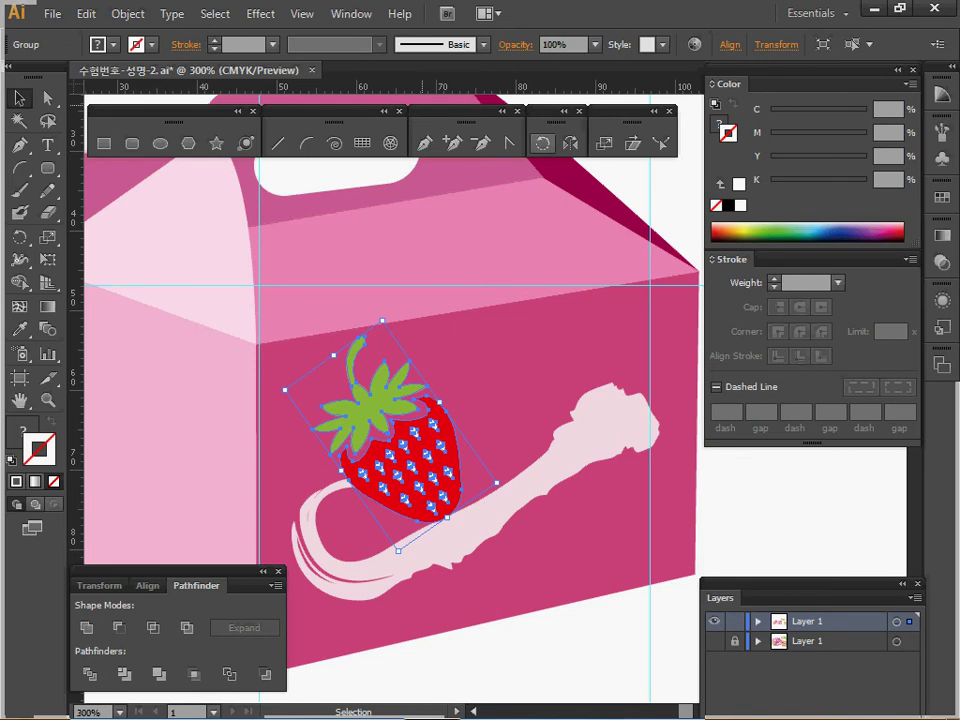
Step: Scale the pasted strawberry uniformly to 70% and move it down over the hooked part of the white brush stroke
{"action": "double_click", "coordinate": [604, 143]}
{"action": "type", "text": "70"}
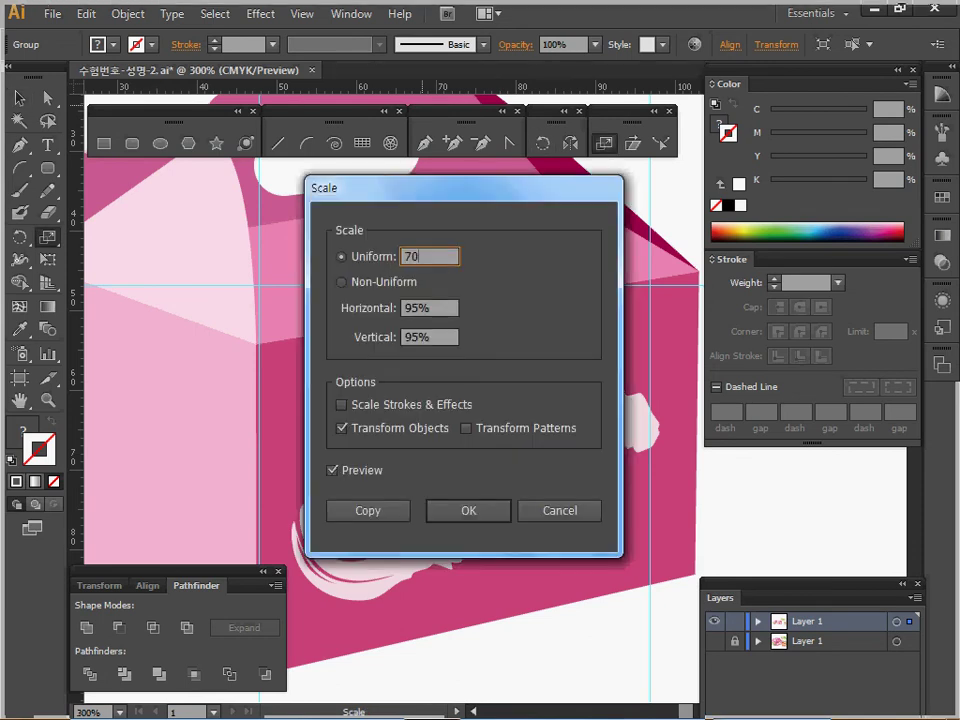
{"action": "key", "text": "Return"}
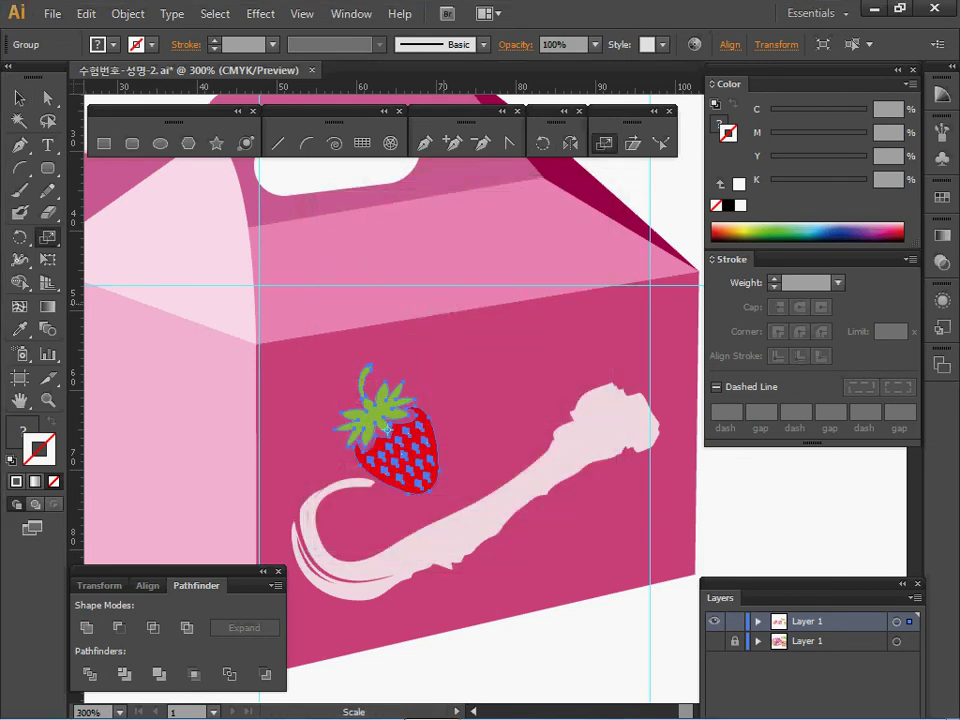
{"action": "left_click_drag", "start_coordinate": [418, 445], "coordinate": [432, 494]}
{"action": "left_click_drag", "start_coordinate": [445, 503], "coordinate": [440, 500]}
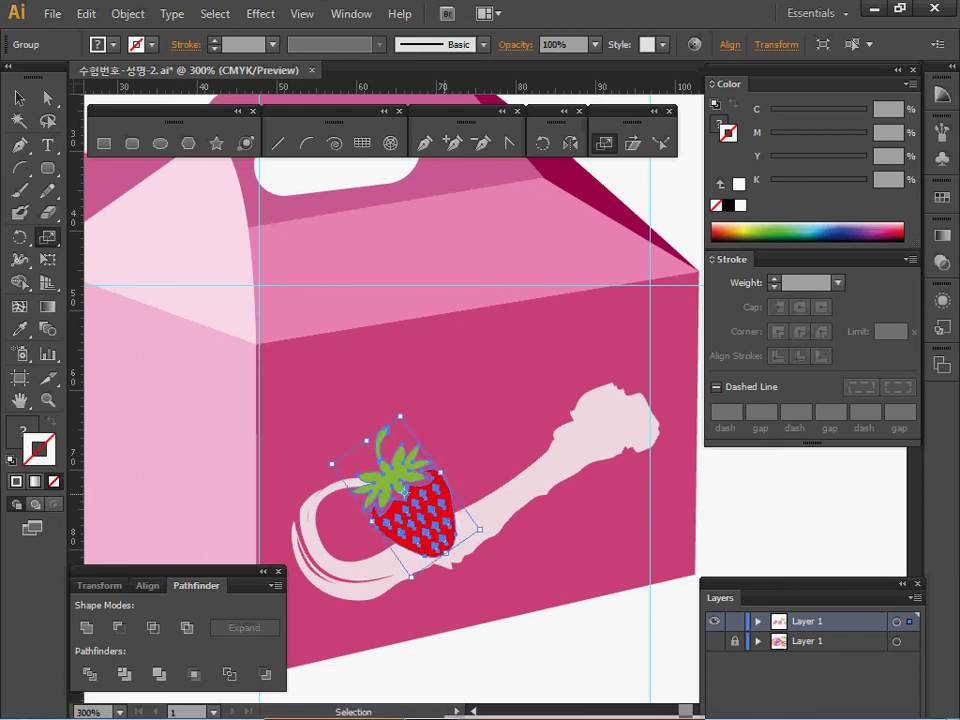
Step: Recolor the red body of the front-panel strawberry with the pink sampled from the reference box's large strawberry, and leave the group
{"action": "double_click", "coordinate": [440, 500]}
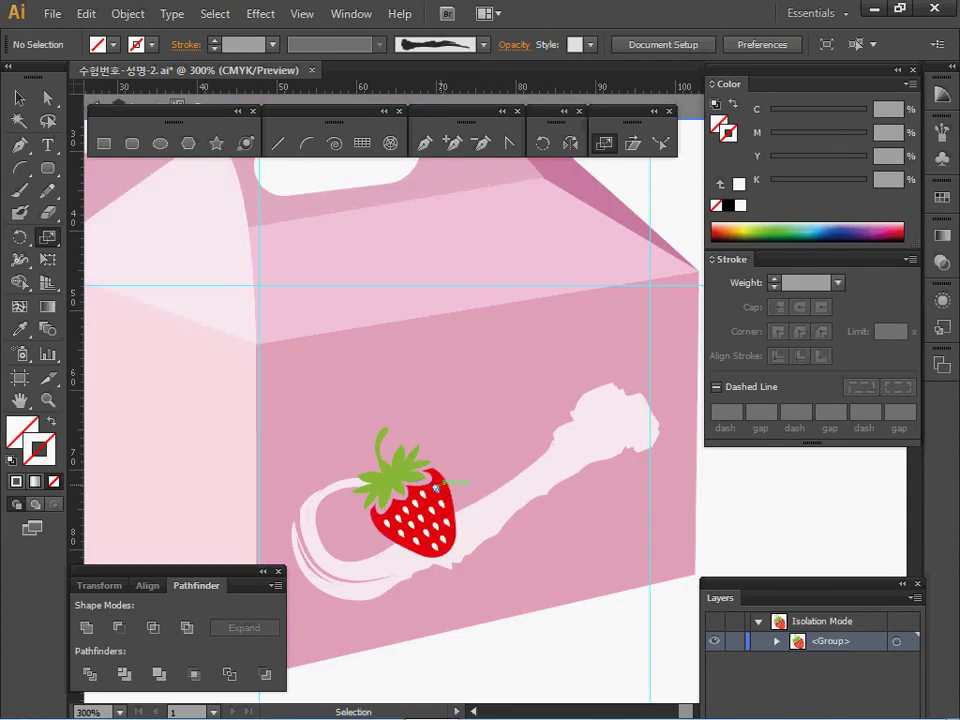
{"action": "left_click", "coordinate": [426, 514], "text": "ctrl"}
{"action": "left_click", "coordinate": [426, 514], "text": "ctrl+alt"}
{"action": "left_click", "coordinate": [426, 514], "text": "ctrl+alt"}
{"action": "left_click_drag", "start_coordinate": [487, 405], "coordinate": [558, 488]}
{"action": "key", "text": "i"}
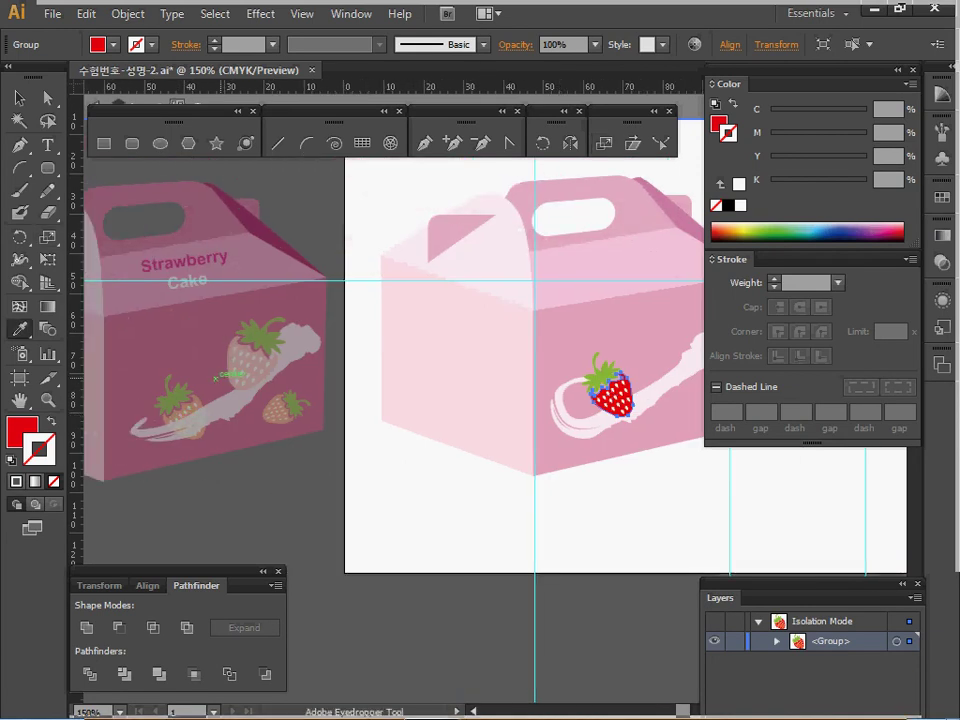
{"action": "left_click", "coordinate": [242, 355]}
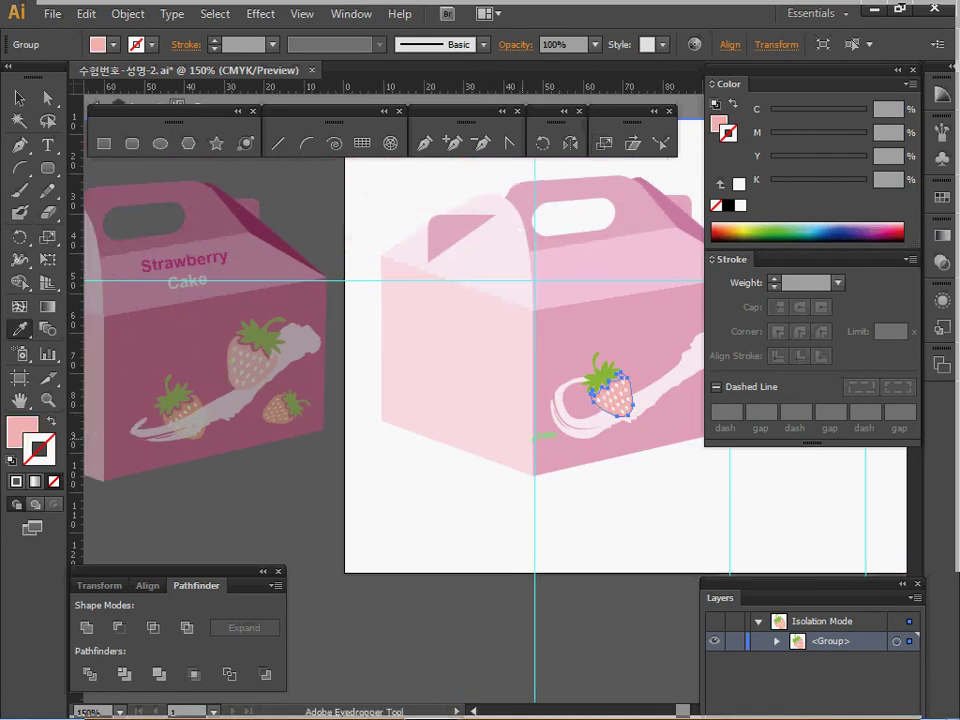
{"action": "left_click", "coordinate": [638, 402], "text": "ctrl"}
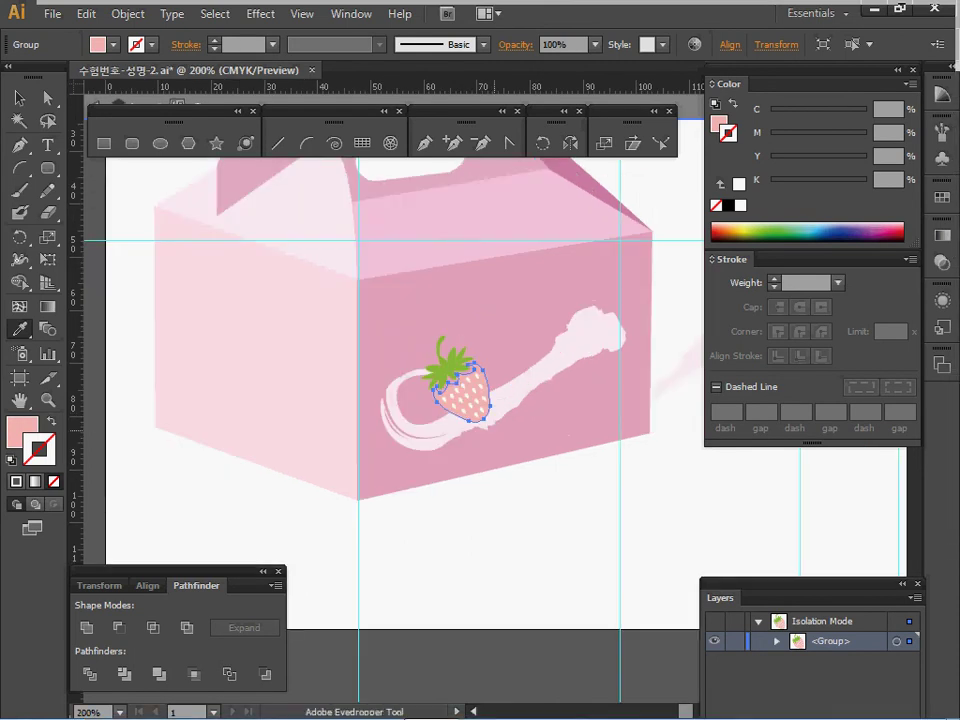
{"action": "key", "text": "Escape"}
{"action": "left_click", "coordinate": [498, 440], "text": "ctrl"}
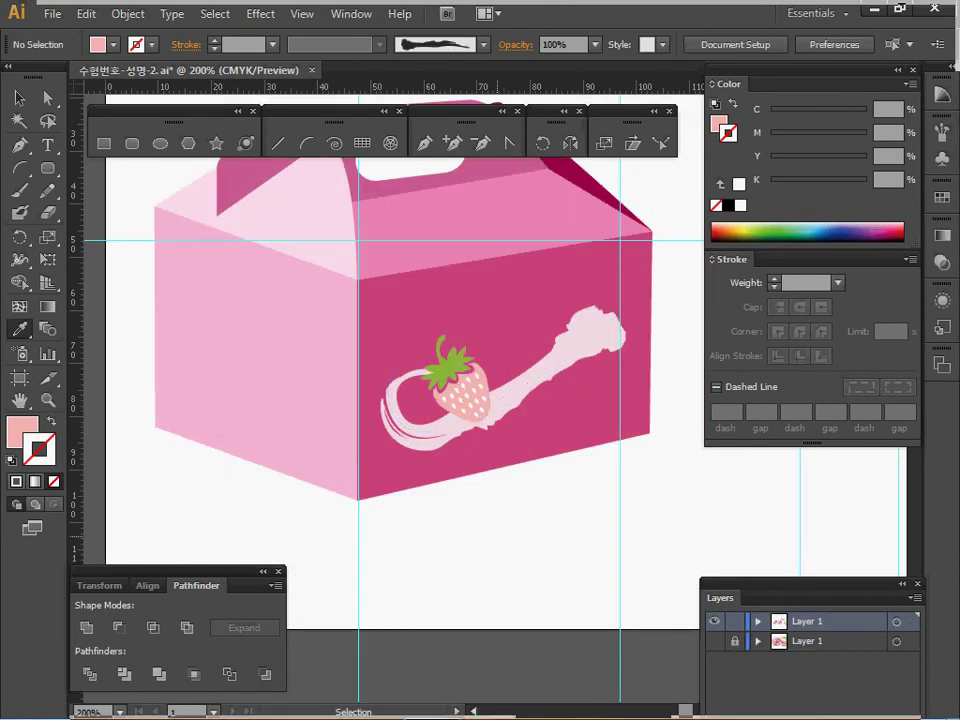
Step: Move the pink strawberry slightly up and to the right on the brush stroke, and save the document
{"action": "left_click", "coordinate": [466, 385], "text": "ctrl"}
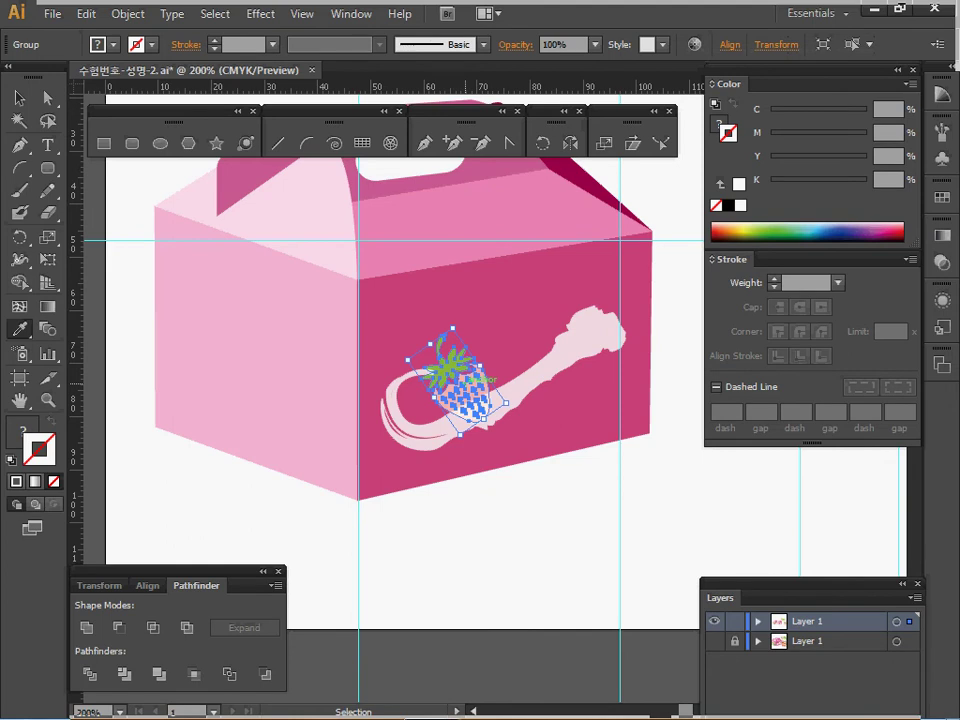
{"action": "key", "text": "i"}
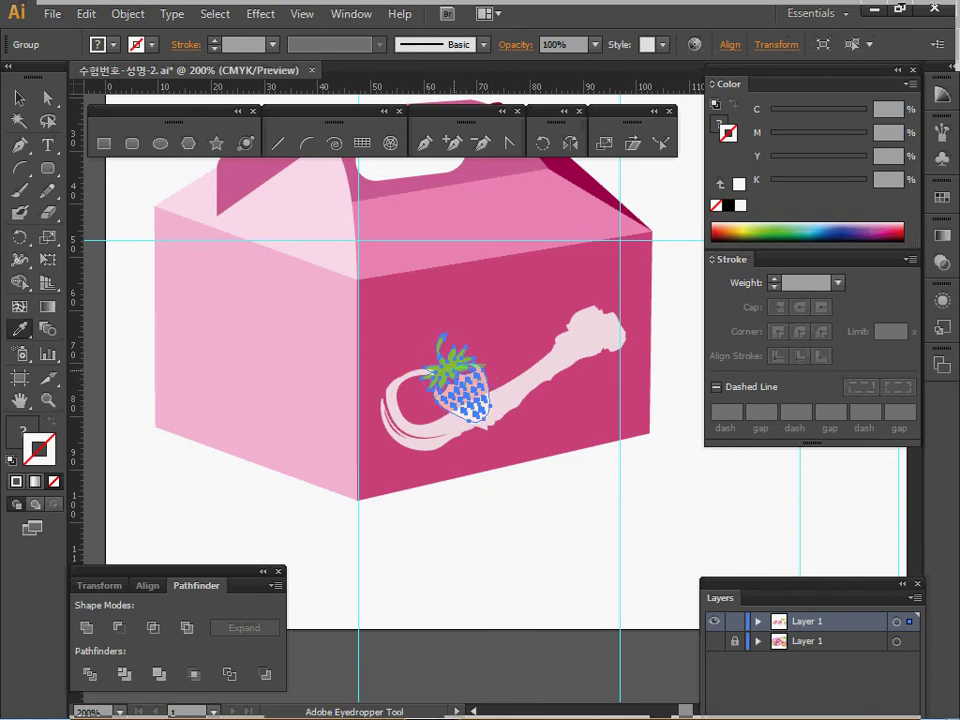
{"action": "left_click_drag", "start_coordinate": [460, 387], "coordinate": [464, 382]}
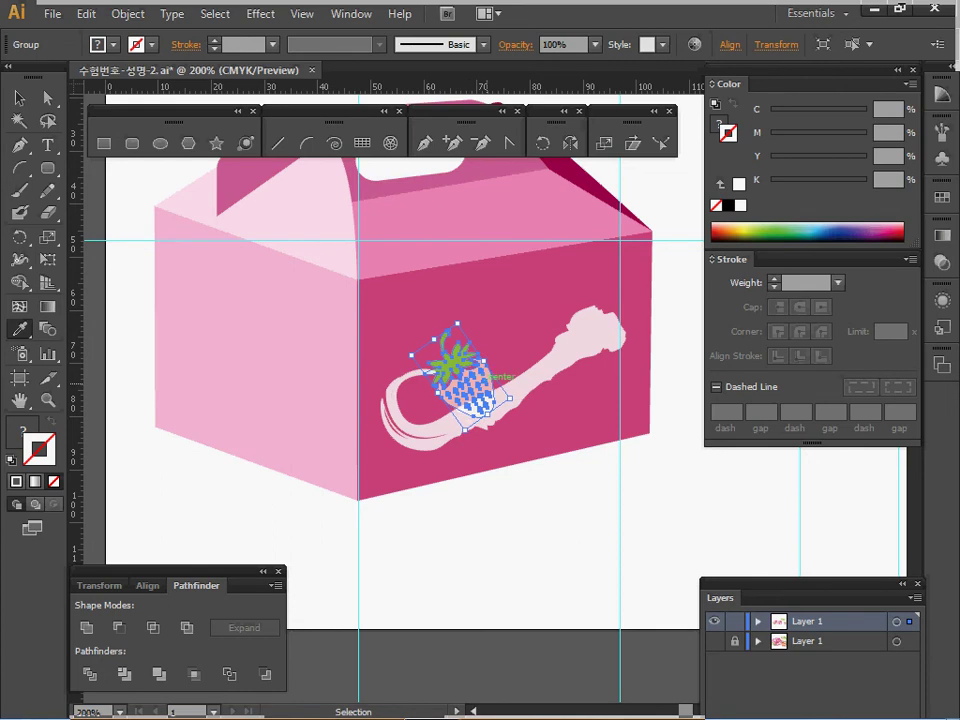
{"action": "left_click", "coordinate": [619, 544], "text": "ctrl"}
{"action": "key", "text": "ctrl+s"}
{"action": "left_click_drag", "start_coordinate": [619, 544], "coordinate": [548, 495]}
Step: Create a copy of the pink strawberry rotated by -100°
{"action": "left_click", "coordinate": [395, 330], "text": "ctrl"}
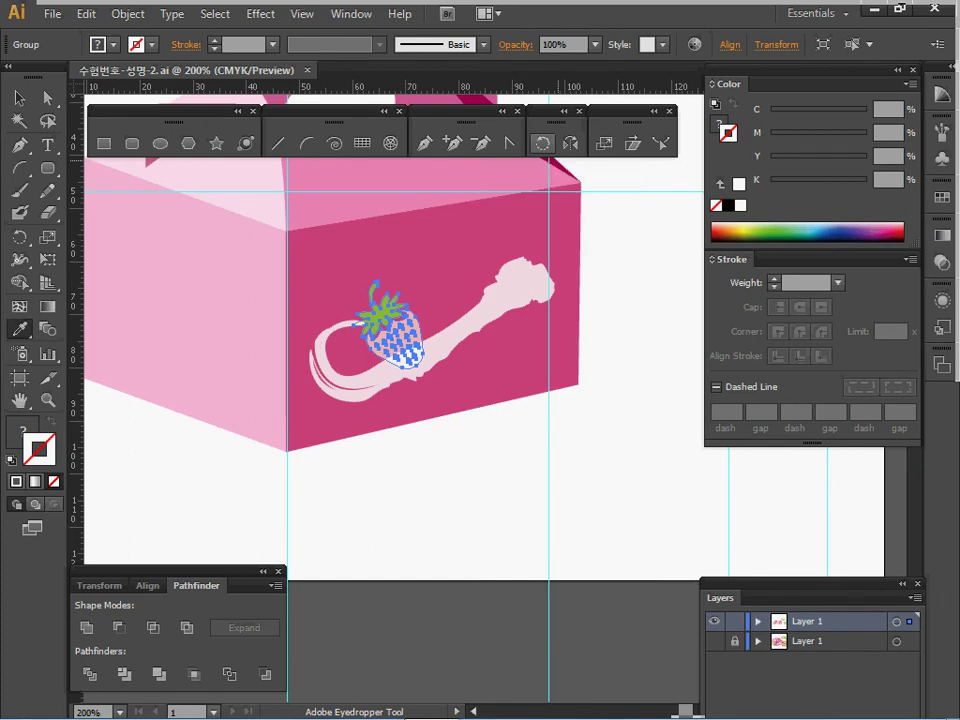
{"action": "double_click", "coordinate": [541, 143]}
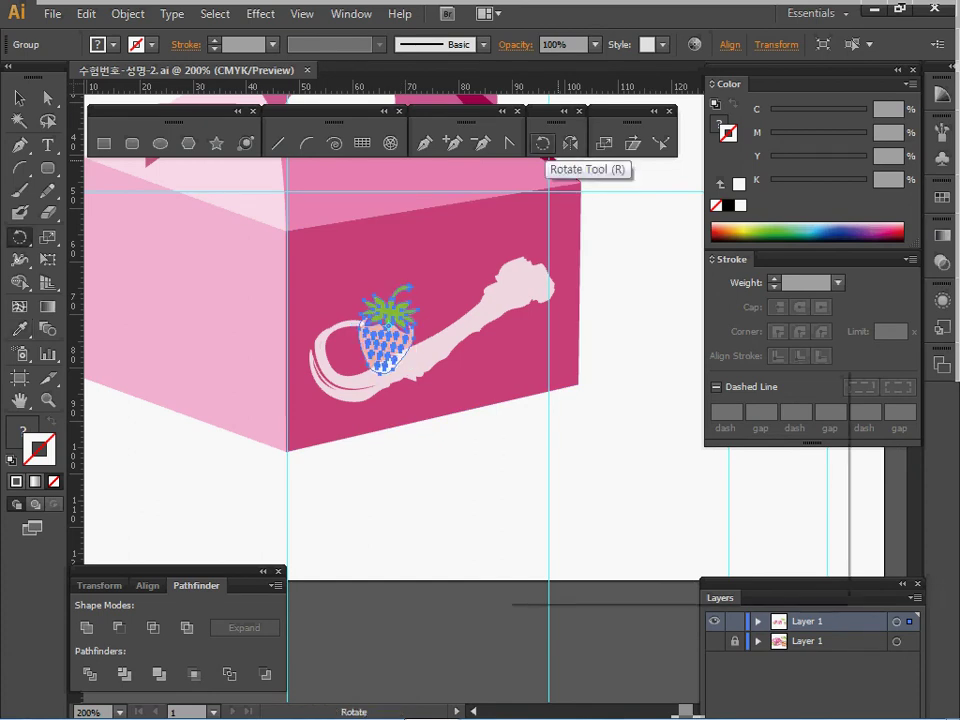
{"action": "type", "text": "-100"}
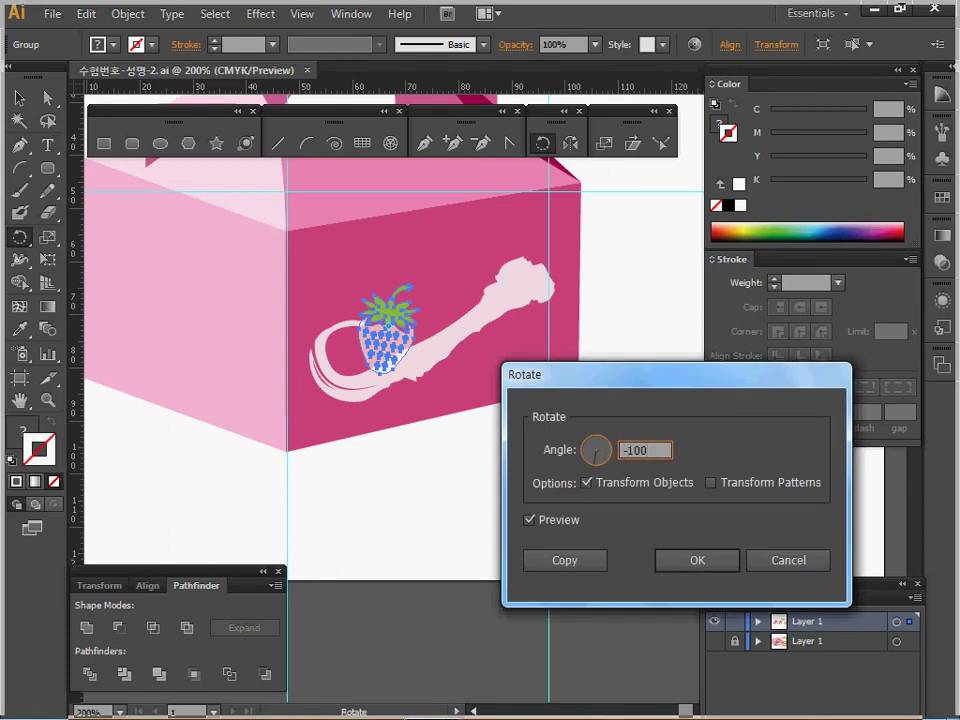
{"action": "key", "text": "Tab"}
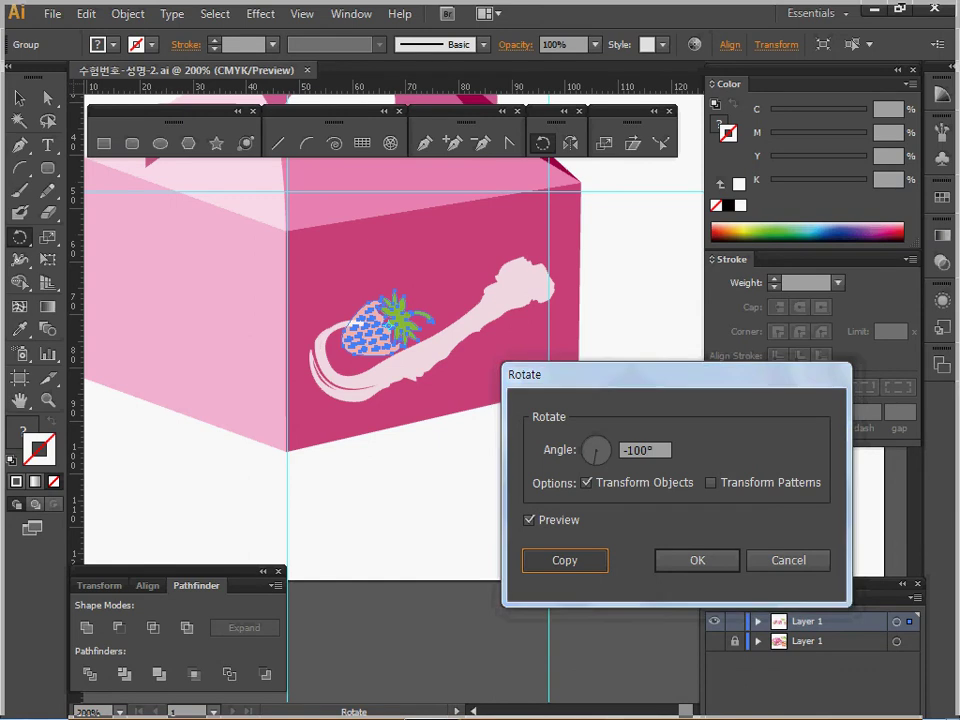
{"action": "key", "text": "Return"}
Step: Scale the rotated strawberry copy uniformly to 70% and move it to the front panel's lower right area below the brush stroke
{"action": "double_click", "coordinate": [604, 143]}
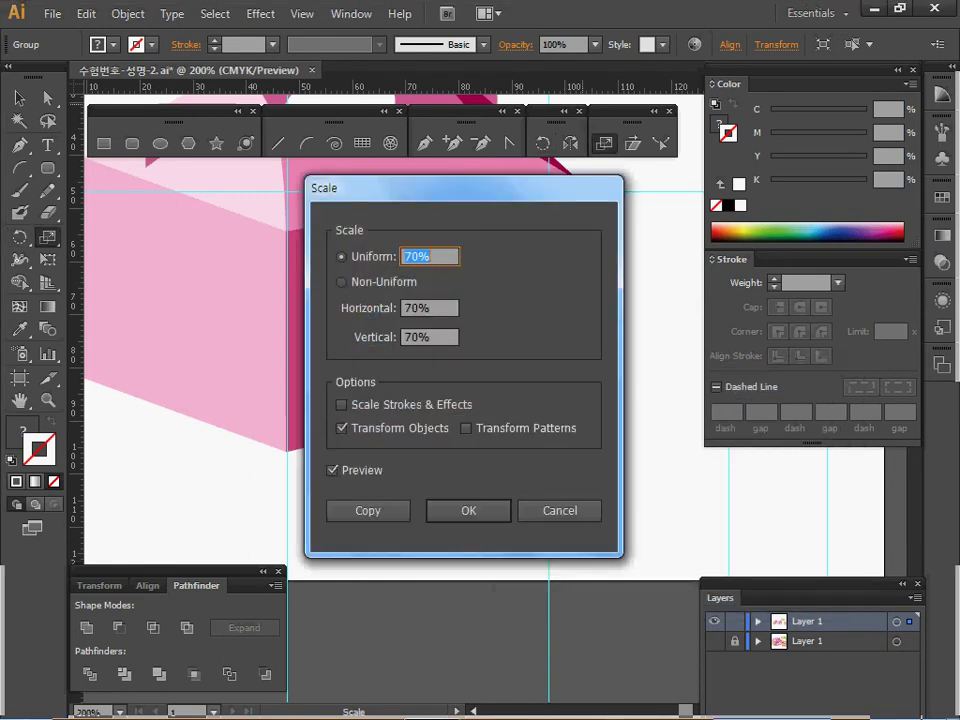
{"action": "key", "text": "Return"}
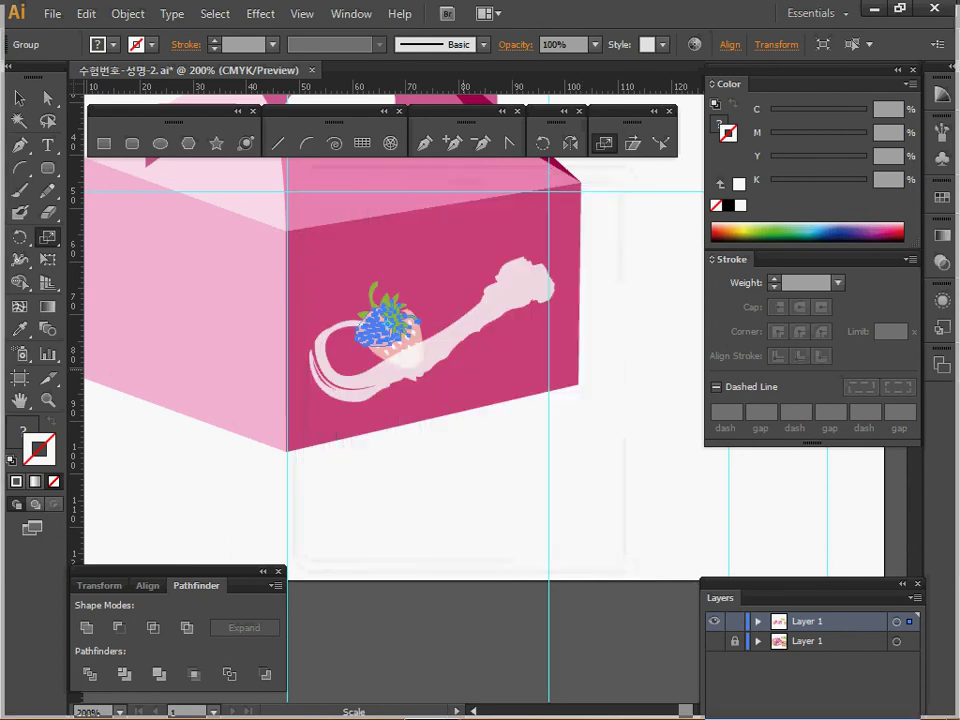
{"action": "left_click_drag", "start_coordinate": [387, 329], "coordinate": [516, 360]}
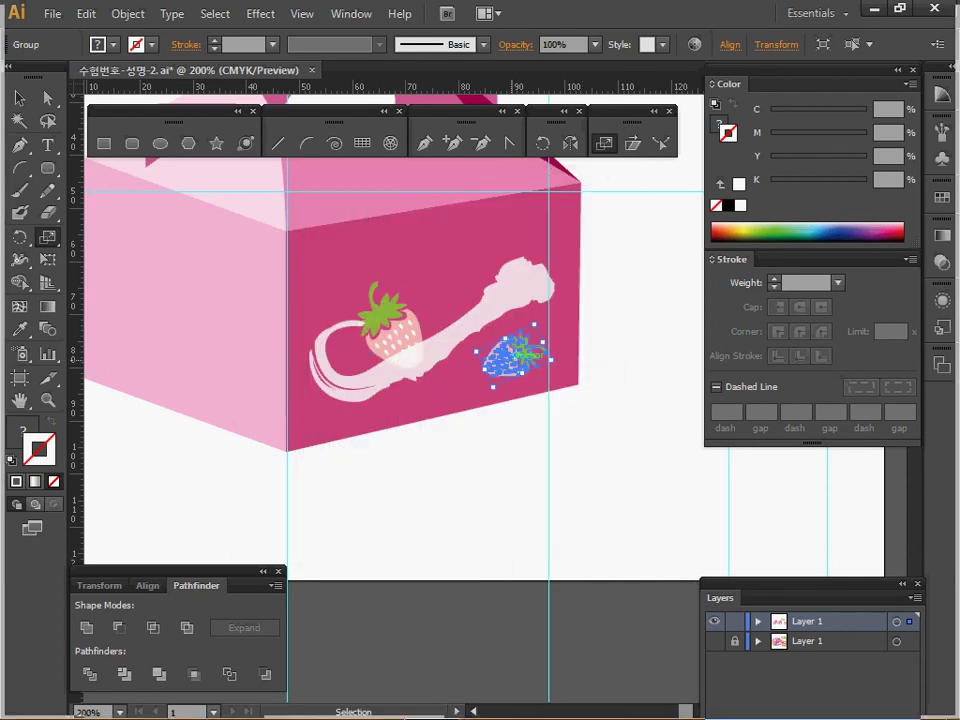
{"action": "left_click", "coordinate": [512, 355], "text": "ctrl"}
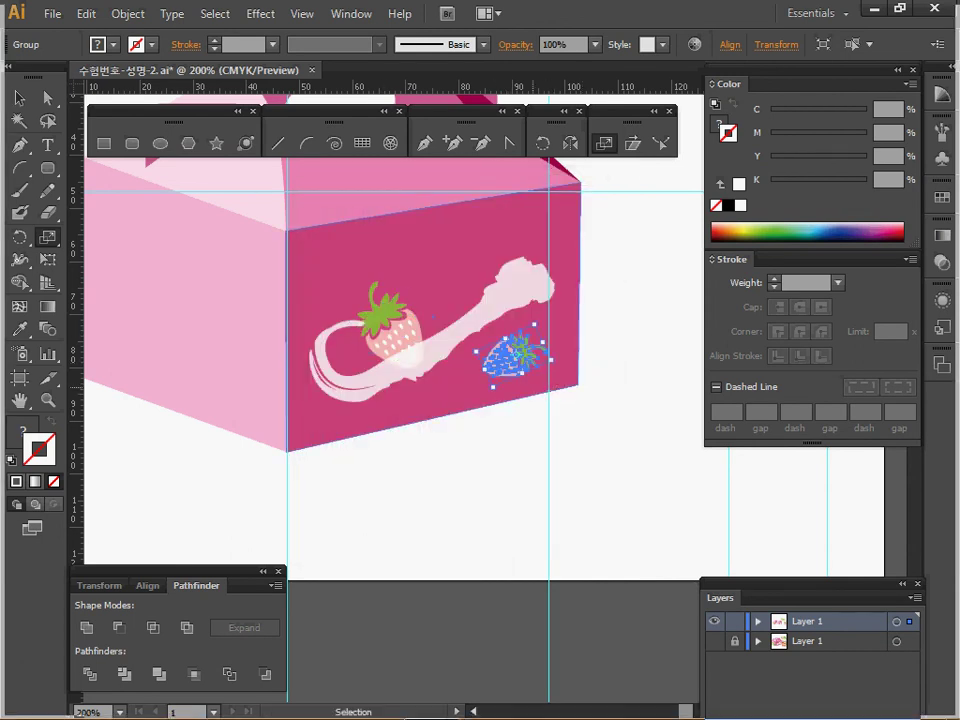
{"action": "left_click_drag", "start_coordinate": [512, 355], "coordinate": [517, 360]}
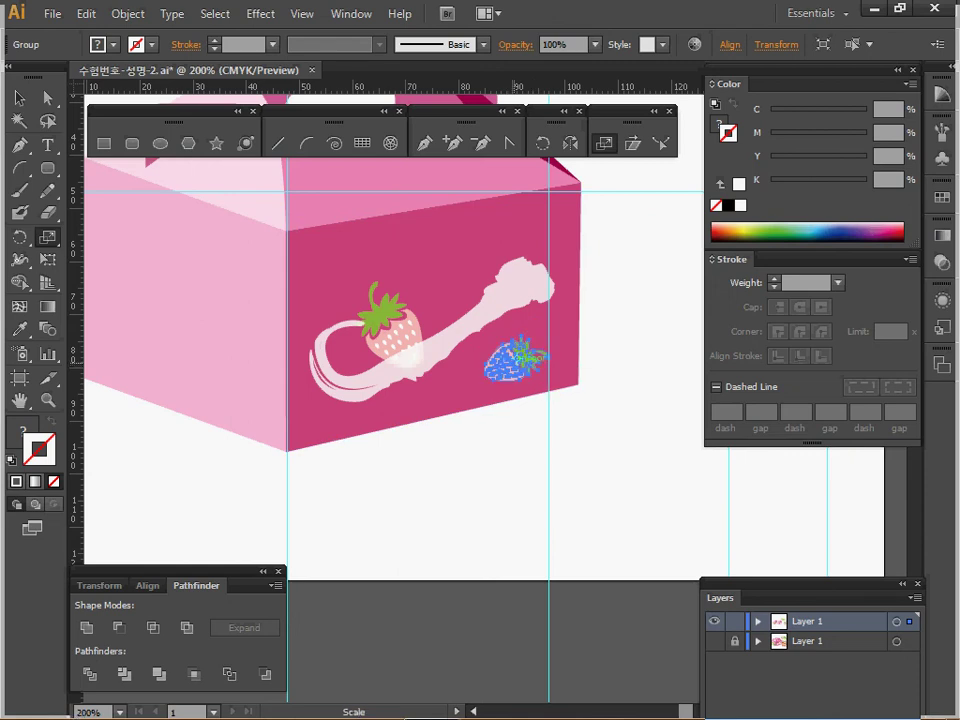
Step: Paste another red strawberry, place it above the brush stroke's thick upper end, and scale it uniformly to 85%
{"action": "key", "text": "ctrl"}
{"action": "key", "text": "ctrl+v"}
{"action": "left_click_drag", "start_coordinate": [504, 434], "coordinate": [485, 349]}
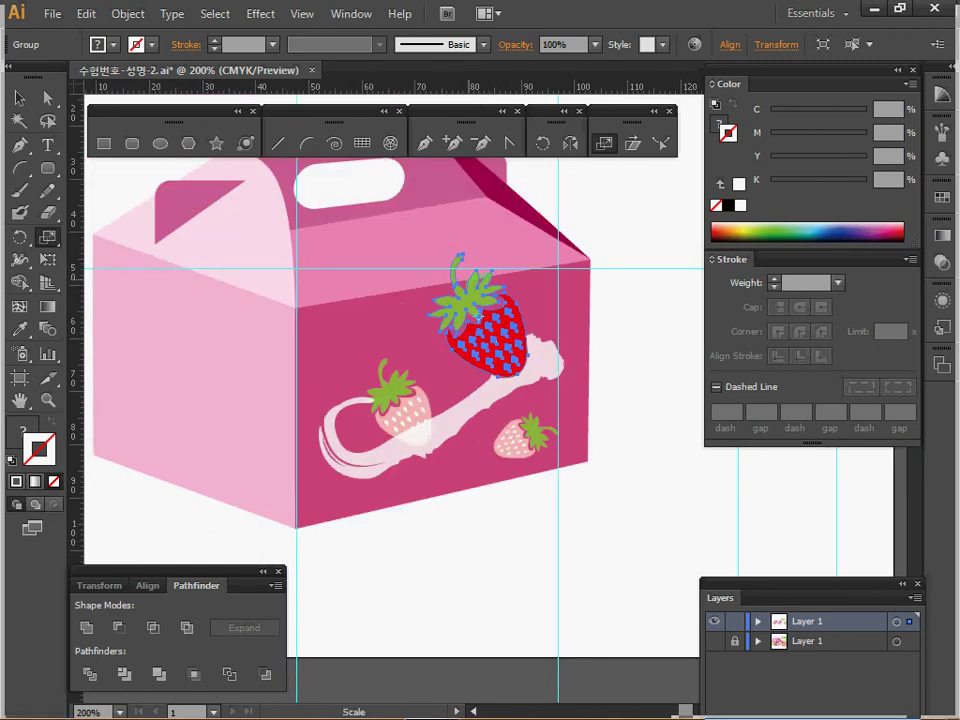
{"action": "double_click", "coordinate": [604, 143]}
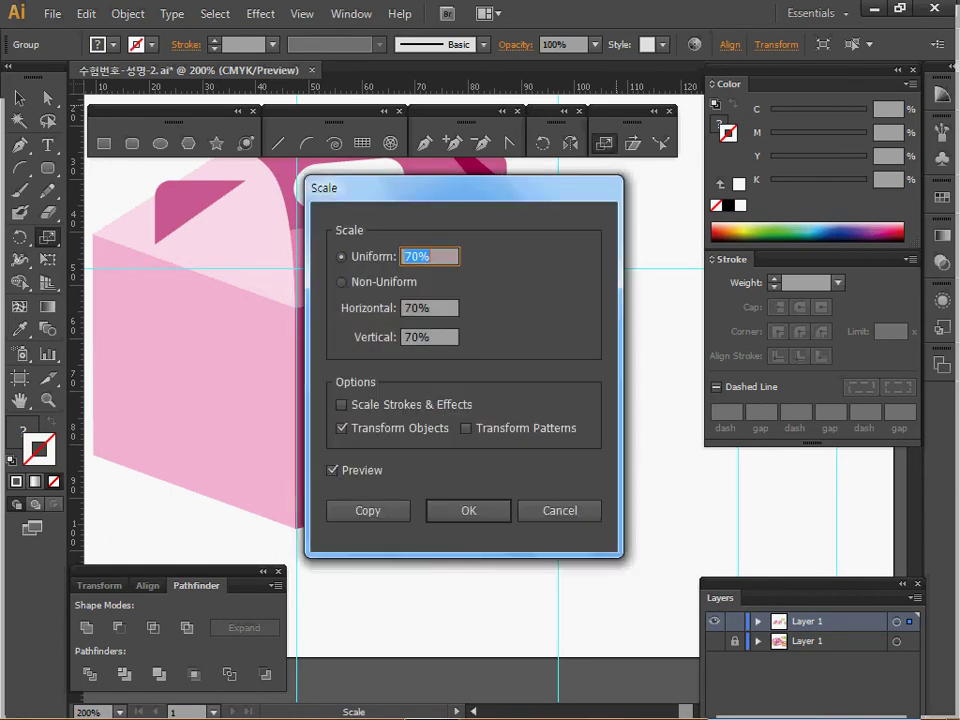
{"action": "type", "text": "85"}
{"action": "key", "text": "Return"}
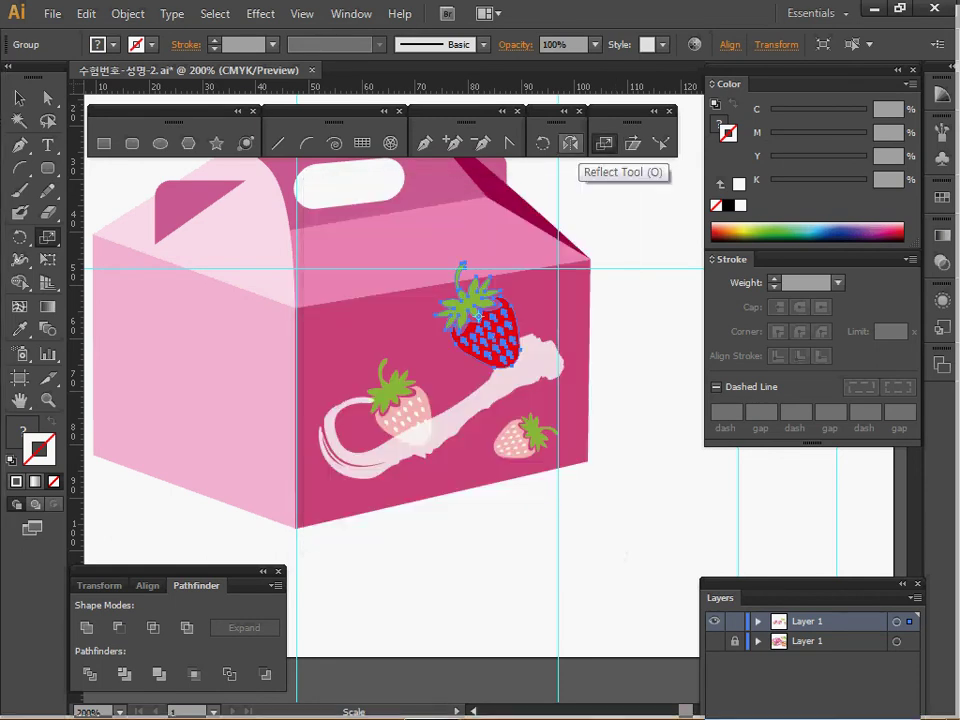
Step: Rotate the newly pasted red strawberry by -60°
{"action": "double_click", "coordinate": [542, 143]}
{"action": "type", "text": "-60"}
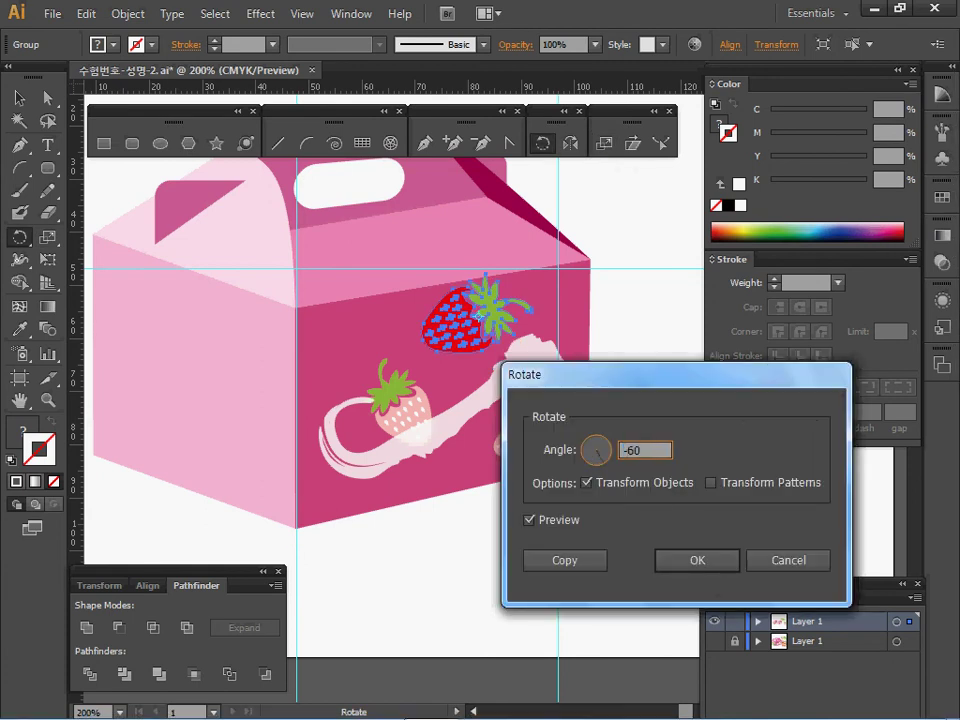
{"action": "key", "text": "Return"}
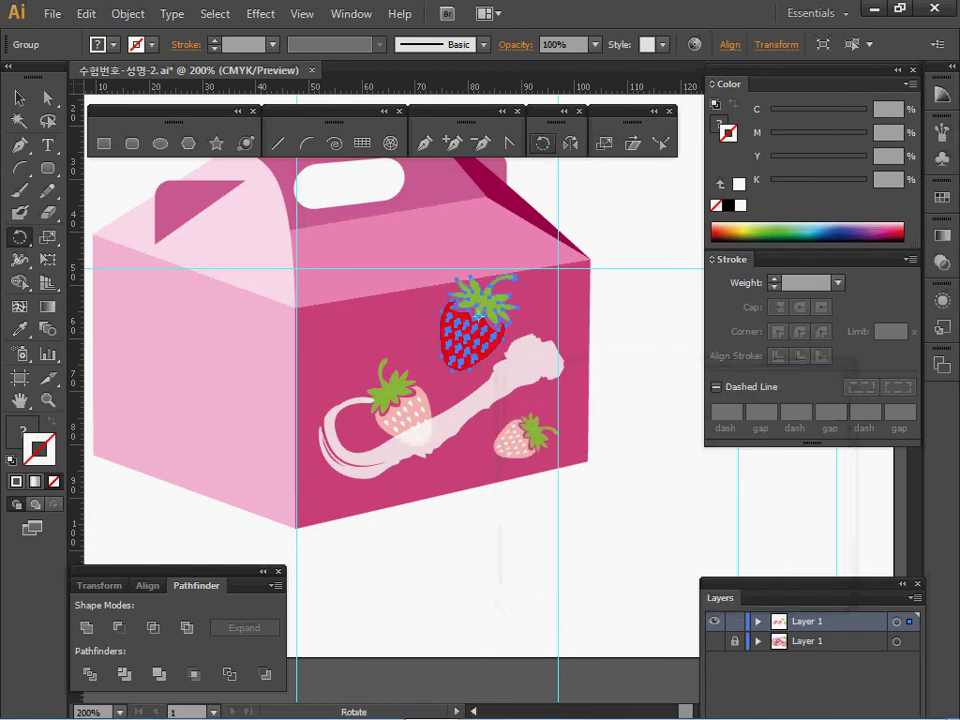
Step: Recolor the rotated strawberry's red body with the pink of the reference box's large strawberry, and leave the group
{"action": "left_click", "coordinate": [490, 436], "text": "ctrl+alt"}
{"action": "left_click_drag", "start_coordinate": [490, 436], "coordinate": [570, 474]}
{"action": "double_click", "coordinate": [563, 362]}
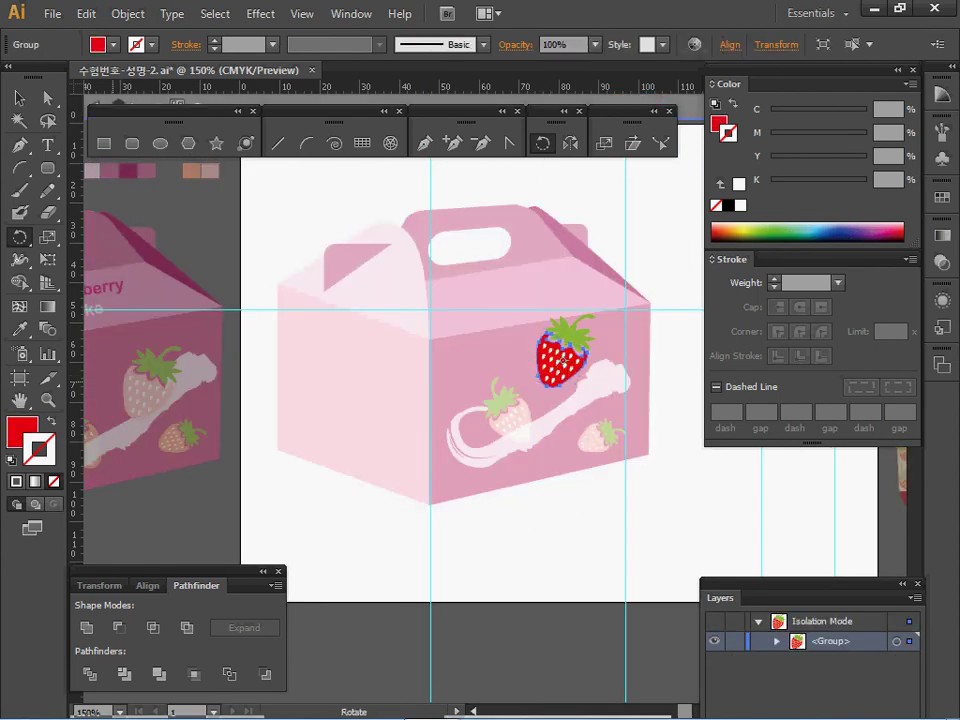
{"action": "key", "text": "i"}
{"action": "left_click", "coordinate": [158, 376]}
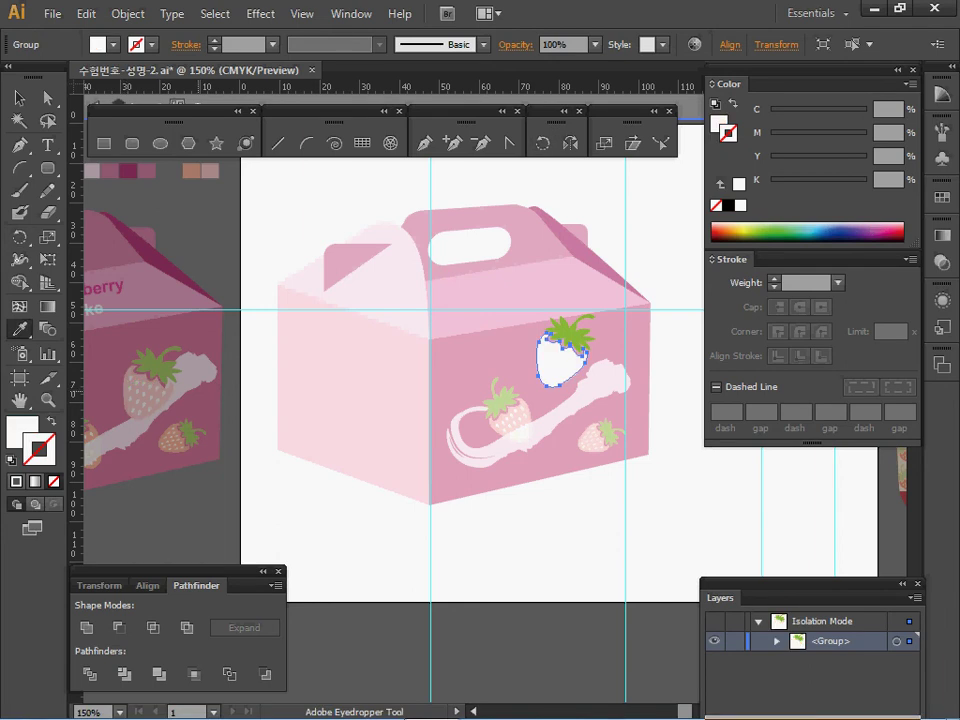
{"action": "left_click", "coordinate": [145, 365]}
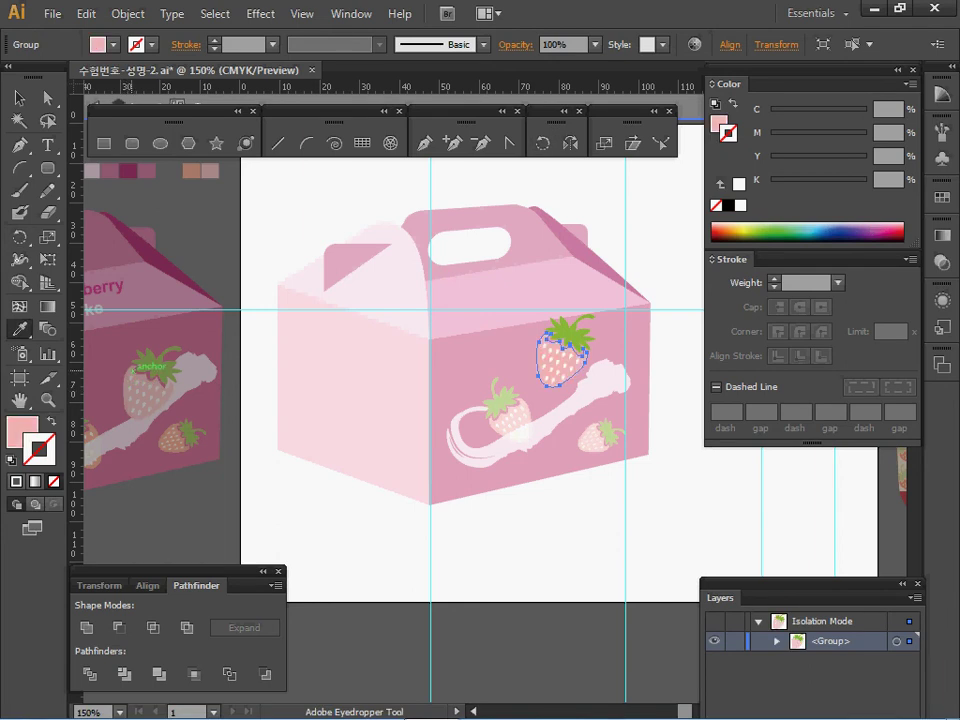
{"action": "key", "text": "Escape"}
{"action": "left_click", "coordinate": [490, 525], "text": "ctrl"}
Step: Move the large pink strawberry down and right onto the brush stroke's upper end, and save the document
{"action": "left_click_drag", "start_coordinate": [577, 354], "coordinate": [602, 372]}
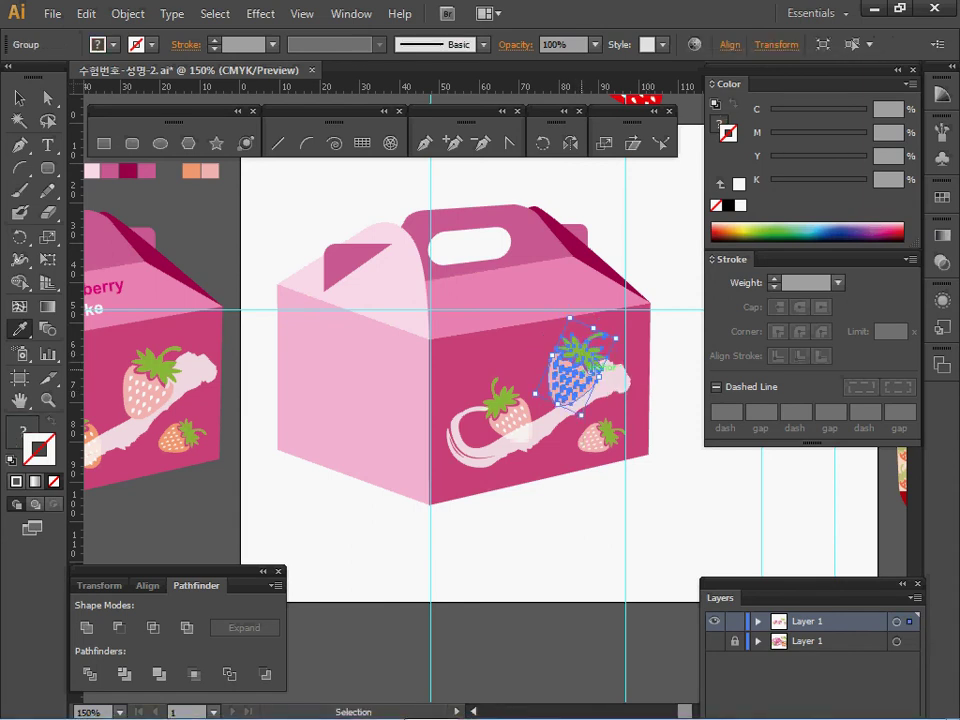
{"action": "left_click", "coordinate": [575, 521], "text": "ctrl"}
{"action": "left_click_drag", "start_coordinate": [575, 521], "coordinate": [586, 546]}
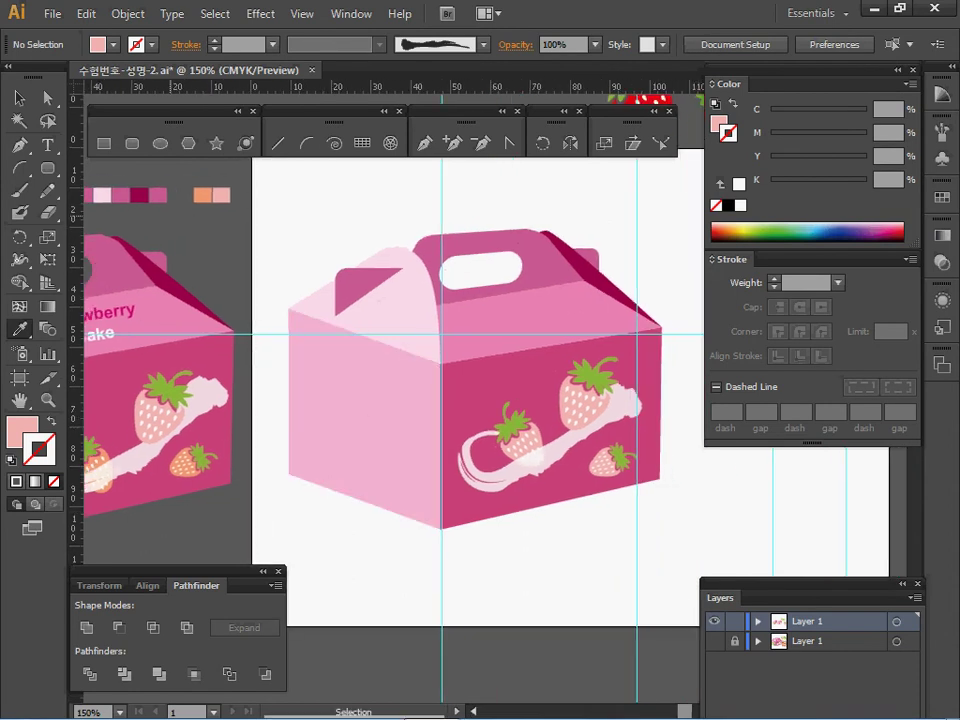
{"action": "key", "text": "ctrl+s"}
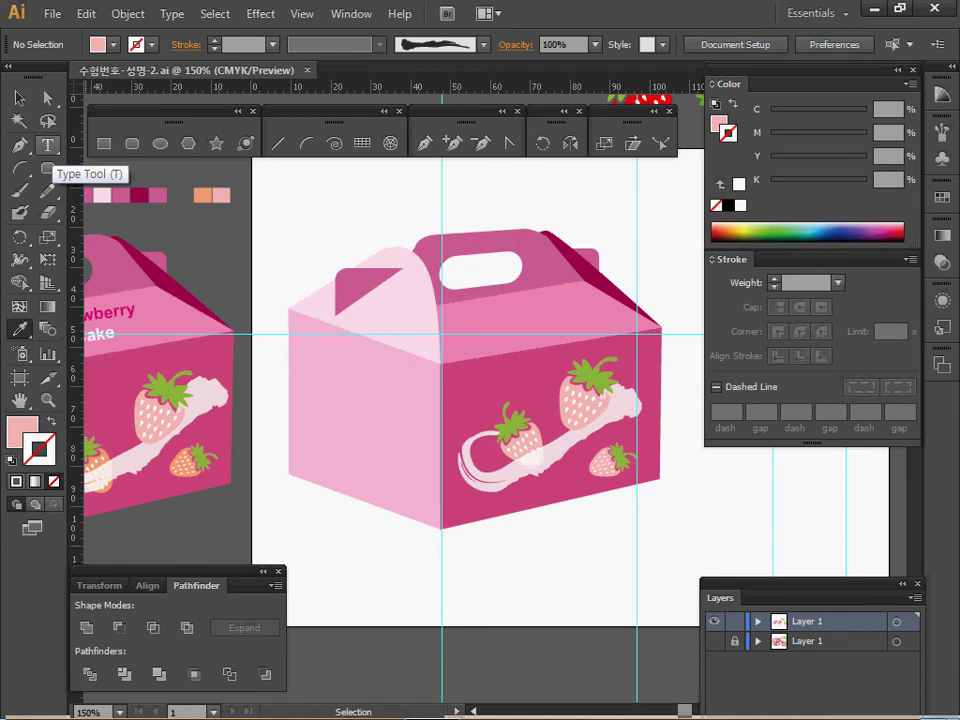
Step: Copy the "Strawberry Cake" text to the box illustration and place it on the pink roof panel above the strawberries
{"action": "left_click", "coordinate": [47, 146]}
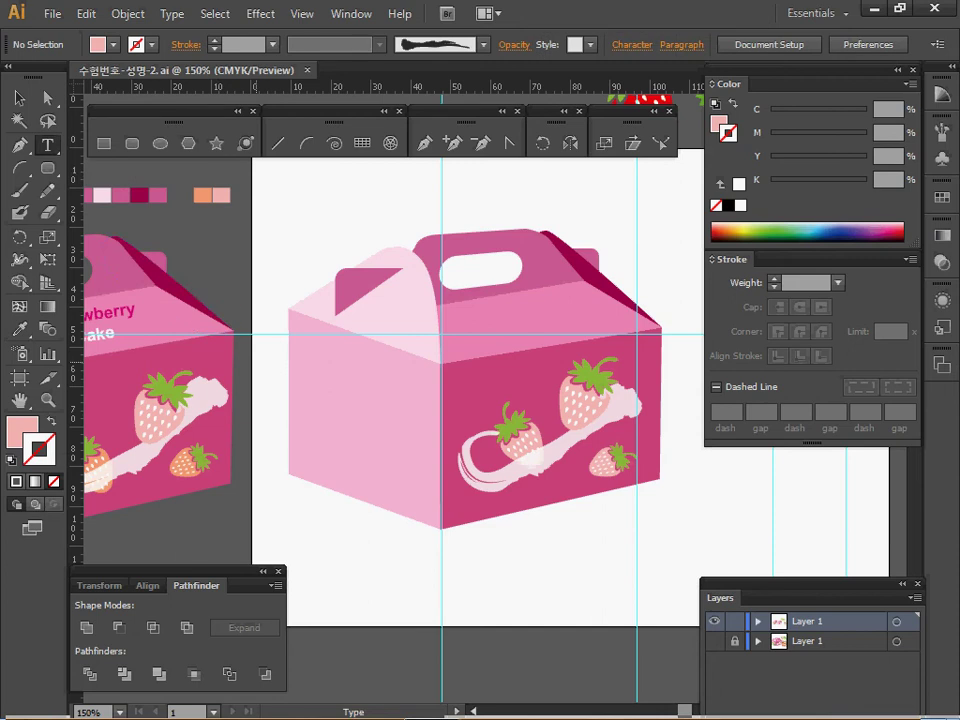
{"action": "key", "text": "space"}
{"action": "left_click_drag", "start_coordinate": [364, 418], "coordinate": [519, 407]}
{"action": "left_click_drag", "start_coordinate": [317, 380], "coordinate": [218, 409]}
{"action": "left_click", "coordinate": [240, 340]}
{"action": "key", "text": "ctrl+c"}
{"action": "key", "text": "space"}
{"action": "key", "text": "ctrl+v"}
{"action": "left_click_drag", "start_coordinate": [492, 395], "coordinate": [537, 344]}
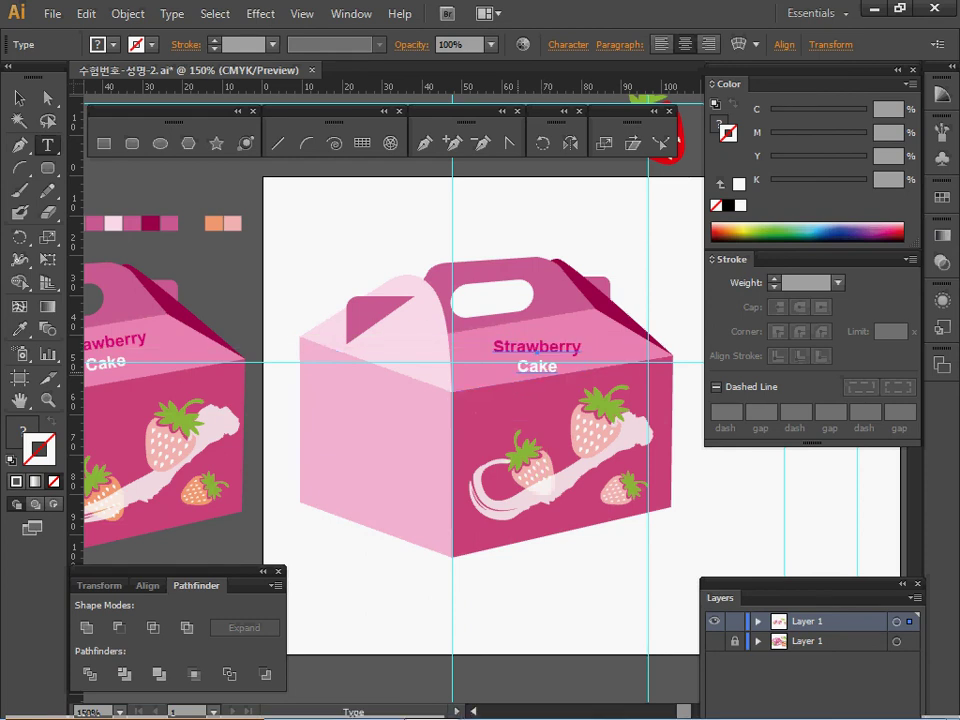
Step: Rotate the "Strawberry Cake" text slightly counterclockwise so that it follows the slope of the roof panel
{"action": "left_click", "coordinate": [537, 367]}
{"action": "double_click", "coordinate": [537, 367]}
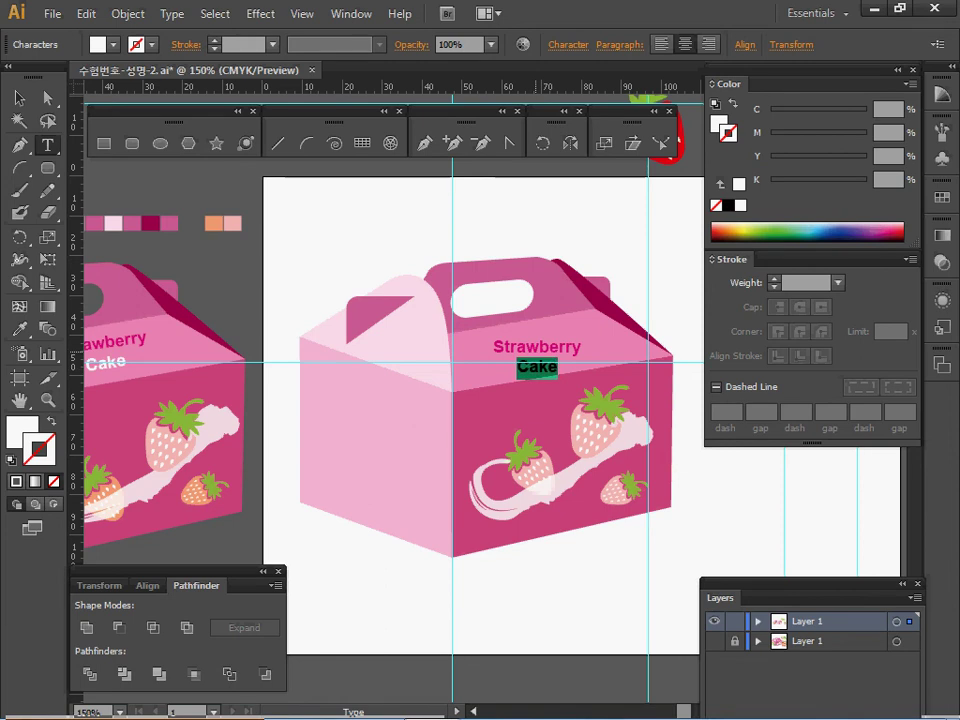
{"action": "key", "text": "Escape"}
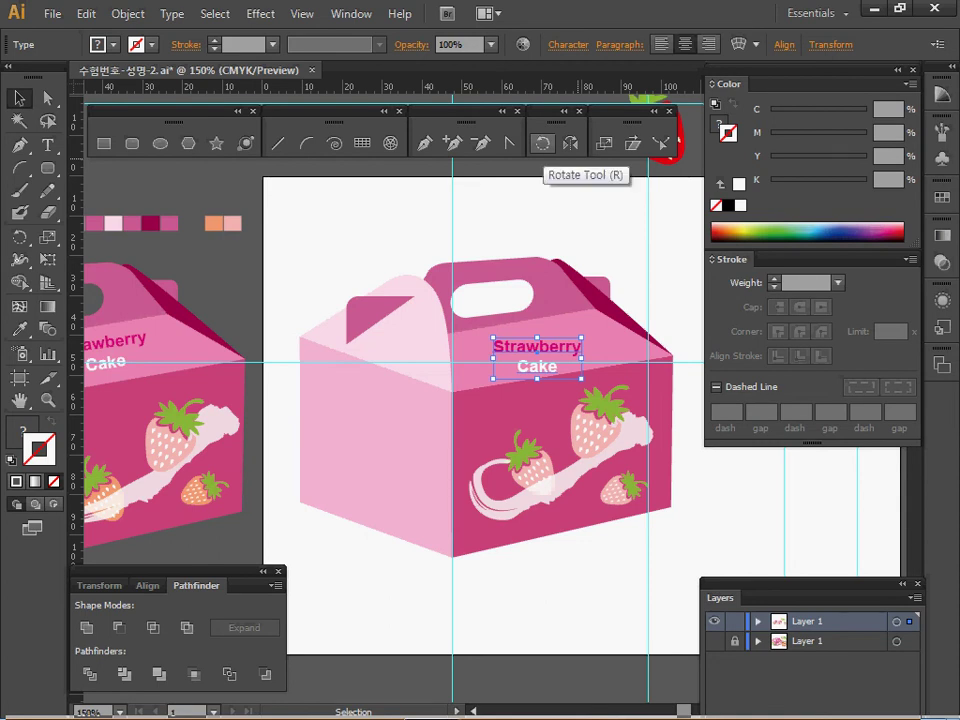
{"action": "double_click", "coordinate": [542, 143]}
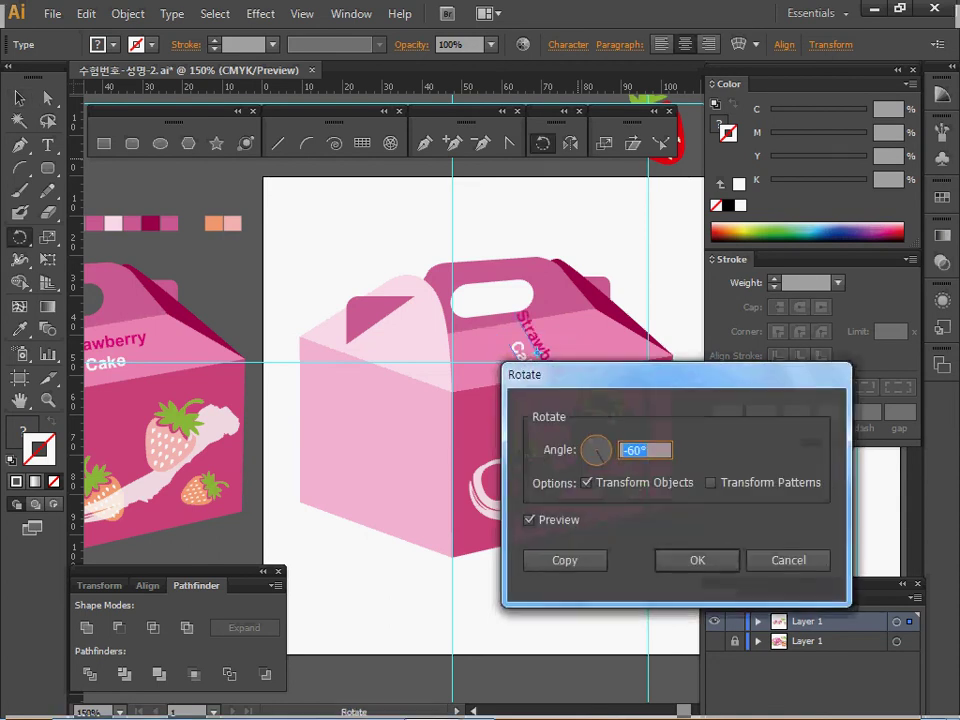
{"action": "type", "text": "0"}
{"action": "key", "text": "Return"}
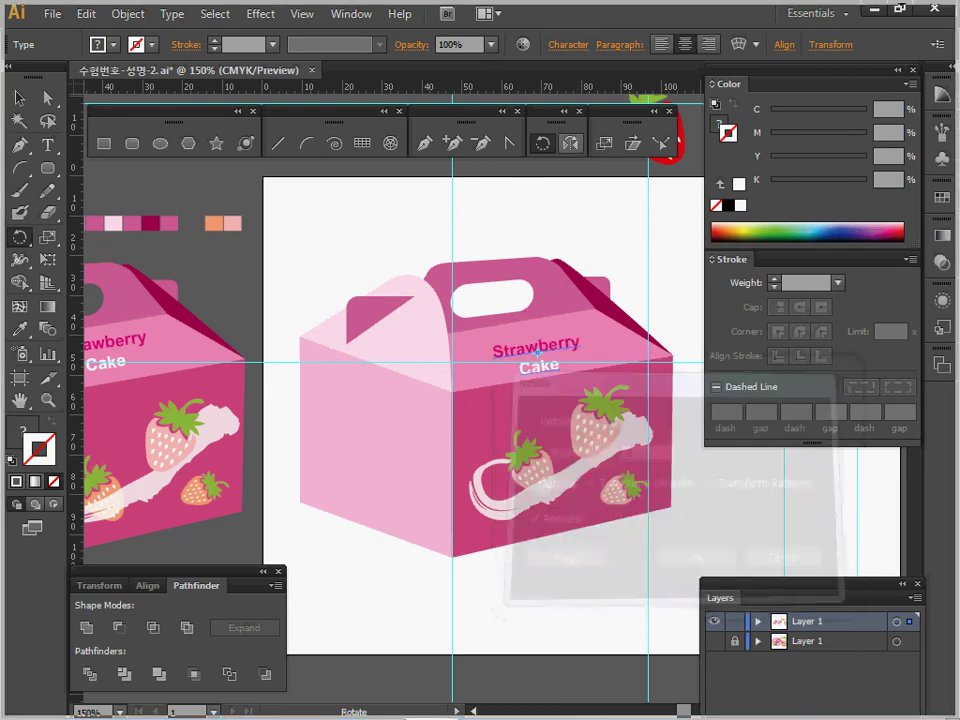
Step: Move the rotated "Strawberry Cake" text slightly upward on the roof panel and save the document
{"action": "left_click_drag", "start_coordinate": [562, 348], "coordinate": [565, 338]}
{"action": "key", "text": "ctrl+s"}
{"action": "key", "text": "space"}
{"action": "left_click_drag", "start_coordinate": [354, 438], "coordinate": [435, 434]}
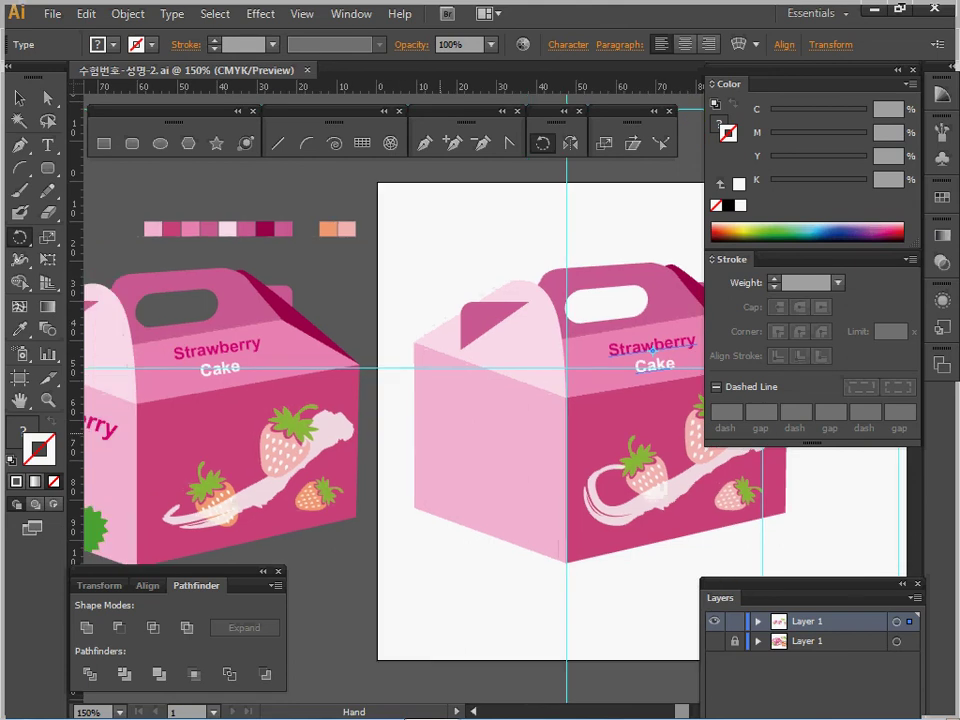
{"action": "left_click_drag", "start_coordinate": [652, 355], "coordinate": [491, 397]}
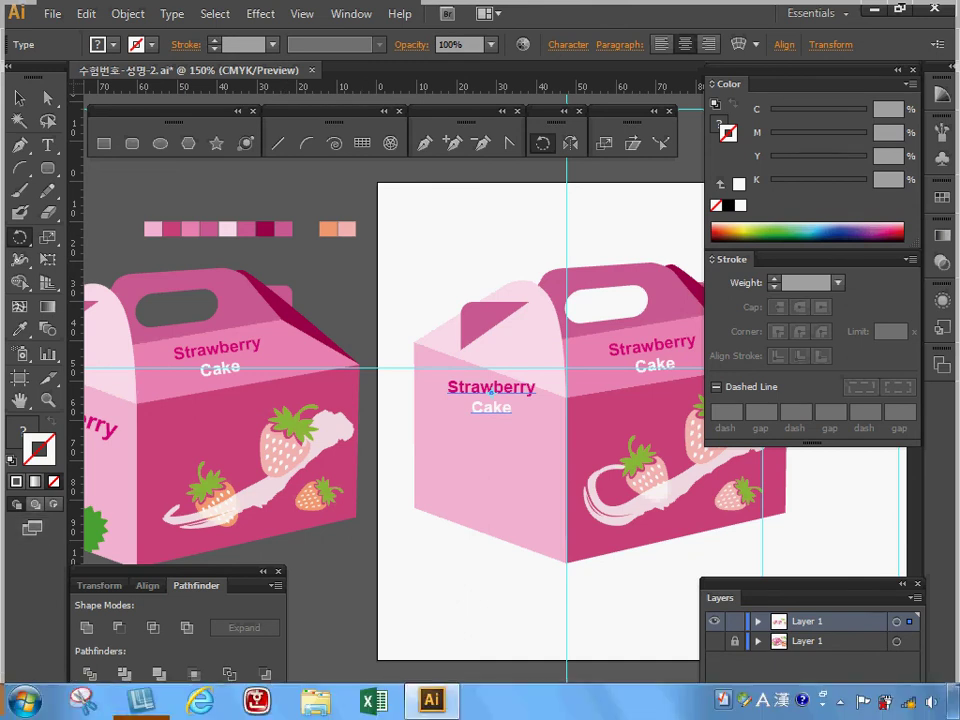
{"action": "left_click_drag", "start_coordinate": [246, 275], "coordinate": [348, 228]}
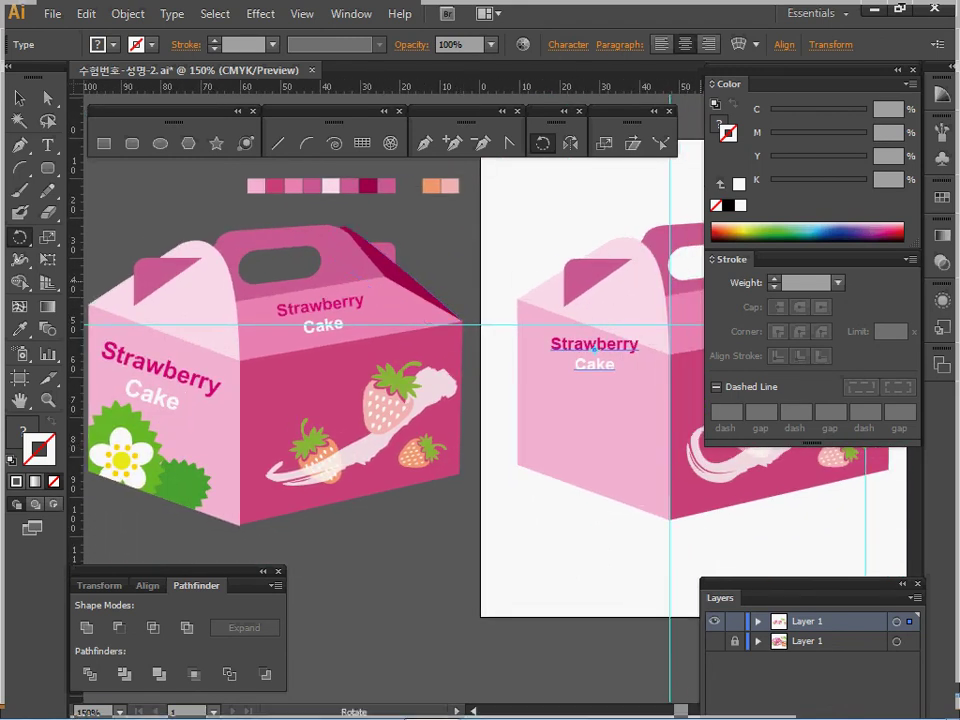
{"action": "key", "text": "Delete"}
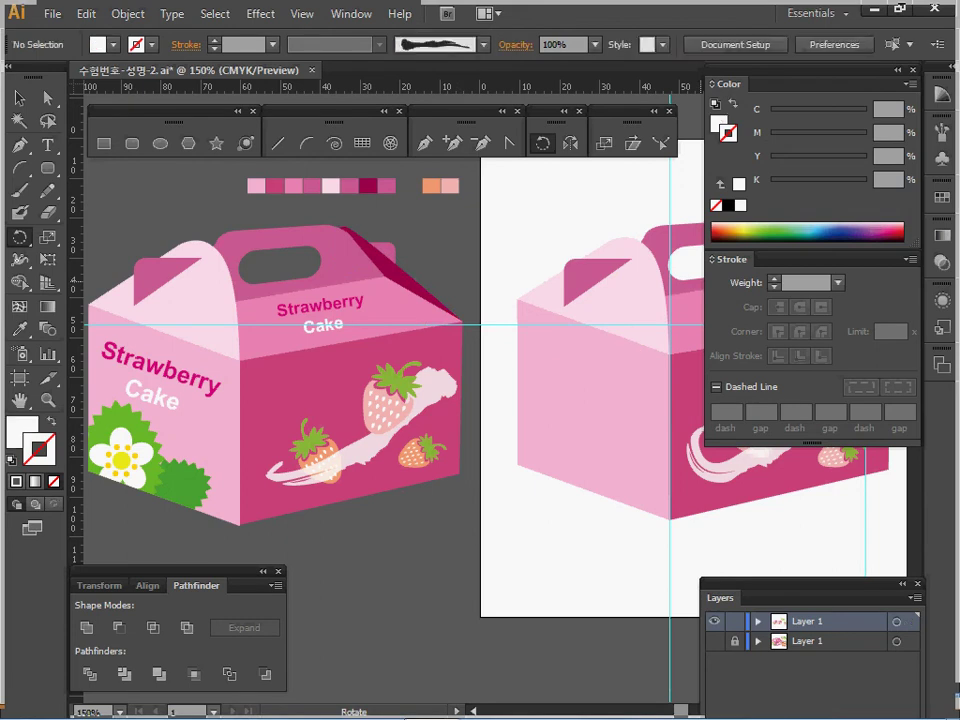
Step: Copy the slanted "Strawberry Cake" text from the reference box's side face and place the copy on the new box's light pink side face
{"action": "key", "text": "ctrl"}
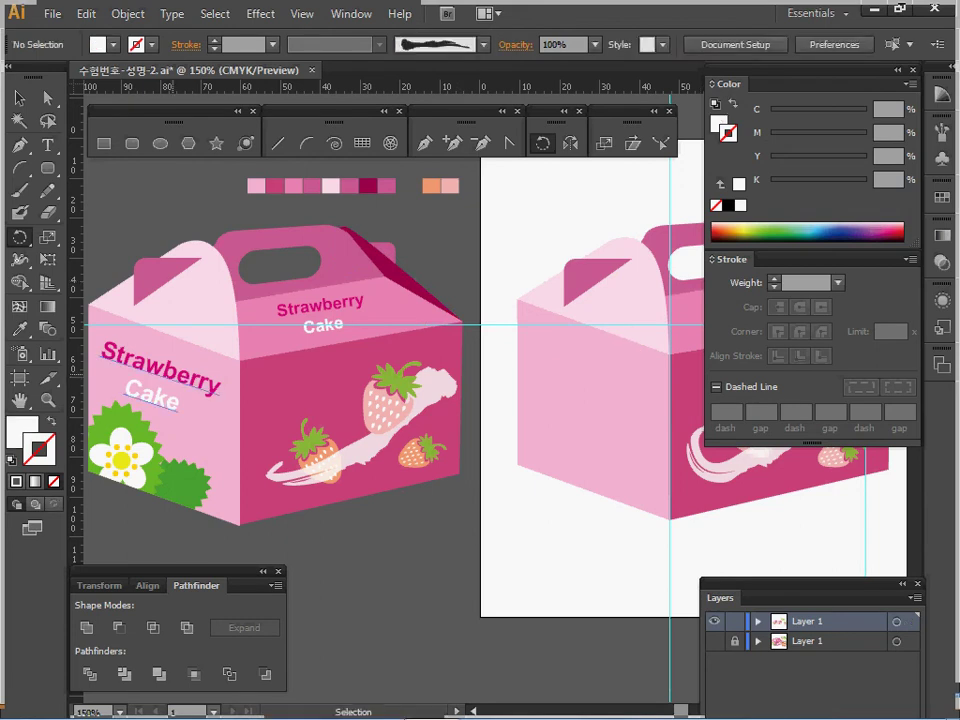
{"action": "left_click", "coordinate": [160, 378], "text": "ctrl"}
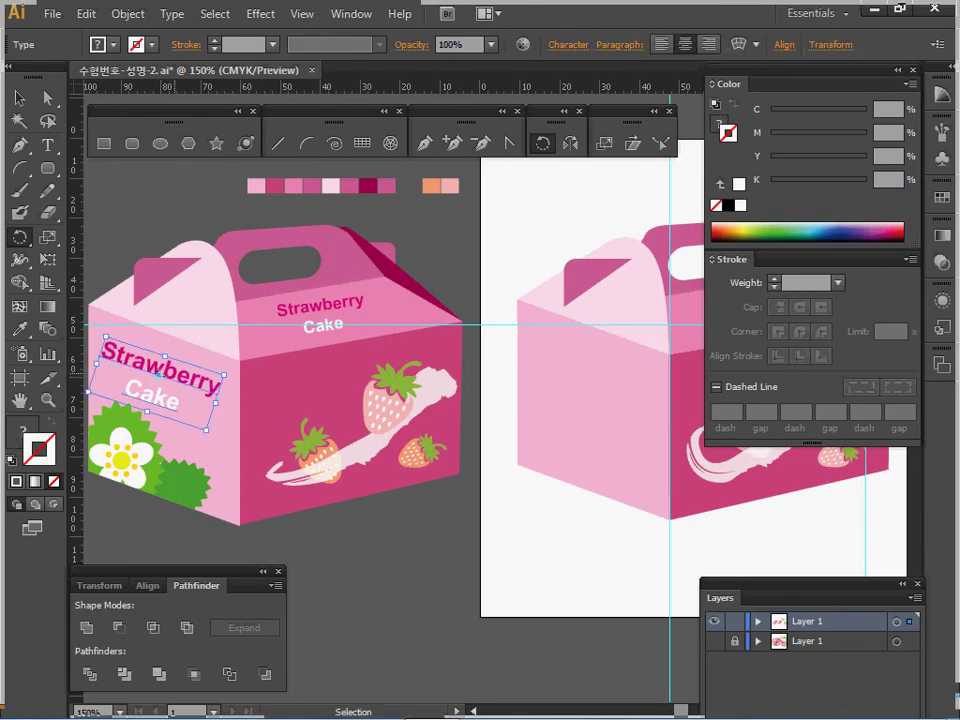
{"action": "key", "text": "ctrl+c"}
{"action": "key", "text": "ctrl+shift+a"}
{"action": "key", "text": "ctrl+v"}
{"action": "left_click_drag", "start_coordinate": [511, 390], "coordinate": [621, 372]}
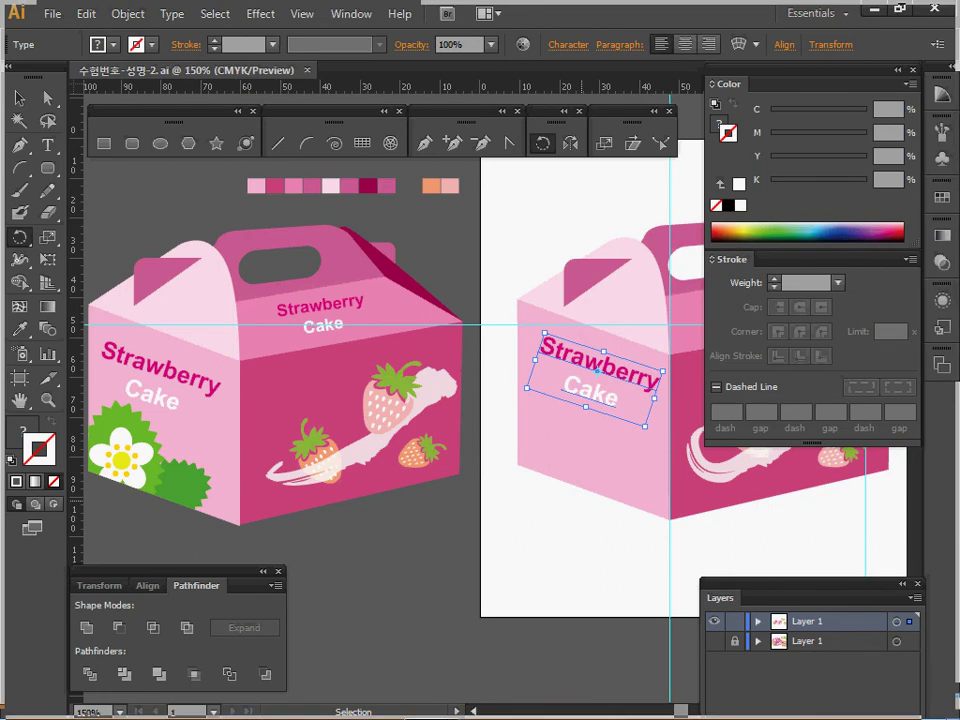
{"action": "key", "text": "r"}
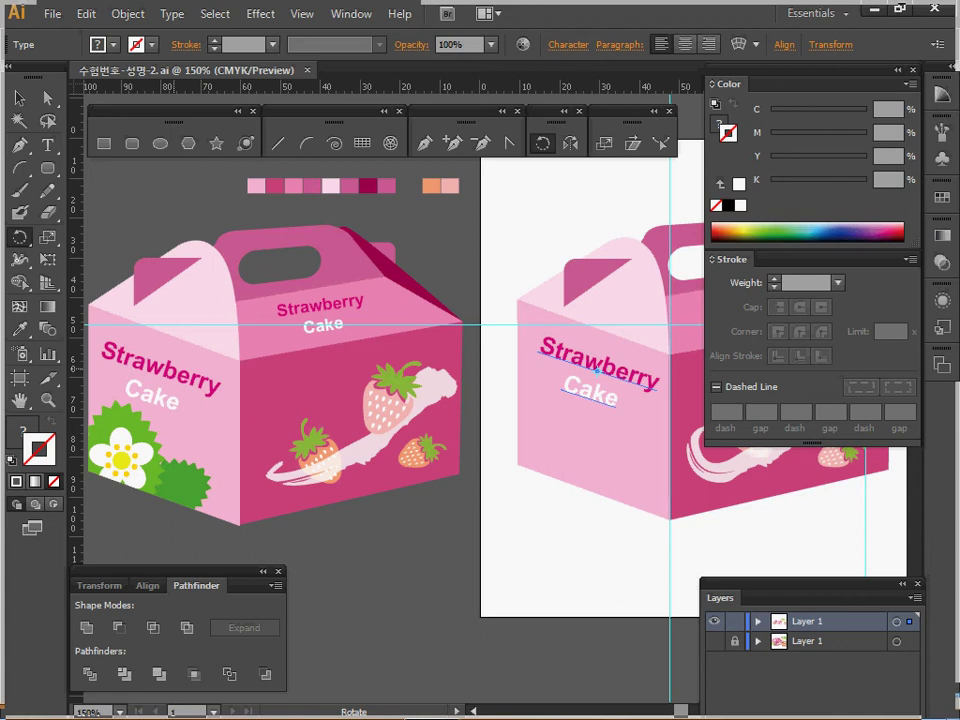
Step: Copy the white flower, the light green leaf behind it and the upper dark green leaf from the leaf motif beside the red strawberry, without the stem
{"action": "key", "text": "ctrl+space"}
{"action": "left_click", "coordinate": [552, 463], "text": "ctrl+alt"}
{"action": "left_click_drag", "start_coordinate": [552, 463], "coordinate": [318, 584]}
{"action": "left_click", "coordinate": [584, 308], "text": "ctrl"}
{"action": "left_click", "coordinate": [527, 379], "text": "ctrl"}
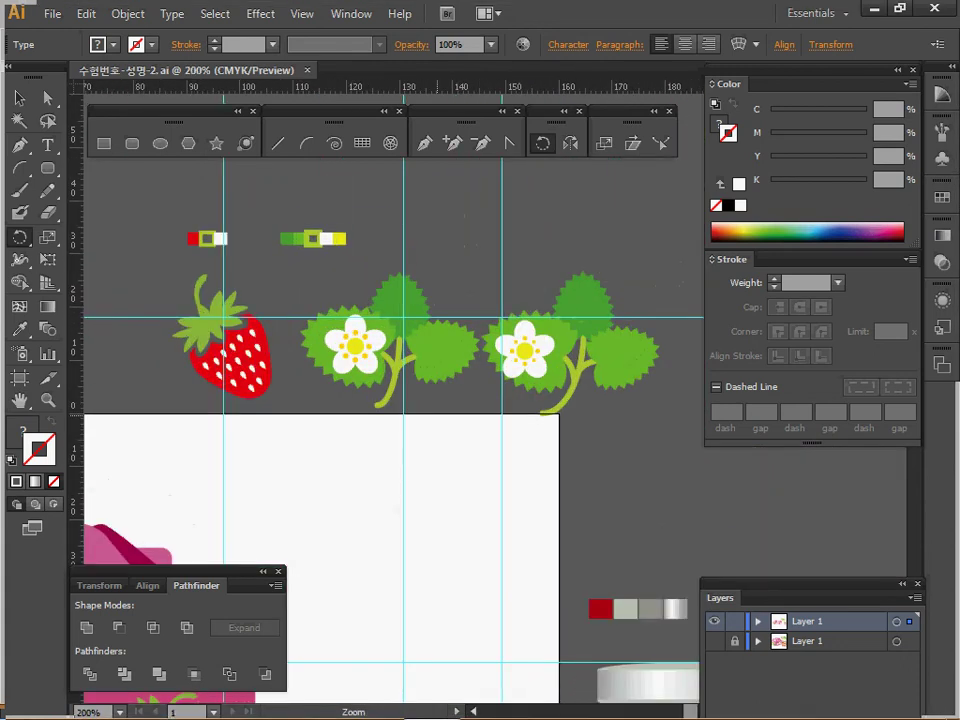
{"action": "left_click", "coordinate": [436, 413], "text": "ctrl"}
{"action": "left_click_drag", "start_coordinate": [430, 372], "coordinate": [407, 403]}
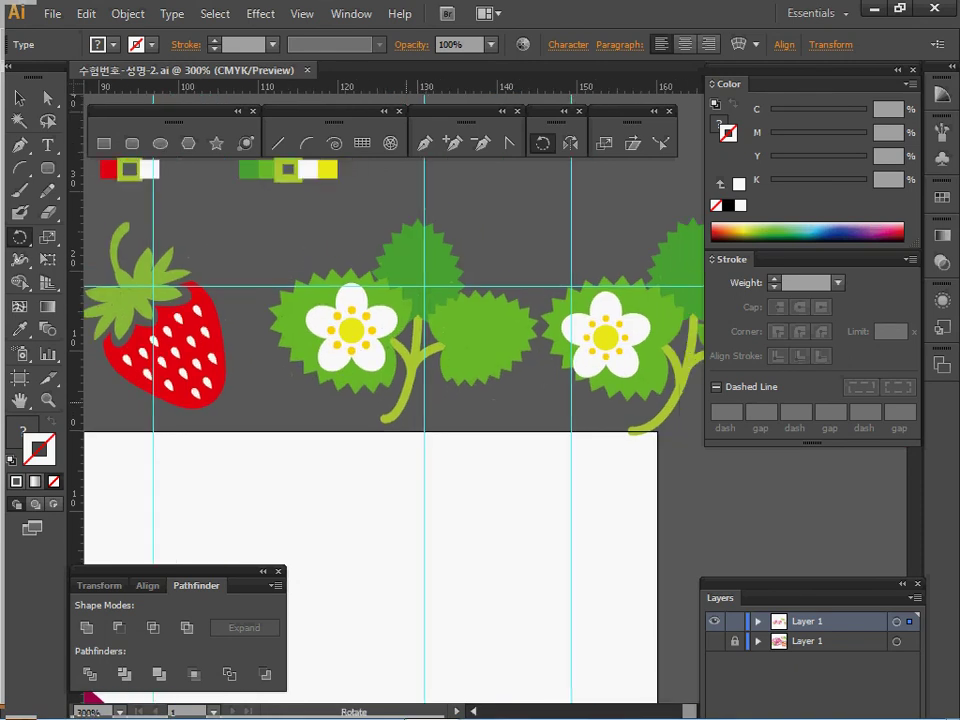
{"action": "key", "text": "v"}
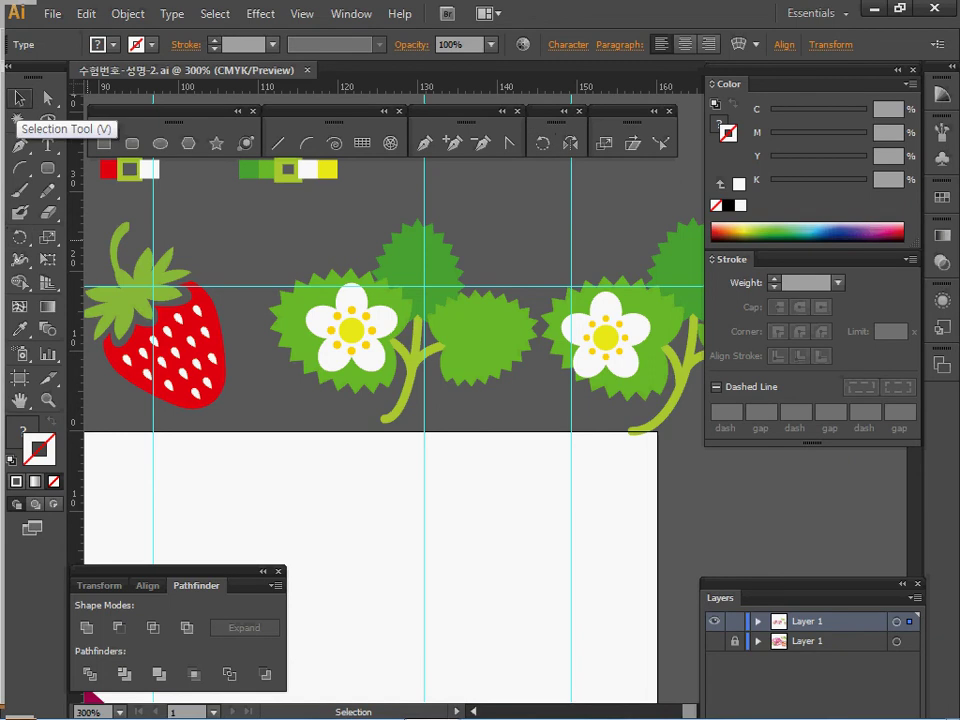
{"action": "left_click_drag", "start_coordinate": [232, 225], "coordinate": [290, 269]}
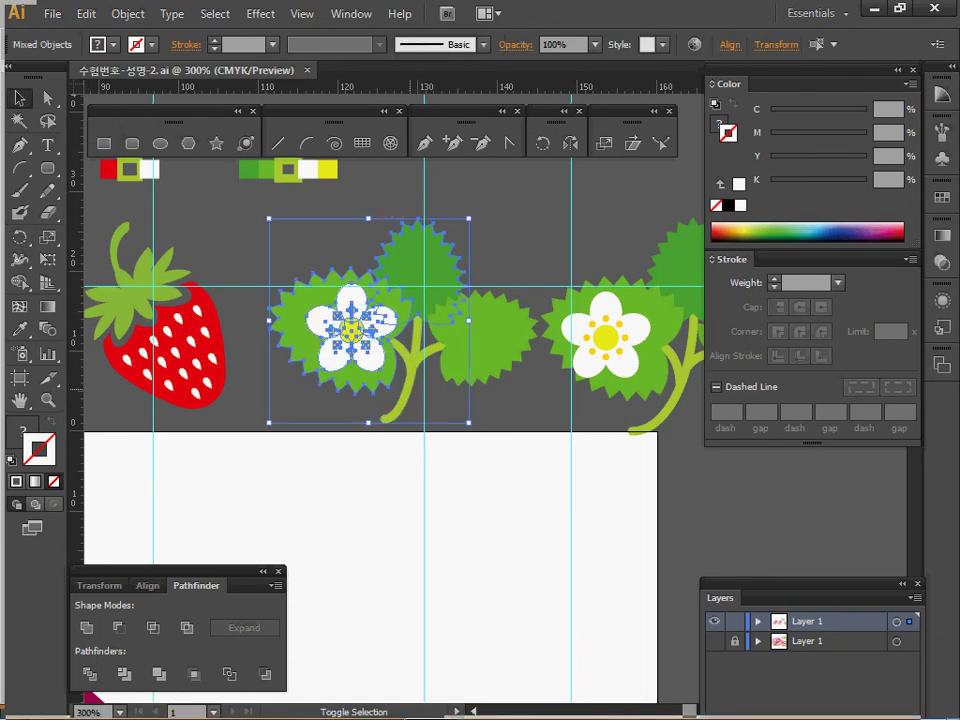
{"action": "double_click", "coordinate": [410, 377], "text": "shift"}
{"action": "left_click", "coordinate": [297, 244]}
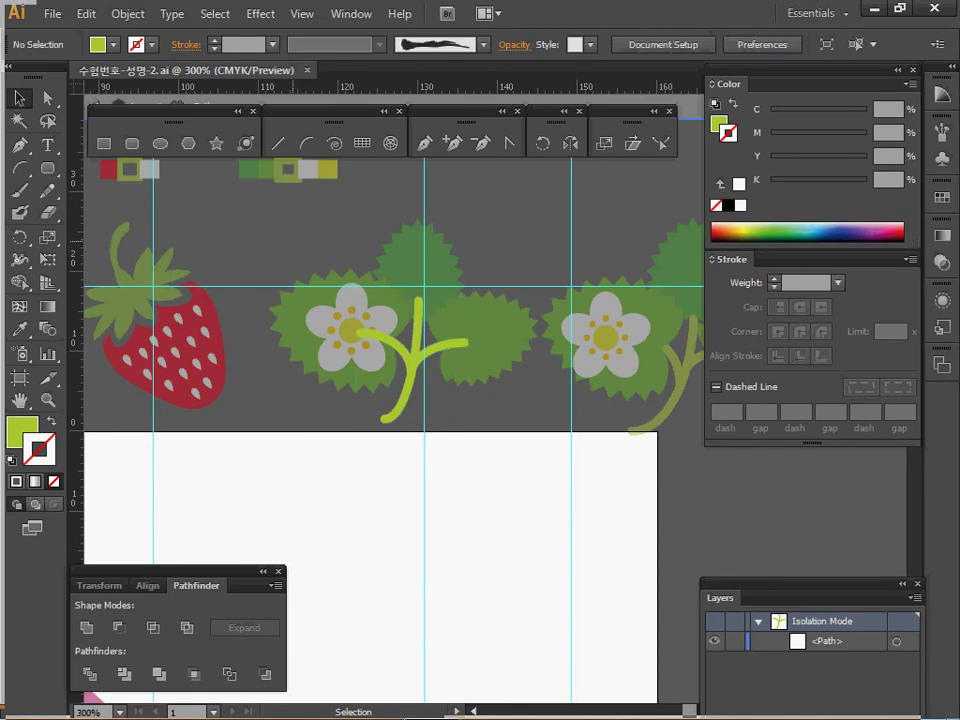
{"action": "double_click", "coordinate": [292, 241]}
{"action": "left_click_drag", "start_coordinate": [230, 232], "coordinate": [288, 263]}
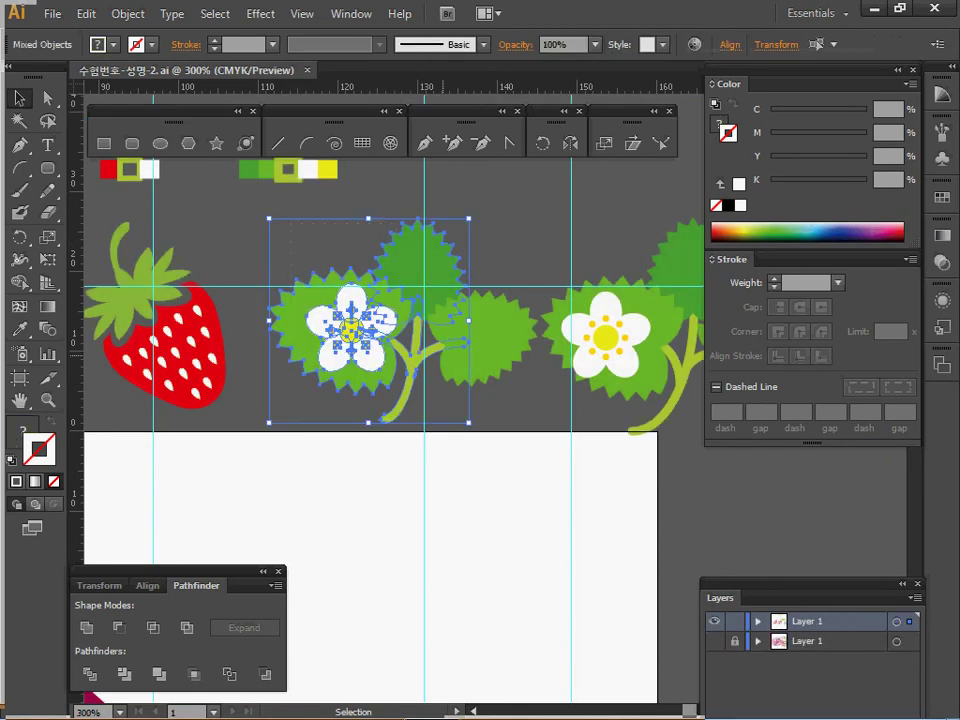
{"action": "left_click", "coordinate": [411, 367], "text": "shift"}
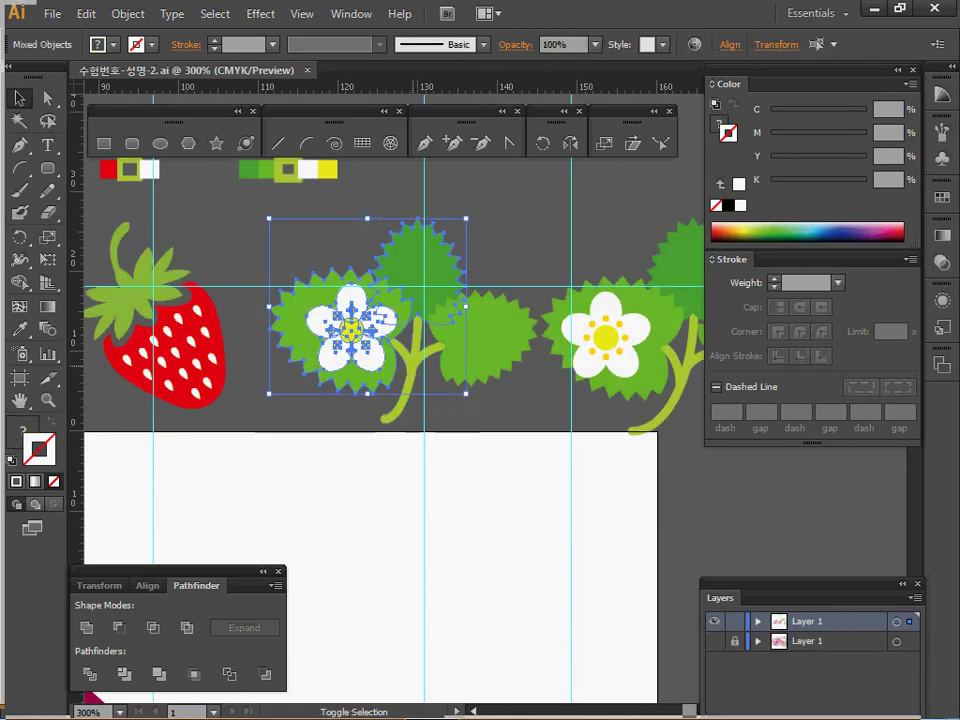
{"action": "key", "text": "ctrl+c"}
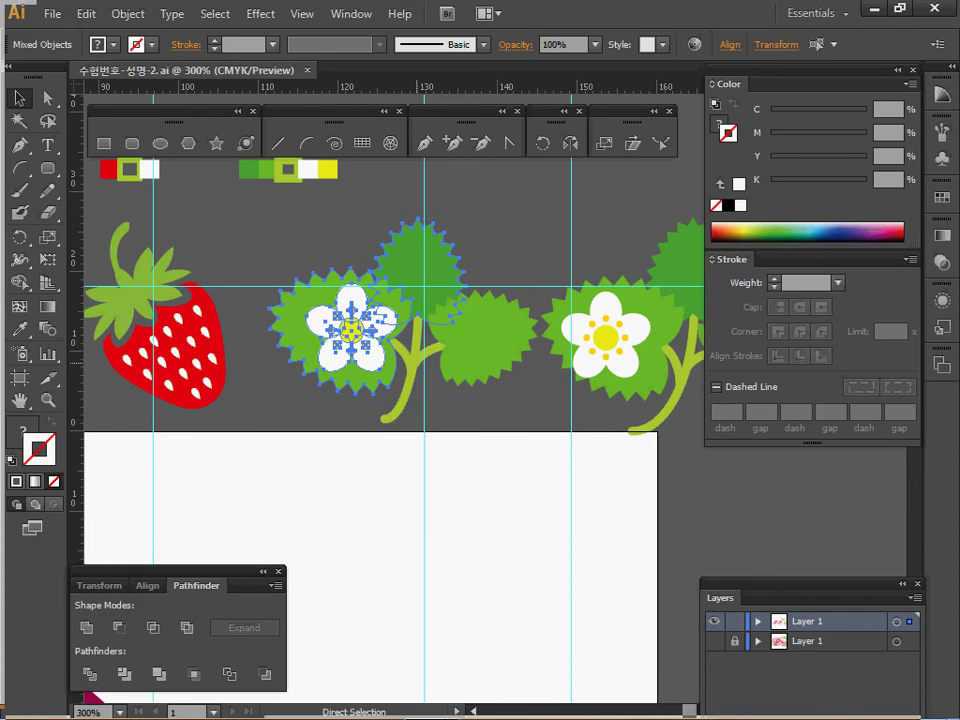
Step: Paste the copied flower and two leaves onto the new box's light pink side face
{"action": "key", "text": "ctrl+space"}
{"action": "left_click", "coordinate": [340, 501], "text": "ctrl+alt"}
{"action": "left_click", "coordinate": [340, 501], "text": "ctrl+alt"}
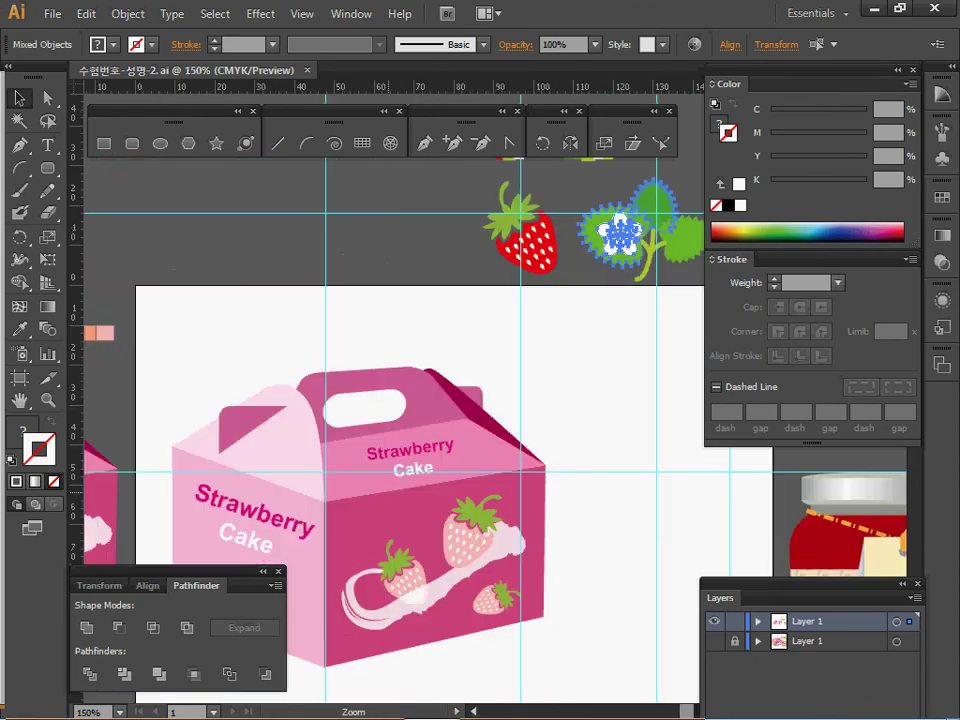
{"action": "left_click", "coordinate": [388, 492], "text": "ctrl+alt"}
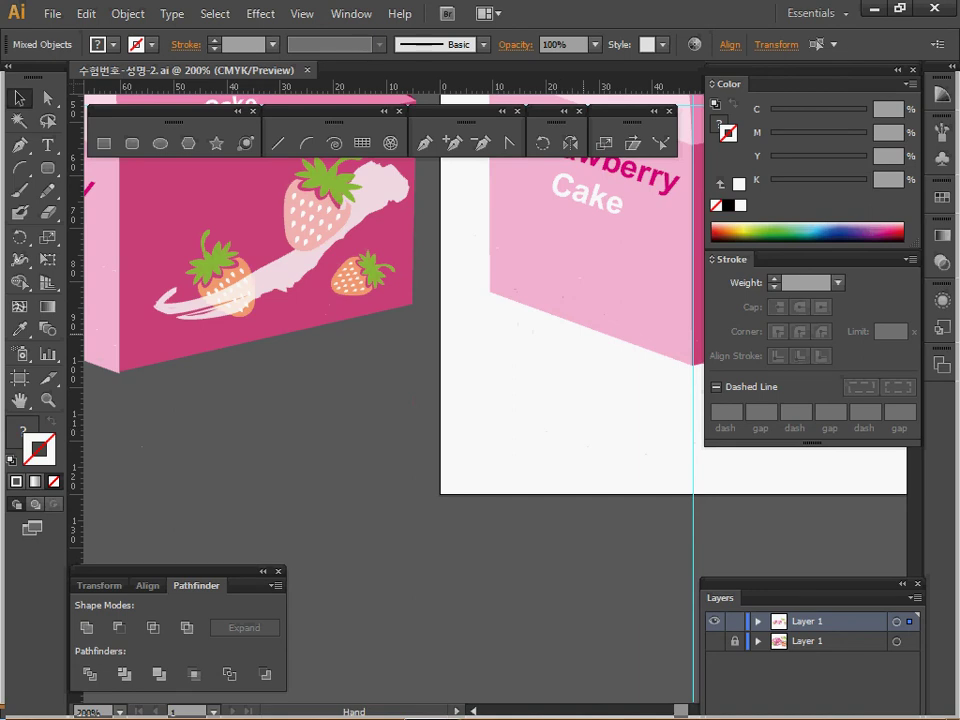
{"action": "left_click_drag", "start_coordinate": [582, 328], "coordinate": [447, 484]}
{"action": "key", "text": "ctrl+v"}
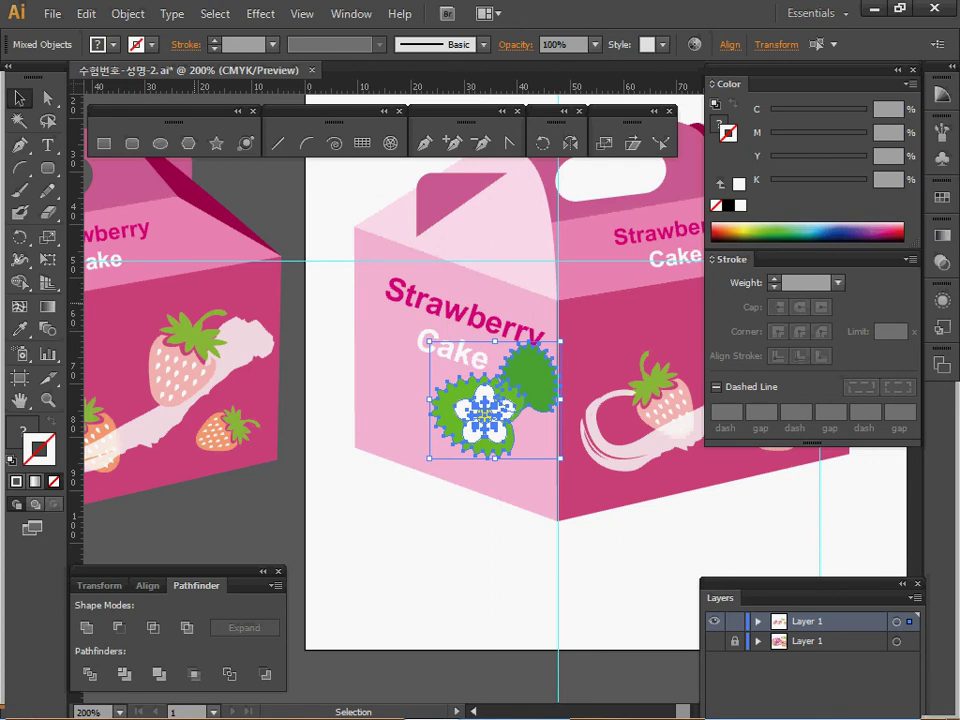
Step: Scale the pasted flower and leaves uniformly to 140% and rotate them by -70°
{"action": "double_click", "coordinate": [604, 143]}
{"action": "key", "text": "Return"}
{"action": "type", "text": "140"}
{"action": "key", "text": "Return"}
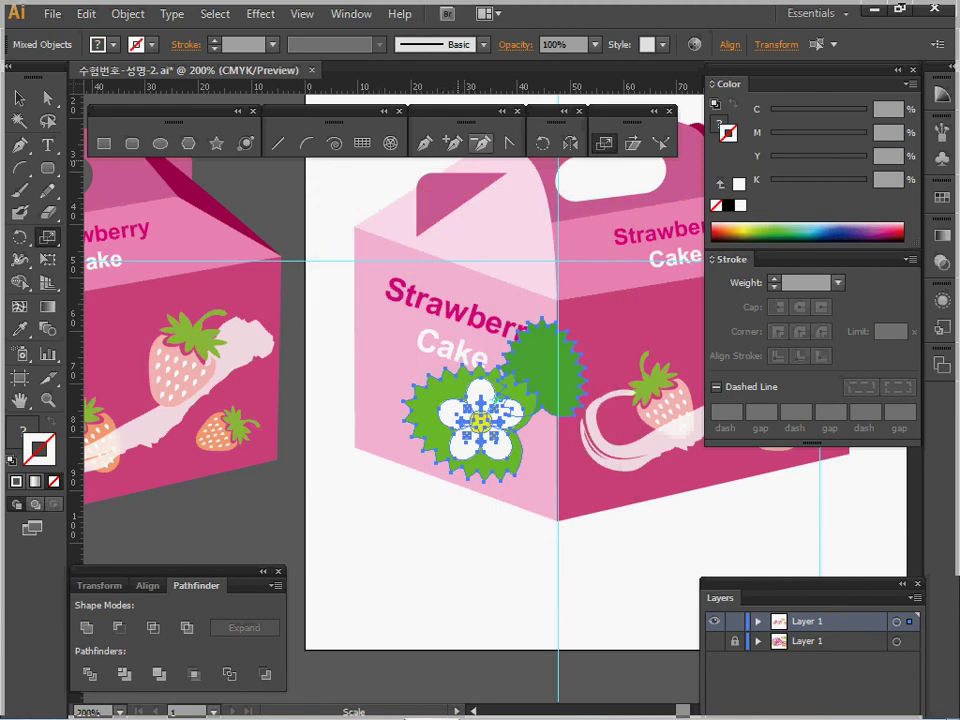
{"action": "double_click", "coordinate": [542, 143]}
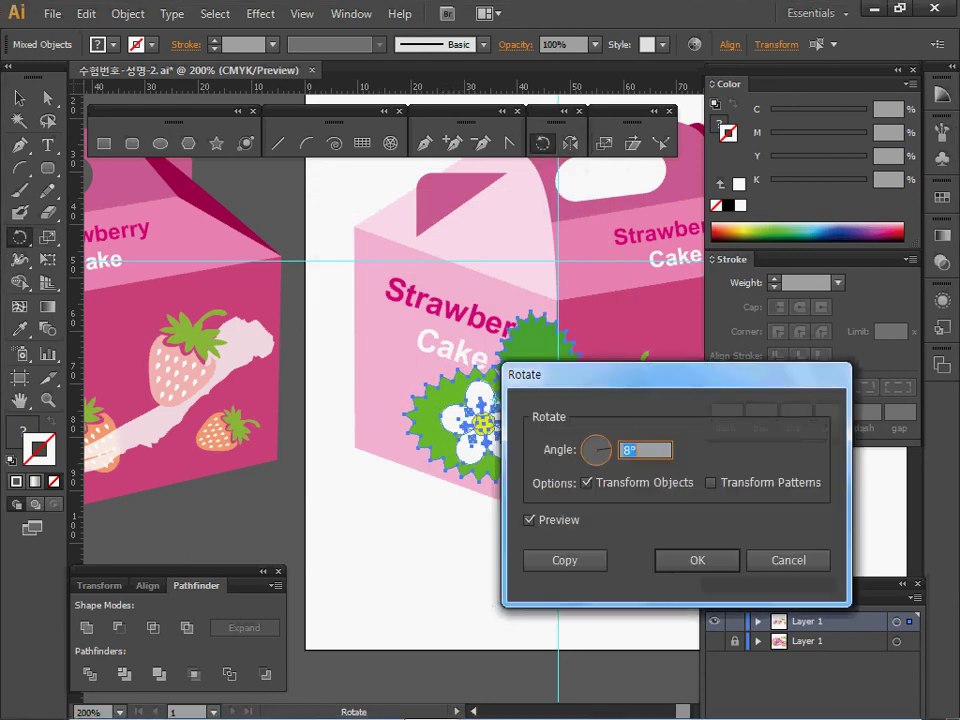
{"action": "type", "text": "-70"}
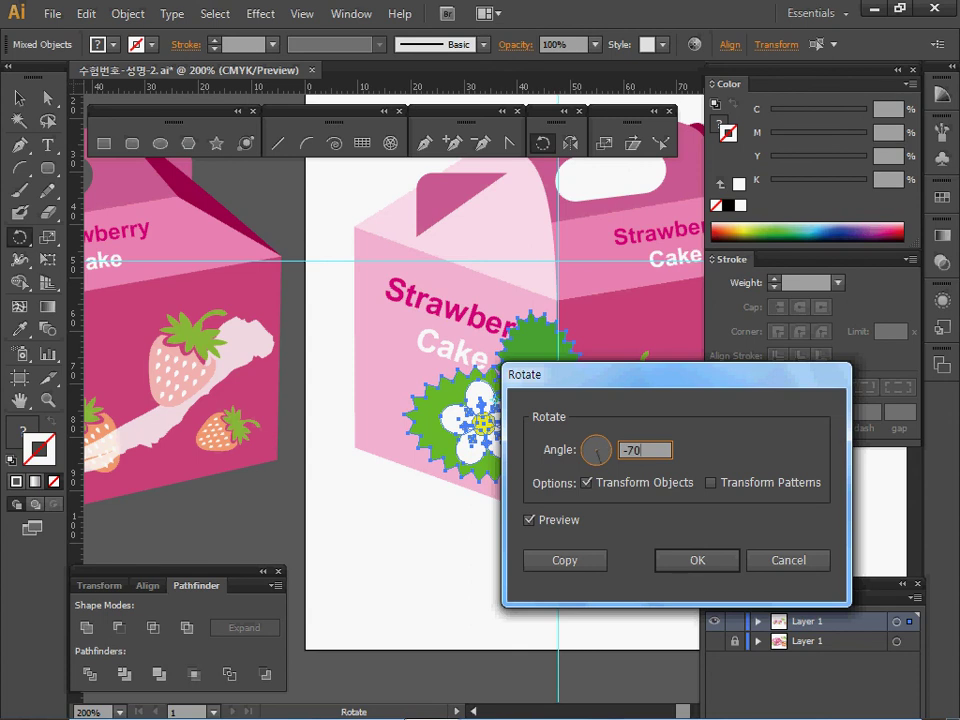
{"action": "key", "text": "Return"}
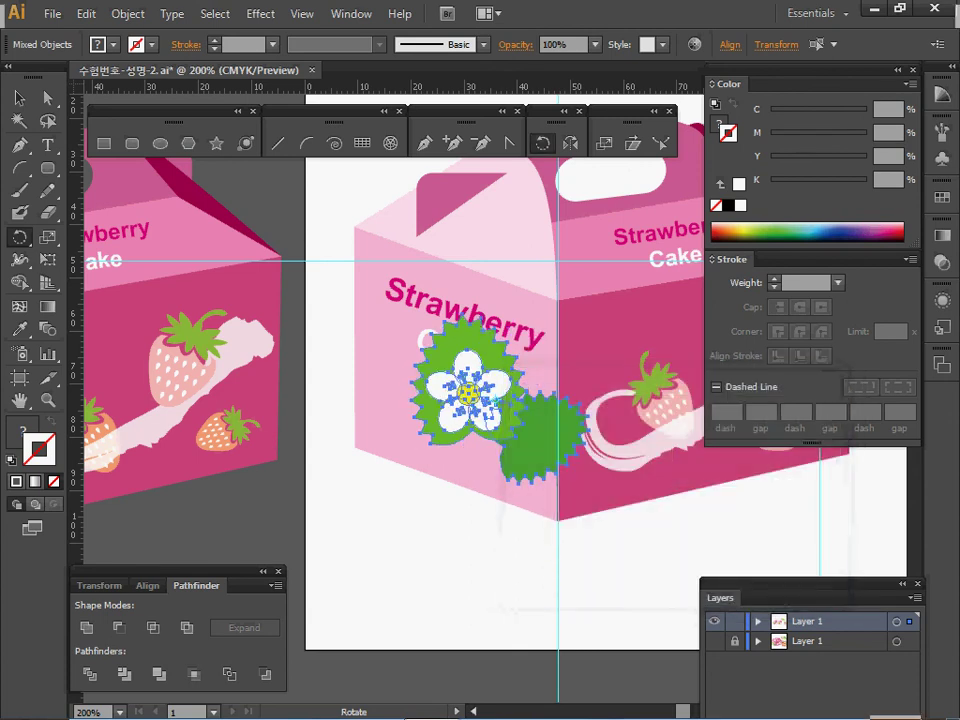
Step: Move the flower and leaves below the "Cake" lettering so that they overhang the side face's lower outer corner, and deselect them
{"action": "left_click_drag", "start_coordinate": [470, 400], "coordinate": [420, 447]}
{"action": "left_click", "coordinate": [397, 496], "text": "ctrl+alt"}
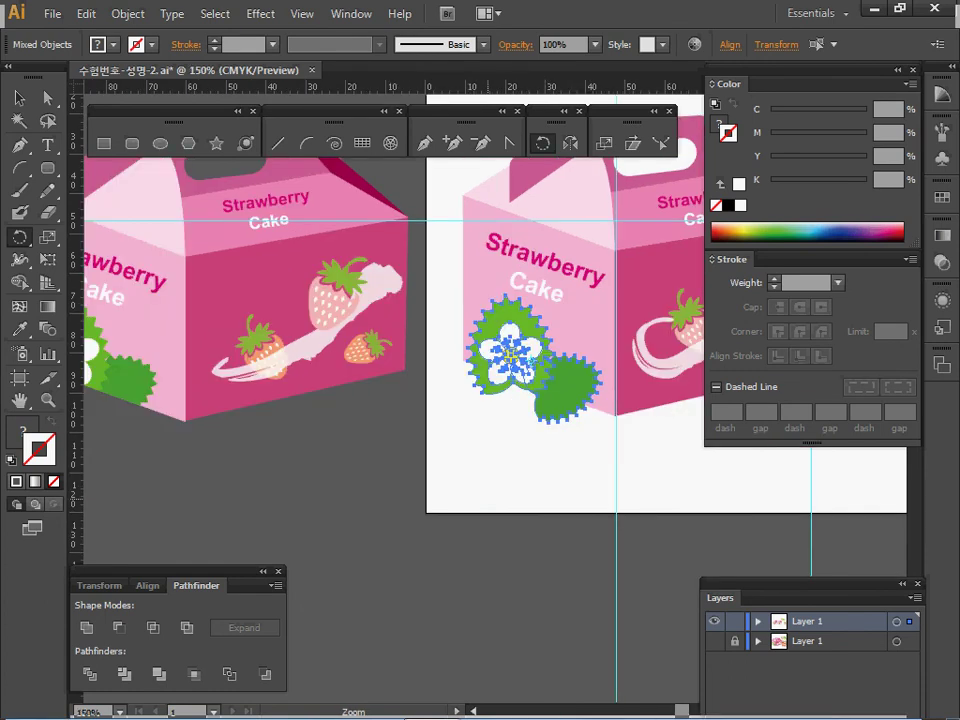
{"action": "left_click_drag", "start_coordinate": [400, 490], "coordinate": [485, 542]}
{"action": "left_click_drag", "start_coordinate": [579, 397], "coordinate": [554, 397]}
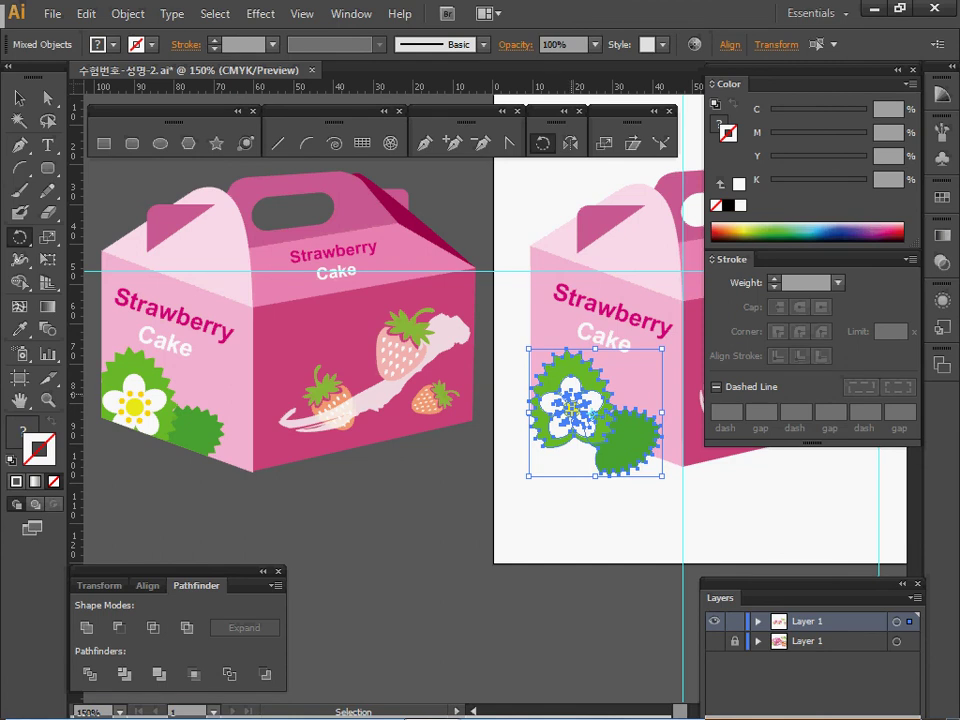
{"action": "left_click", "coordinate": [550, 504], "text": "ctrl"}
{"action": "left_click_drag", "start_coordinate": [541, 494], "coordinate": [455, 503]}
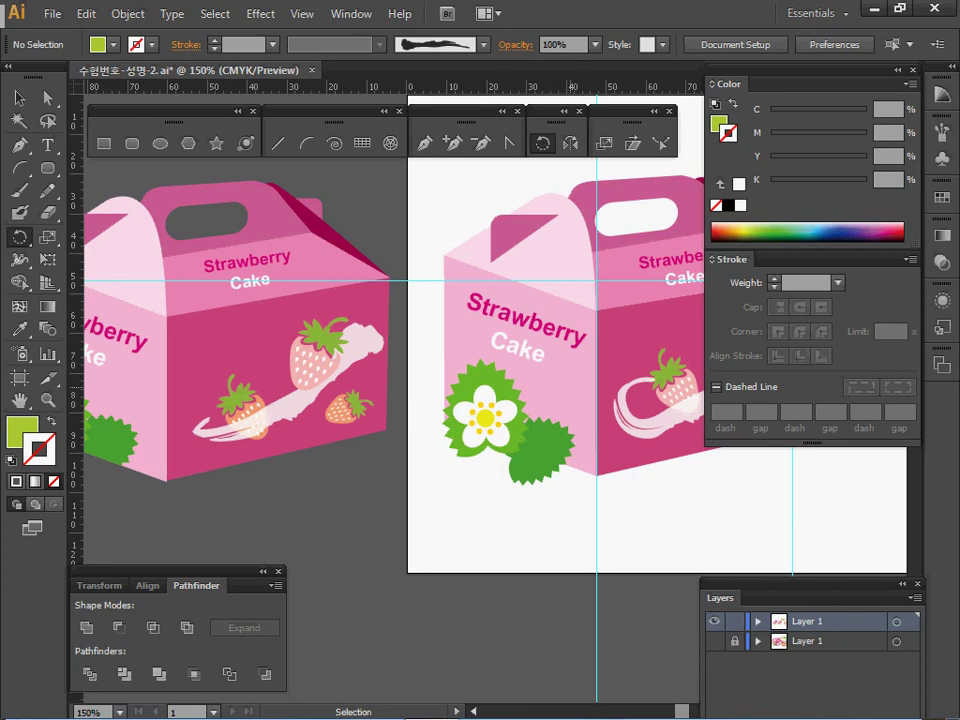
{"action": "left_click", "coordinate": [567, 387], "text": "ctrl"}
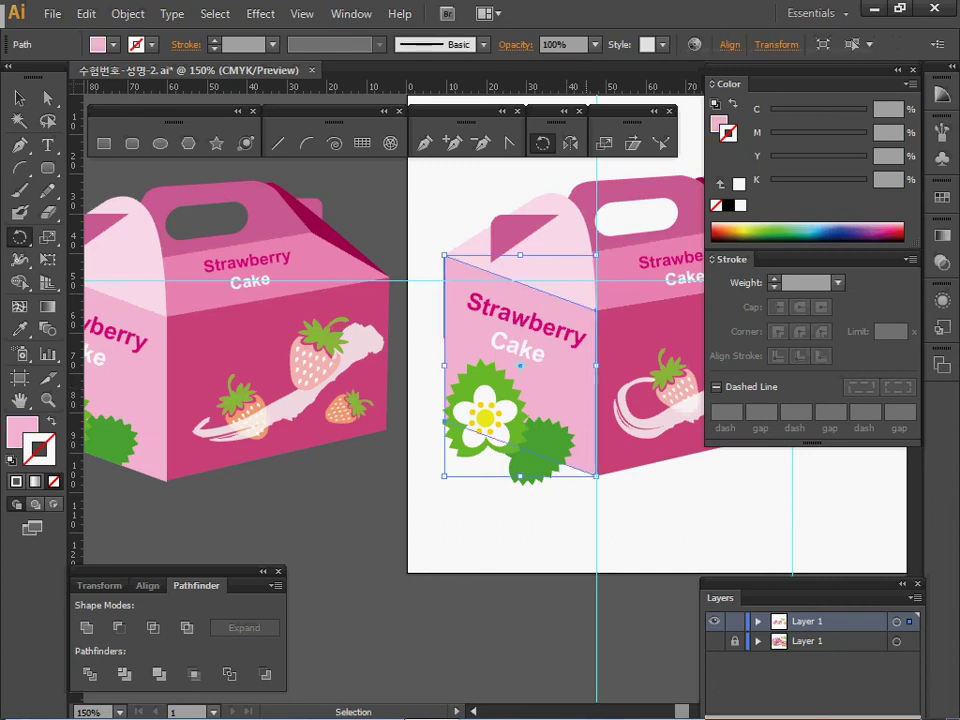
{"action": "key", "text": "ctrl"}
{"action": "key", "text": "ctrl"}
{"action": "key", "text": "ctrl"}
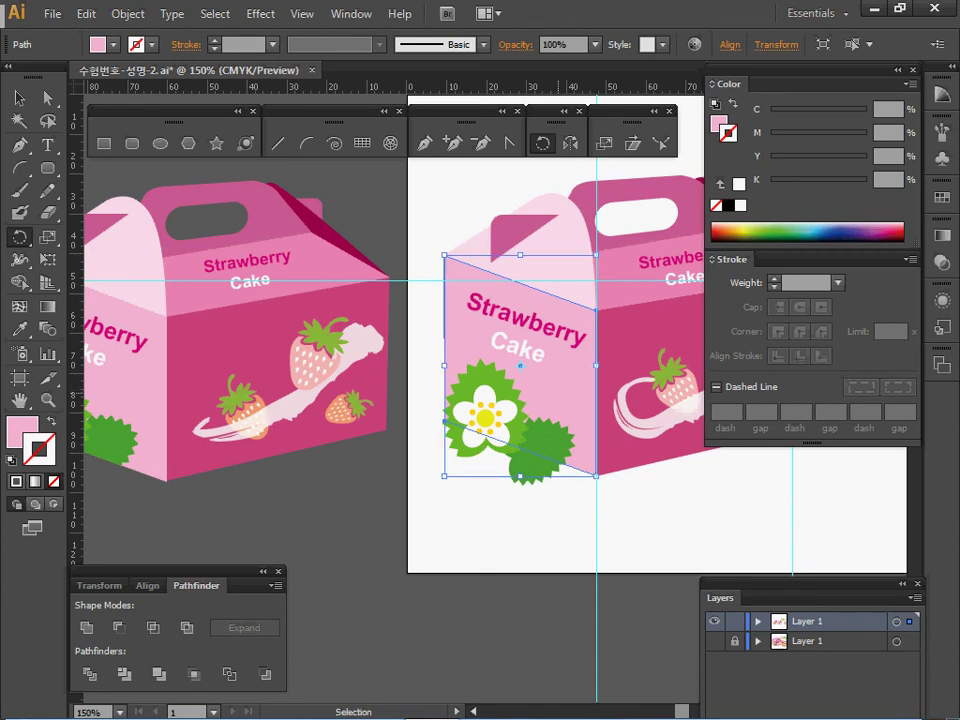
{"action": "key", "text": "ctrl+shift+bracketright"}
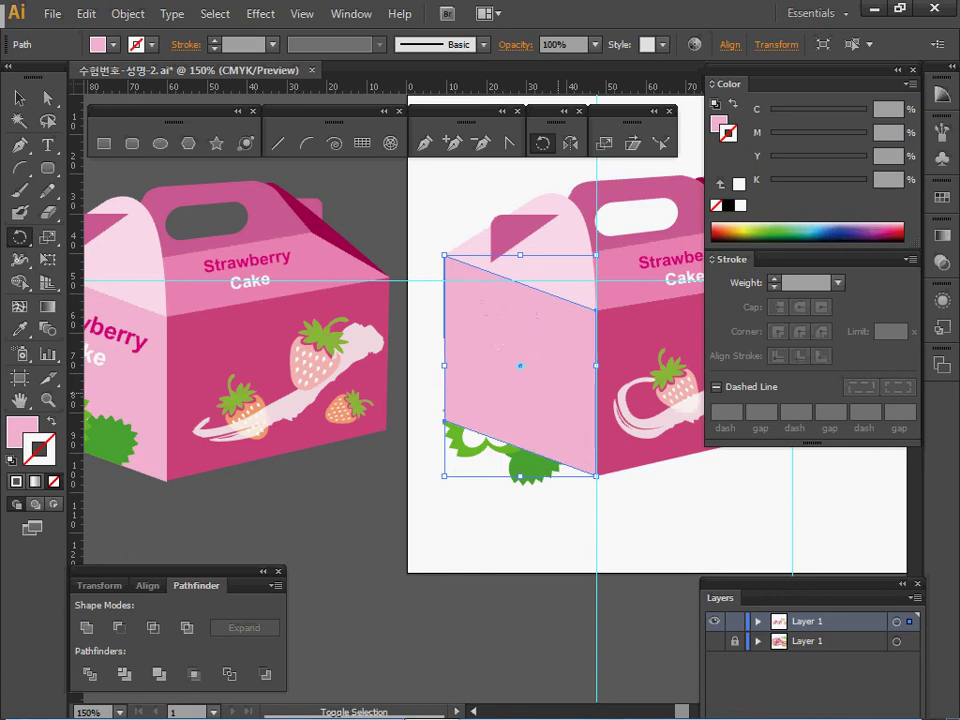
{"action": "left_click", "coordinate": [529, 469], "text": "ctrl"}
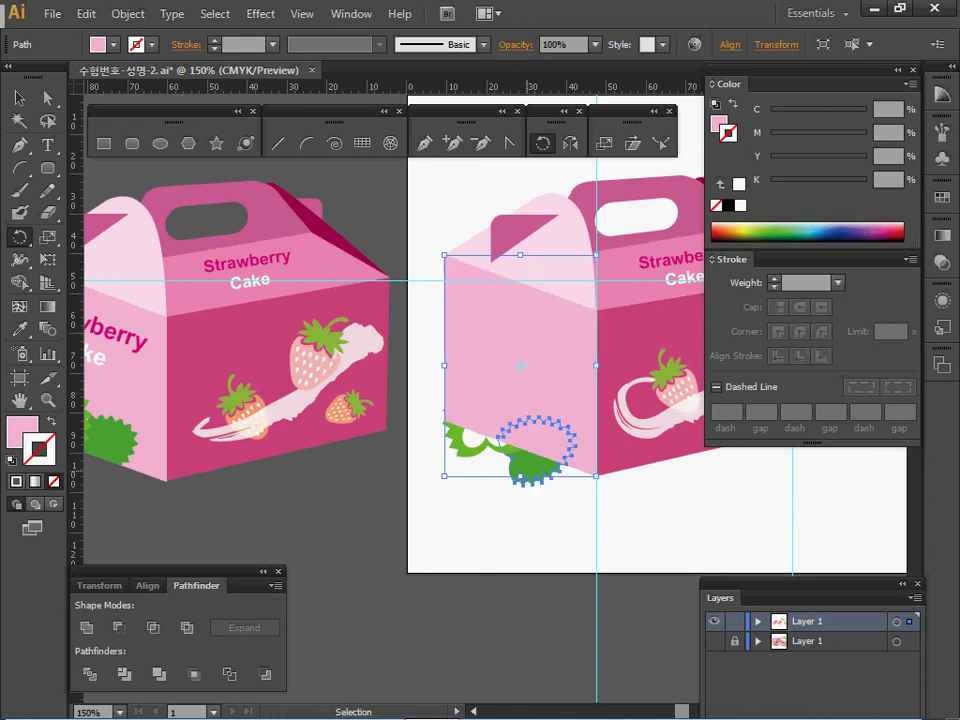
{"action": "left_click", "coordinate": [528, 462], "text": "ctrl"}
{"action": "key", "text": "ctrl+y"}
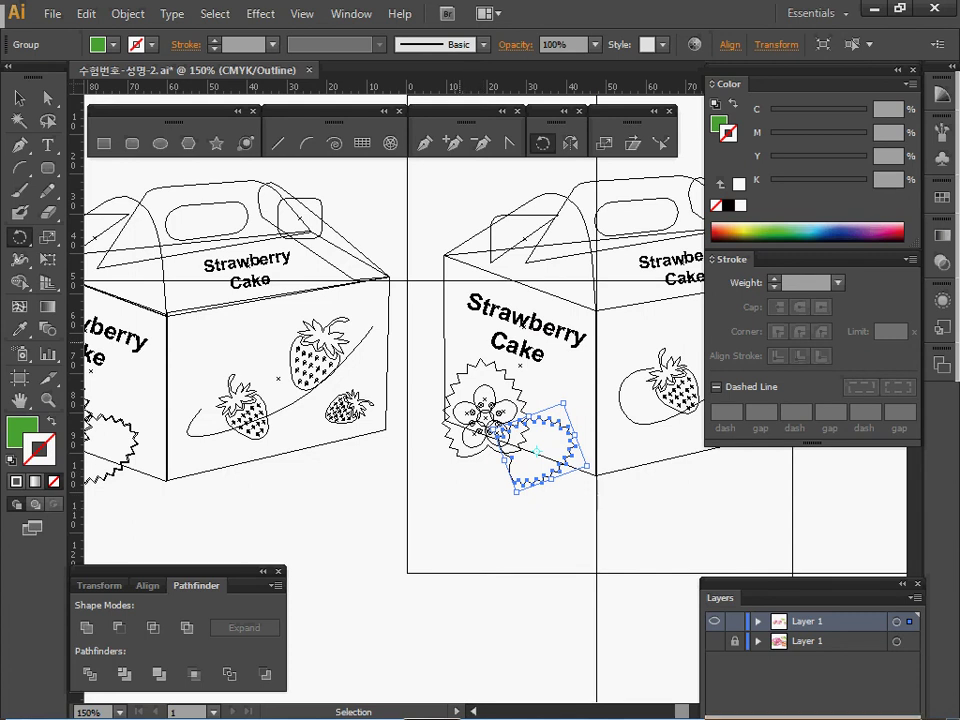
{"action": "key", "text": "ctrl+y"}
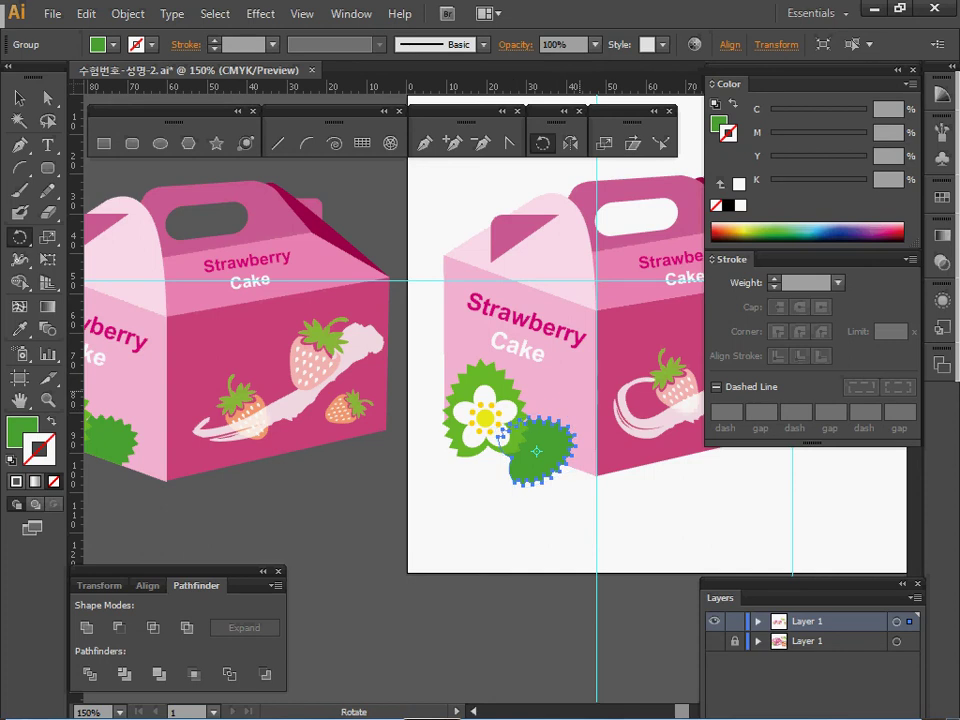
Step: Bring the light pink side face in front of its lettering, flower and leaves, and switch to outline view
{"action": "left_click", "coordinate": [562, 391], "text": "ctrl"}
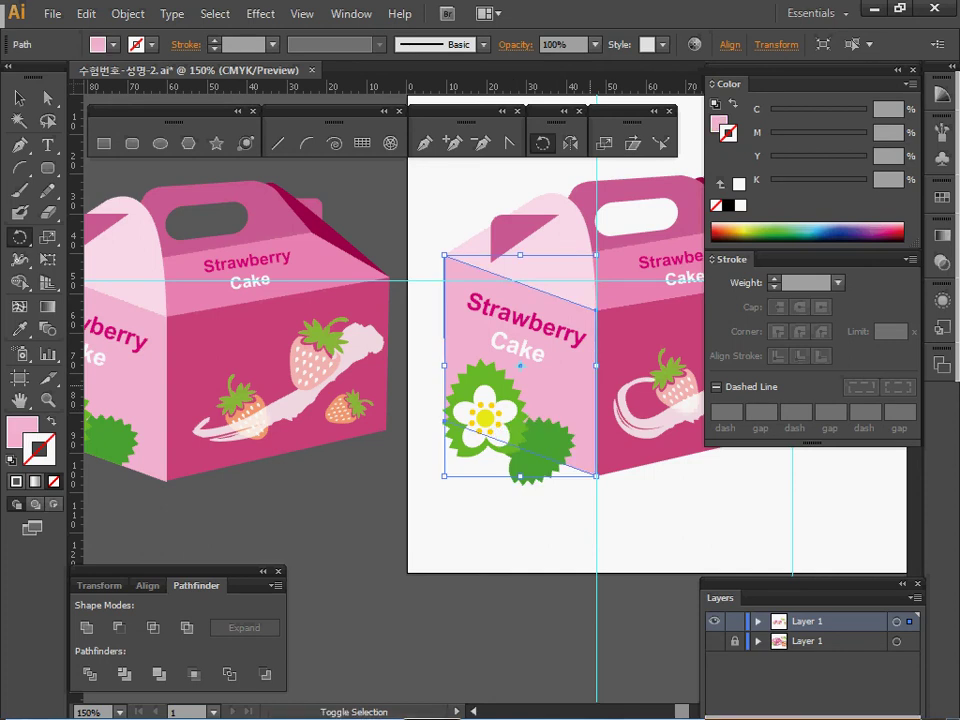
{"action": "key", "text": "ctrl+shift+bracketright"}
{"action": "key", "text": "ctrl+y"}
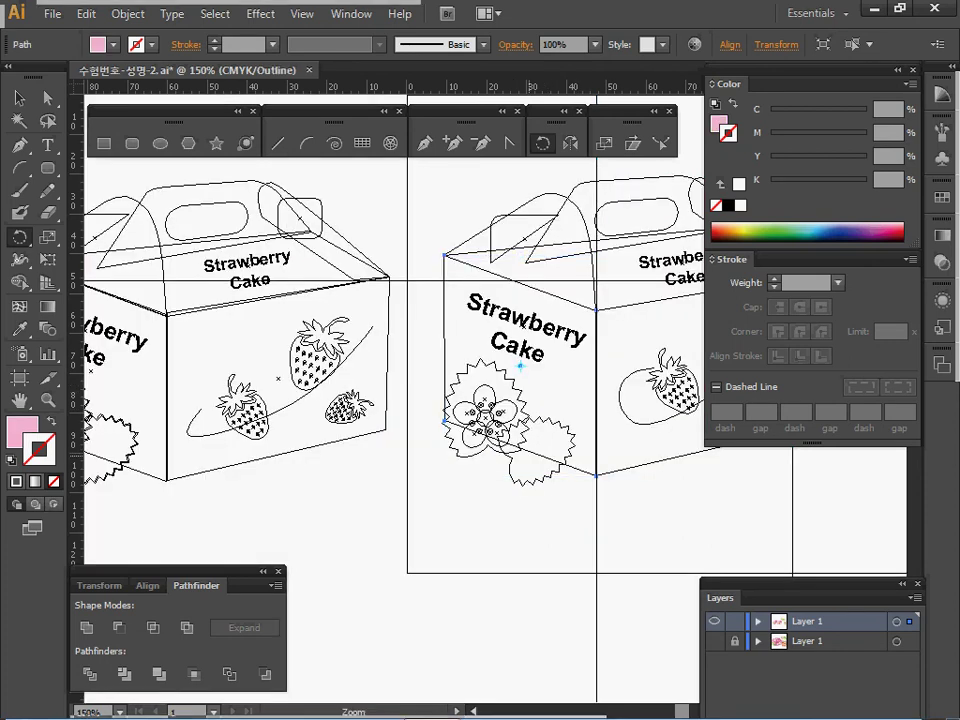
Step: Clip the flower and two leaves to the light pink side face with a clipping mask in preview view, and deselect everything
{"action": "left_click", "coordinate": [532, 456], "text": "ctrl"}
{"action": "left_click", "coordinate": [532, 456], "text": "ctrl"}
{"action": "left_click_drag", "start_coordinate": [395, 305], "coordinate": [429, 442]}
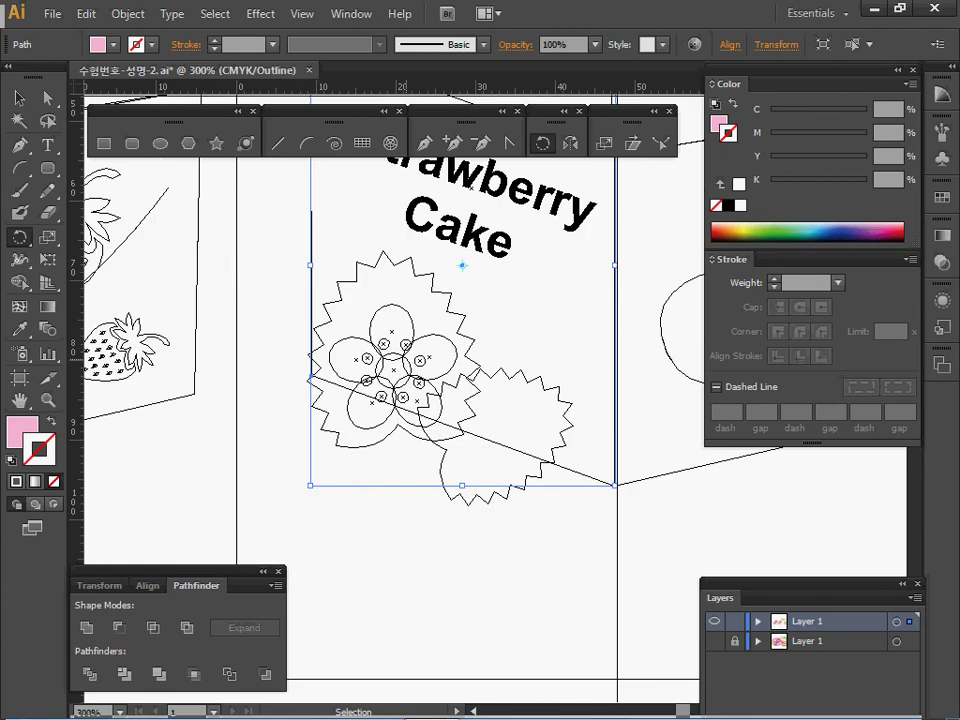
{"action": "left_click_drag", "start_coordinate": [527, 335], "coordinate": [362, 391]}
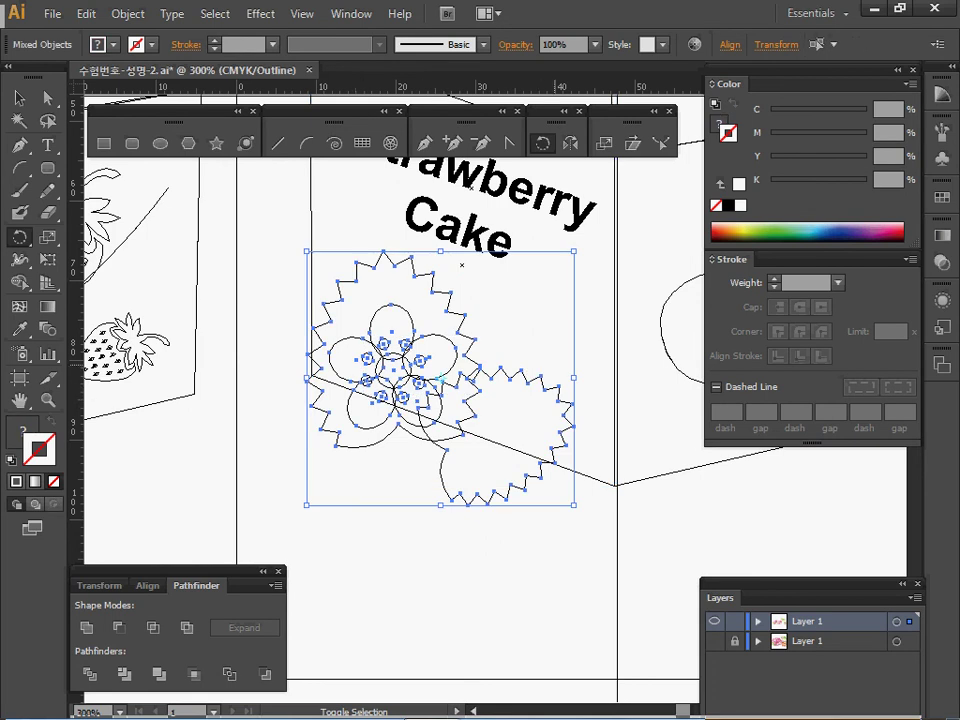
{"action": "left_click", "coordinate": [598, 480], "text": "ctrl+shift"}
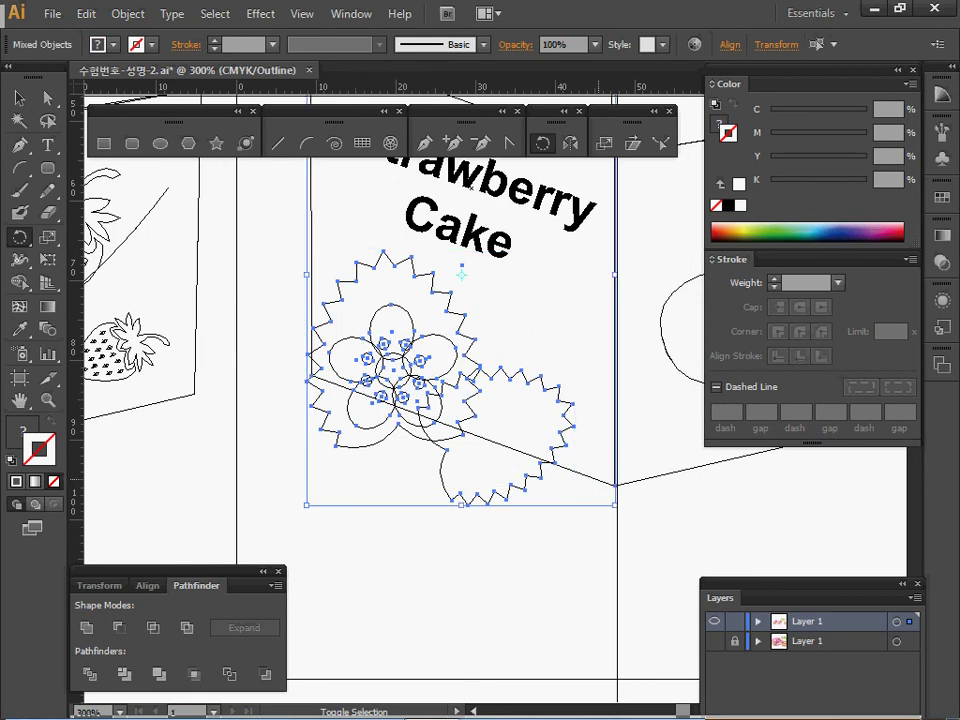
{"action": "key", "text": "ctrl+y"}
{"action": "key", "text": "ctrl+minus"}
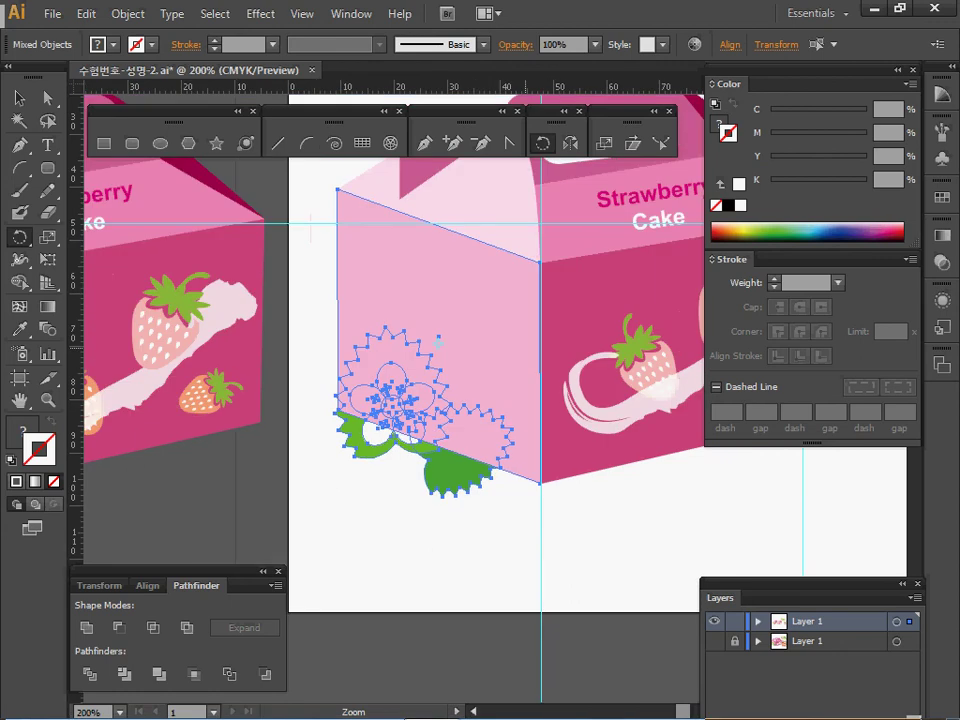
{"action": "right_click", "coordinate": [431, 303]}
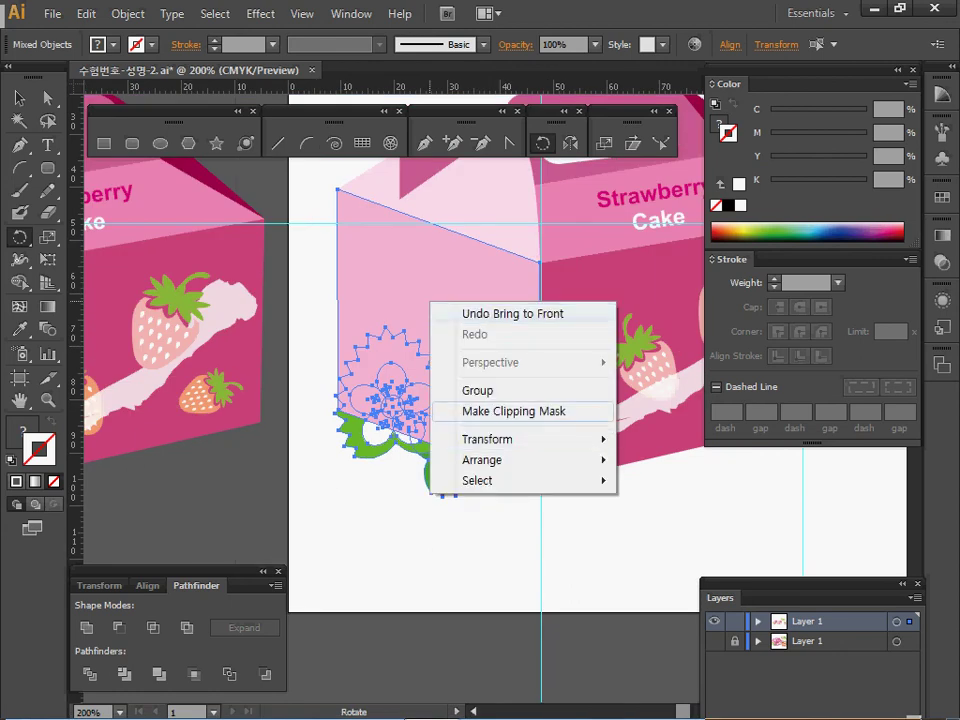
{"action": "left_click", "coordinate": [514, 411]}
{"action": "key", "text": "ctrl+shift+a"}
{"action": "key", "text": "r"}
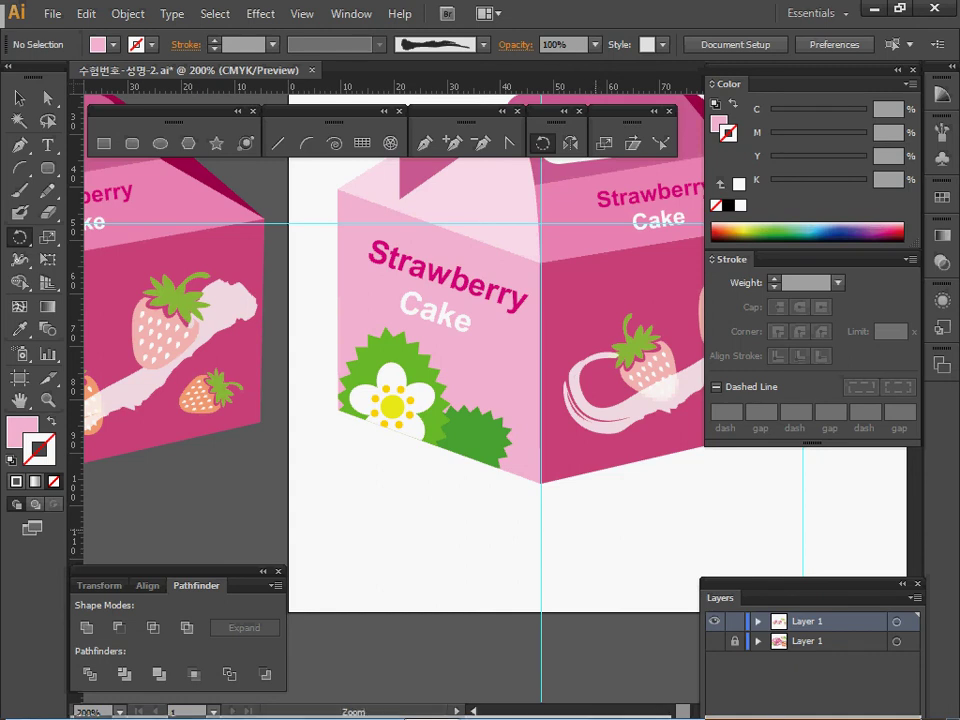
Step: Reset the drawing colours to the default white fill and black stroke, ready for work beside the Fresh Jam jar
{"action": "key", "text": "ctrl+minus"}
{"action": "key", "text": "ctrl+minus"}
{"action": "left_click_drag", "start_coordinate": [613, 354], "coordinate": [308, 332]}
{"action": "left_click", "coordinate": [489, 342], "text": "ctrl"}
{"action": "left_click", "coordinate": [457, 375], "text": "ctrl"}
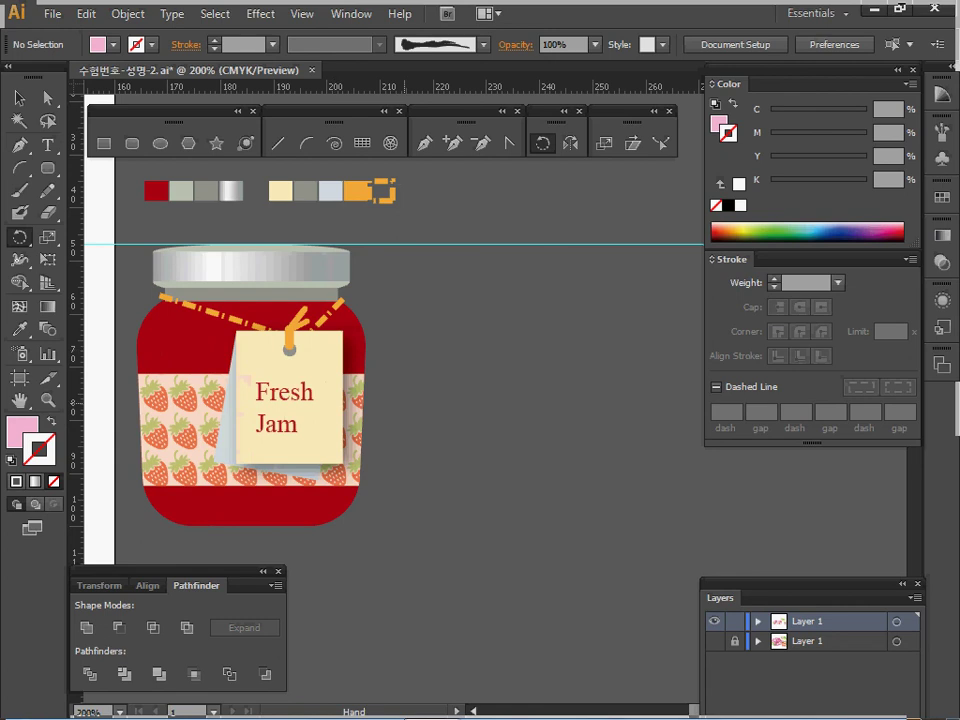
{"action": "key", "text": "ctrl"}
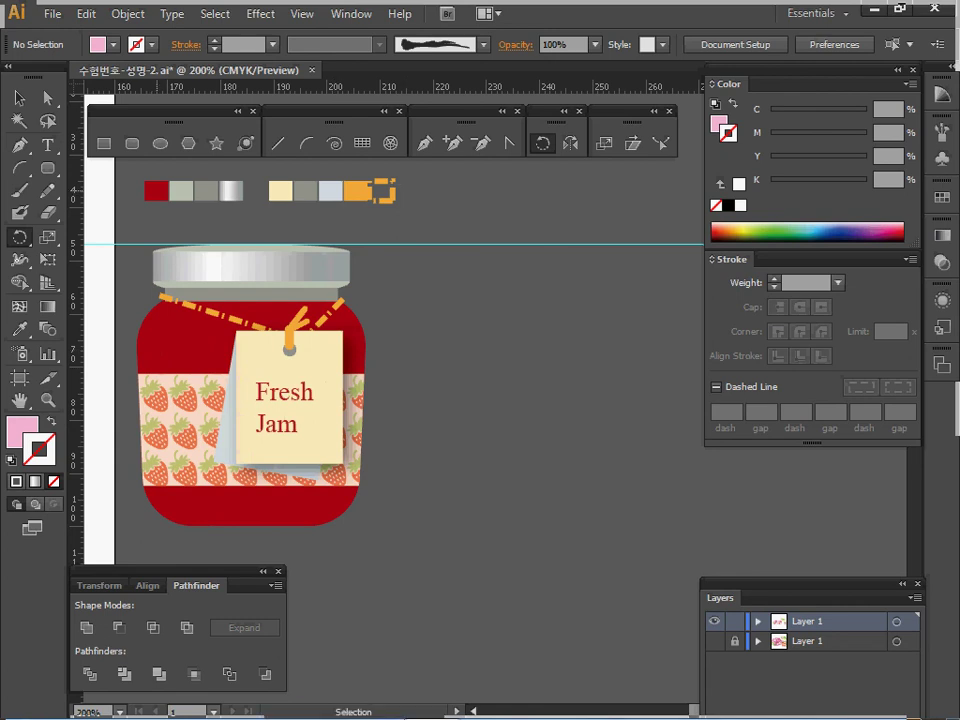
{"action": "left_click", "coordinate": [10, 460]}
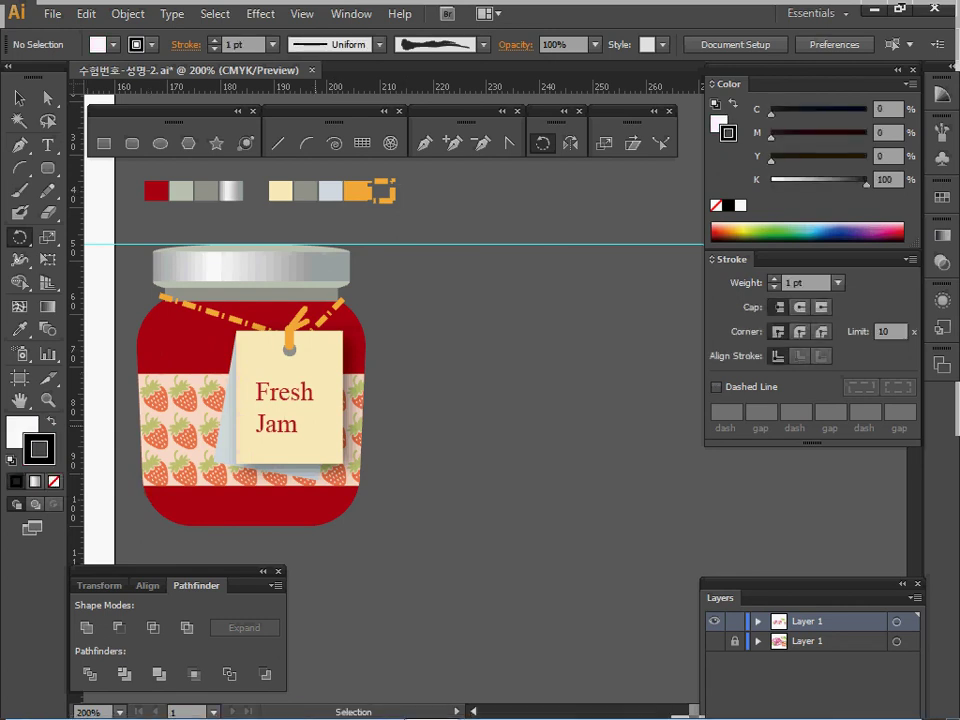
Step: Draw a 43 × 44 mm rounded rectangle with a 10 mm corner radius and position it beside the Fresh Jam jar
{"action": "left_click", "coordinate": [132, 143]}
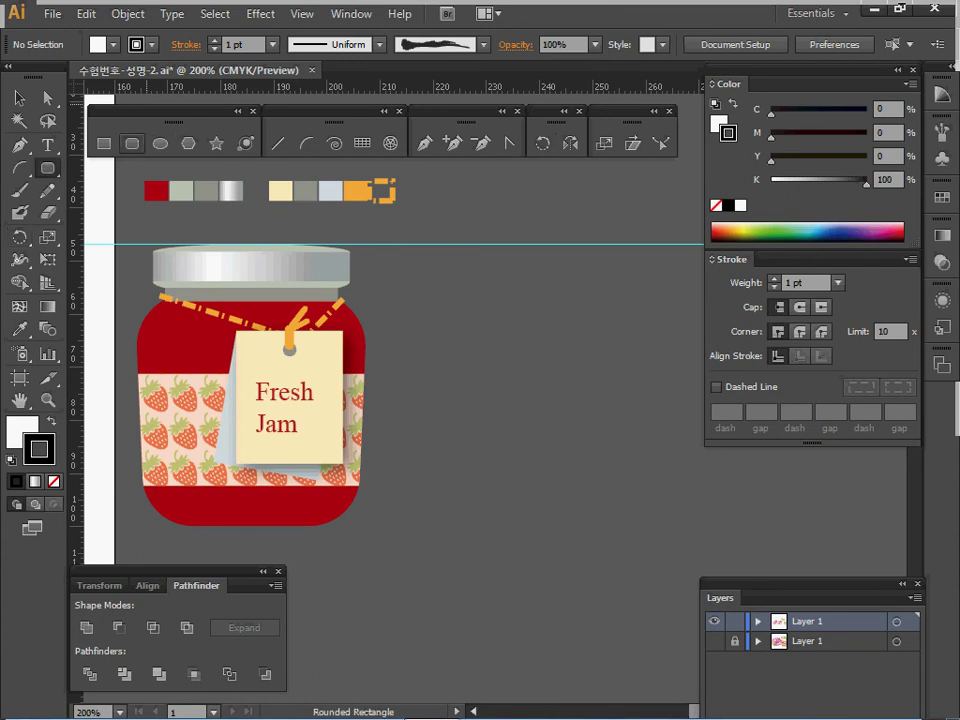
{"action": "left_click", "coordinate": [474, 322]}
{"action": "type", "text": "43"}
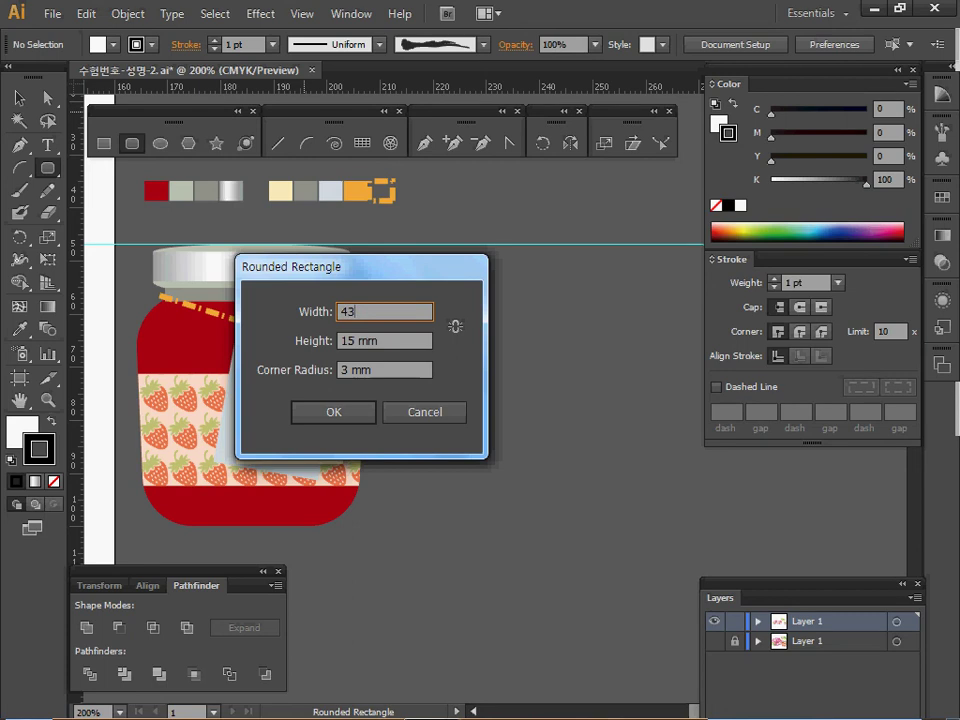
{"action": "key", "text": "Tab"}
{"action": "type", "text": "44"}
{"action": "key", "text": "Tab"}
{"action": "type", "text": "10"}
{"action": "key", "text": "Return"}
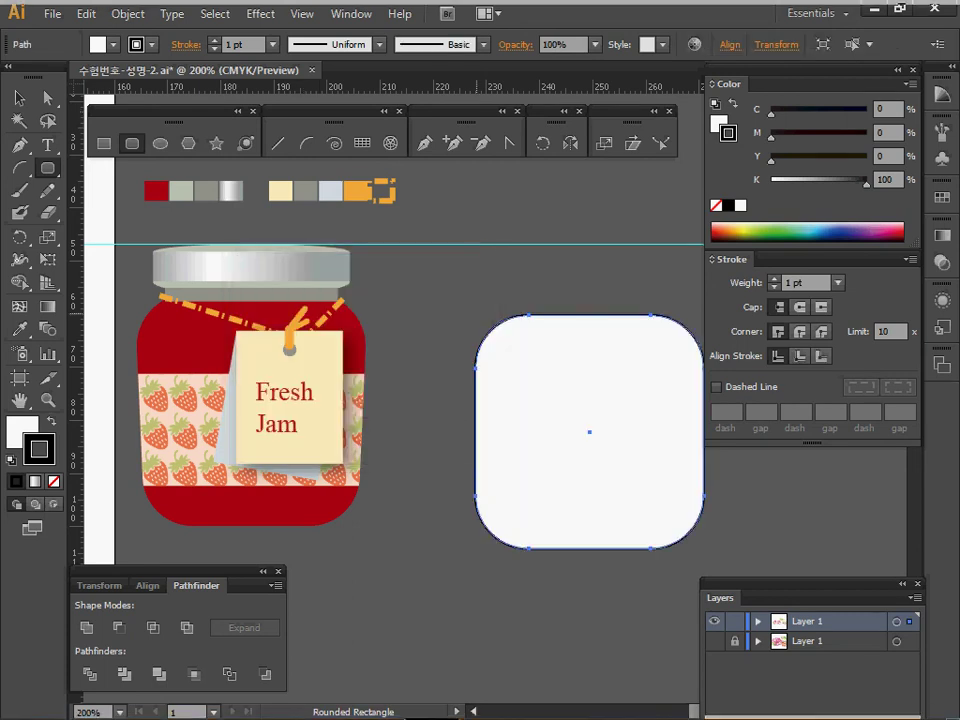
{"action": "left_click_drag", "start_coordinate": [554, 443], "coordinate": [552, 413]}
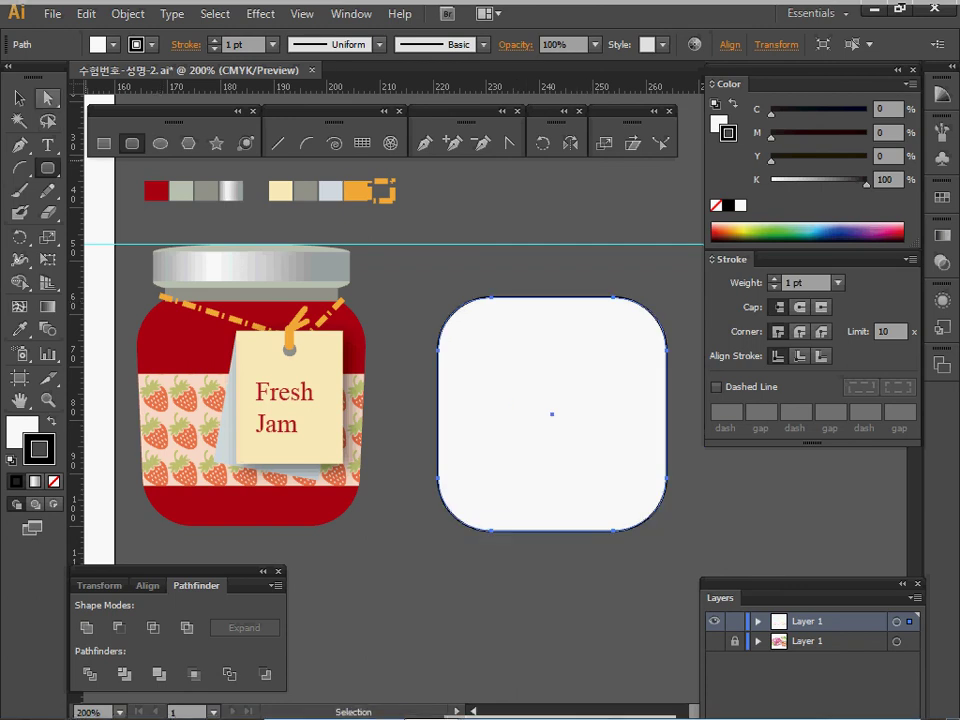
Step: Scale the rounded rectangle's lower anchor points uniformly to 95% and place a vertical guide through the shape's centre
{"action": "key", "text": "a"}
{"action": "left_click_drag", "start_coordinate": [410, 450], "coordinate": [716, 550]}
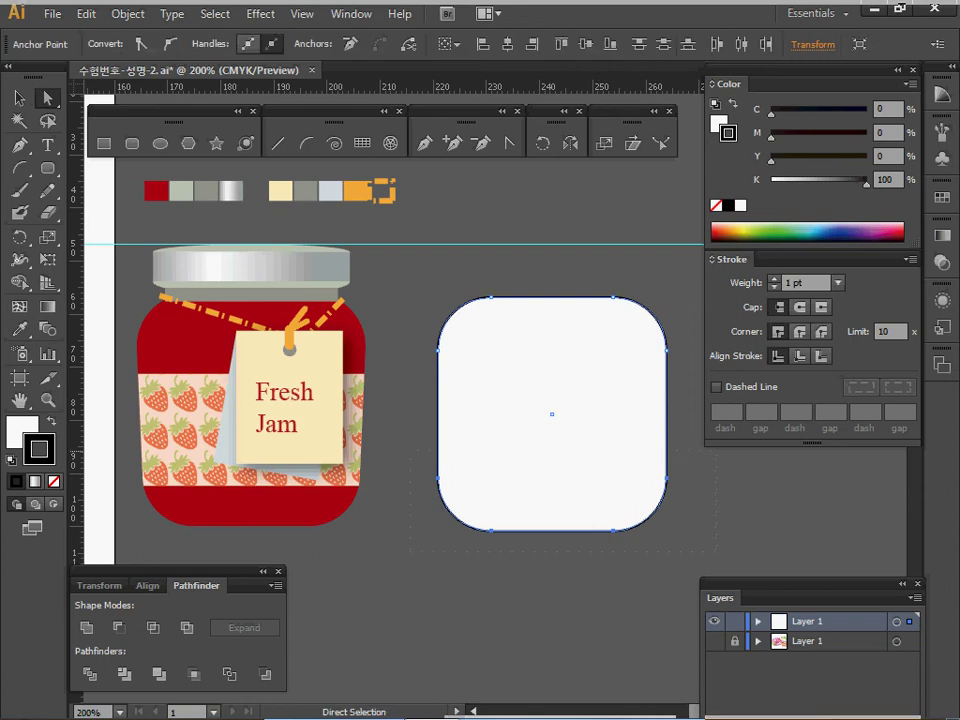
{"action": "key", "text": "s"}
{"action": "key", "text": "Return"}
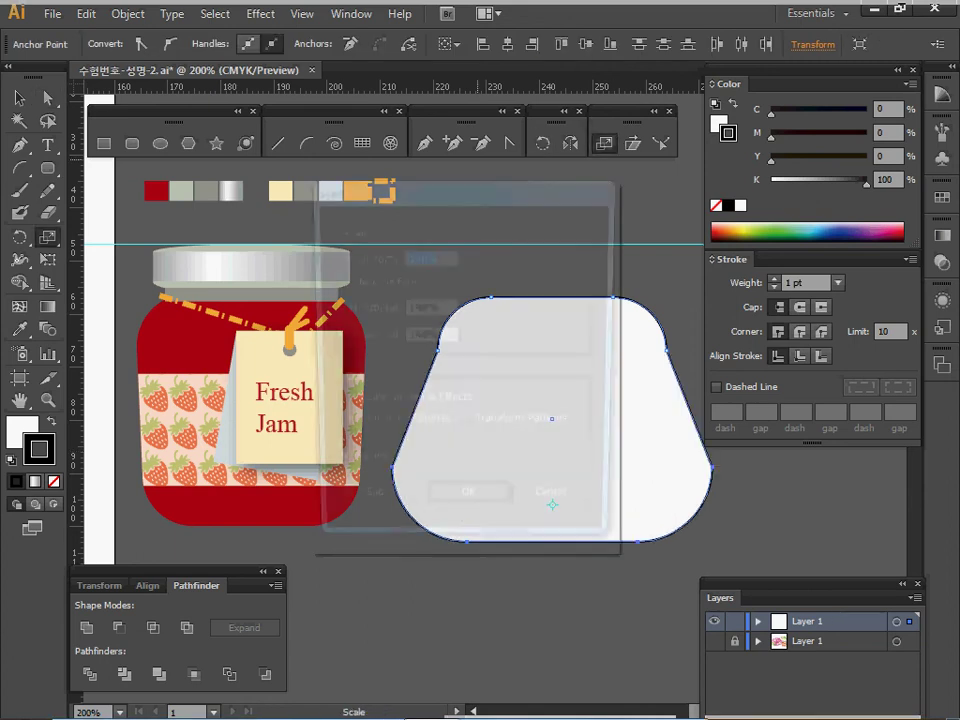
{"action": "type", "text": "95"}
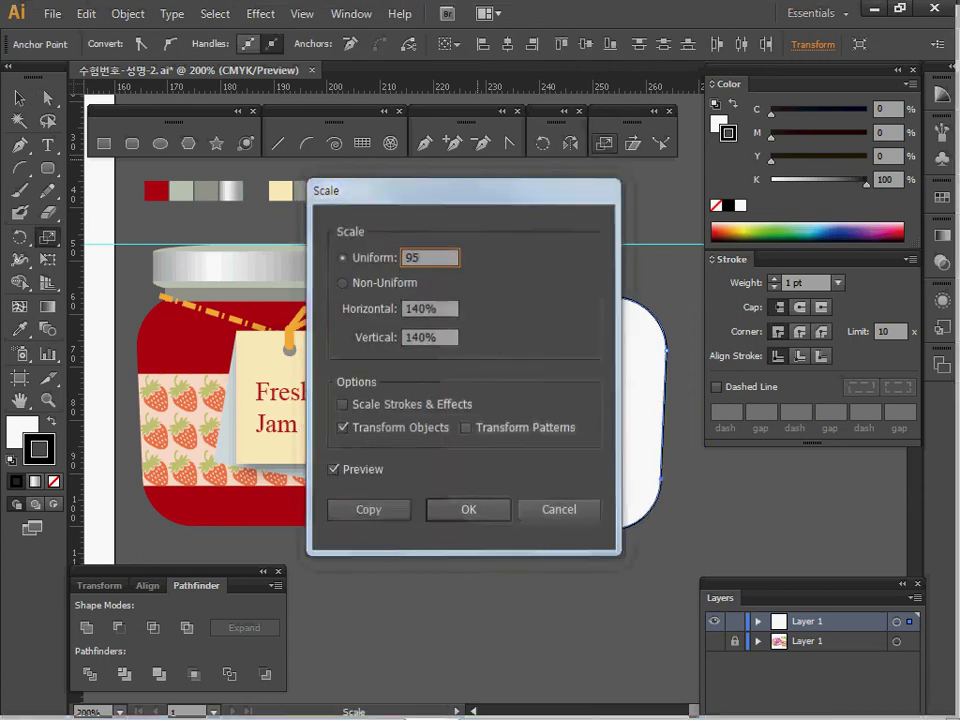
{"action": "key", "text": "Return"}
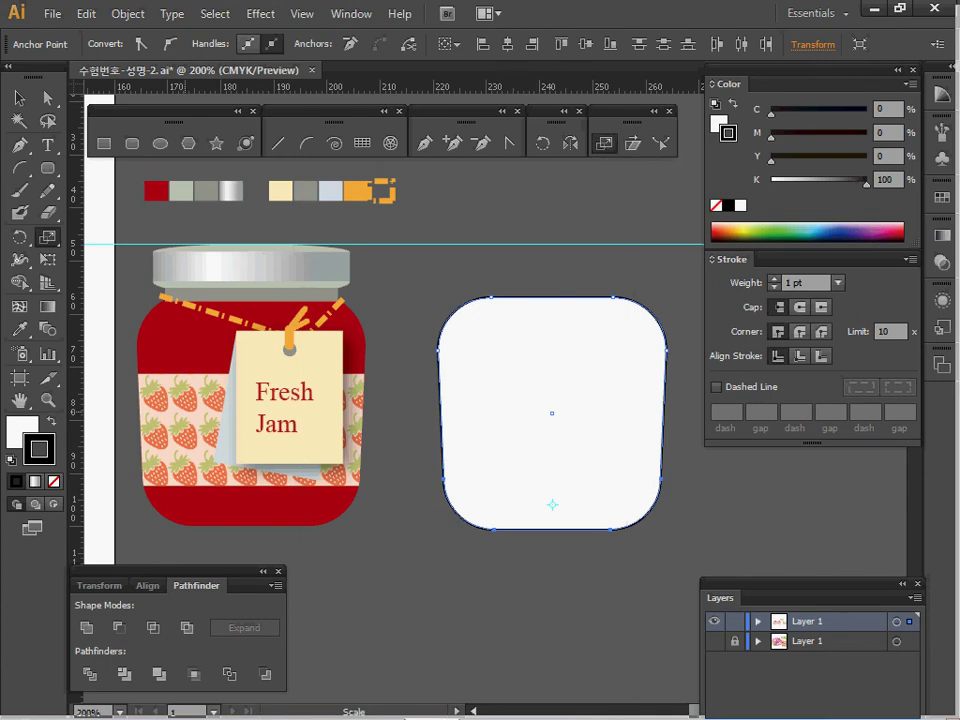
{"action": "left_click_drag", "start_coordinate": [77, 420], "coordinate": [551, 412]}
{"action": "key", "text": "s"}
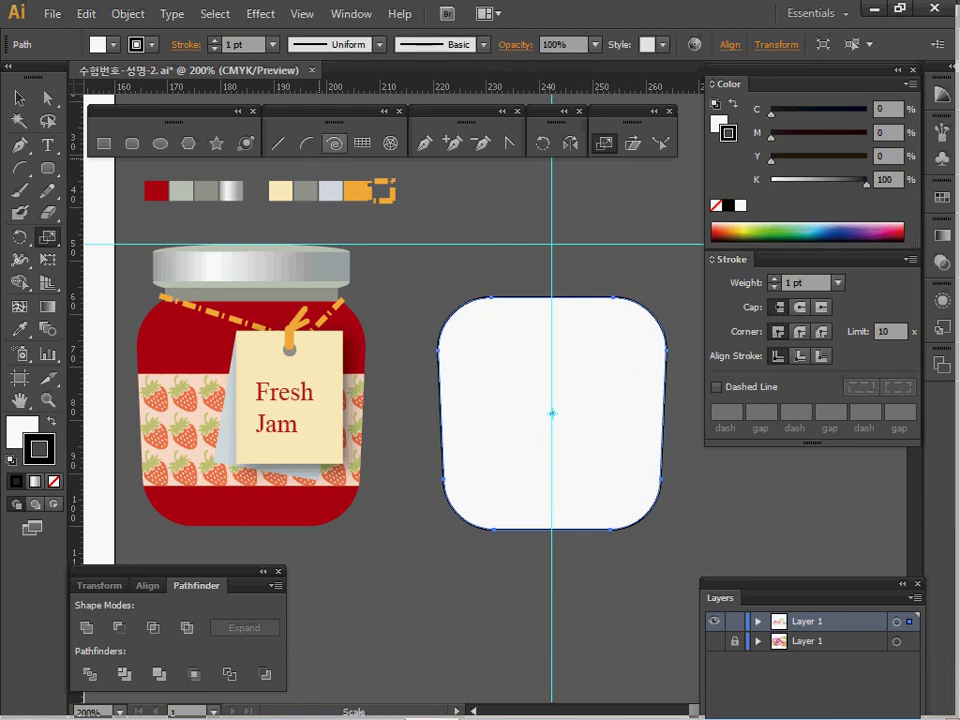
Step: Draw a 37 × 3 mm ellipse centred where the two guides cross above the body and give it the reference lid's grey-green colour
{"action": "key", "text": "l"}
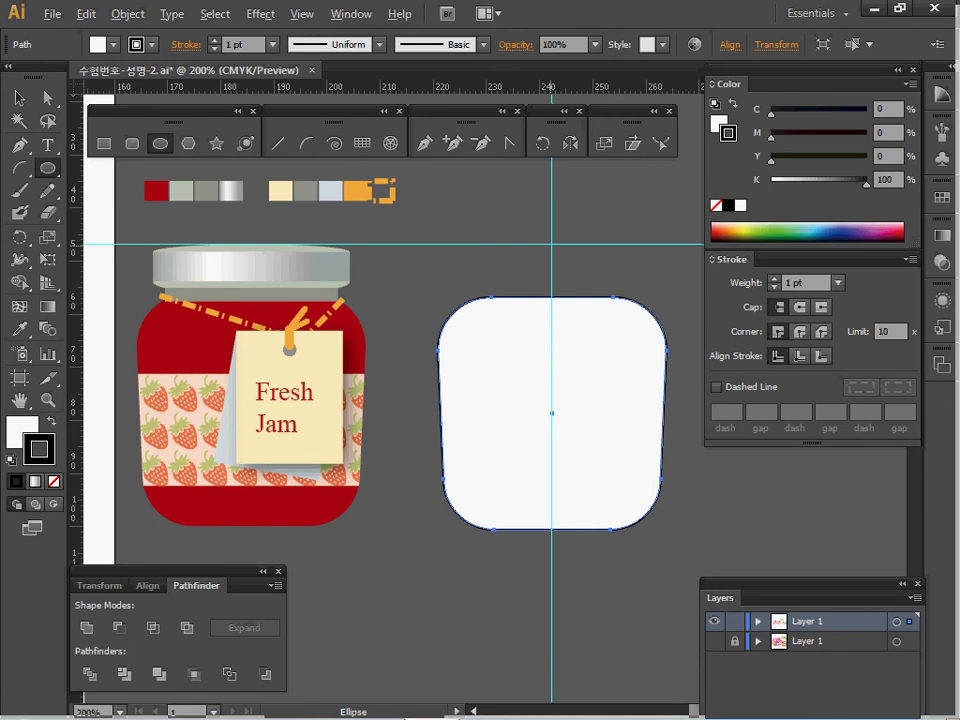
{"action": "left_click", "coordinate": [552, 244], "text": "alt"}
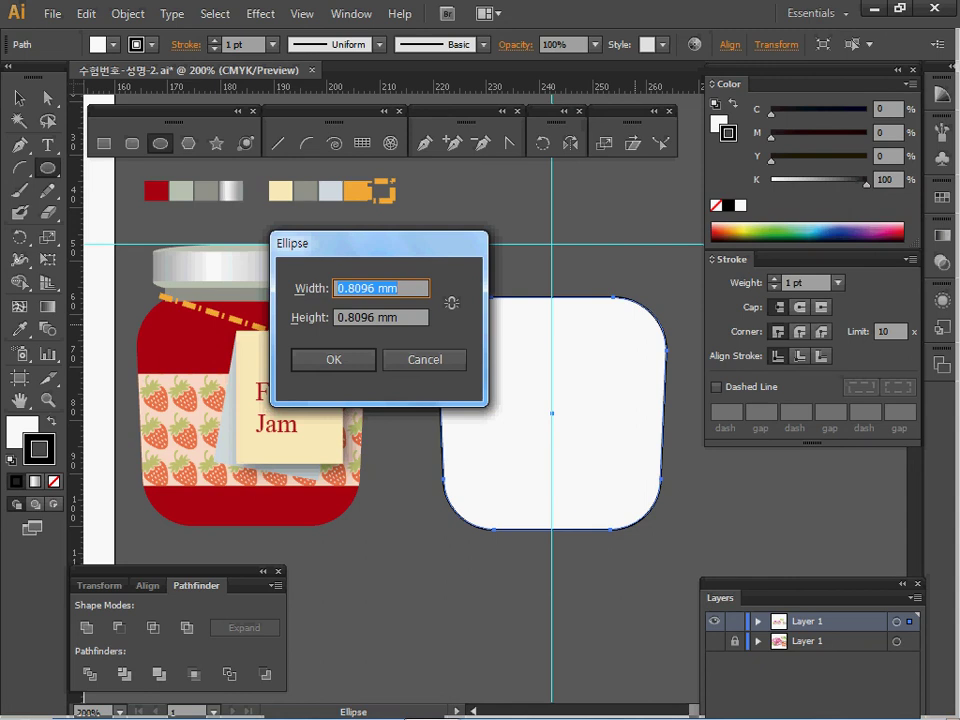
{"action": "type", "text": "377"}
{"action": "key", "text": "Tab"}
{"action": "key", "text": "shift+Tab"}
{"action": "type", "text": "37"}
{"action": "key", "text": "Tab"}
{"action": "type", "text": "3"}
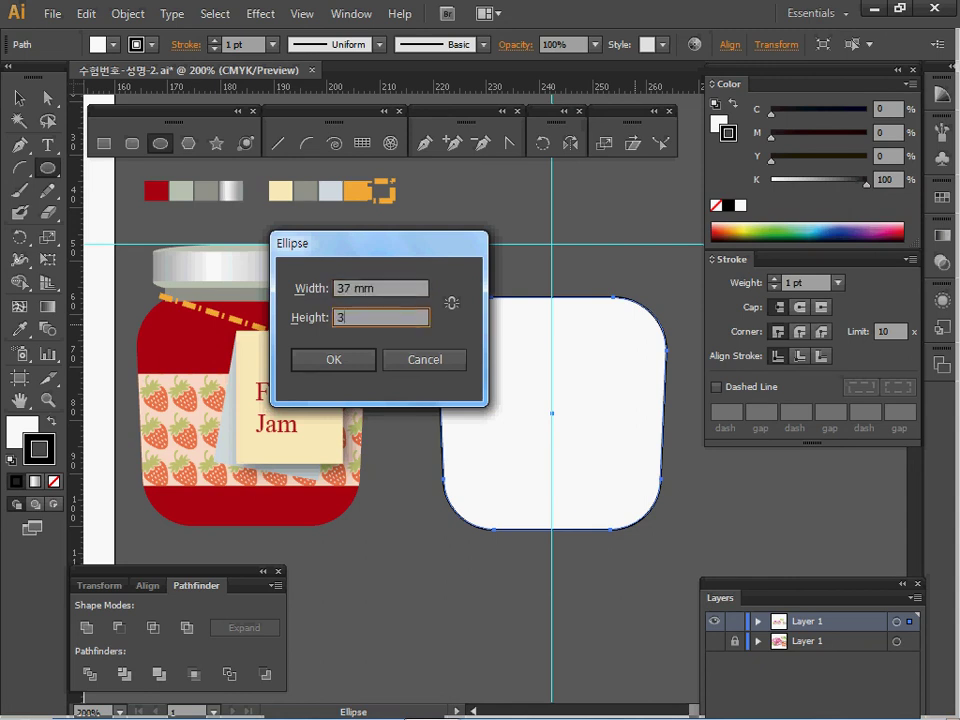
{"action": "key", "text": "Return"}
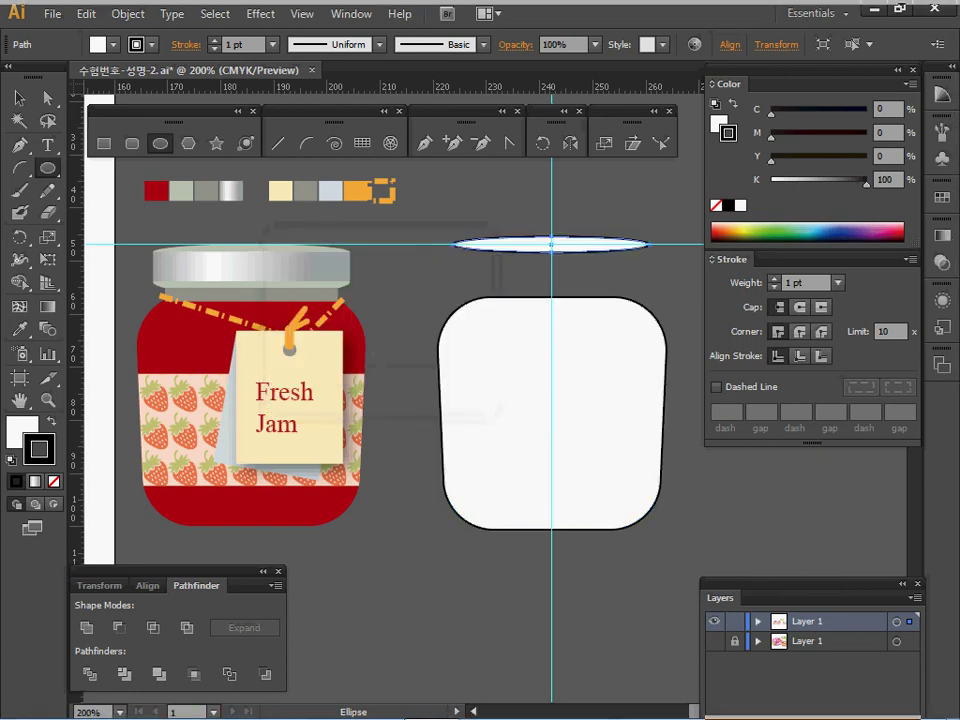
{"action": "key", "text": "i"}
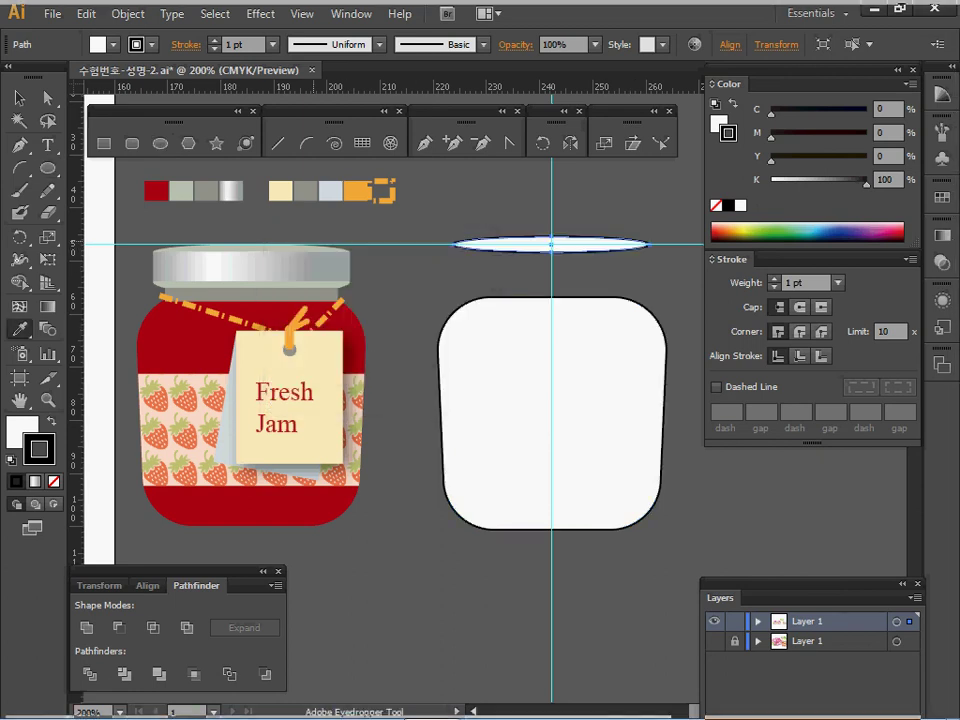
{"action": "left_click", "coordinate": [270, 248]}
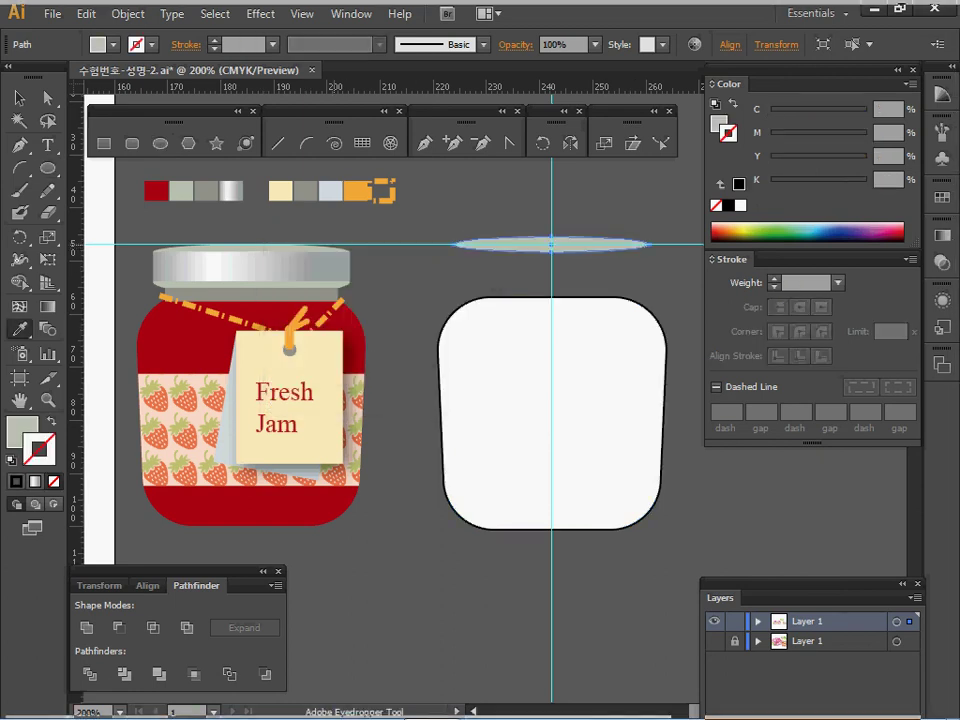
Step: Draw a second ellipse of 37 × 5 mm, centred on the vertical guide between the first ellipse and the jar body
{"action": "key", "text": "l"}
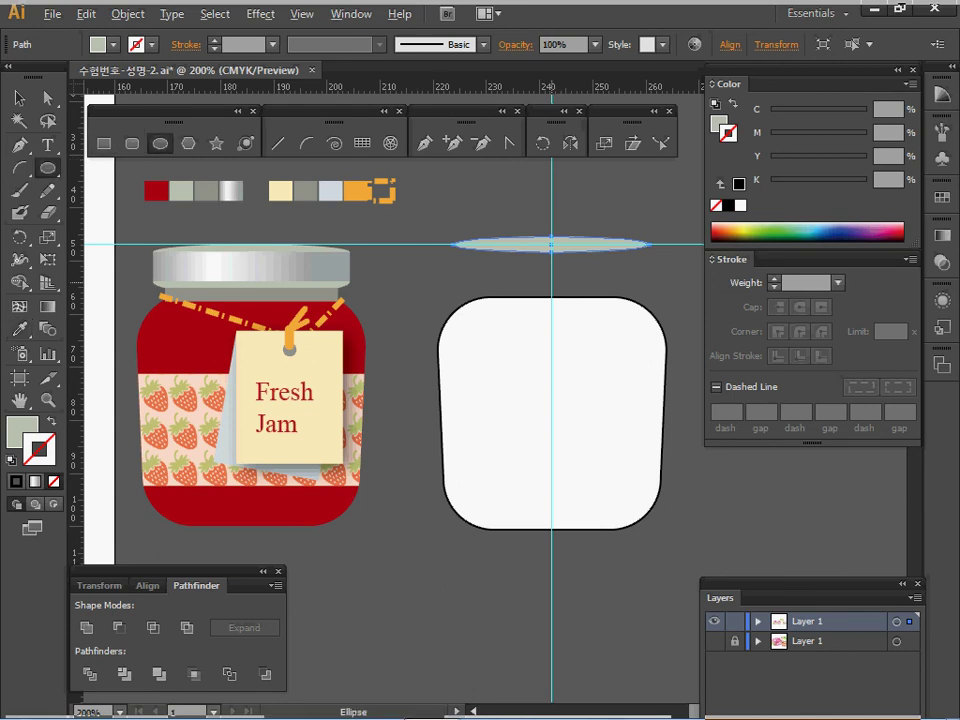
{"action": "left_click", "coordinate": [621, 362]}
{"action": "key", "text": "Tab"}
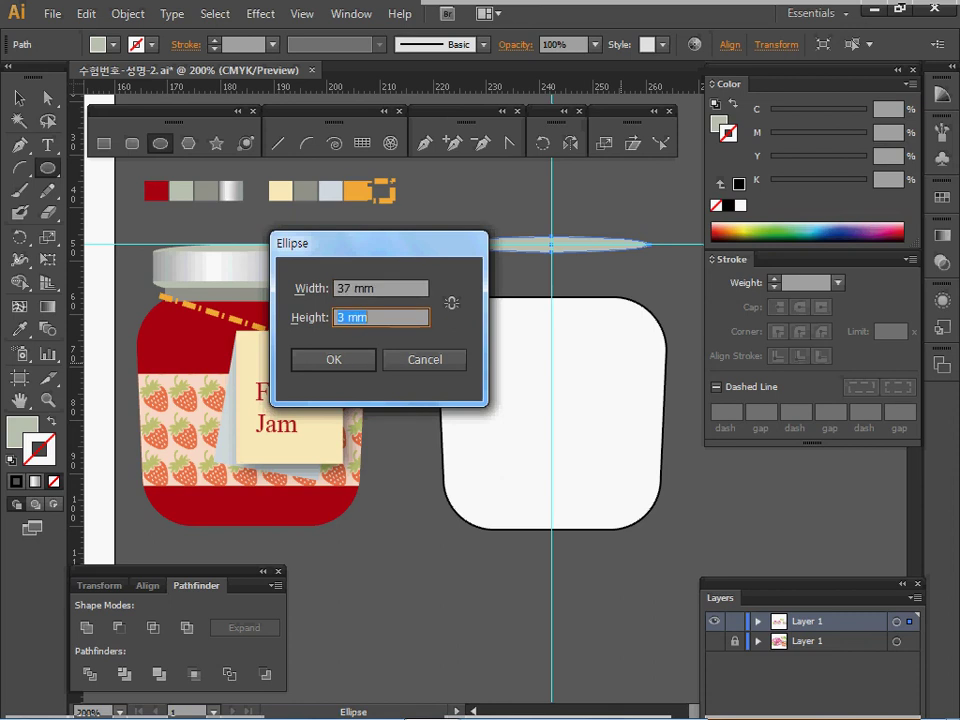
{"action": "type", "text": "5"}
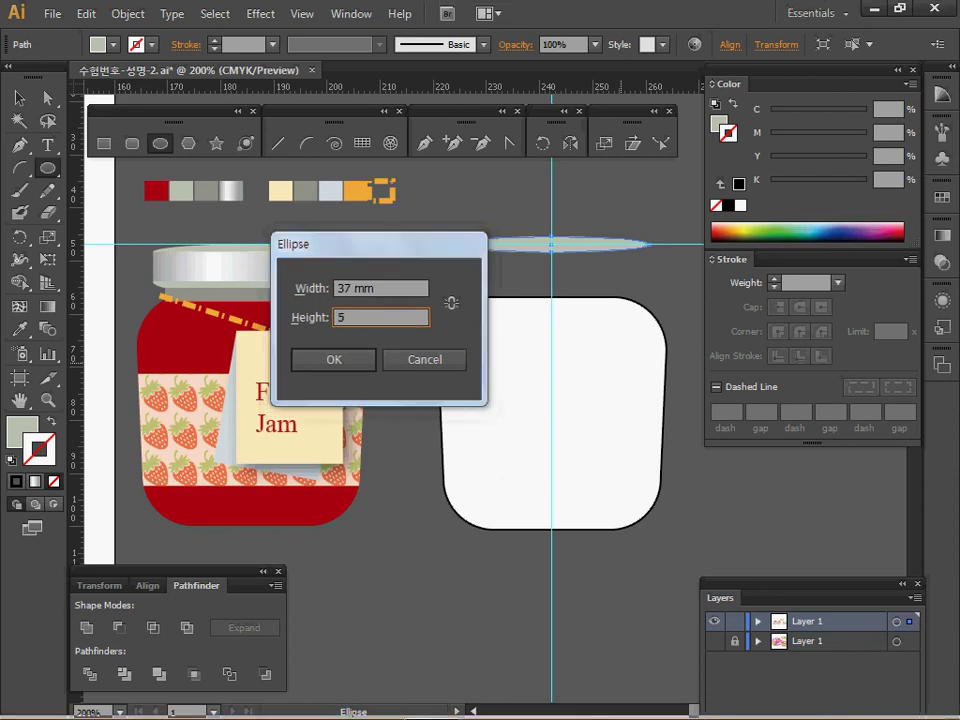
{"action": "key", "text": "Return"}
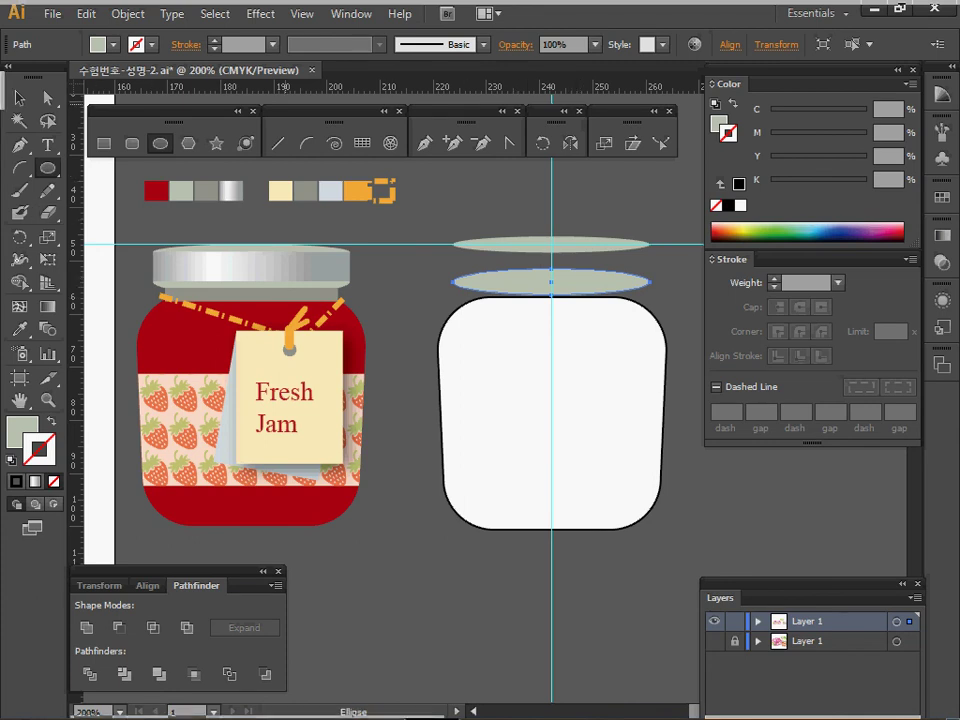
Step: Try to draw a 32.5 × 2.5 mm rectangle from the upper ellipse's left end, and undo it
{"action": "left_click", "coordinate": [103, 143]}
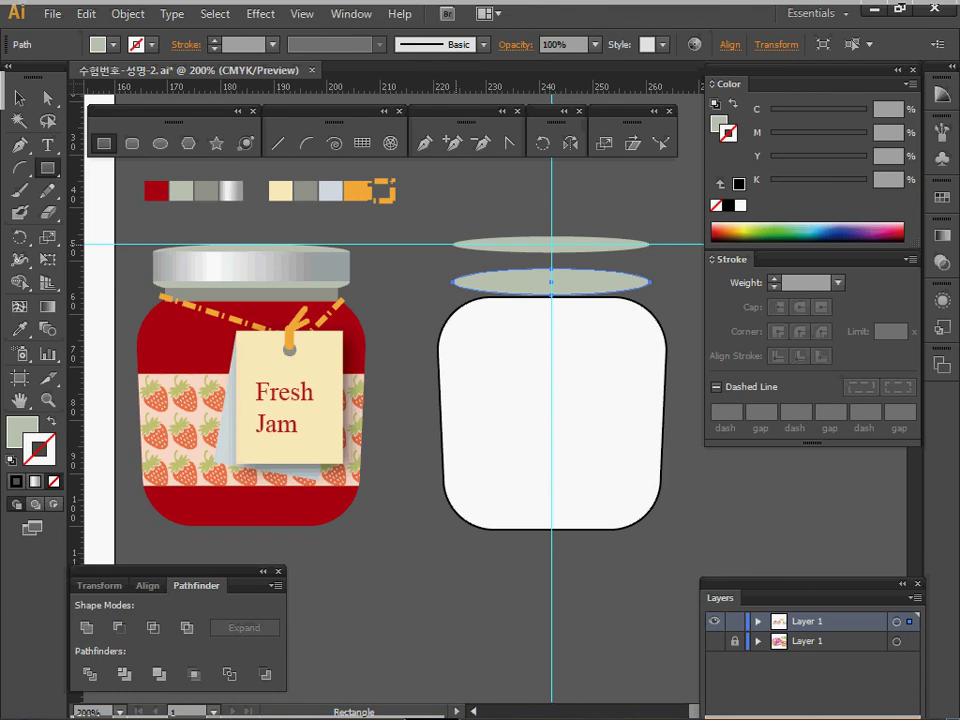
{"action": "left_click", "coordinate": [456, 334]}
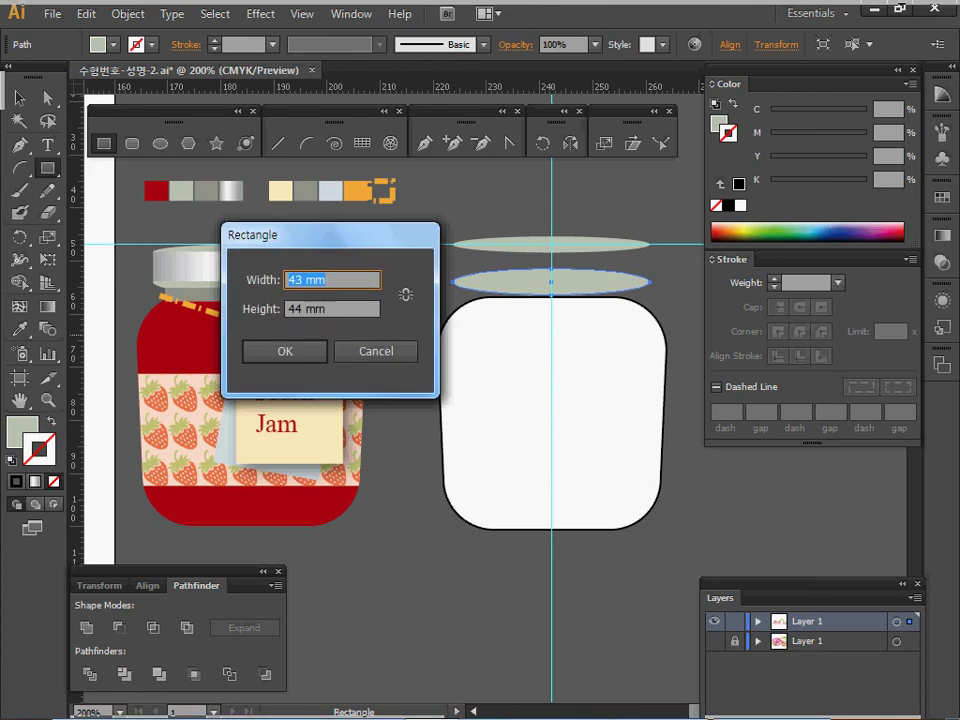
{"action": "type", "text": "32.5"}
{"action": "key", "text": "Tab"}
{"action": "type", "text": ".5"}
{"action": "key", "text": "Return"}
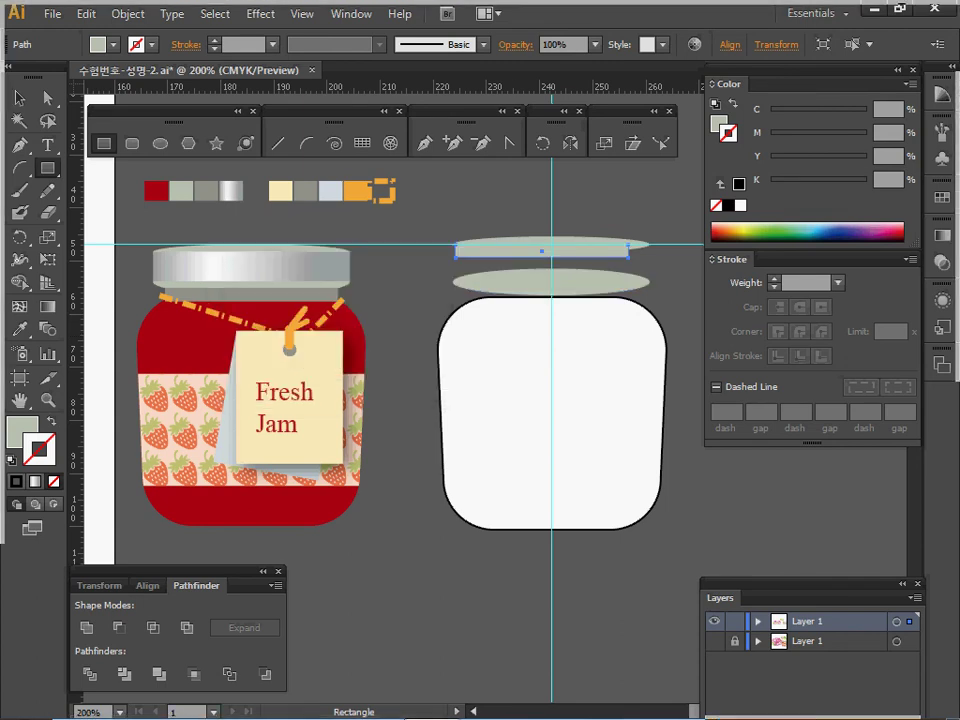
{"action": "key", "text": "ctrl+z"}
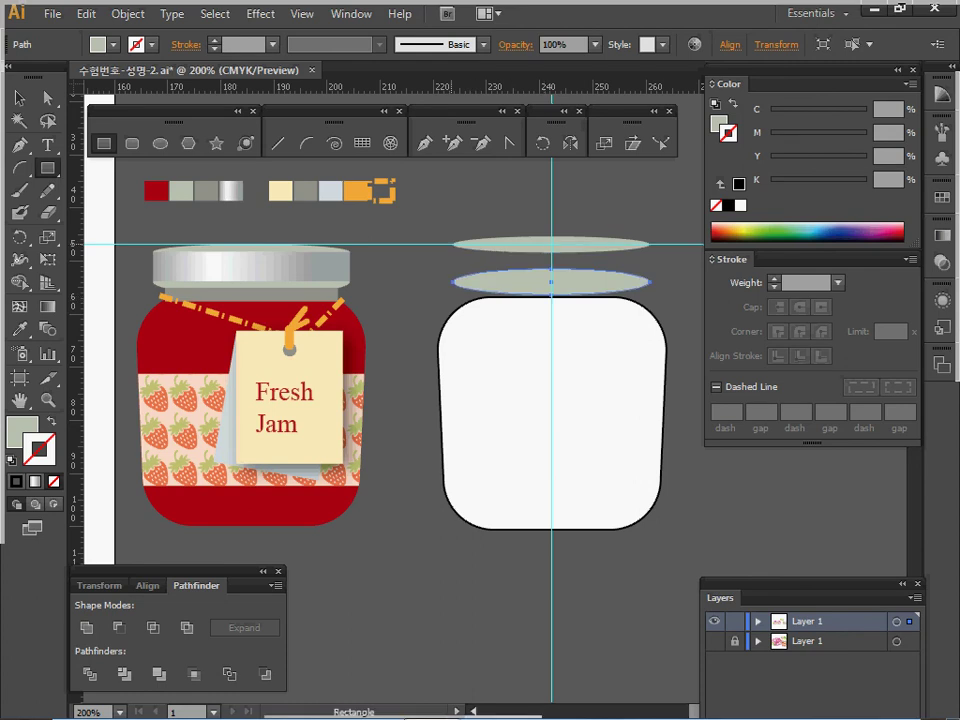
Step: Draw a 32.5 × 2.5 mm rectangle as the jar's neck, centred on the vertical guide below the lid, and give it the darker grey swatch colour
{"action": "left_click", "coordinate": [628, 335]}
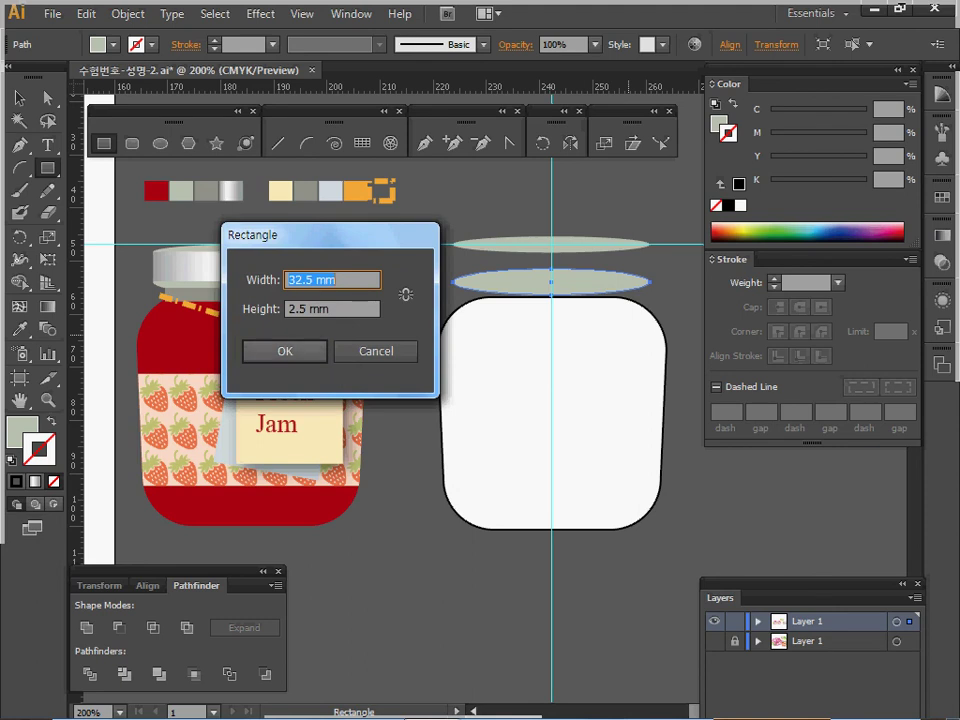
{"action": "key", "text": "Return"}
{"action": "left_click_drag", "start_coordinate": [539, 251], "coordinate": [553, 296]}
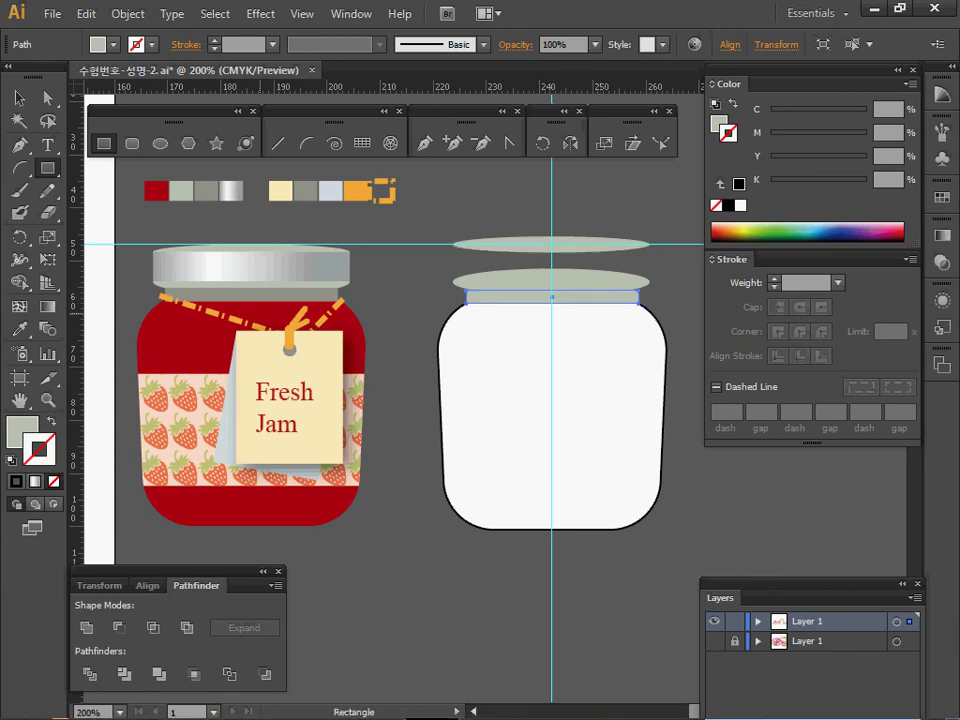
{"action": "key", "text": "i"}
{"action": "left_click", "coordinate": [206, 191]}
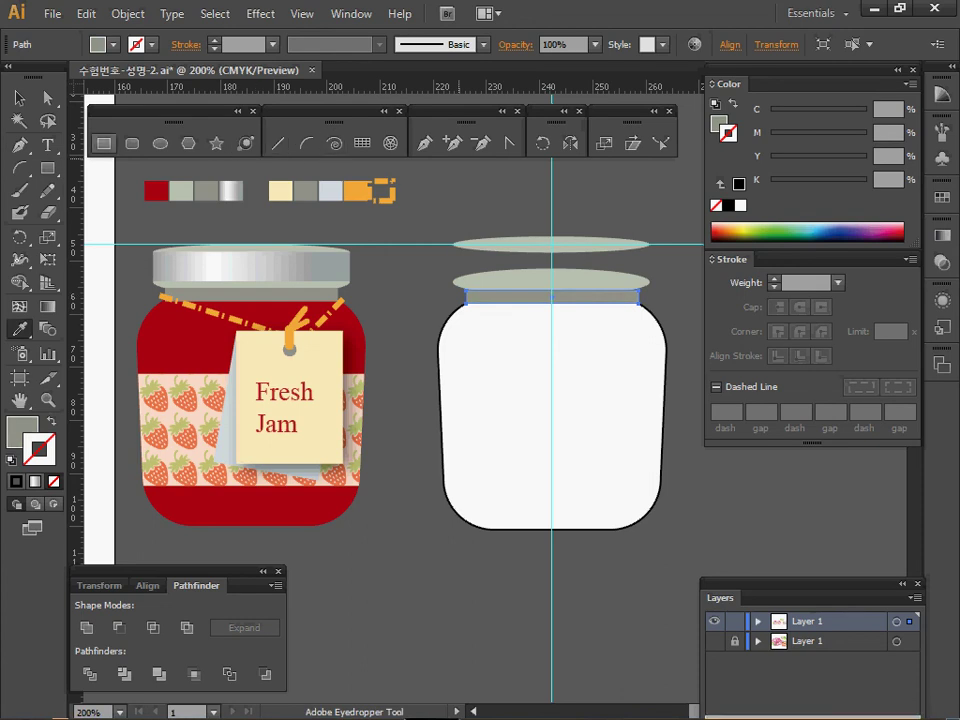
Step: Draw a 37 × 5.5 mm rectangle as the lid's band, centre it between the two ellipses, and nudge it down together with the upper ellipse
{"action": "left_click", "coordinate": [103, 143]}
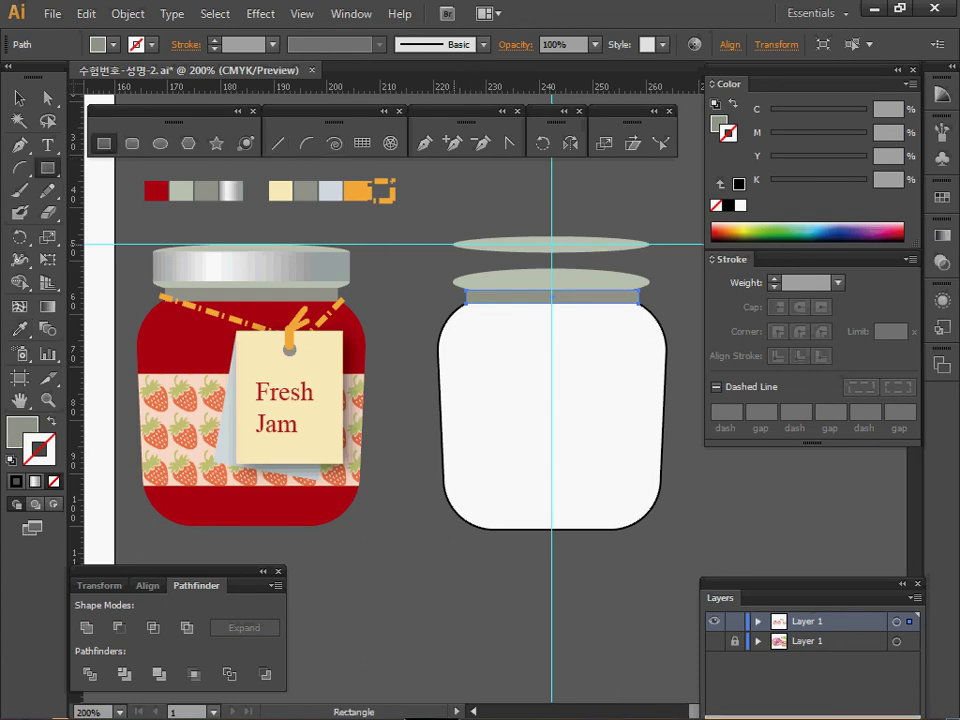
{"action": "left_click", "coordinate": [454, 334]}
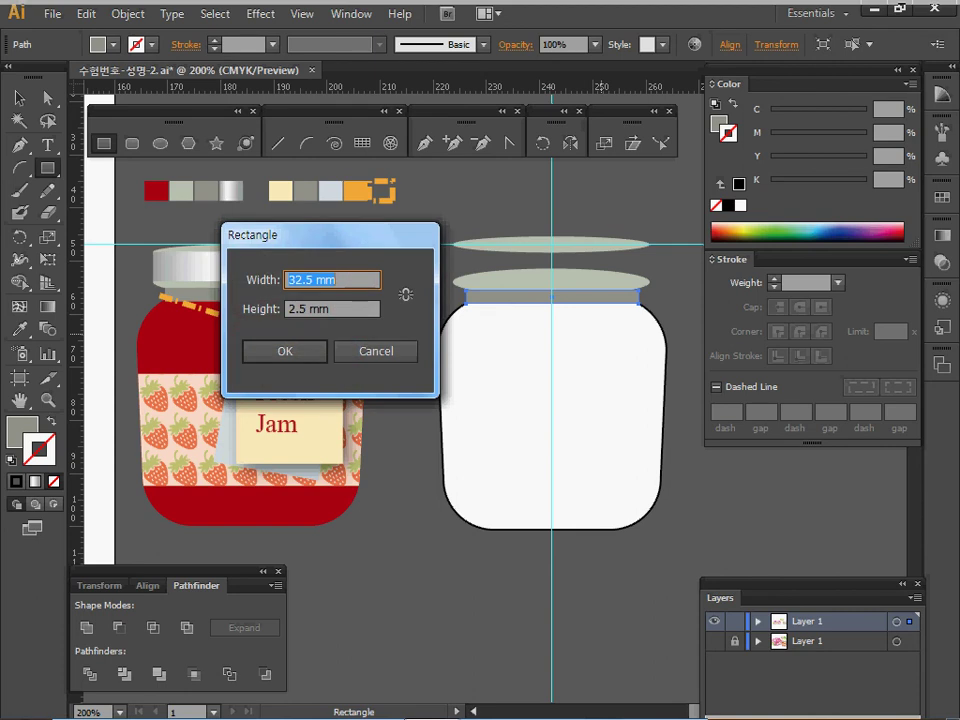
{"action": "type", "text": "37"}
{"action": "key", "text": "Tab"}
{"action": "type", "text": "5.5"}
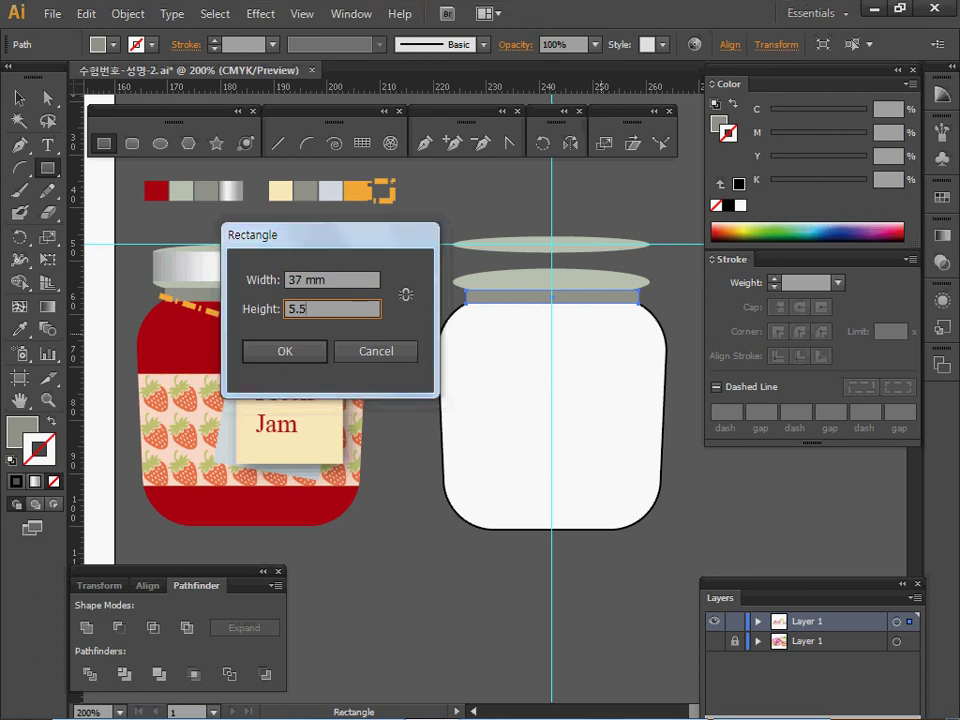
{"action": "key", "text": "Return"}
{"action": "key", "text": "a"}
{"action": "key", "text": "v"}
{"action": "left_click_drag", "start_coordinate": [515, 206], "coordinate": [557, 250]}
{"action": "key", "text": "Down"}
{"action": "key", "text": "Down"}
{"action": "key", "text": "Down"}
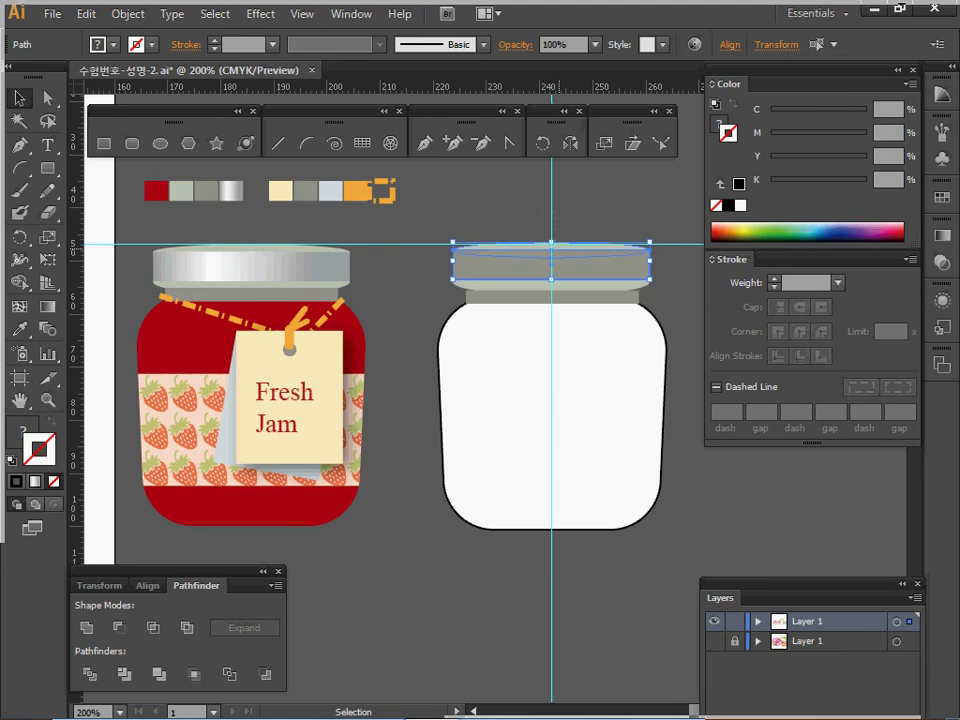
{"action": "left_click", "coordinate": [572, 205]}
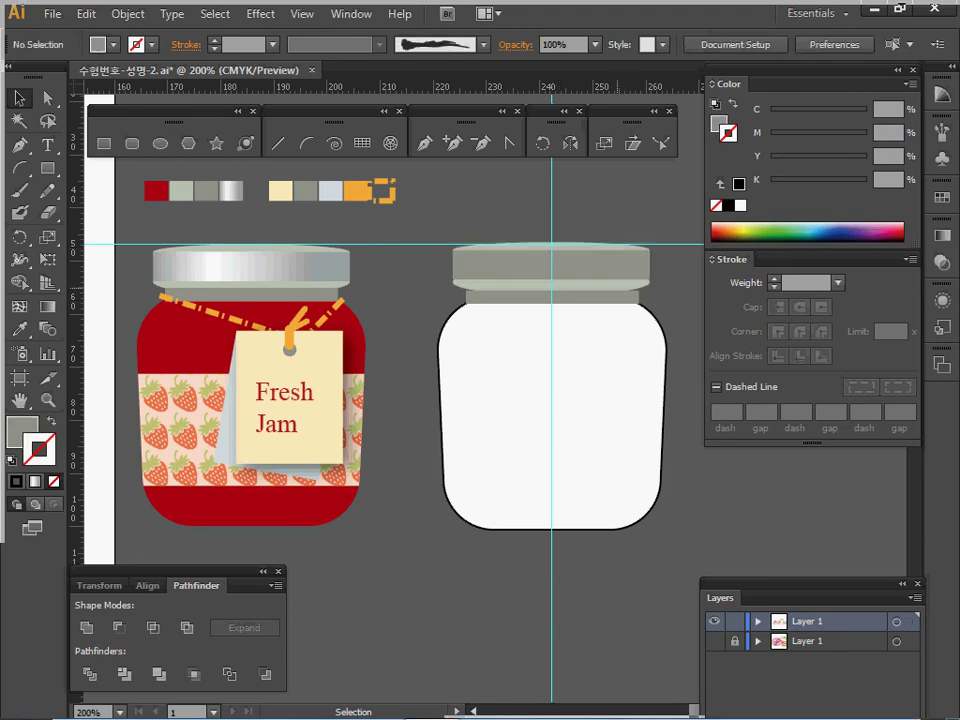
Step: Move the jar body and neck up slightly so they tuck closely under the lid
{"action": "left_click", "coordinate": [571, 285]}
{"action": "left_click_drag", "start_coordinate": [571, 383], "coordinate": [571, 378]}
{"action": "left_click", "coordinate": [564, 299]}
{"action": "key", "text": "Up"}
{"action": "key", "text": "Up"}
Step: Fill the lid's rectangular band with the silver gradient sampled from the reference lid
{"action": "left_click", "coordinate": [532, 267]}
{"action": "key", "text": "i"}
{"action": "left_click", "coordinate": [292, 262]}
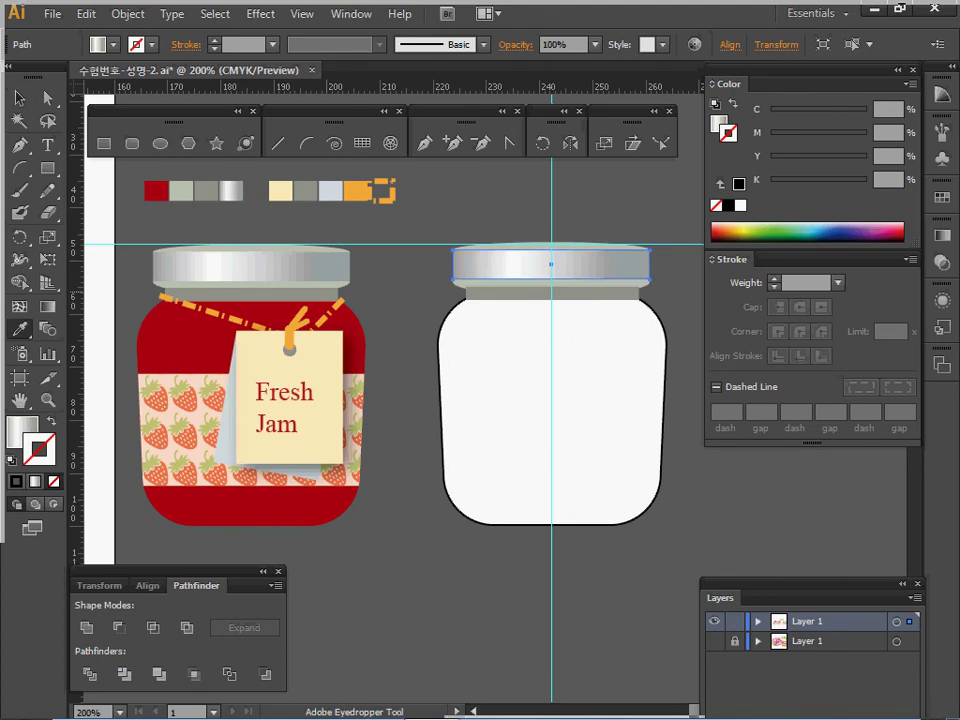
Step: Examine the colour and location of each stop in the lid band's linear gradient
{"action": "key", "text": "v"}
{"action": "key", "text": "ctrl+F9"}
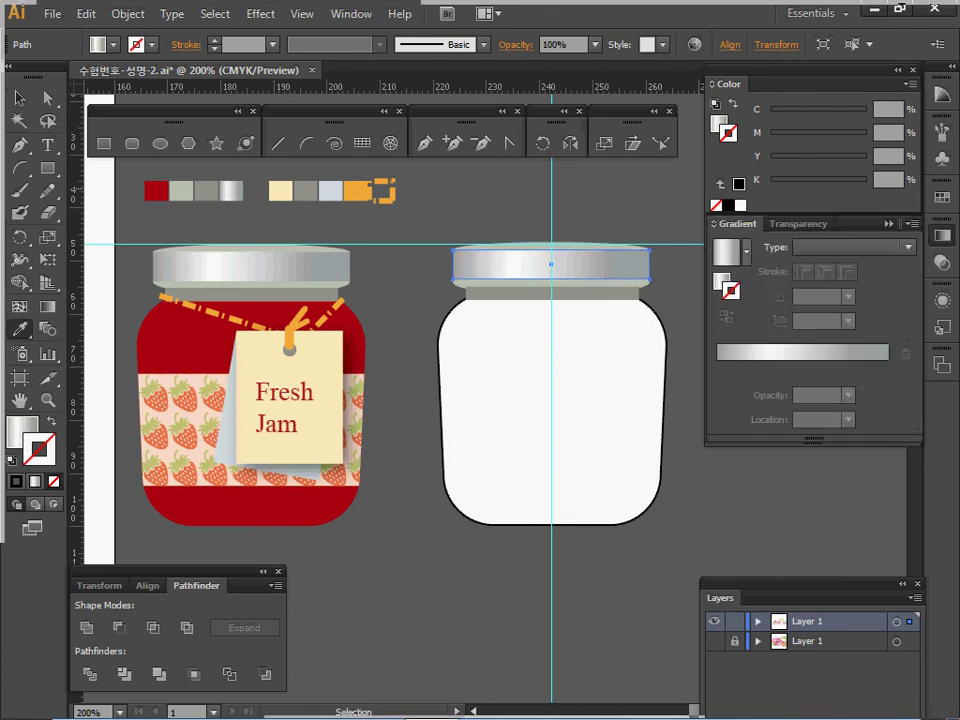
{"action": "key", "text": "x"}
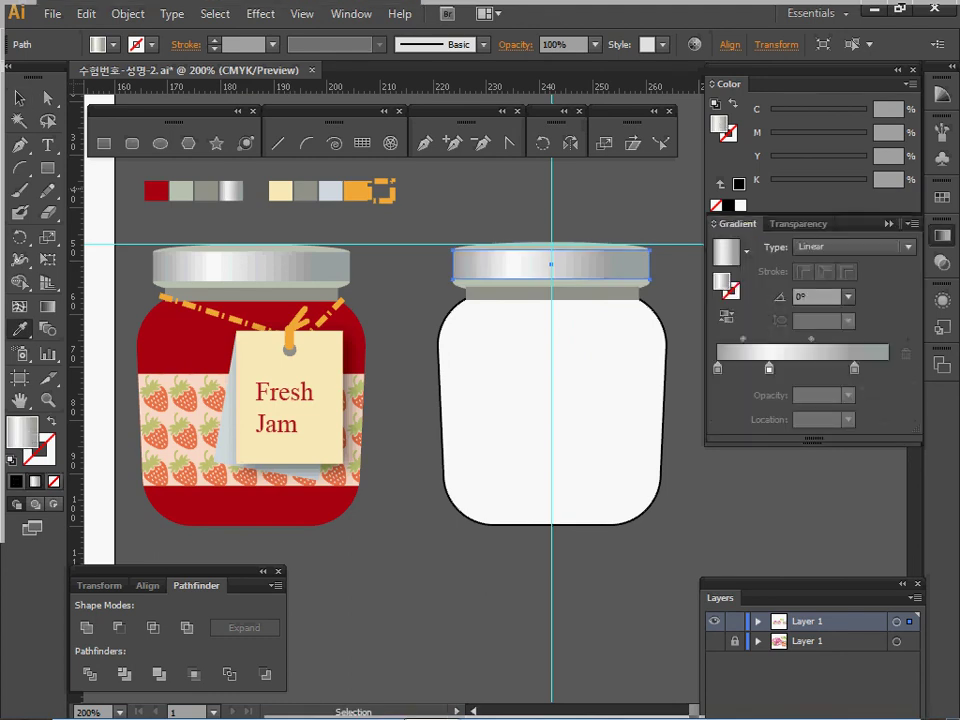
{"action": "left_click", "coordinate": [717, 369]}
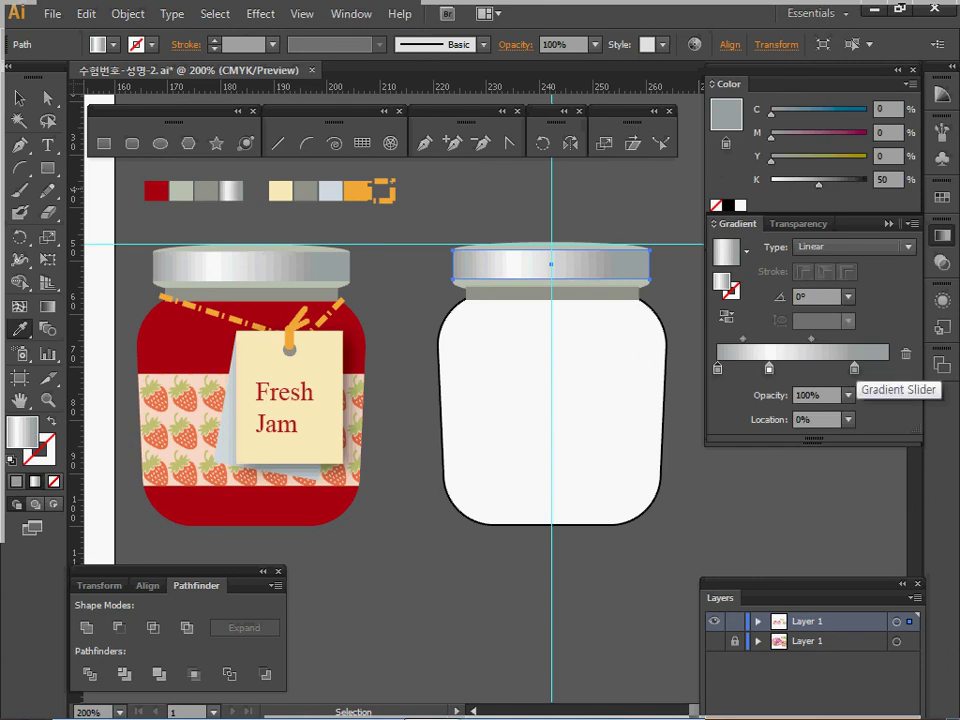
{"action": "left_click", "coordinate": [854, 368]}
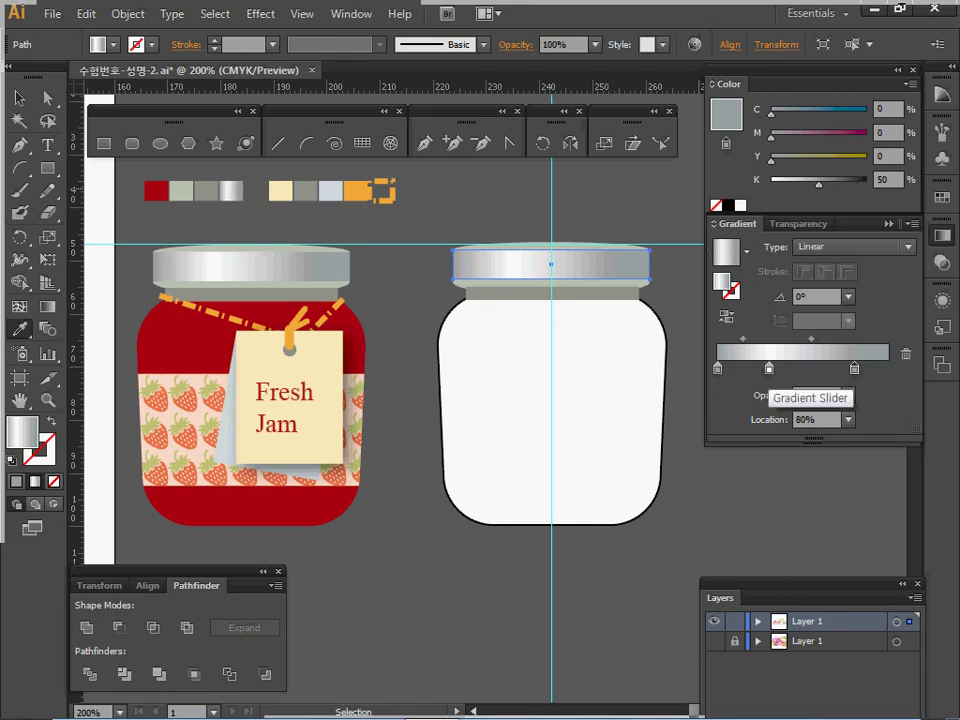
{"action": "left_click", "coordinate": [792, 368]}
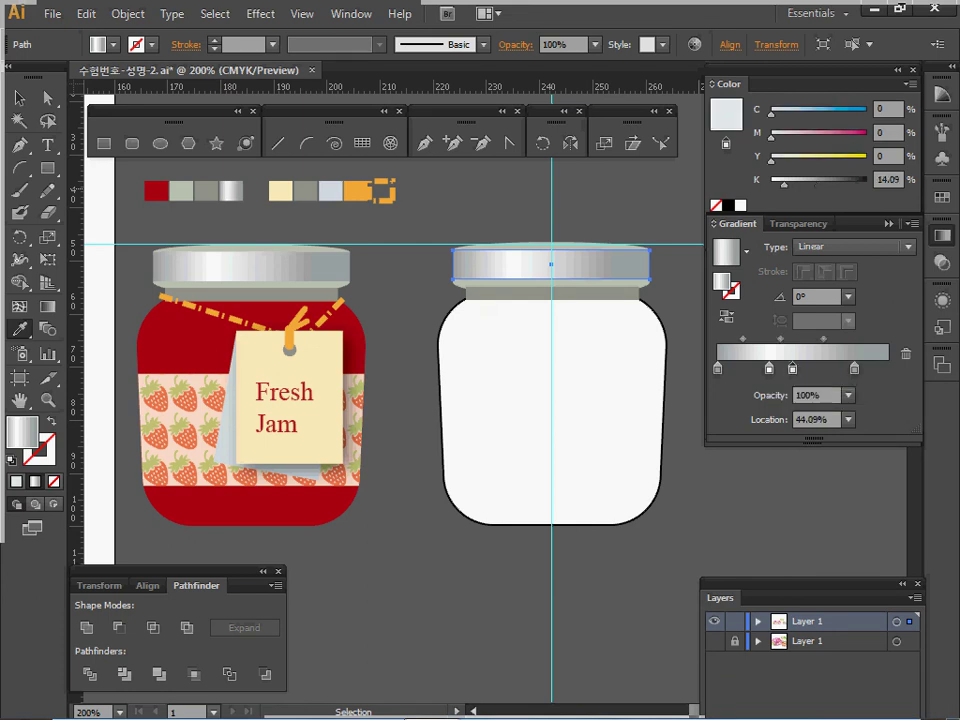
{"action": "left_click_drag", "start_coordinate": [792, 368], "coordinate": [792, 410]}
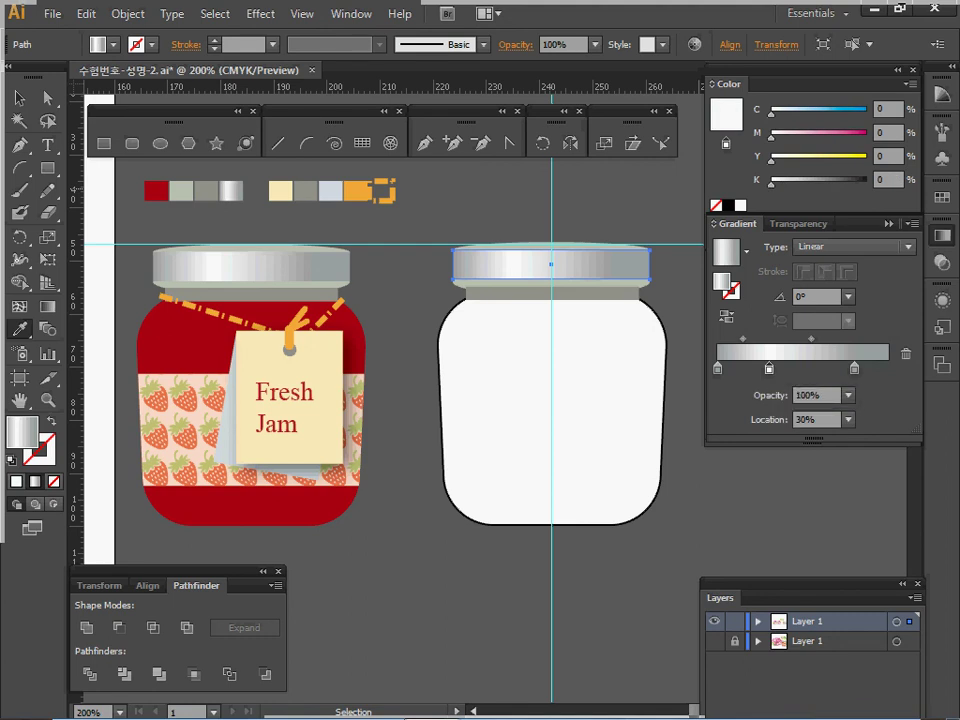
{"action": "key", "text": "i"}
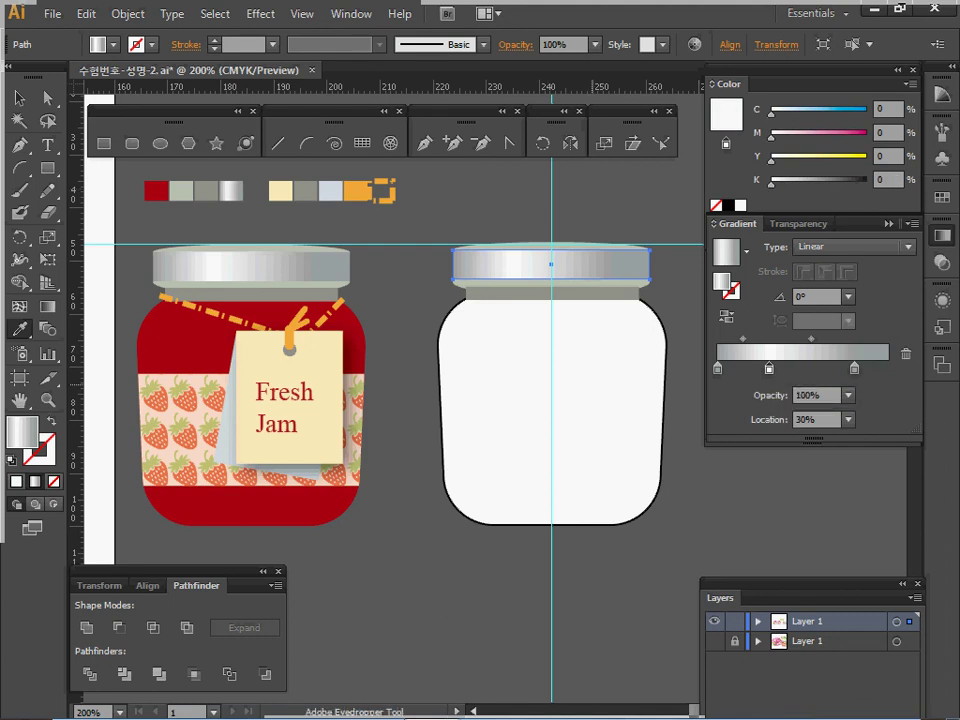
{"action": "left_click", "coordinate": [410, 222], "text": "ctrl"}
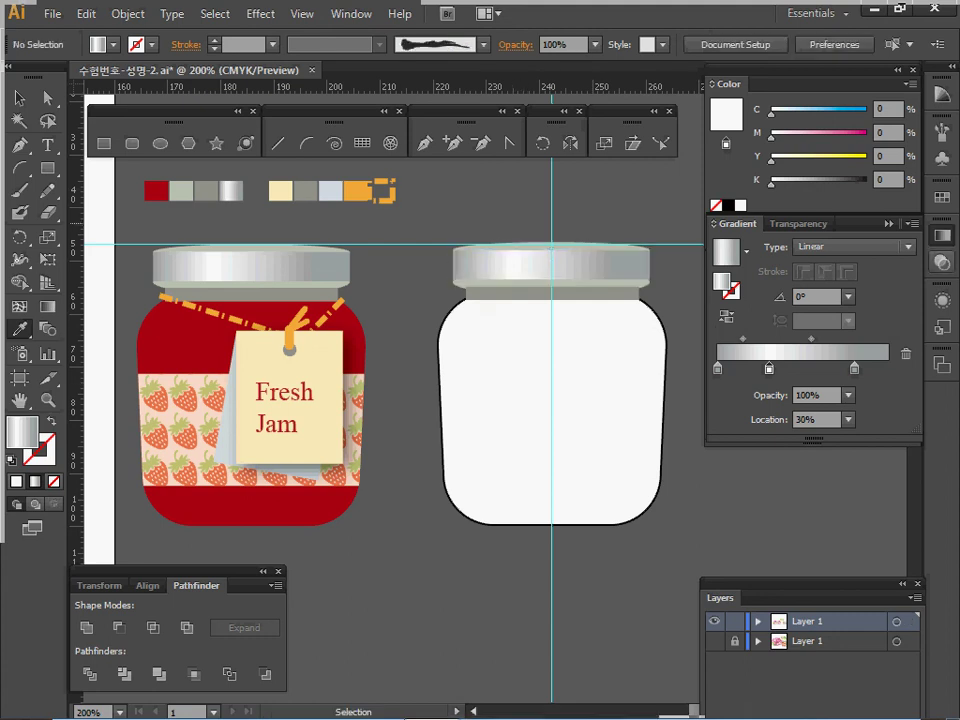
{"action": "left_click", "coordinate": [941, 235]}
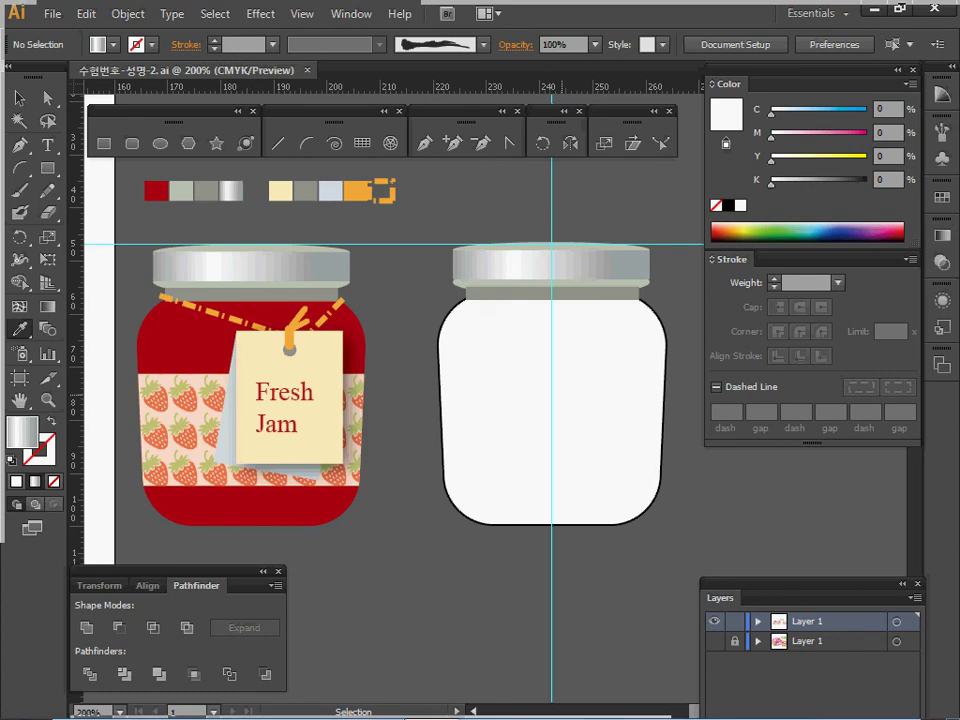
Step: Give the jar body the reference jar's dark red fill without a stroke
{"action": "left_click", "coordinate": [552, 400], "text": "ctrl"}
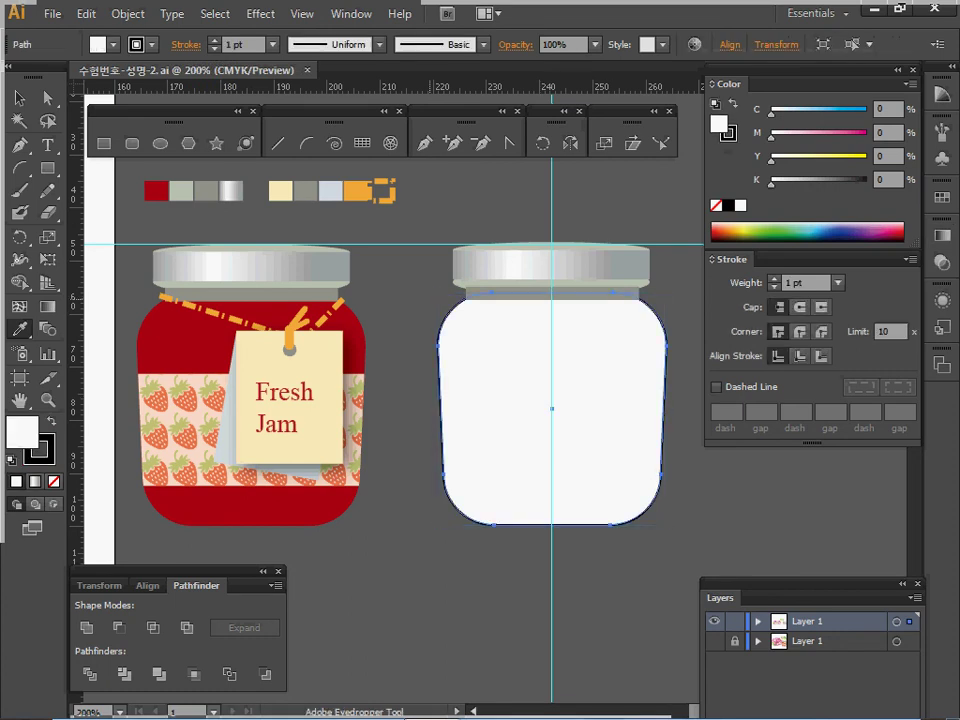
{"action": "left_click", "coordinate": [203, 335]}
{"action": "left_click", "coordinate": [618, 554], "text": "ctrl"}
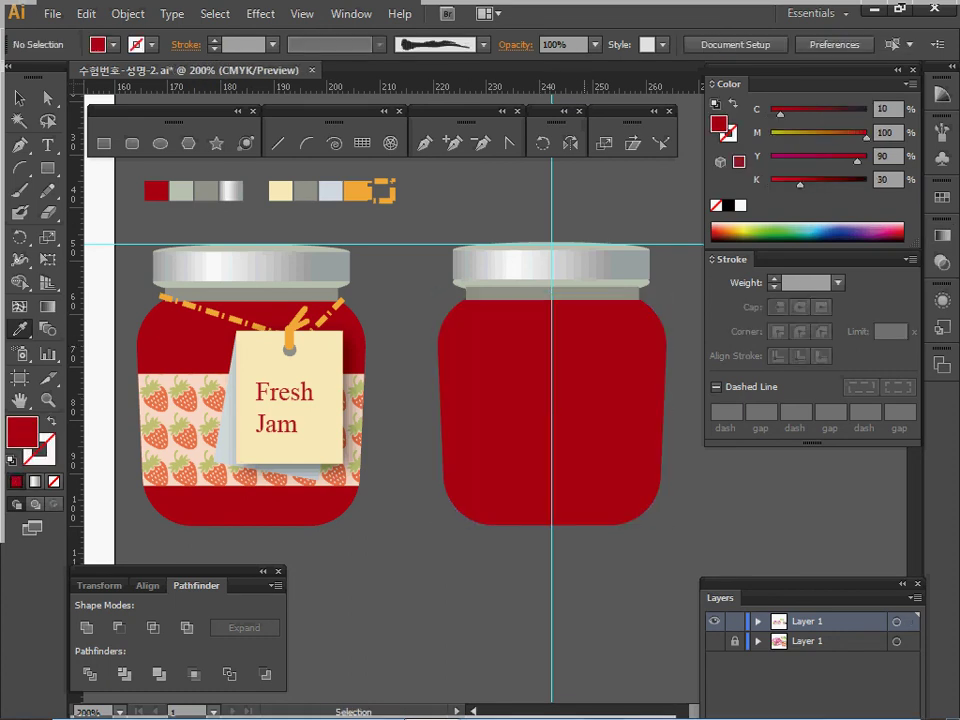
{"action": "key", "text": "i"}
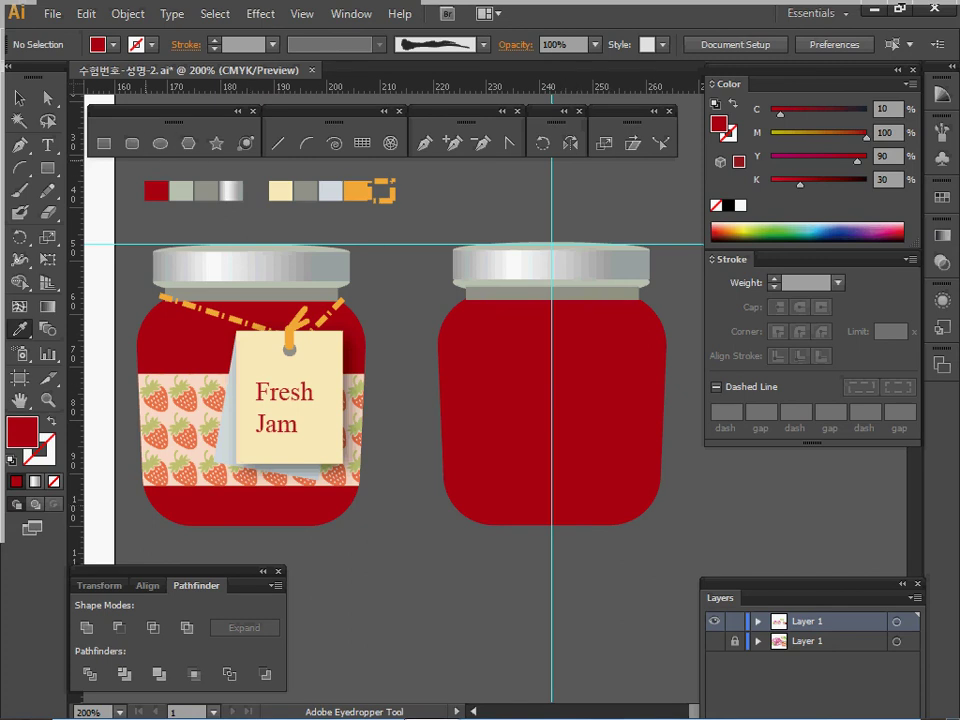
{"action": "key", "text": "m"}
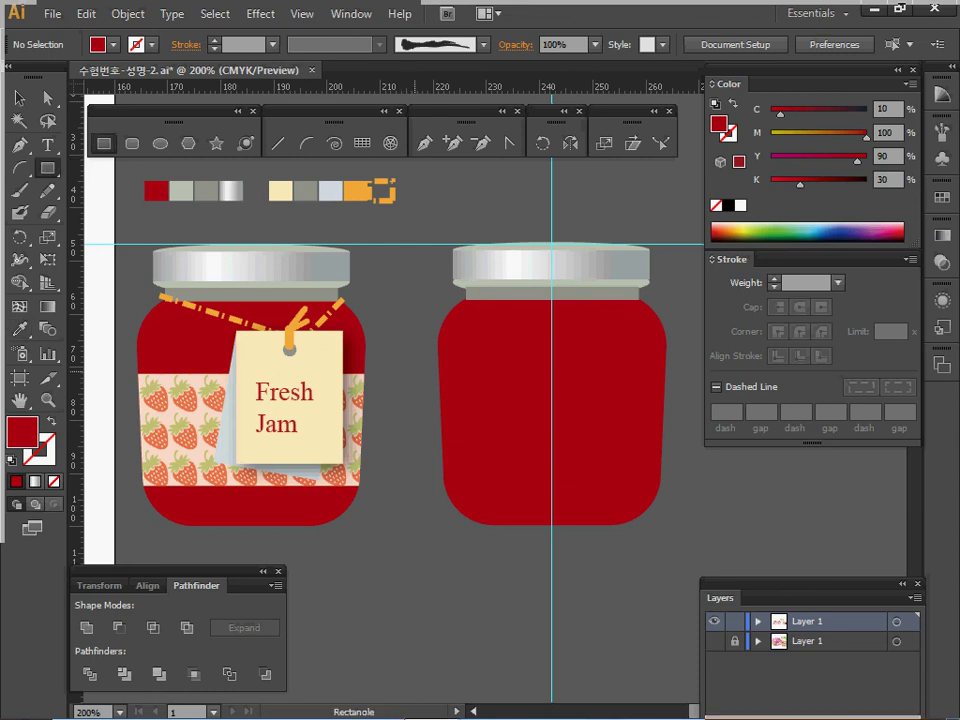
{"action": "left_click_drag", "start_coordinate": [414, 374], "coordinate": [689, 481]}
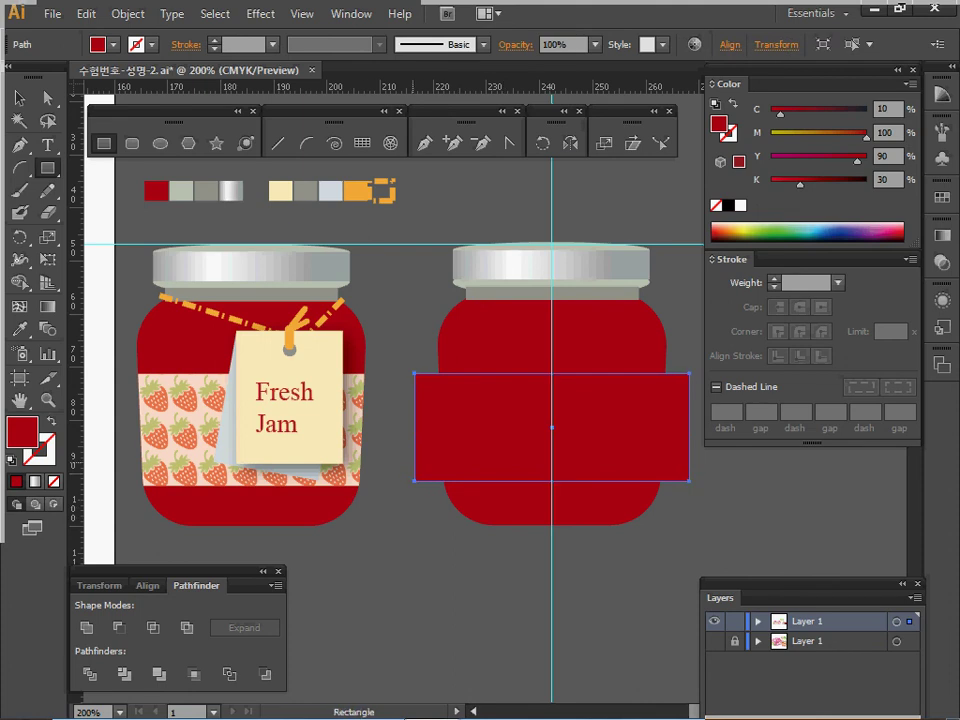
{"action": "key", "text": "Delete"}
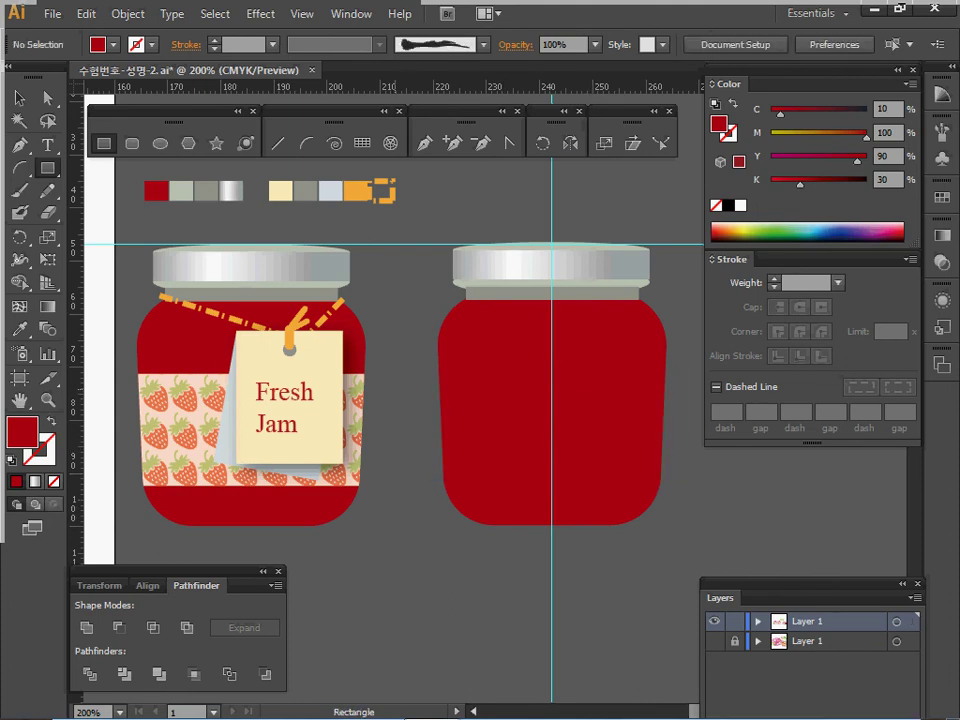
Step: Draw a 48 × 21 mm rectangle as a label band across the jar body and centre it on the vertical guide
{"action": "left_click", "coordinate": [415, 371]}
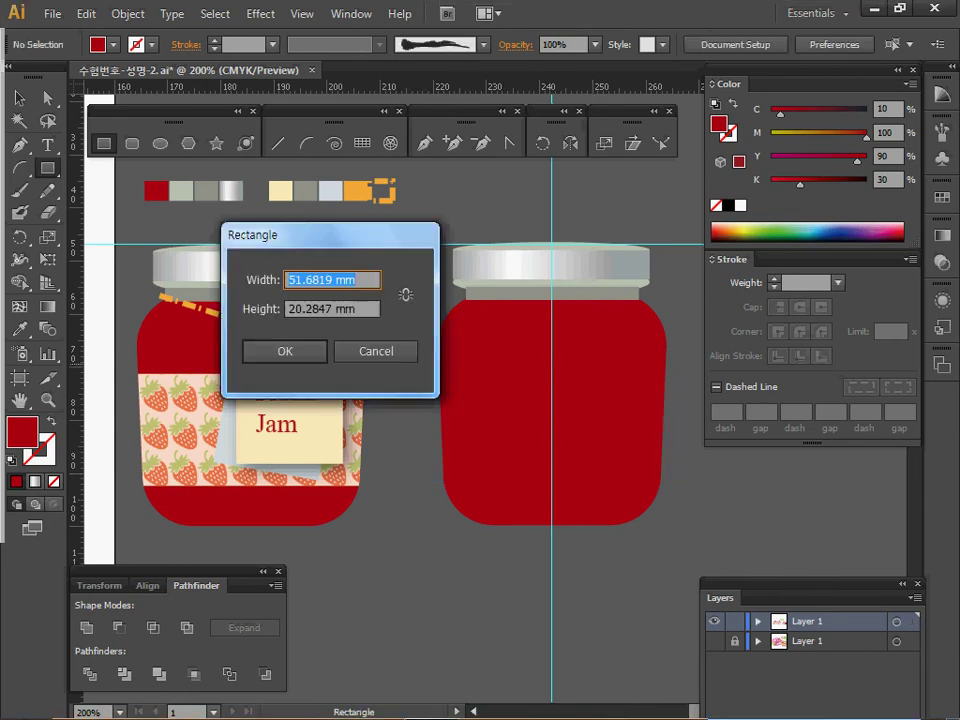
{"action": "type", "text": "4"}
{"action": "key", "text": "Tab"}
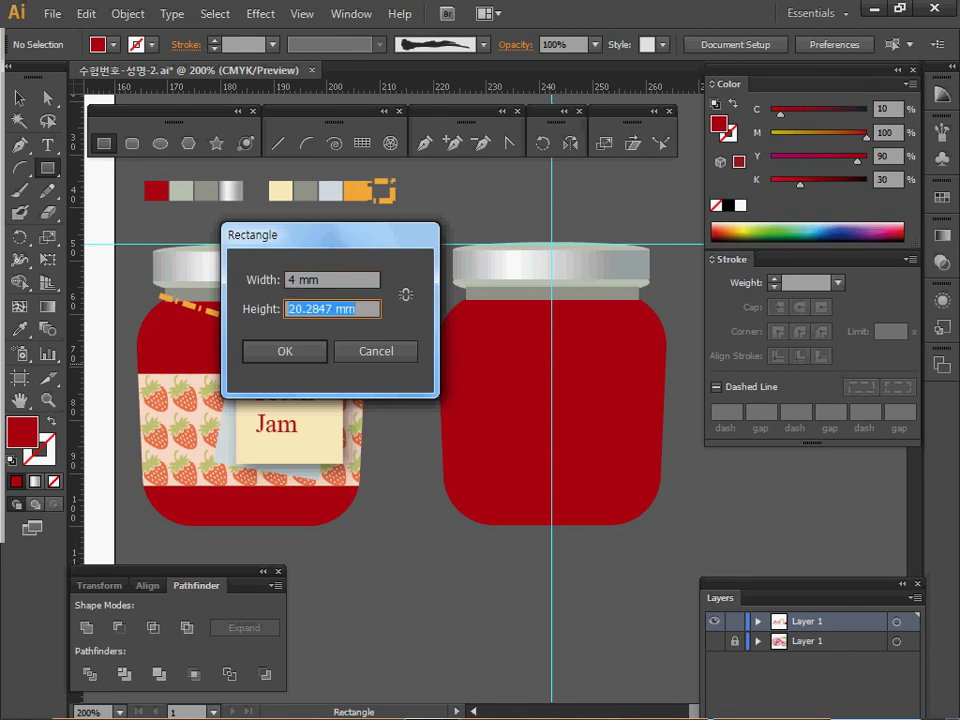
{"action": "key", "text": "shift+Tab"}
{"action": "type", "text": "48"}
{"action": "key", "text": "Tab"}
{"action": "type", "text": "21"}
{"action": "key", "text": "Return"}
{"action": "left_click_drag", "start_coordinate": [544, 430], "coordinate": [552, 430]}
{"action": "key", "text": "m"}
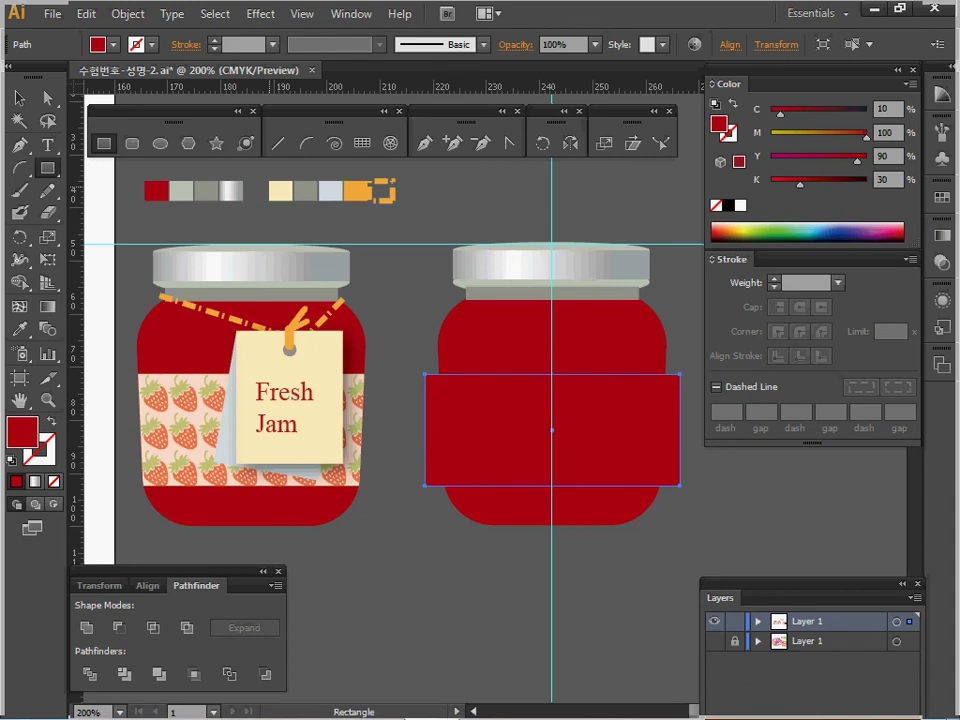
Step: Fill the label band with the cream swatch colour and deselect it
{"action": "key", "text": "i"}
{"action": "left_click", "coordinate": [281, 190]}
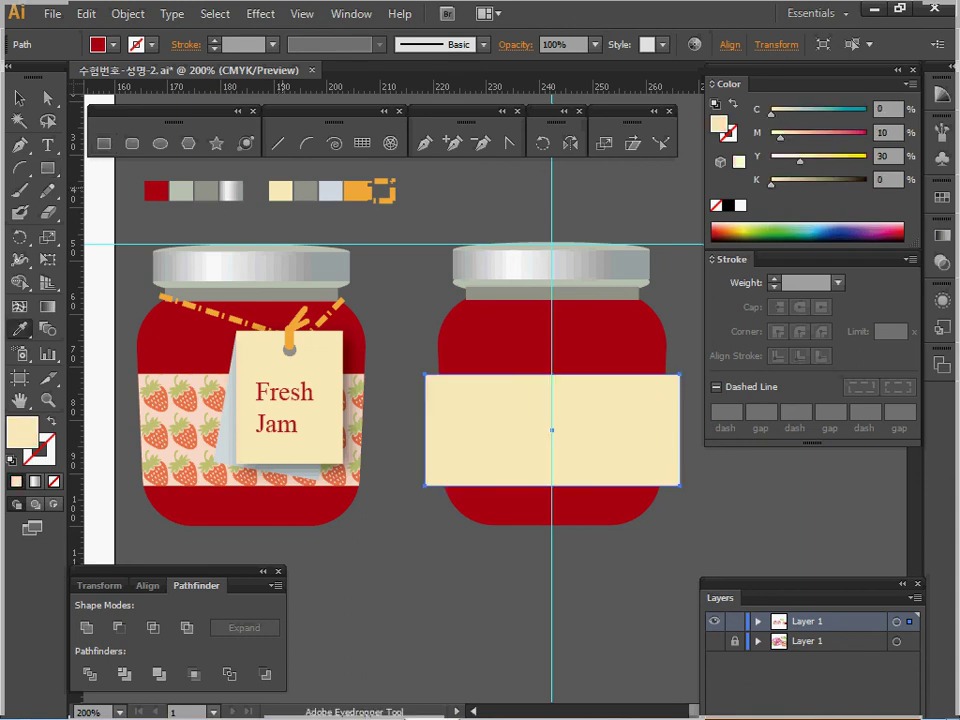
{"action": "left_click", "coordinate": [426, 573], "text": "ctrl"}
{"action": "left_click_drag", "start_coordinate": [407, 579], "coordinate": [491, 418]}
{"action": "key", "text": "i"}
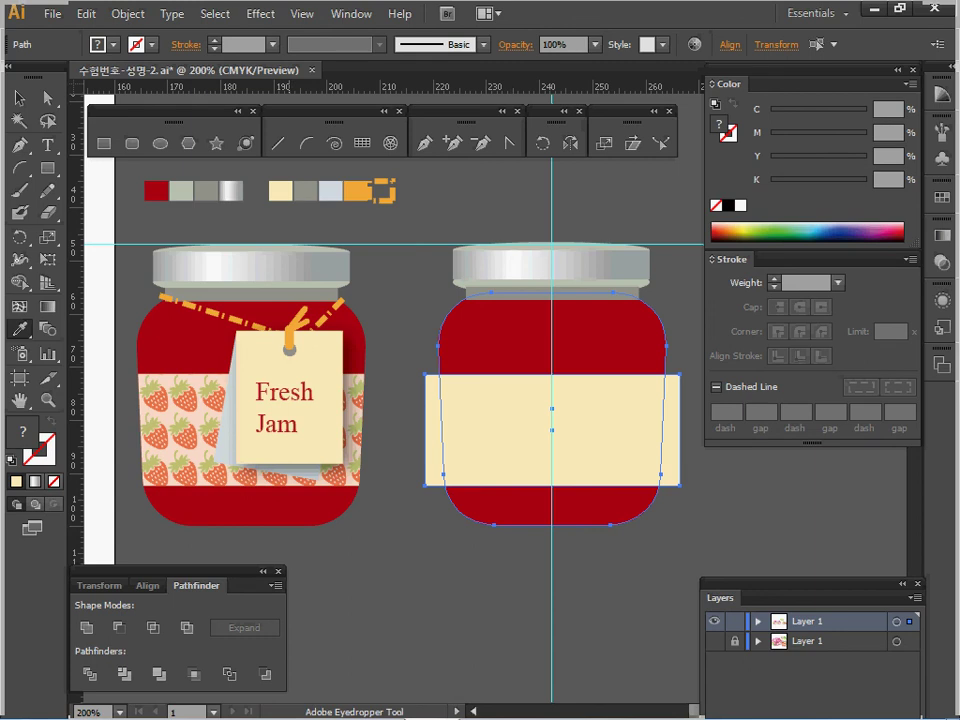
{"action": "key", "text": "v"}
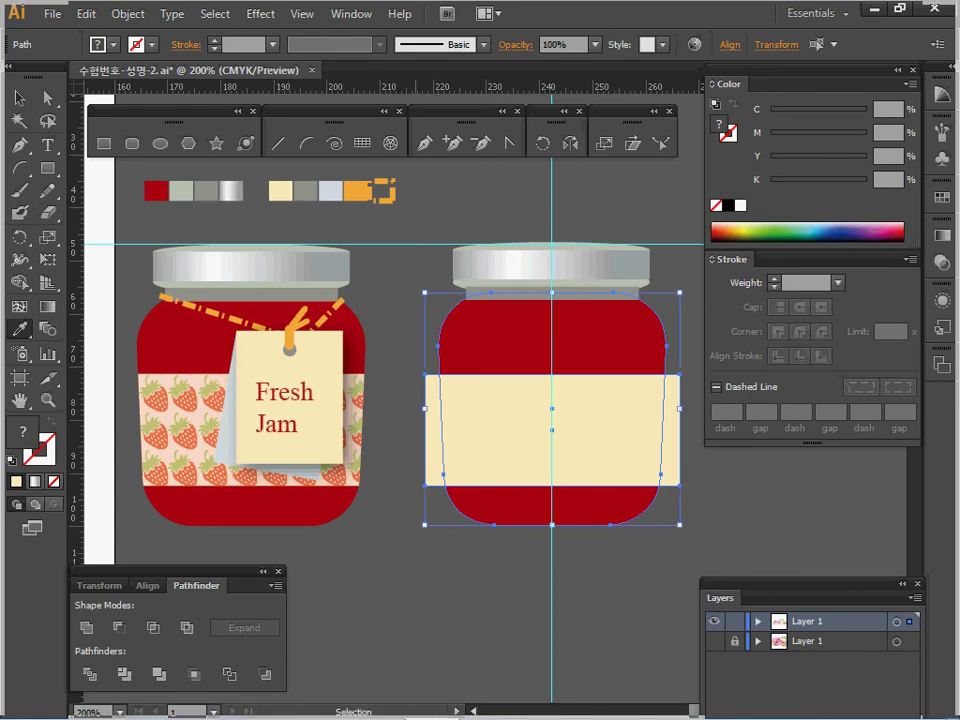
{"action": "key", "text": "ctrl+shift+a"}
{"action": "left_click", "coordinate": [510, 418], "text": "ctrl"}
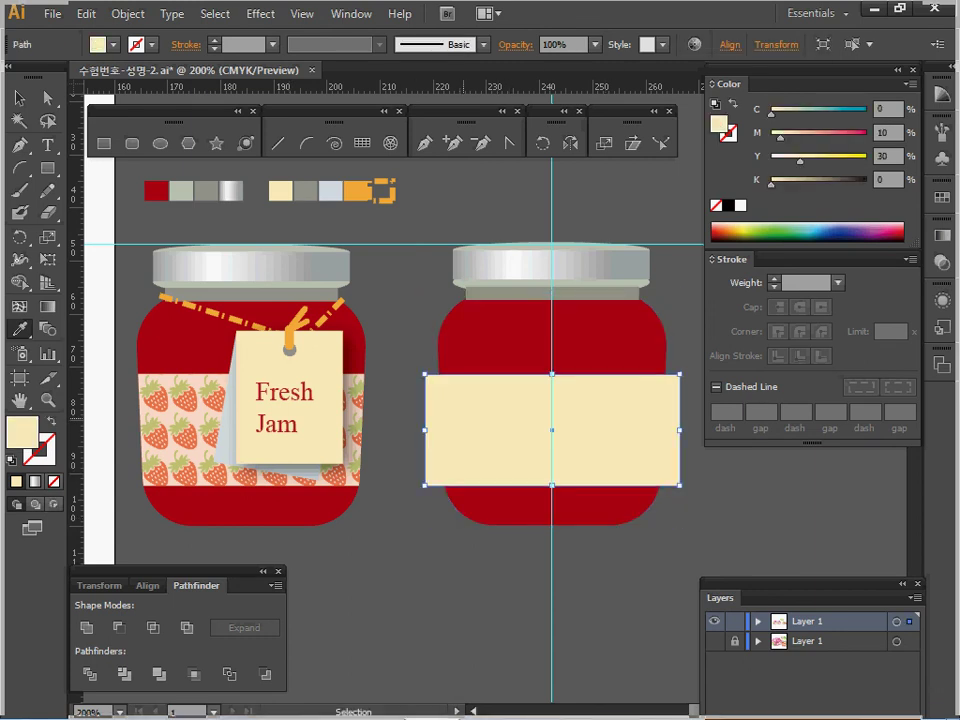
Step: Trim the cream label band to the jar's outline by intersecting it with an in-place duplicate of the jar body, keeping the original body
{"action": "left_click", "coordinate": [510, 328], "text": "ctrl"}
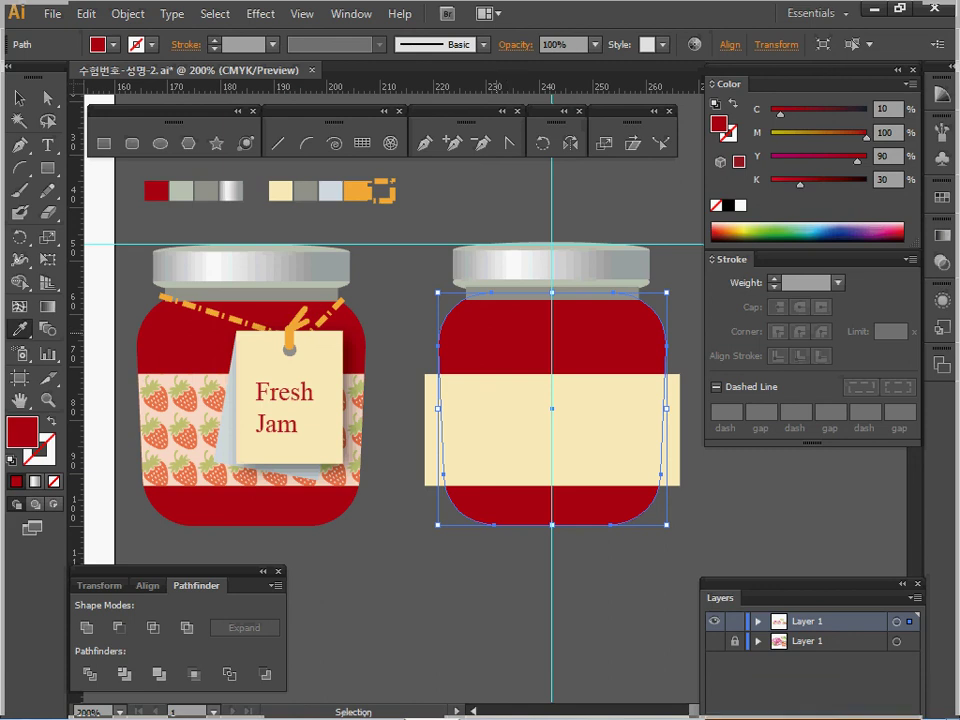
{"action": "key", "text": "i"}
{"action": "key", "text": "v"}
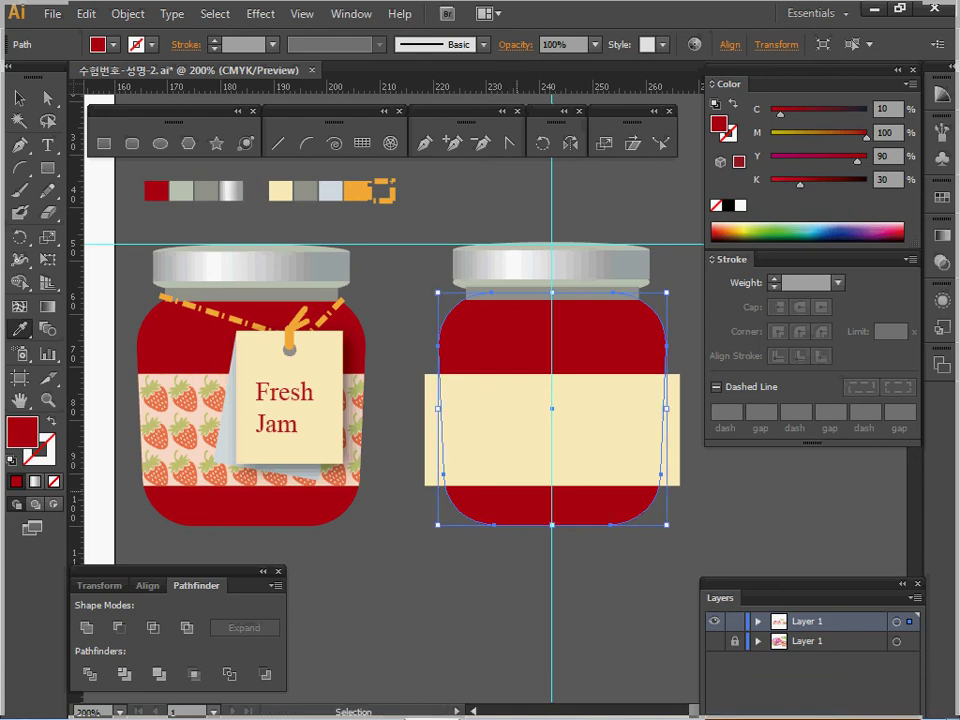
{"action": "key", "text": "i"}
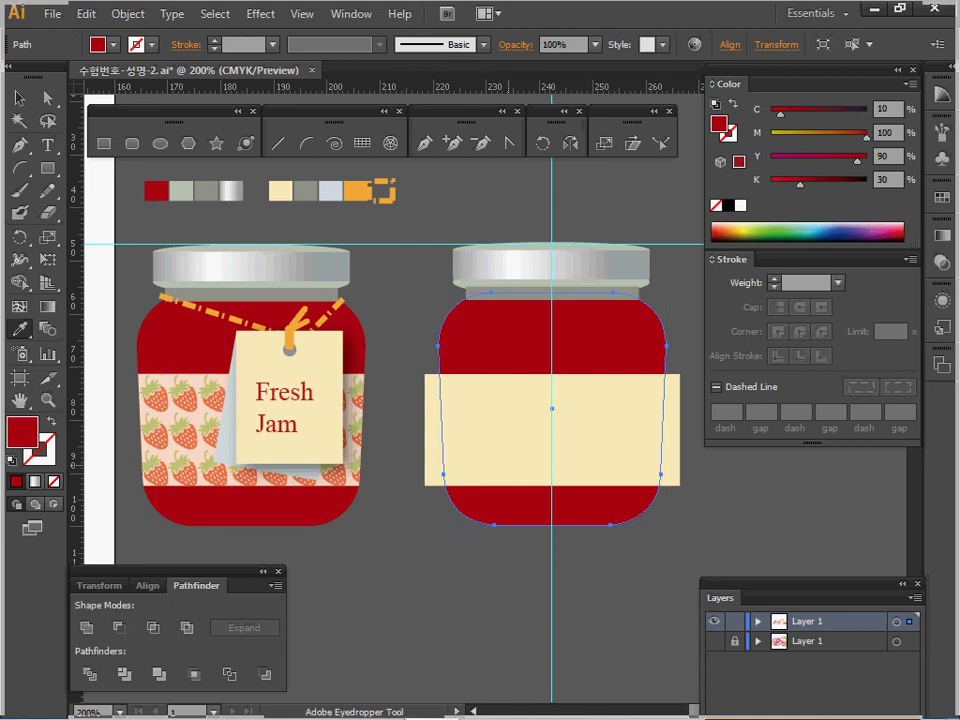
{"action": "key", "text": "v"}
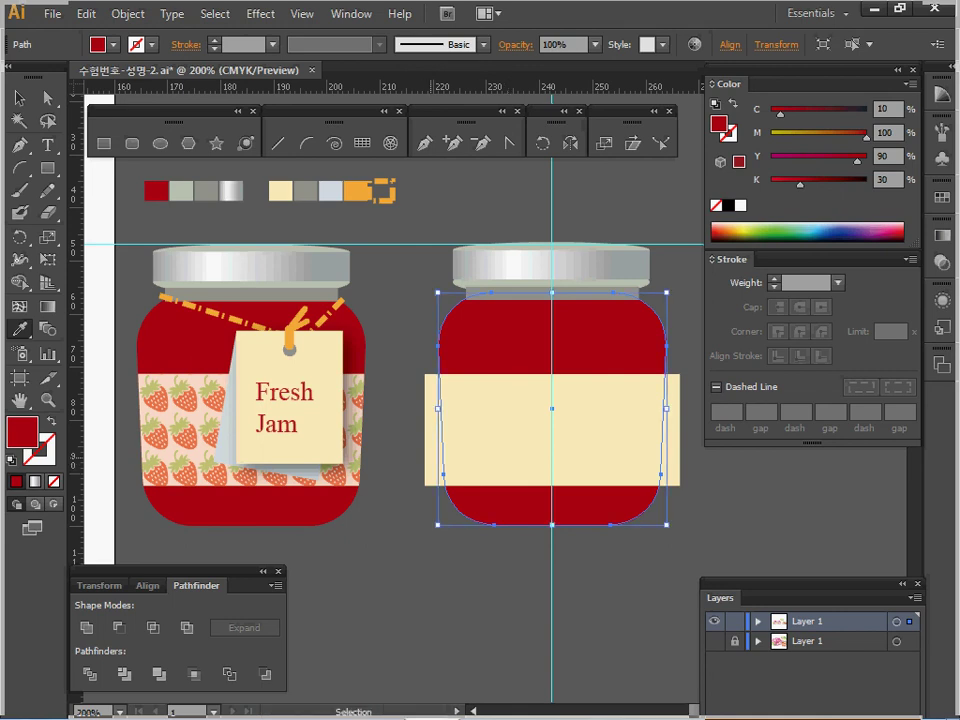
{"action": "key", "text": "ctrl"}
{"action": "left_click", "coordinate": [500, 430], "text": "ctrl+shift"}
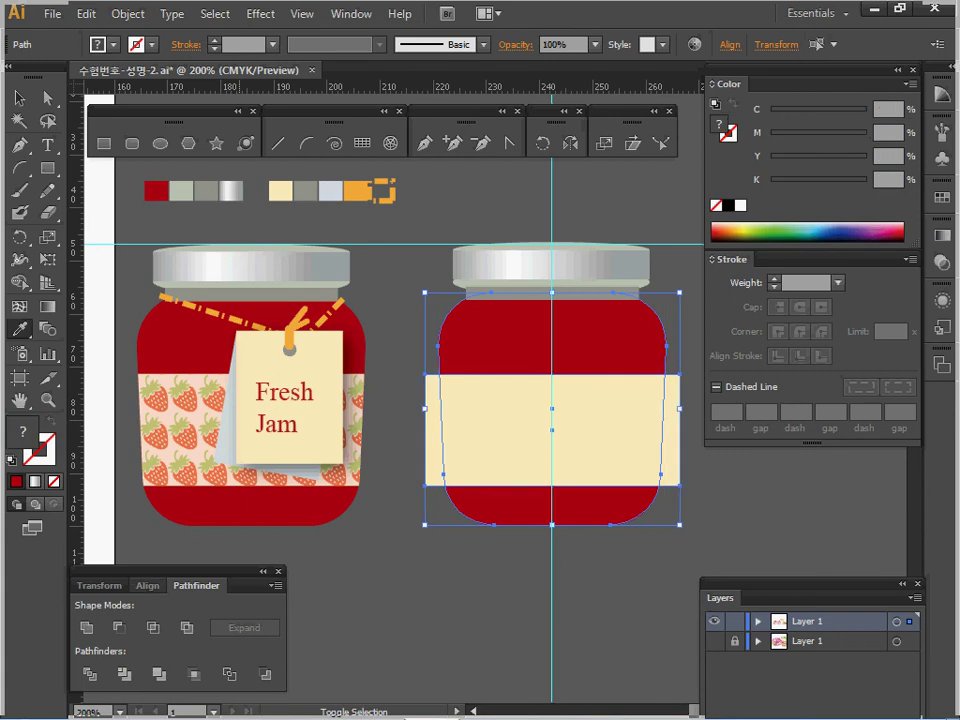
{"action": "left_click", "coordinate": [153, 628]}
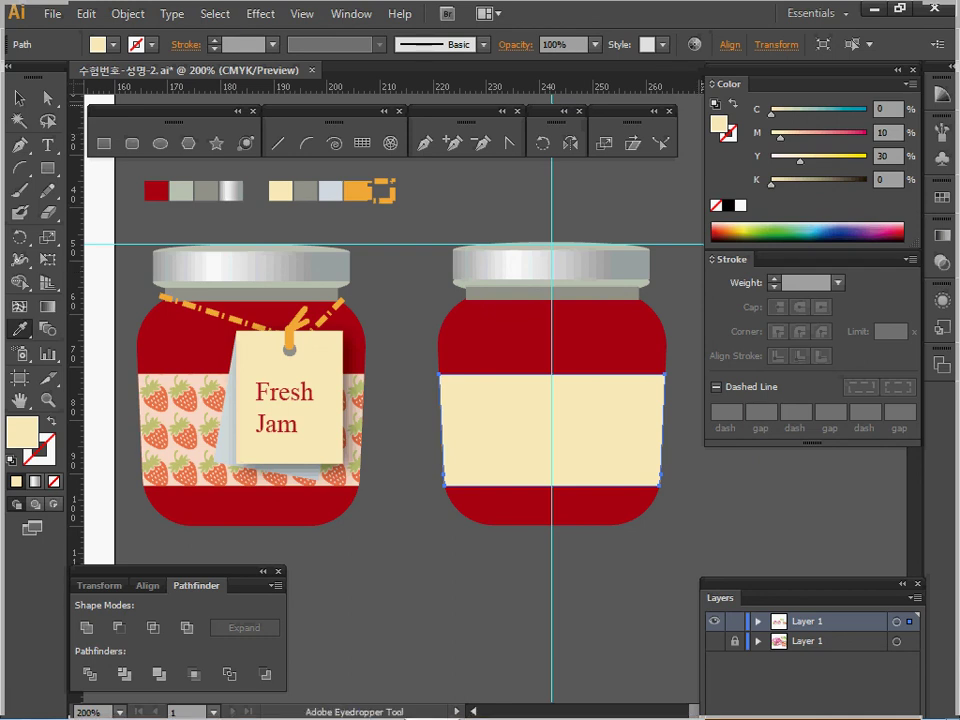
Step: Recolour the trimmed label band to light pink with magenta 20% and yellow 20%
{"action": "double_click", "coordinate": [884, 133]}
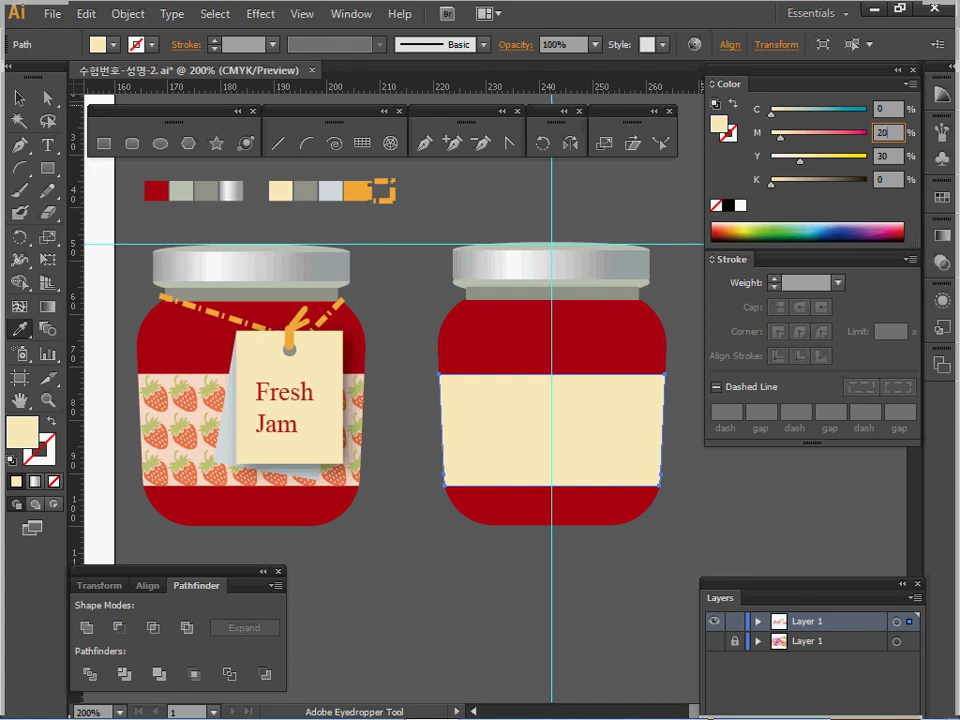
{"action": "type", "text": "20"}
{"action": "key", "text": "Tab"}
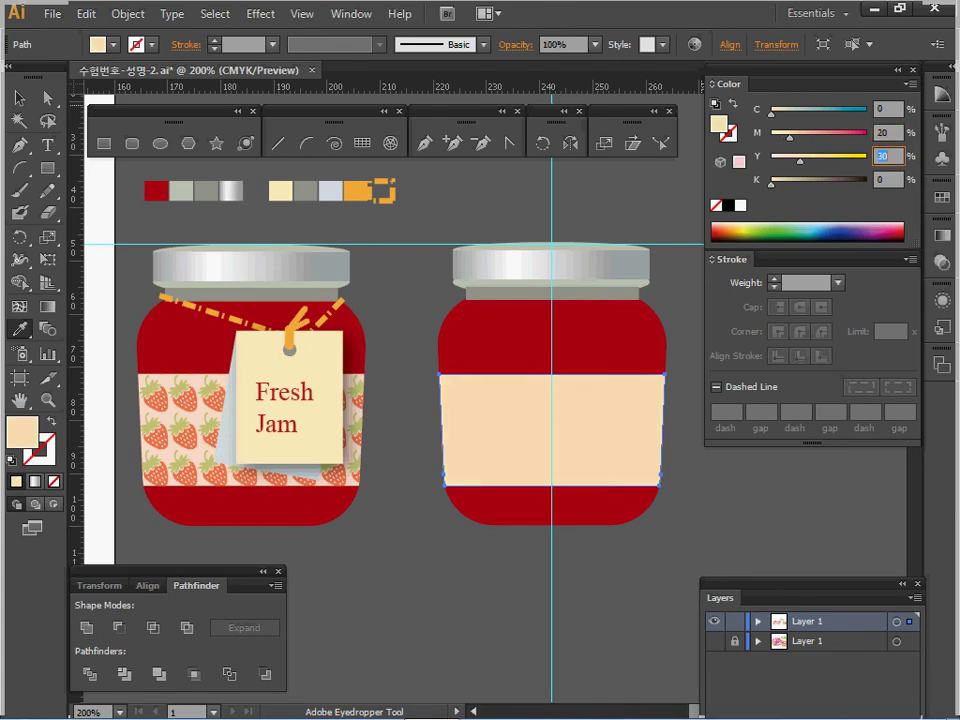
{"action": "type", "text": "20"}
{"action": "key", "text": "Tab"}
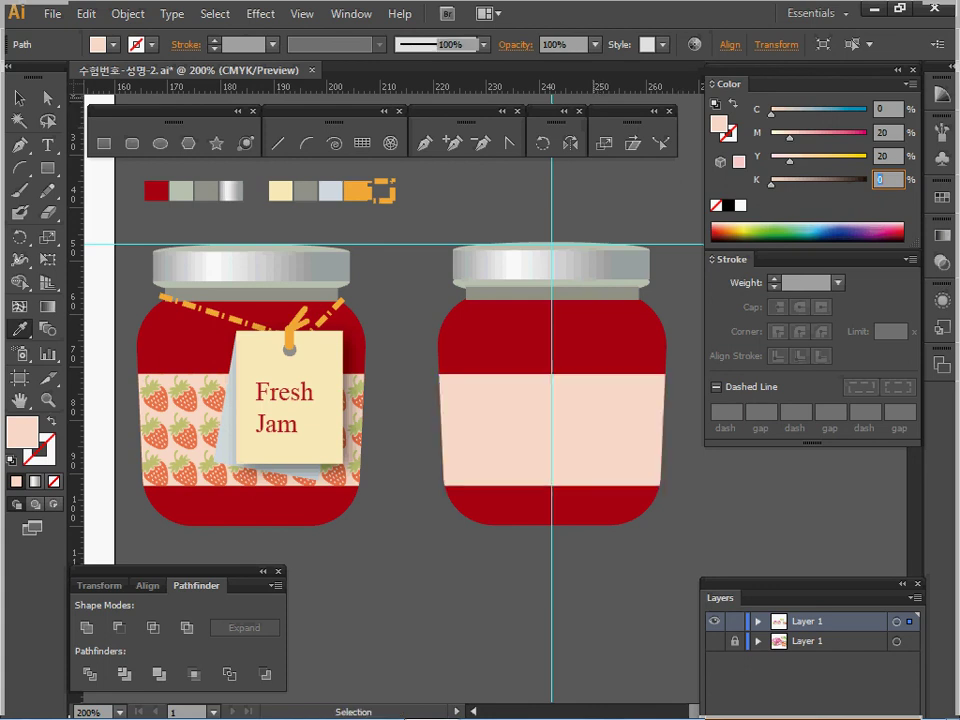
{"action": "left_click", "coordinate": [598, 202], "text": "ctrl"}
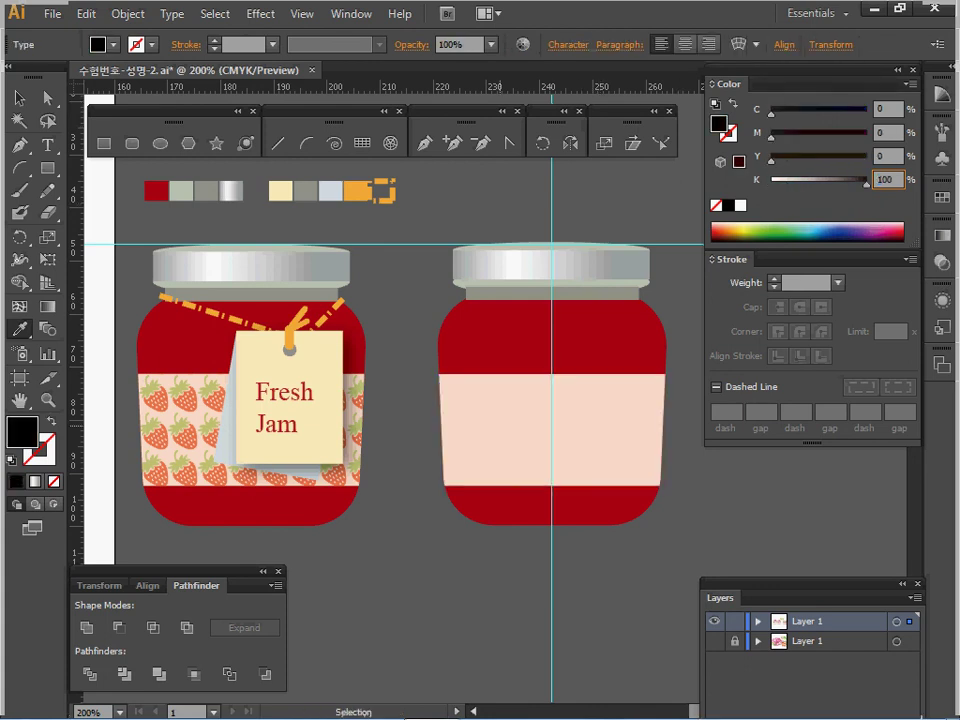
Step: Duplicate the pink band in place and fill the copy with the pink-background strawberry pattern swatch
{"action": "left_click", "coordinate": [510, 418], "text": "ctrl"}
{"action": "key", "text": "i"}
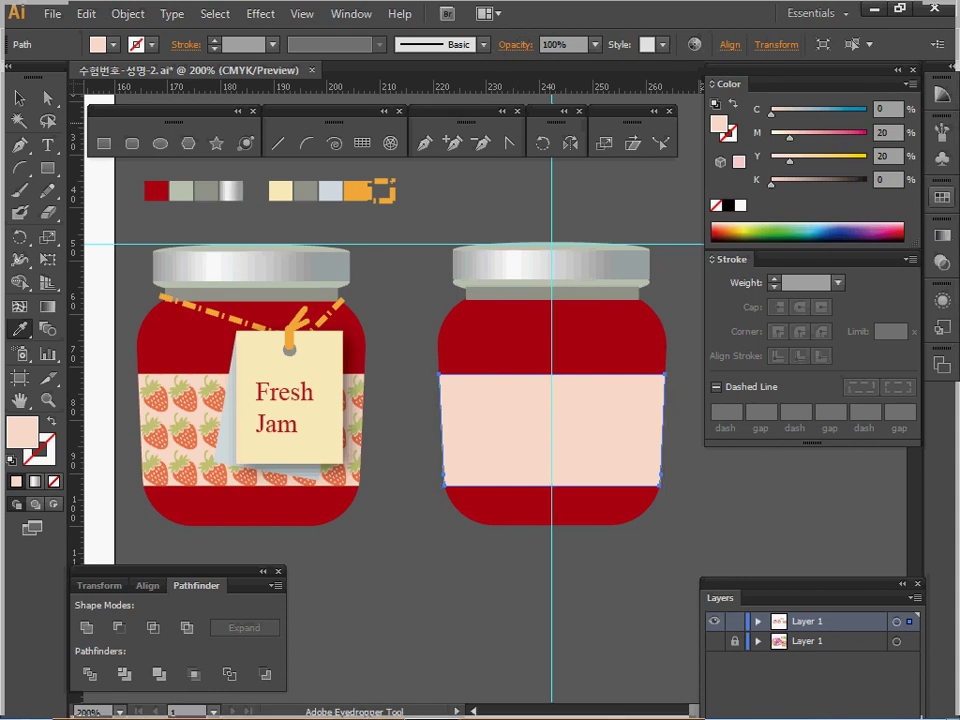
{"action": "left_click", "coordinate": [941, 197]}
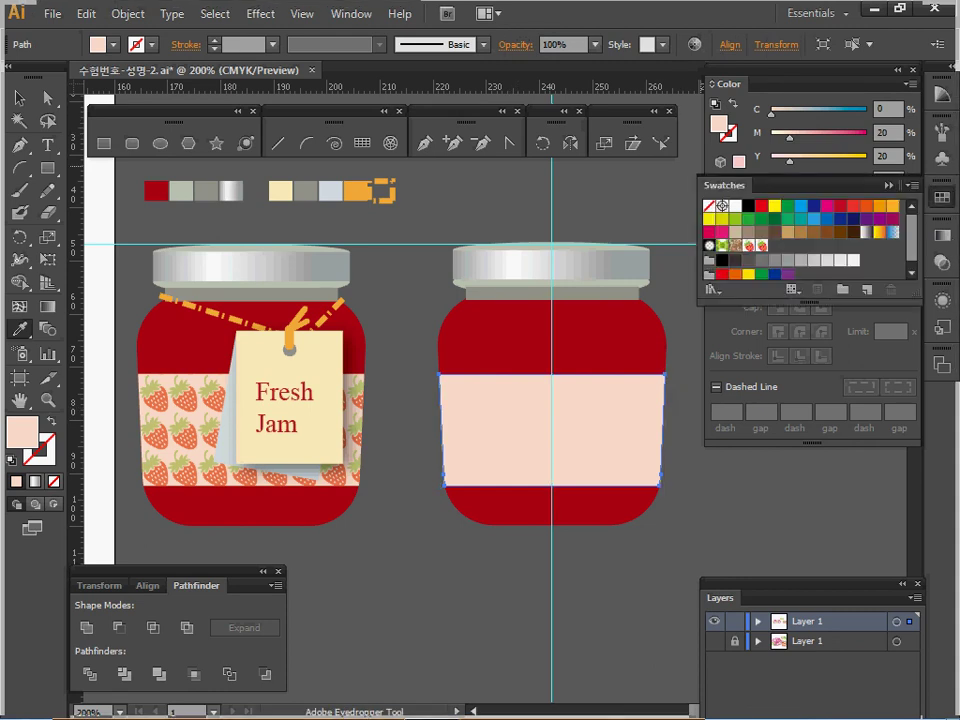
{"action": "left_click", "coordinate": [762, 246]}
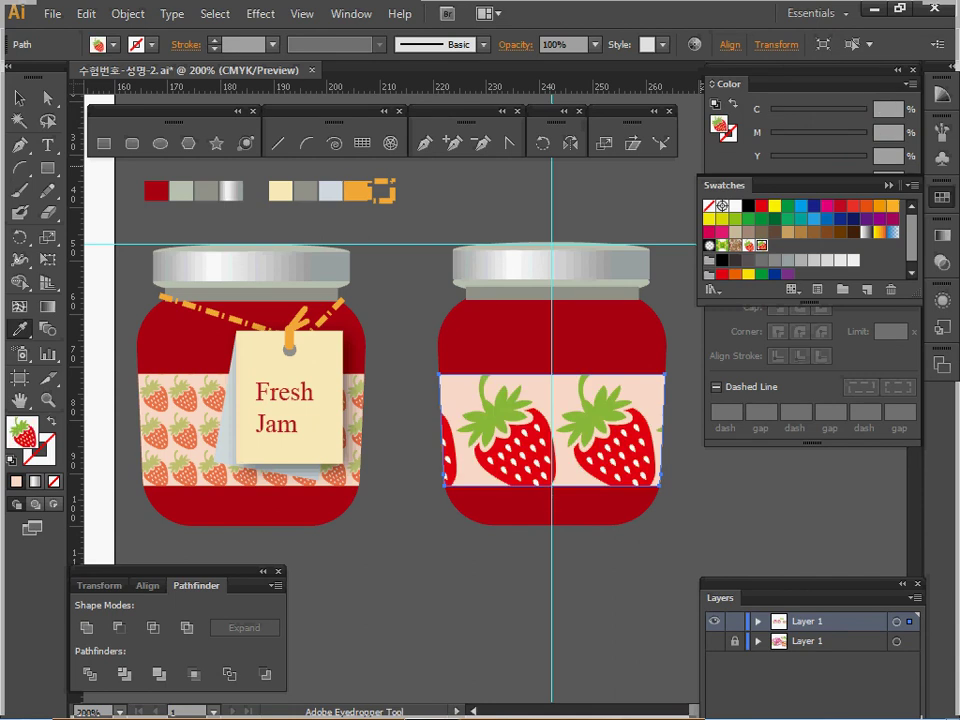
{"action": "left_click", "coordinate": [941, 197]}
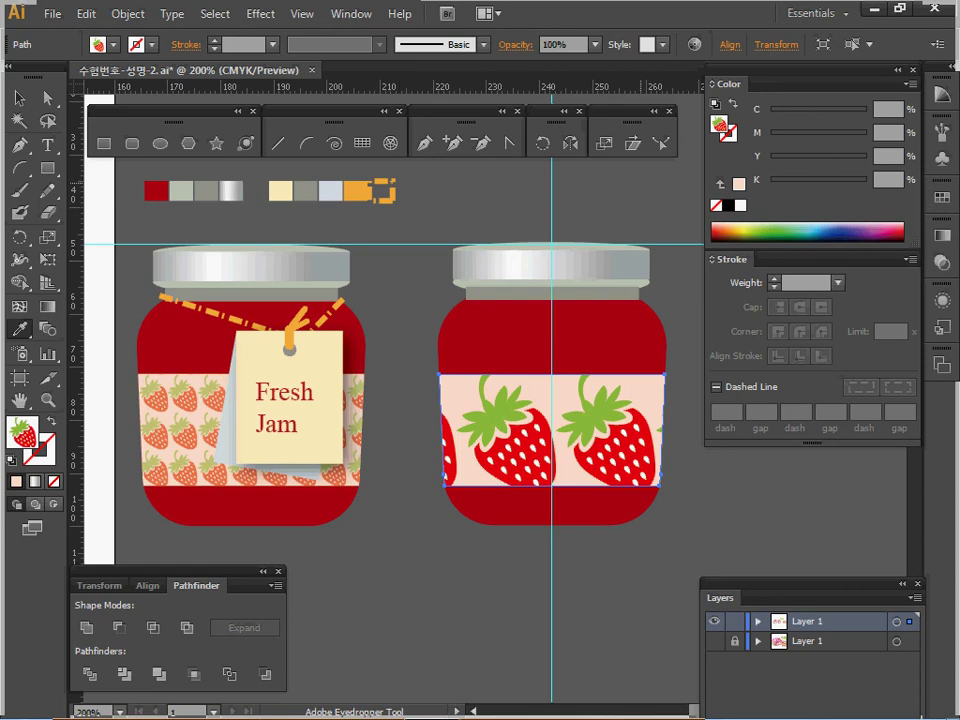
Step: Scale only the band's strawberry pattern uniformly to 30%, leaving the band object untransformed
{"action": "double_click", "coordinate": [603, 143]}
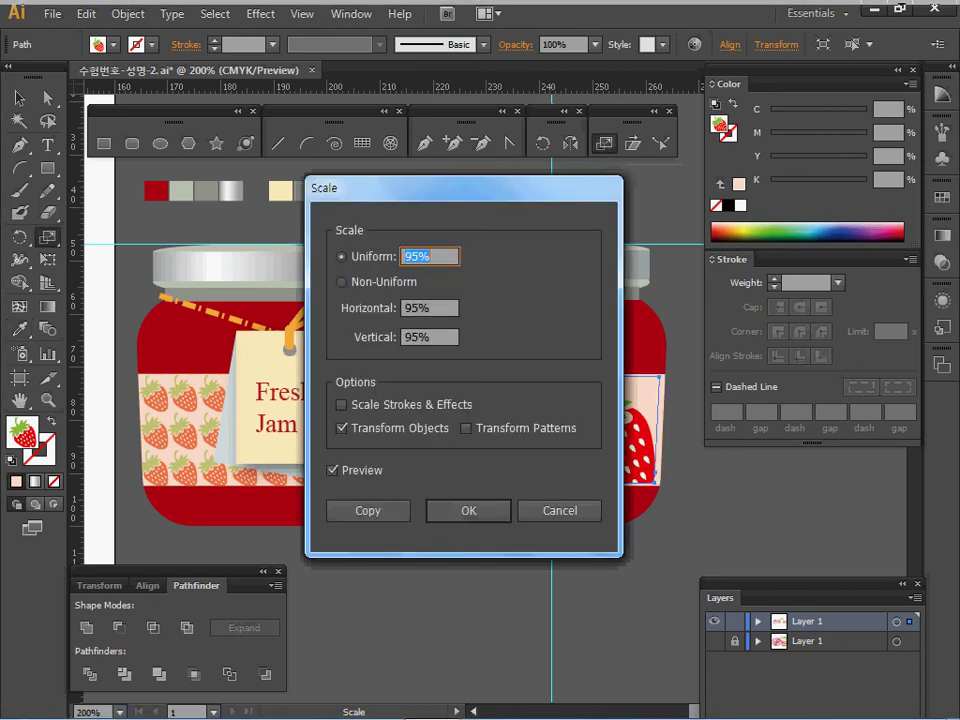
{"action": "left_click_drag", "start_coordinate": [470, 188], "coordinate": [320, 196]}
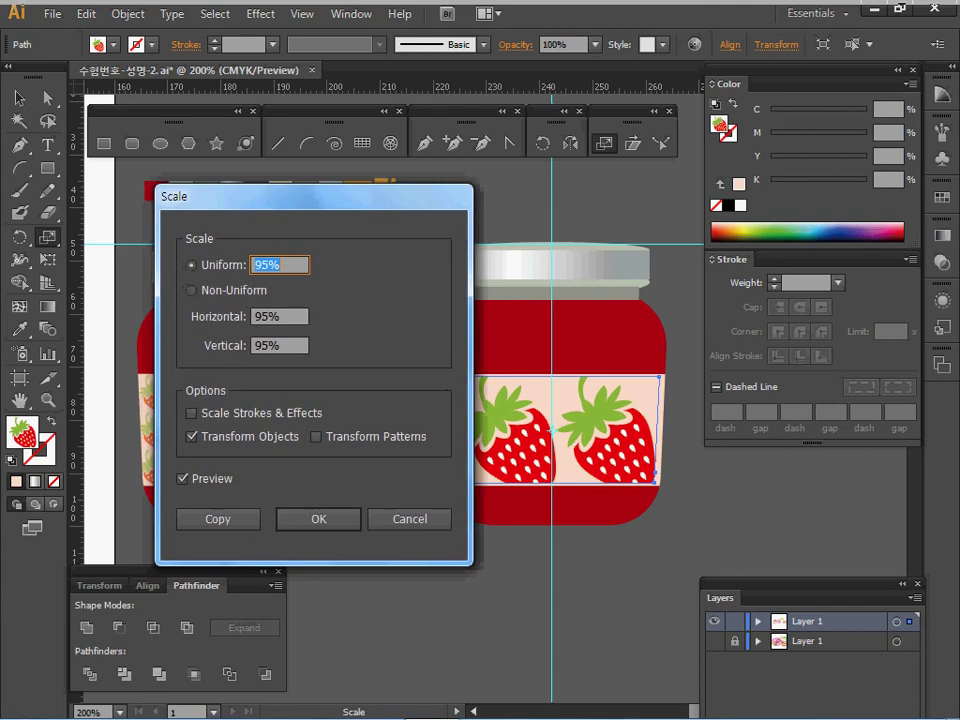
{"action": "type", "text": "30"}
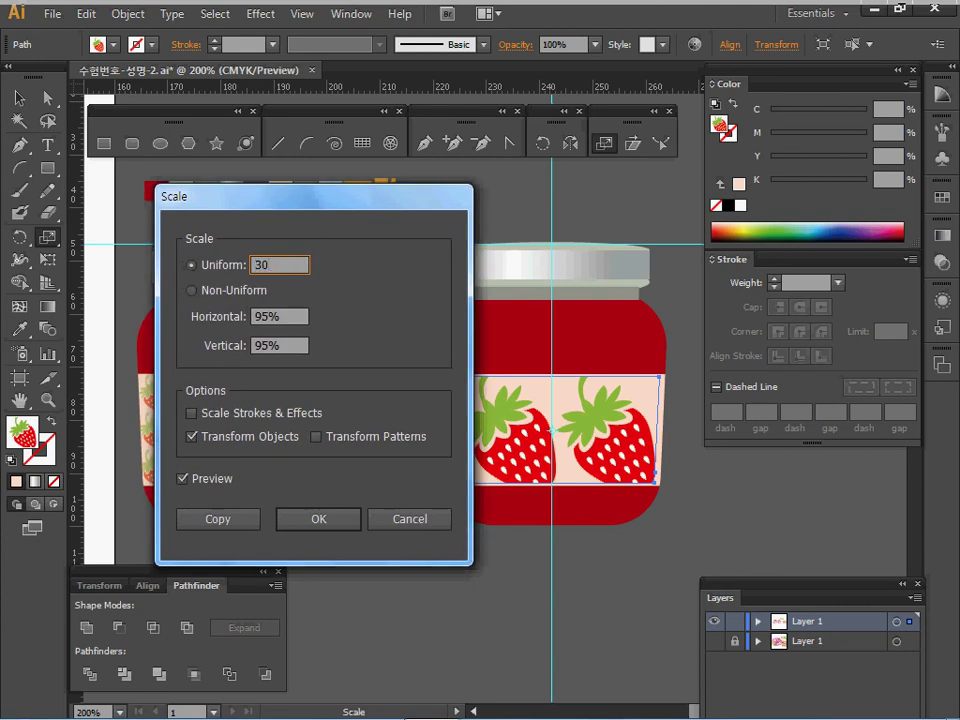
{"action": "left_click_drag", "start_coordinate": [201, 196], "coordinate": [164, 165]}
{"action": "key", "text": "Tab"}
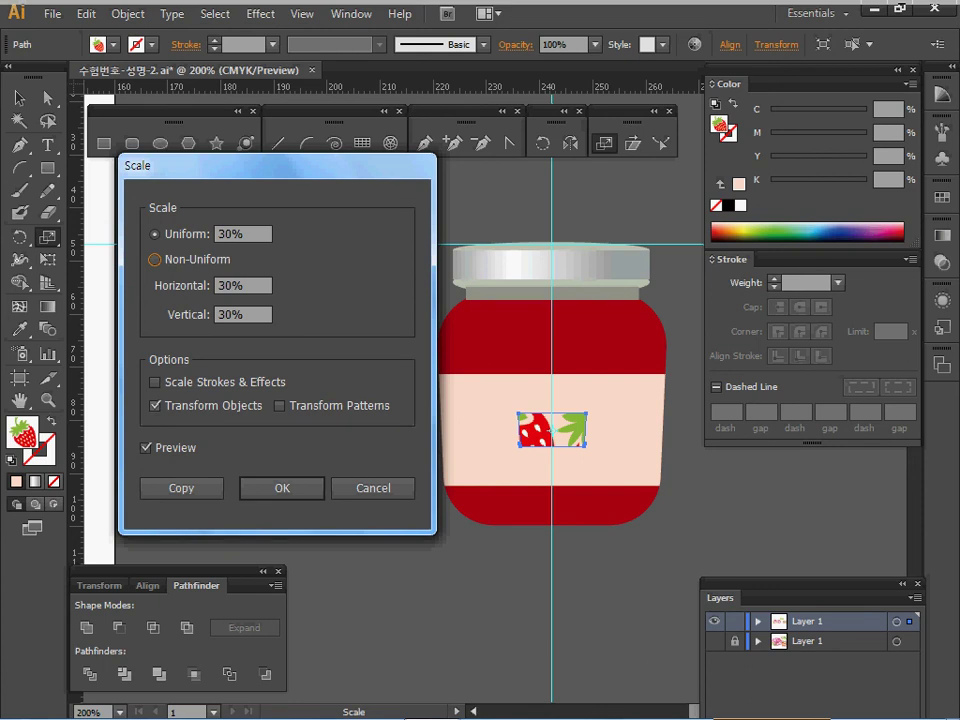
{"action": "left_click", "coordinate": [155, 405]}
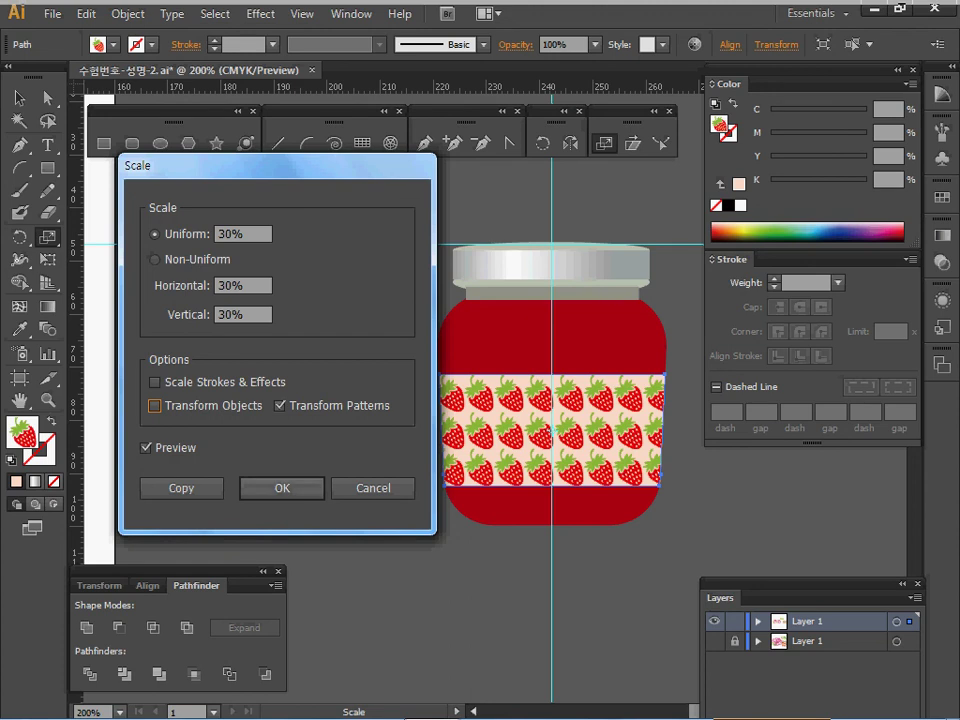
{"action": "key", "text": "Return"}
Step: Set the strawberry pattern band's opacity to 60% and deselect it
{"action": "left_click", "coordinate": [942, 262]}
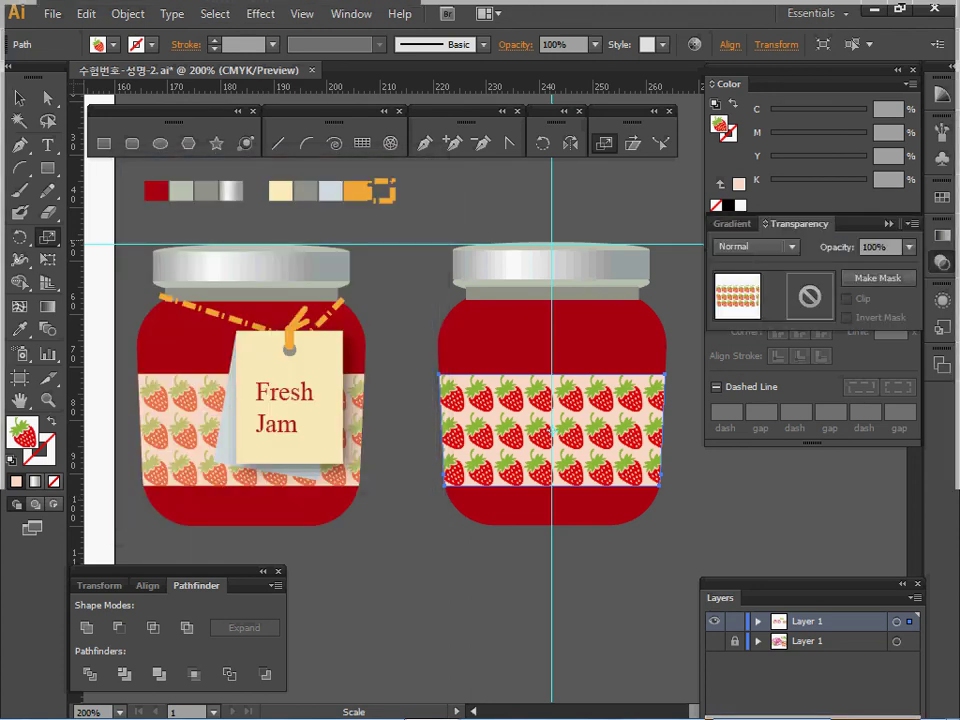
{"action": "left_click", "coordinate": [909, 247]}
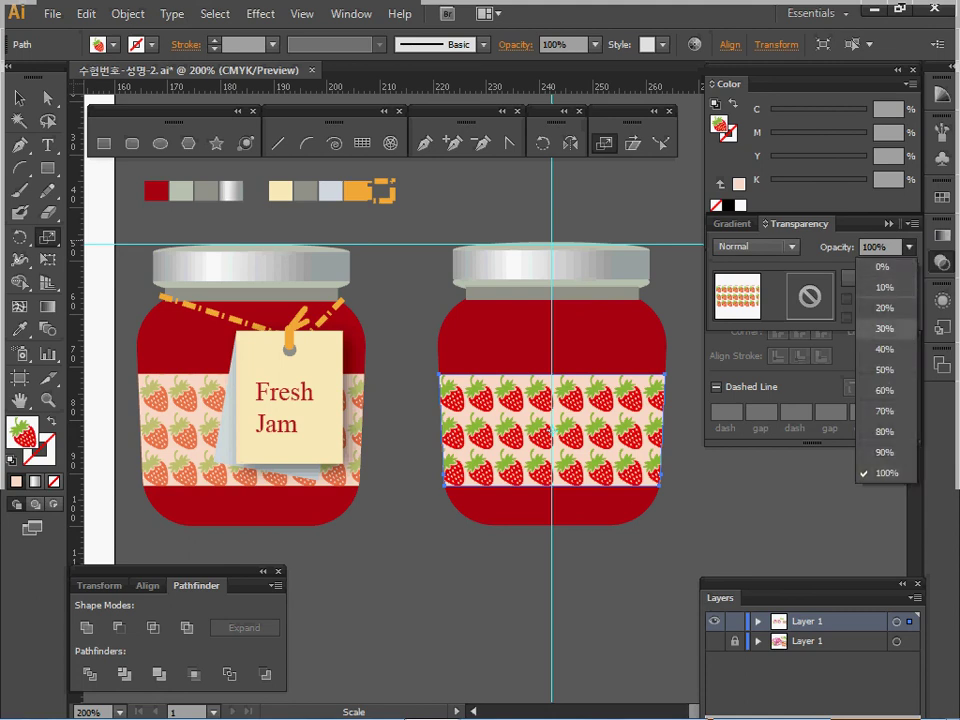
{"action": "left_click", "coordinate": [885, 390]}
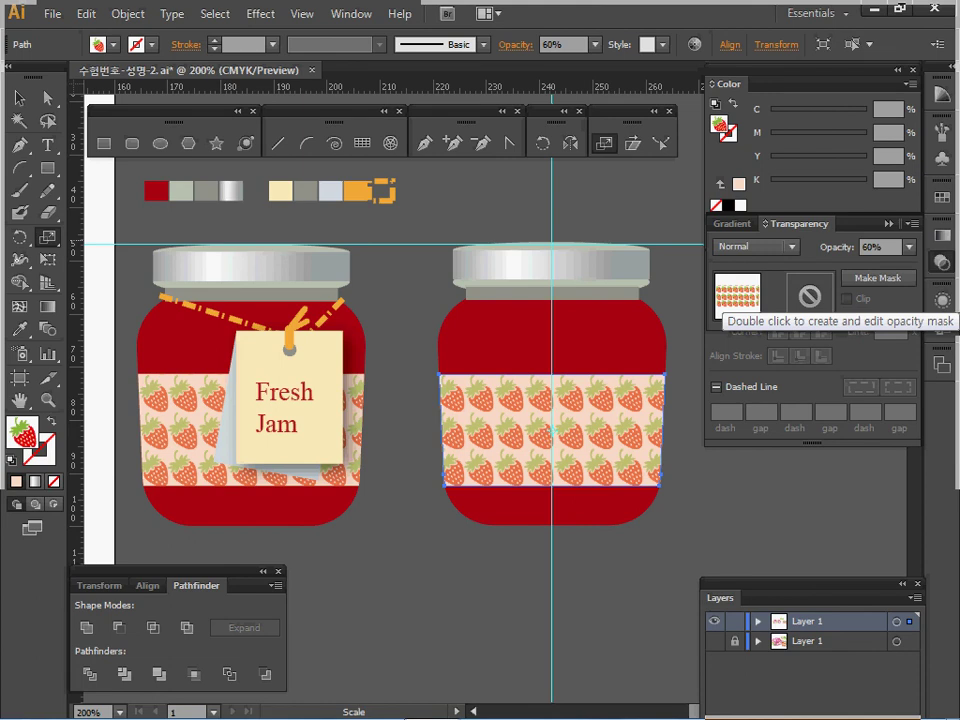
{"action": "key", "text": "ctrl+shift+a"}
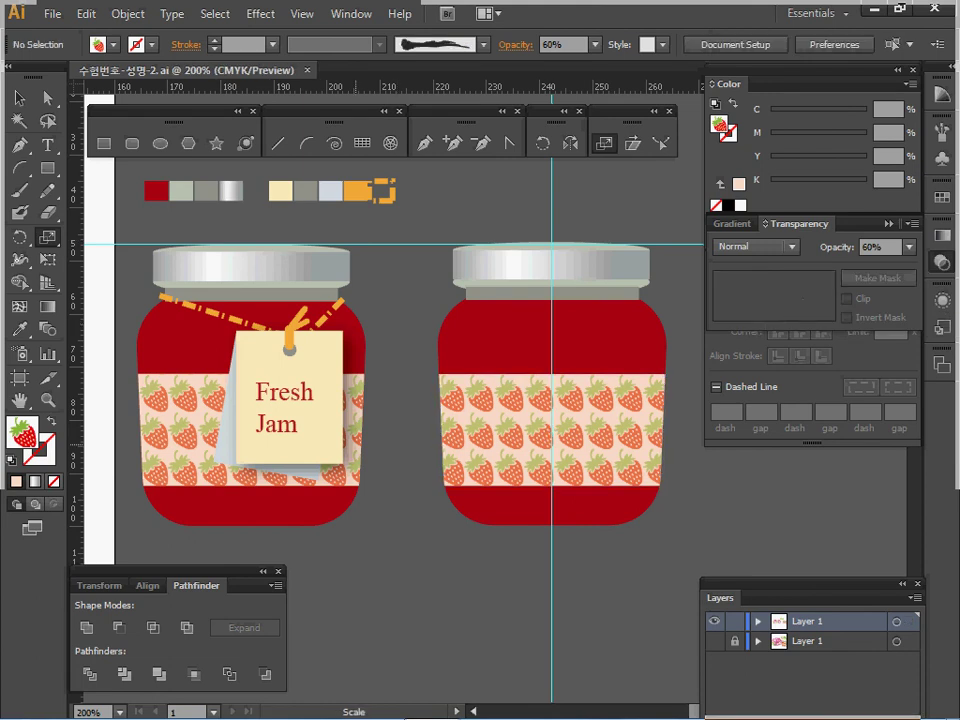
Step: Draw a 20 × 25 mm tag rectangle in the reference tag's cream below the new jar and centre it on the vertical guide
{"action": "key", "text": "v"}
{"action": "left_click", "coordinate": [335, 371], "text": "ctrl"}
{"action": "left_click", "coordinate": [398, 334], "text": "ctrl"}
{"action": "key", "text": "m"}
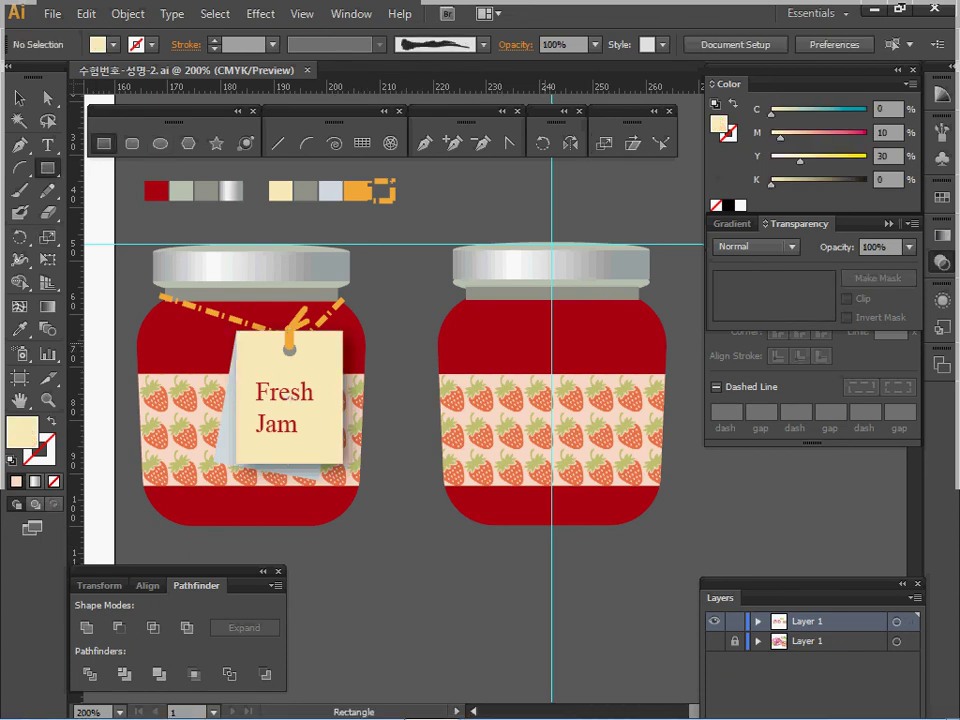
{"action": "key", "text": "space"}
{"action": "left_click_drag", "start_coordinate": [530, 495], "coordinate": [535, 356]}
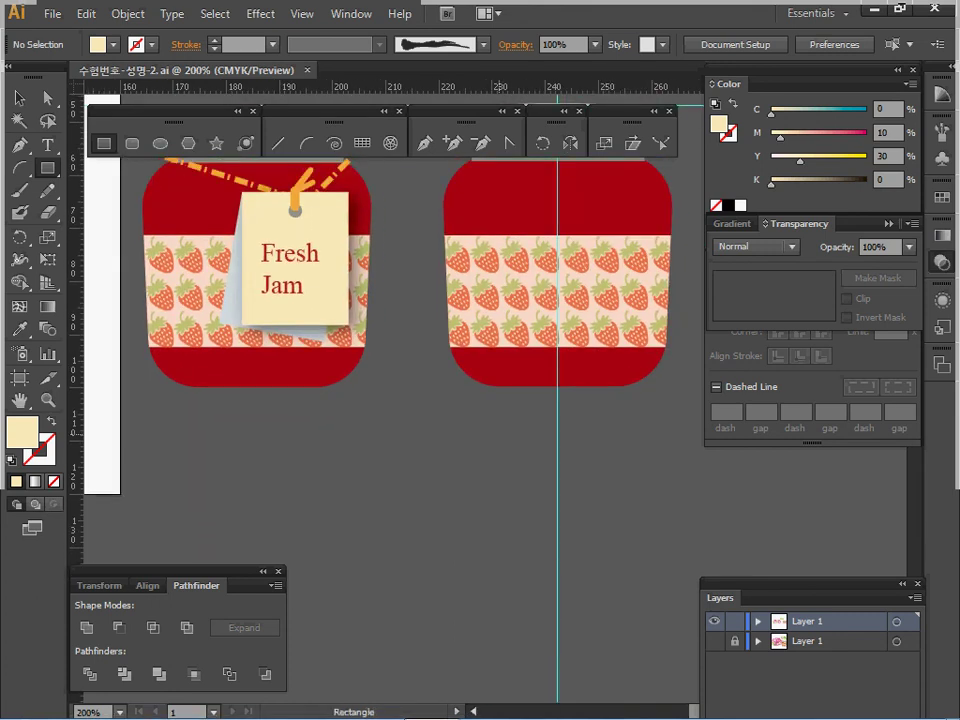
{"action": "left_click", "coordinate": [583, 508]}
{"action": "type", "text": "20"}
{"action": "key", "text": "Tab"}
{"action": "key", "text": "Caps_Lock"}
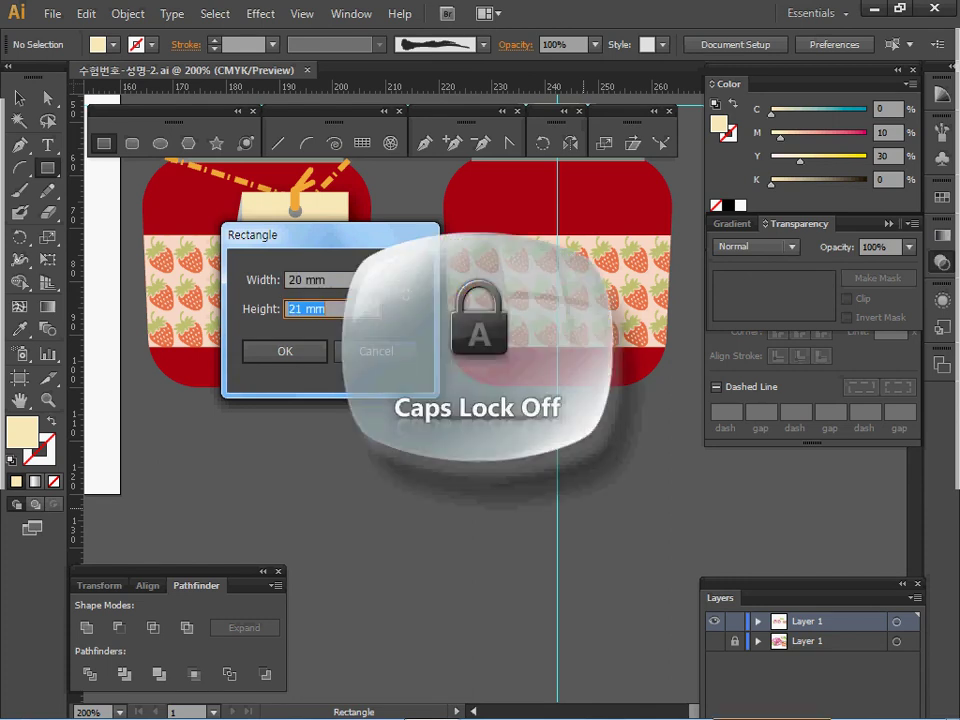
{"action": "key", "text": "Caps_Lock"}
{"action": "key", "text": "Tab"}
{"action": "key", "text": "Caps_Lock"}
{"action": "key", "text": "Tab"}
{"action": "key", "text": "Tab"}
{"action": "key", "text": "Tab"}
{"action": "type", "text": "25"}
{"action": "key", "text": "Tab"}
{"action": "key", "text": "Return"}
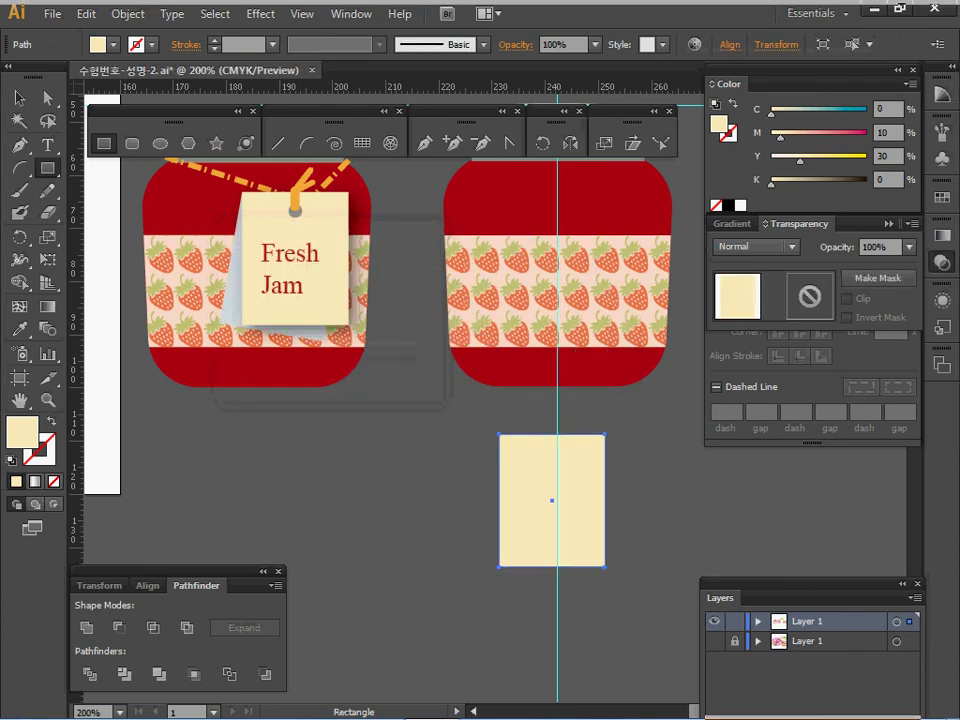
{"action": "left_click_drag", "start_coordinate": [552, 500], "coordinate": [557, 500]}
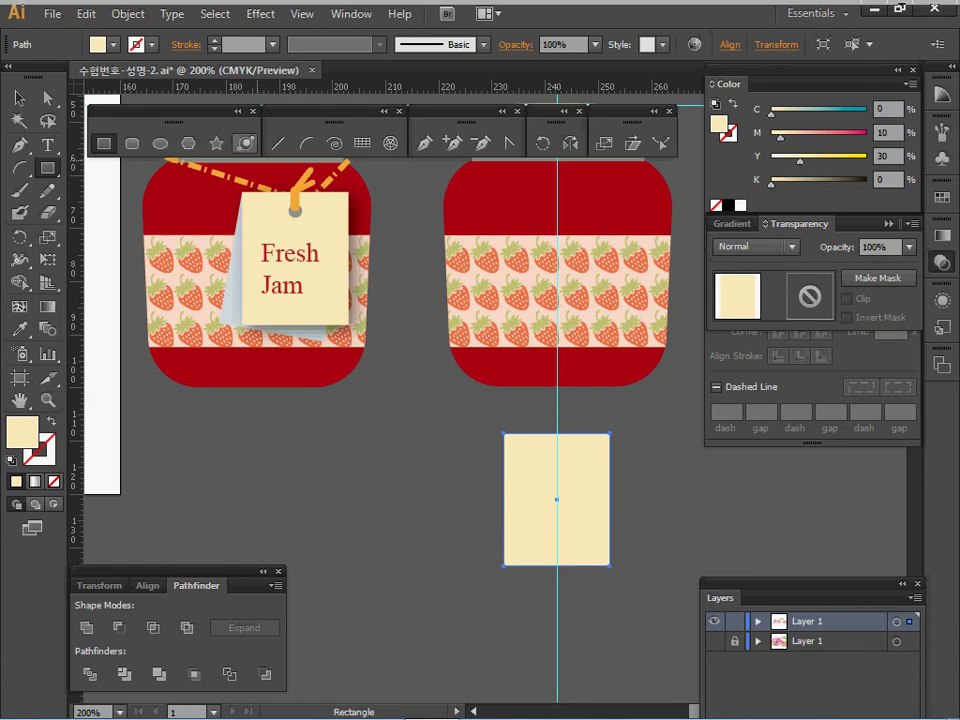
Step: Draw a small hole circle on the guide near the tag's upper edge, give it the reference hole's grey fill and deselect it
{"action": "left_click", "coordinate": [160, 143]}
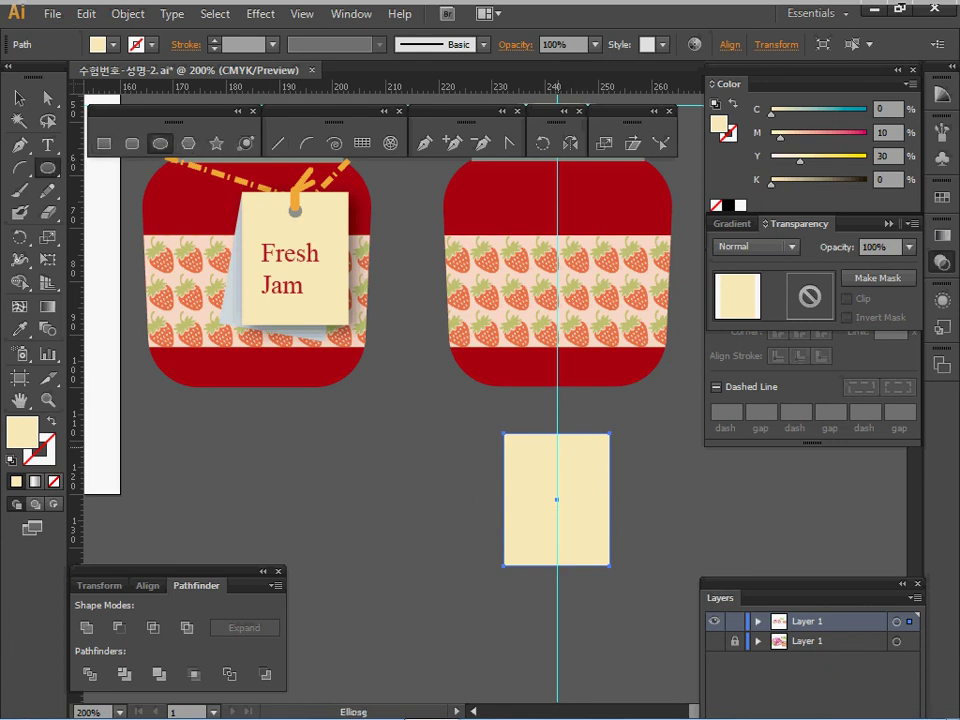
{"action": "left_click_drag", "start_coordinate": [557, 450], "coordinate": [563, 454]}
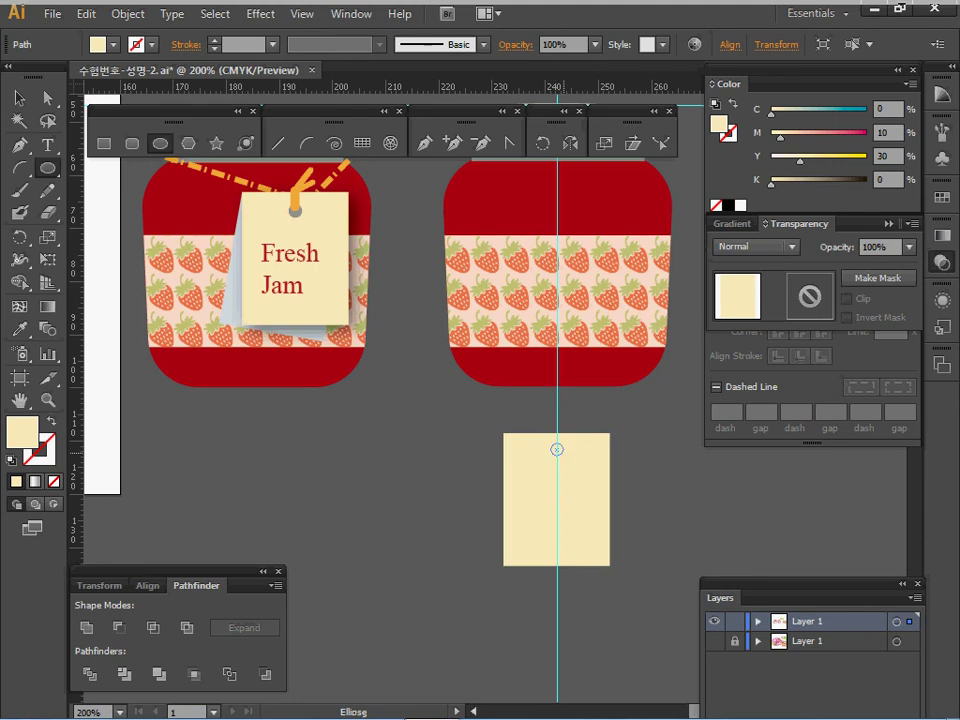
{"action": "left_click", "coordinate": [557, 449]}
{"action": "key", "text": "i"}
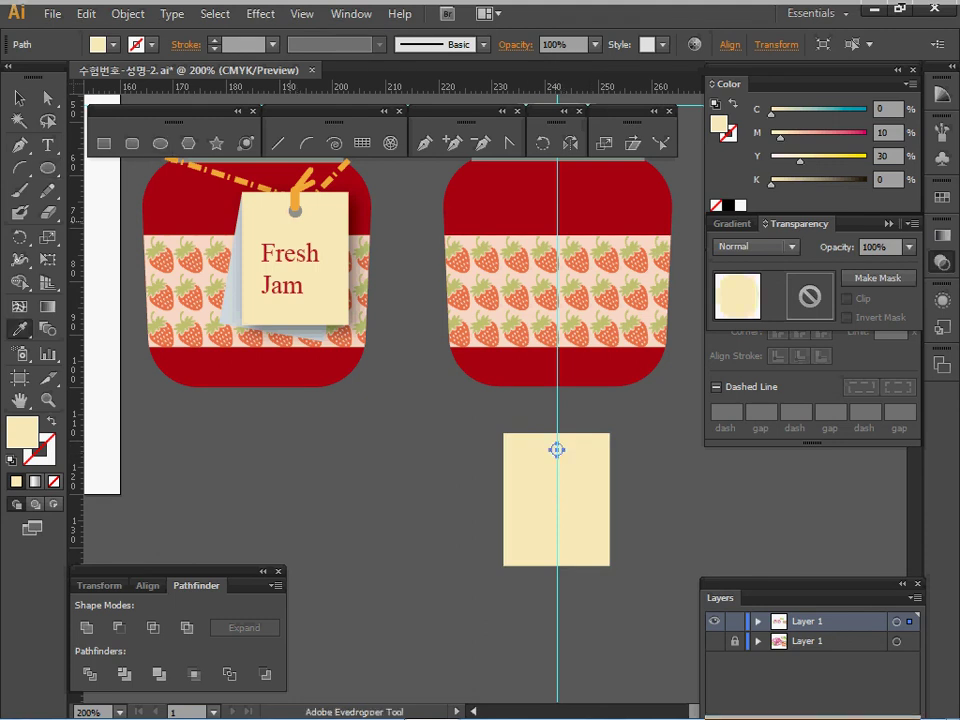
{"action": "left_click", "coordinate": [557, 449]}
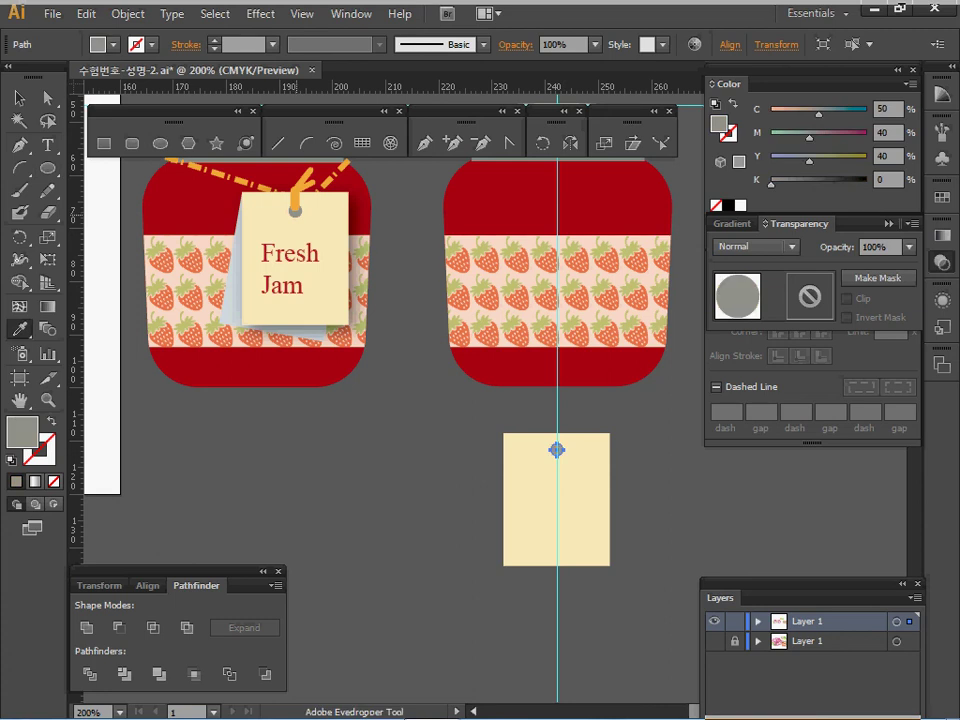
{"action": "left_click", "coordinate": [421, 527], "text": "ctrl"}
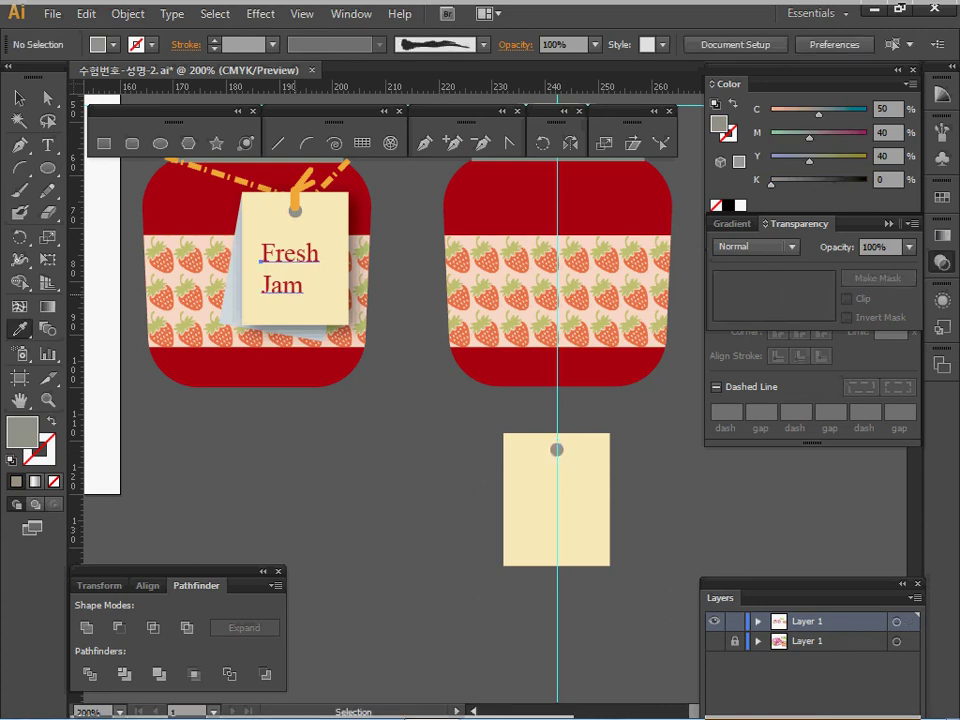
Step: Copy the reference tag's "Fresh Jam" text onto the new cream tag, position it below the hole and deselect it
{"action": "left_click", "coordinate": [284, 288], "text": "ctrl"}
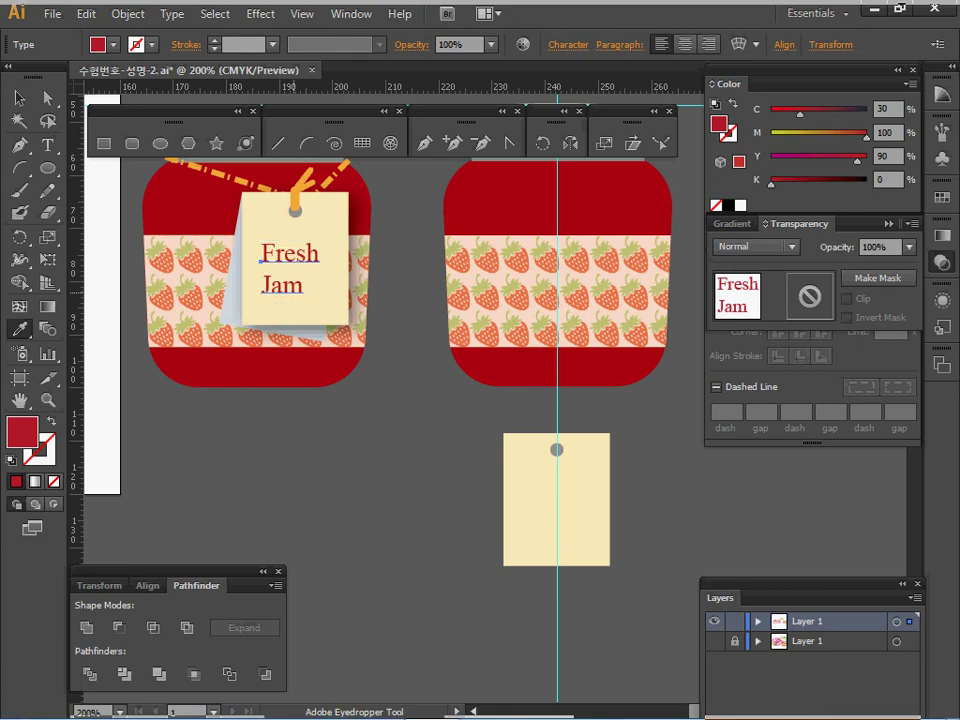
{"action": "key", "text": "v"}
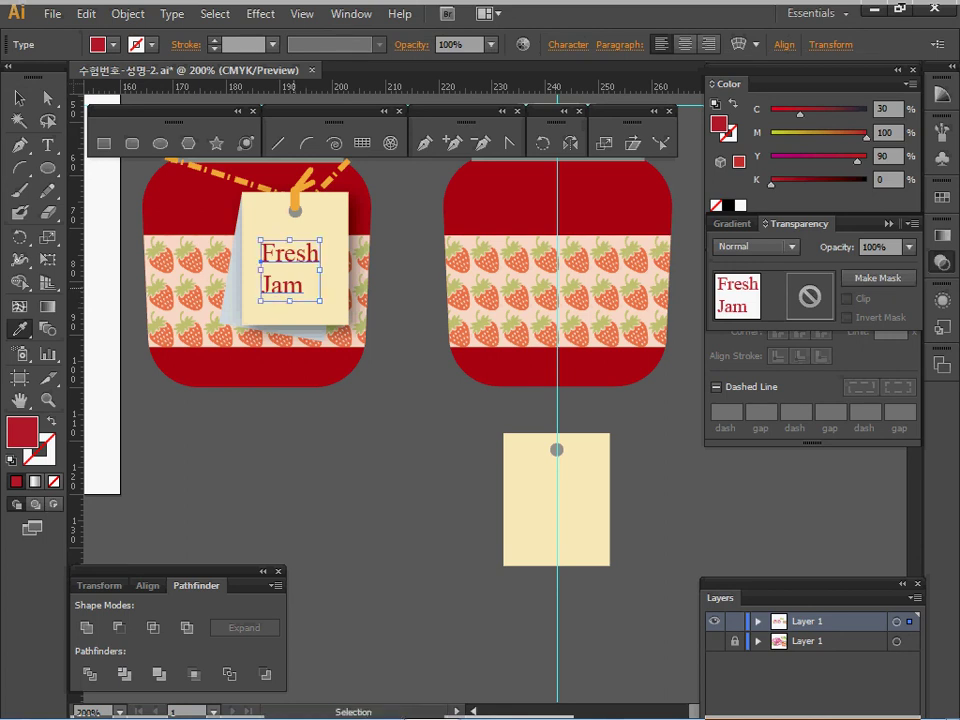
{"action": "key", "text": "ctrl+c"}
{"action": "key", "text": "ctrl+v"}
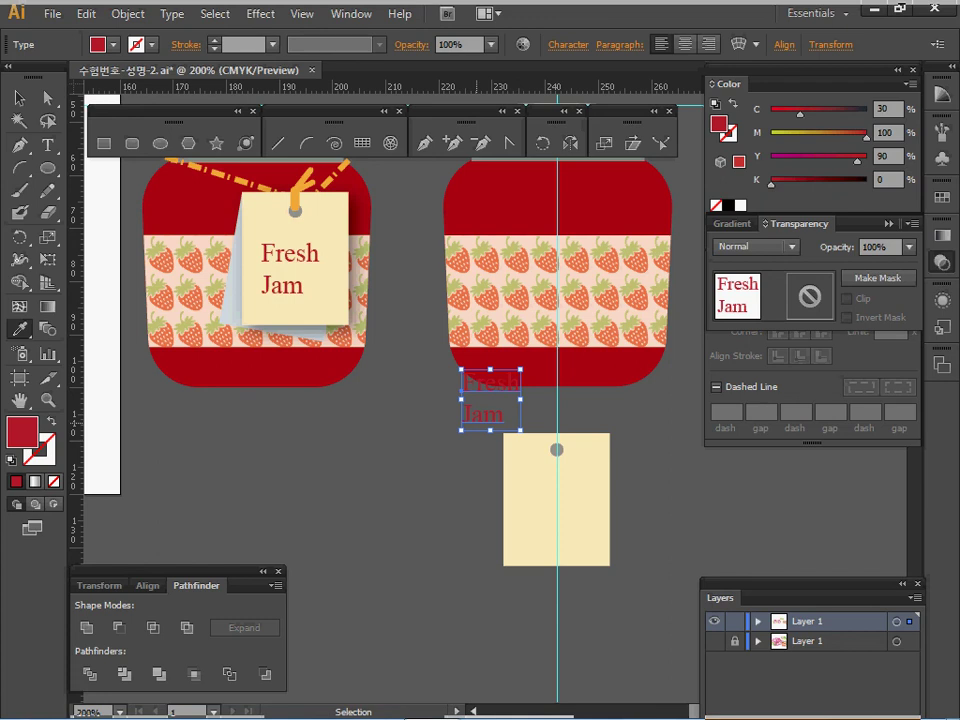
{"action": "left_click_drag", "start_coordinate": [485, 385], "coordinate": [551, 473]}
{"action": "key", "text": "i"}
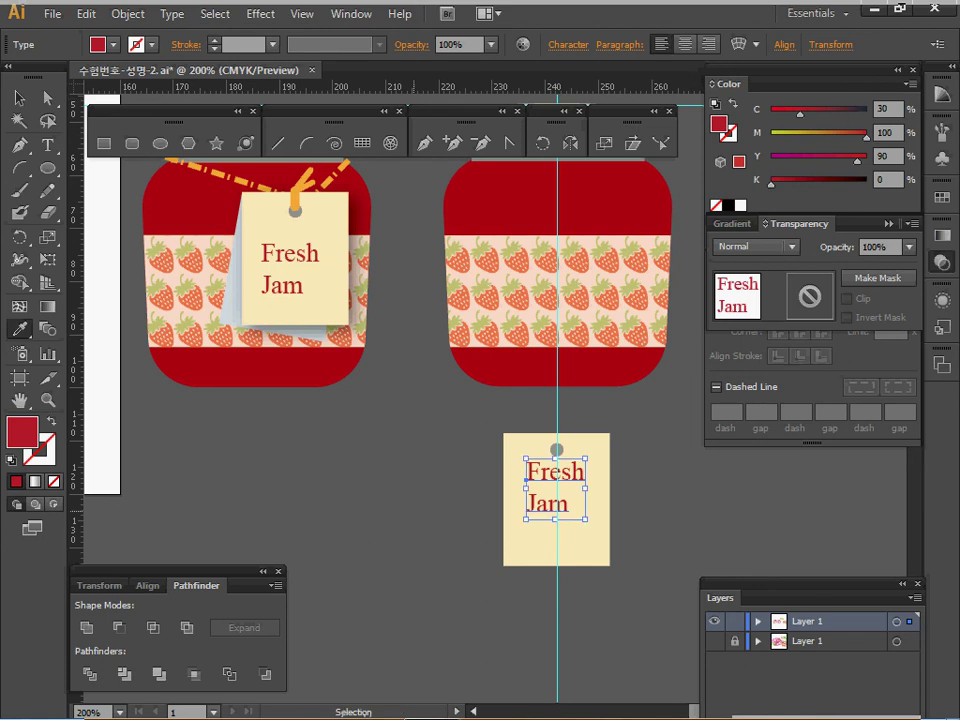
{"action": "left_click", "coordinate": [412, 511], "text": "ctrl"}
{"action": "left_click_drag", "start_coordinate": [549, 476], "coordinate": [547, 499]}
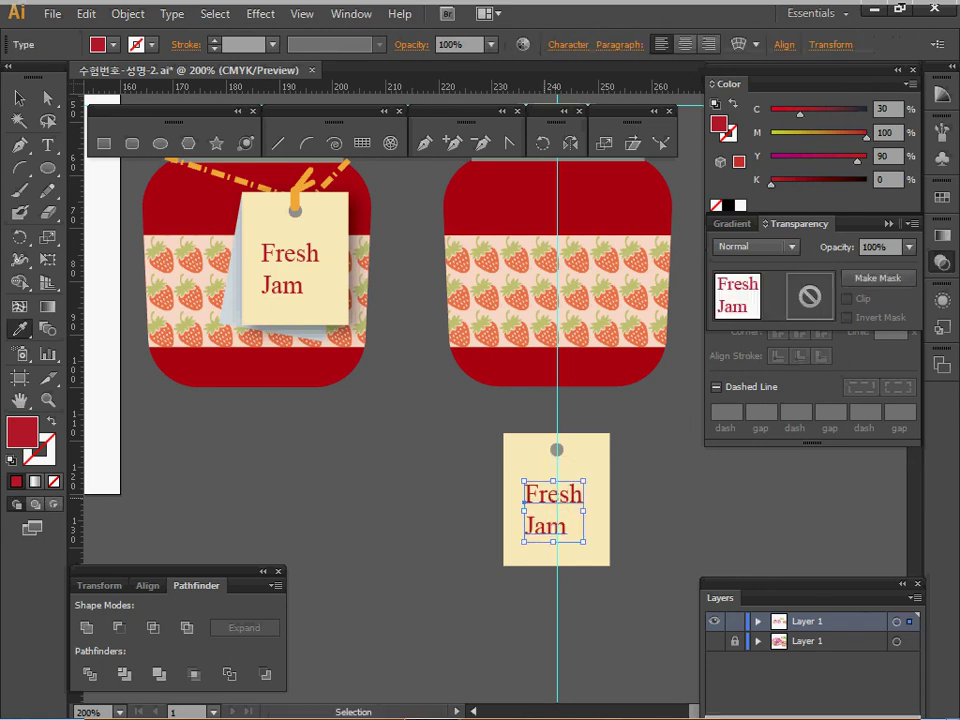
{"action": "left_click", "coordinate": [456, 484], "text": "ctrl"}
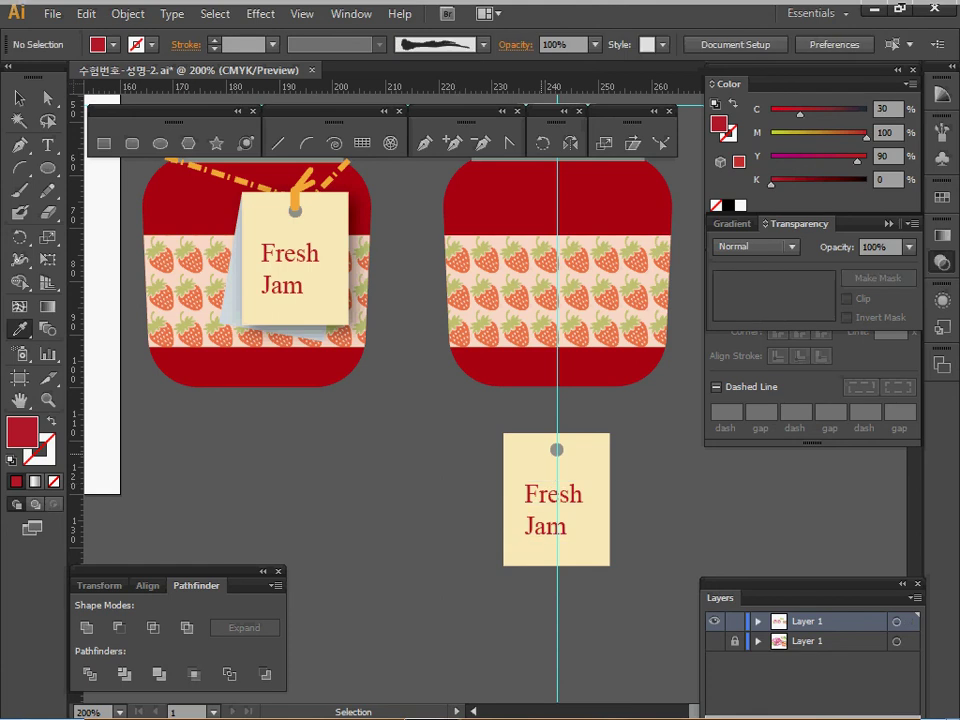
Step: Create a copy of the cream tag rectangle rotated -10° about its upper-left corner
{"action": "left_click", "coordinate": [524, 447], "text": "ctrl"}
{"action": "key", "text": "i"}
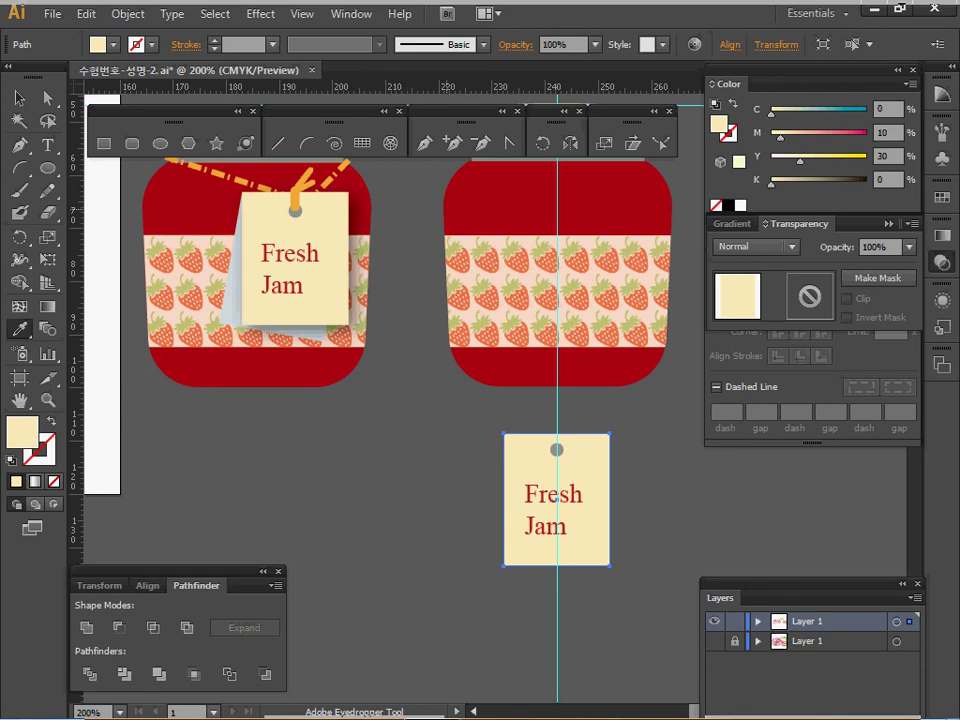
{"action": "left_click", "coordinate": [541, 142]}
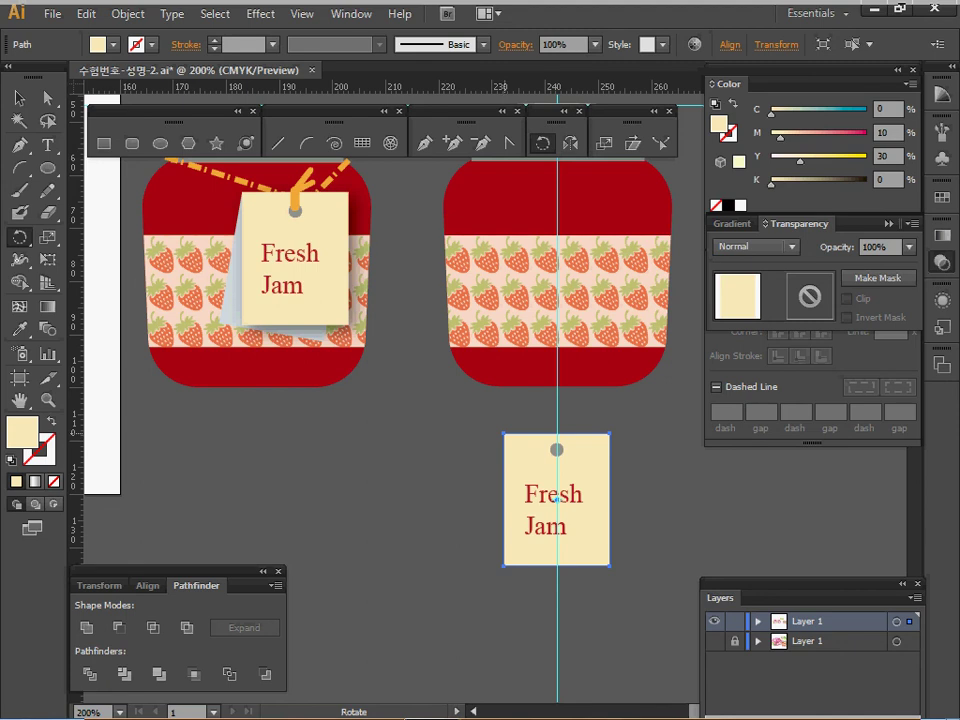
{"action": "key", "text": "alt"}
{"action": "left_click", "coordinate": [504, 434], "text": "alt"}
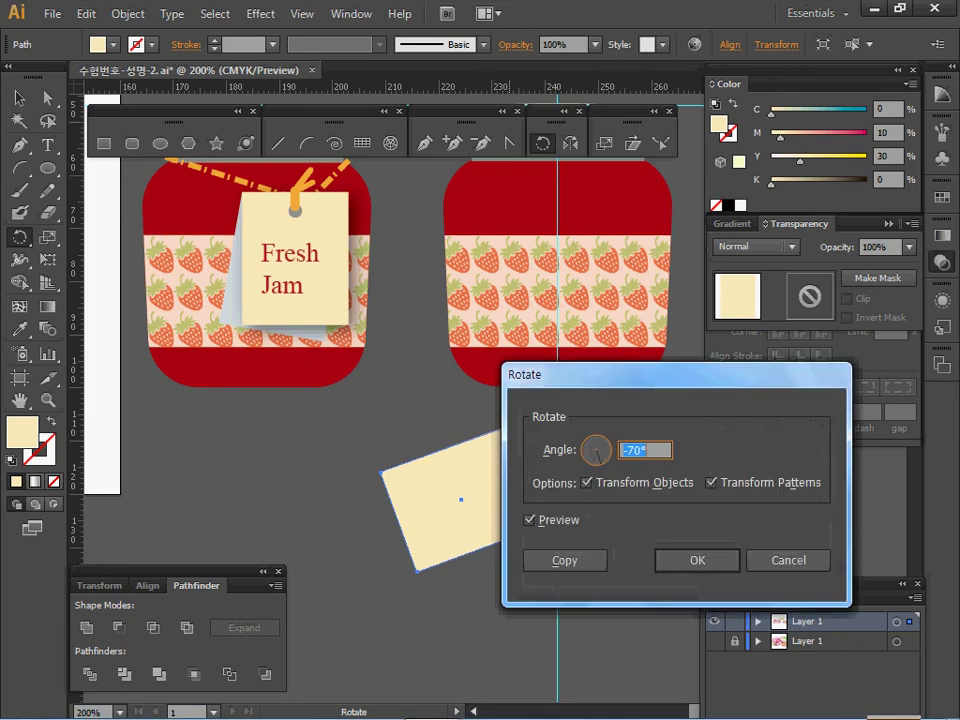
{"action": "type", "text": "-10"}
{"action": "key", "text": "Tab"}
{"action": "left_click_drag", "start_coordinate": [600, 374], "coordinate": [683, 282]}
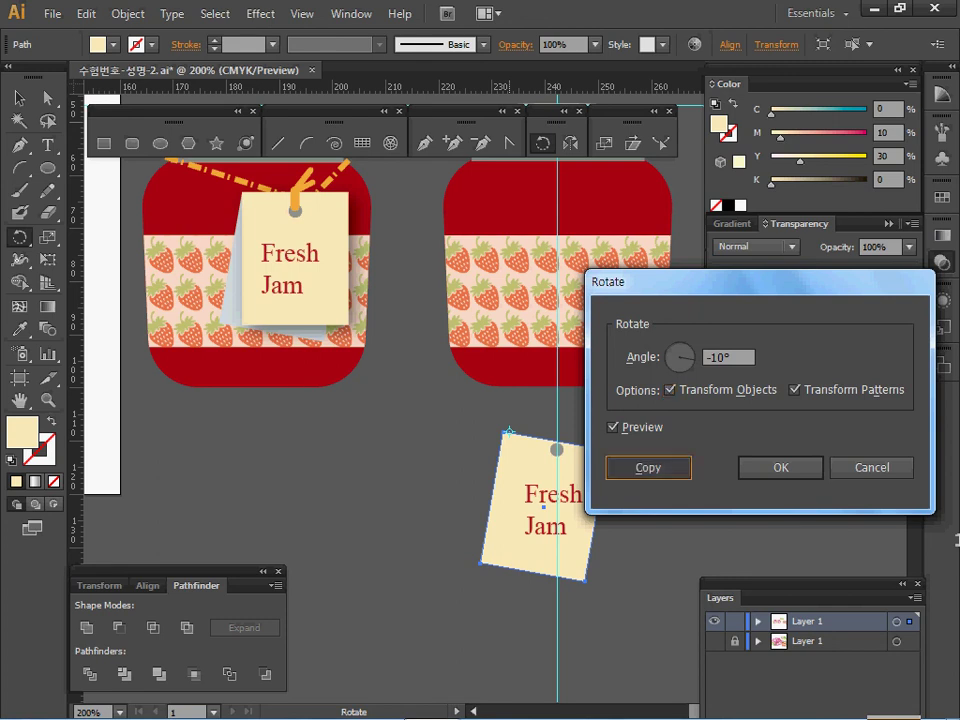
{"action": "left_click", "coordinate": [648, 467]}
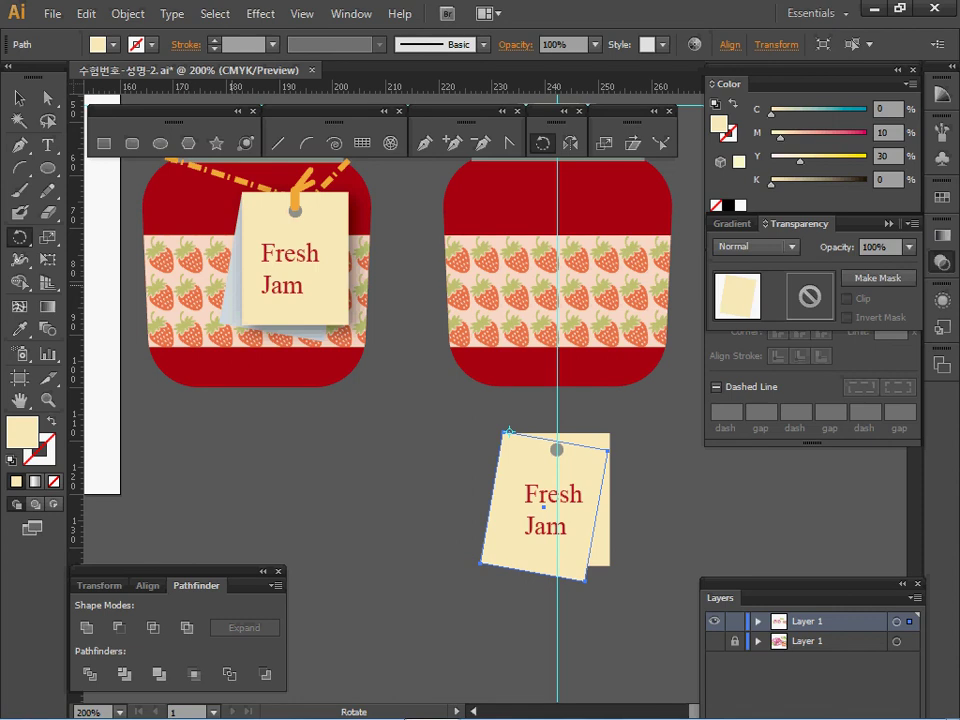
Step: Give the rotated copy the reference back tag's pale blue-grey fill, send it behind the cream tag and deselect it
{"action": "key", "text": "i"}
{"action": "left_click", "coordinate": [233, 289]}
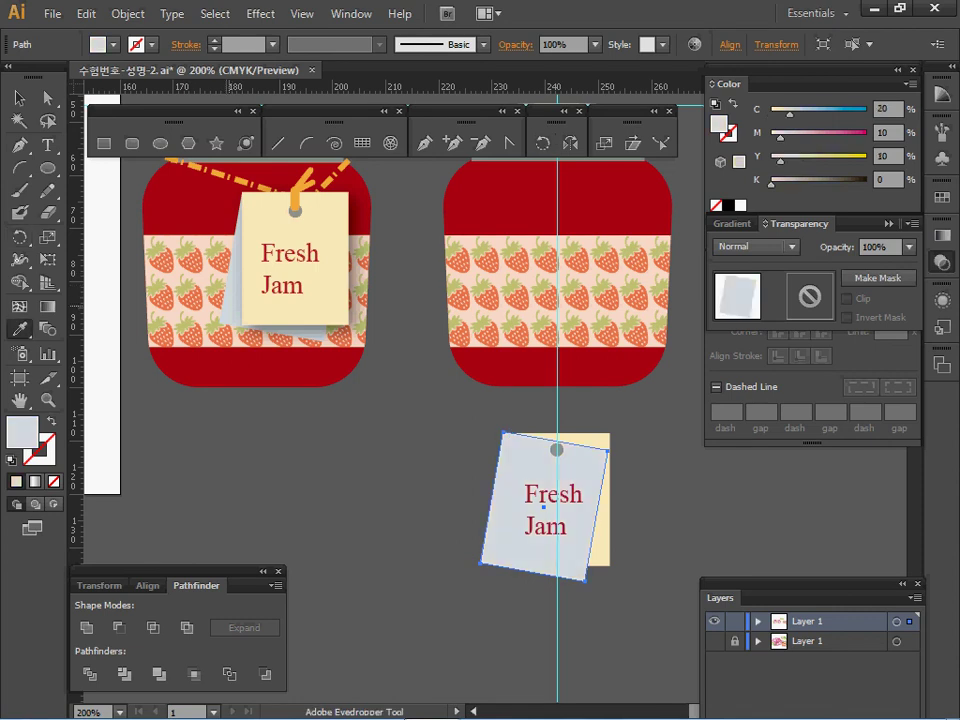
{"action": "key", "text": "v"}
{"action": "key", "text": "ctrl+bracketleft"}
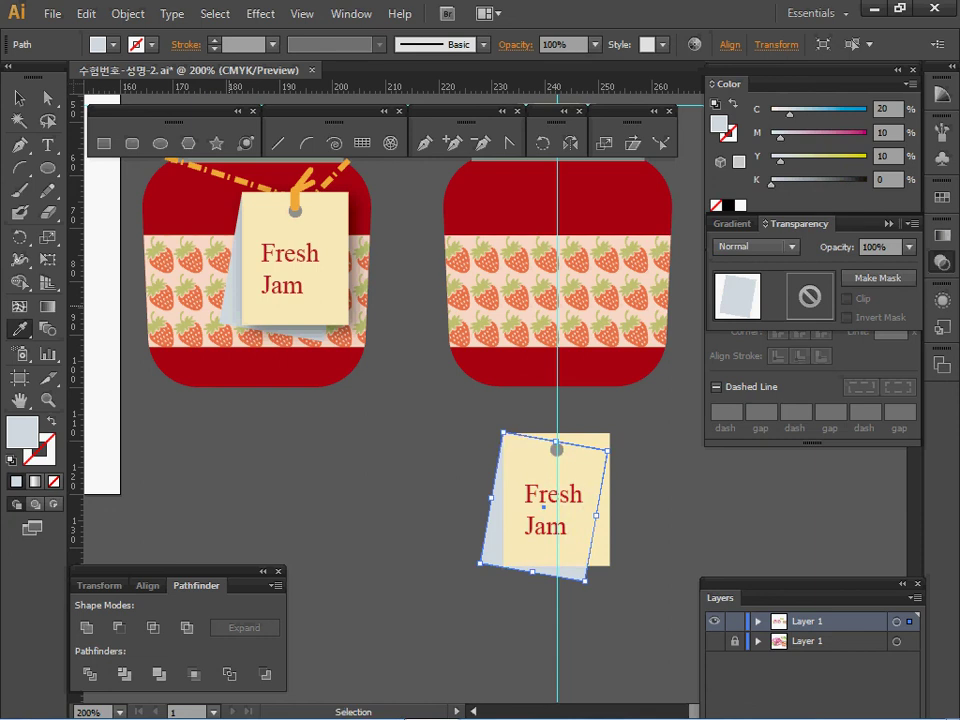
{"action": "key", "text": "i"}
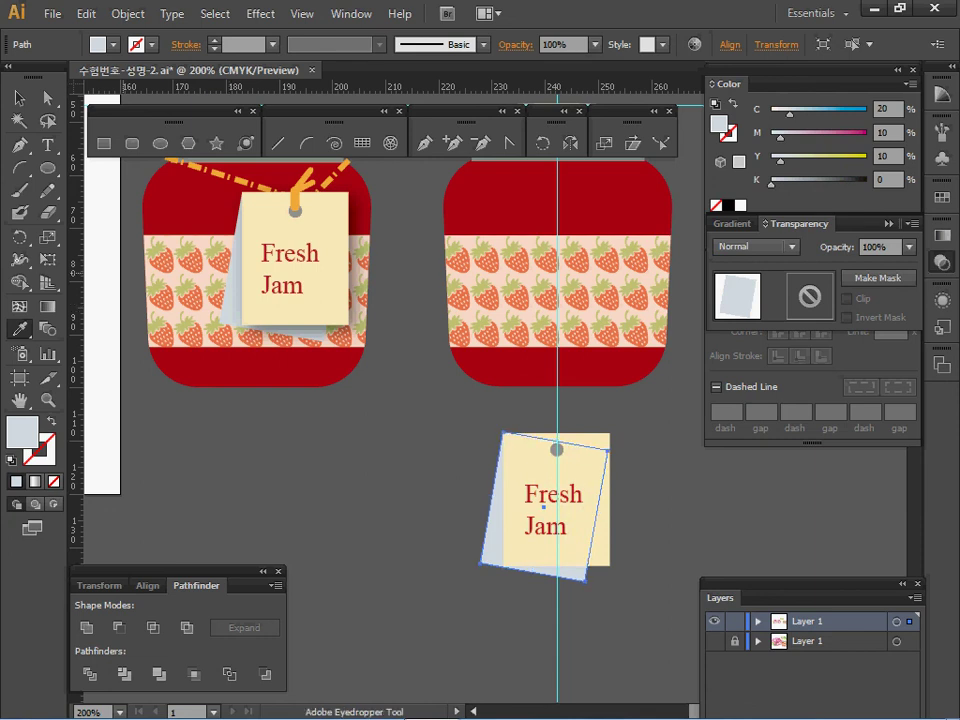
{"action": "key", "text": "v"}
{"action": "left_click", "coordinate": [402, 493], "text": "ctrl"}
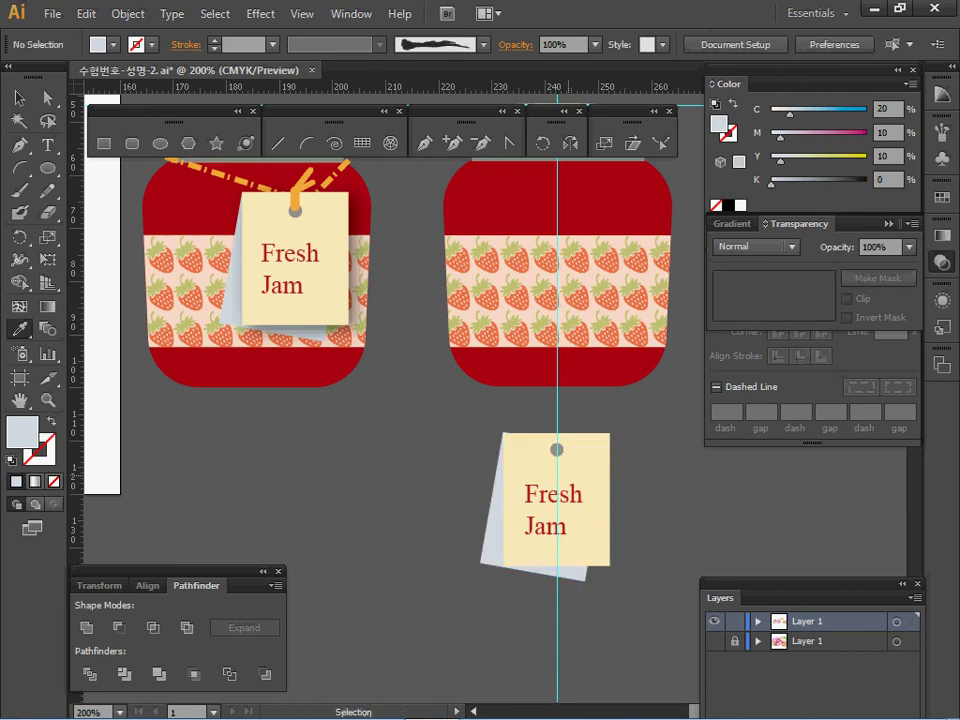
Step: Draw a narrow vertical rounded bar in the reference knot's orange, running from the tag's hole past its upper edge, and centre it on the guide
{"action": "left_click", "coordinate": [295, 199], "text": "ctrl"}
{"action": "left_click", "coordinate": [416, 446], "text": "ctrl"}
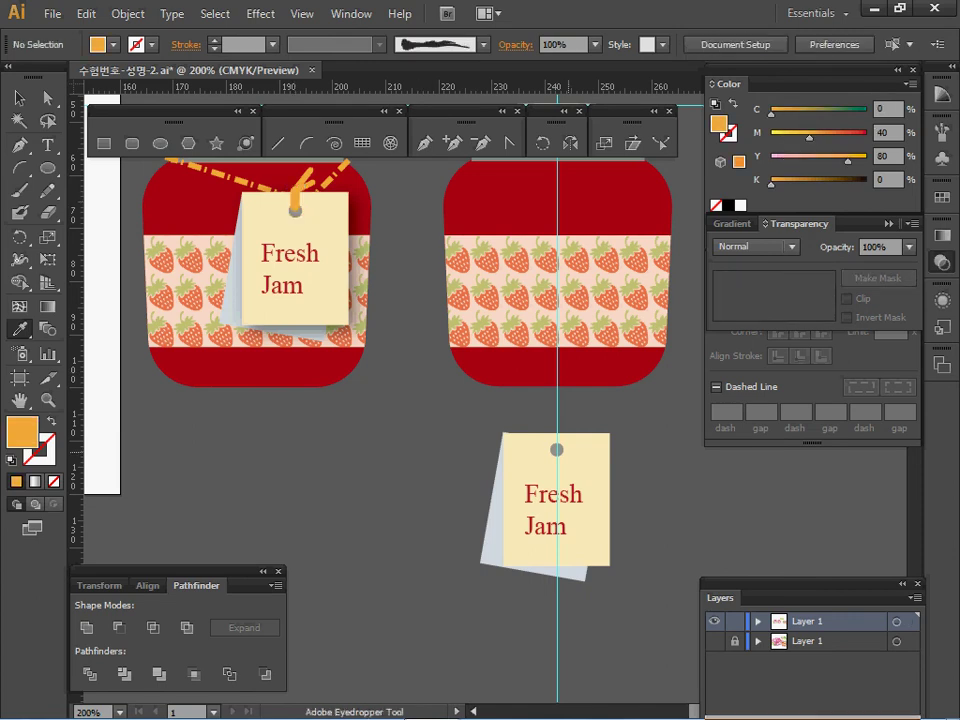
{"action": "left_click", "coordinate": [132, 143]}
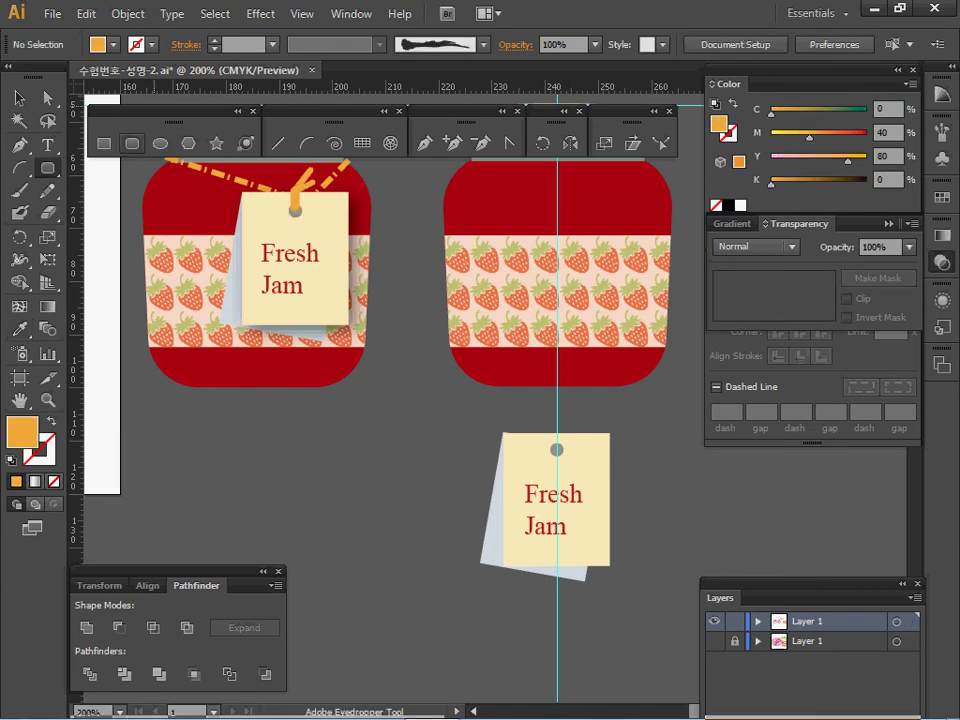
{"action": "key", "text": "ctrl+space"}
{"action": "left_click", "coordinate": [572, 451], "text": "ctrl"}
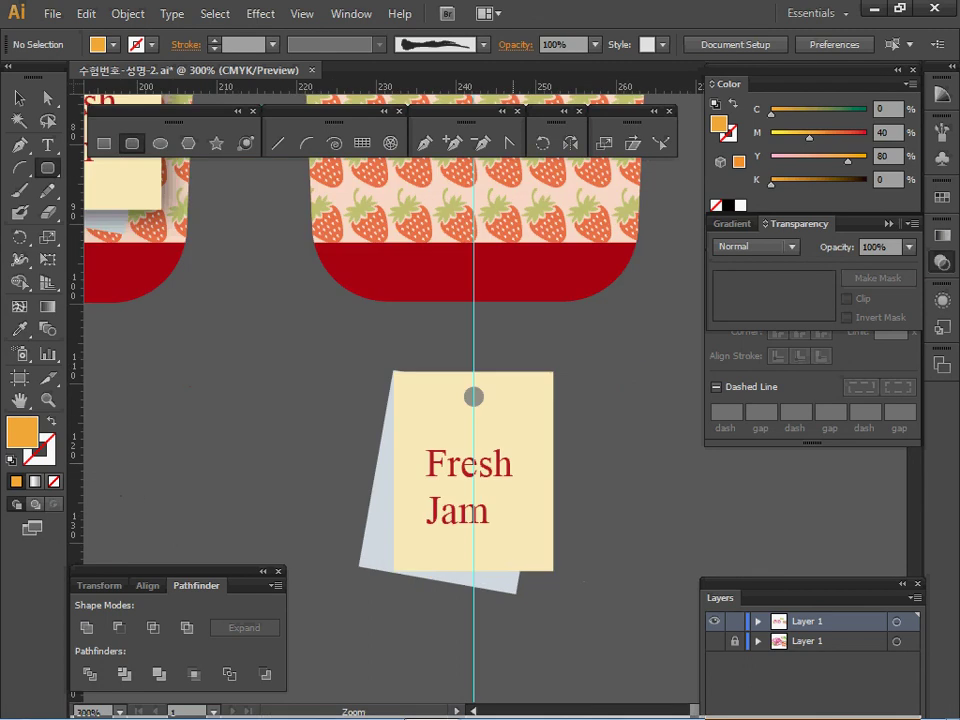
{"action": "left_click", "coordinate": [514, 464], "text": "ctrl"}
{"action": "left_click_drag", "start_coordinate": [440, 372], "coordinate": [483, 440]}
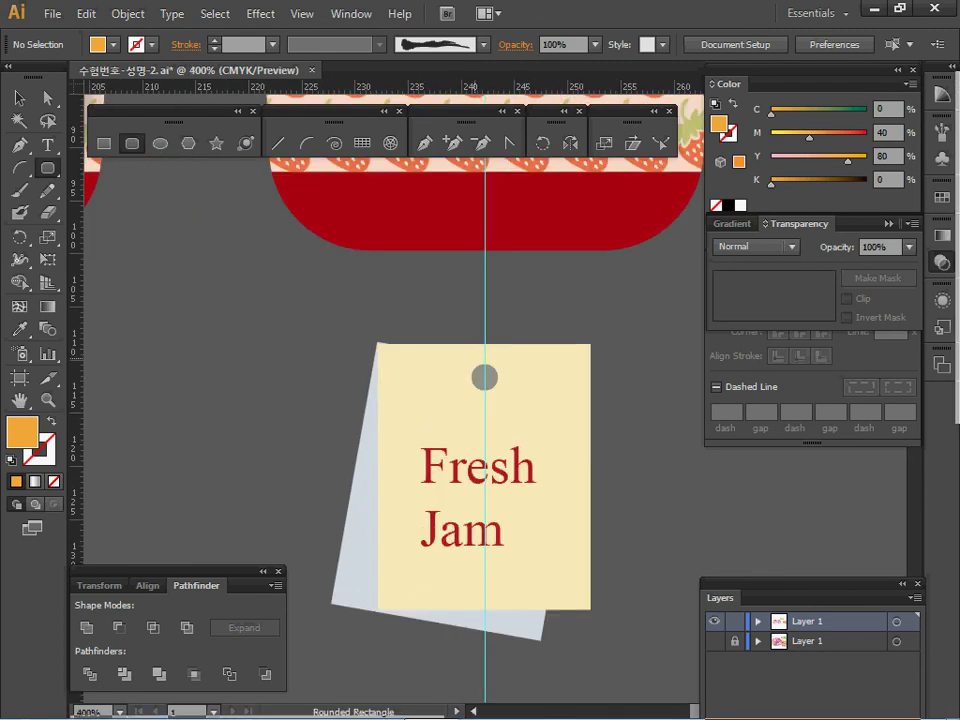
{"action": "left_click_drag", "start_coordinate": [477, 321], "coordinate": [490, 351]}
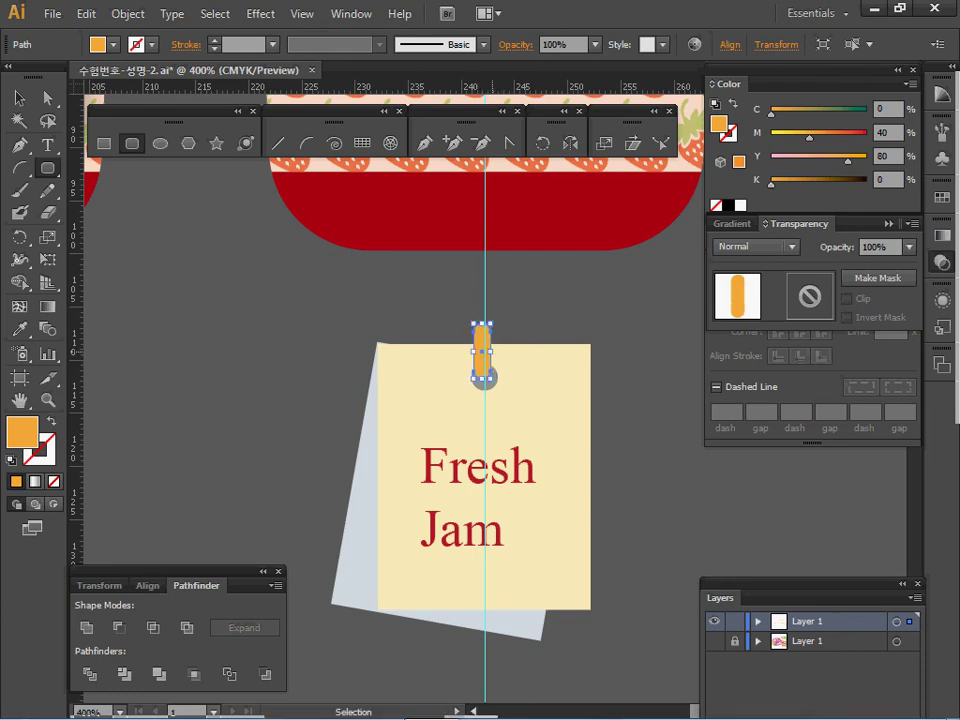
{"action": "left_click", "coordinate": [495, 352], "text": "ctrl"}
{"action": "left_click", "coordinate": [495, 372], "text": "ctrl"}
{"action": "left_click_drag", "start_coordinate": [477, 376], "coordinate": [482, 378]}
{"action": "left_click", "coordinate": [470, 298], "text": "ctrl"}
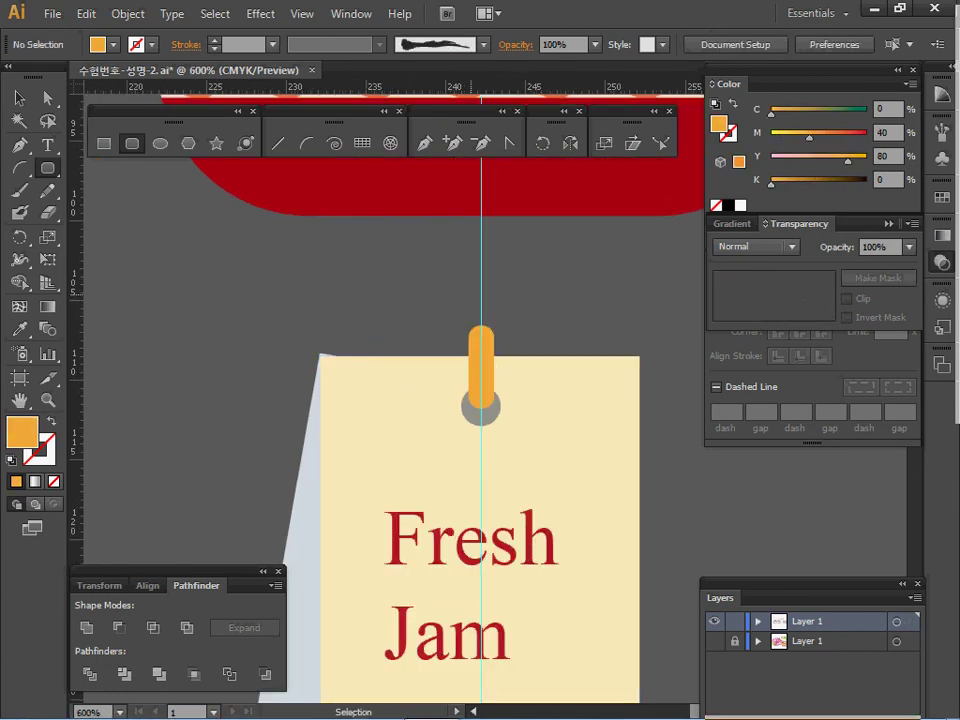
Step: Add two orange rounded bars slanting up and right from the vertical bar's upper end, the steeper one about 1.7 × 6.2 mm
{"action": "left_click_drag", "start_coordinate": [492, 330], "coordinate": [533, 329]}
{"action": "key", "text": "ctrl"}
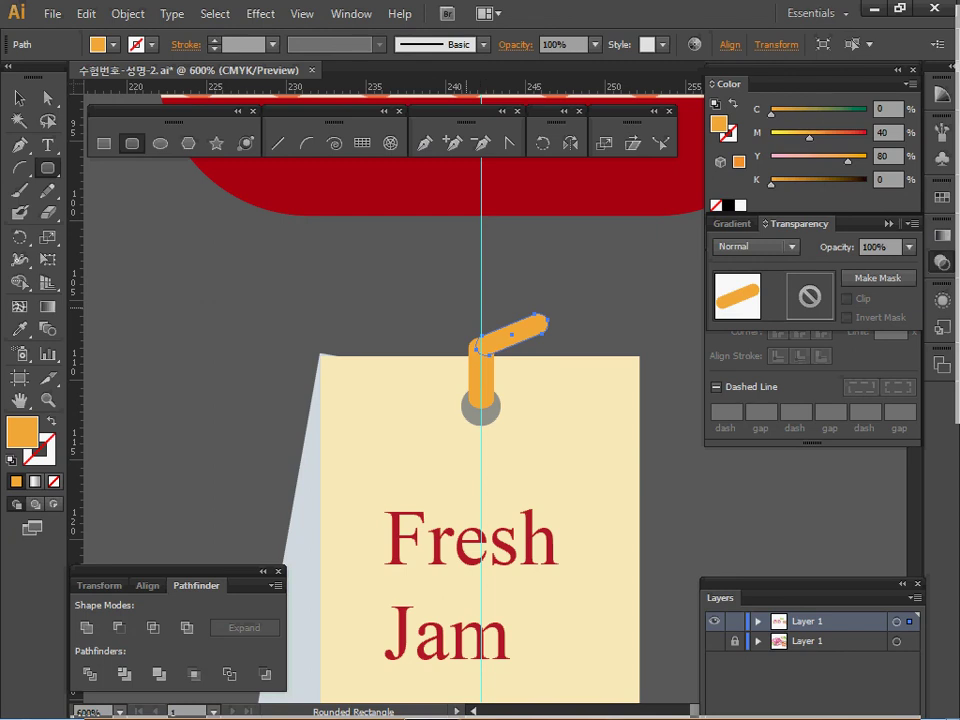
{"action": "left_click_drag", "start_coordinate": [477, 353], "coordinate": [504, 254]}
{"action": "key", "text": "v"}
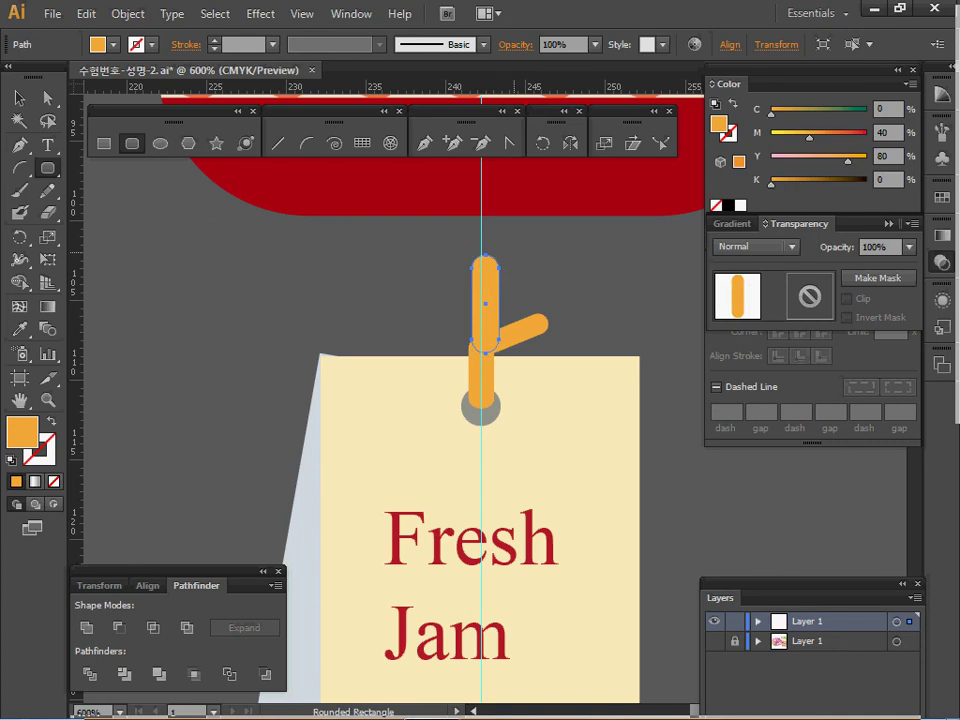
{"action": "left_click_drag", "start_coordinate": [506, 250], "coordinate": [537, 277]}
{"action": "left_click_drag", "start_coordinate": [488, 311], "coordinate": [514, 310]}
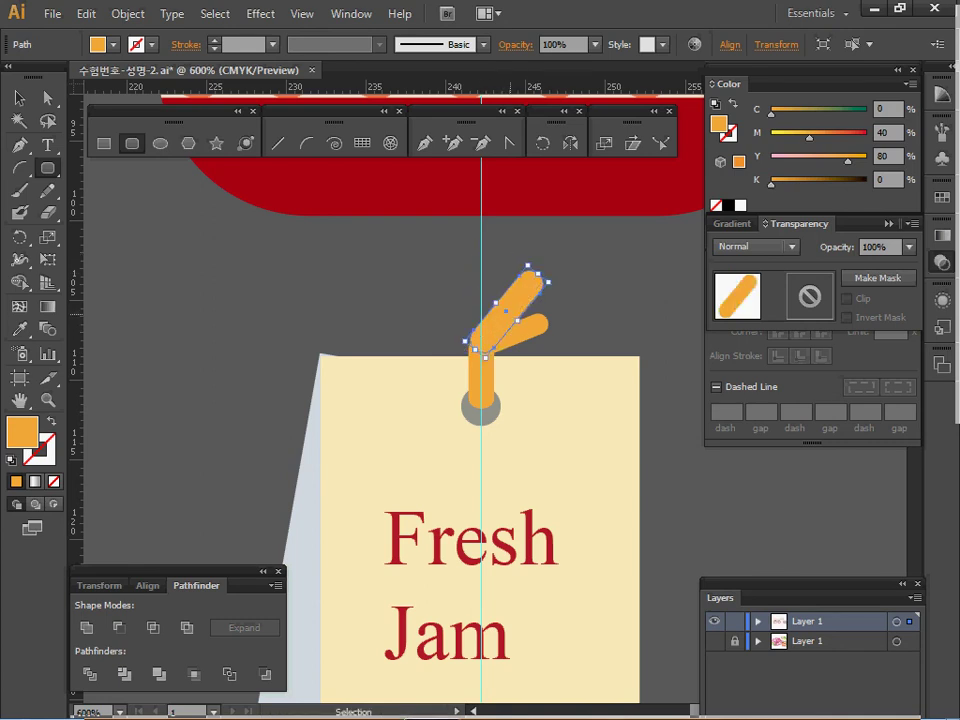
Step: Examine the dashed orange string on the reference jar and its stroke weight and dash settings
{"action": "left_click", "coordinate": [527, 404], "text": "ctrl+alt"}
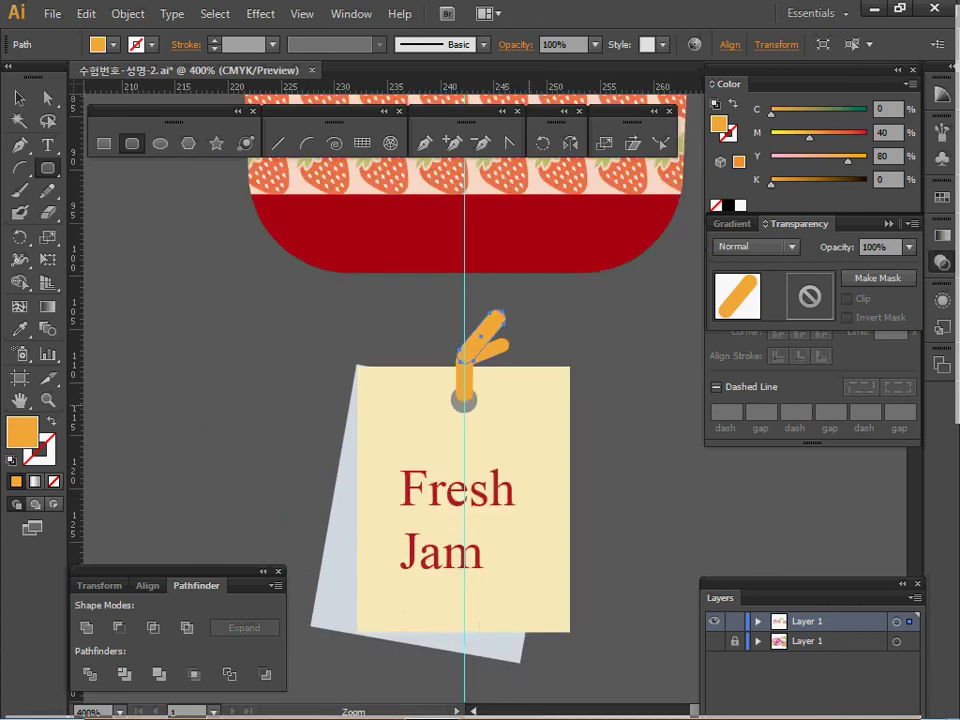
{"action": "left_click", "coordinate": [529, 409], "text": "ctrl+alt"}
{"action": "left_click_drag", "start_coordinate": [529, 409], "coordinate": [742, 667]}
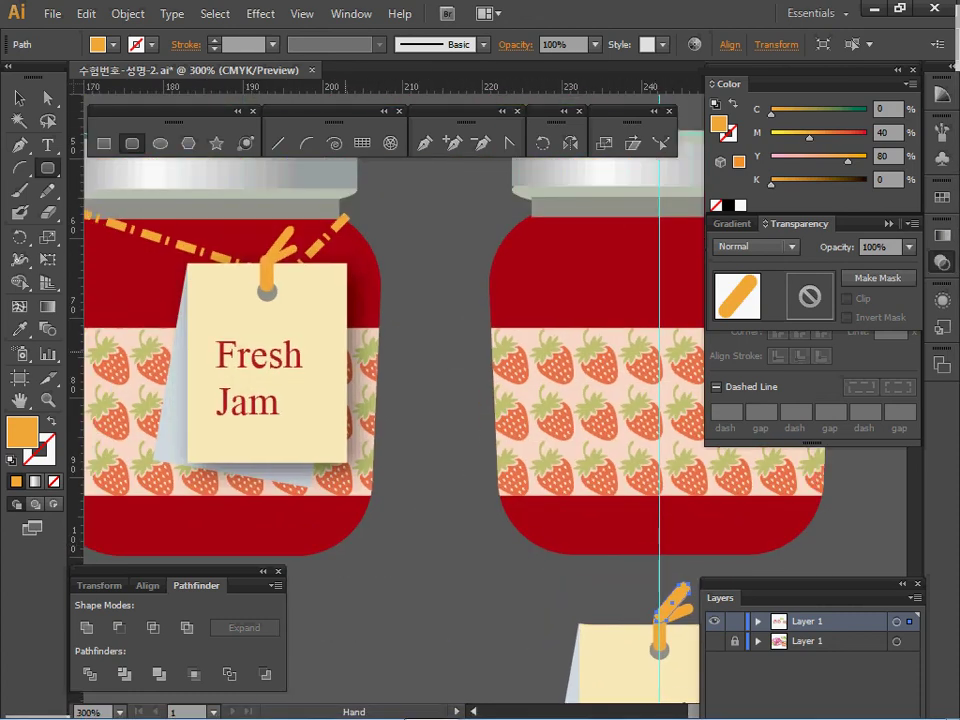
{"action": "left_click", "coordinate": [290, 277], "text": "ctrl"}
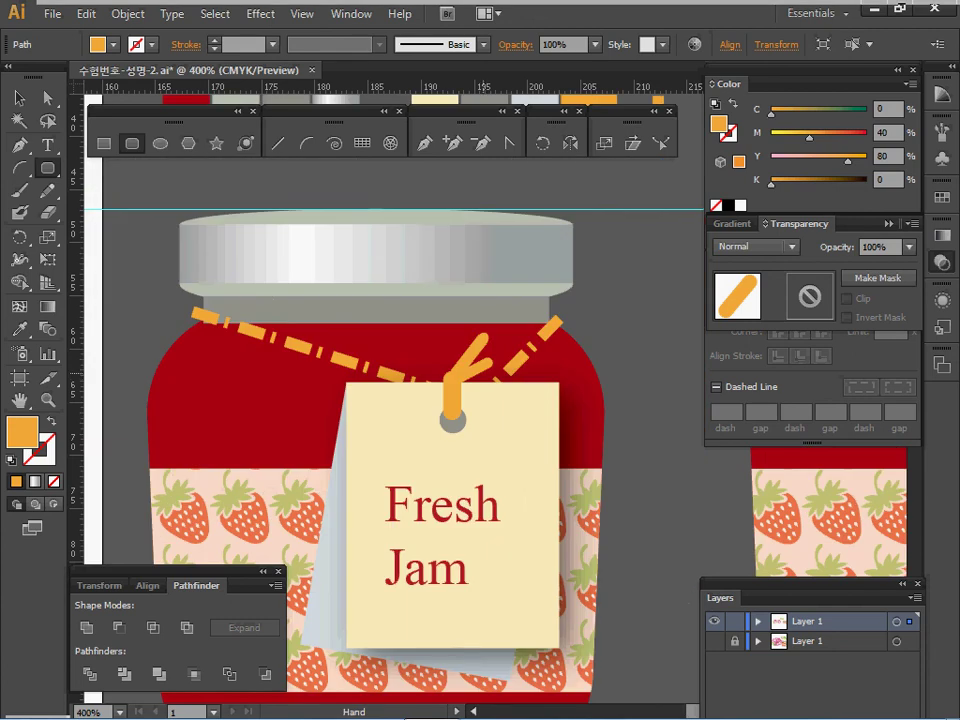
{"action": "left_click", "coordinate": [362, 357]}
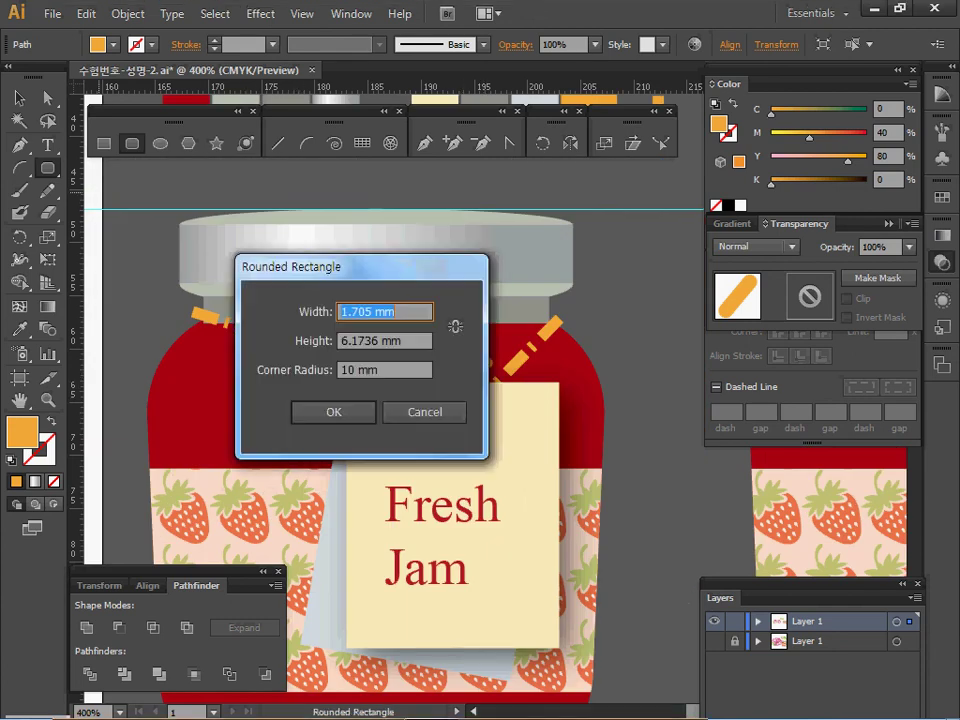
{"action": "key", "text": "Escape"}
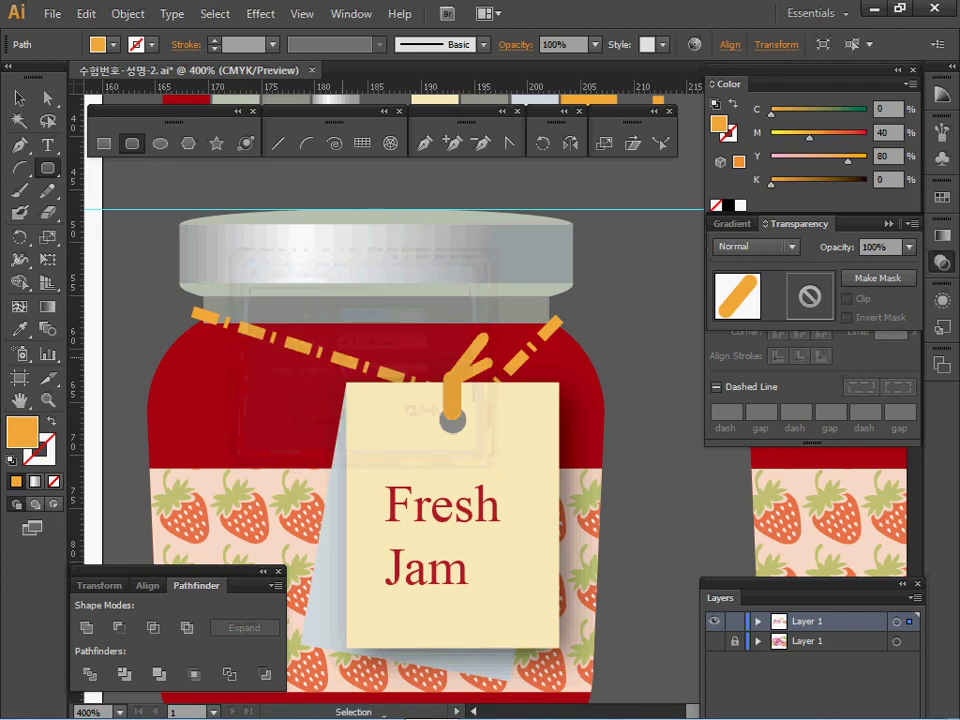
{"action": "left_click", "coordinate": [405, 348], "text": "ctrl"}
{"action": "left_click", "coordinate": [562, 505], "text": "ctrl+alt"}
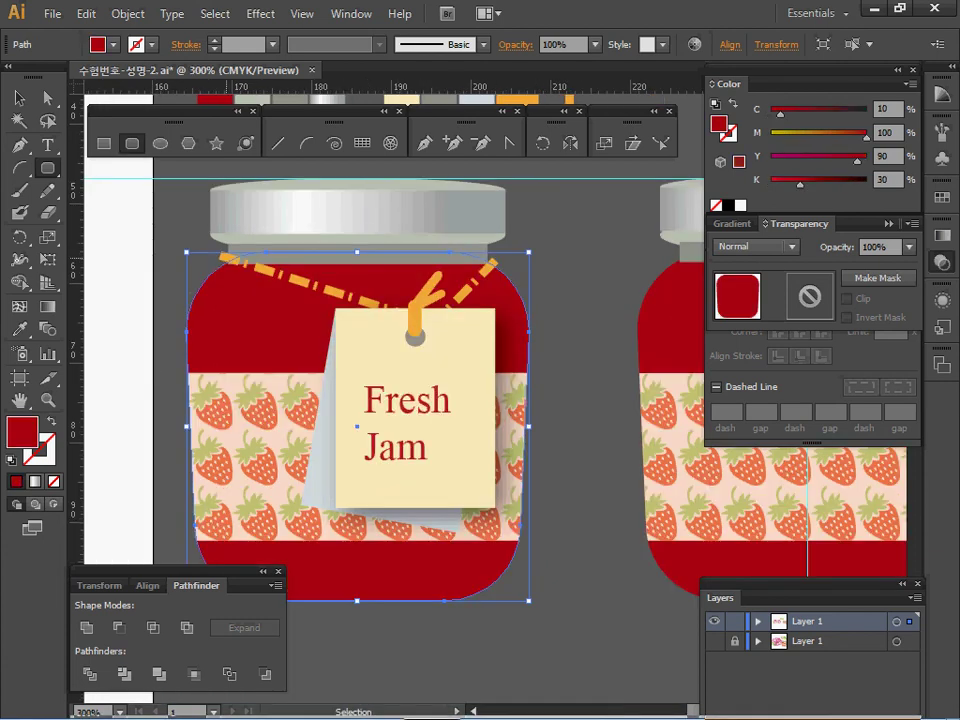
{"action": "left_click", "coordinate": [468, 289], "text": "ctrl"}
{"action": "key", "text": "ctrl+minus"}
{"action": "key", "text": "ctrl+minus"}
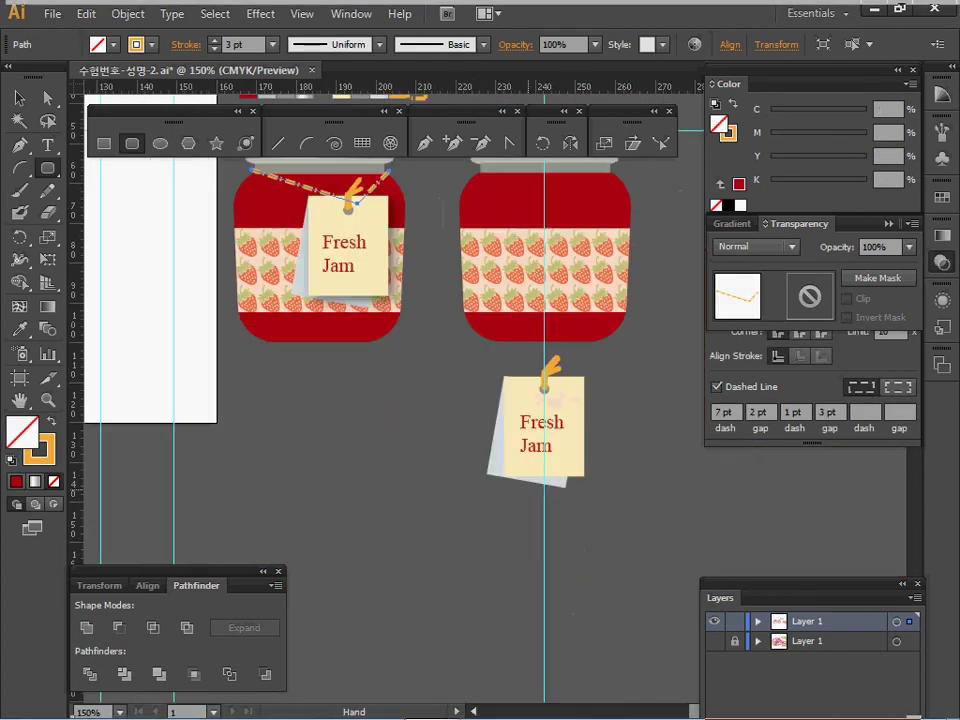
{"action": "scroll", "coordinate": [400, 400], "scroll_direction": "up", "scroll_amount": 2}
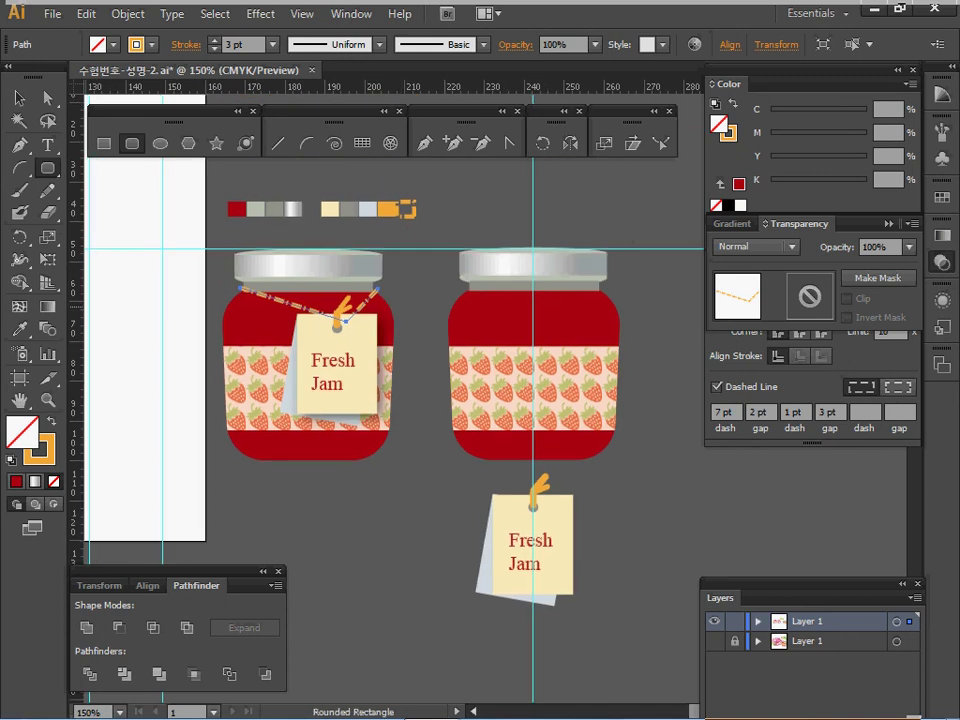
Step: Move the complete Fresh Jam tag with its orange knot onto the new jar, slightly right of centre, and deselect it
{"action": "left_click", "coordinate": [424, 143]}
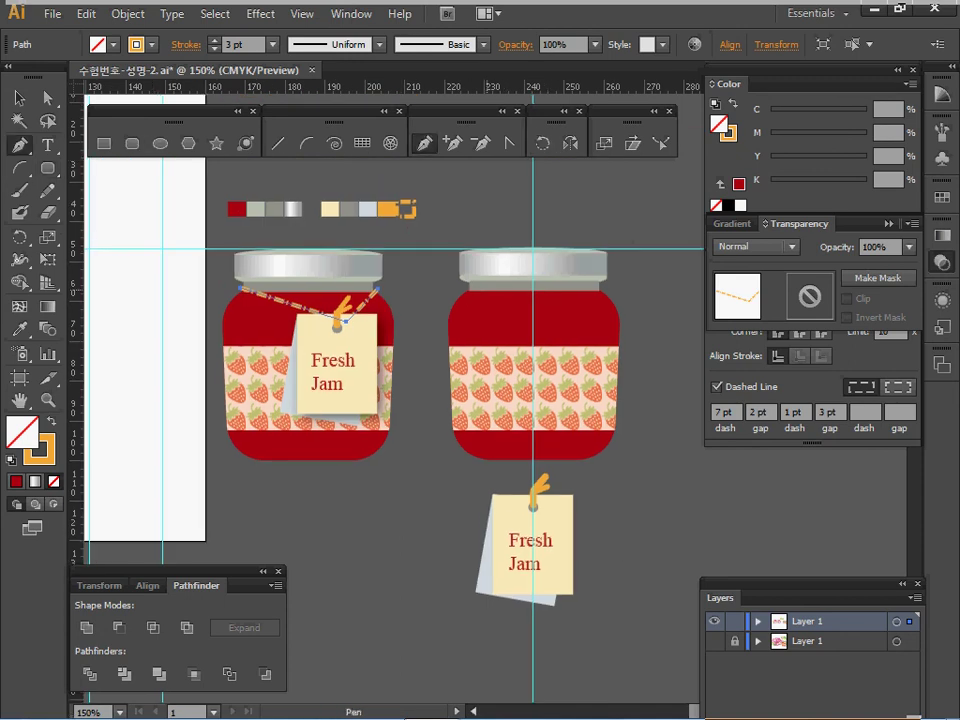
{"action": "left_click_drag", "start_coordinate": [464, 473], "coordinate": [588, 599]}
{"action": "left_click_drag", "start_coordinate": [533, 500], "coordinate": [551, 321]}
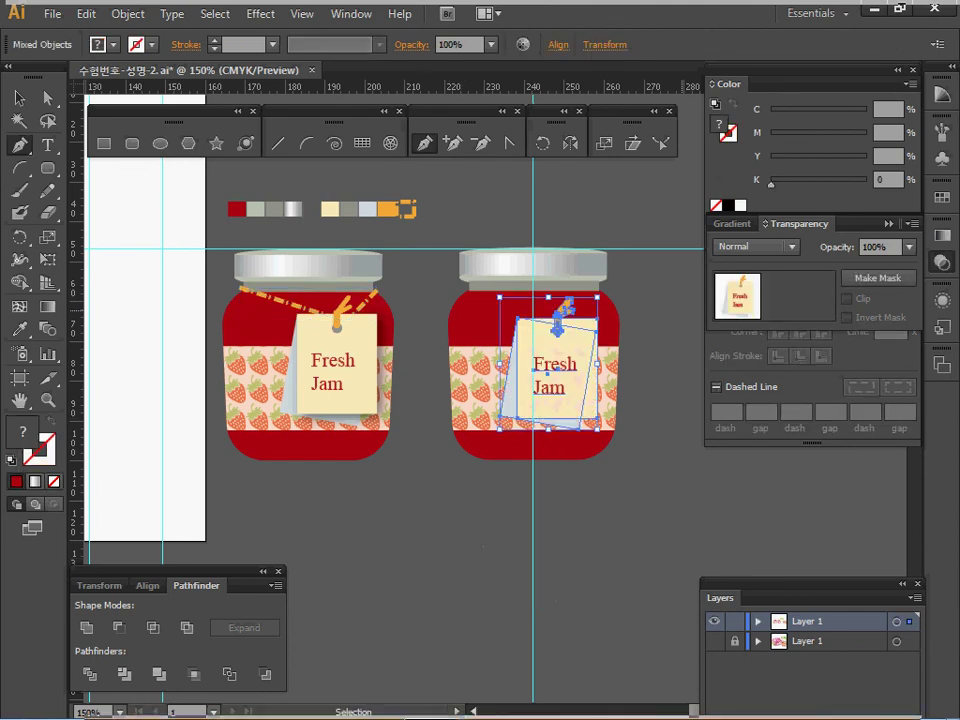
{"action": "key", "text": "ctrl+shift+a"}
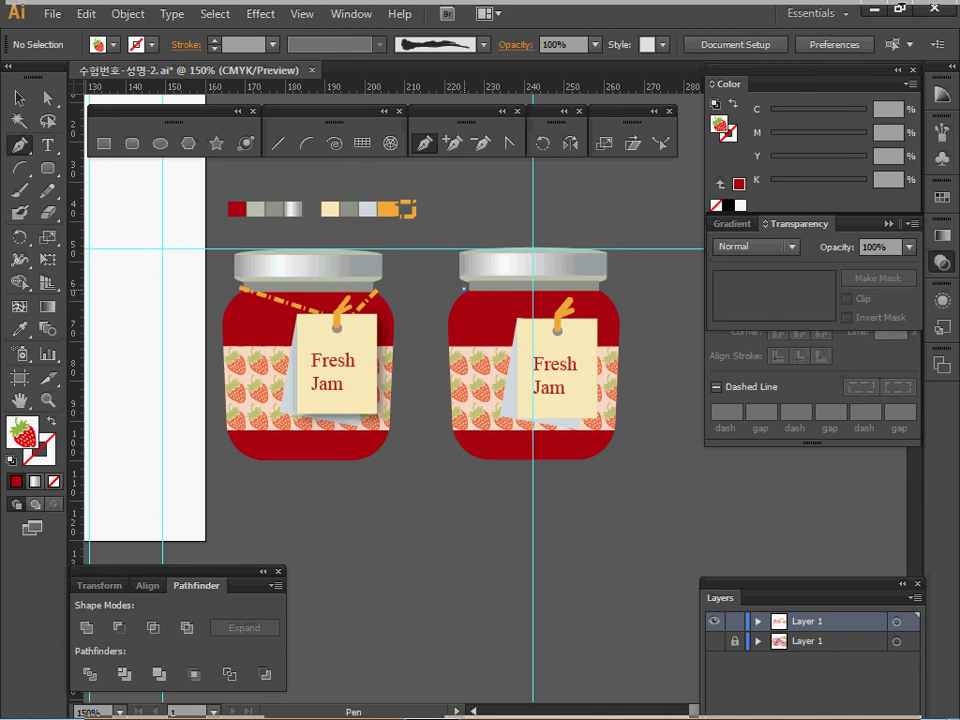
Step: Draw an open V-shaped path from the new jar's left shoulder through the tag's hole to its right shoulder, copying the sample's dashed orange stroke
{"action": "left_click", "coordinate": [464, 289]}
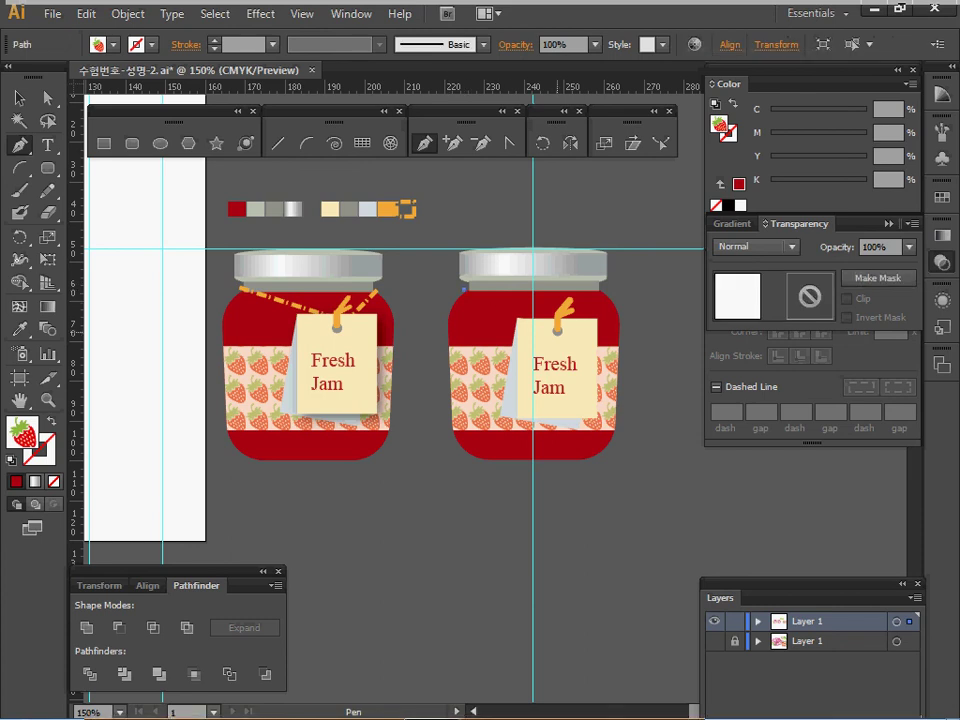
{"action": "left_click", "coordinate": [557, 330]}
{"action": "left_click", "coordinate": [604, 292]}
{"action": "left_click", "coordinate": [465, 290]}
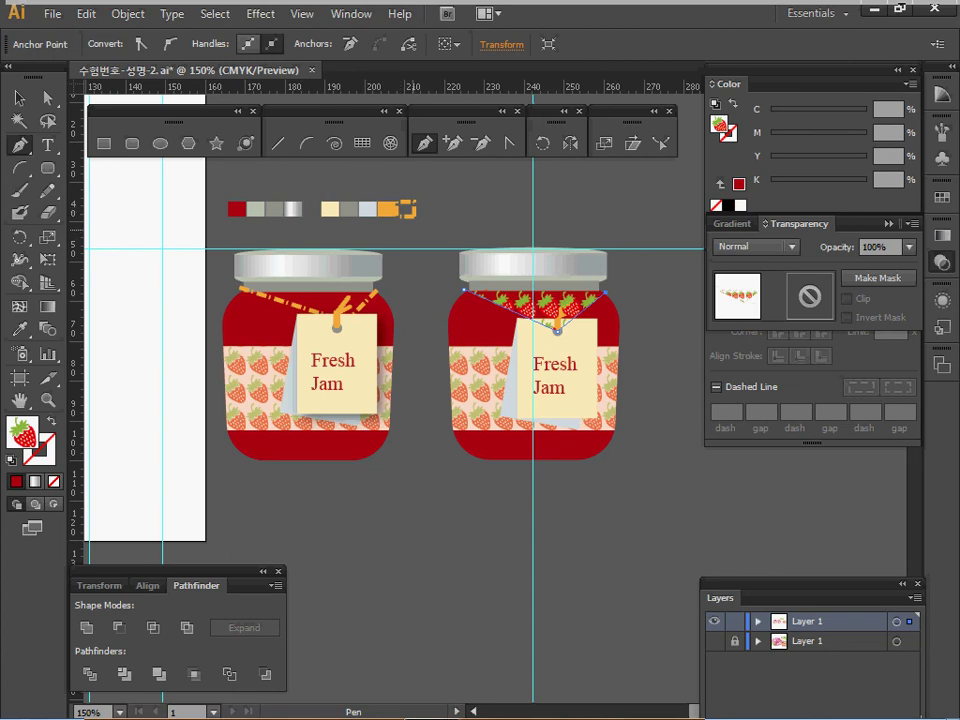
{"action": "key", "text": "i"}
{"action": "left_click", "coordinate": [409, 203]}
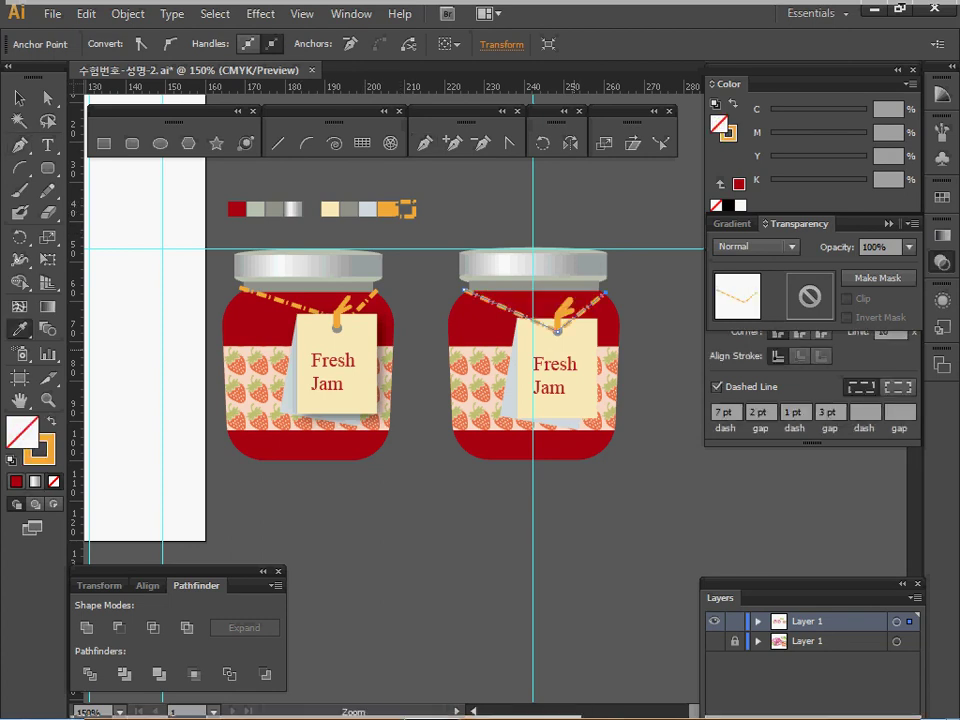
Step: Send the dashed orange string backward so it runs behind the new jar's tag and knot, and deselect it
{"action": "left_click", "coordinate": [574, 348], "text": "ctrl"}
{"action": "left_click", "coordinate": [511, 372], "text": "ctrl"}
{"action": "left_click", "coordinate": [514, 399], "text": "ctrl"}
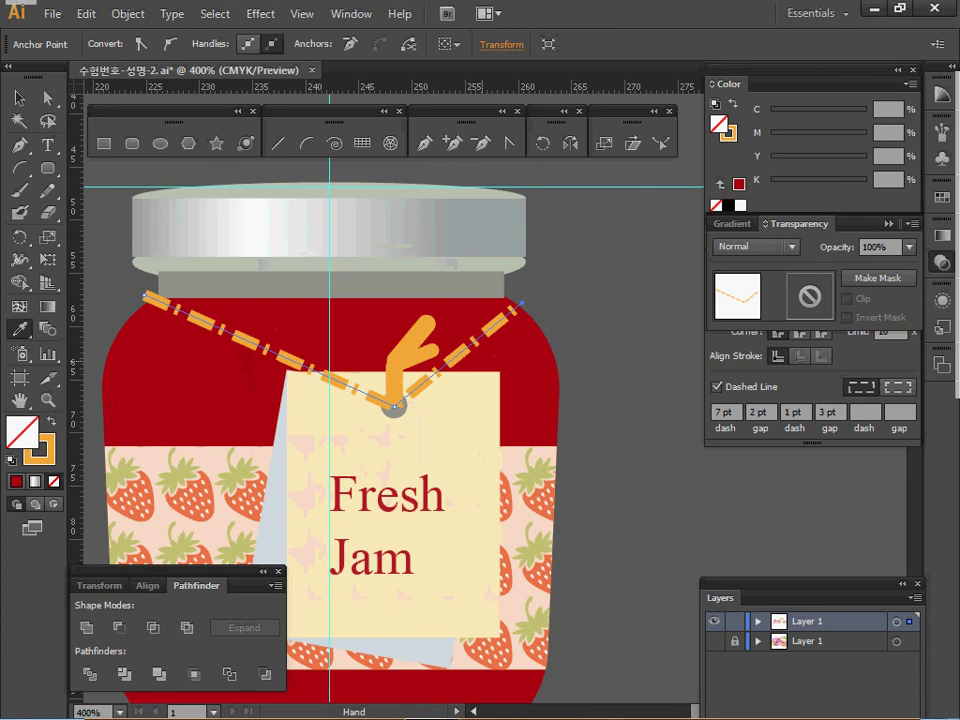
{"action": "left_click_drag", "start_coordinate": [578, 362], "coordinate": [662, 335]}
{"action": "left_click", "coordinate": [942, 262]}
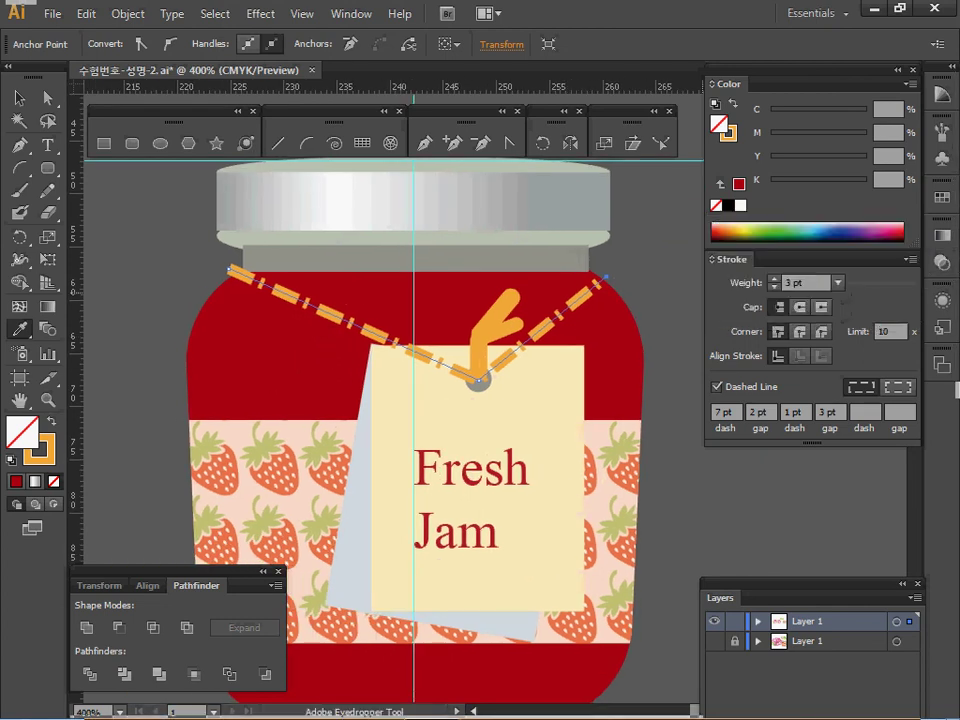
{"action": "left_click", "coordinate": [804, 283]}
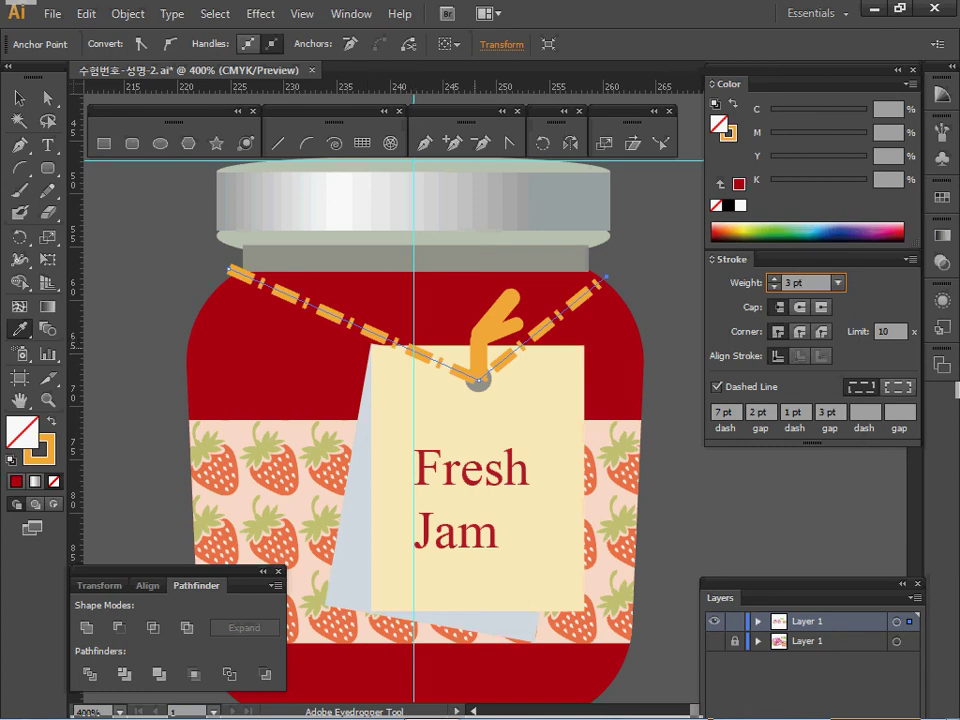
{"action": "key", "text": "ctrl"}
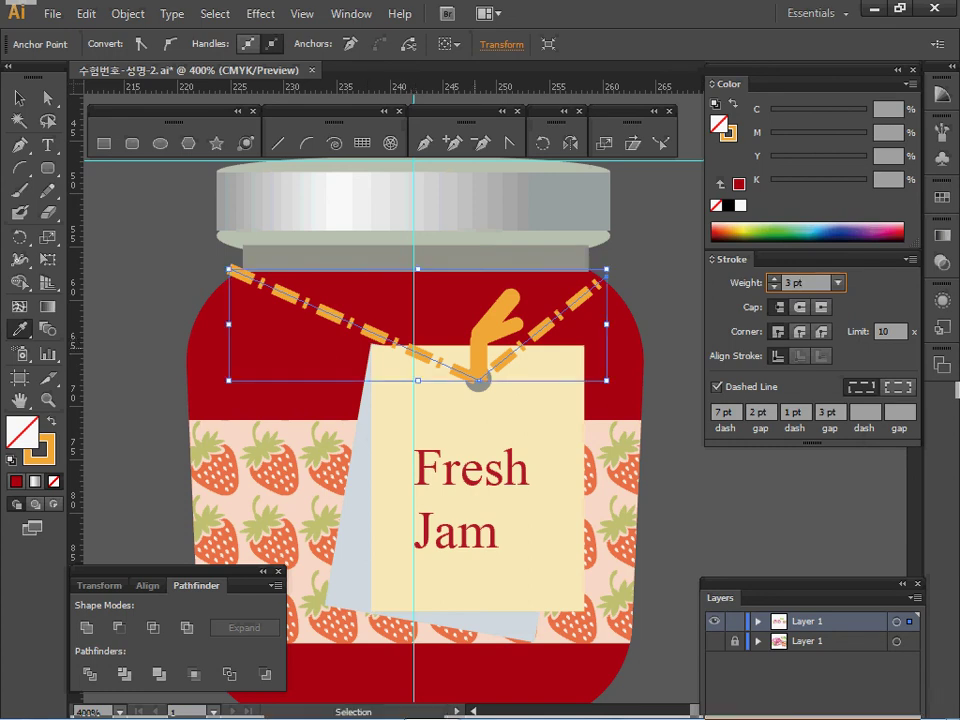
{"action": "key", "text": "ctrl+bracketleft"}
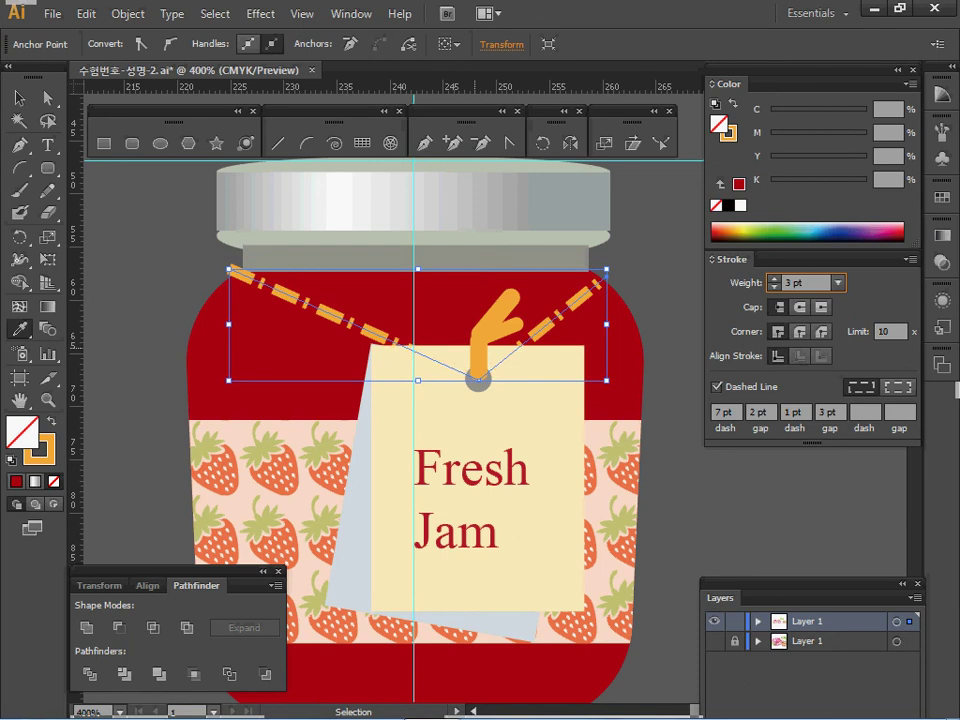
{"action": "left_click", "coordinate": [471, 436], "text": "ctrl+alt"}
{"action": "left_click", "coordinate": [510, 417], "text": "ctrl+alt"}
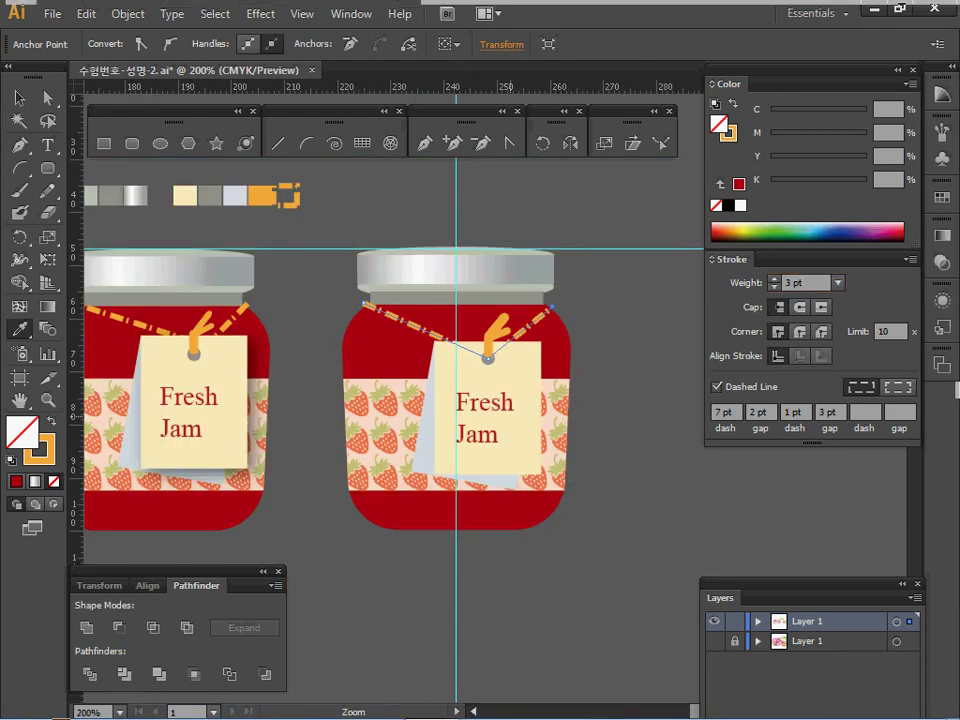
{"action": "key", "text": "ctrl+minus"}
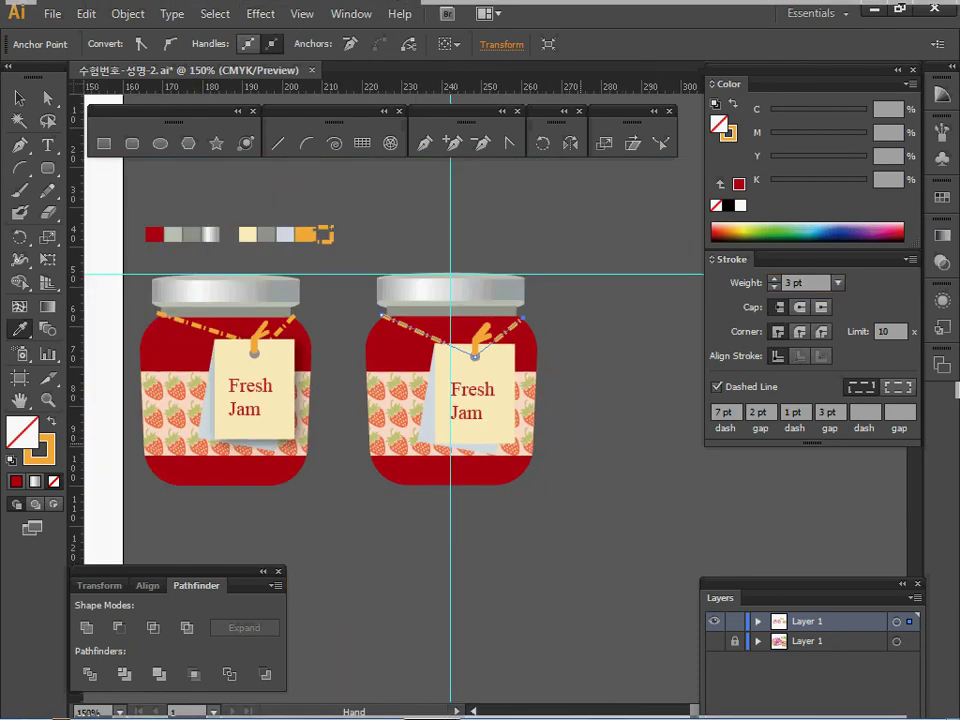
{"action": "key", "text": "ctrl+equal"}
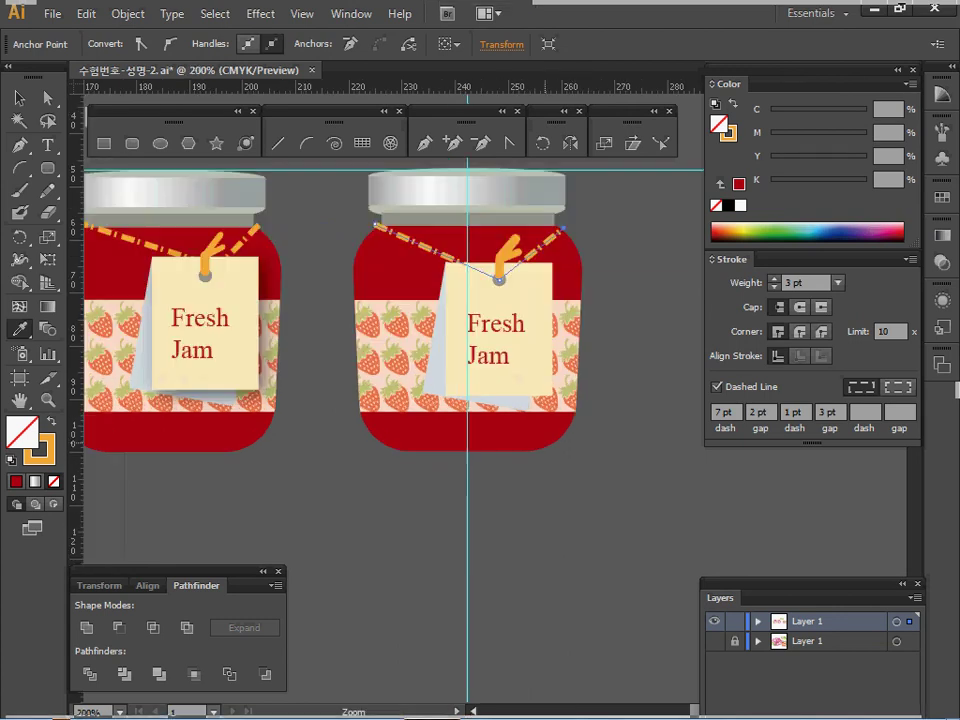
{"action": "key", "text": "ctrl+shift+a"}
Step: Start a Drop Shadow effect on the cream front panel of the new jar's tag, with the preview on
{"action": "left_click", "coordinate": [532, 379], "text": "ctrl"}
{"action": "left_click_drag", "start_coordinate": [532, 379], "coordinate": [538, 458]}
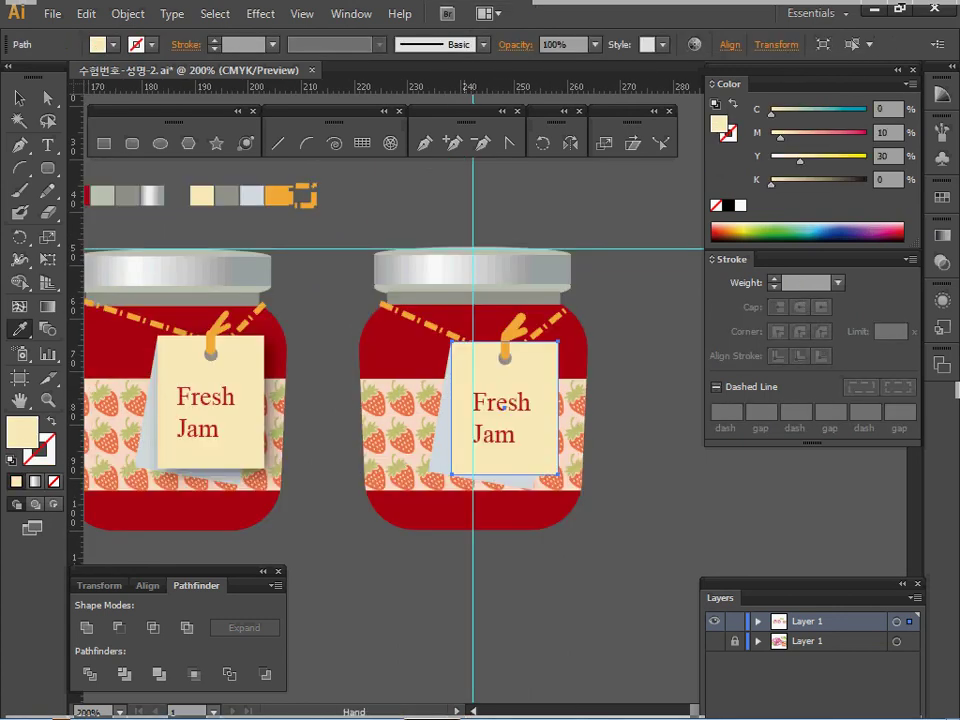
{"action": "left_click", "coordinate": [260, 13]}
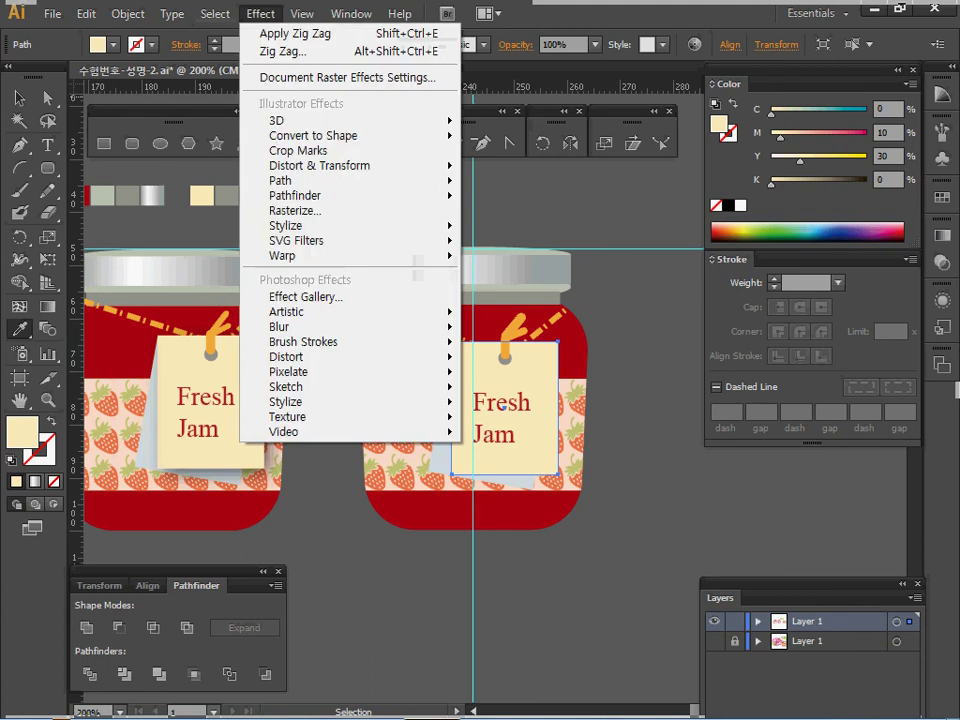
{"action": "mouse_move", "coordinate": [350, 225]}
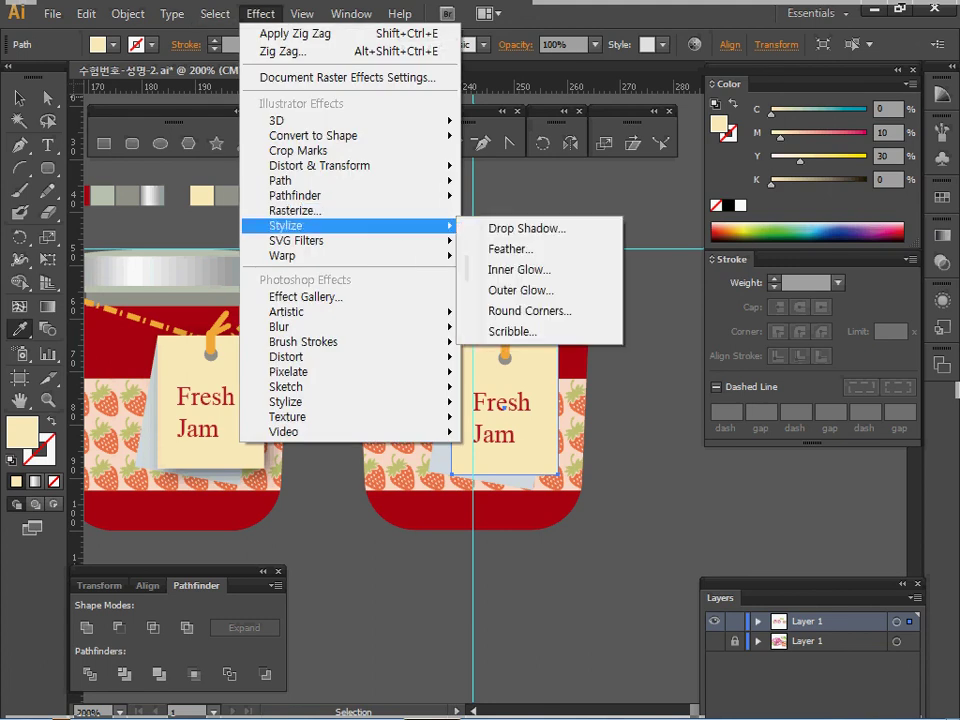
{"action": "left_click", "coordinate": [515, 228]}
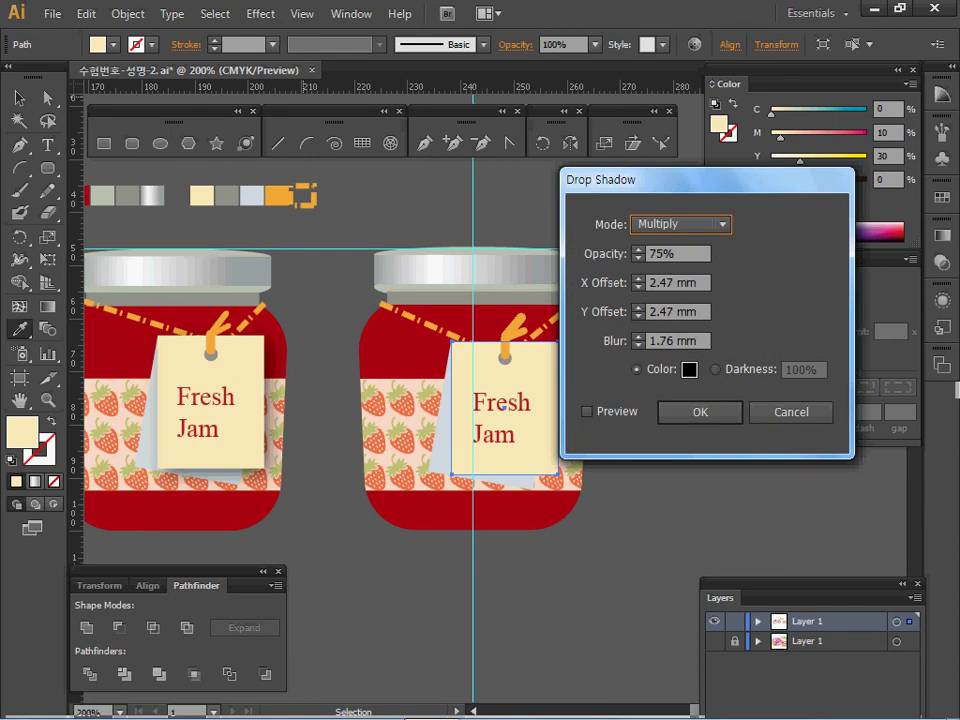
{"action": "left_click", "coordinate": [588, 411]}
Step: Set the shadow's X and Y offsets to 1 mm and its blur to 1.5 mm, and apply it
{"action": "left_click", "coordinate": [604, 283]}
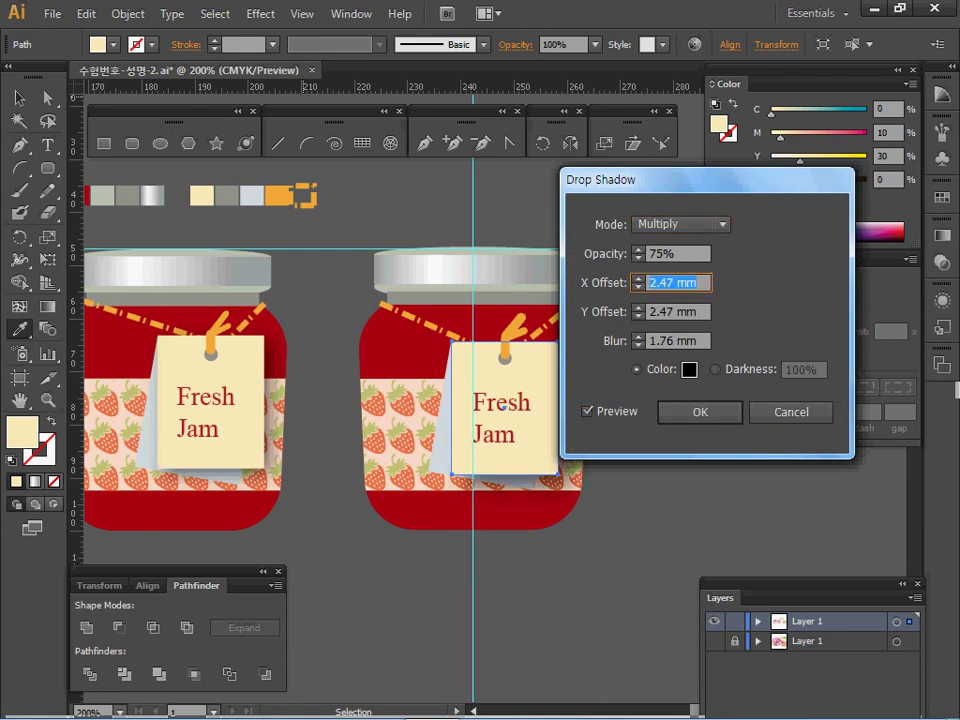
{"action": "type", "text": "1"}
{"action": "key", "text": "Tab"}
{"action": "type", "text": "1"}
{"action": "key", "text": "Tab"}
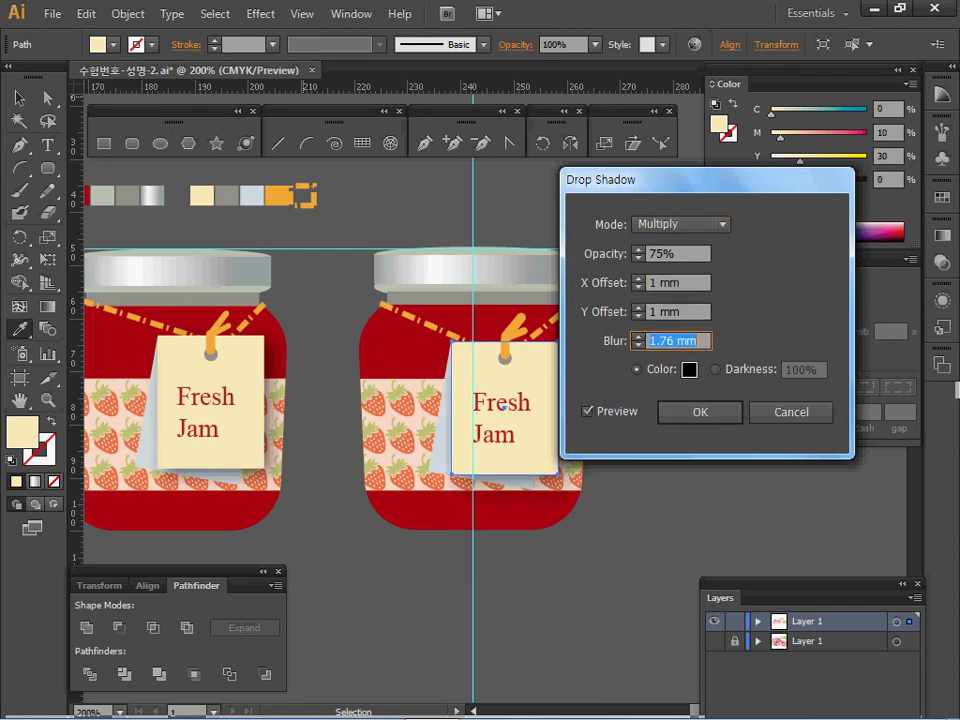
{"action": "type", "text": "1.5"}
{"action": "key", "text": "Tab"}
{"action": "key", "text": "Return"}
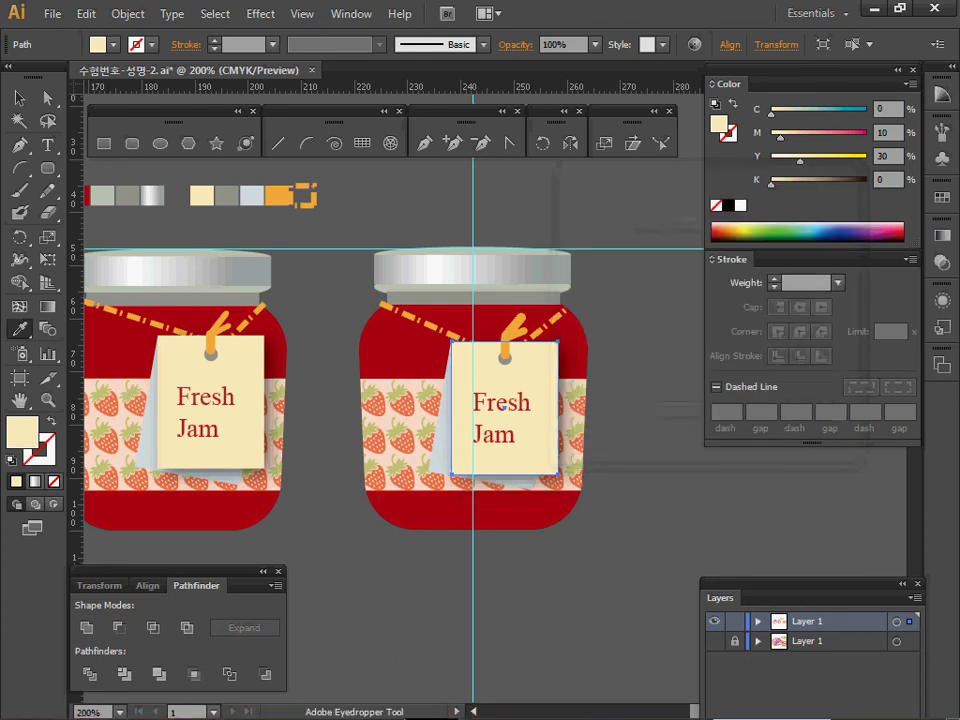